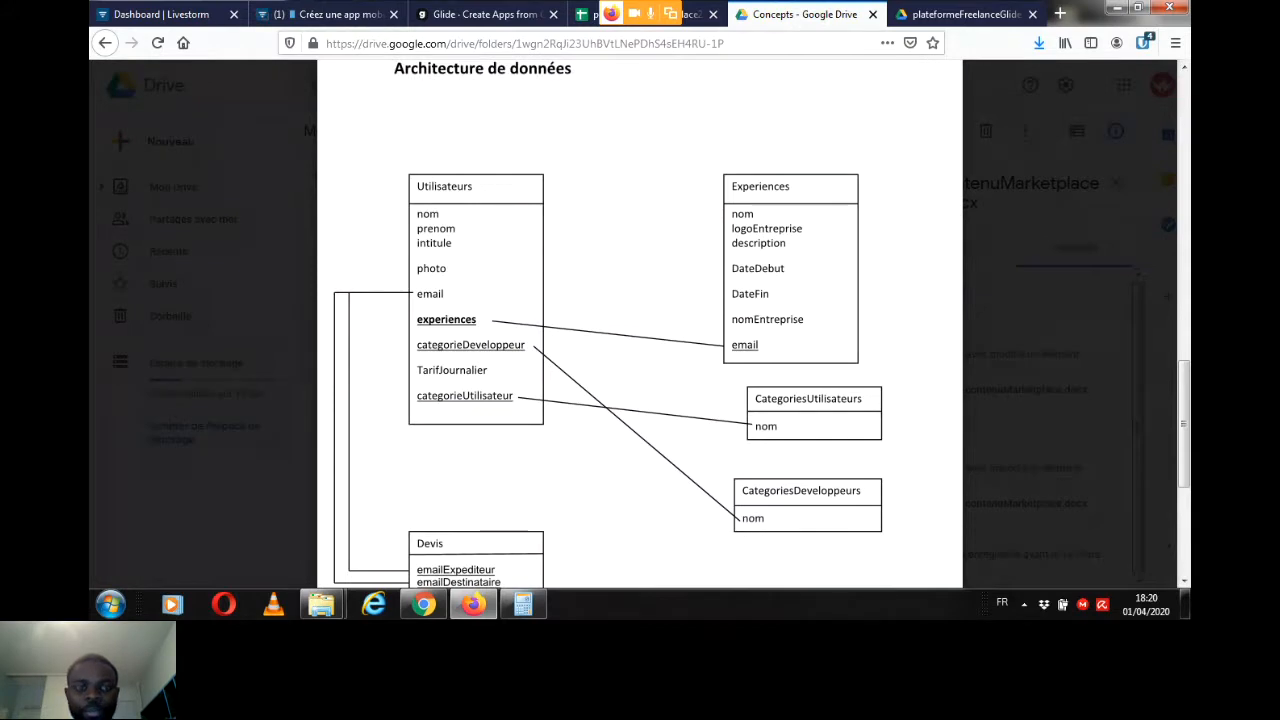
Step: Check the Livestorm webinar chat, and review the Architecture de données diagram in contenuMarketplace.docx down to the Devis table
click(330, 14)
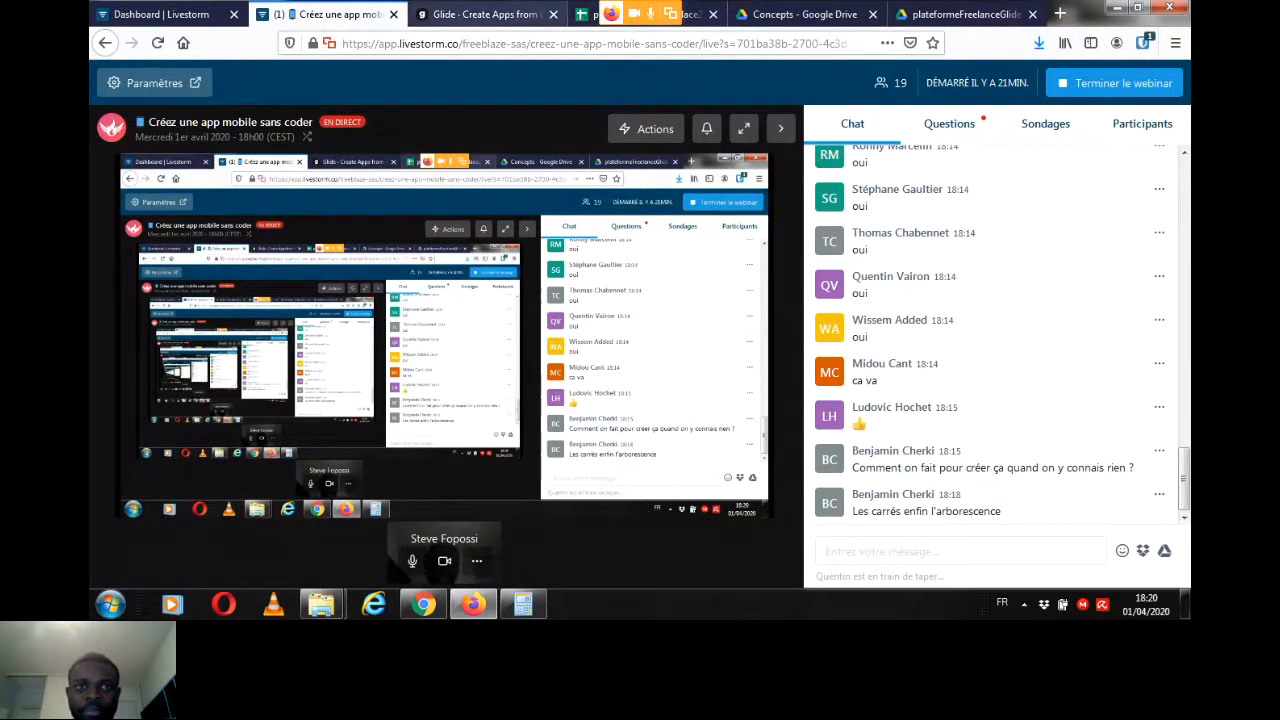
click(804, 14)
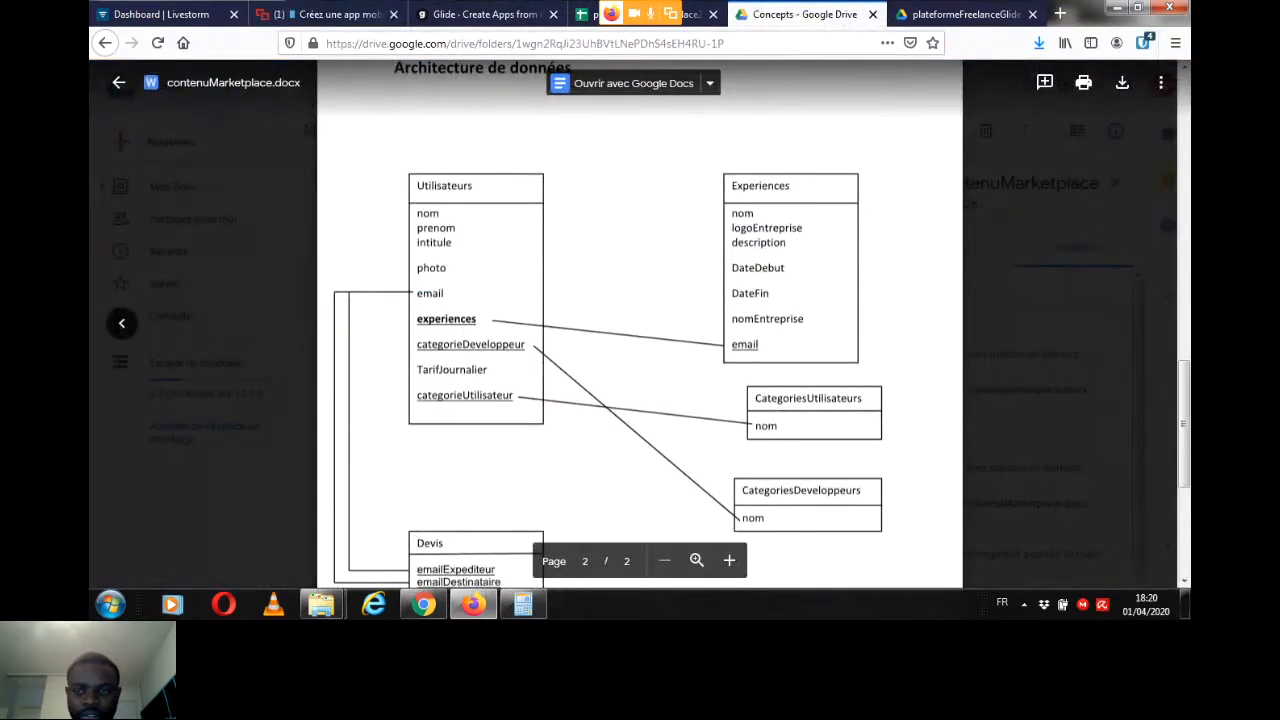
scroll(640, 350, down, 1)
scroll(640, 350, down, 1)
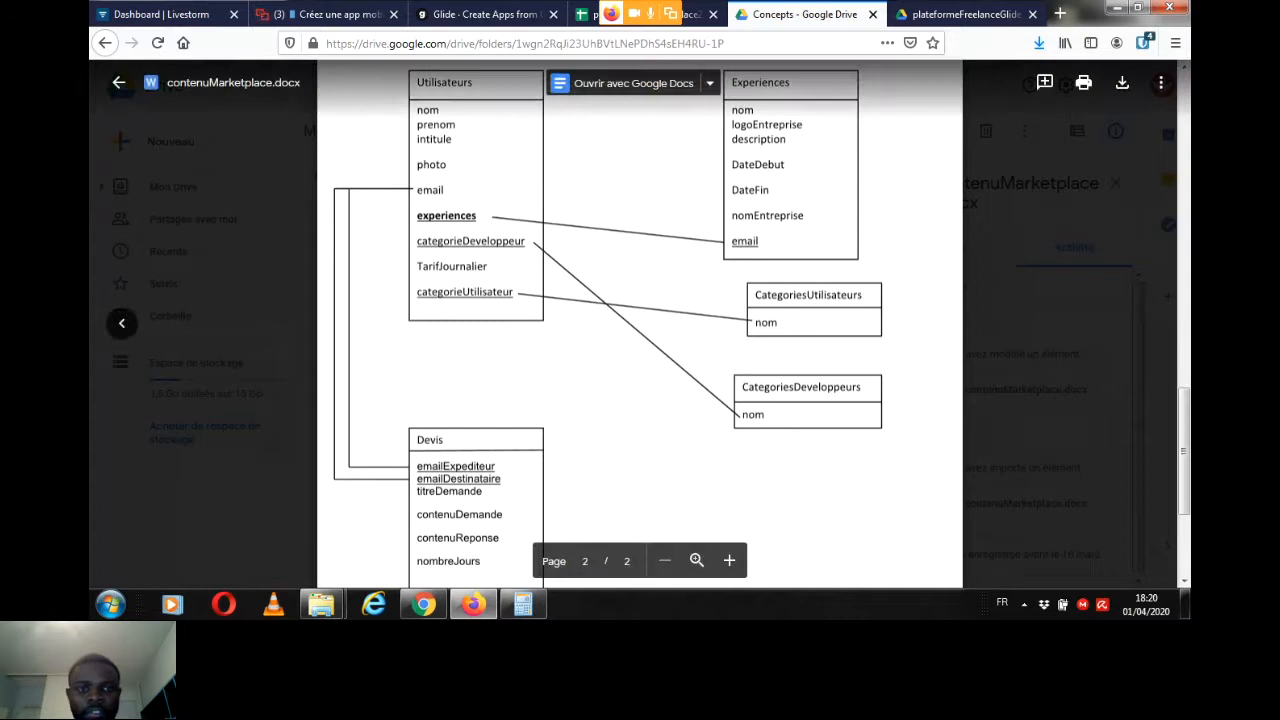
drag(1184, 450, 1184, 449)
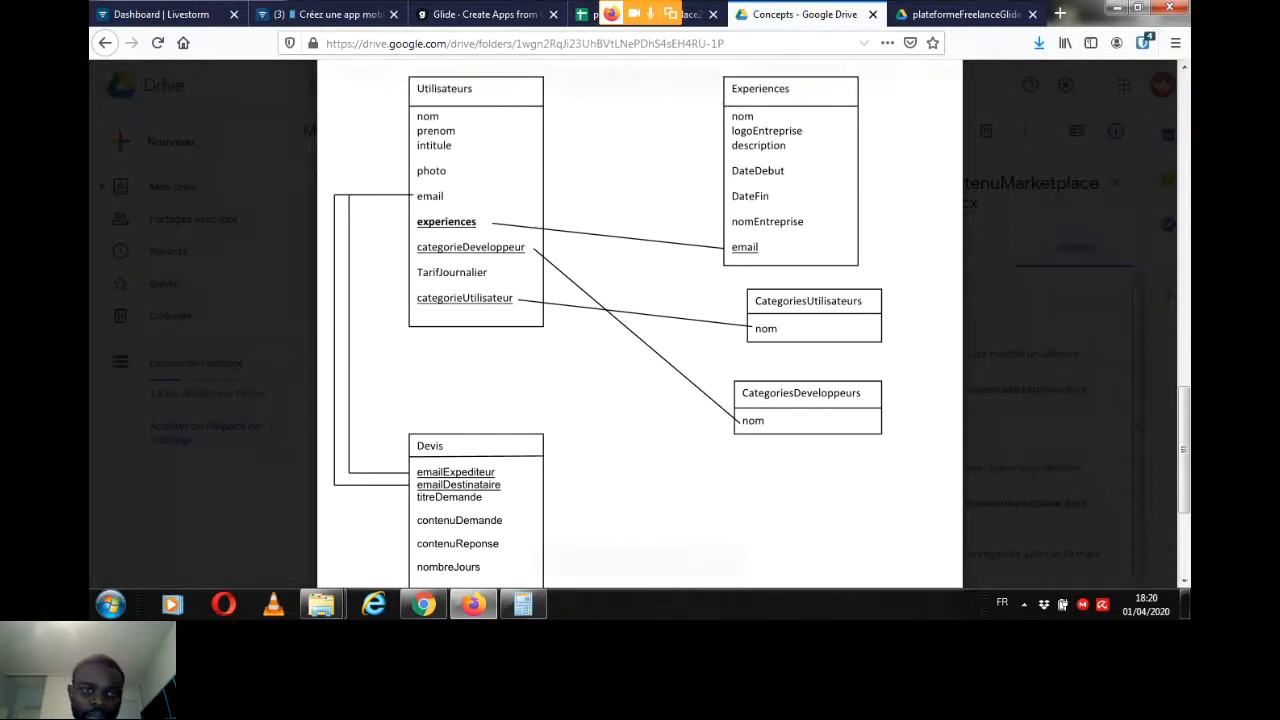
Step: Check the webinar chat for questions, and go back over contenuMarketplace.docx from the Pitch Fonctionnel to the data tables
click(325, 14)
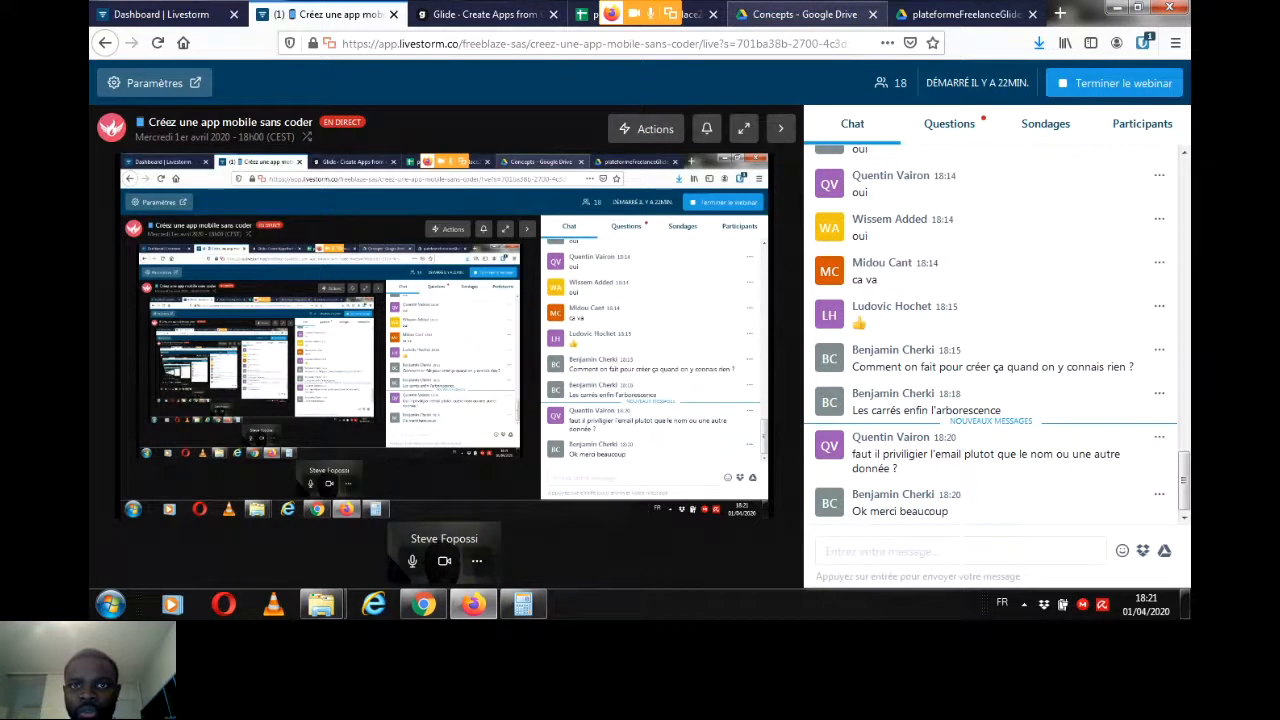
click(800, 14)
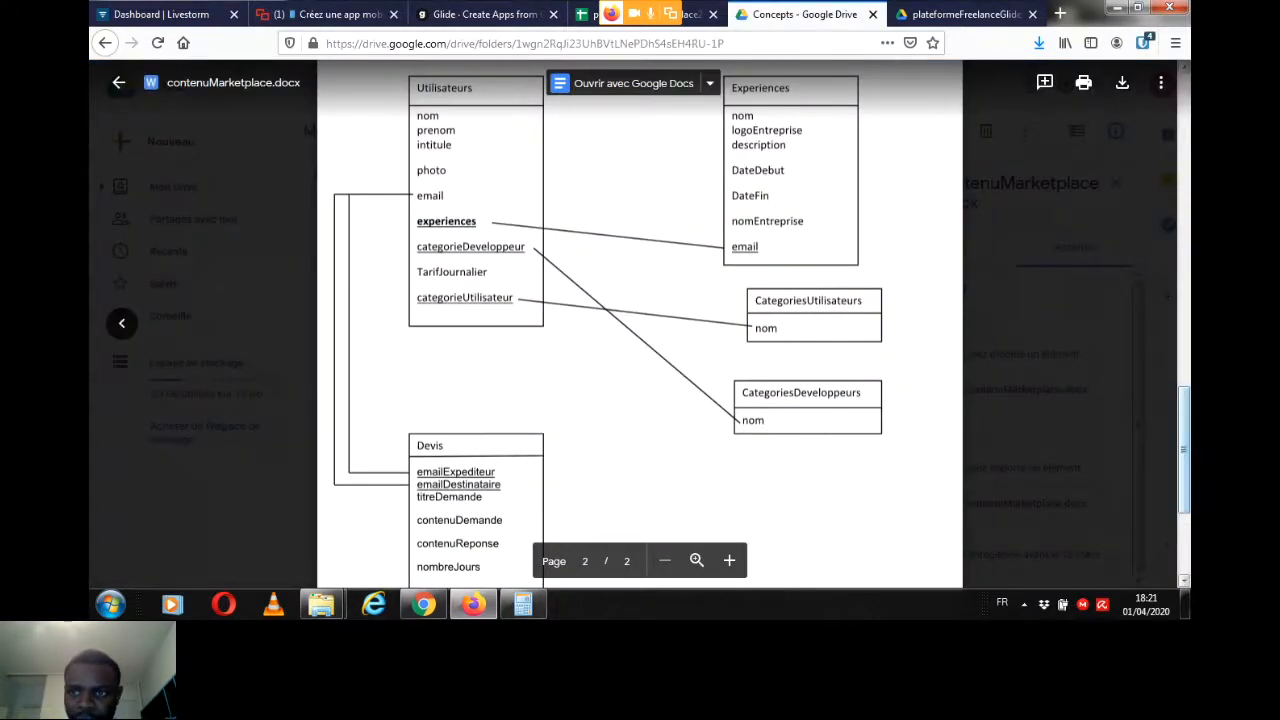
scroll(640, 330, down, 4)
scroll(640, 330, up, 3)
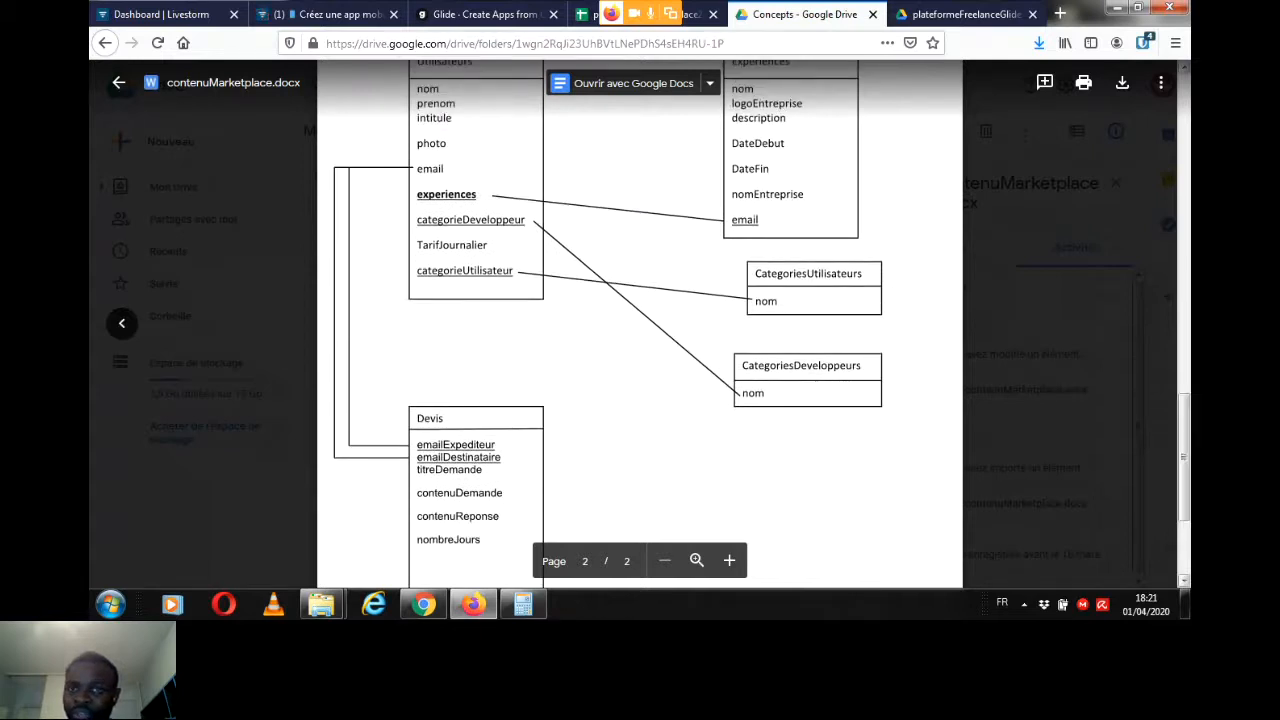
scroll(640, 324, up, 10)
scroll(640, 330, up, 5)
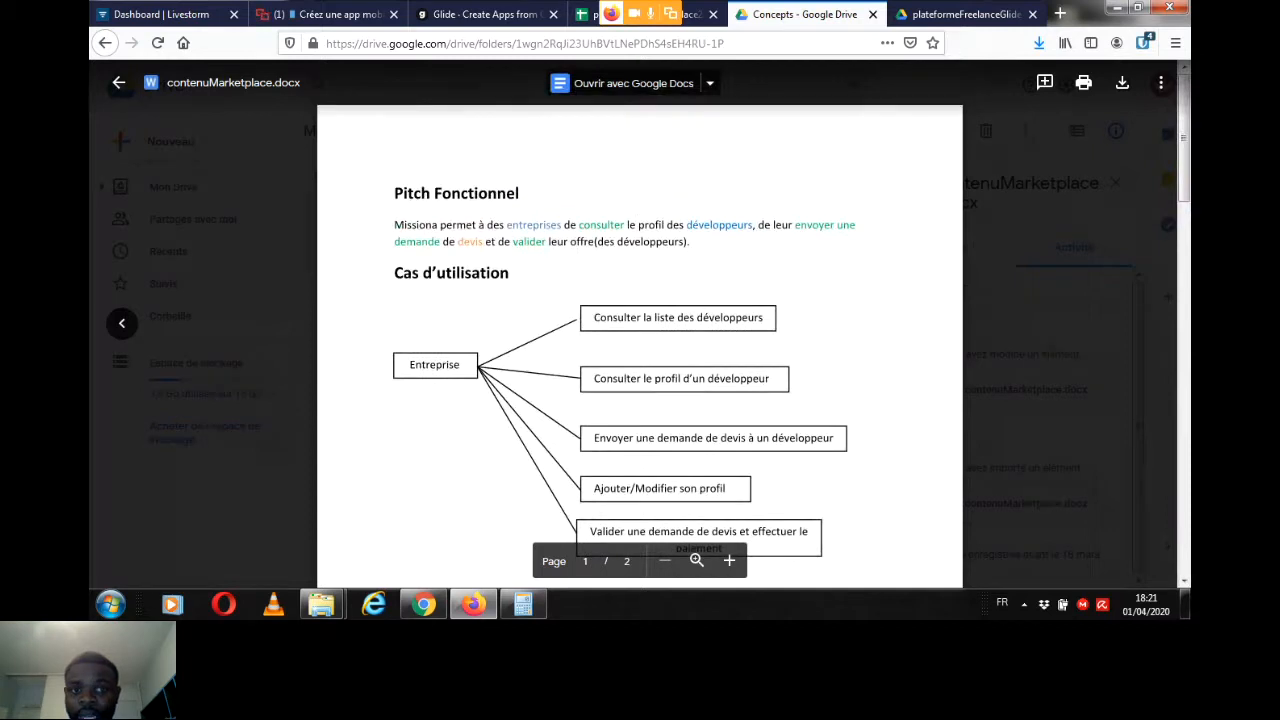
scroll(640, 324, down, 15)
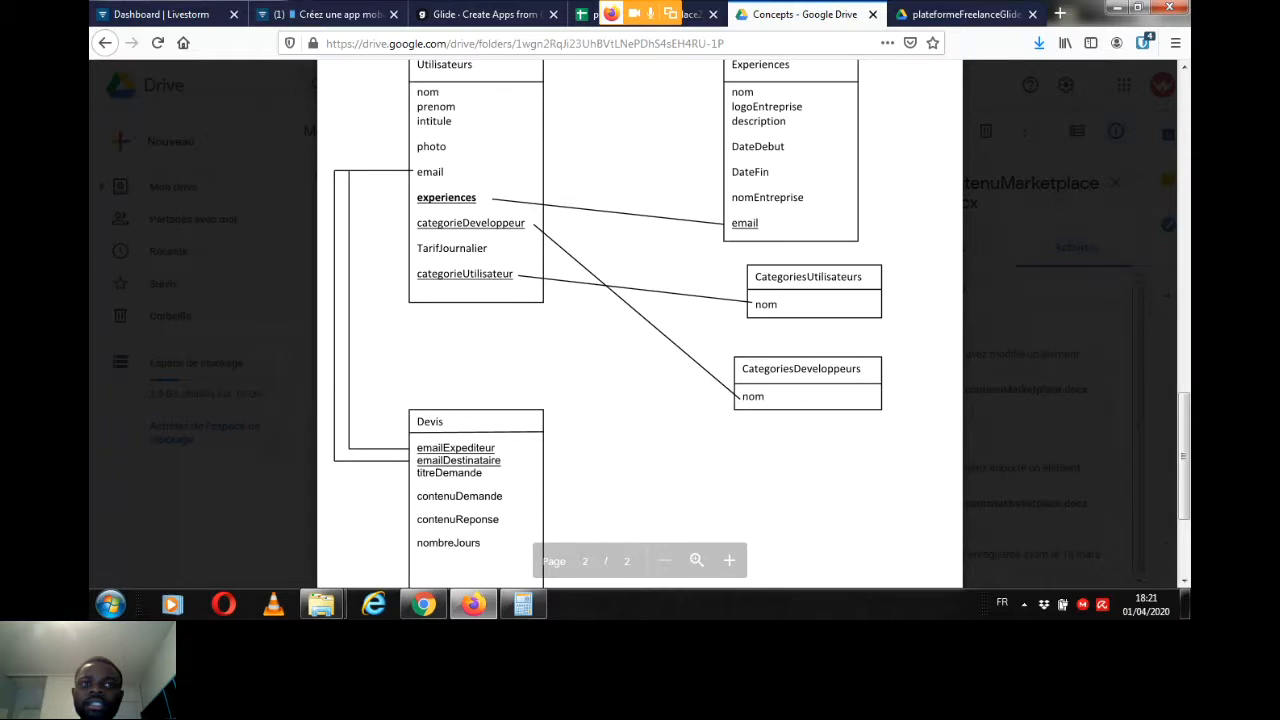
Step: Point out the nombreJours, emailExpediteur and emailDestinataire fields of the Devis table by highlighting them
double_click(448, 543)
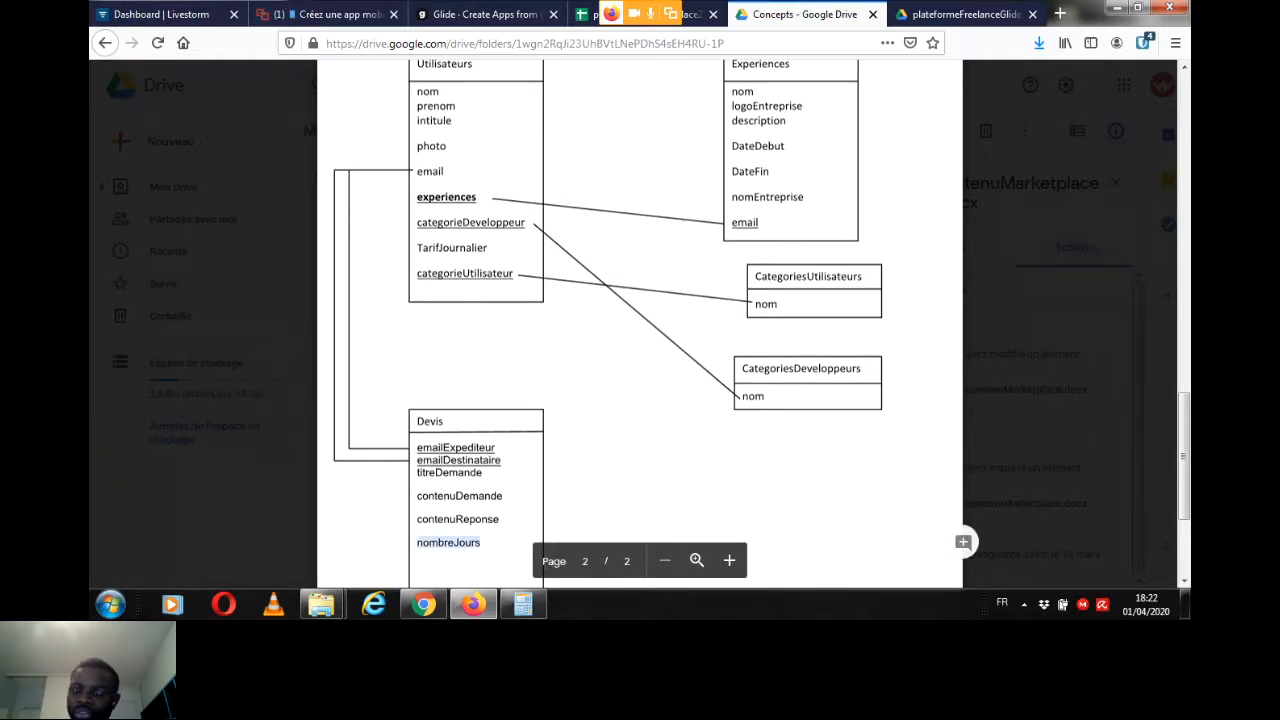
click(448, 543)
double_click(444, 448)
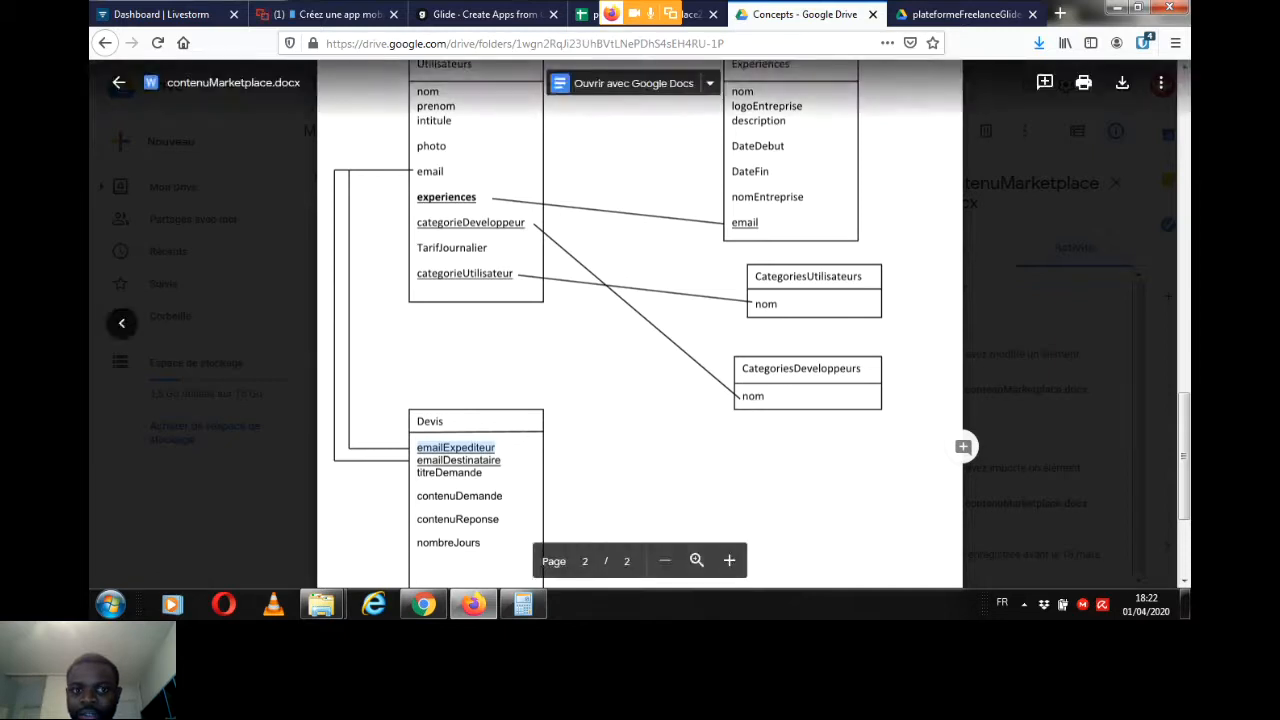
click(444, 448)
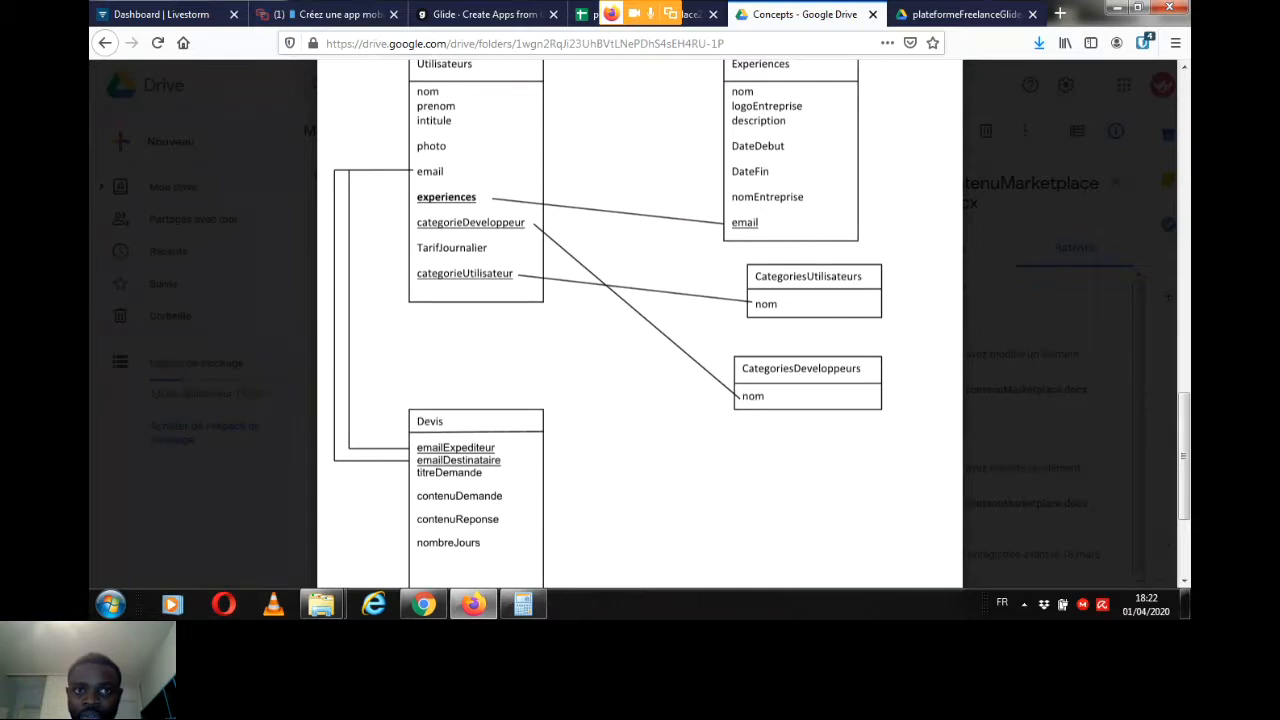
double_click(458, 460)
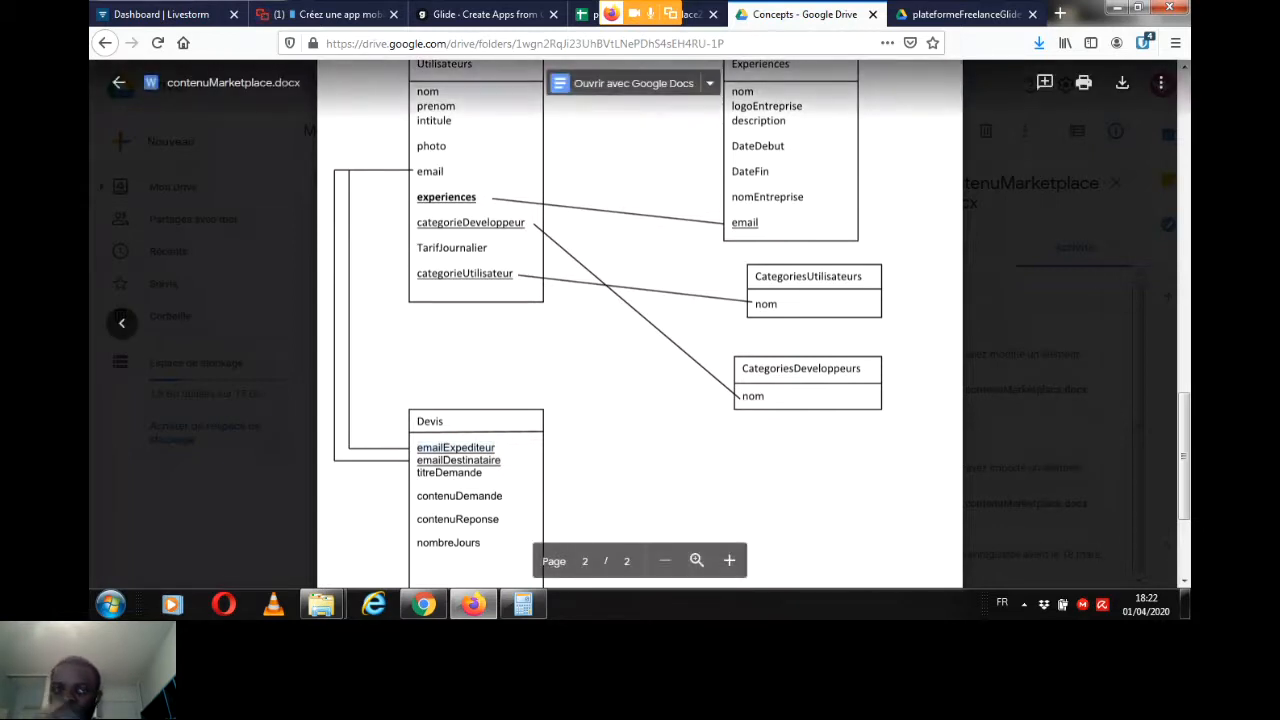
Step: Read the participants' earlier and newest messages in the Livestorm webinar chat
click(340, 14)
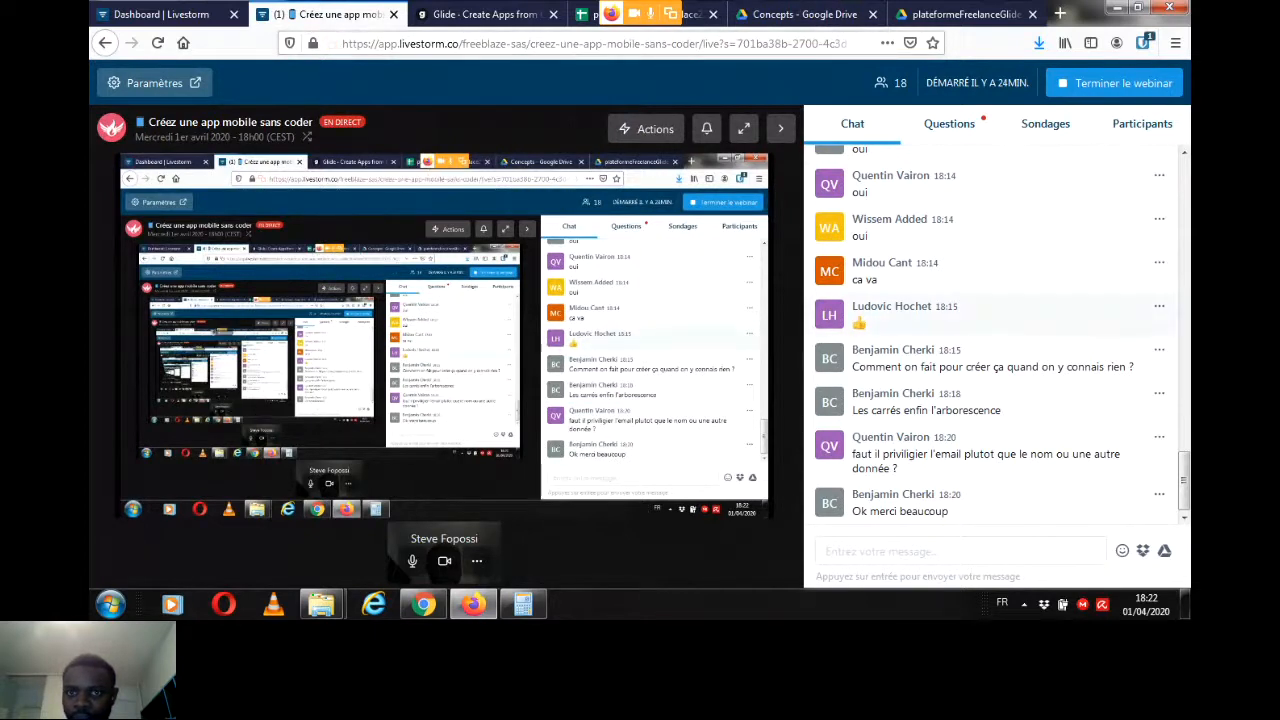
mouse_move(1184, 481)
mouse_down()
mouse_move(1184, 189)
mouse_move(1184, 470)
mouse_up()
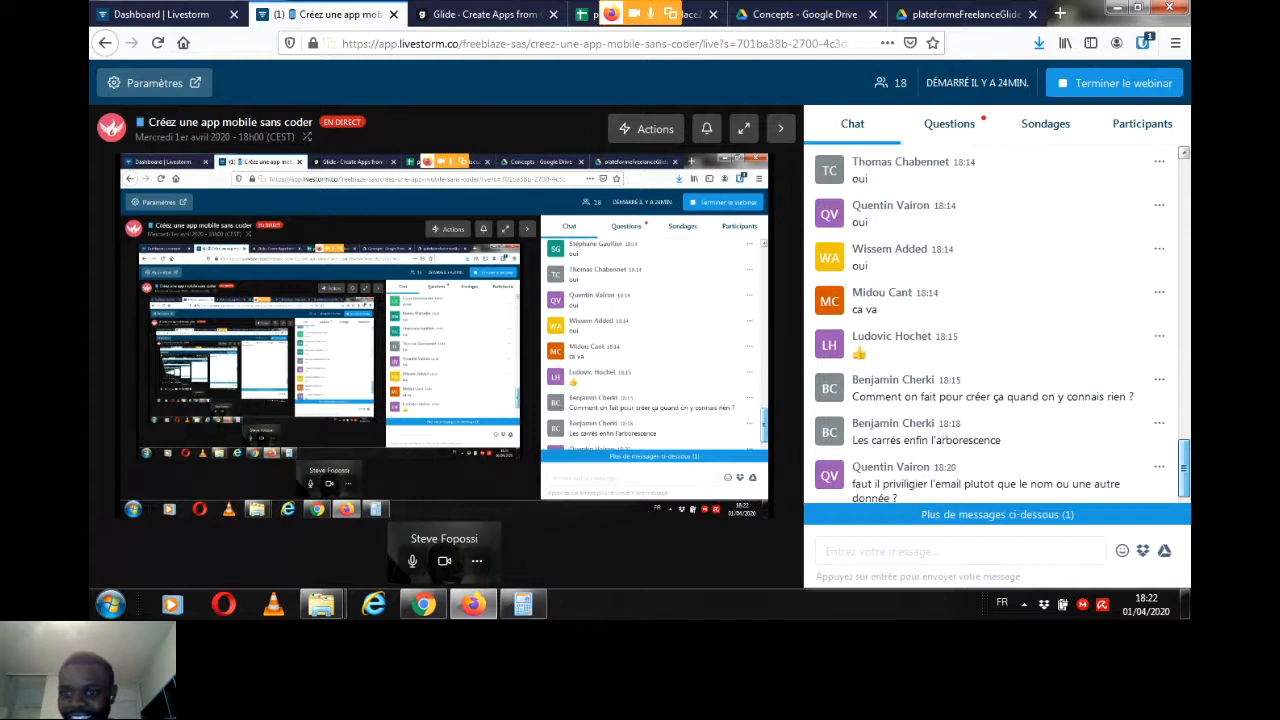
click(997, 515)
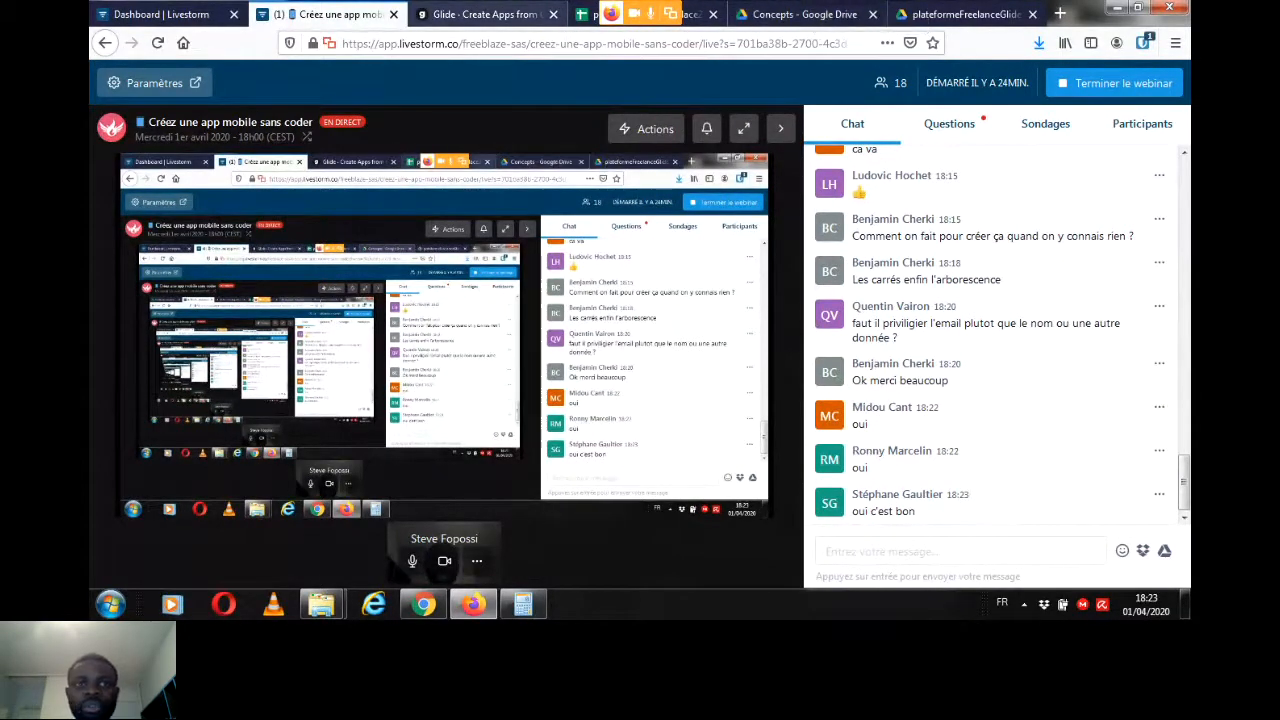
Step: Review the whole Devis table in the contenuMarketplace.docx data diagram, checking the webinar chat for further questions
click(800, 14)
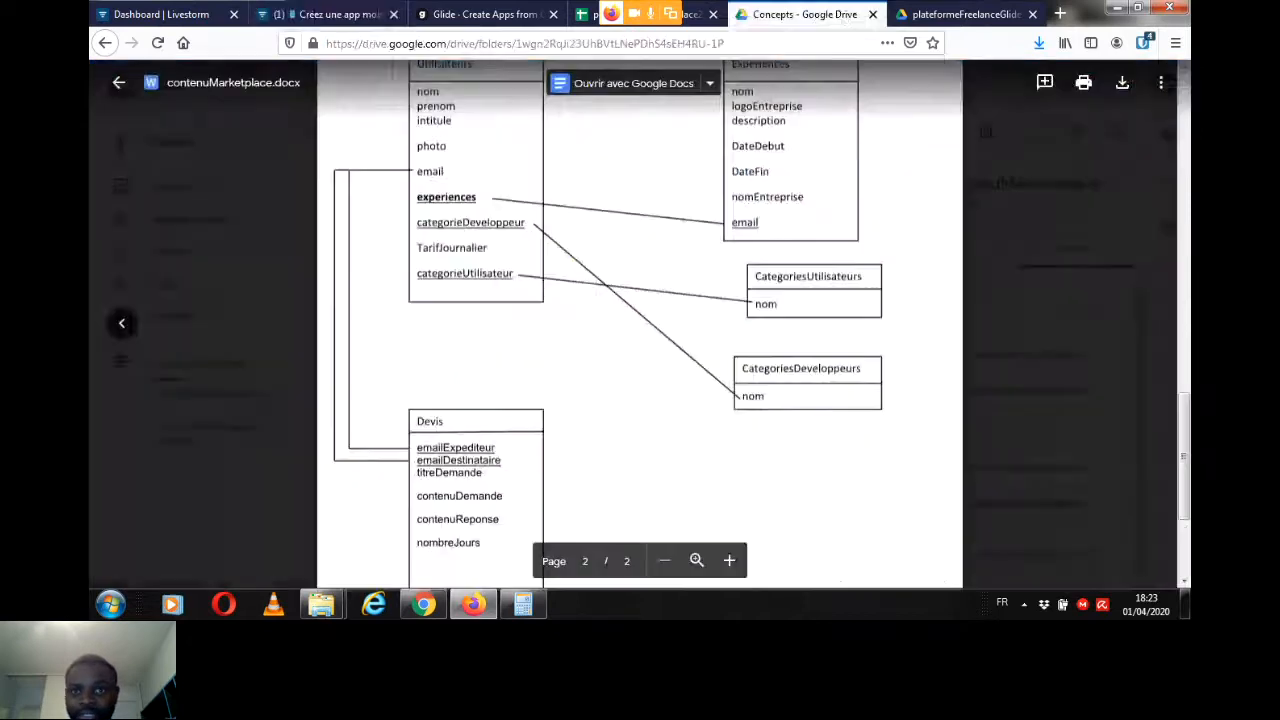
scroll(640, 320, down, 3)
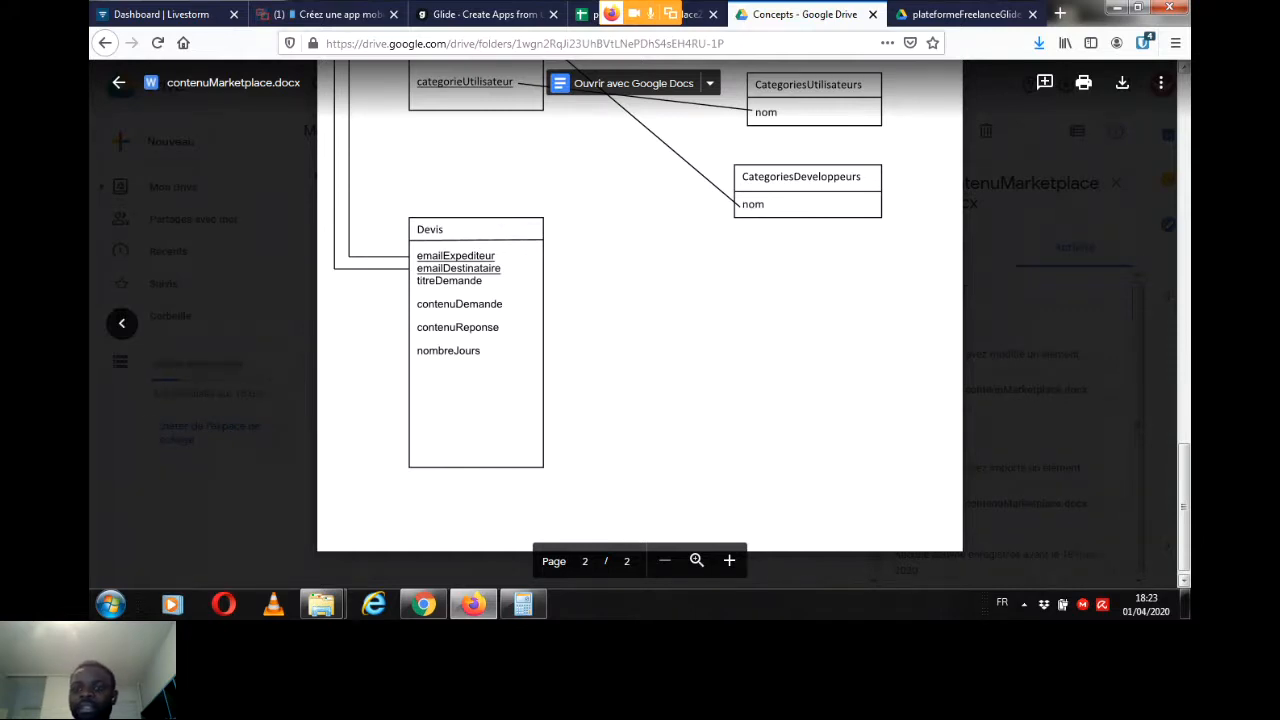
scroll(640, 300, up, 1)
drag(1184, 495, 1184, 490)
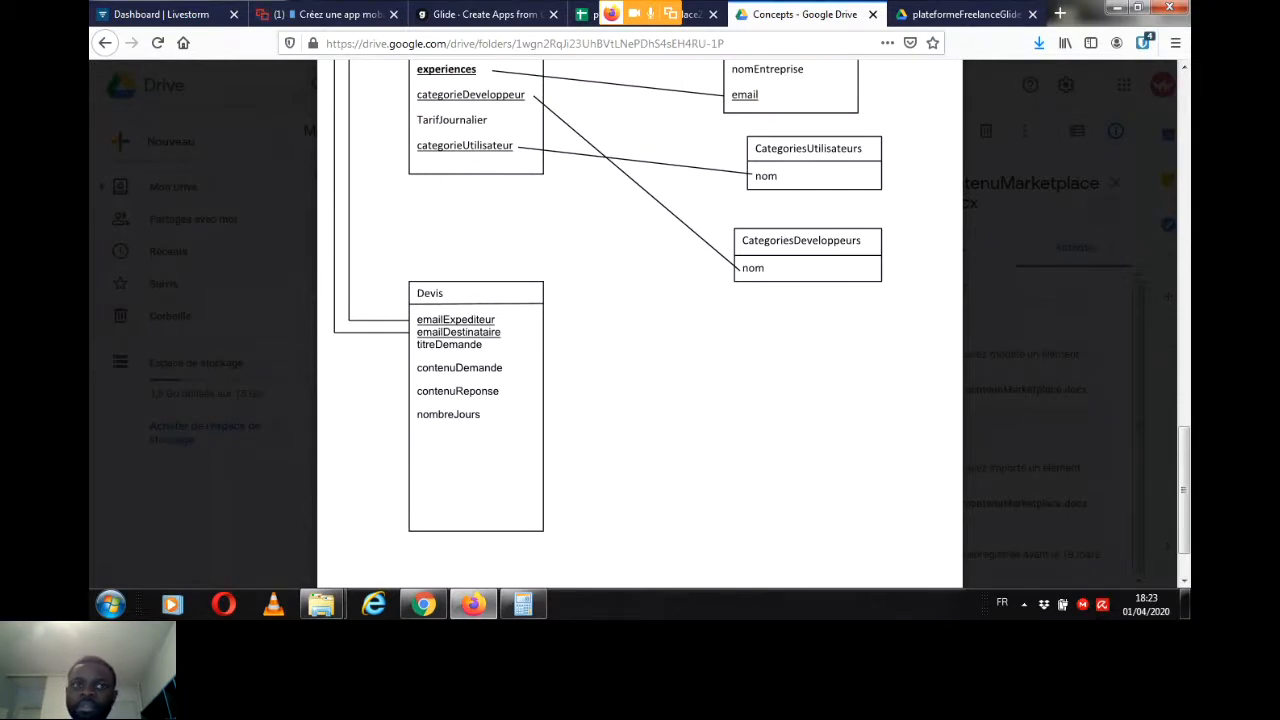
click(328, 14)
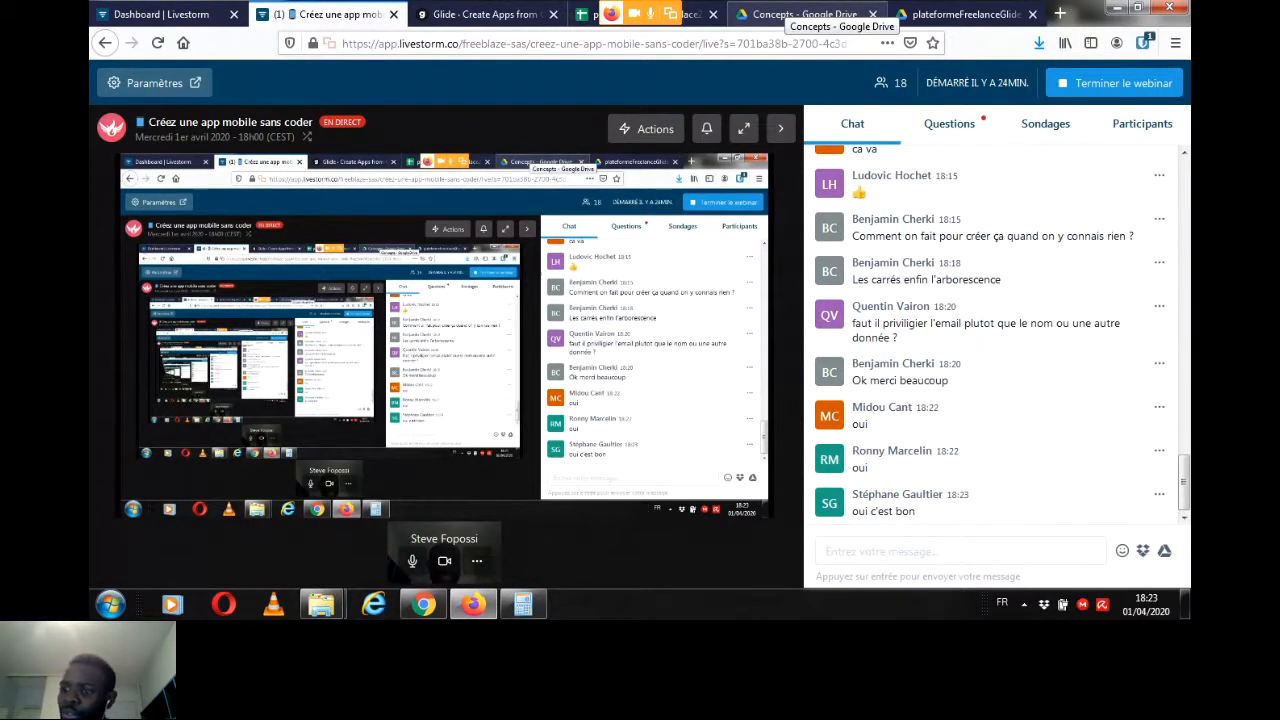
click(800, 14)
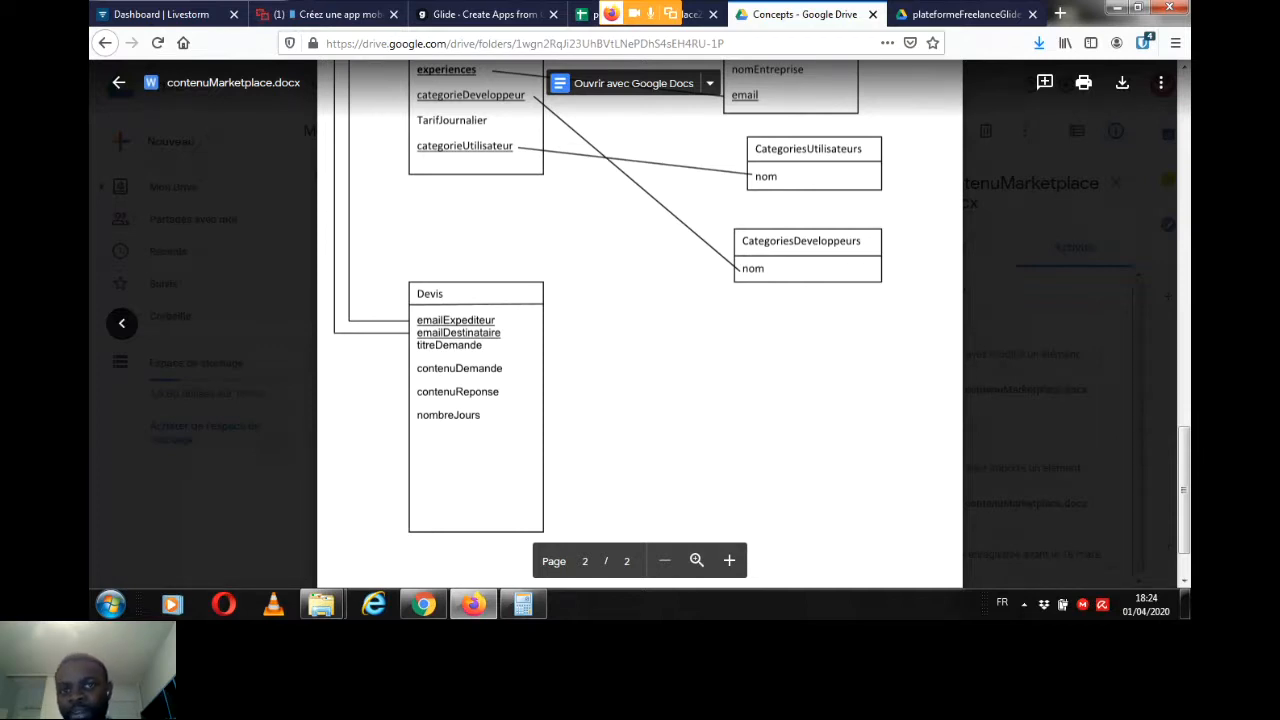
Step: Switch to Glide and open the p_WebinaireMarketplace2 app for editing, and return to the webinar chat
click(487, 14)
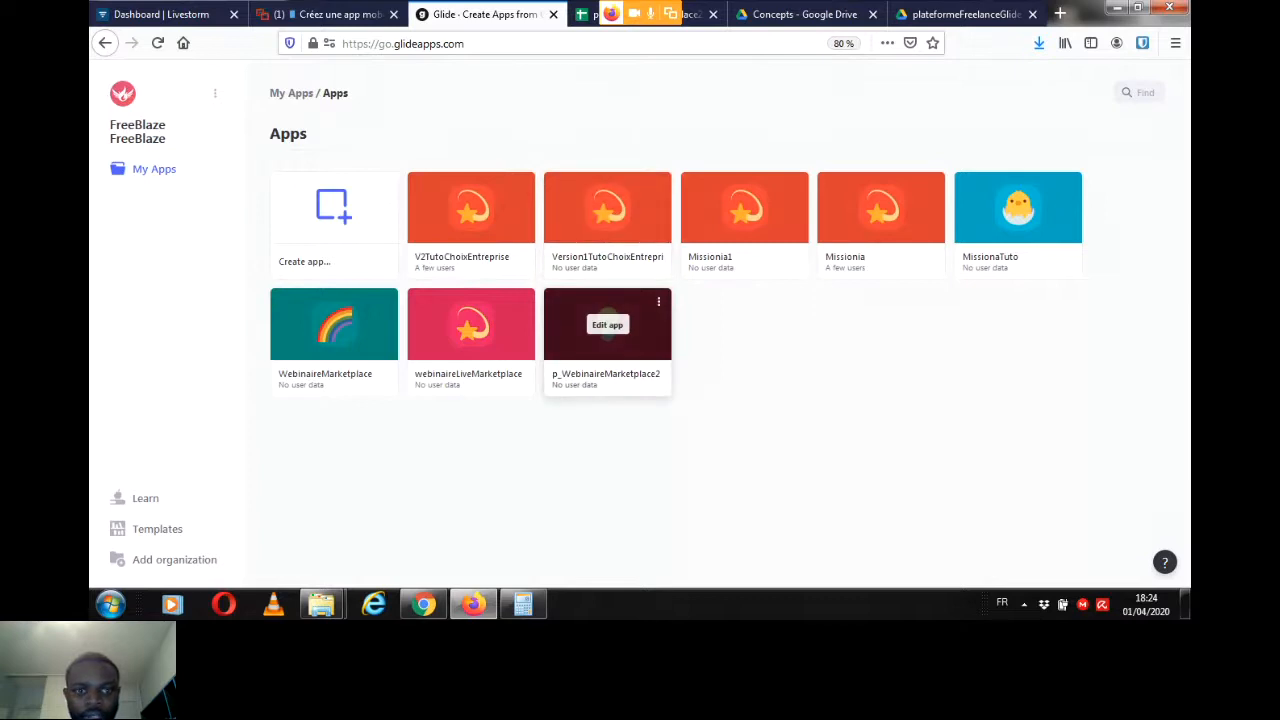
click(607, 325)
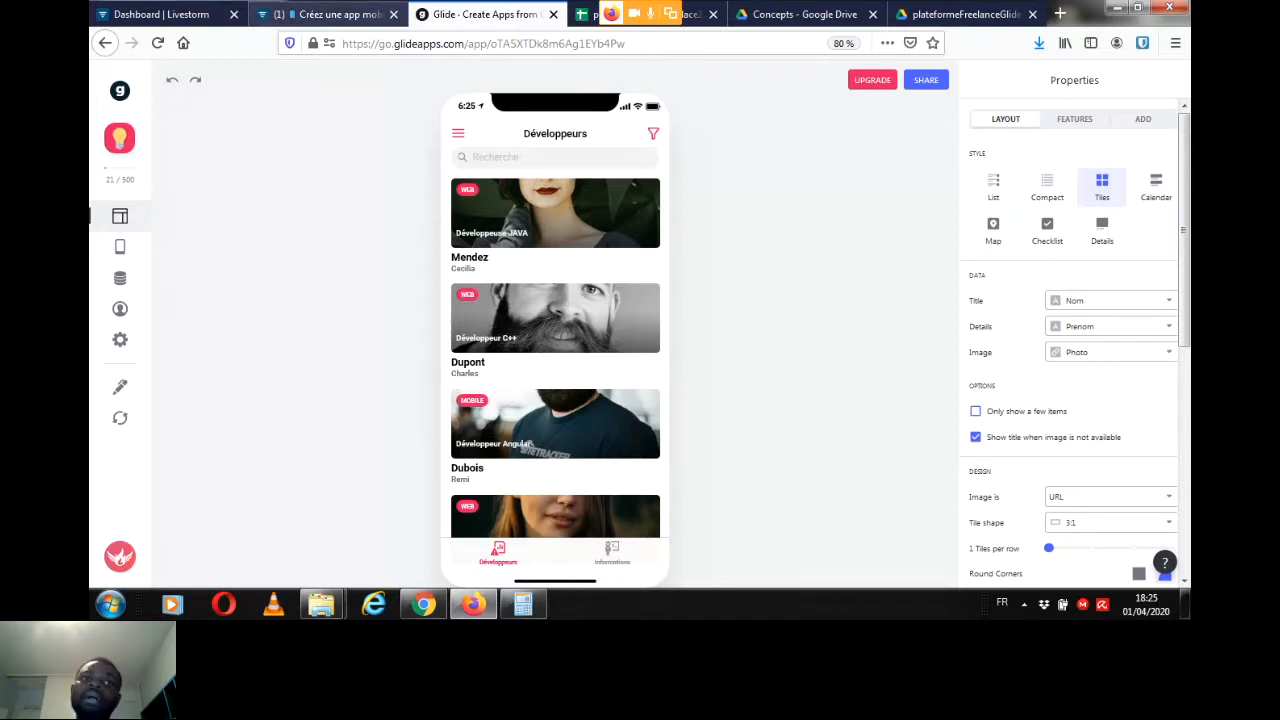
click(330, 14)
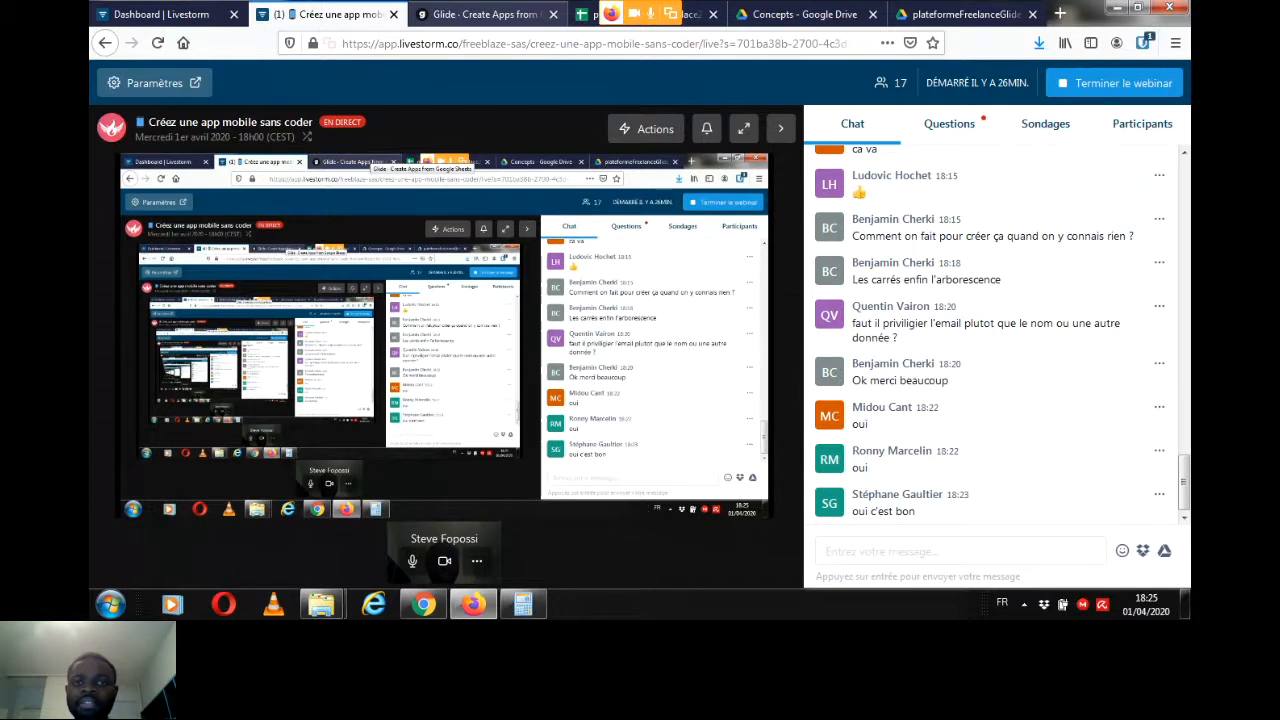
Step: Search Google for "glide" in a new browser tab
key(ctrl+t)
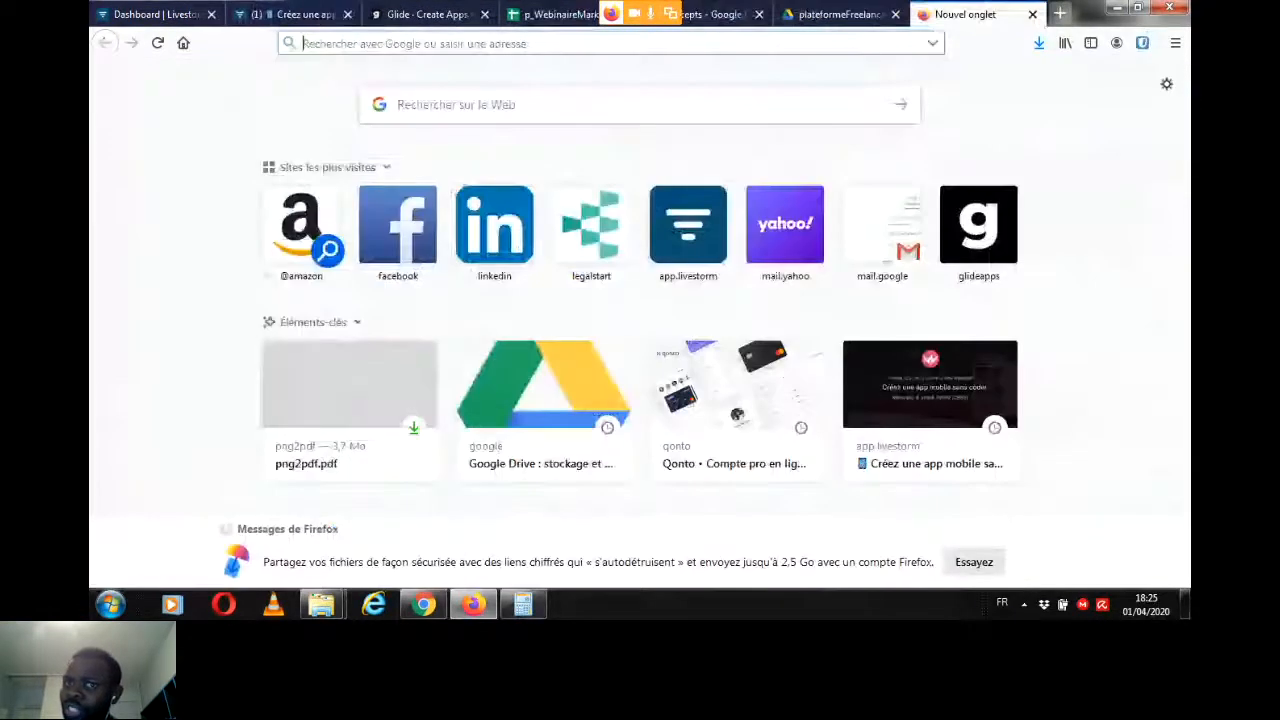
text(glide)
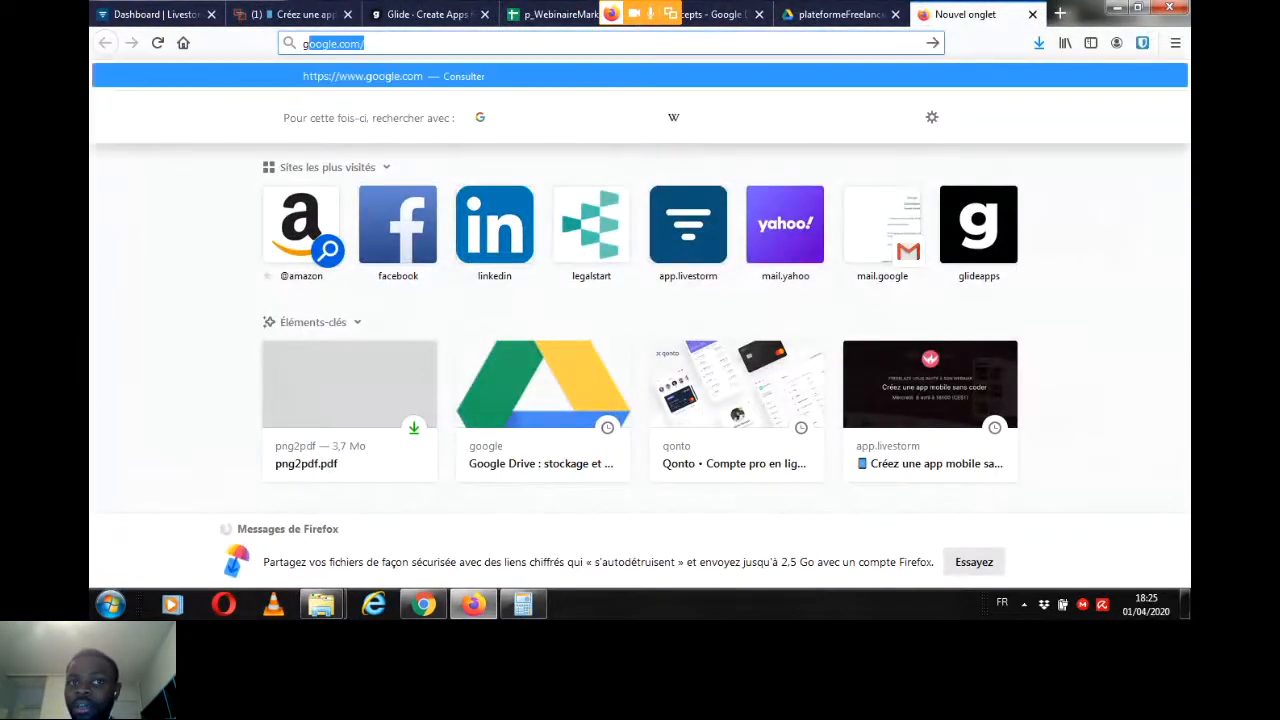
text(apps)
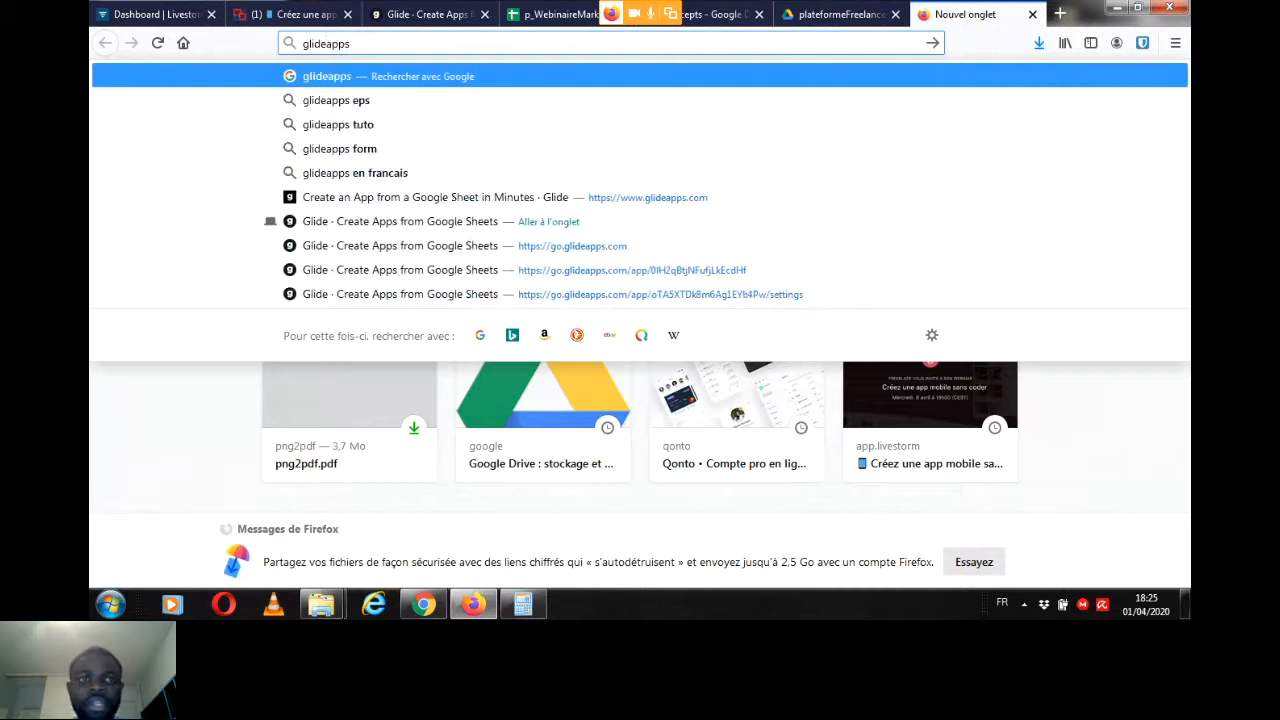
key(BackSpace)
key(BackSpace)
key(BackSpace)
key(BackSpace)
key(BackSpace)
key(BackSpace)
key(BackSpace)
key(BackSpace)
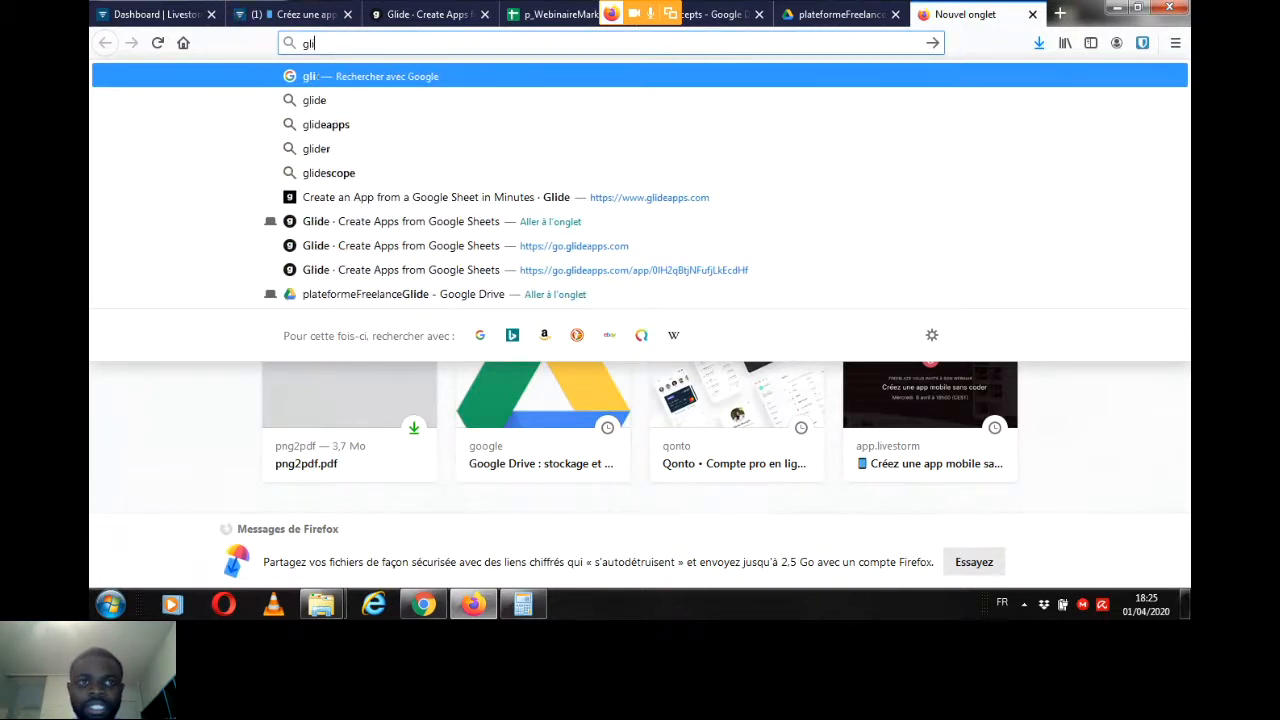
text(lide)
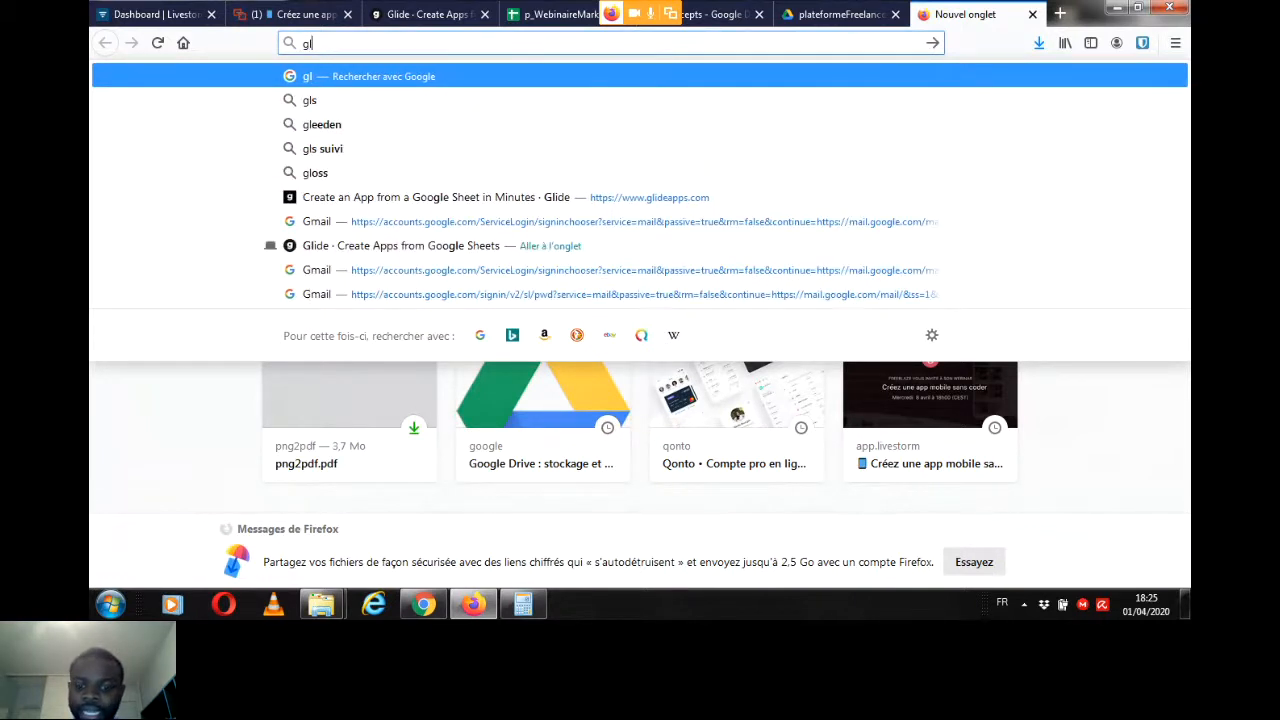
key(Return)
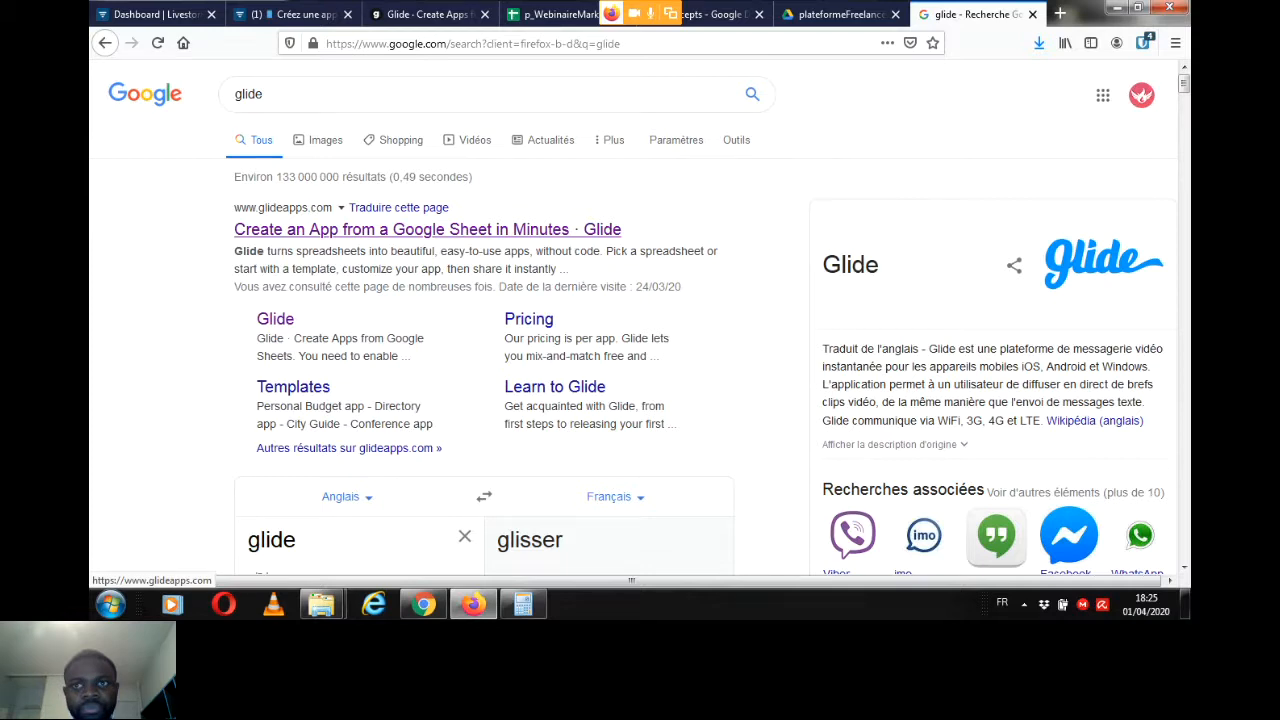
Step: Open the Glide website from the search results and get started to reach the account's apps overview
click(427, 230)
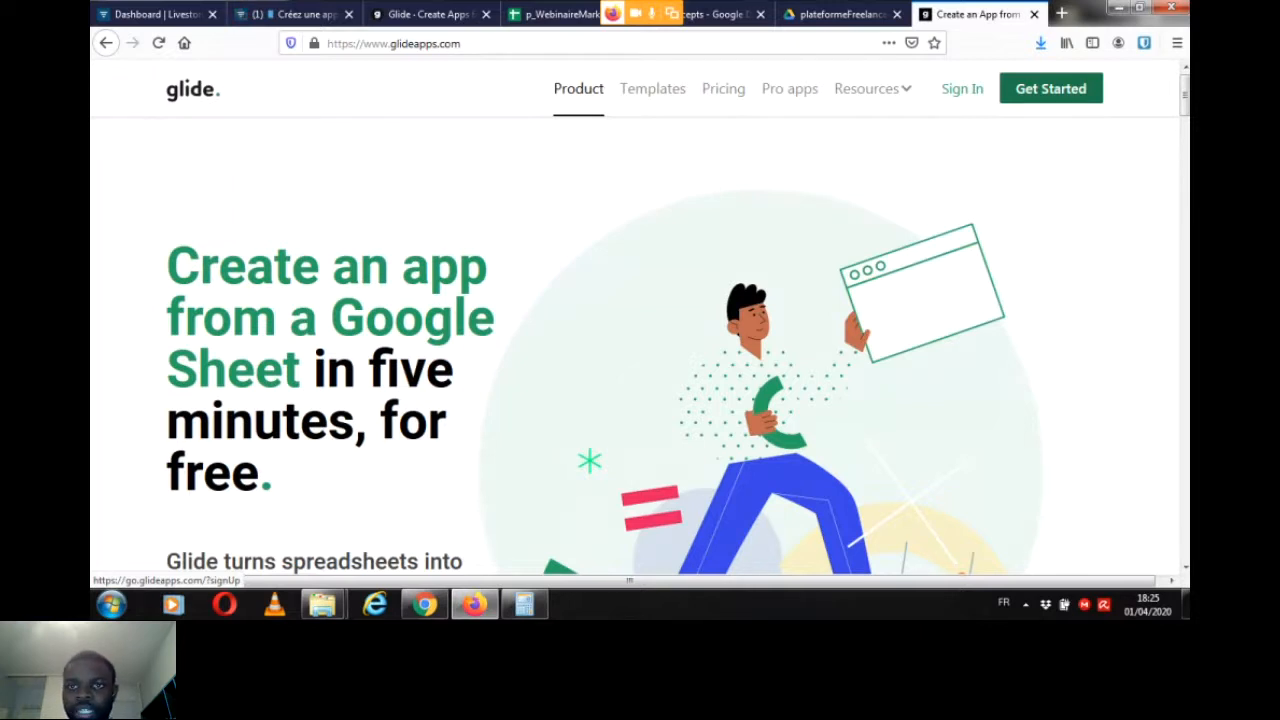
click(1051, 88)
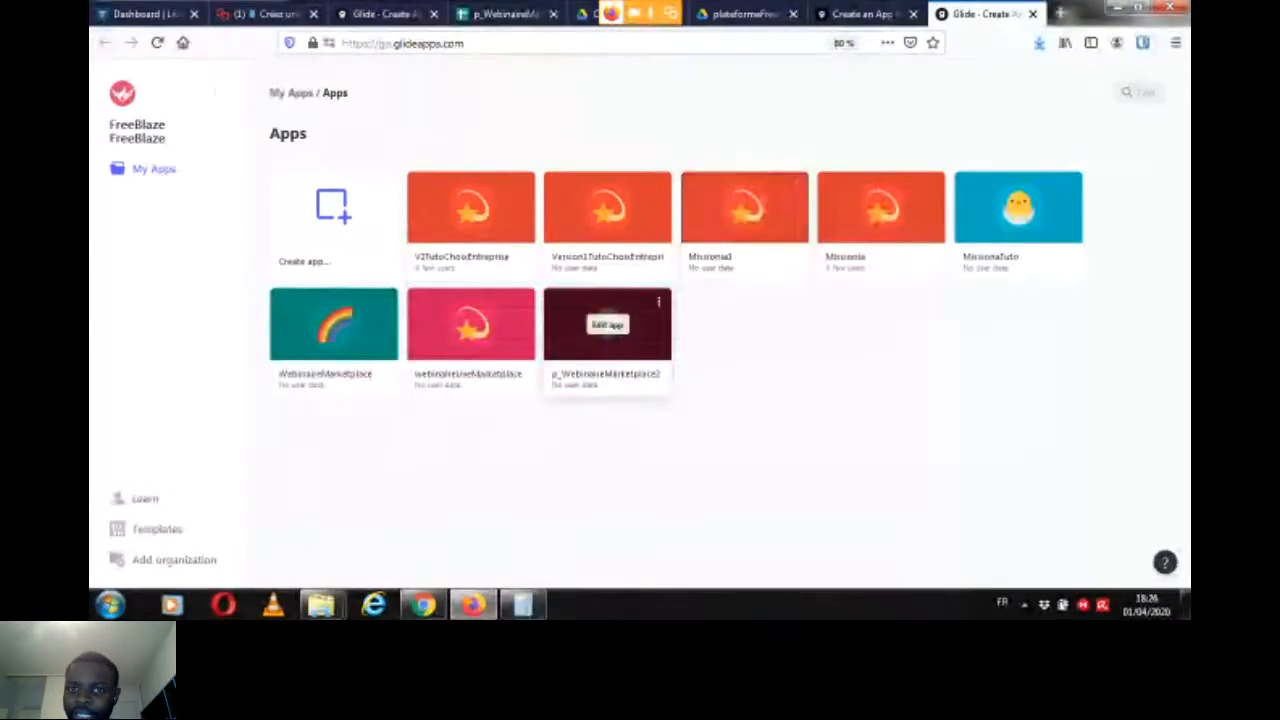
mouse_move(318, 201)
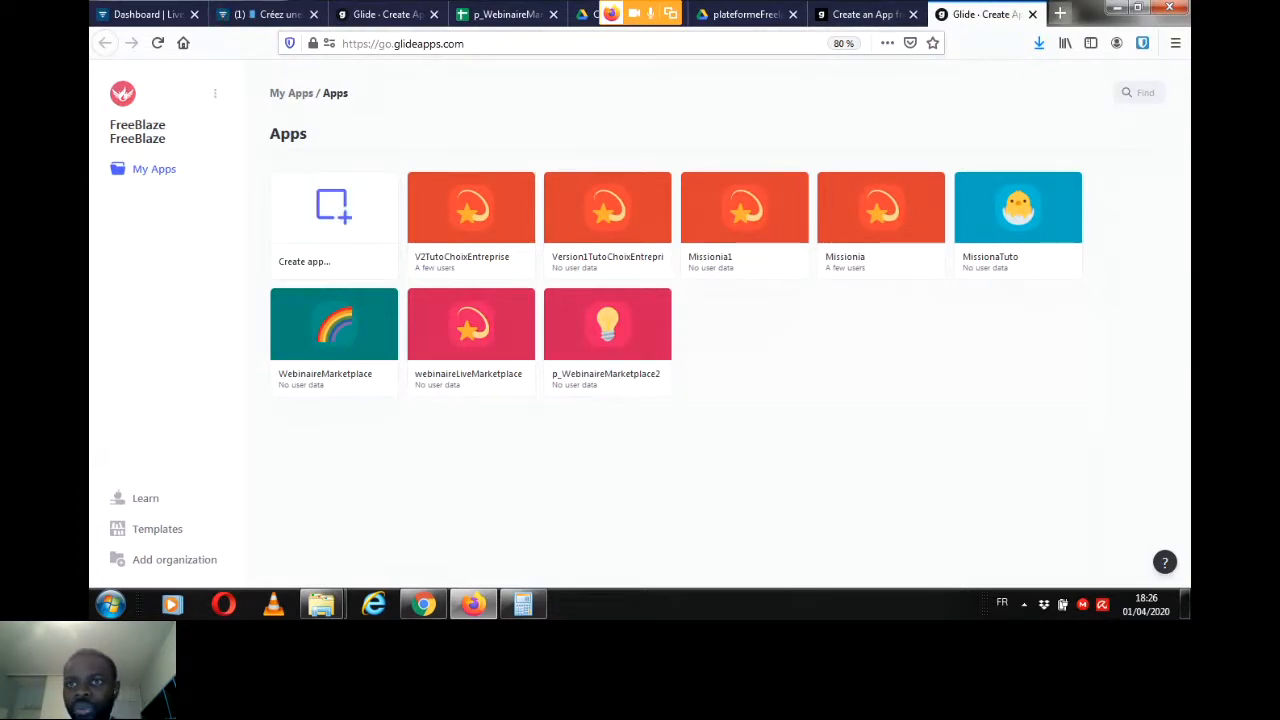
Step: Search Google for "google sheet" in a new browser tab and open the Google Sheets presentation page
key(ctrl+t)
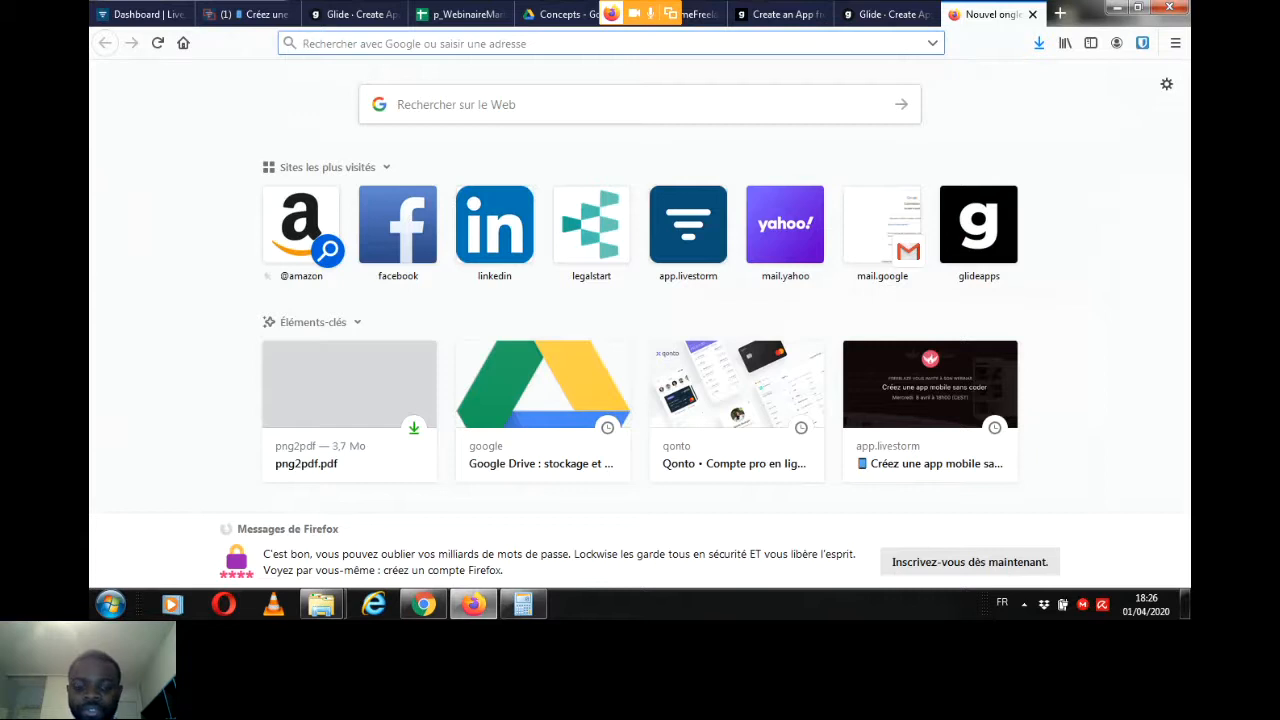
text(go)
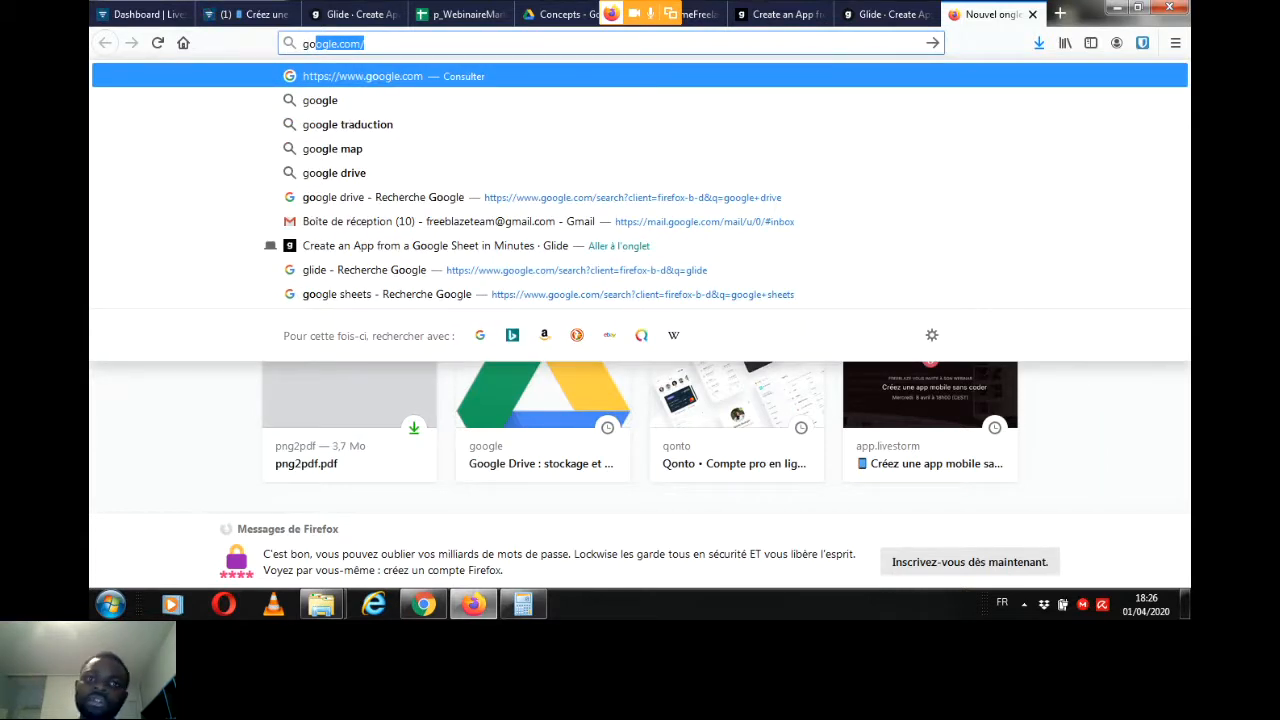
text(og)
text(le sheet)
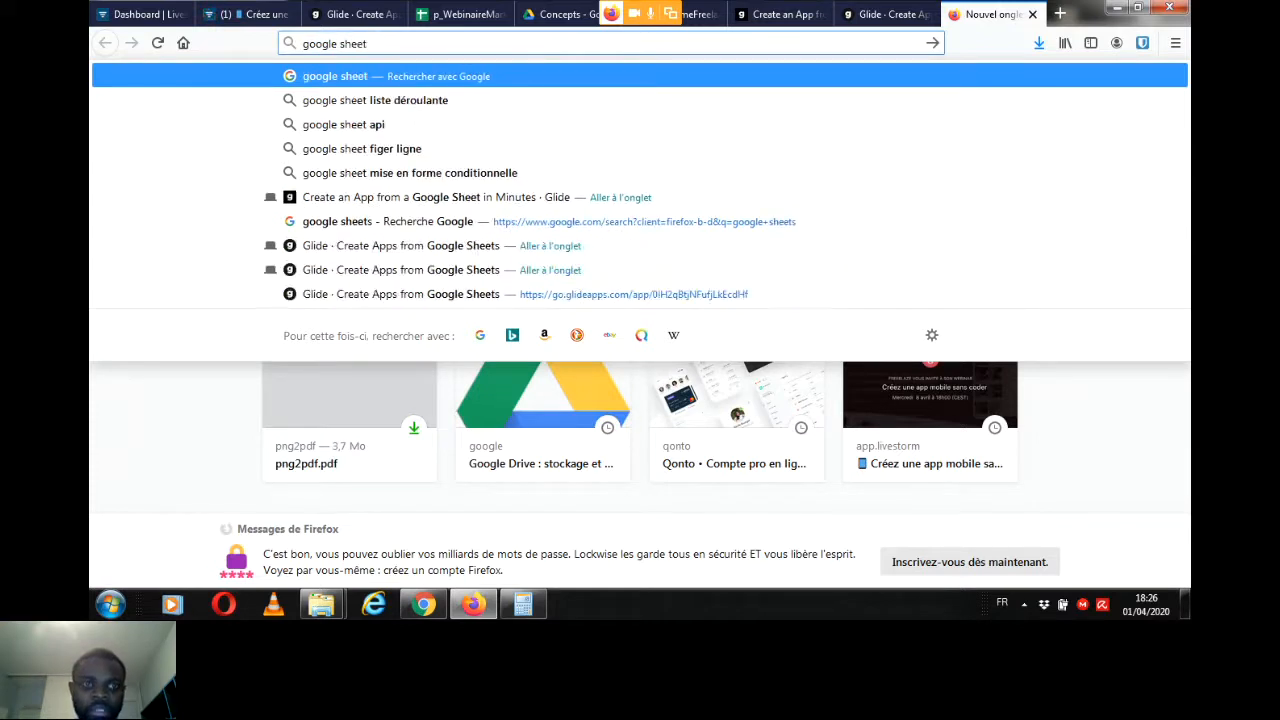
key(Return)
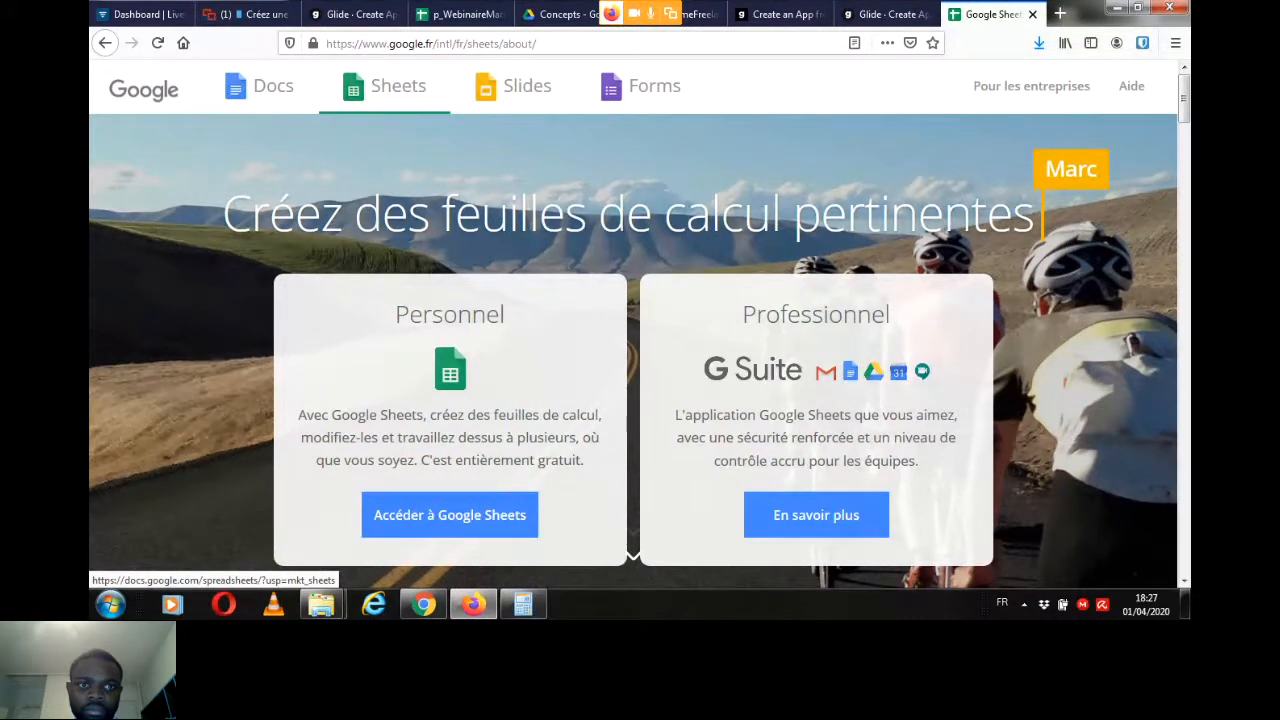
Step: Review the Devis columns and the sheet list in the p_WebinaireMarketplace2 spreadsheet against the data diagram in contenuMarketplace.docx
click(460, 14)
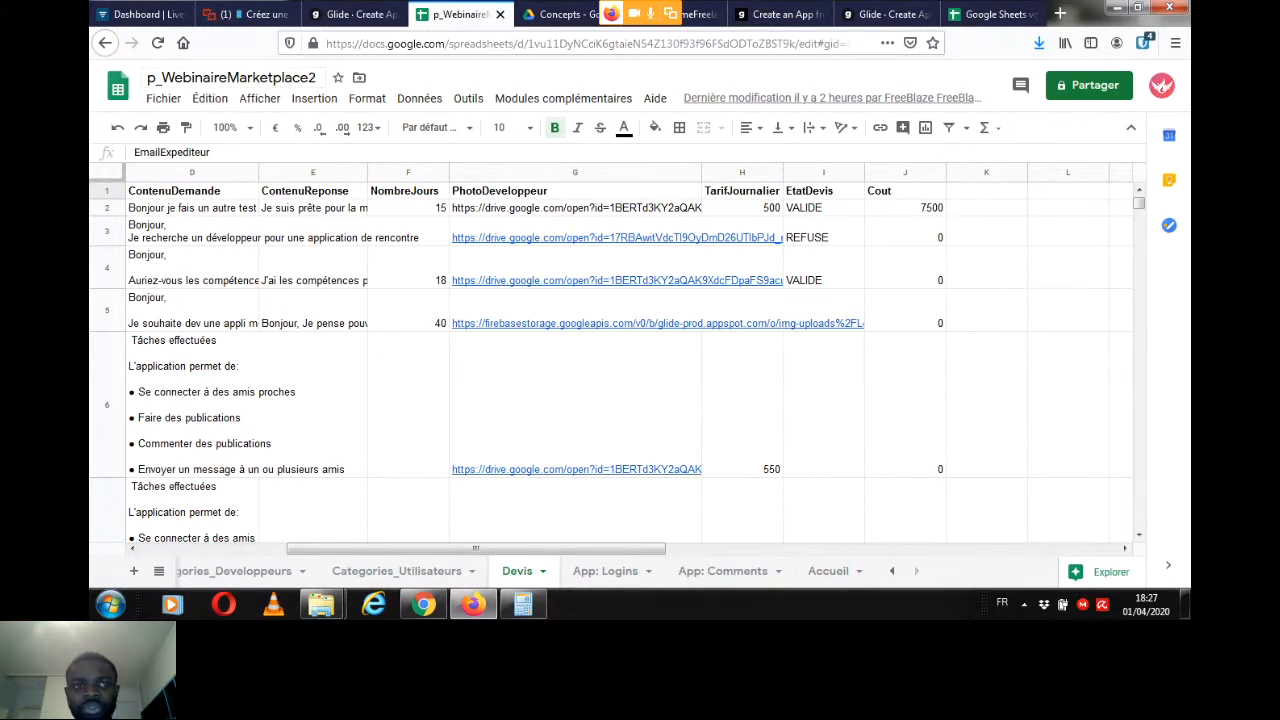
drag(476, 548, 330, 548)
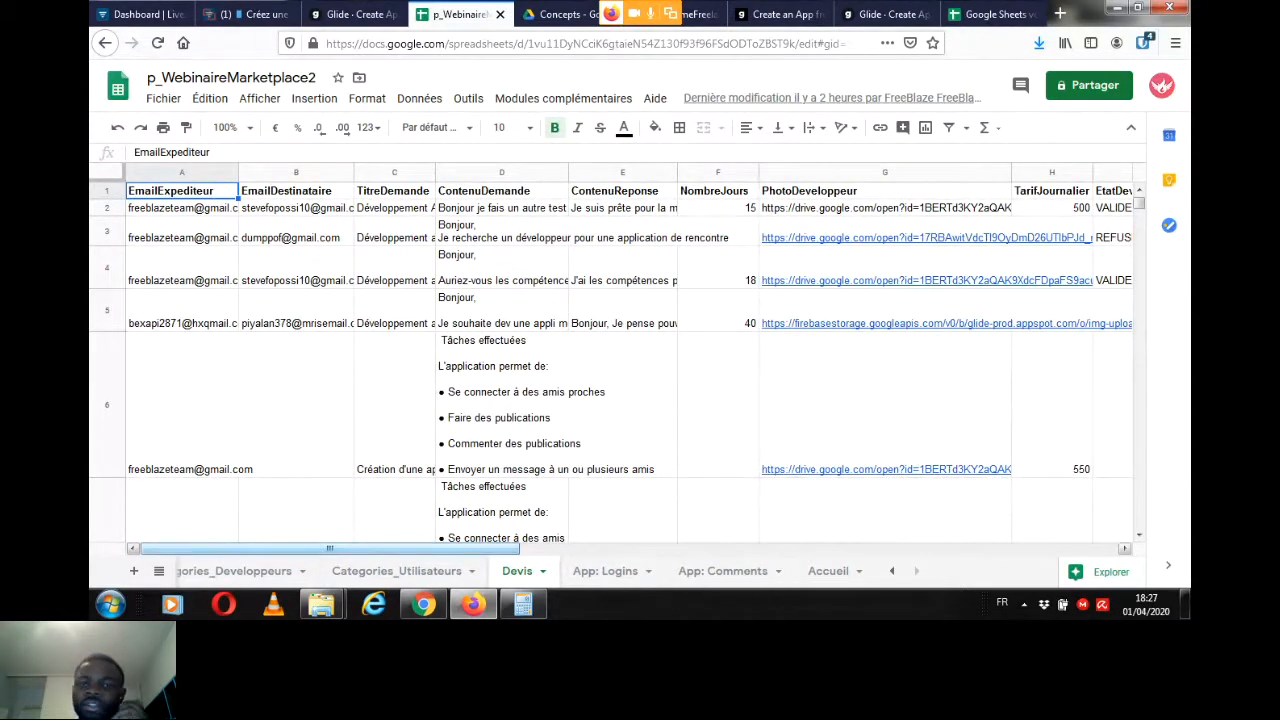
click(892, 571)
click(892, 571)
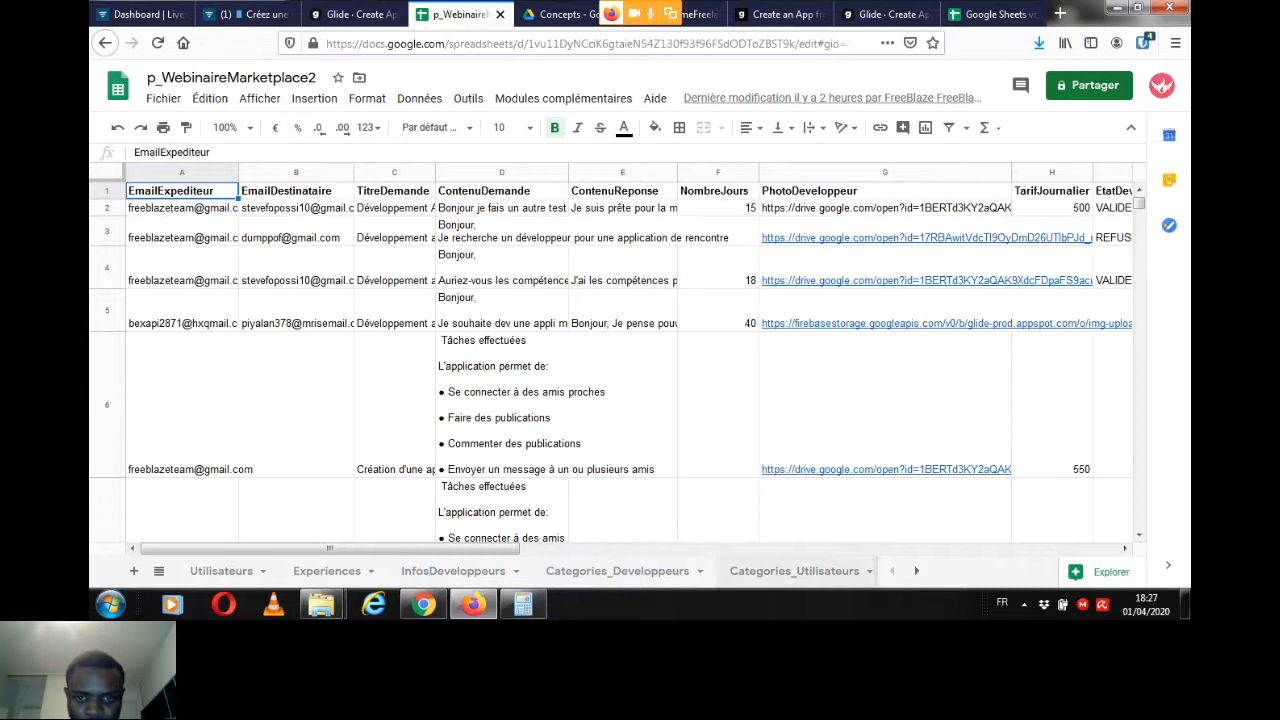
key(ctrl+Tab)
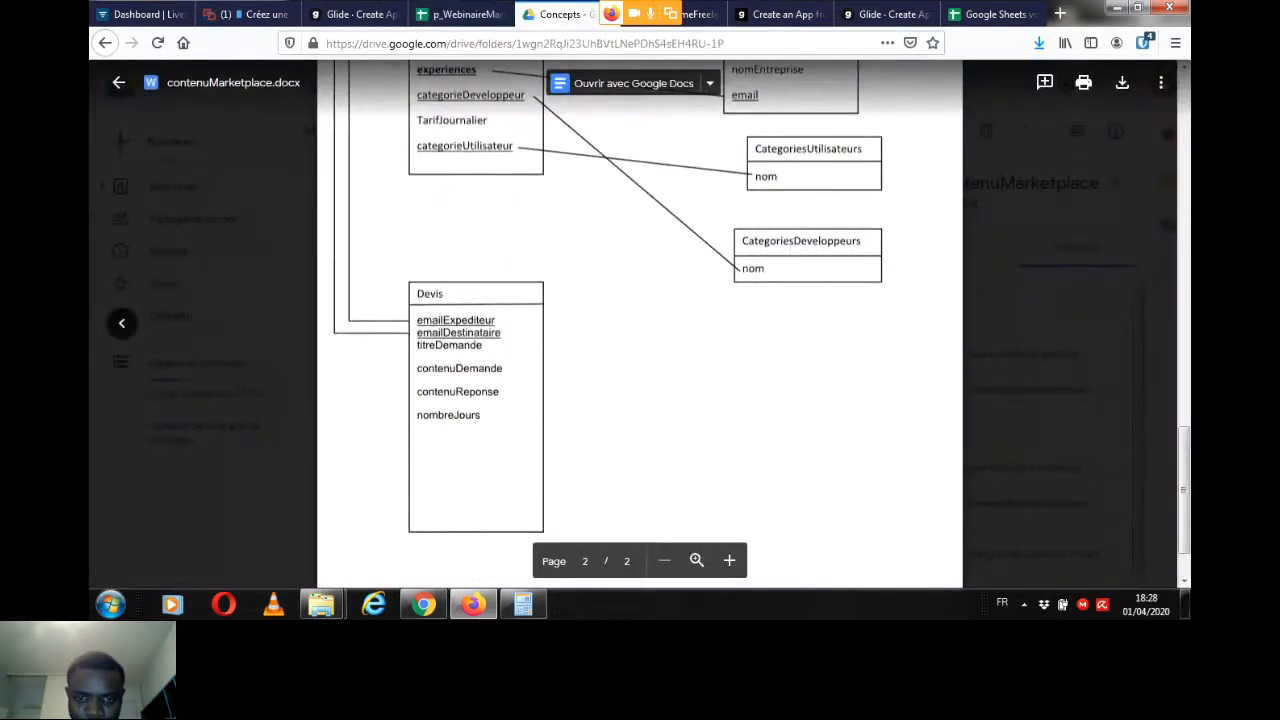
scroll(640, 320, up, 3)
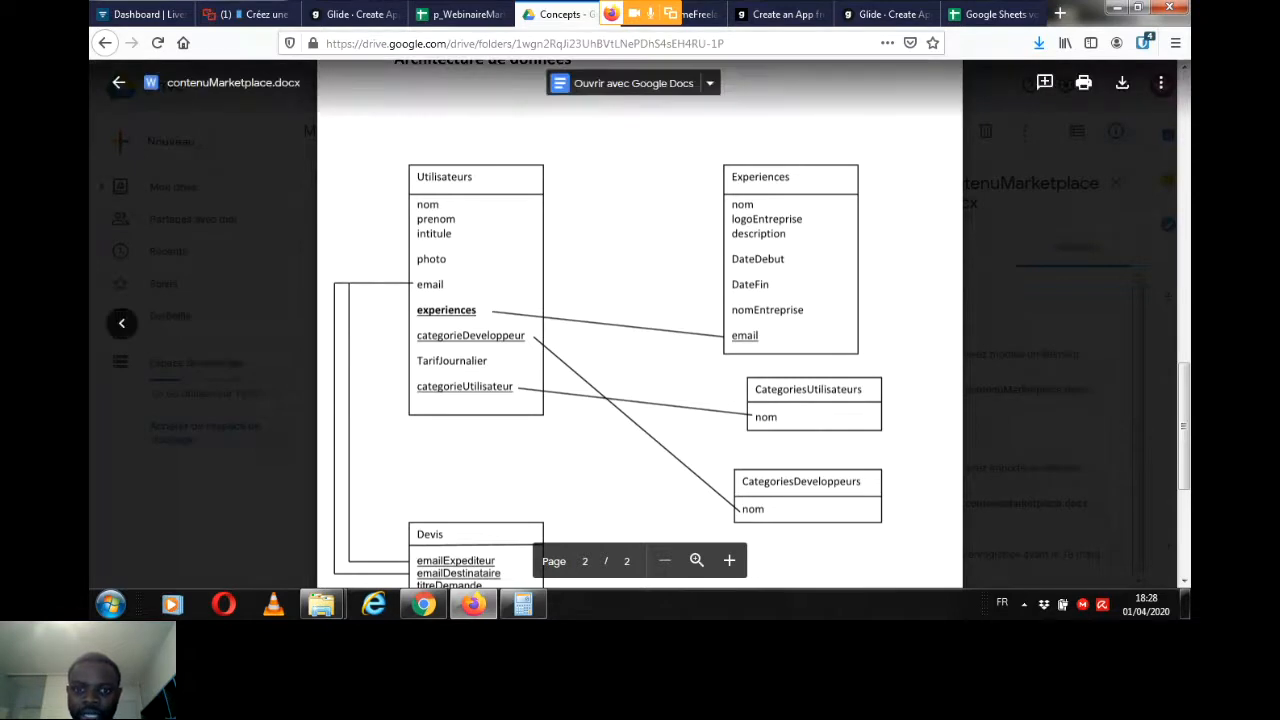
Step: Check the webinar chat for new messages from participants and return to the p_WebinaireMarketplace2 spreadsheet
click(460, 14)
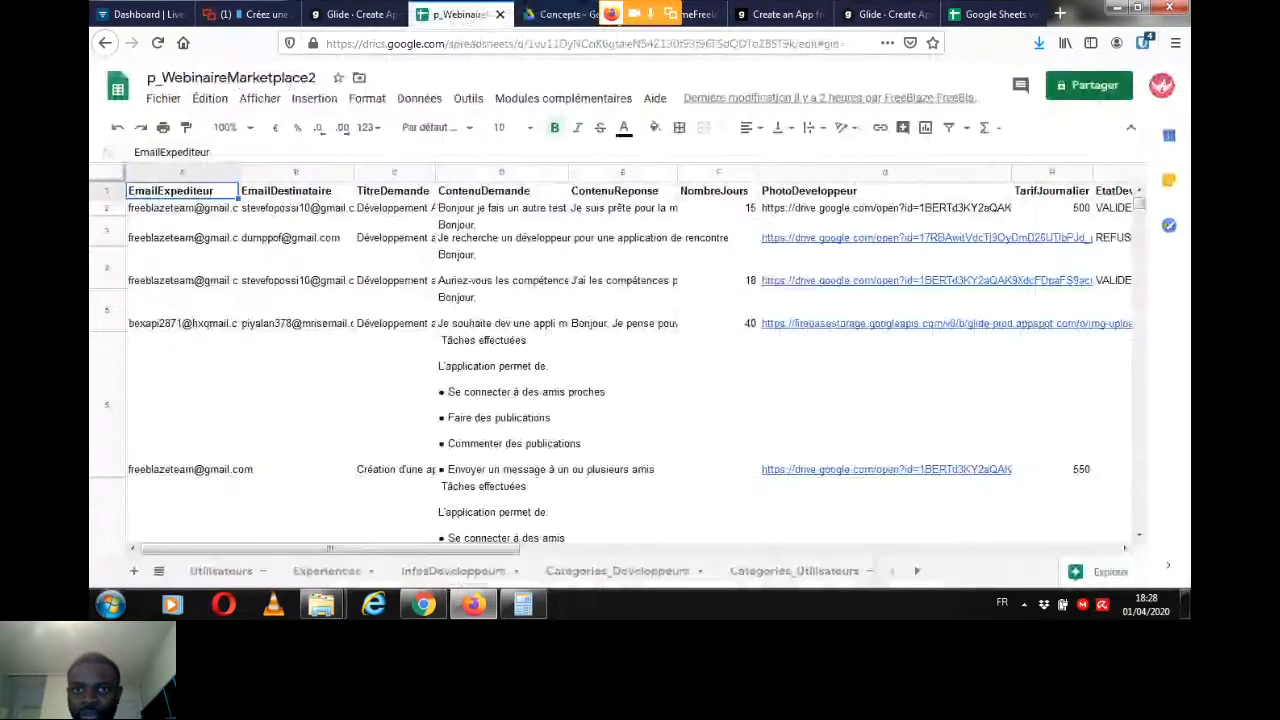
click(355, 14)
click(247, 14)
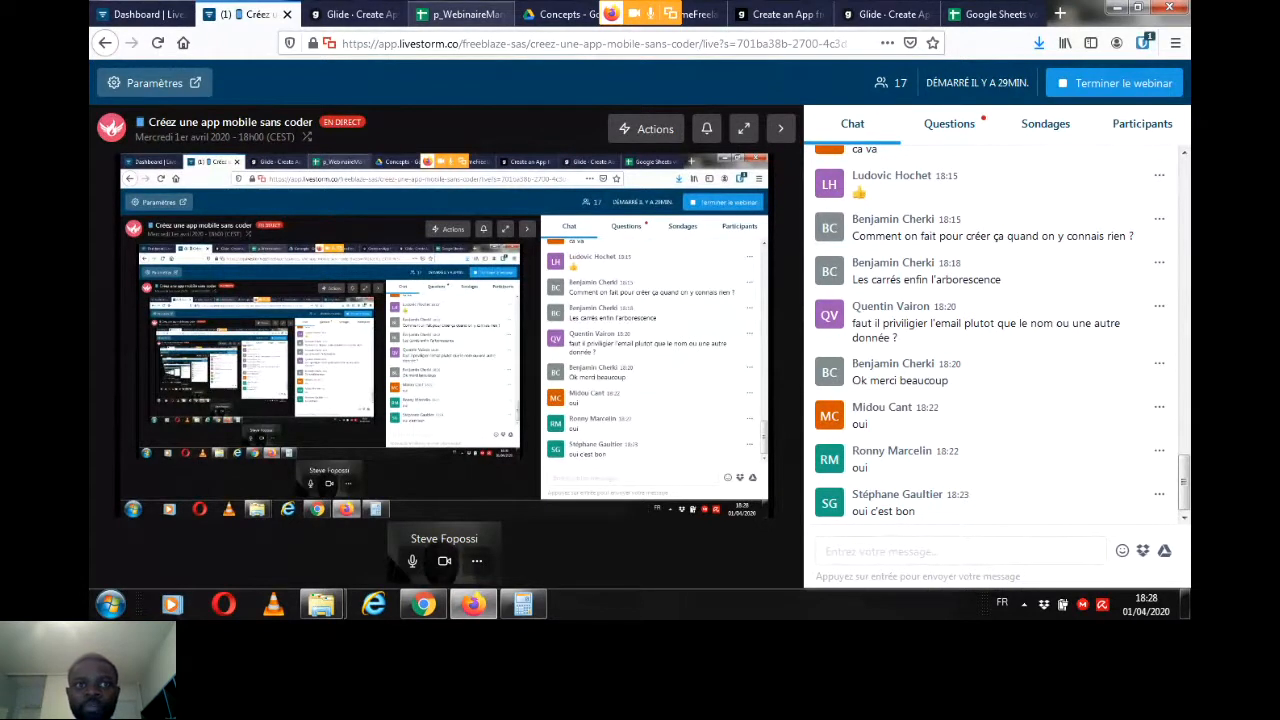
click(460, 14)
Step: Create a new Glide app from the p_WebinaireMarketplace2 Google Sheet, starting from the apps overview
click(355, 14)
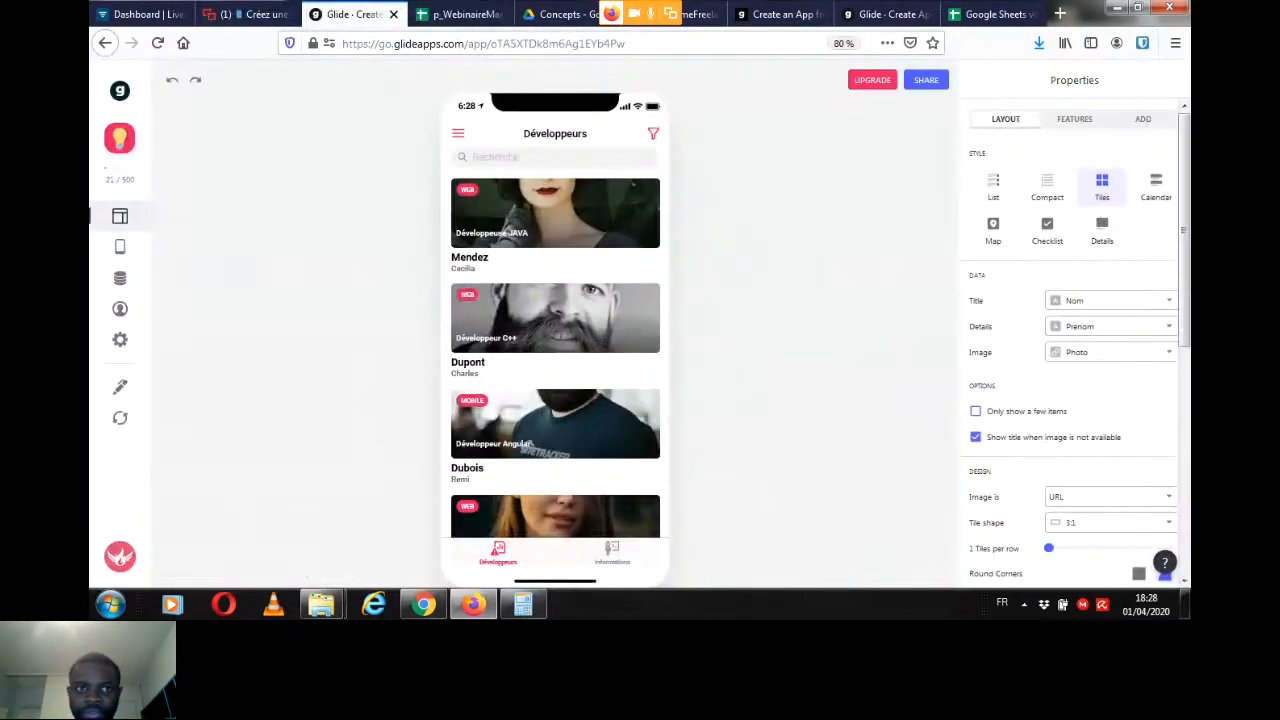
click(120, 91)
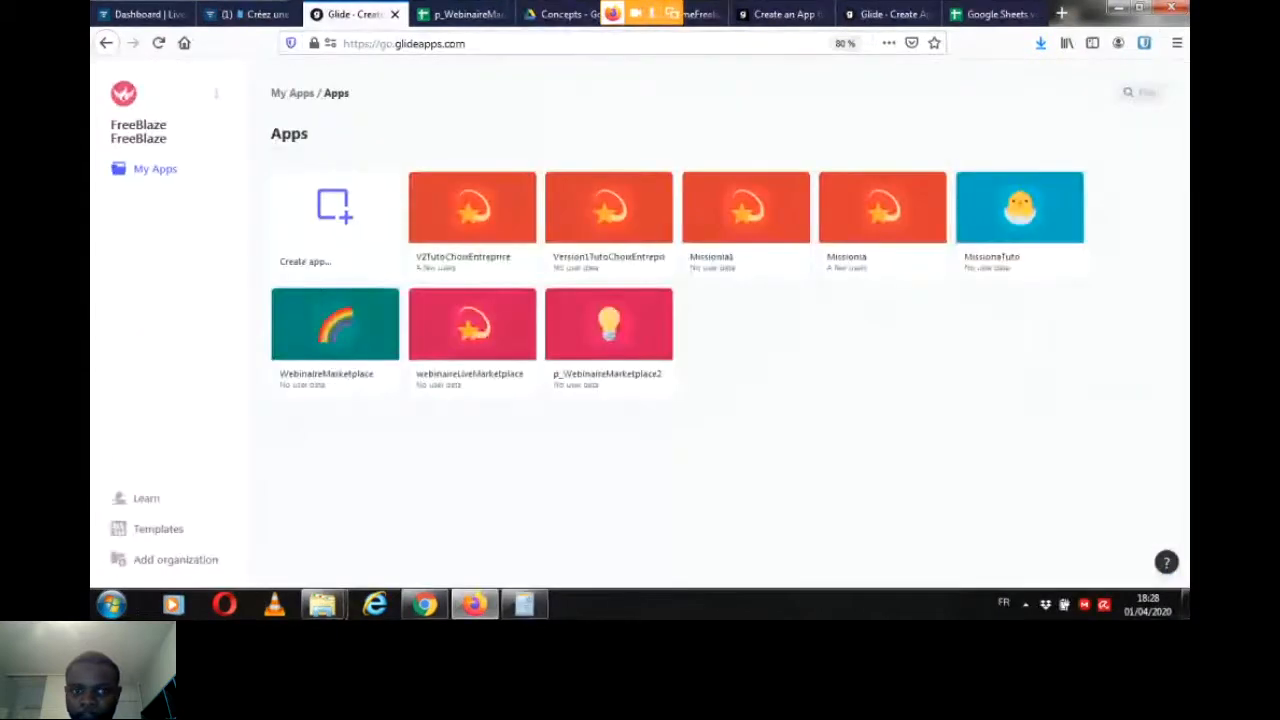
mouse_move(320, 205)
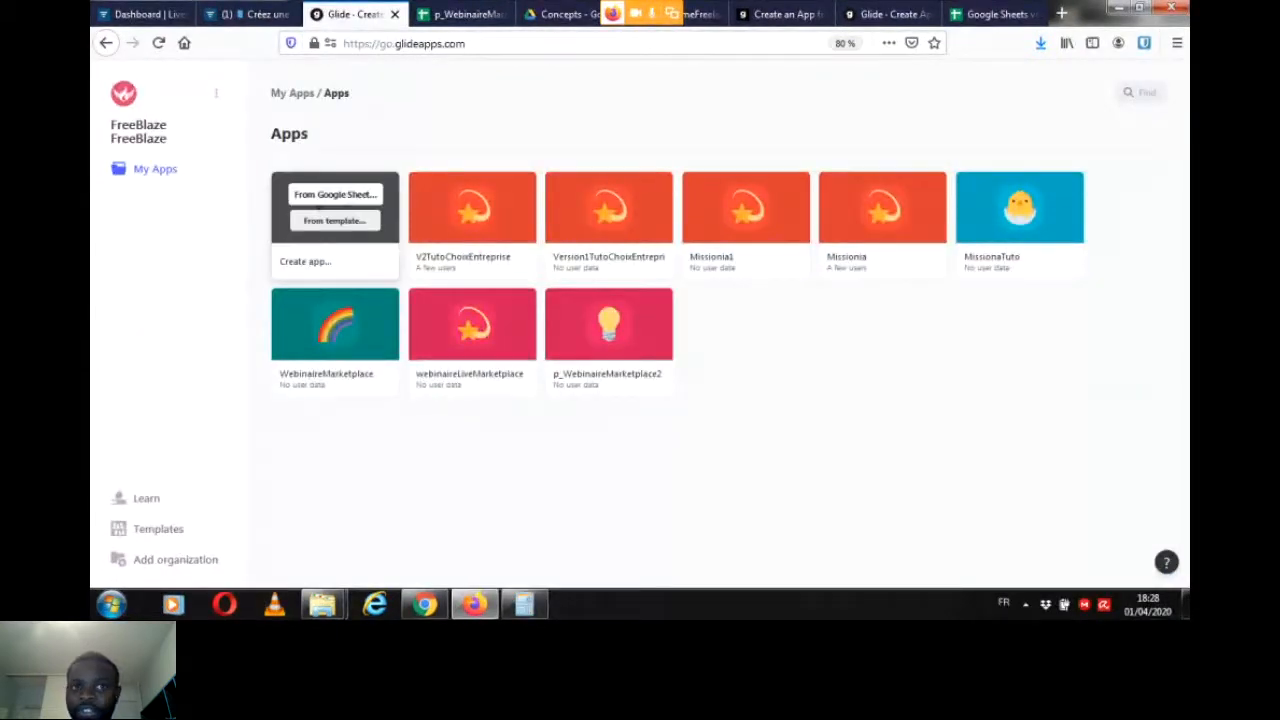
click(319, 196)
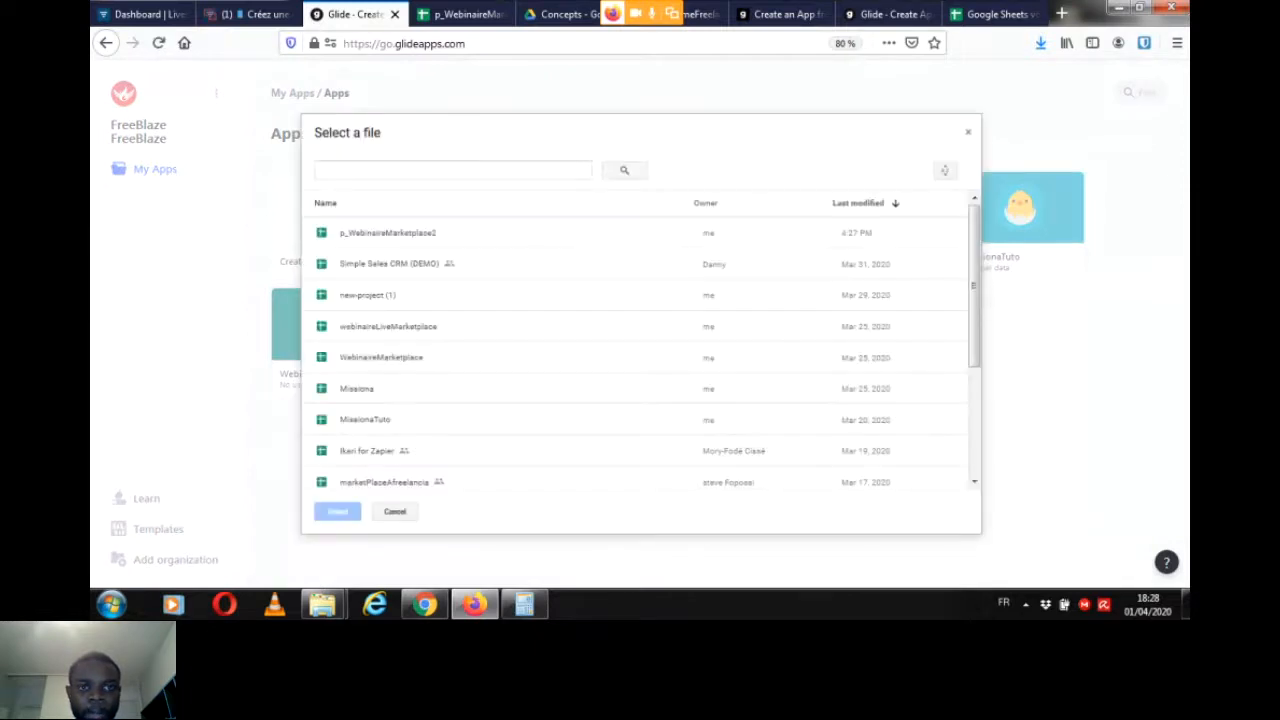
click(388, 233)
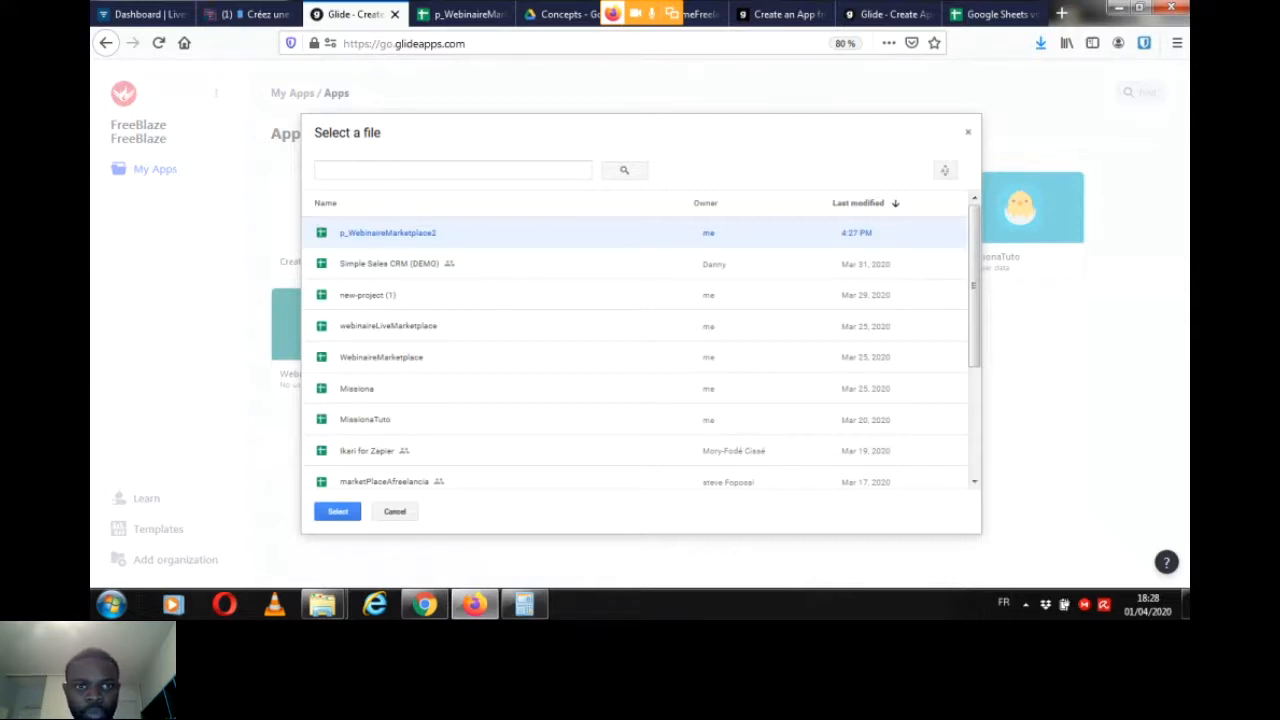
click(338, 511)
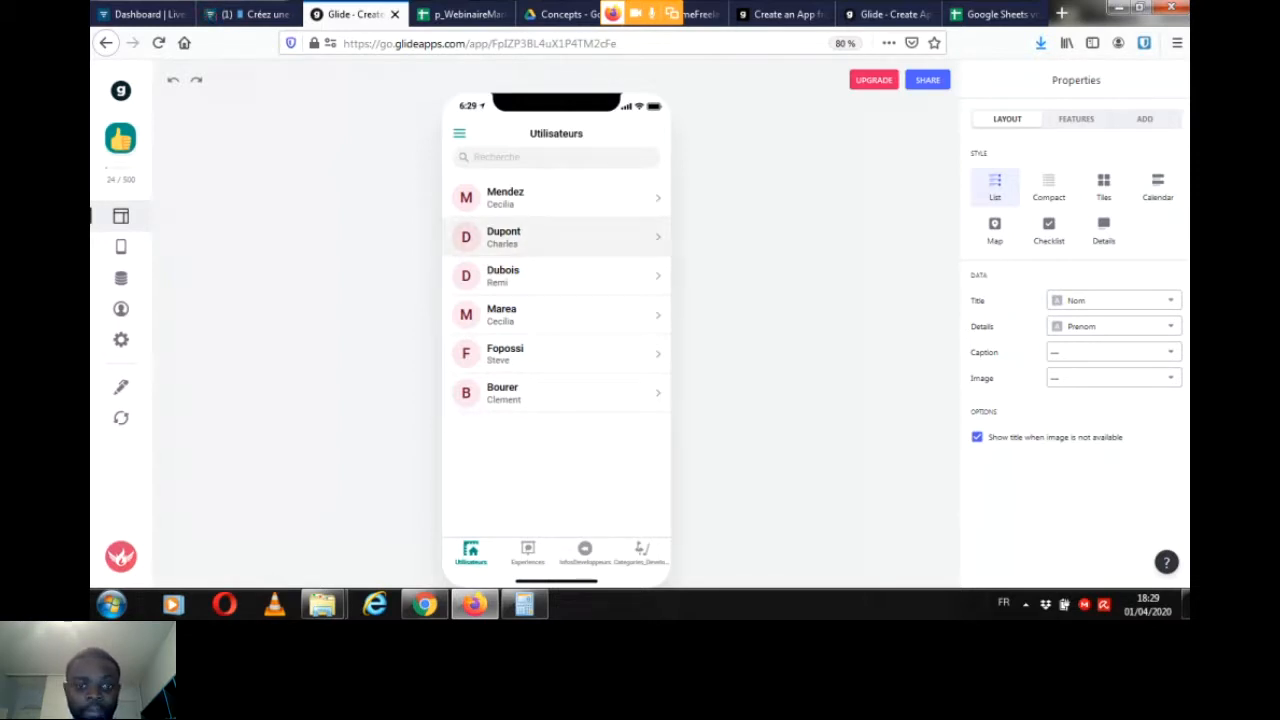
Step: Read the participants' replies in the webinar chat and return to the newly created Glide app
click(245, 14)
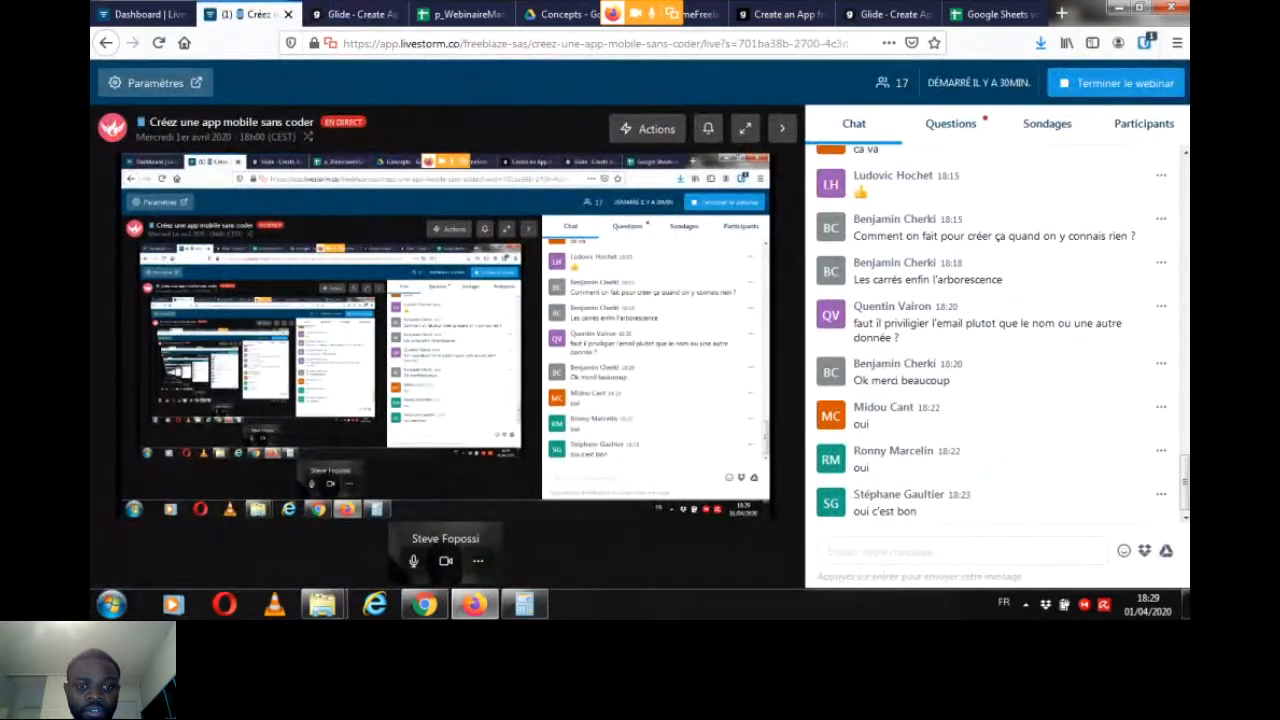
scroll(995, 330, up, 1)
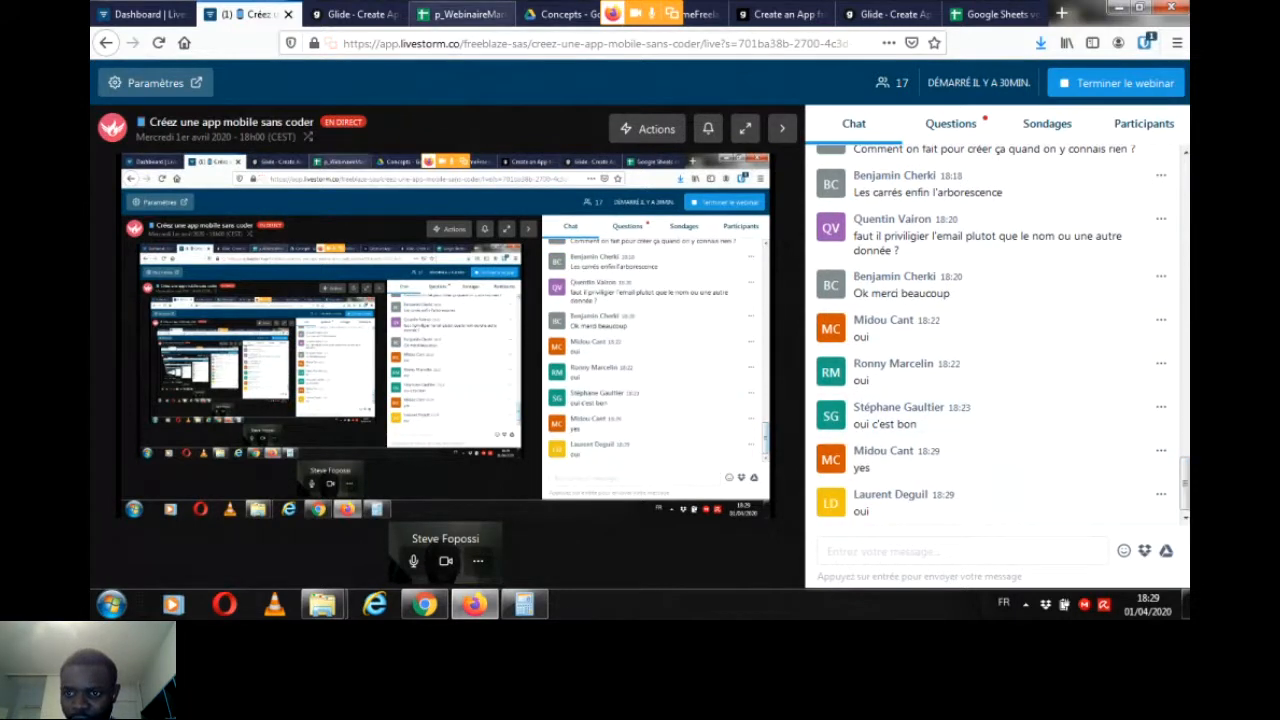
click(356, 14)
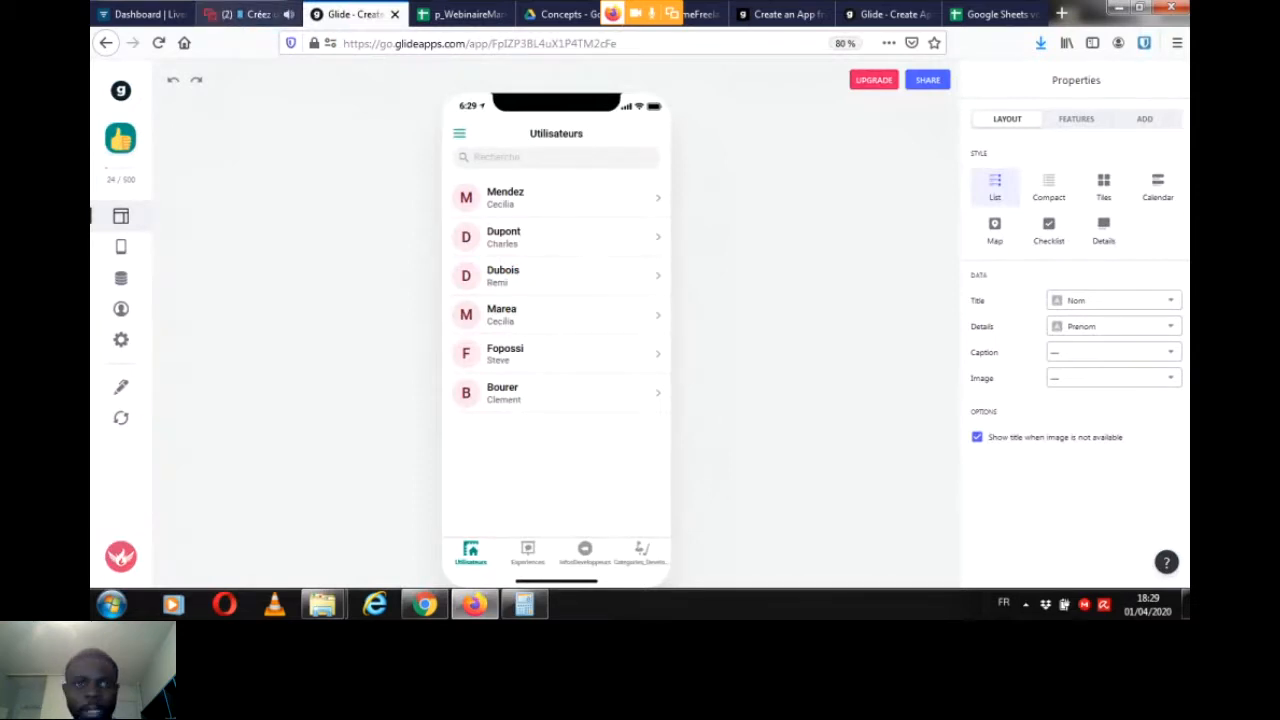
click(245, 14)
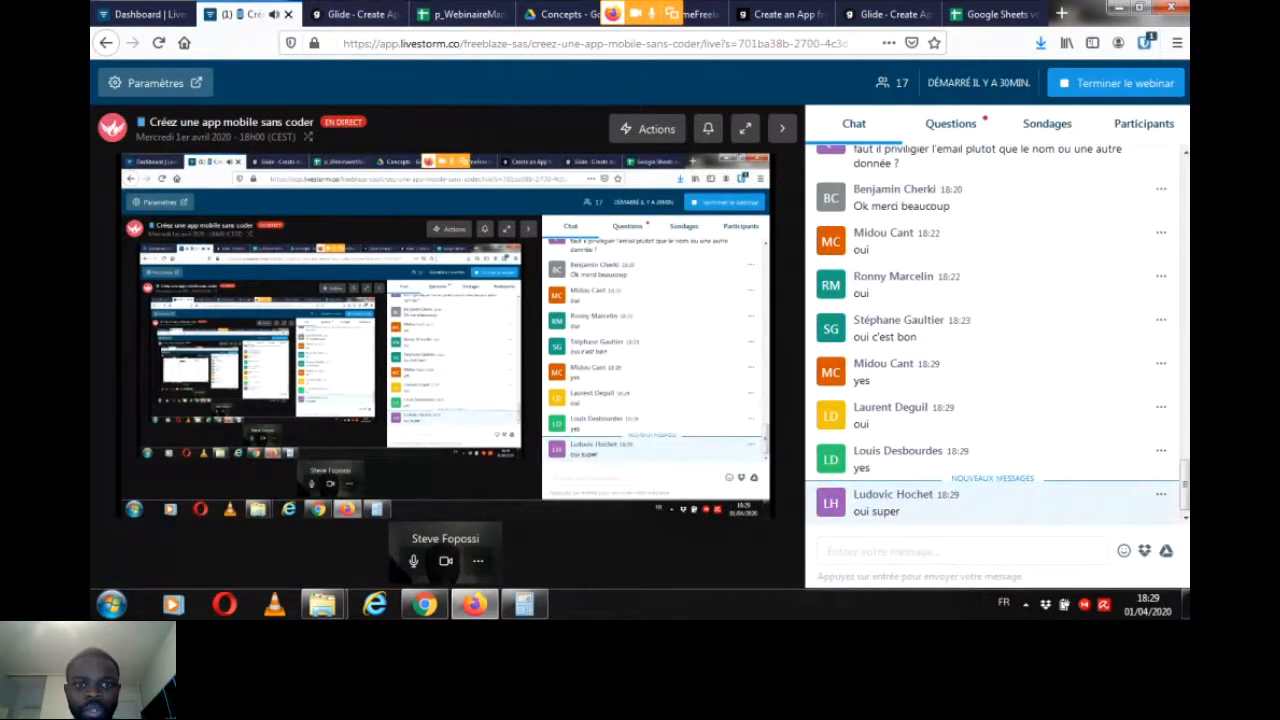
click(354, 14)
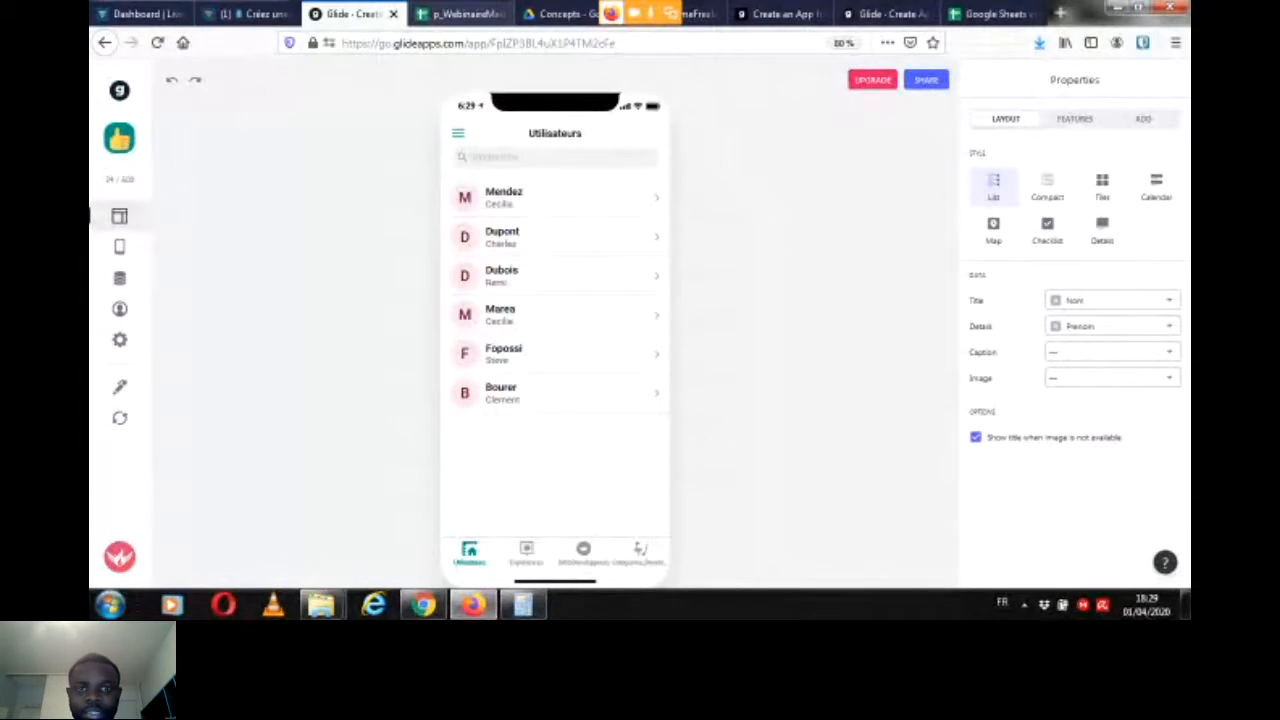
Step: Review the columns of the Utilisateurs sheet and set Photo as the image of the app's Utilisateurs list
click(460, 14)
click(221, 571)
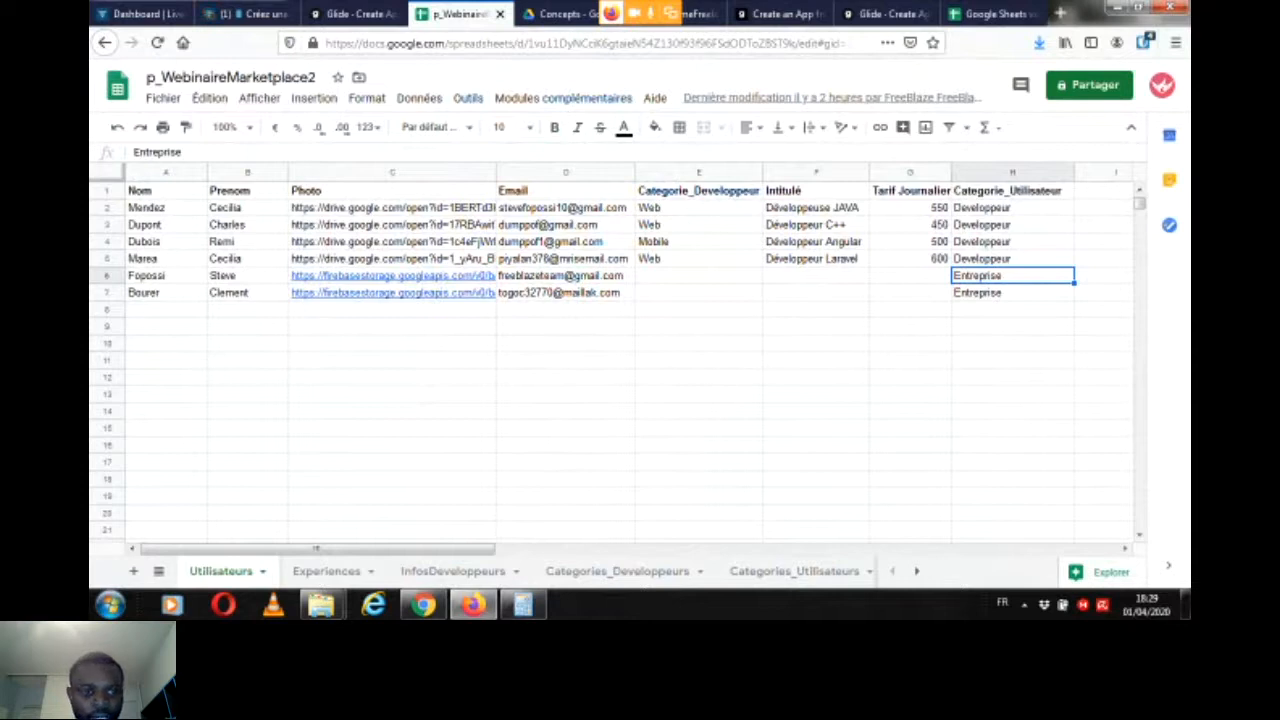
click(350, 14)
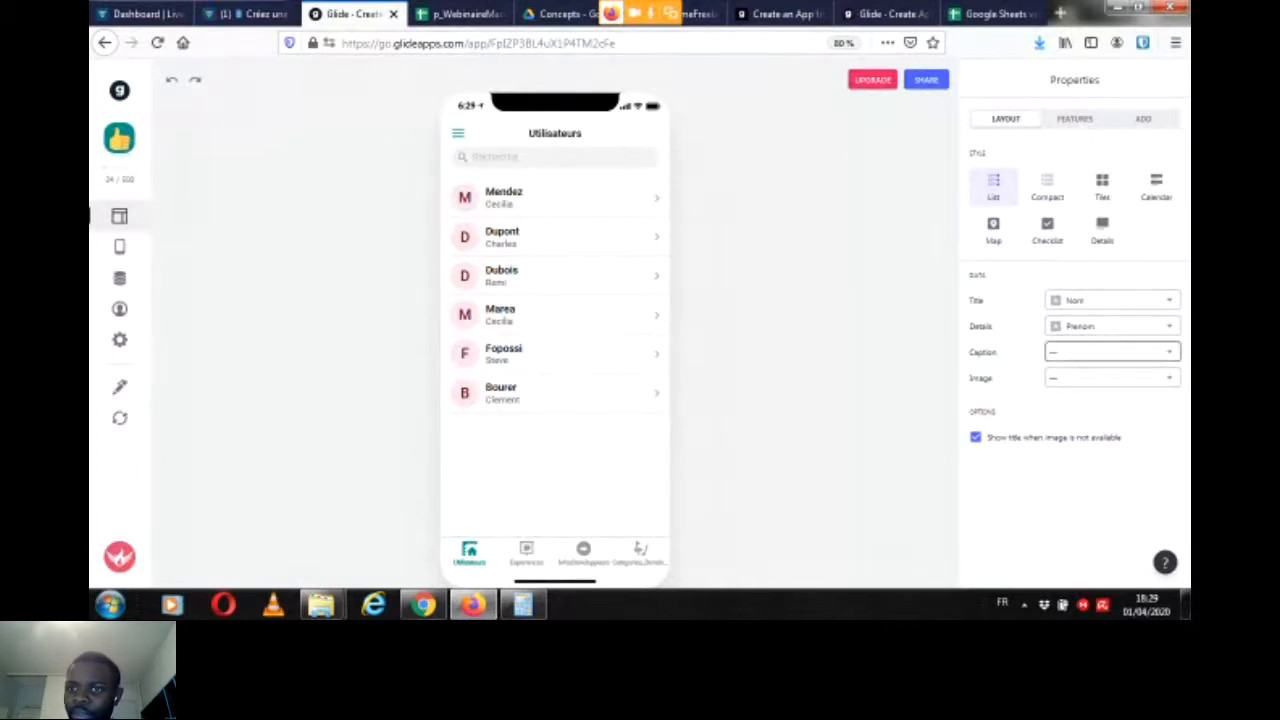
click(1112, 378)
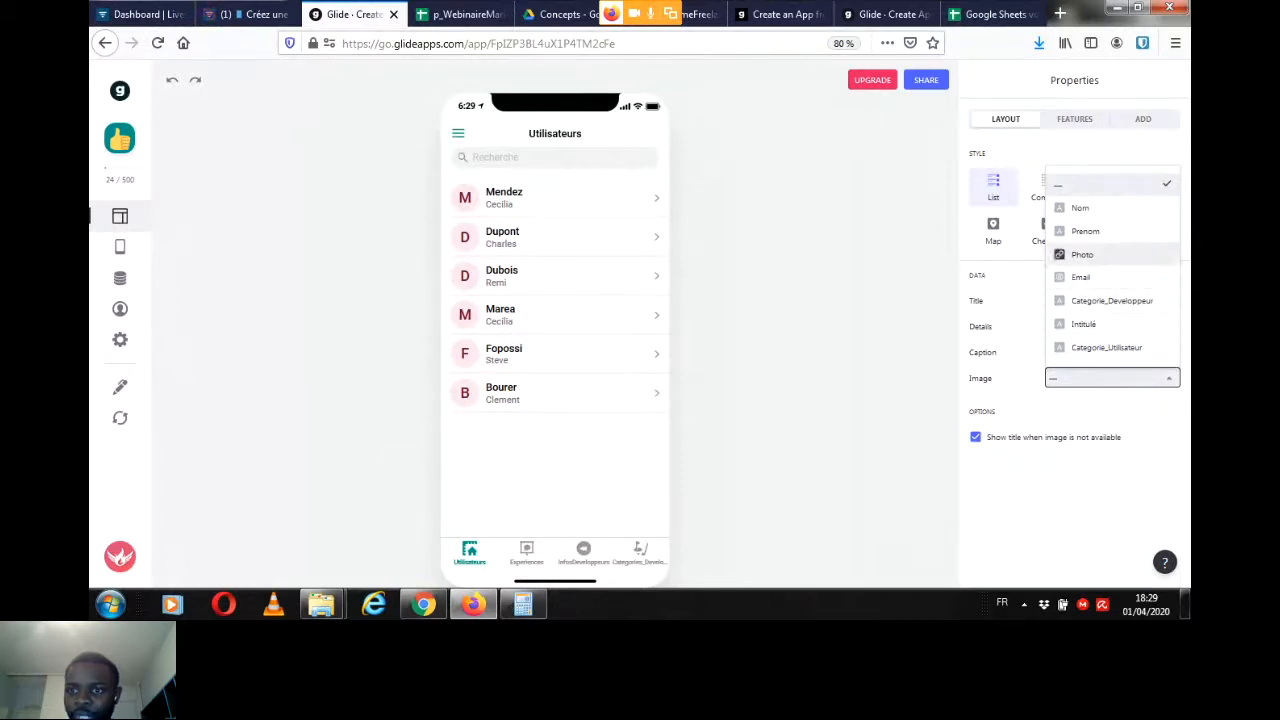
click(1085, 254)
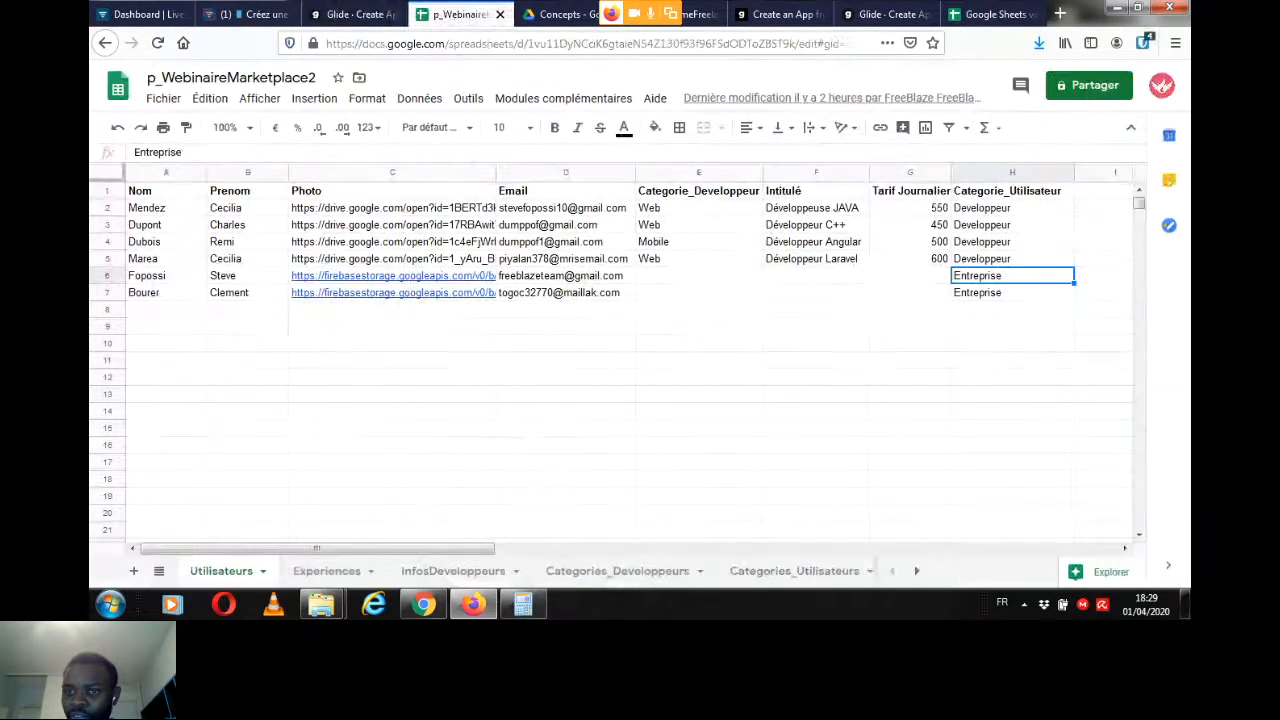
Step: Inspect the full photo link in the first user's row of the Utilisateurs sheet without changing it
click(462, 14)
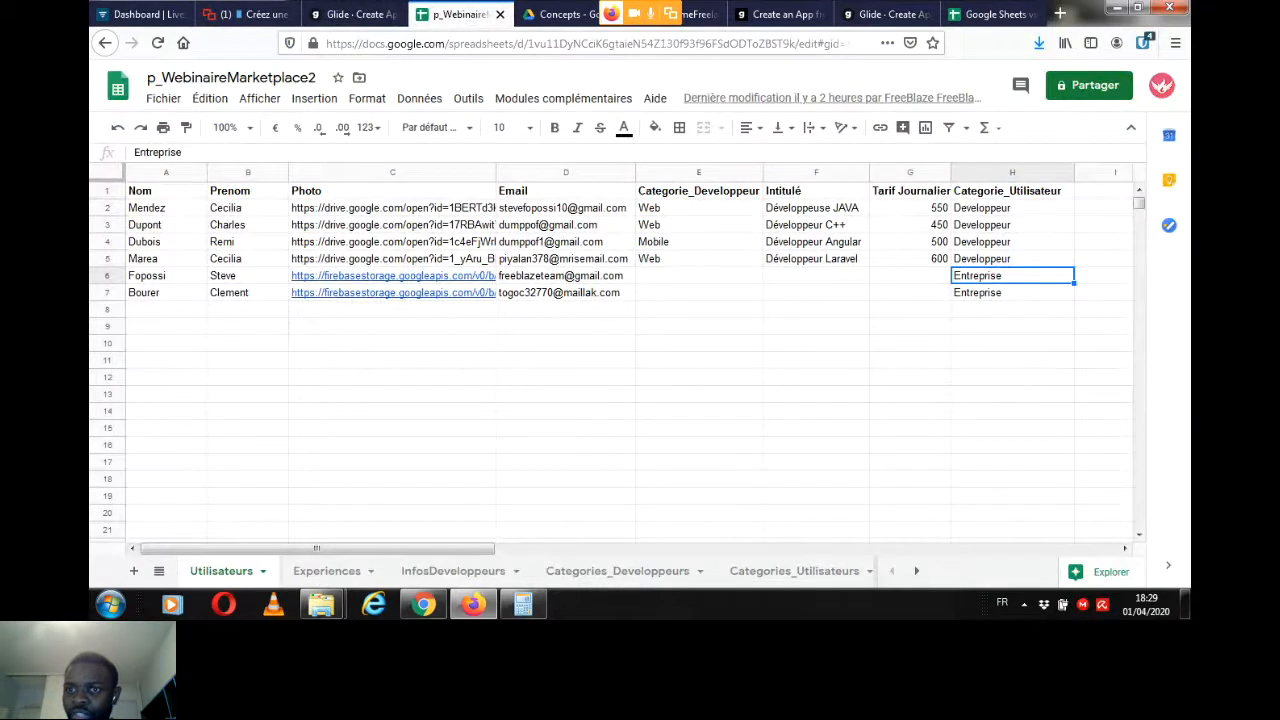
double_click(392, 208)
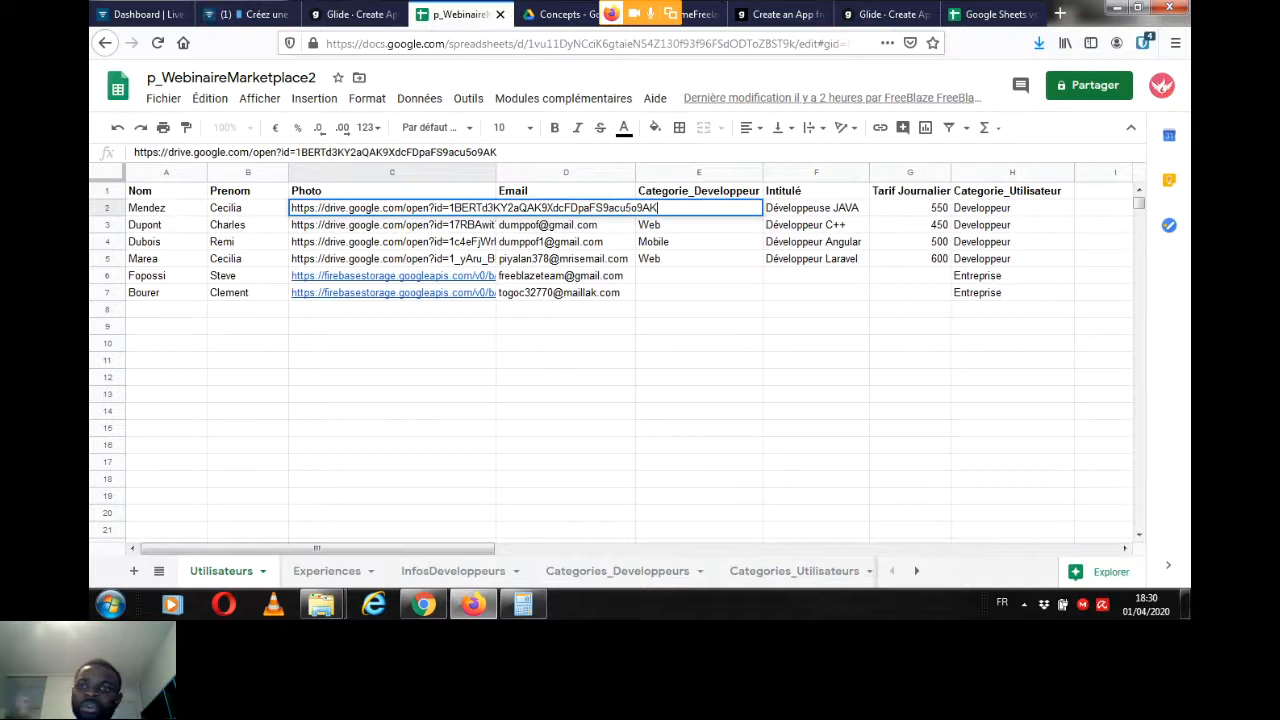
click(392, 394)
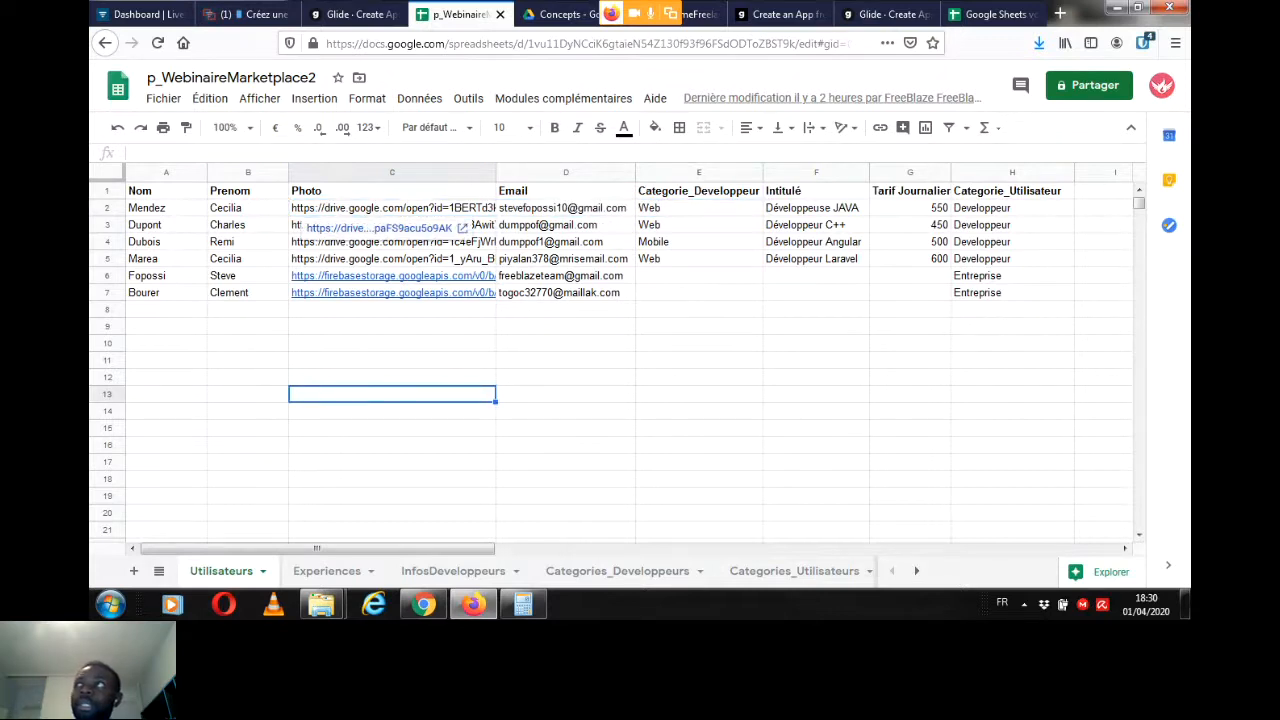
Step: Preview the Compact style on the app's Utilisateurs list, set the style to Tiles, and examine its design, text and overlay options
click(350, 14)
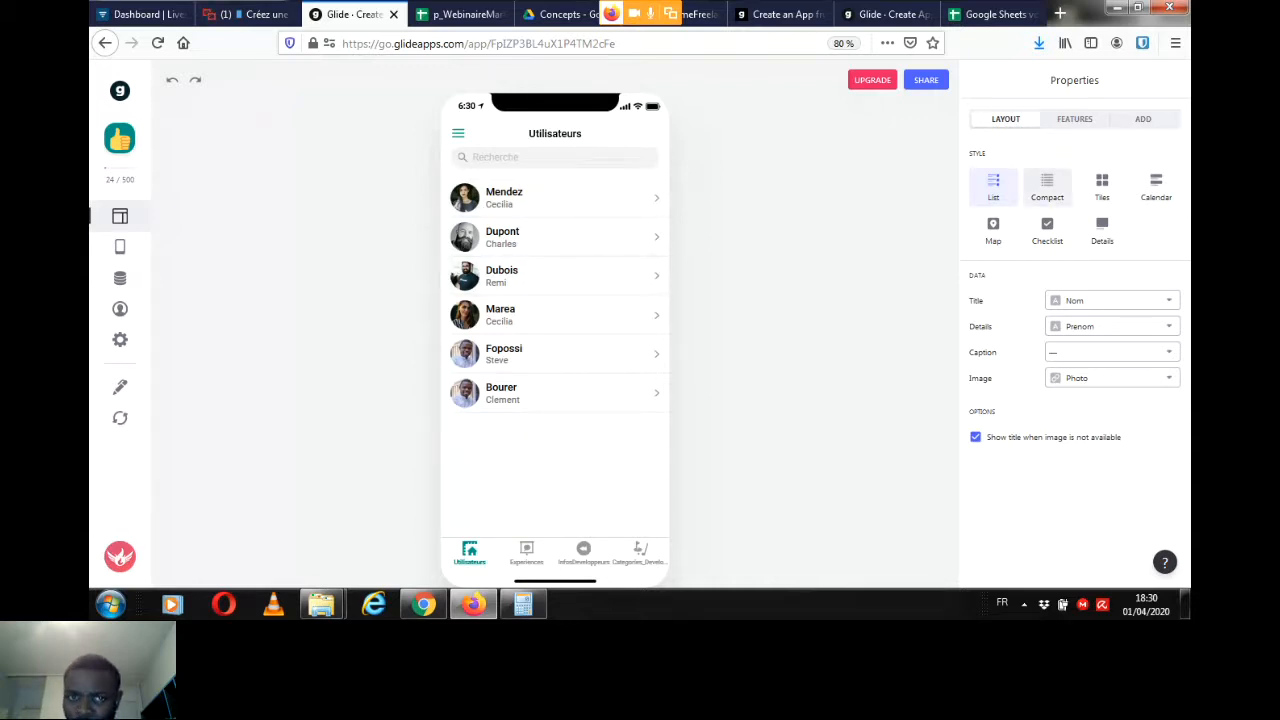
click(1047, 187)
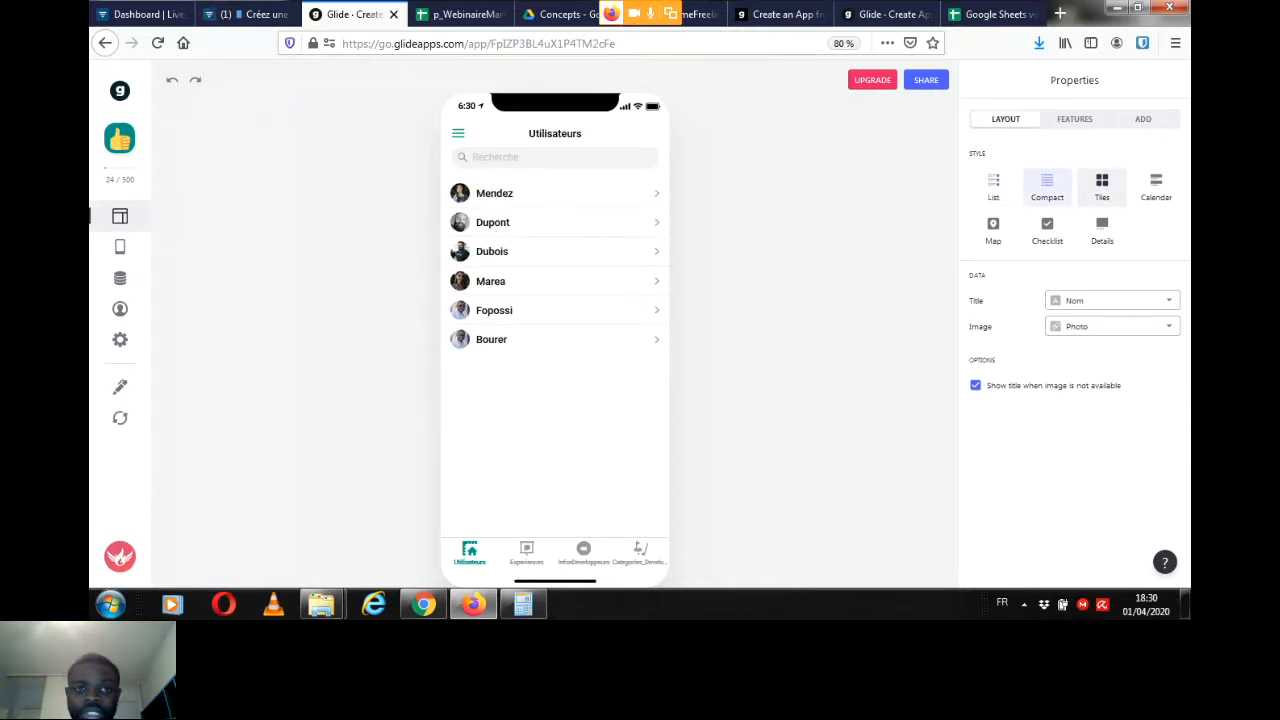
click(1102, 187)
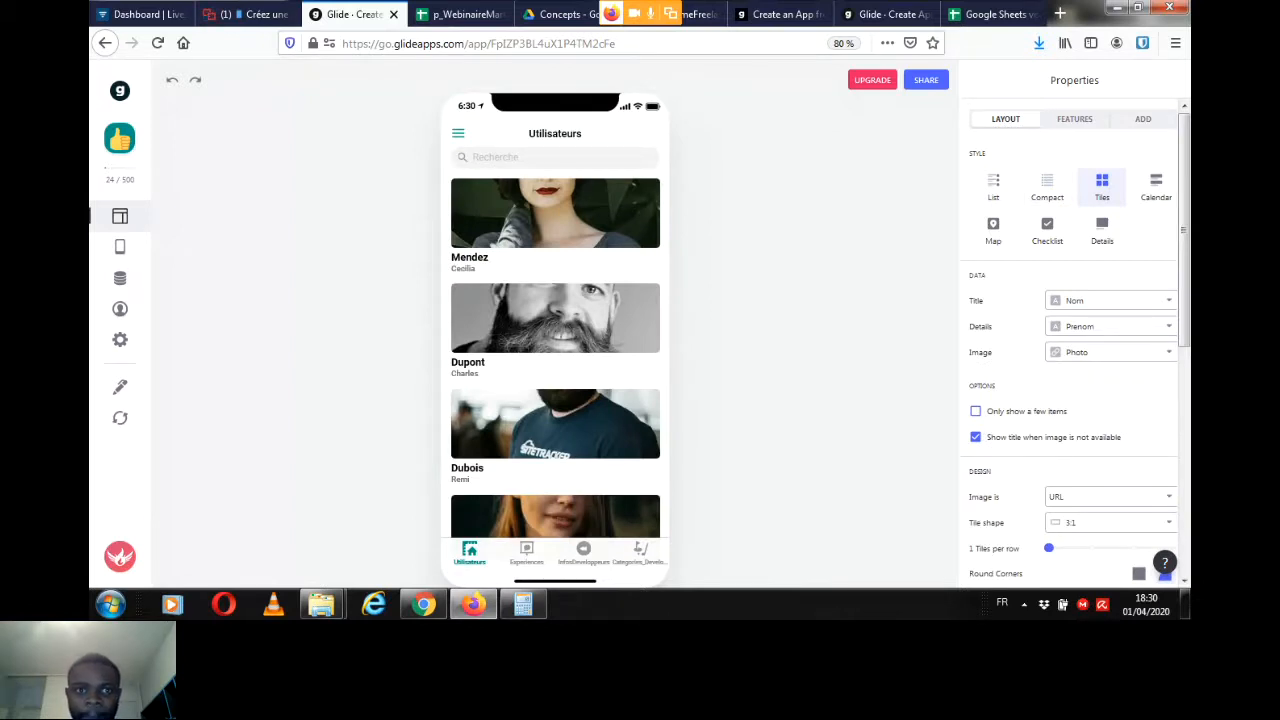
scroll(1075, 340, down, 1)
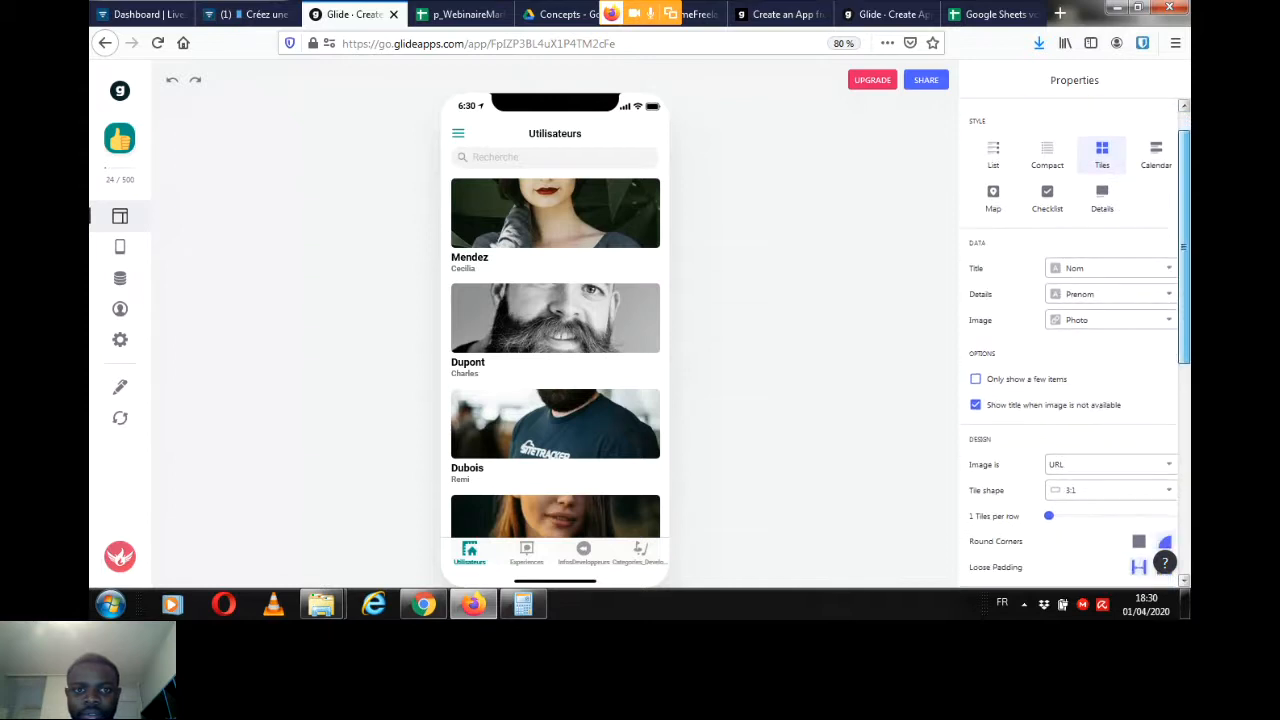
scroll(1075, 340, down, 5)
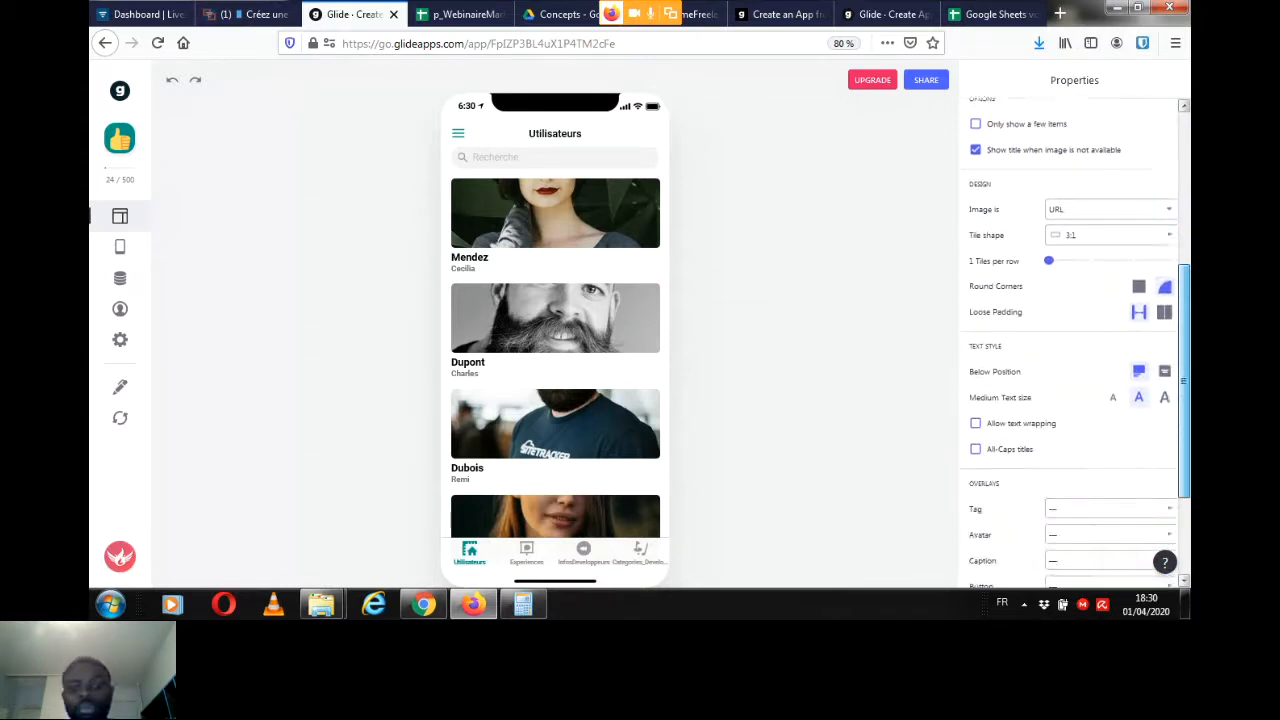
drag(1184, 441, 1184, 435)
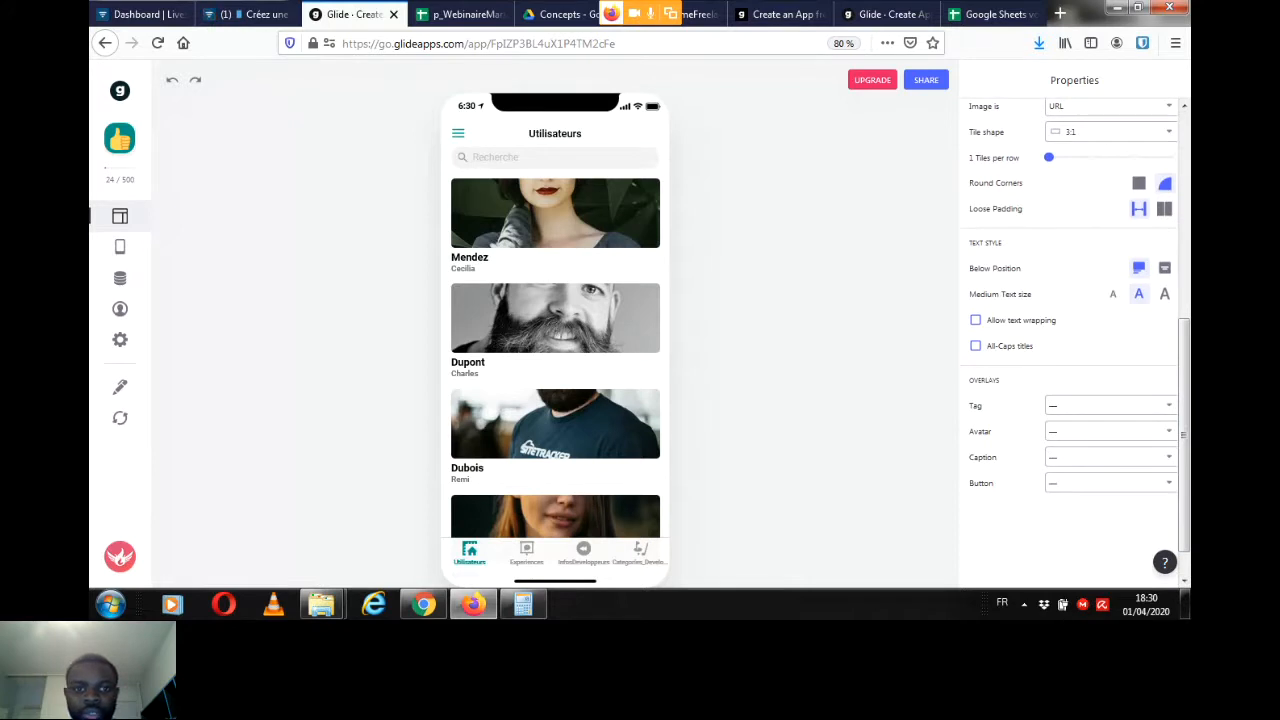
Step: Set the Tag overlay of the Utilisateurs tiles to the Categorie_Developpeur column
click(1105, 405)
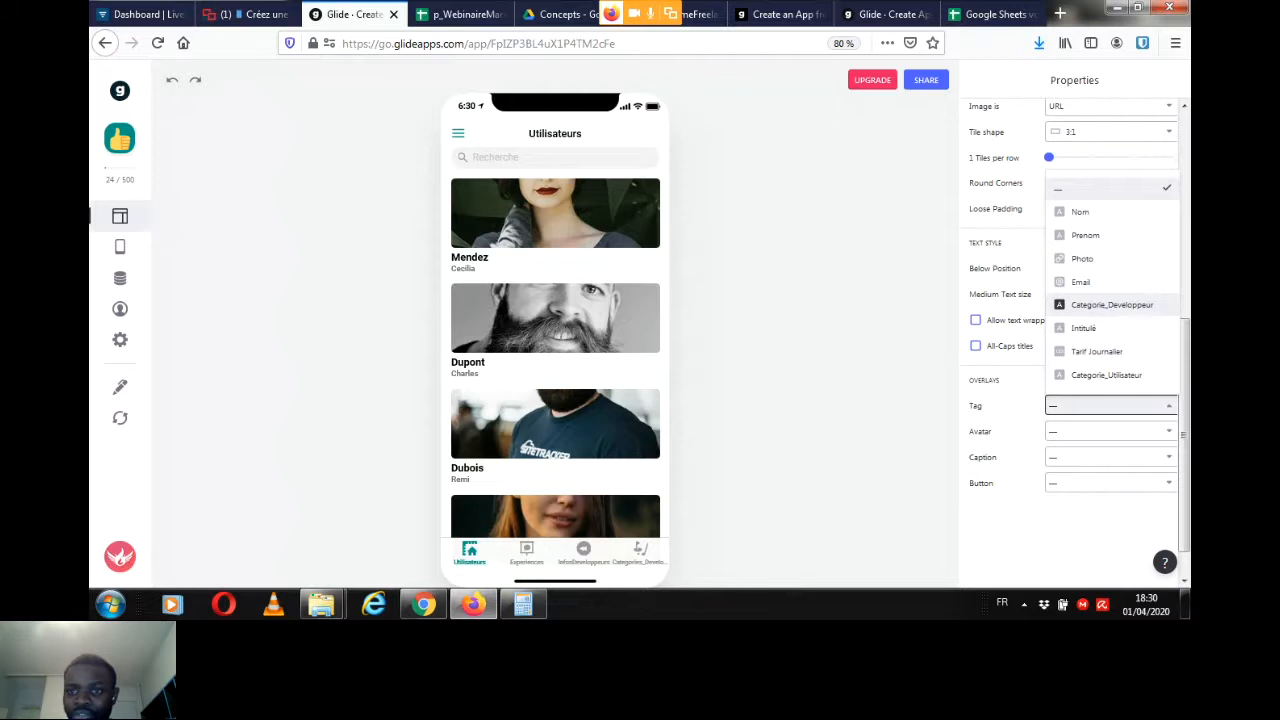
click(1111, 304)
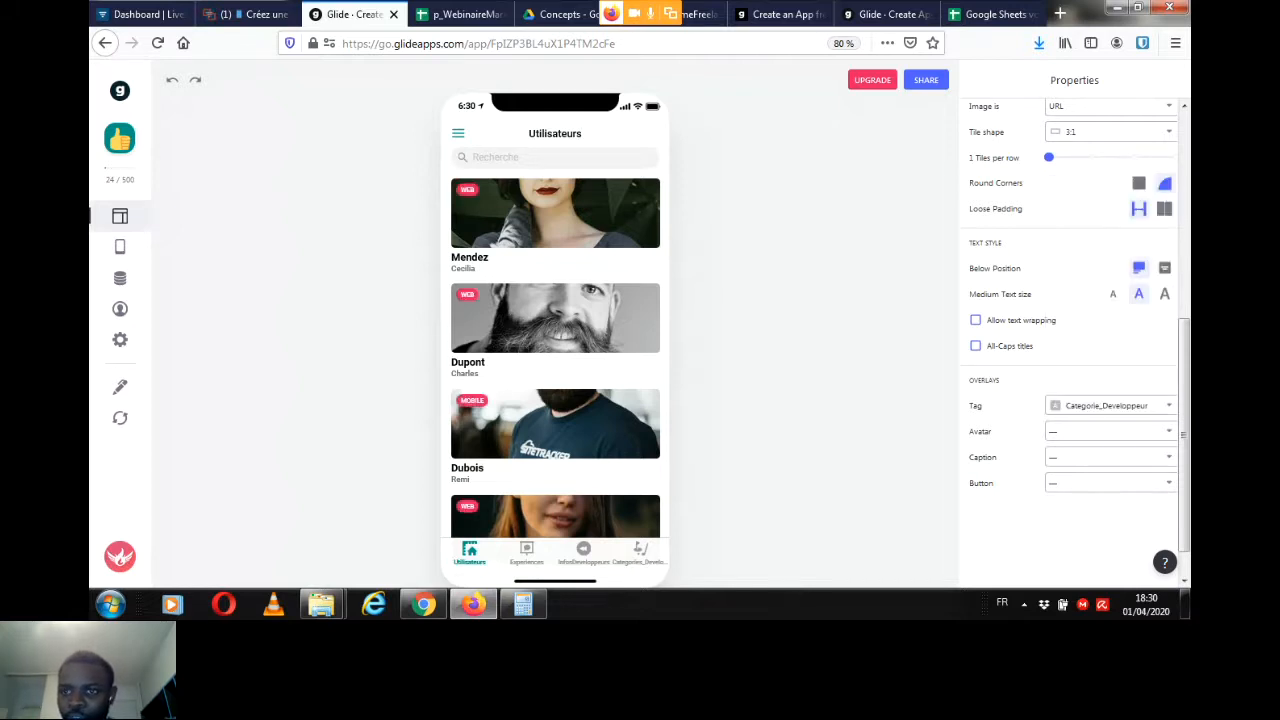
scroll(1074, 340, up, 5)
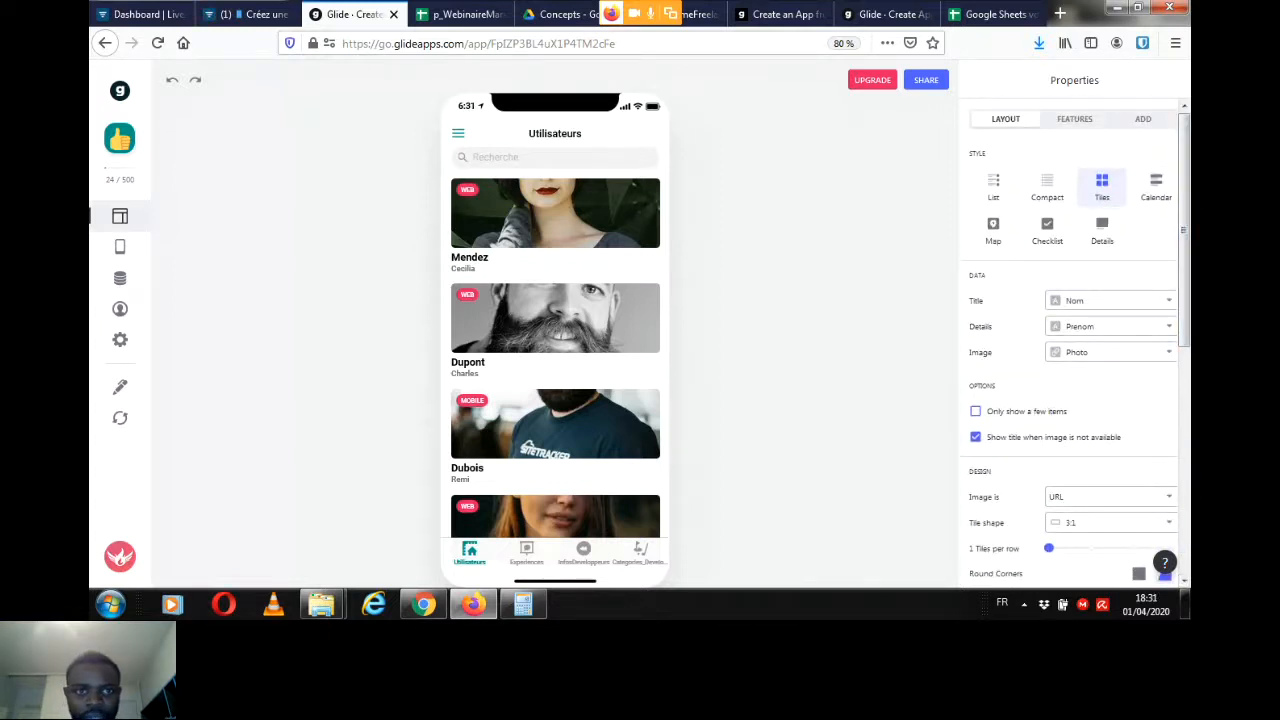
Step: Hide the Utilisateurs search bar, show it again, and review the filter, sort and action features
click(1075, 119)
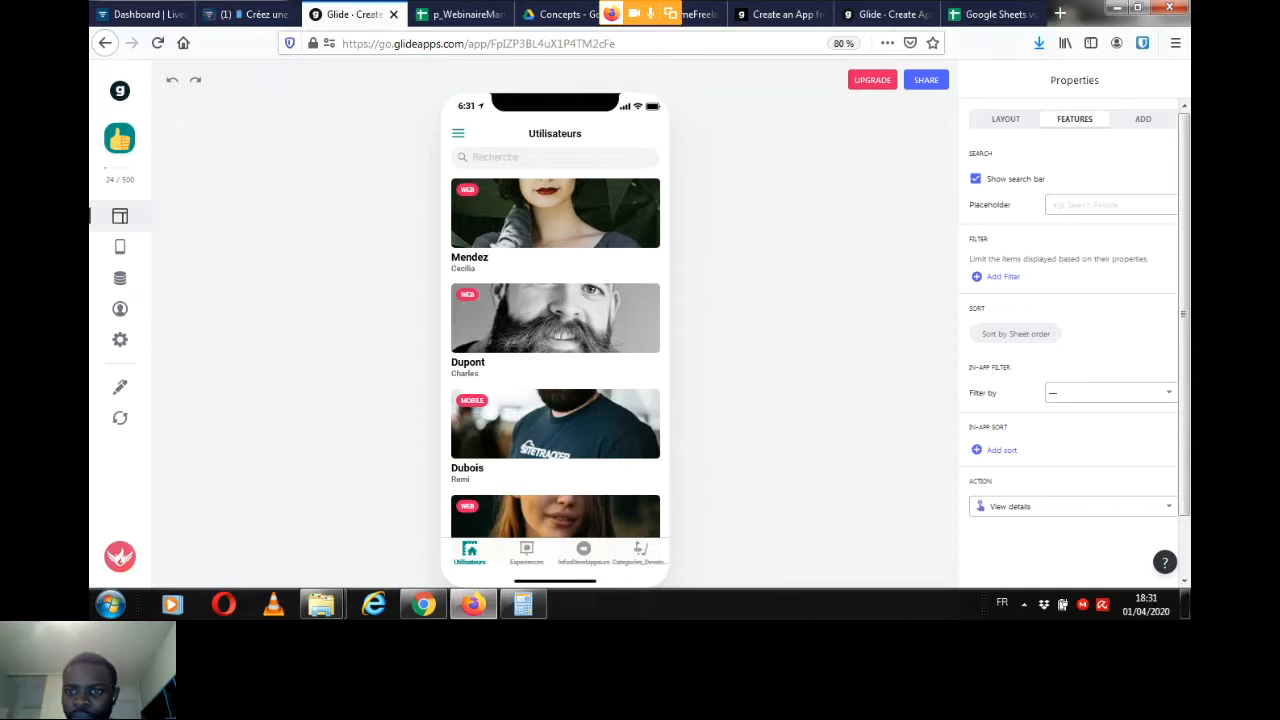
click(976, 179)
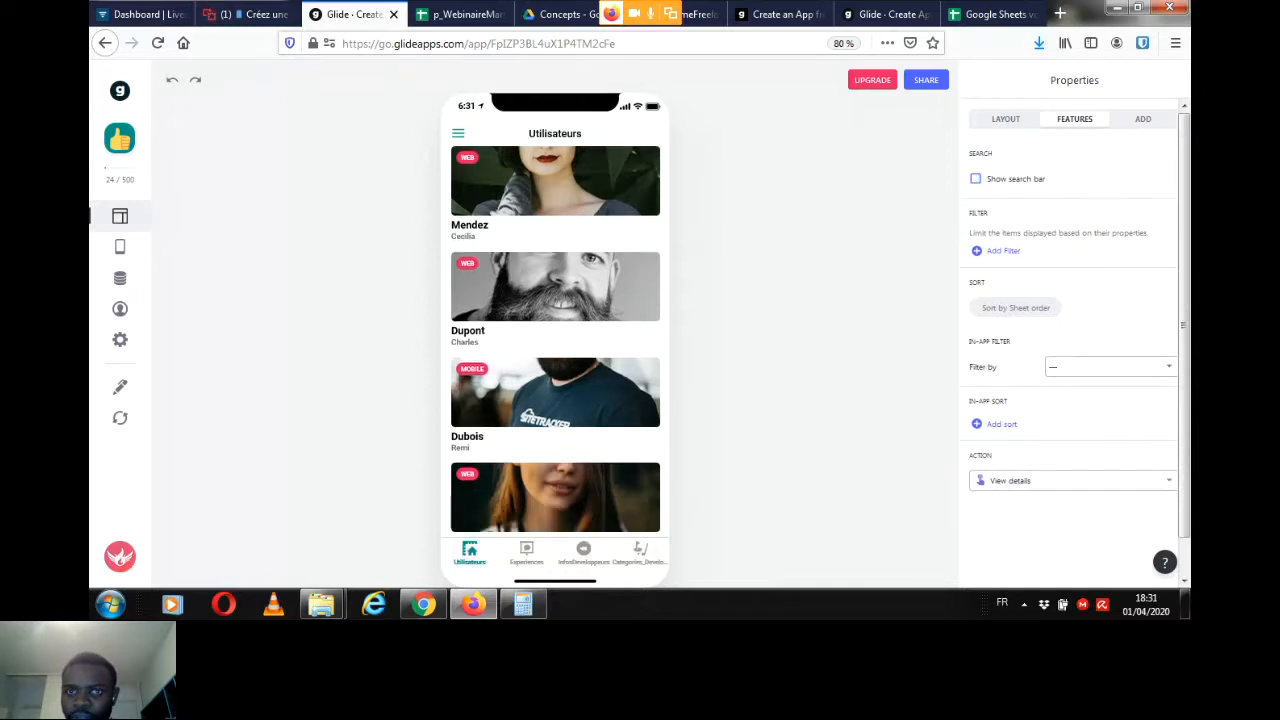
click(976, 179)
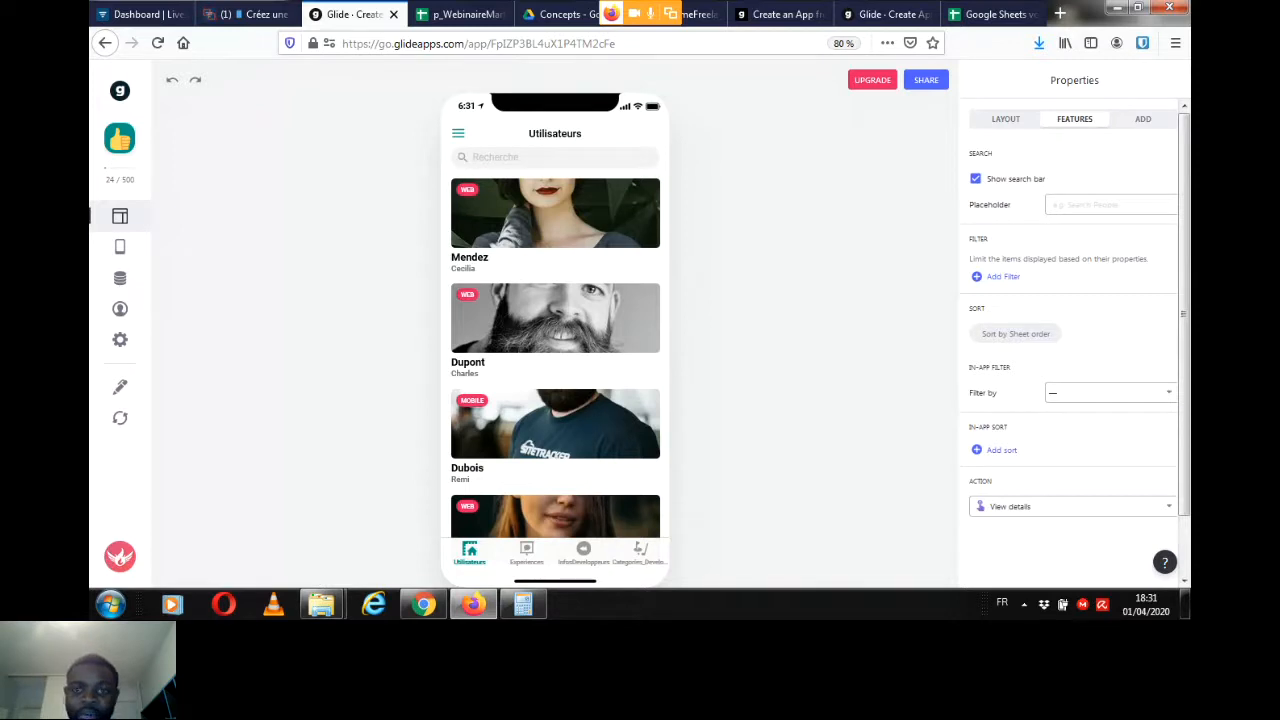
scroll(1076, 331, down, 1)
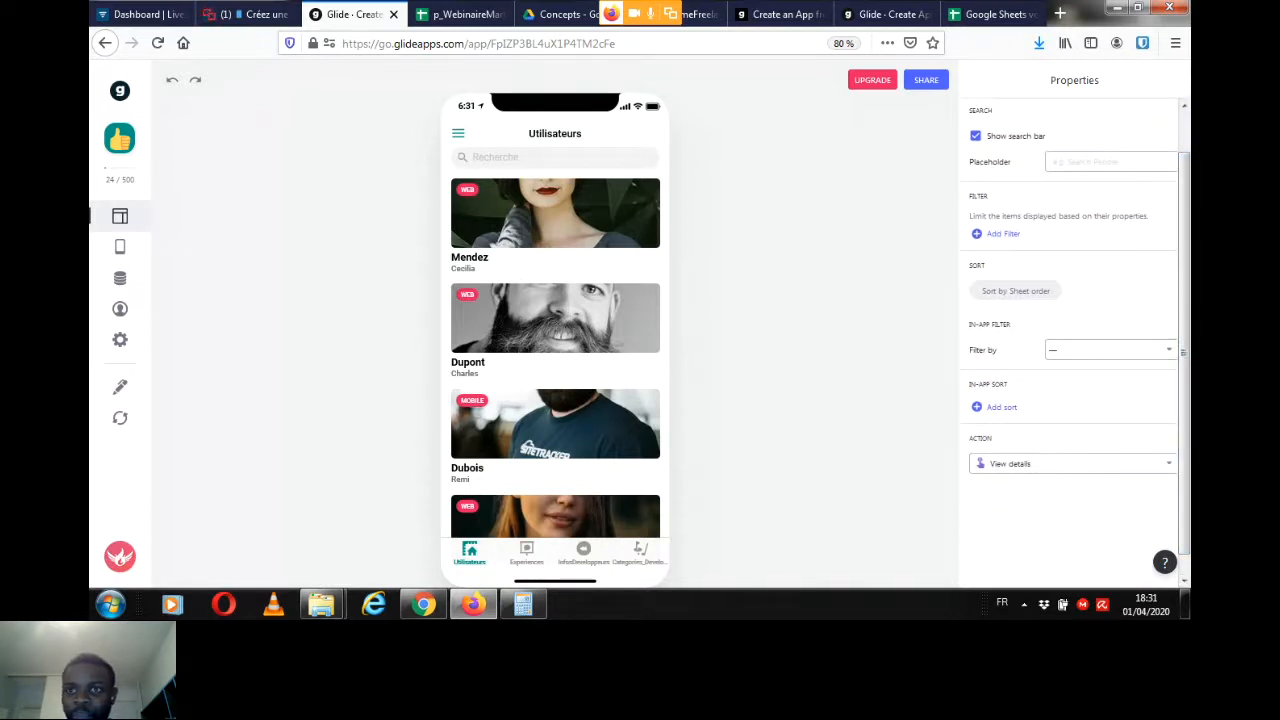
scroll(1076, 331, up, 1)
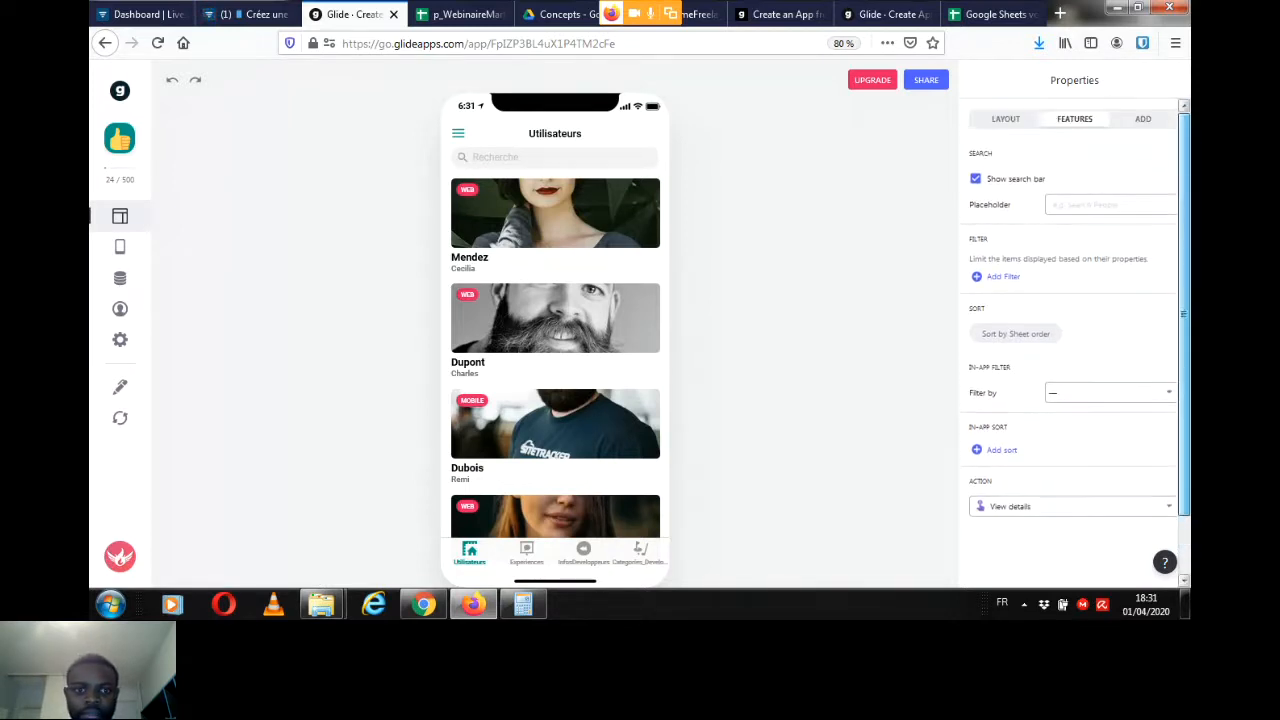
Step: Preview the Utilisateurs list in the List style and check the Entreprise entries under Categorie_Utilisateur in the p_WebinaireMarketplace2 sheet
click(1005, 118)
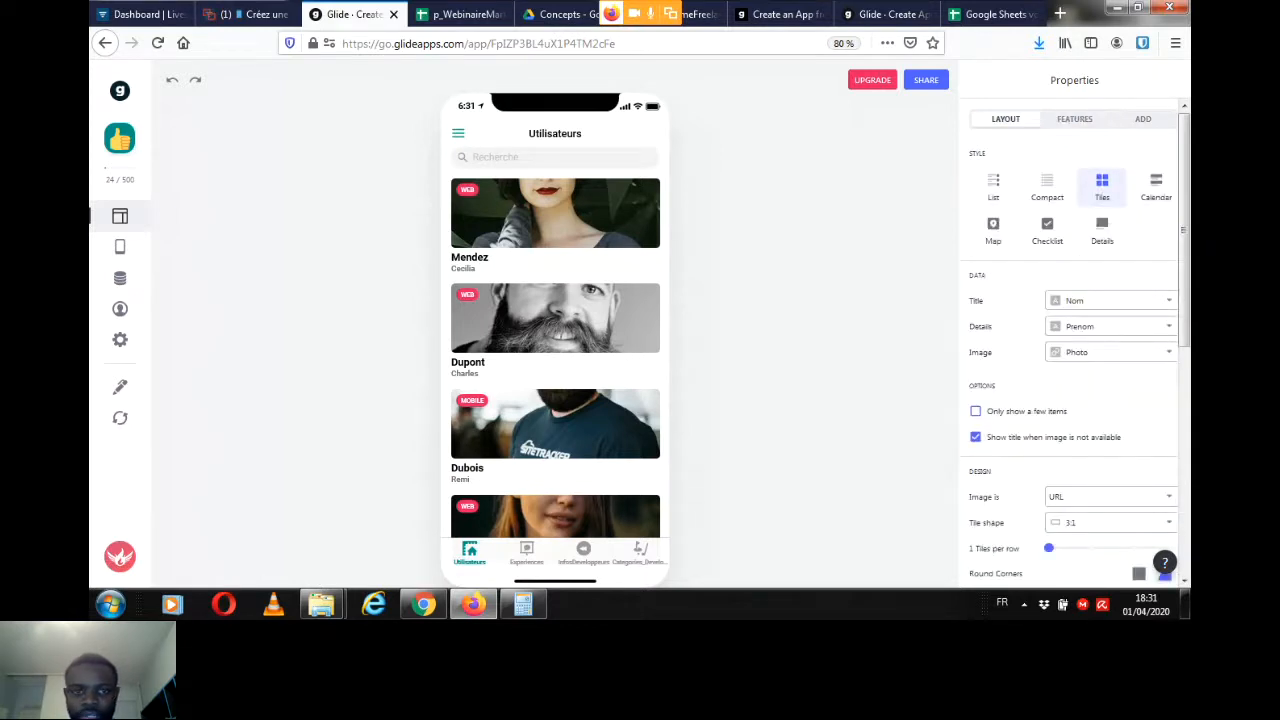
click(993, 185)
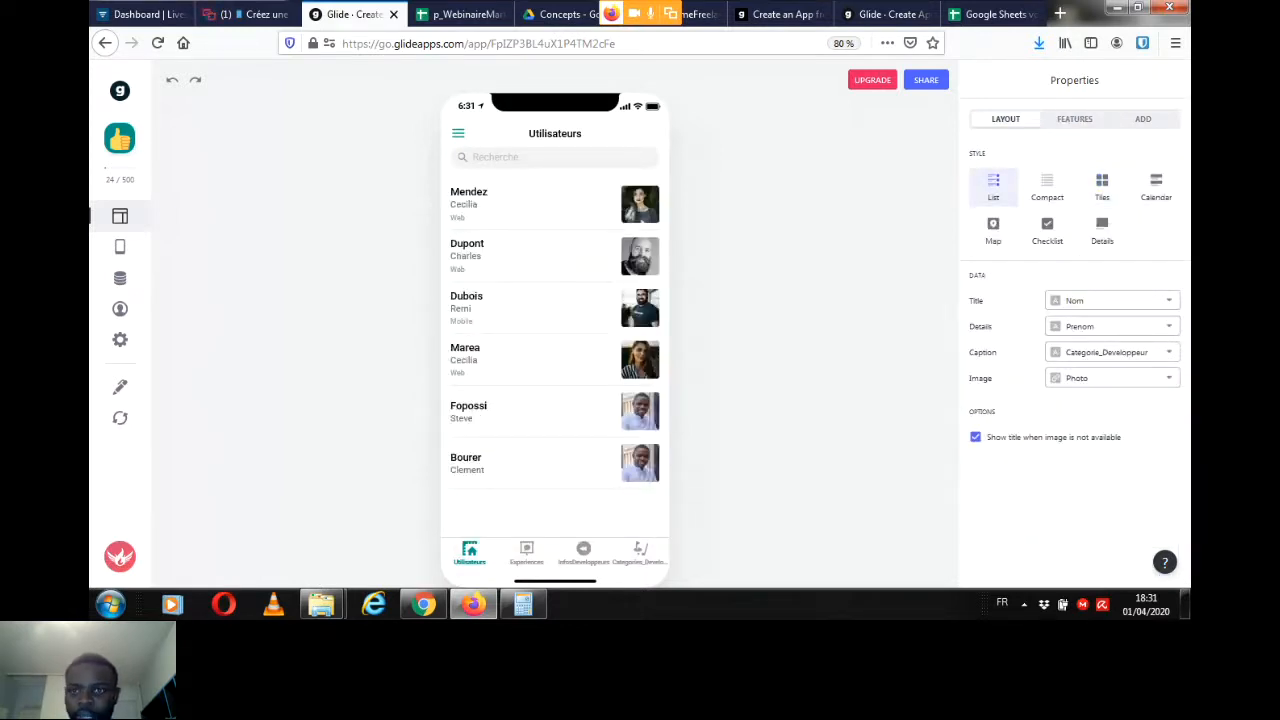
click(458, 14)
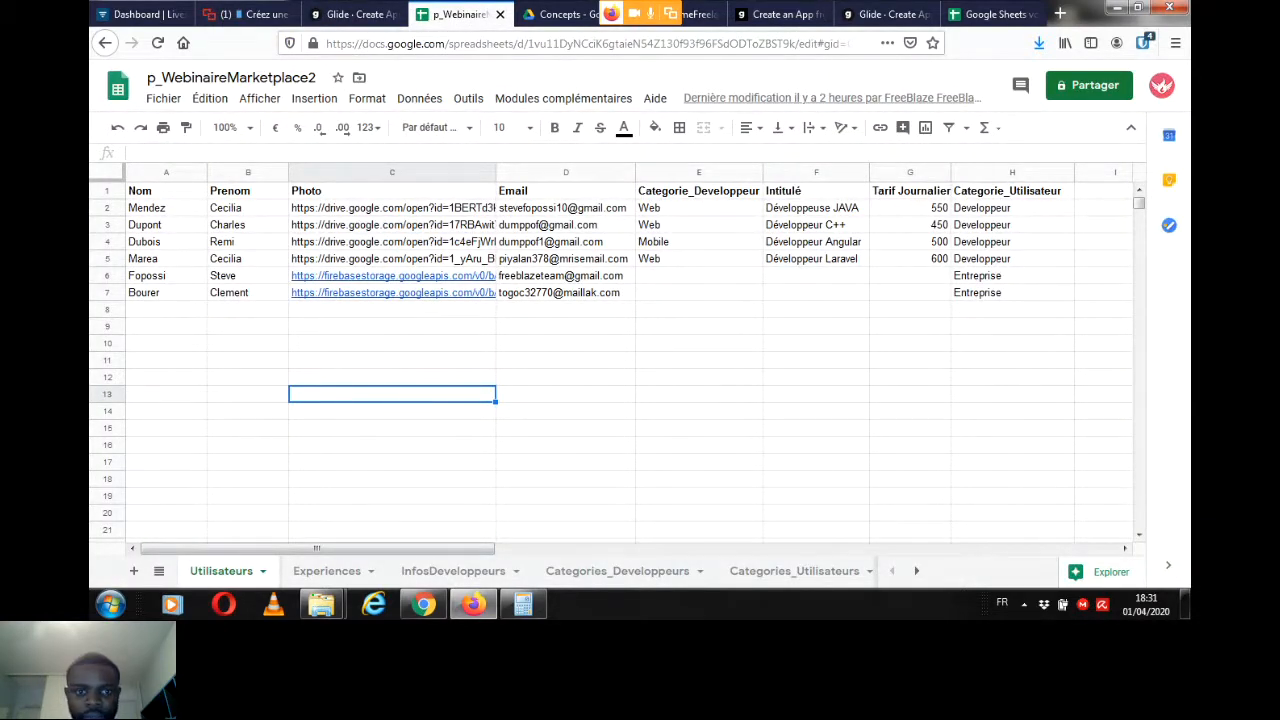
click(1012, 276)
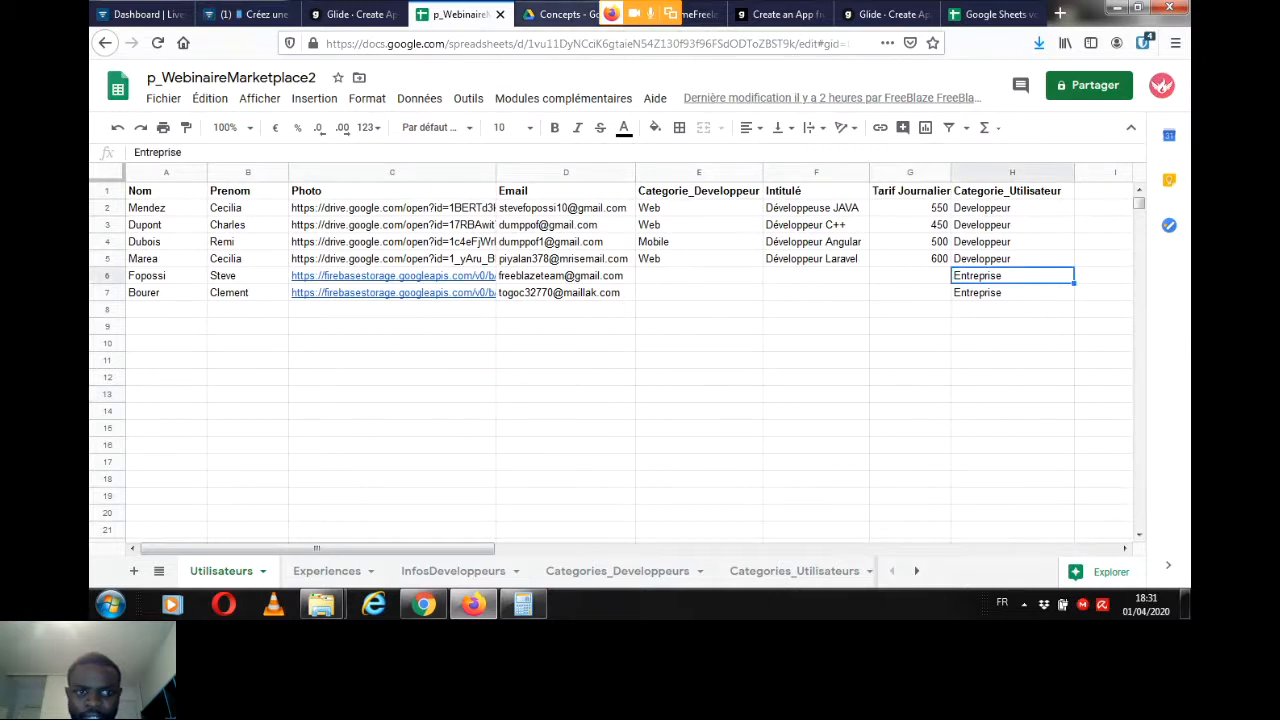
click(352, 14)
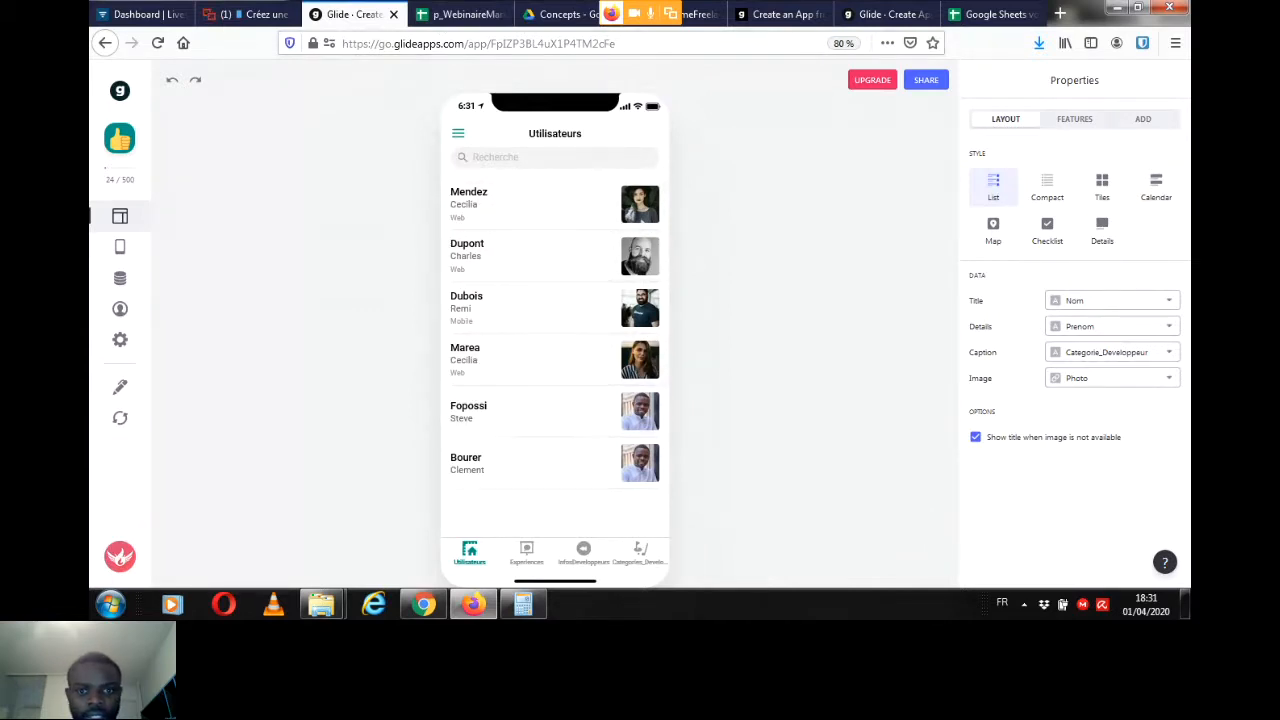
Step: Read the webinar chat, look over the Utilisateurs sheet again, and return to the Glide app
click(248, 14)
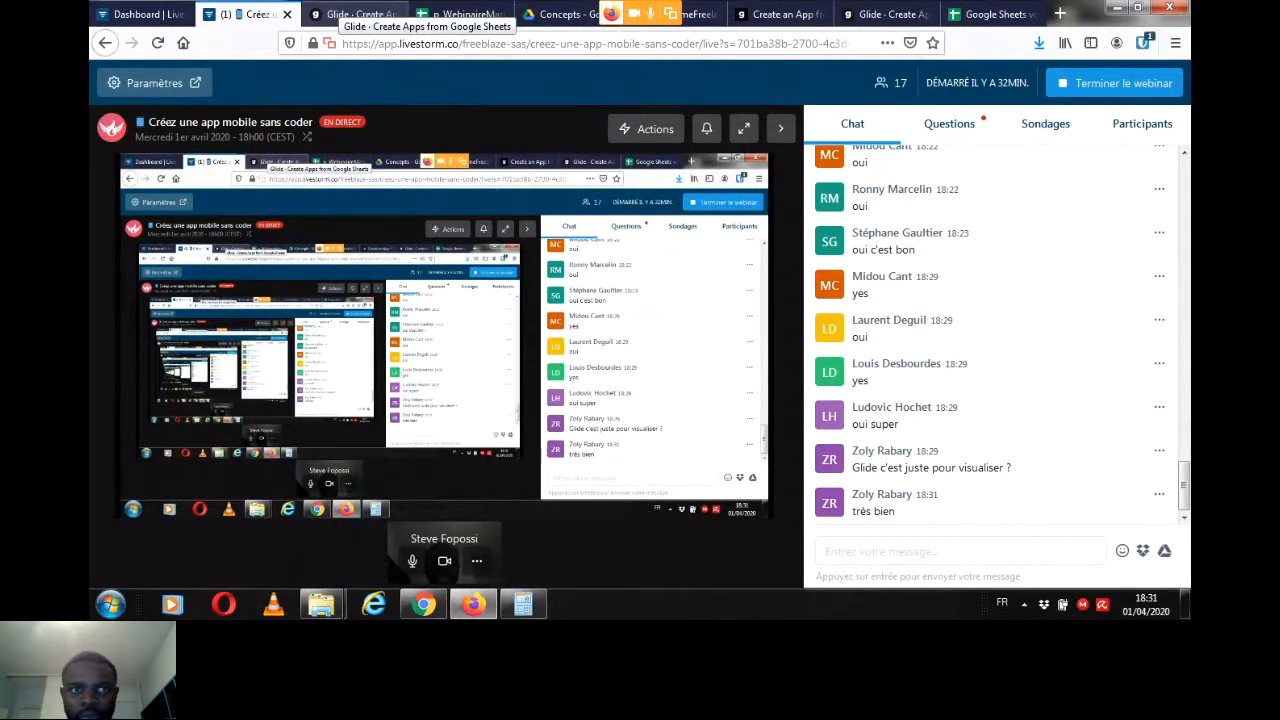
click(352, 14)
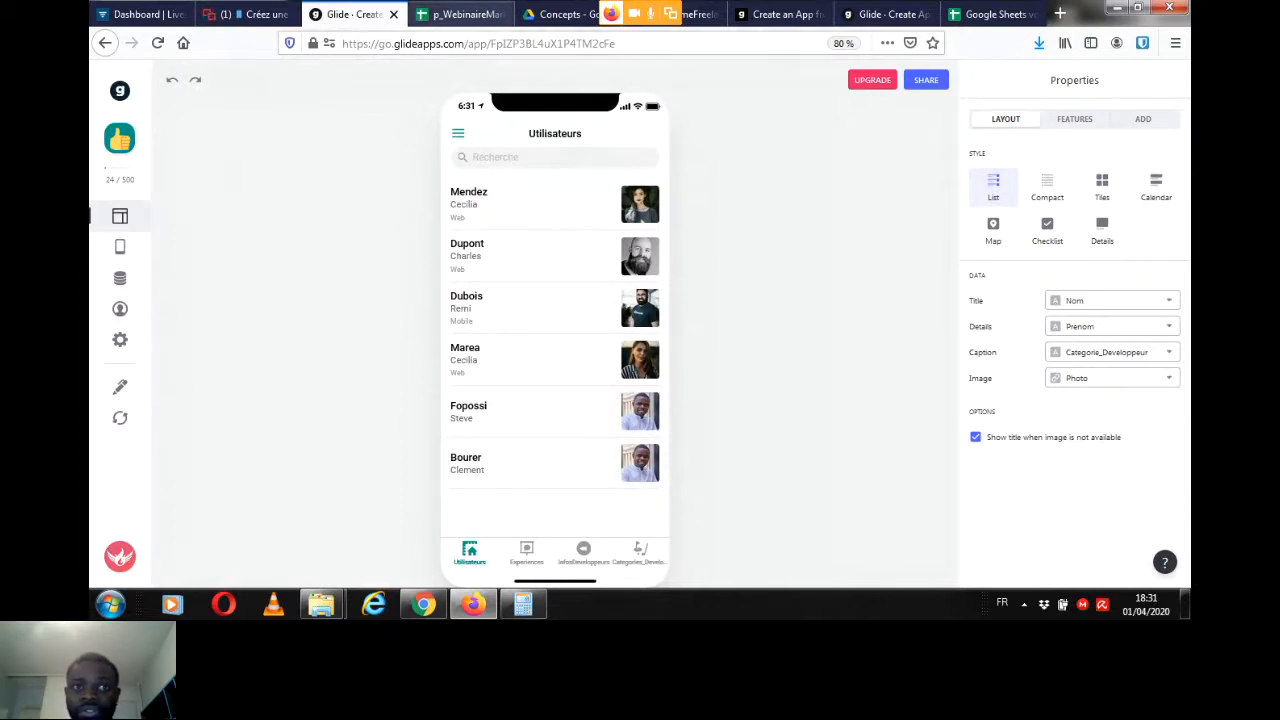
click(462, 14)
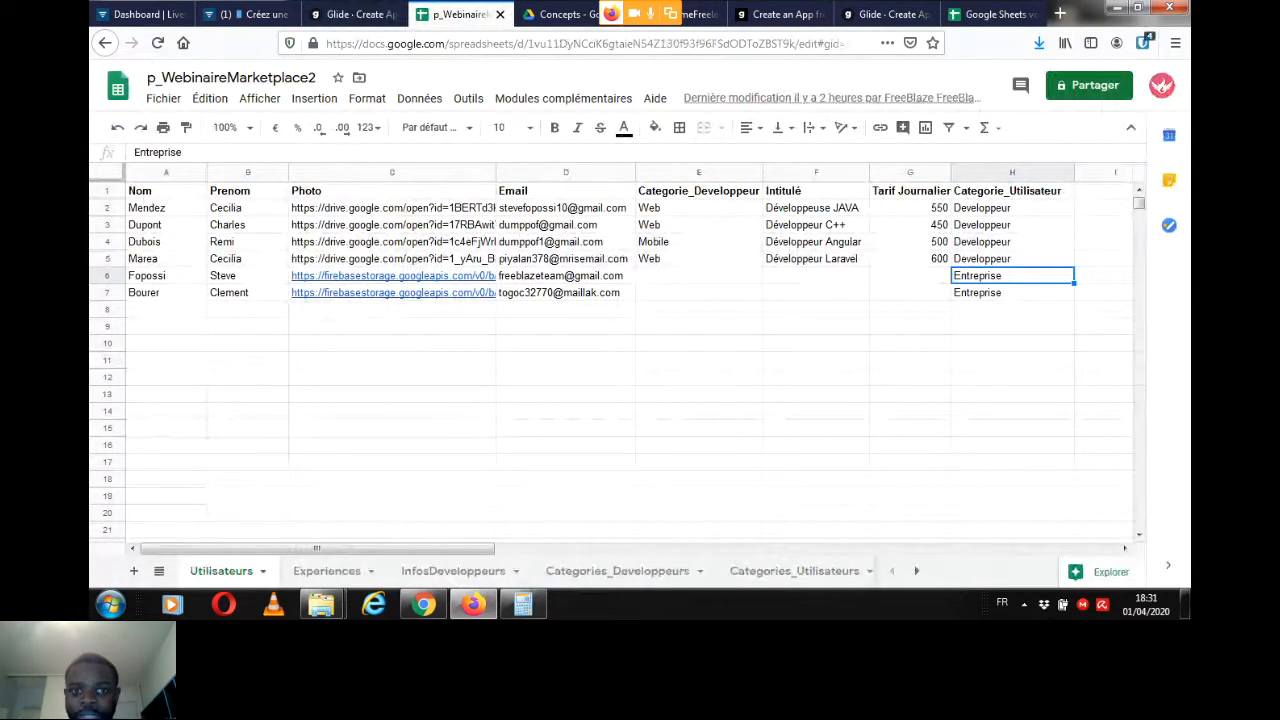
click(352, 14)
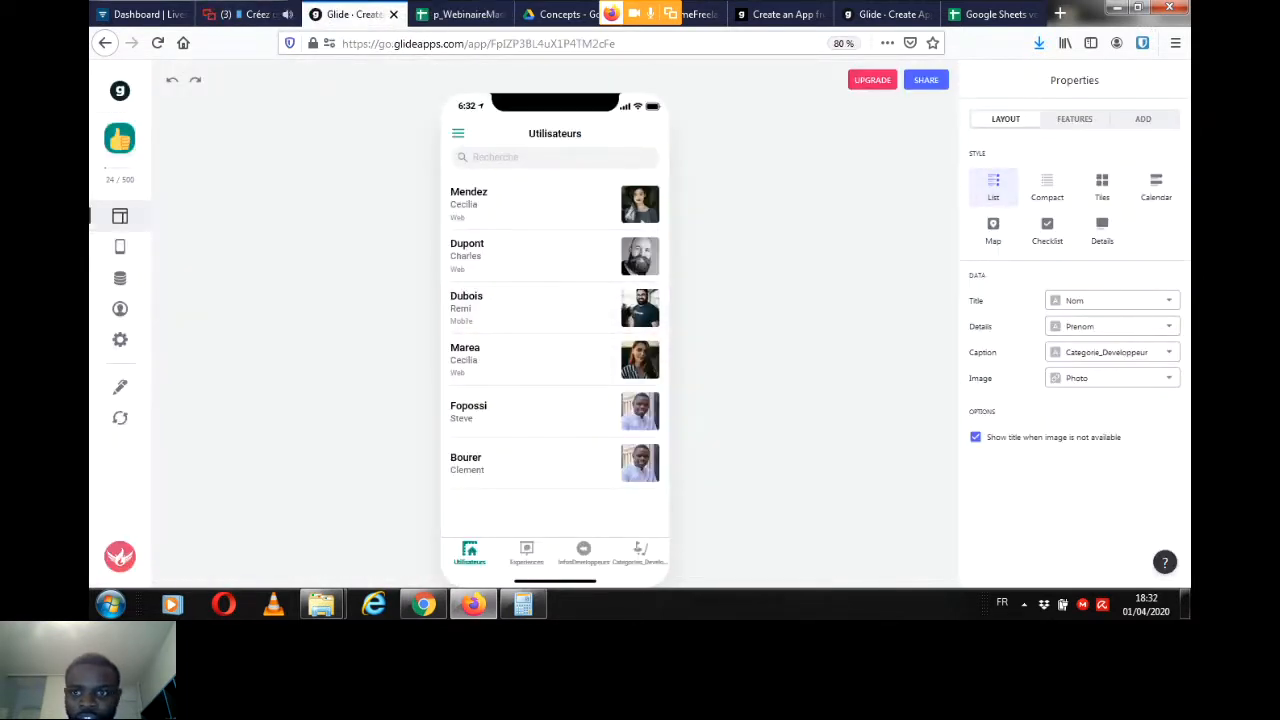
Step: Add a filter to the Utilisateurs list so that it only shows rows where Categorie_Utilisateur is Developpeur
click(1075, 119)
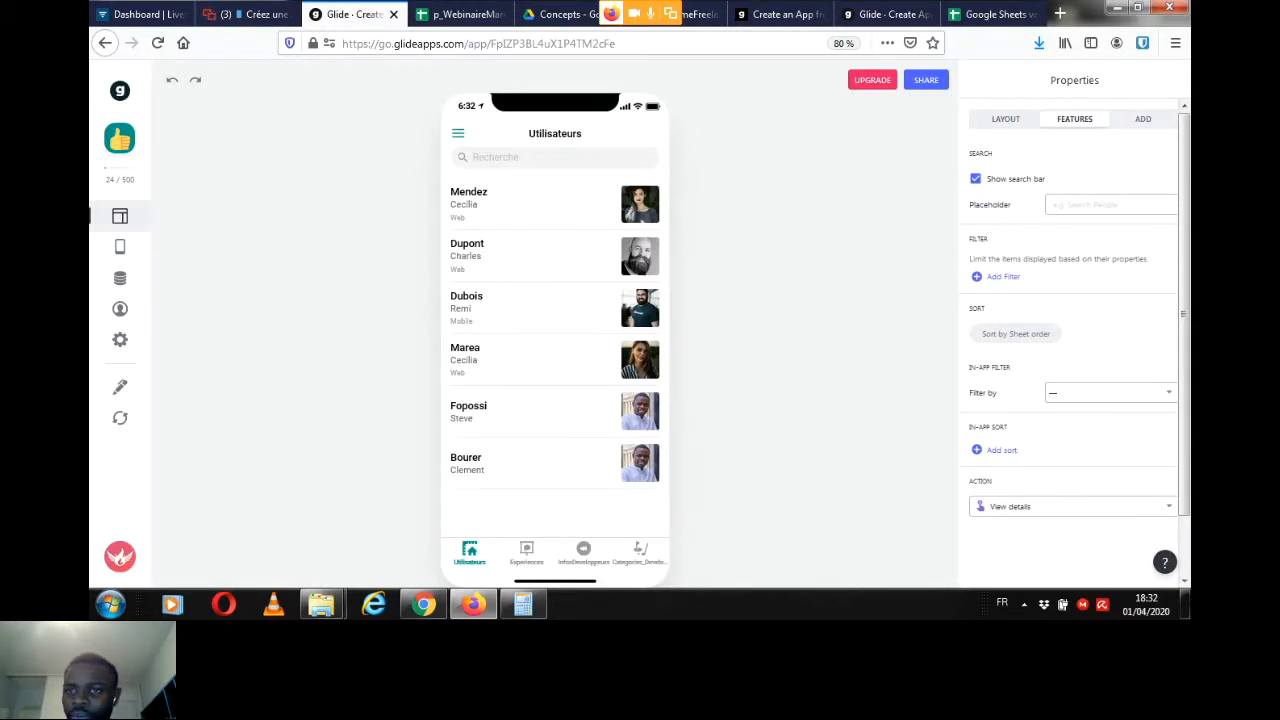
click(1003, 277)
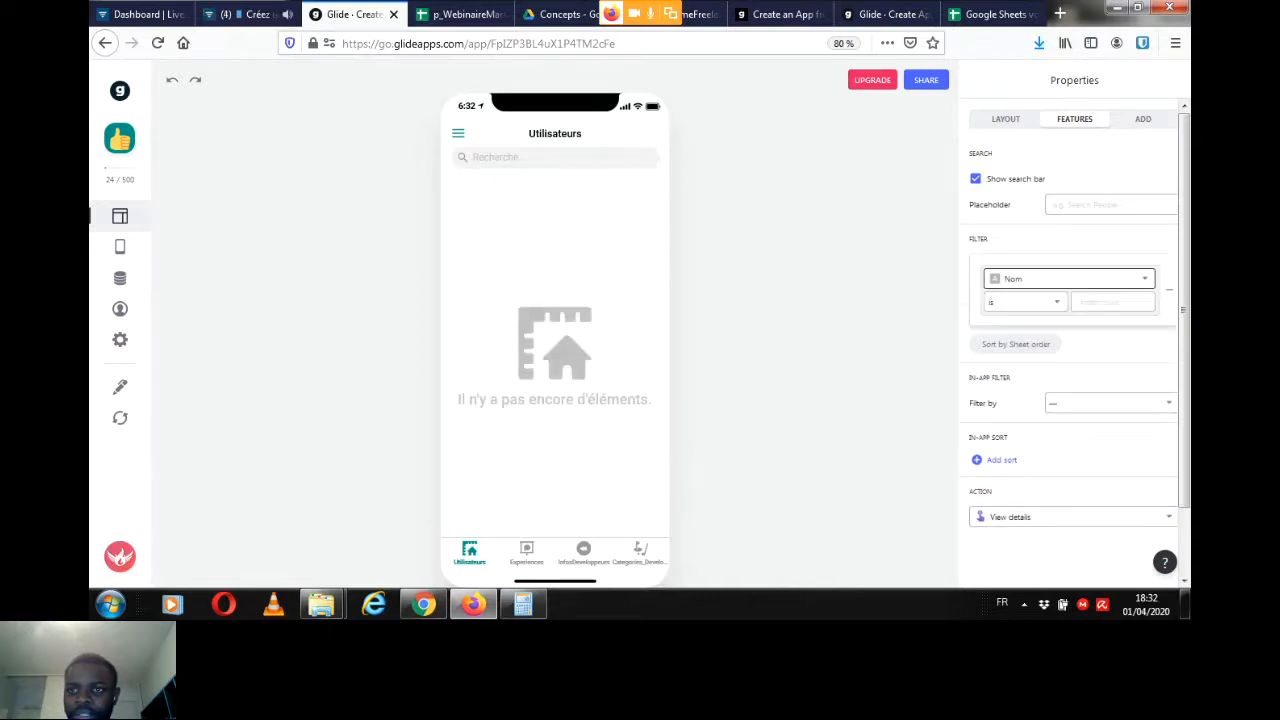
click(1003, 278)
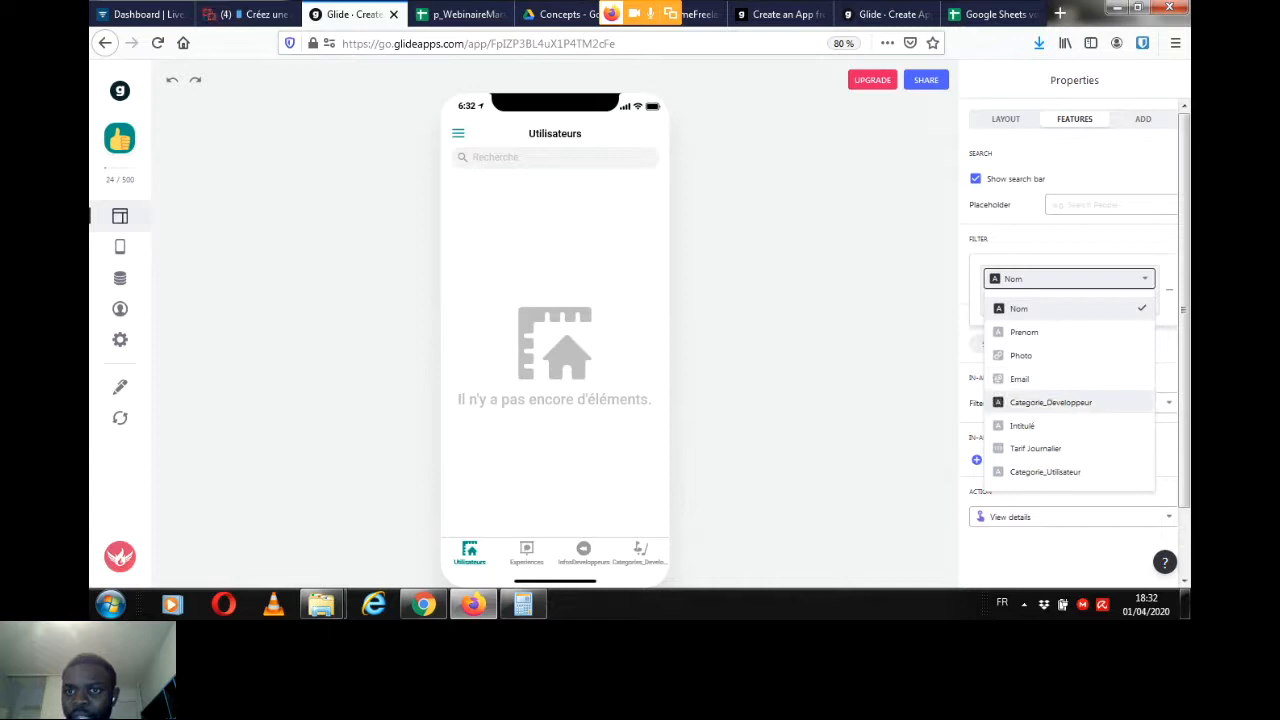
click(1045, 471)
click(1113, 302)
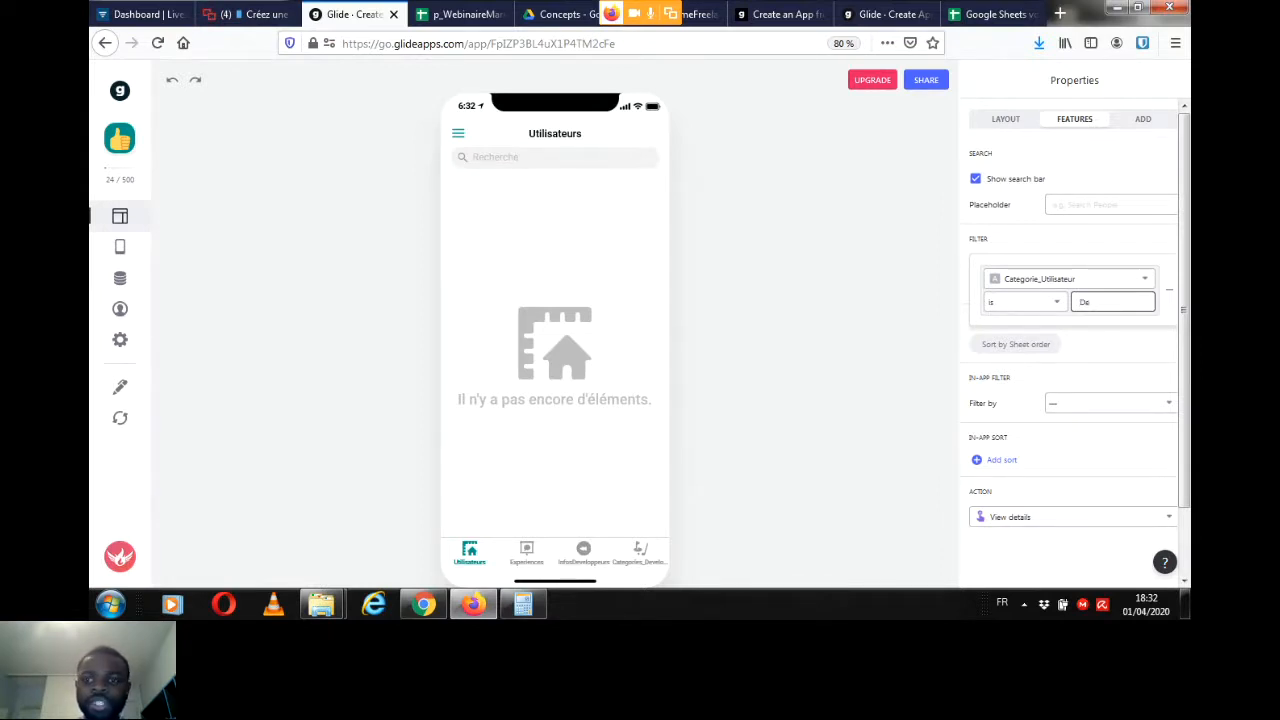
text(veloppeur)
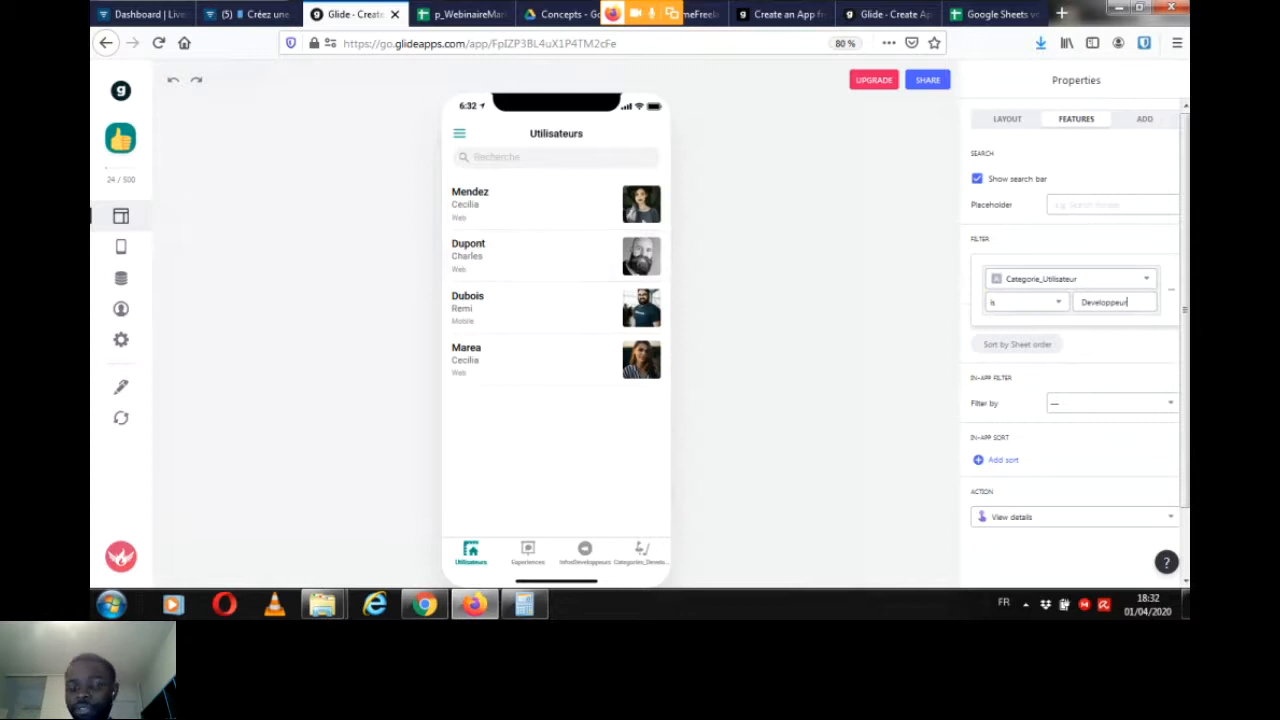
key(Escape)
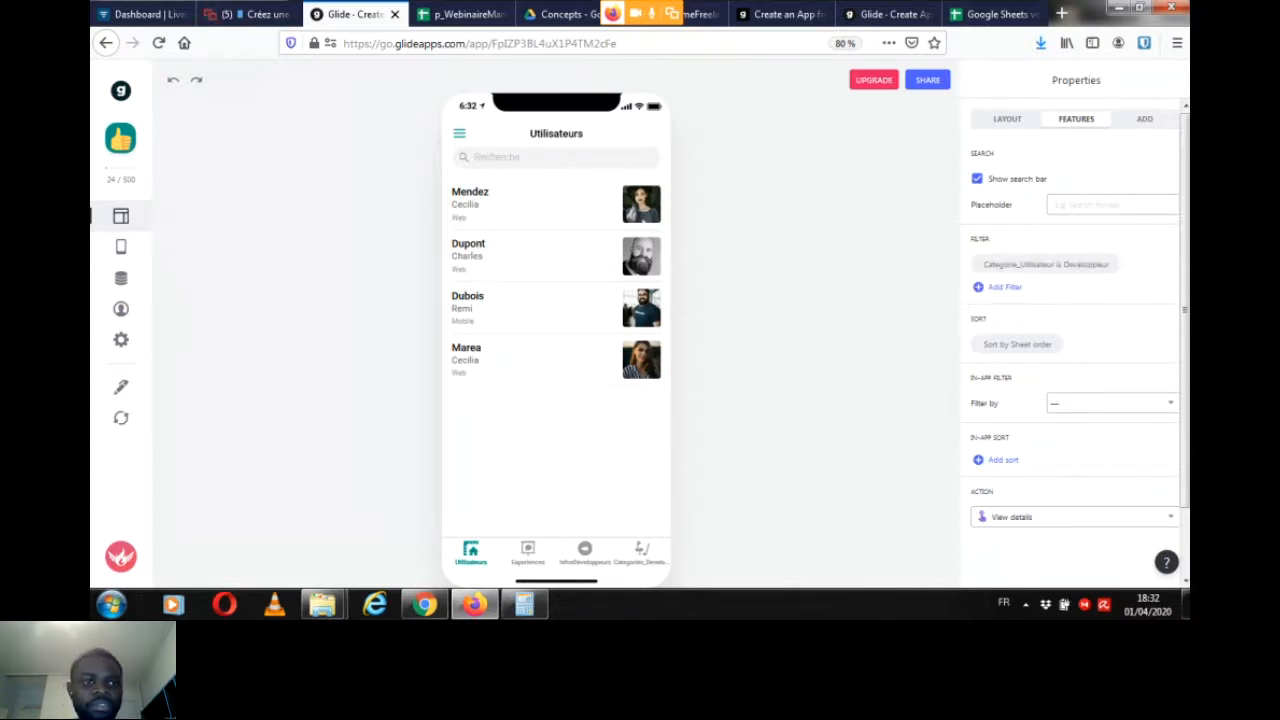
Step: Rename the app's Utilisateurs tab as Développeurs
click(121, 246)
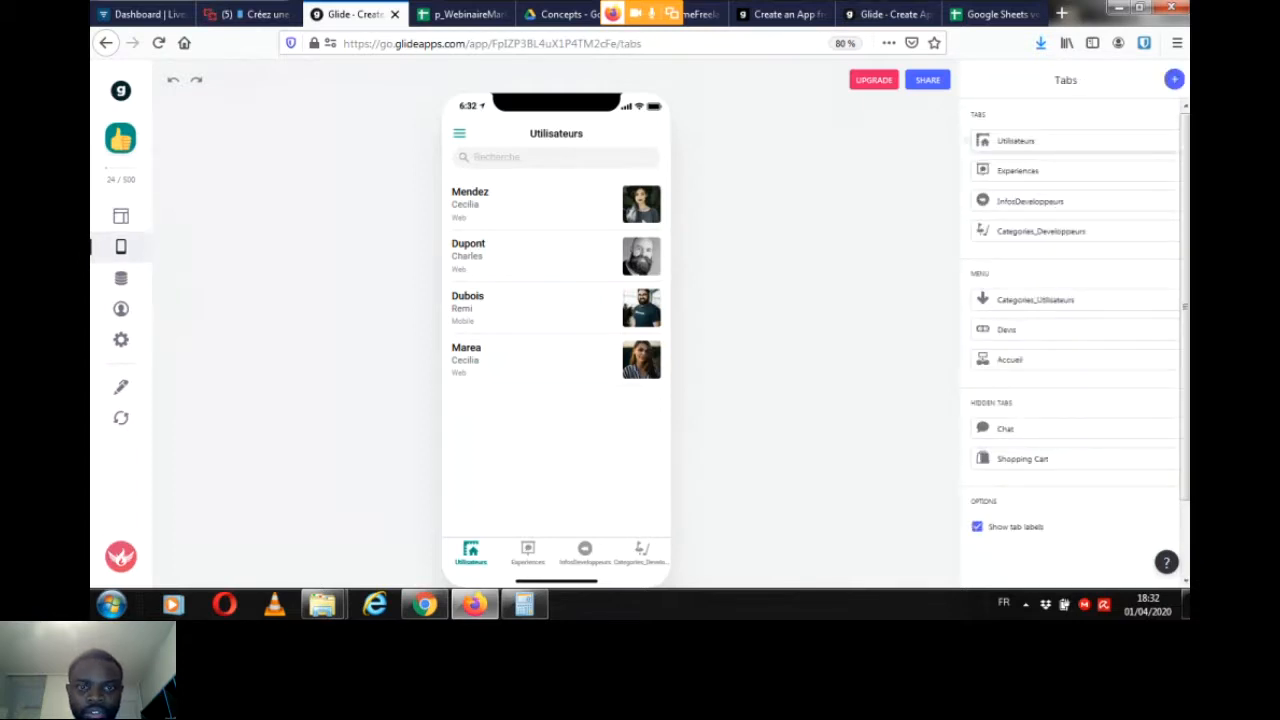
click(1015, 141)
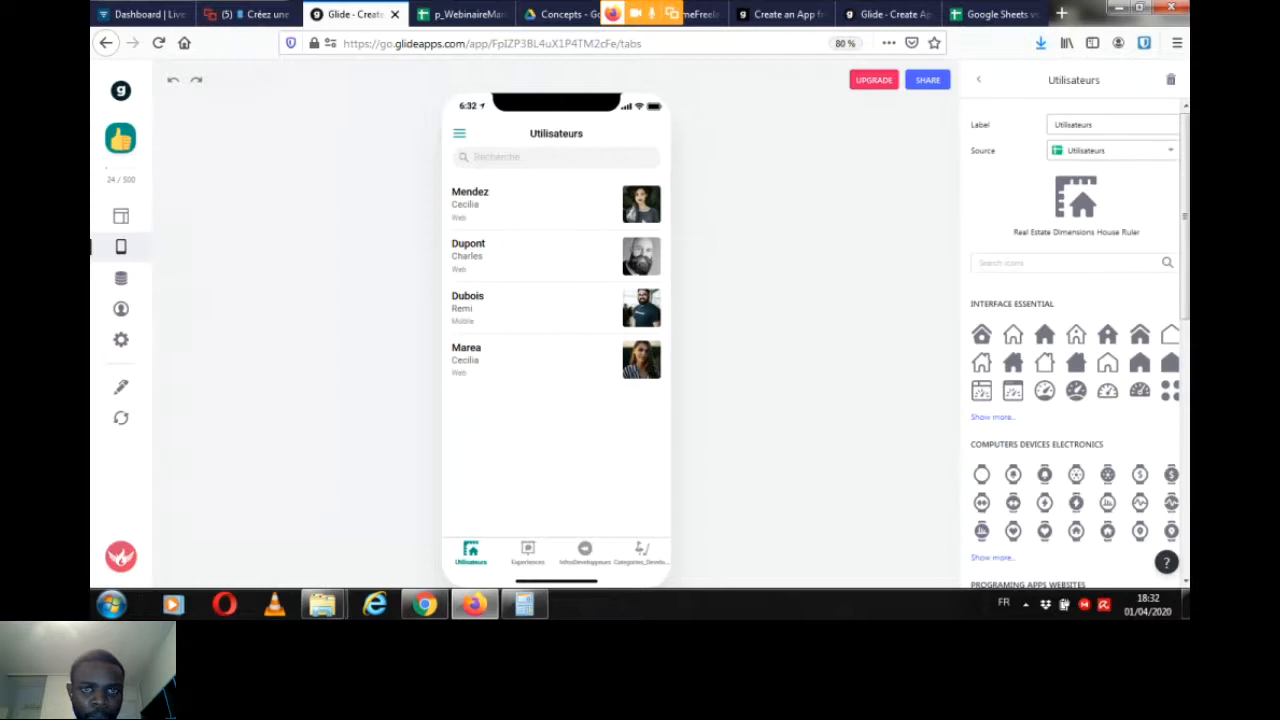
double_click(1075, 125)
key(BackSpace)
text(Développeurs)
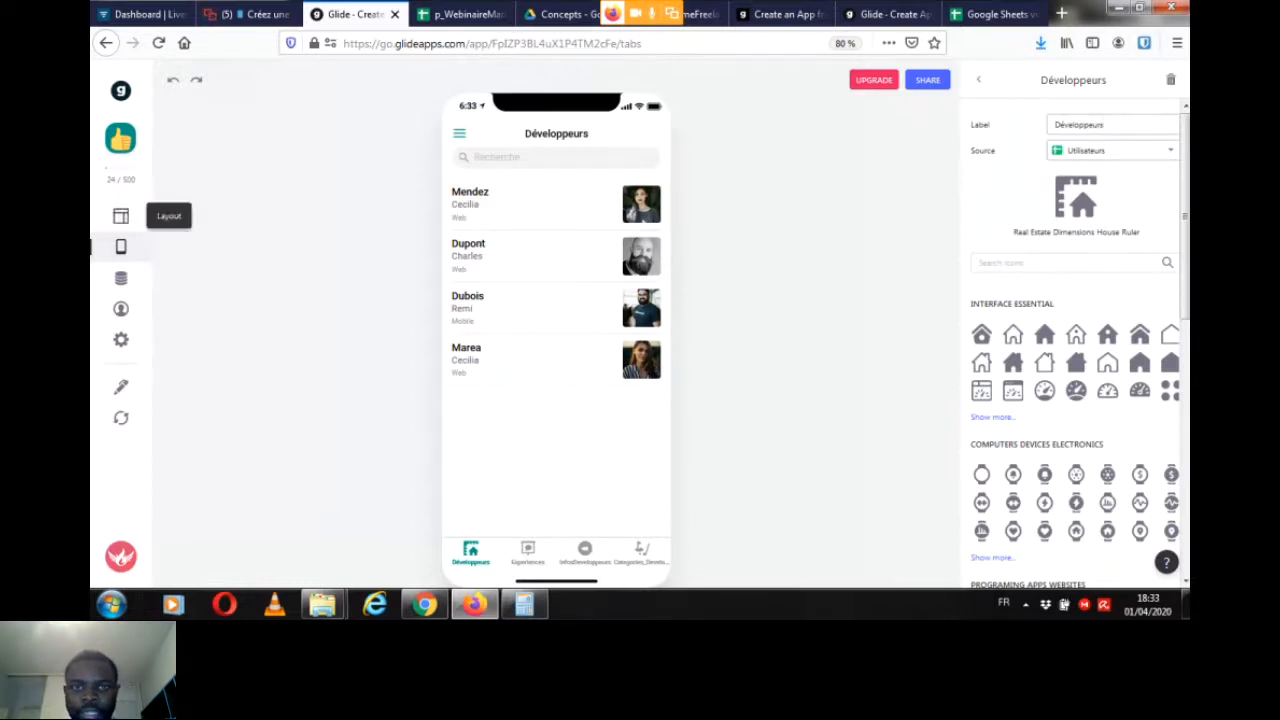
Step: Set the layout style of the Développeurs list to Tiles
click(121, 216)
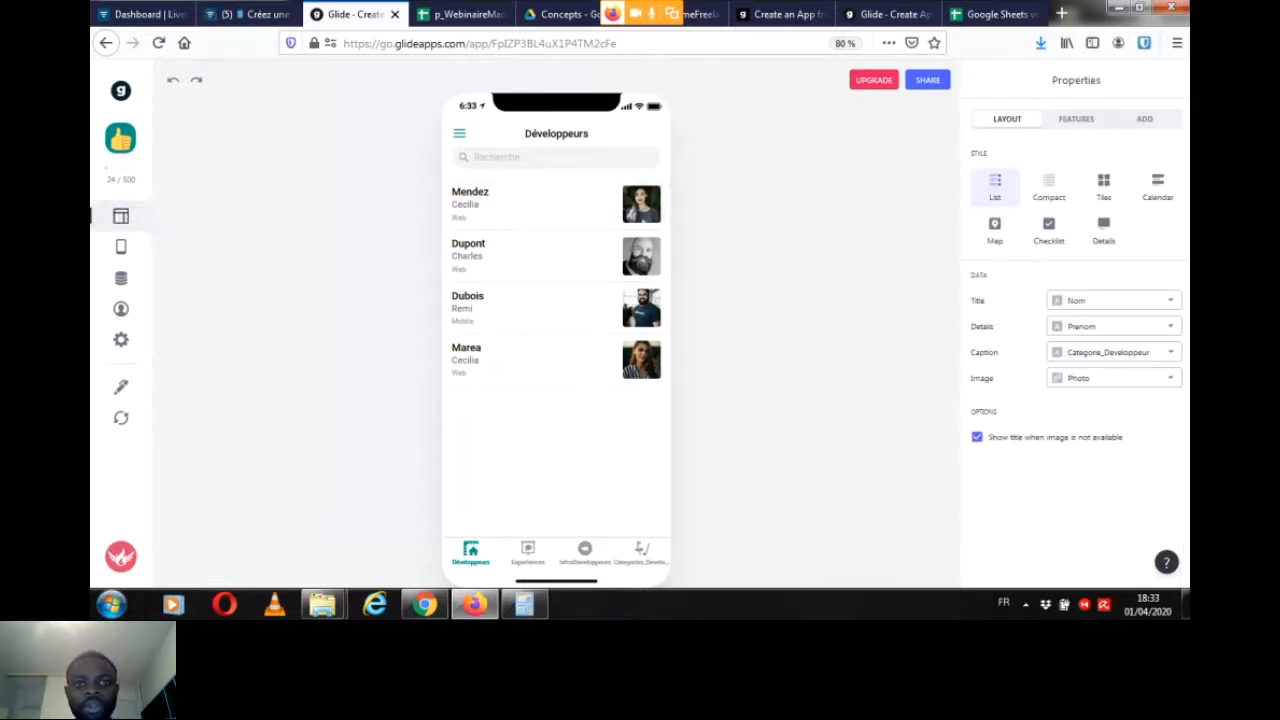
click(1104, 184)
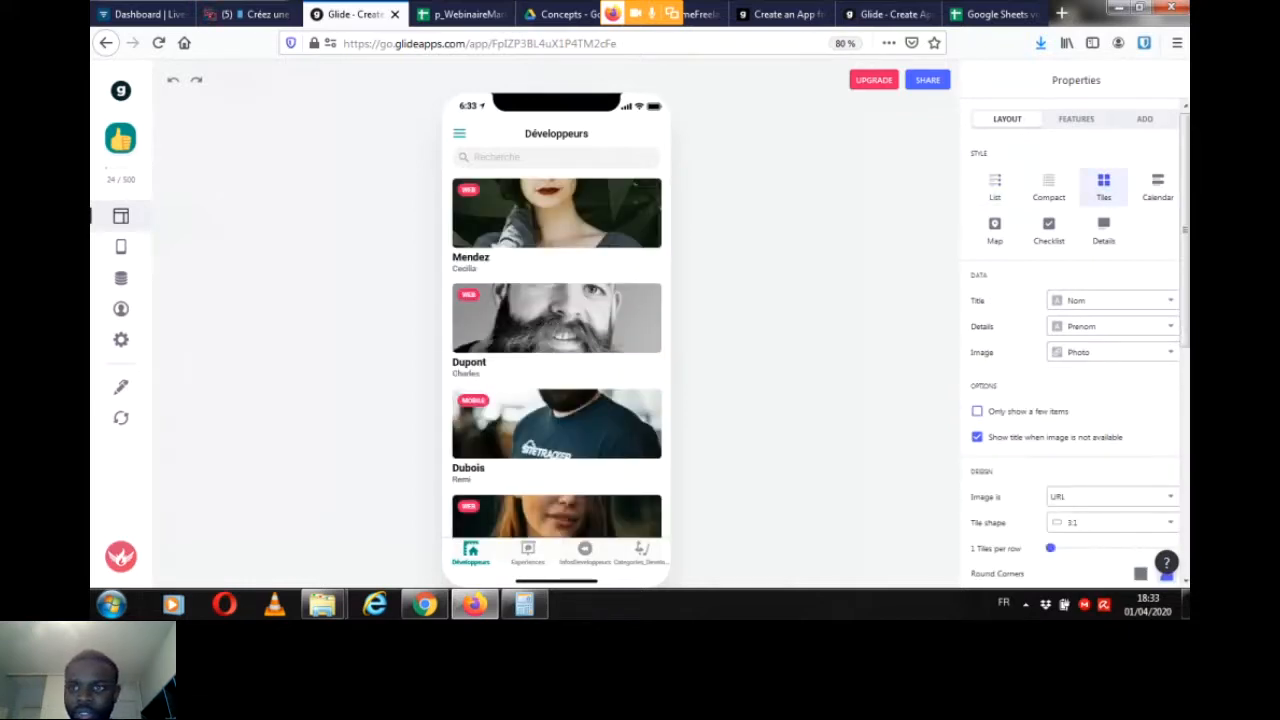
scroll(1075, 340, down, 1)
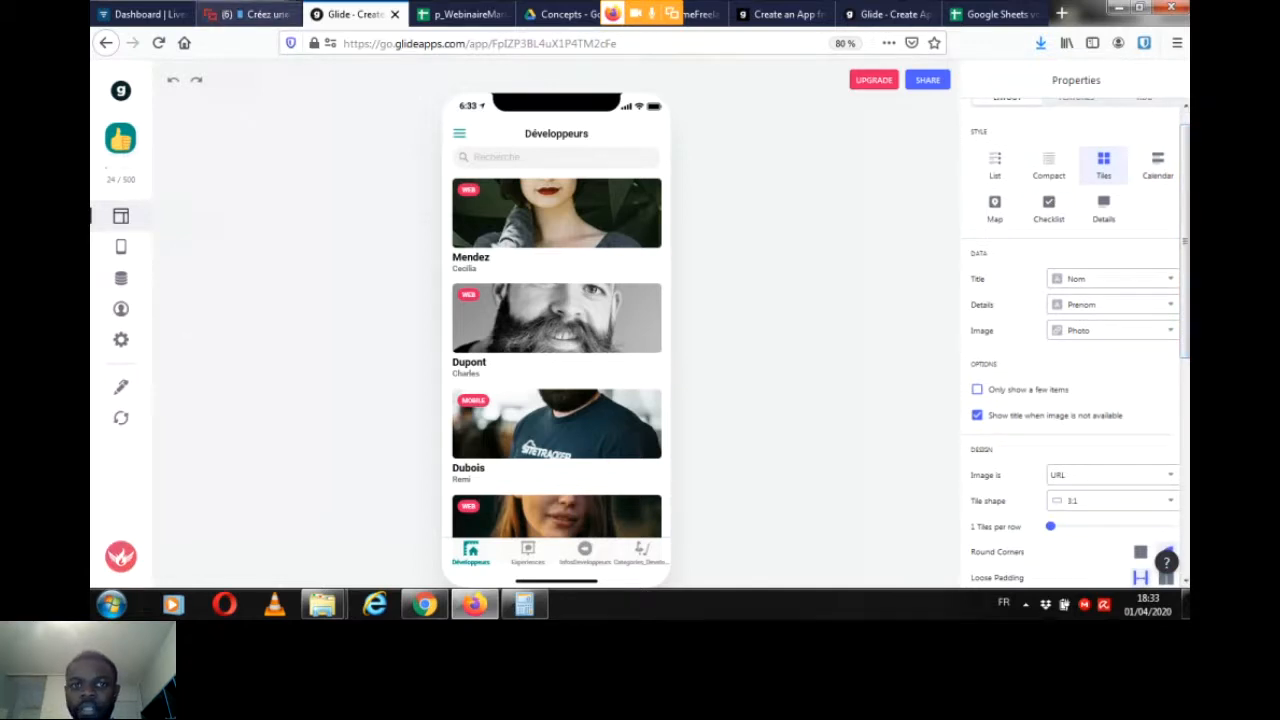
Step: Read the participants' new messages in the webinar chat and examine the design and text options of the Développeurs tiles
click(240, 14)
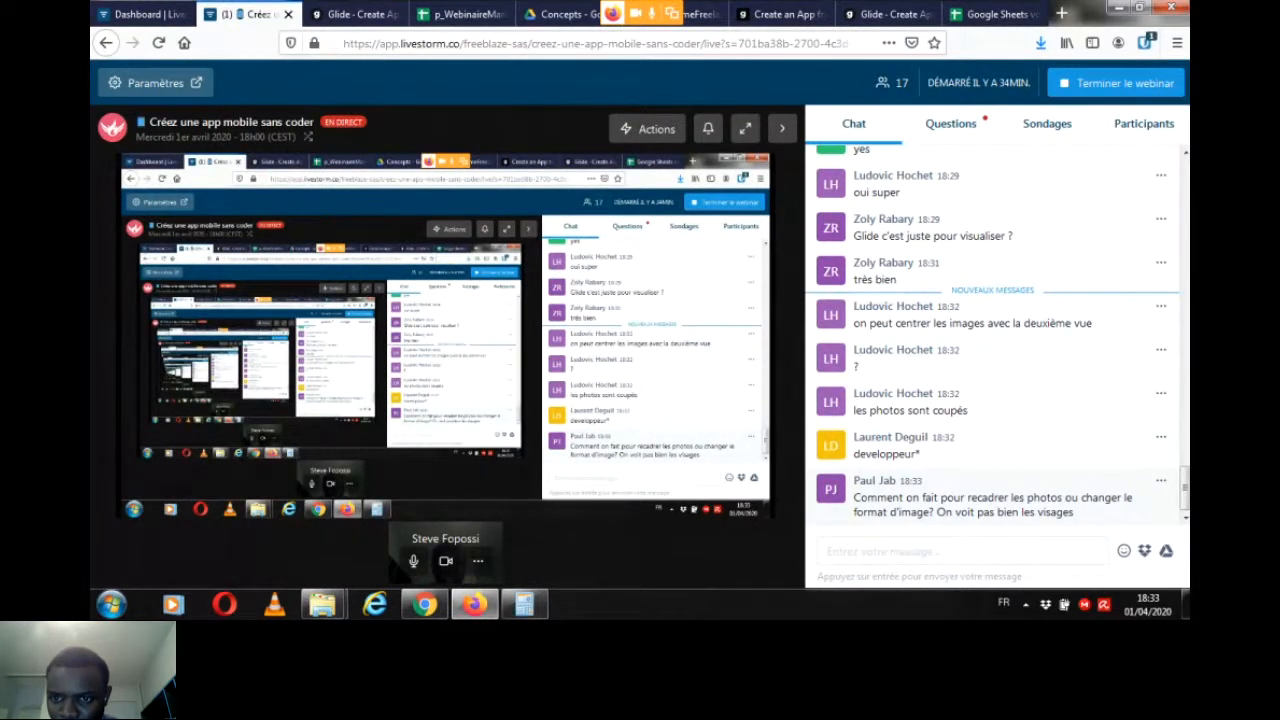
click(354, 14)
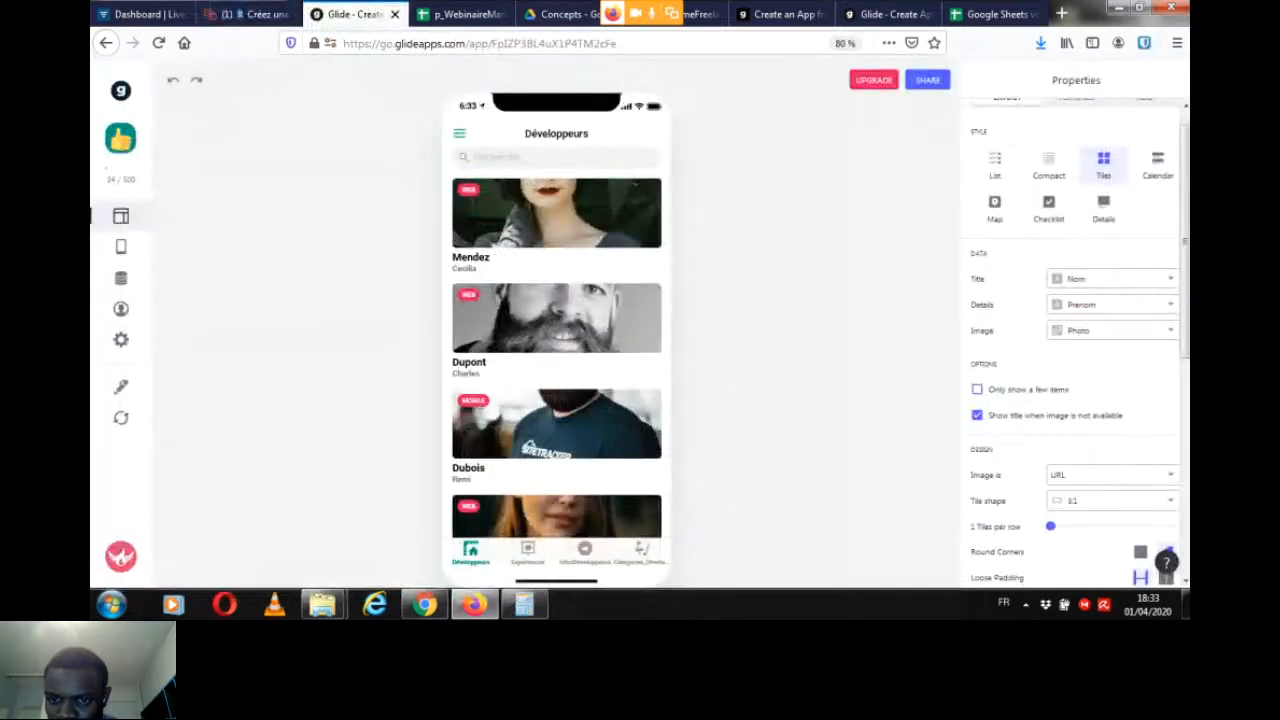
drag(1185, 236, 1185, 342)
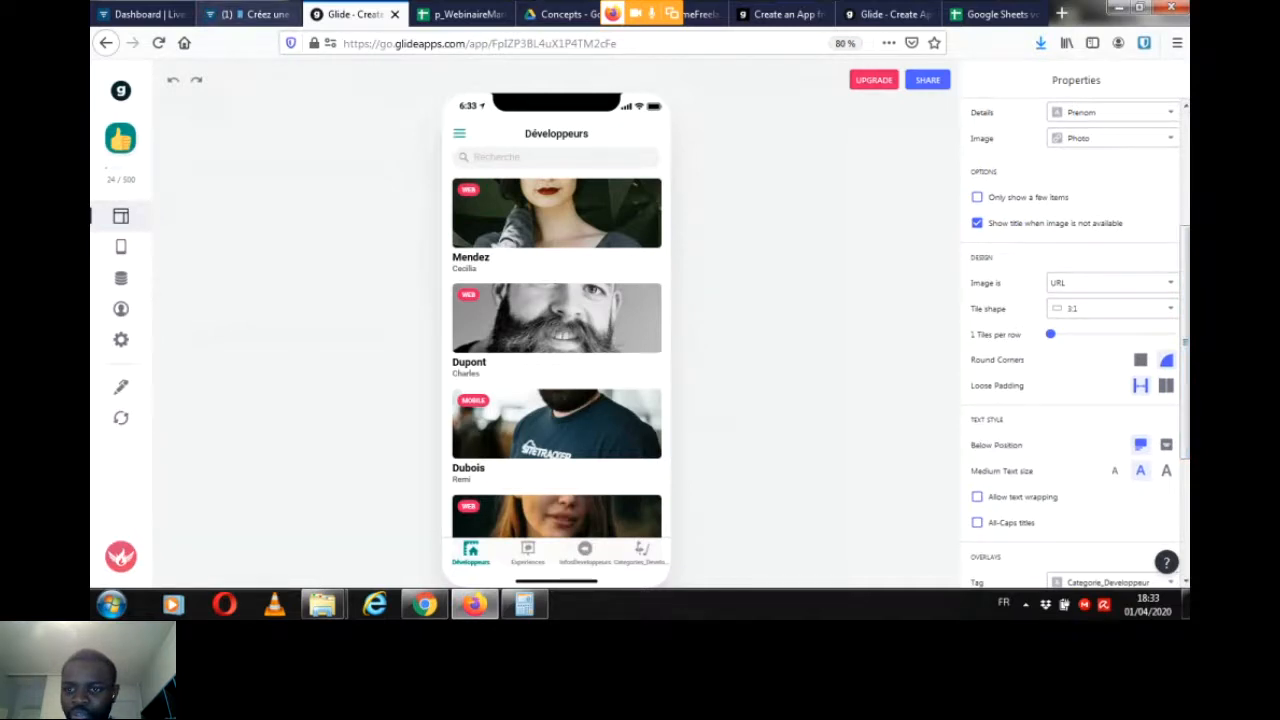
click(248, 14)
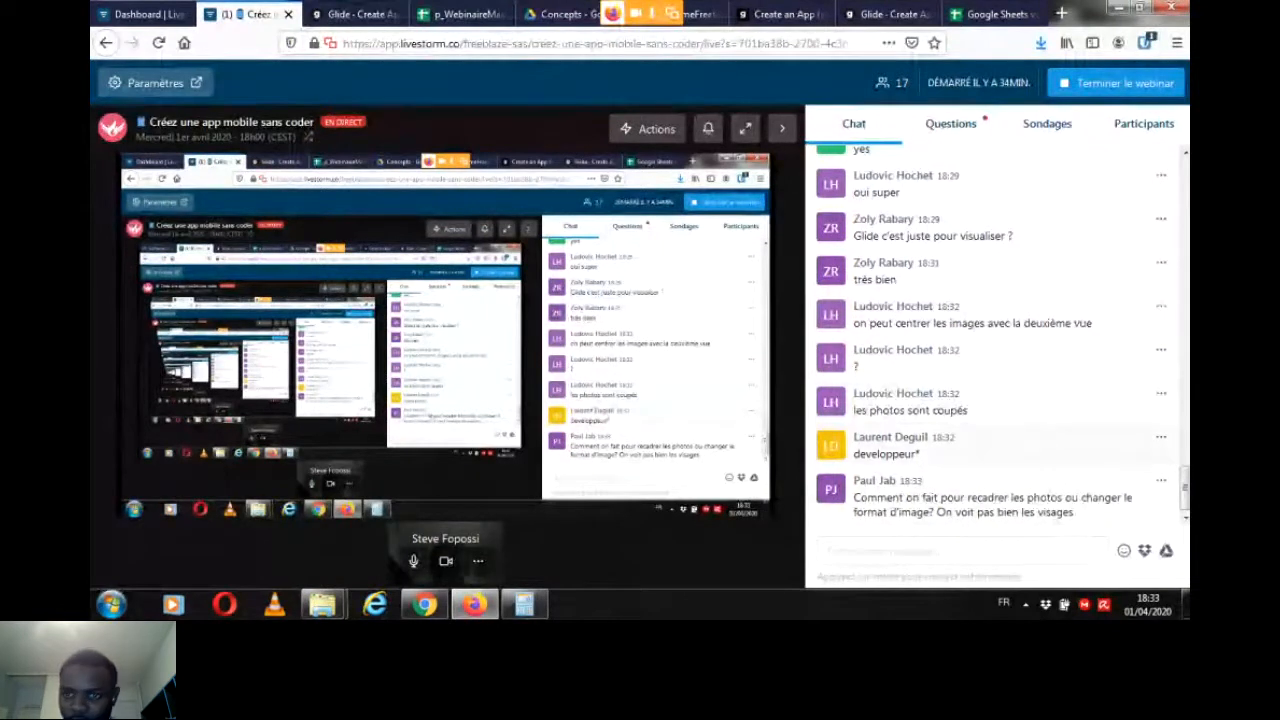
click(355, 14)
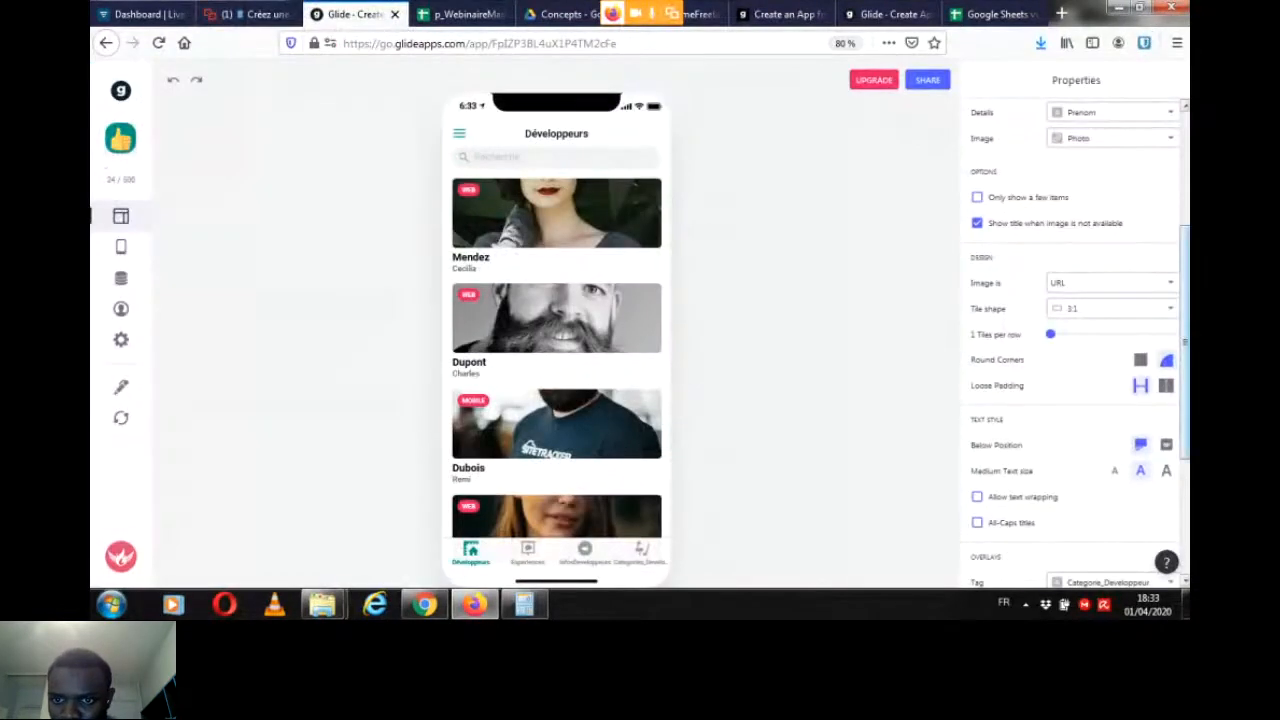
scroll(1075, 340, down, 2)
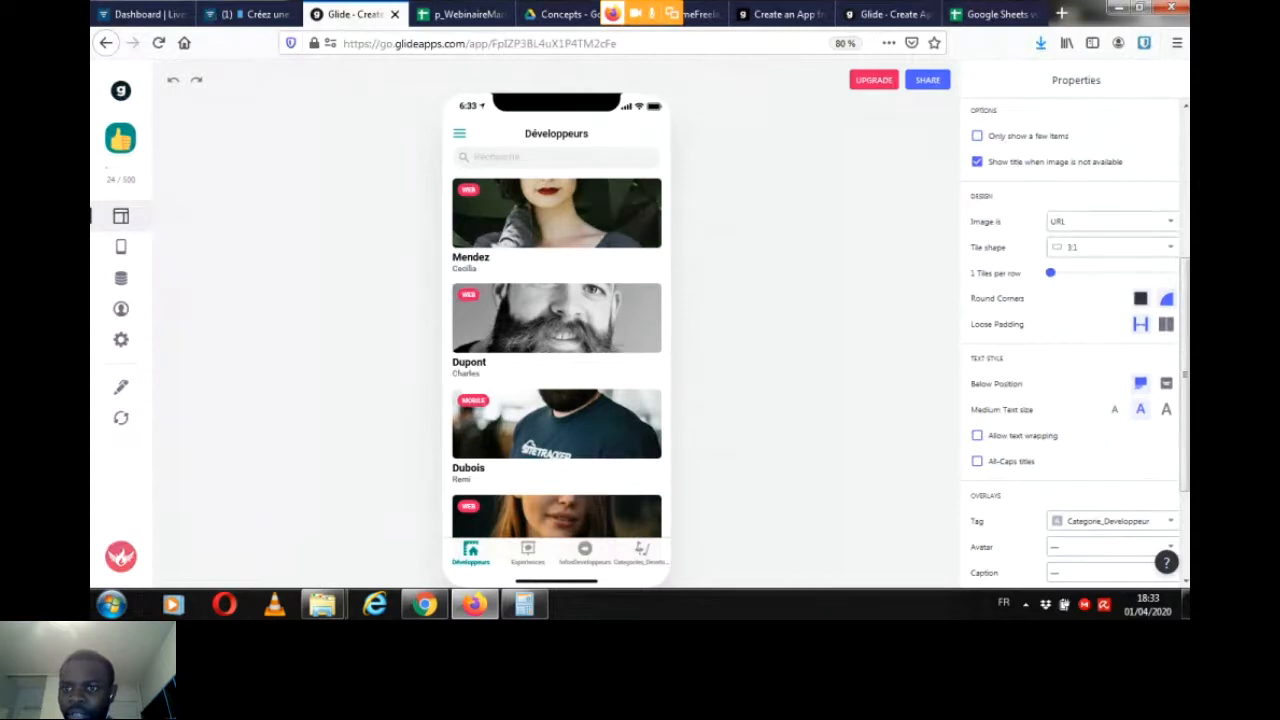
Step: Try sharp corners and tight padding on the Développeurs tiles, returning to round corners and loose padding
click(1140, 298)
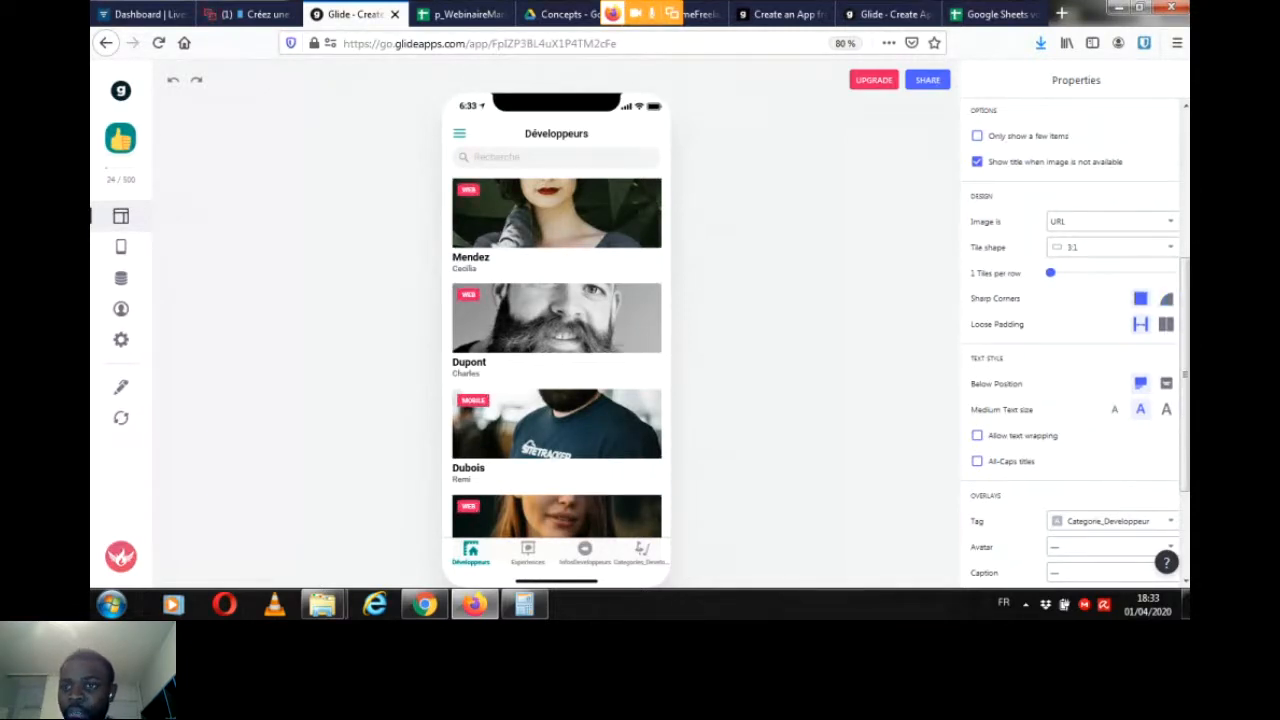
click(1166, 298)
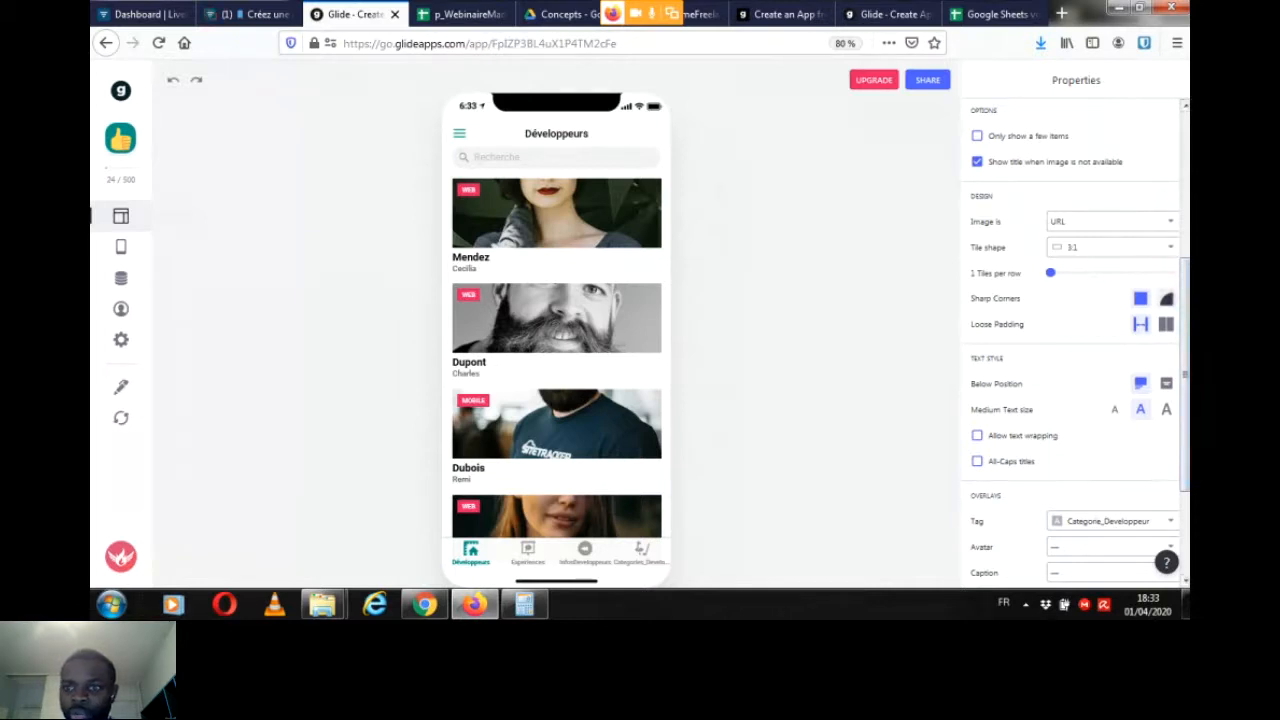
click(1166, 324)
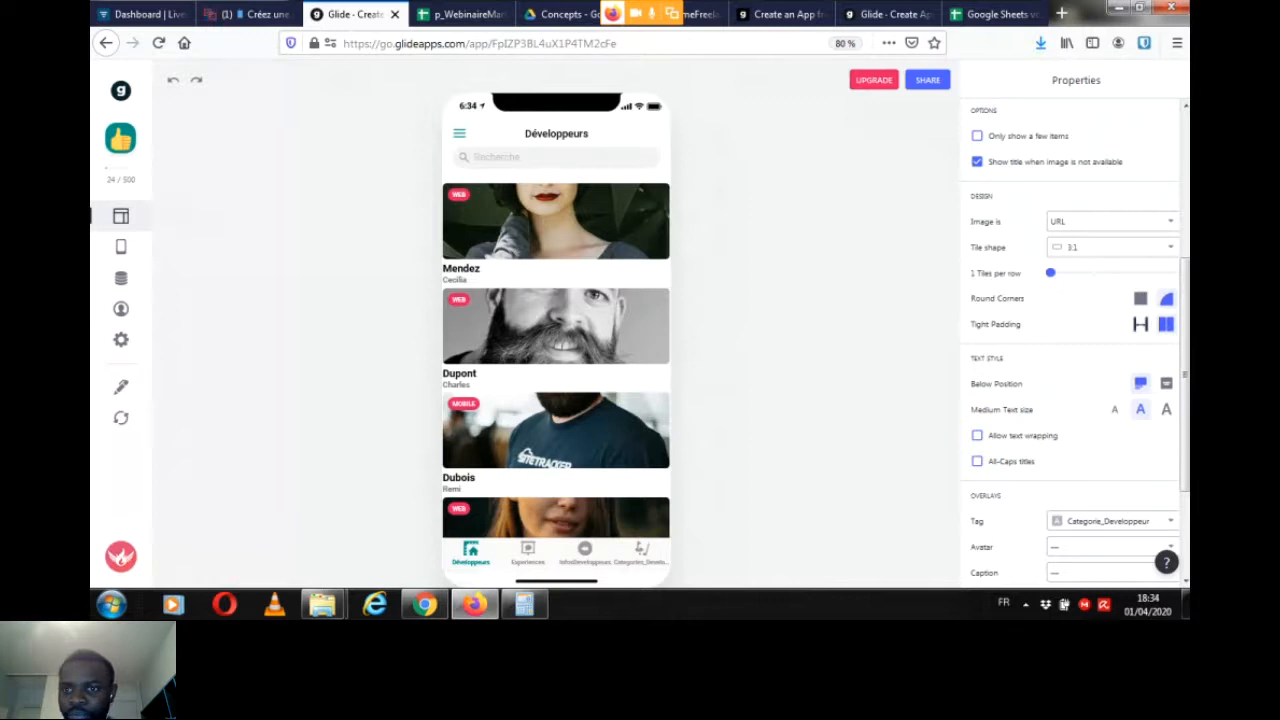
click(1140, 324)
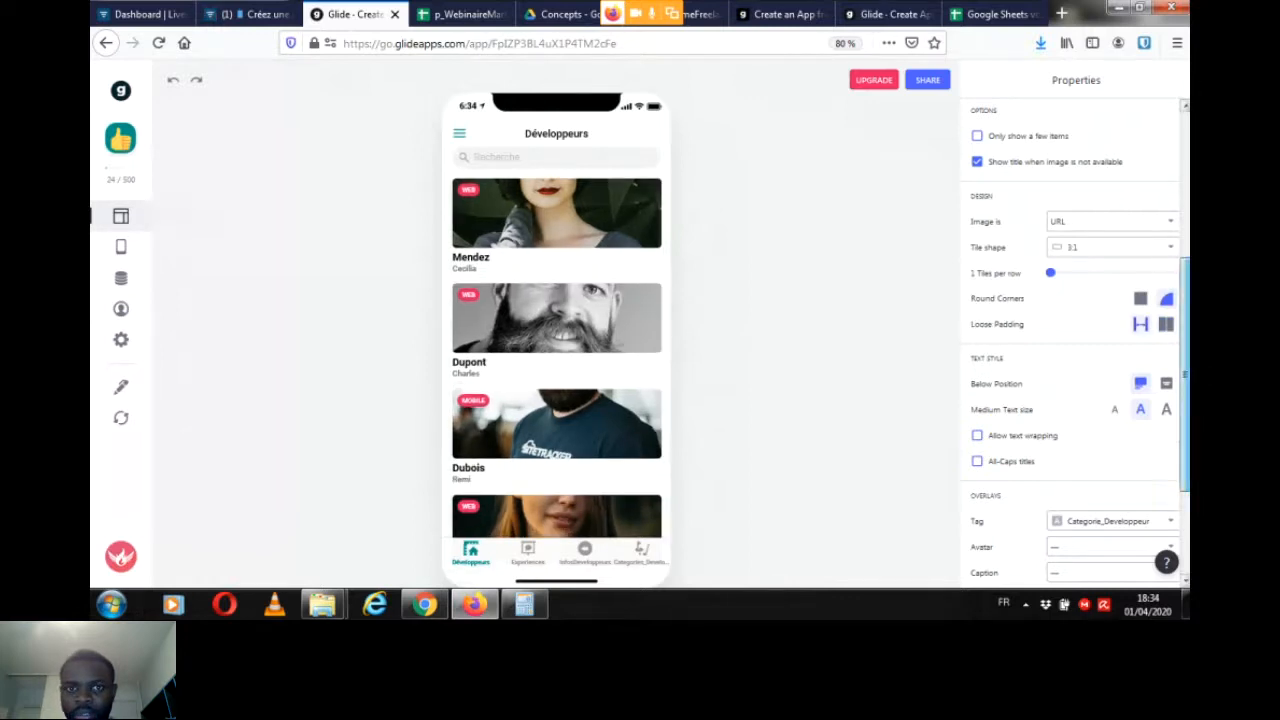
Step: Try the 3:2 tile shape for the Développeurs list and return it to 3:1
scroll(1075, 345, down, 2)
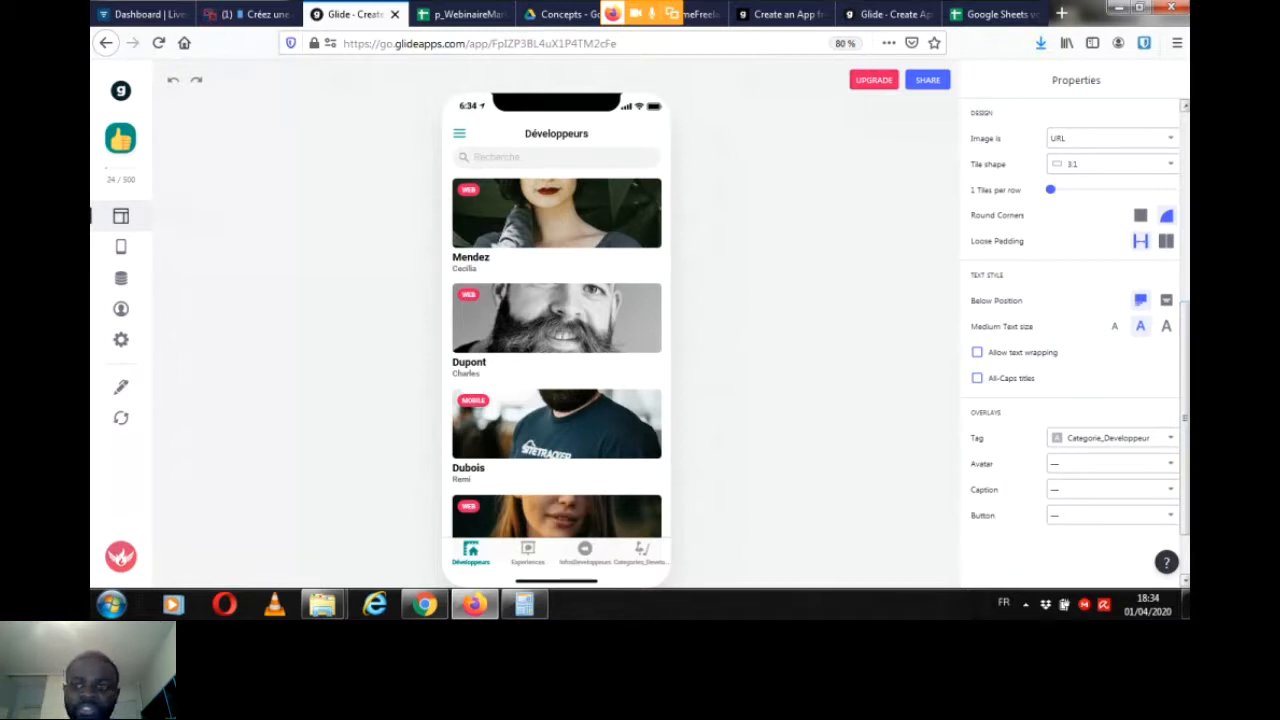
drag(1185, 418, 1185, 420)
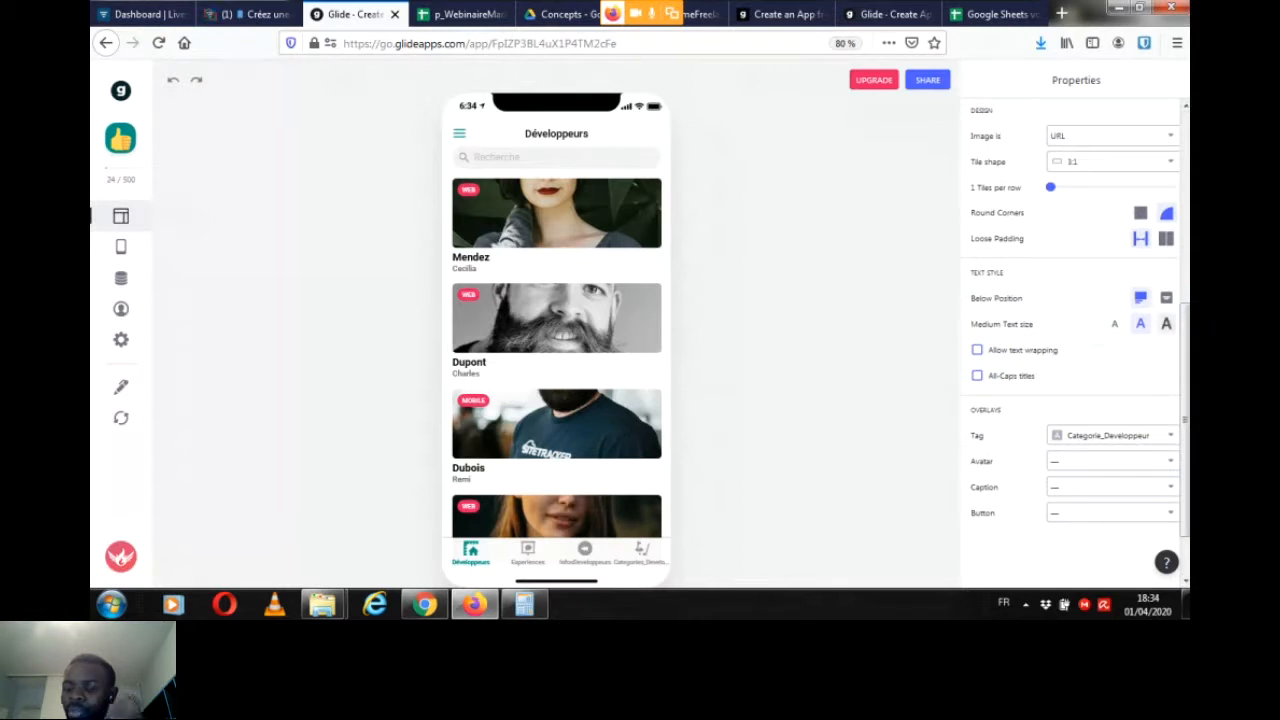
scroll(1110, 286, up, 3)
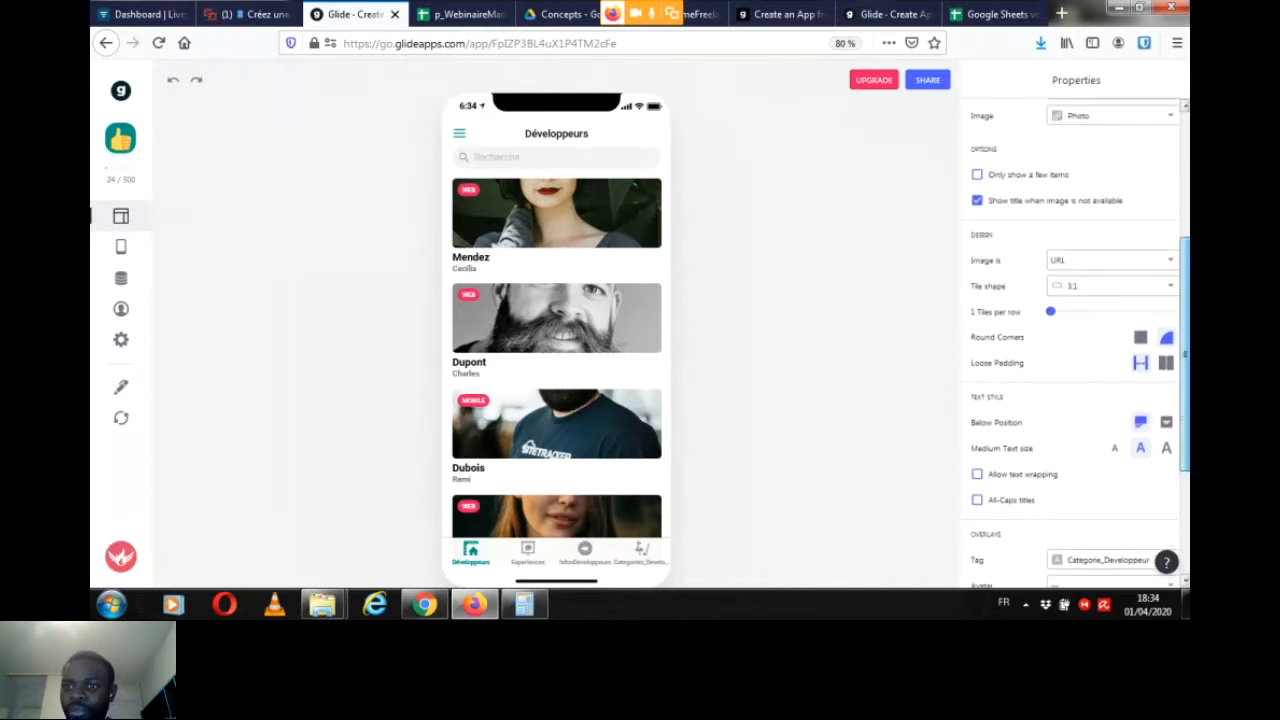
click(1110, 286)
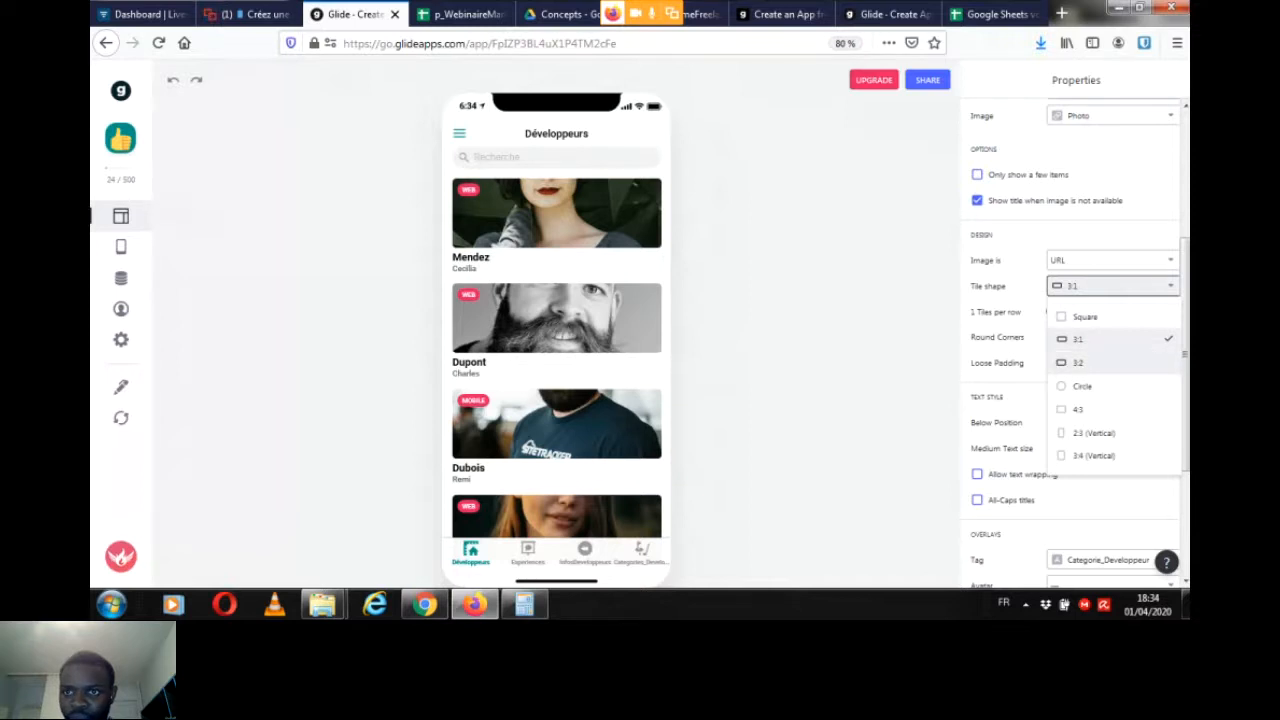
click(1078, 362)
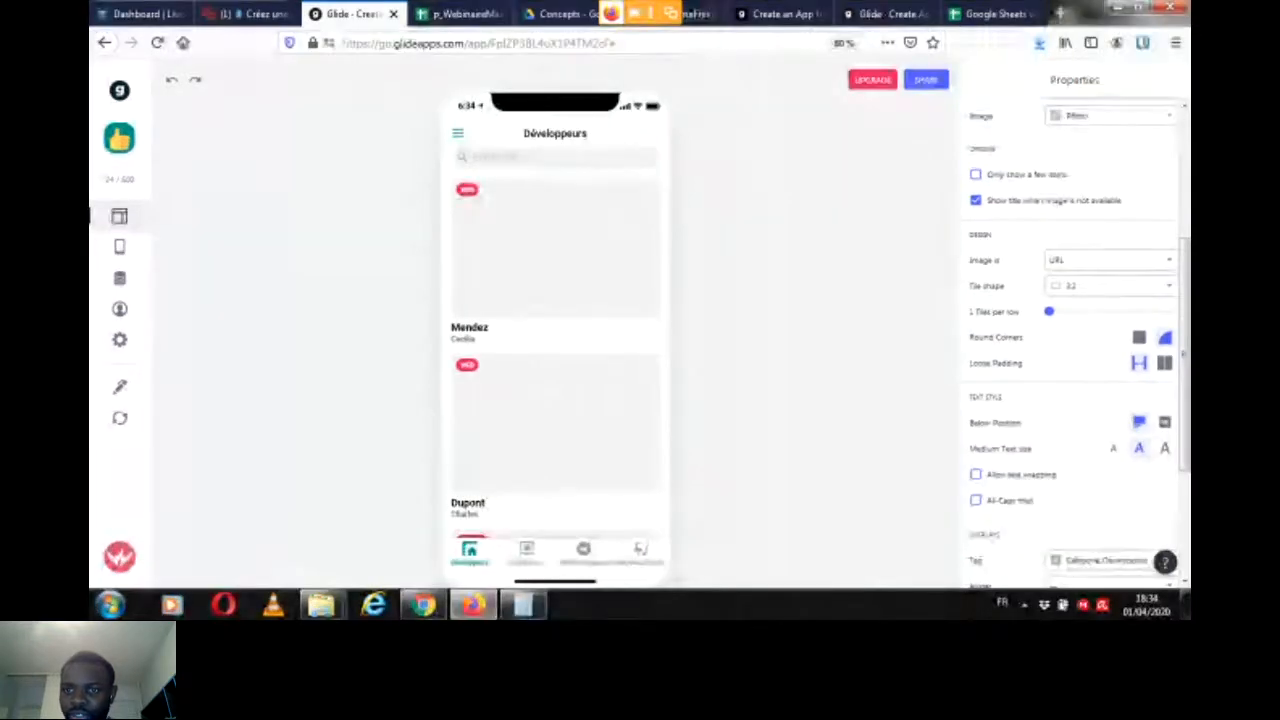
click(1110, 286)
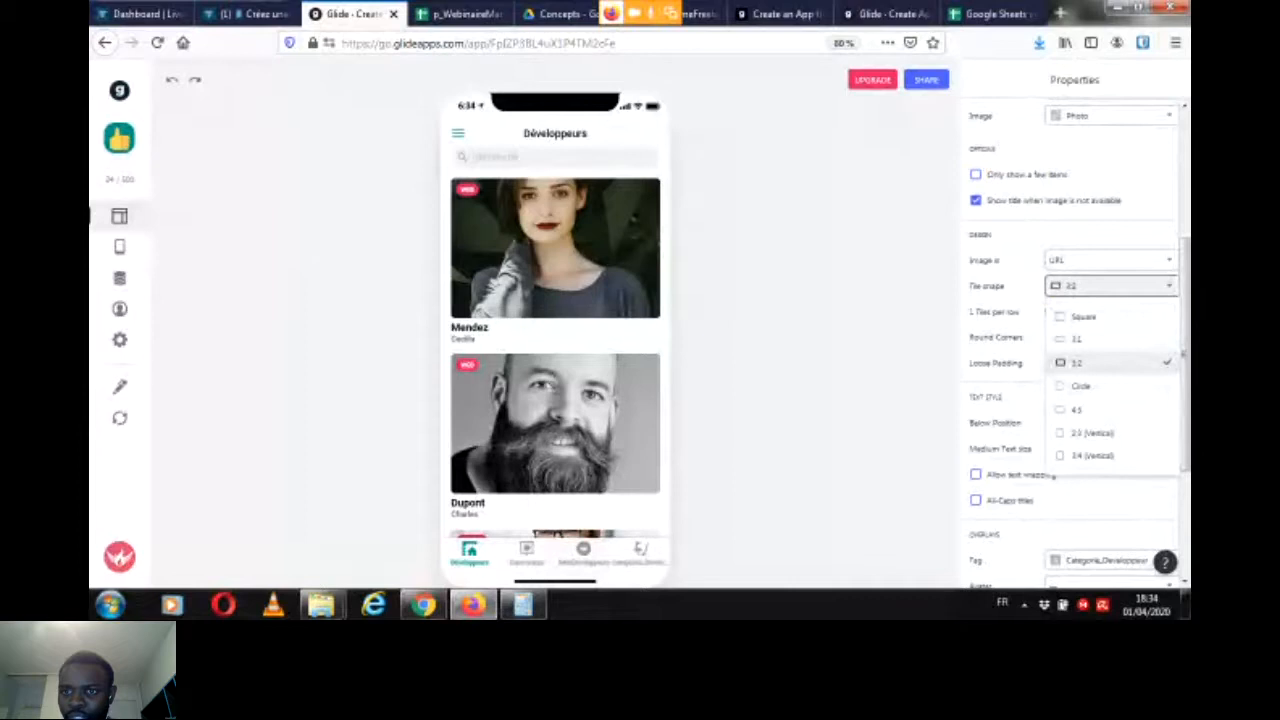
click(1078, 339)
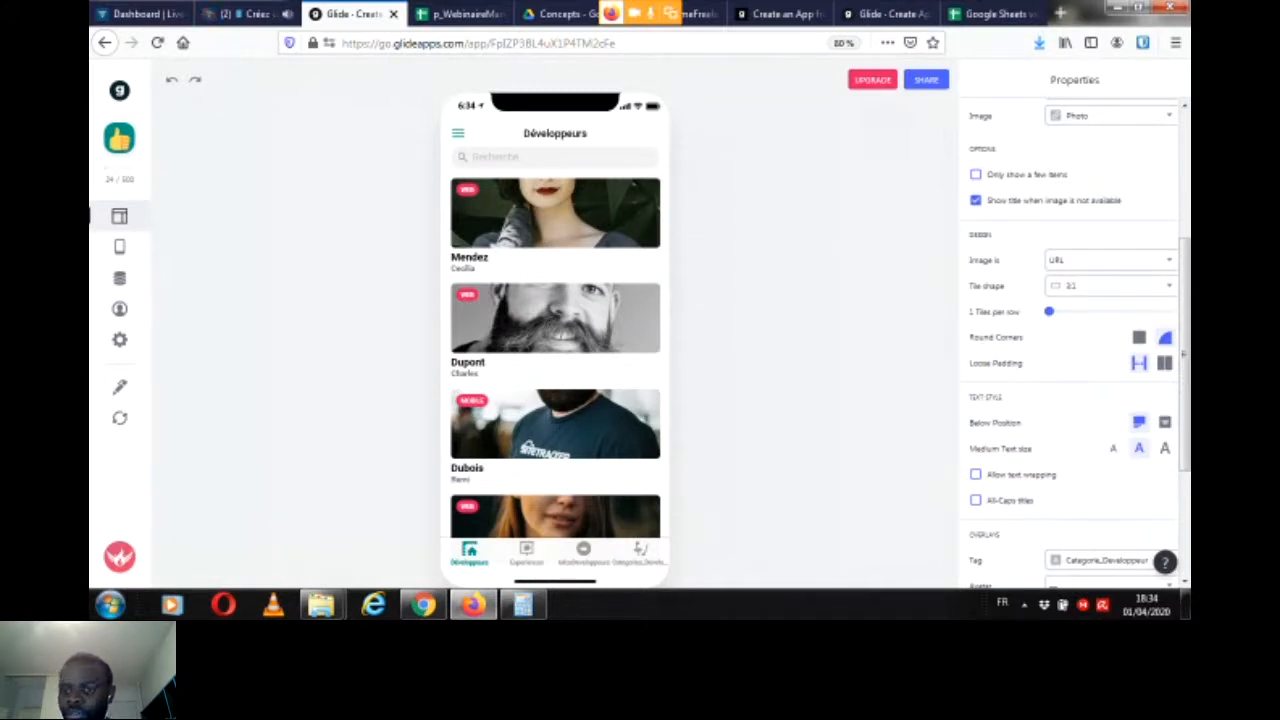
Step: Check the participants' new messages in the Livestorm webinar chat and return to the Glide editor
mouse_move(1049, 311)
mouse_down()
mouse_move(1092, 311)
mouse_move(1049, 311)
mouse_up()
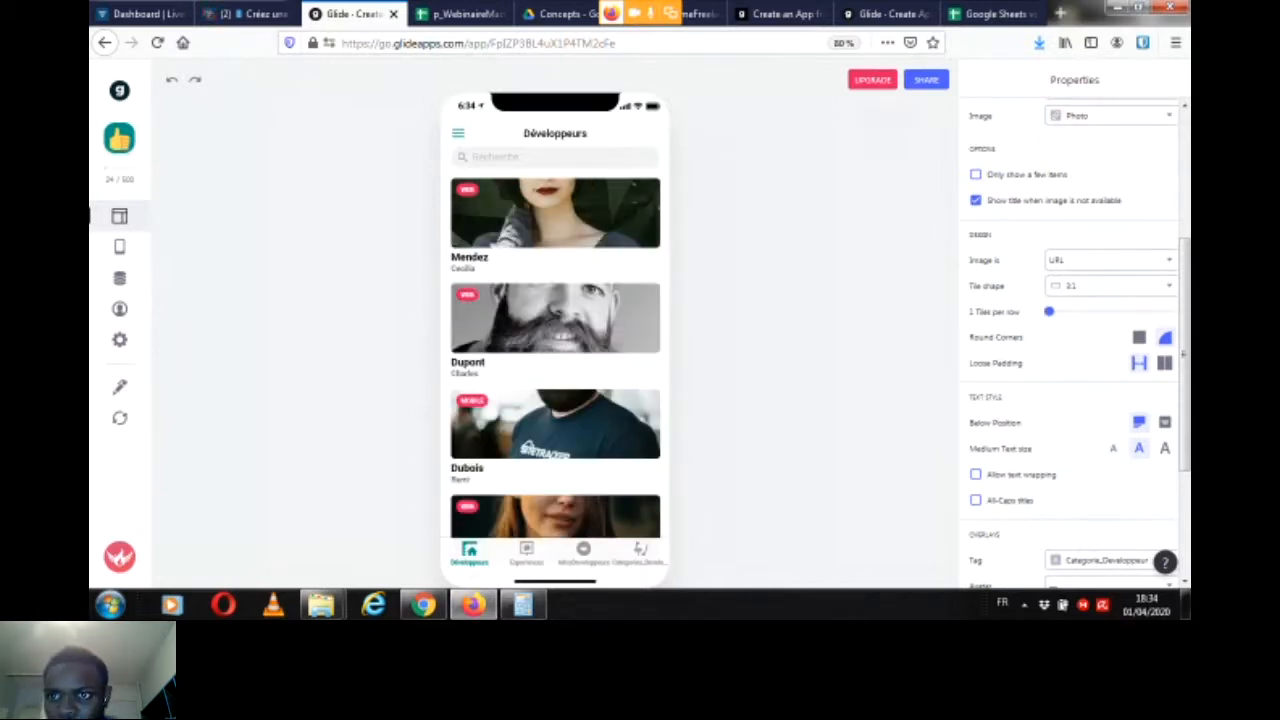
scroll(1075, 340, down, 2)
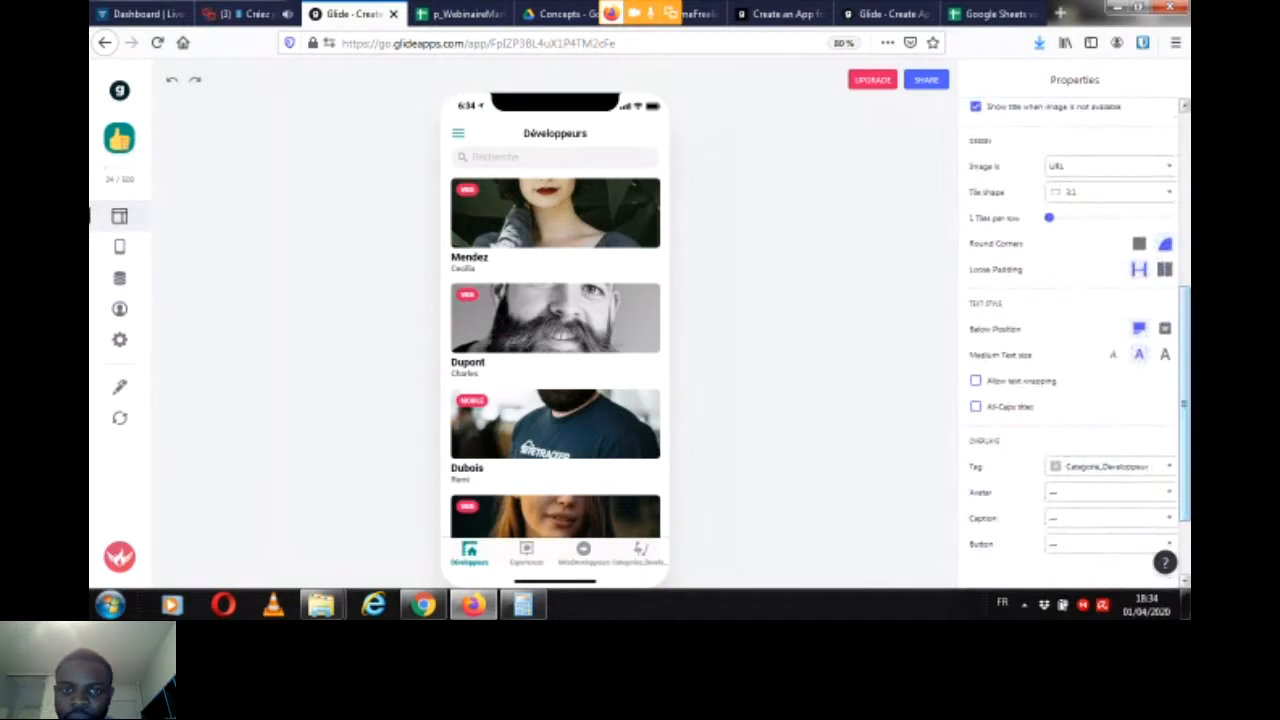
click(252, 14)
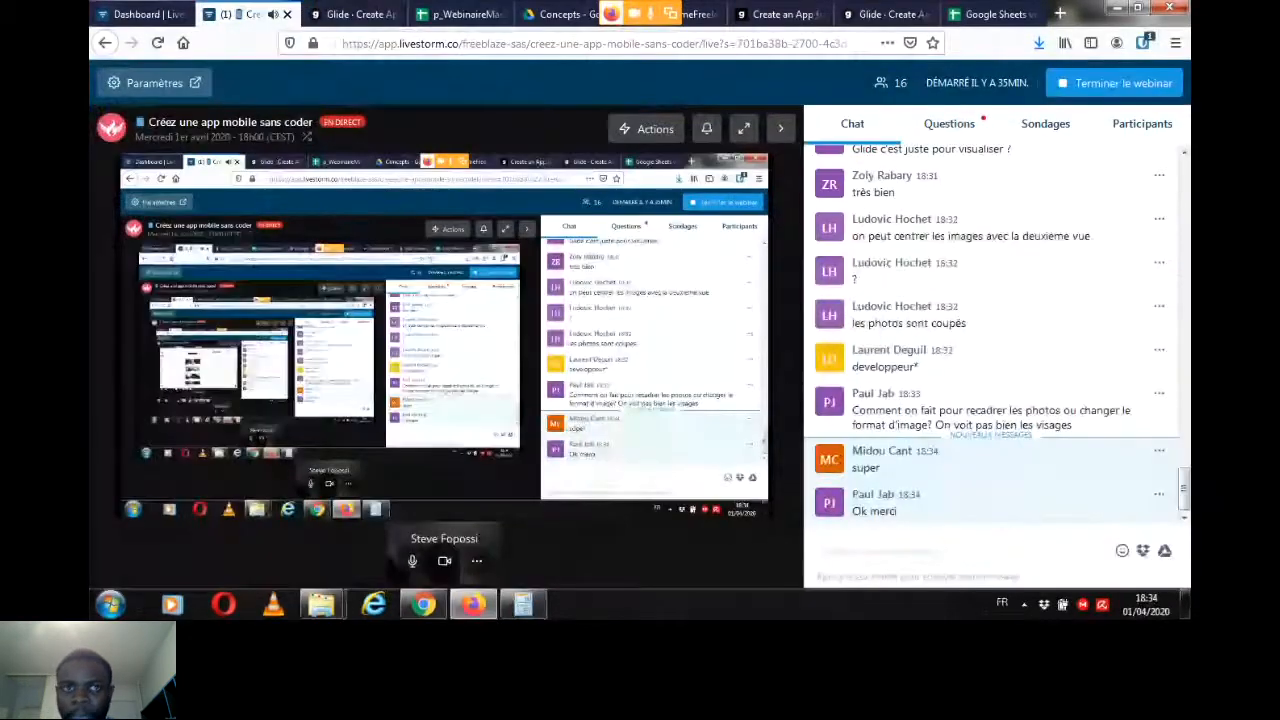
click(353, 14)
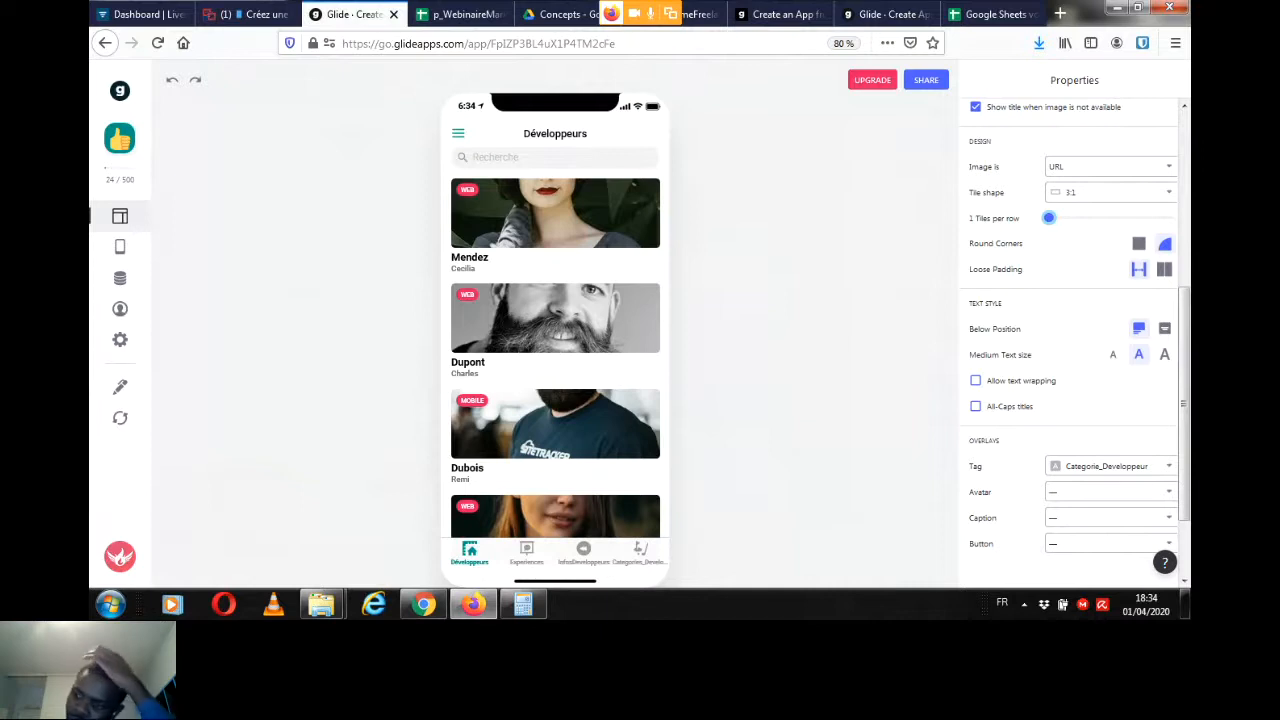
Step: Open the first developer's detail screen and look through the component types that can be added
click(514, 258)
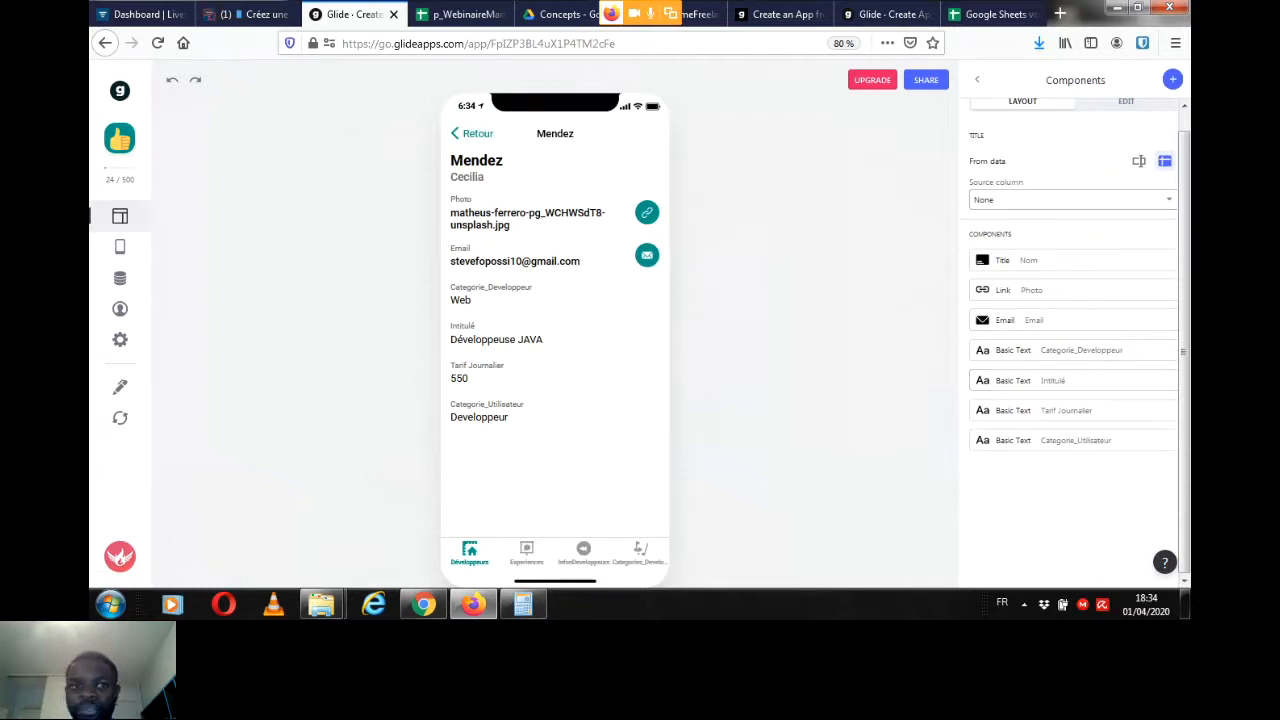
scroll(1070, 265, up, 1)
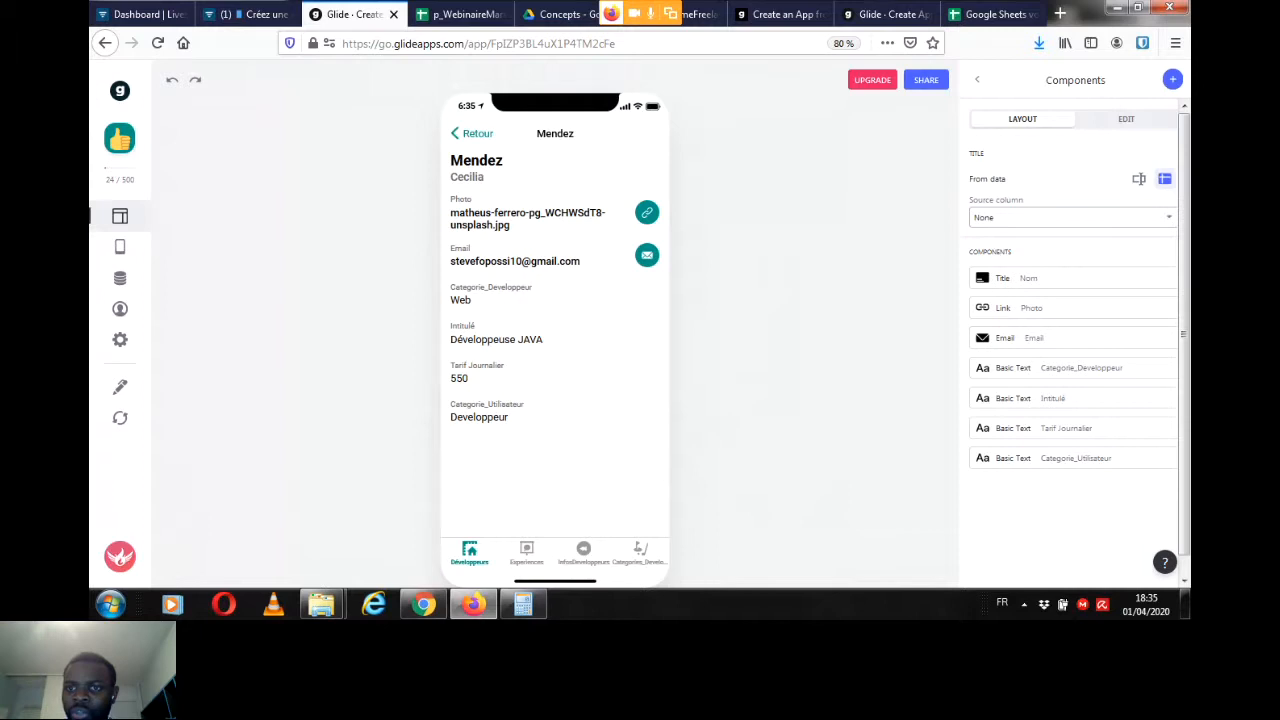
click(1173, 79)
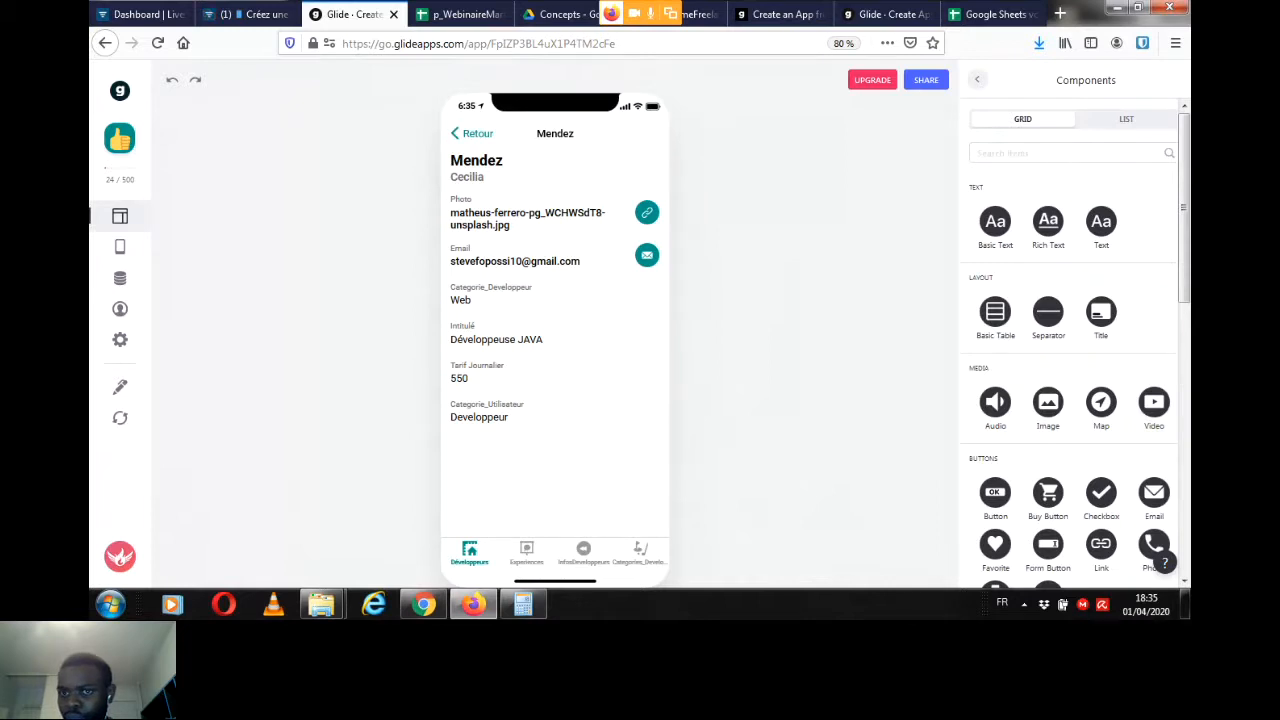
click(977, 79)
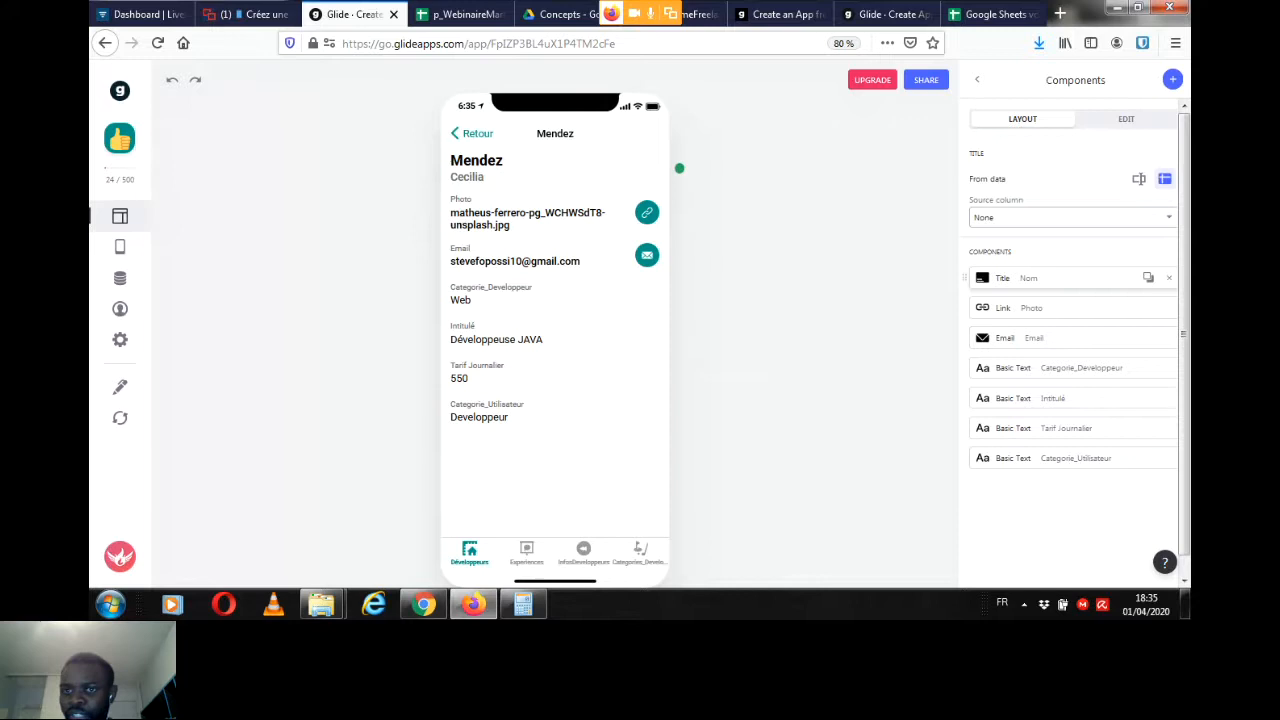
Step: Use the Photo column as the image of the Title component on the developer detail screen
click(1060, 278)
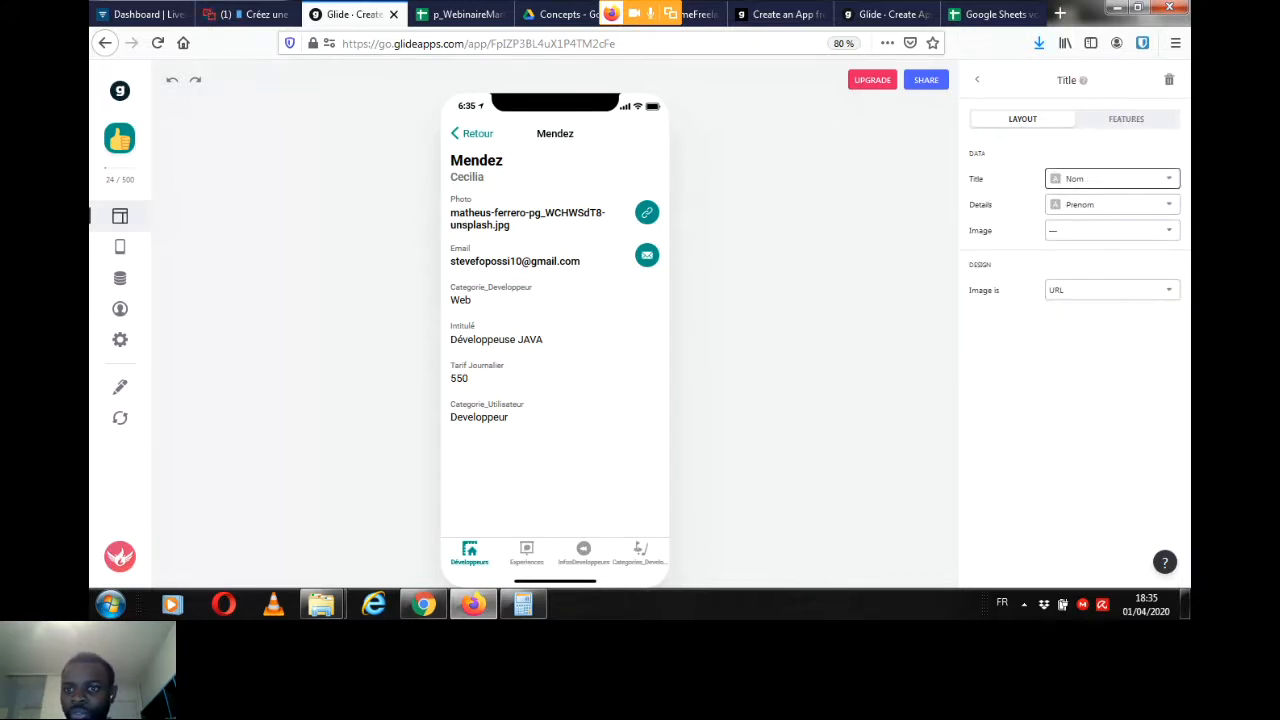
click(1110, 230)
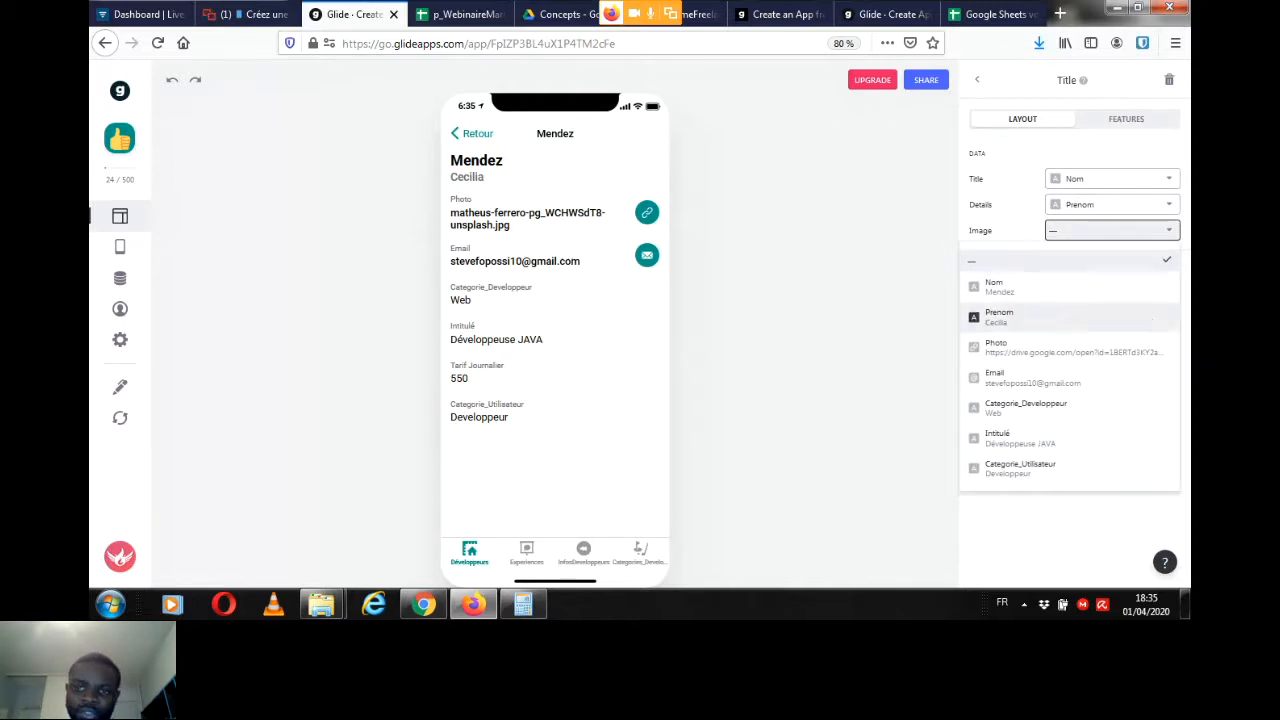
click(1000, 347)
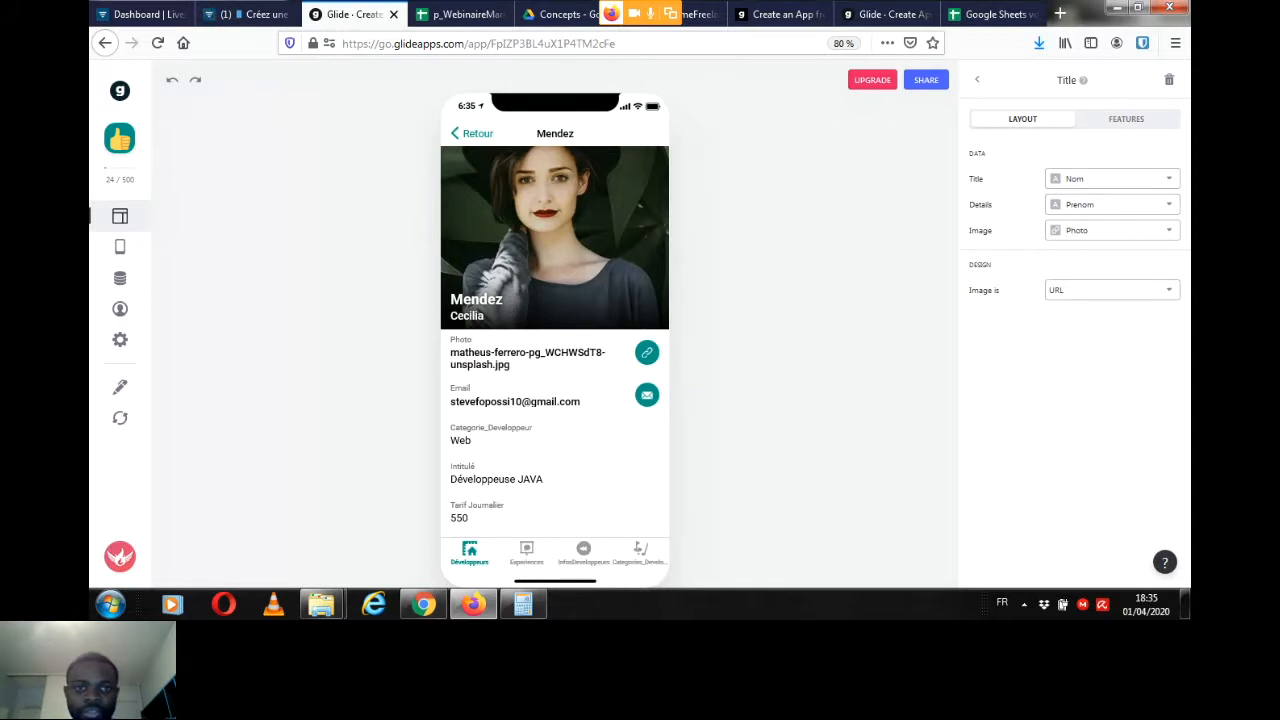
click(977, 79)
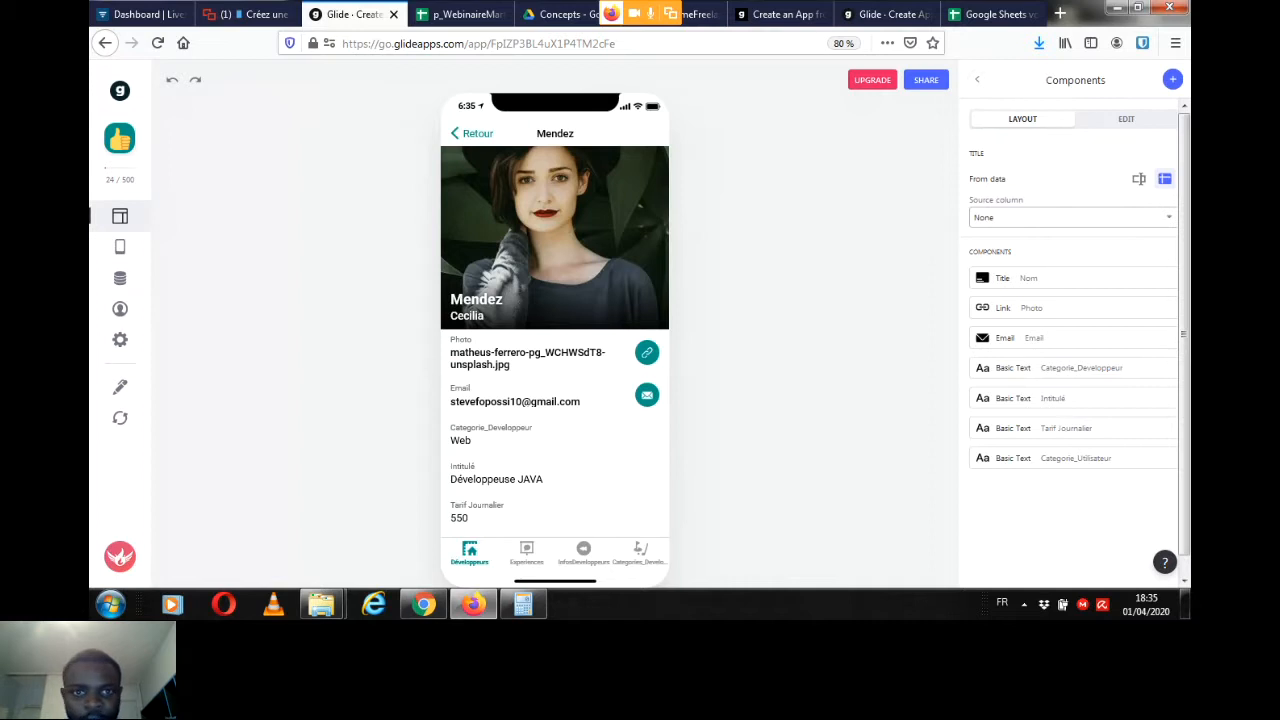
Step: Remove the Photo link and the Email components from the developer detail screen
scroll(677, 336, down, 1)
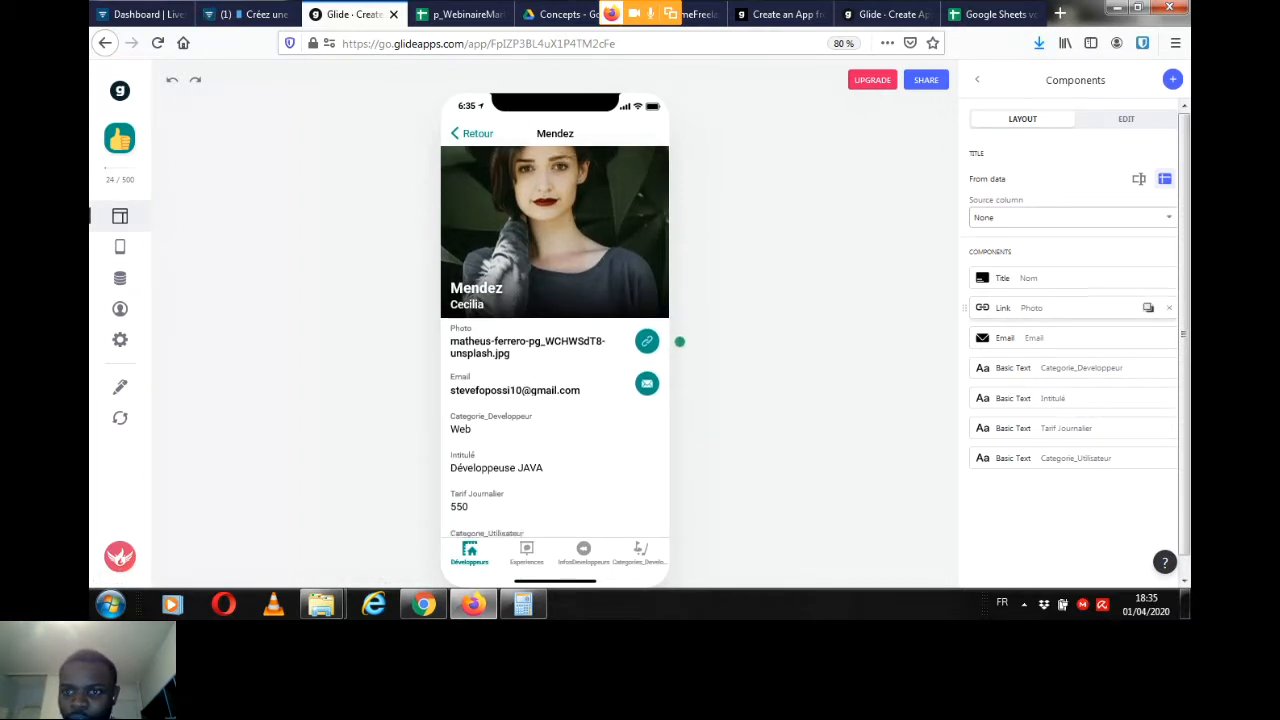
click(1169, 308)
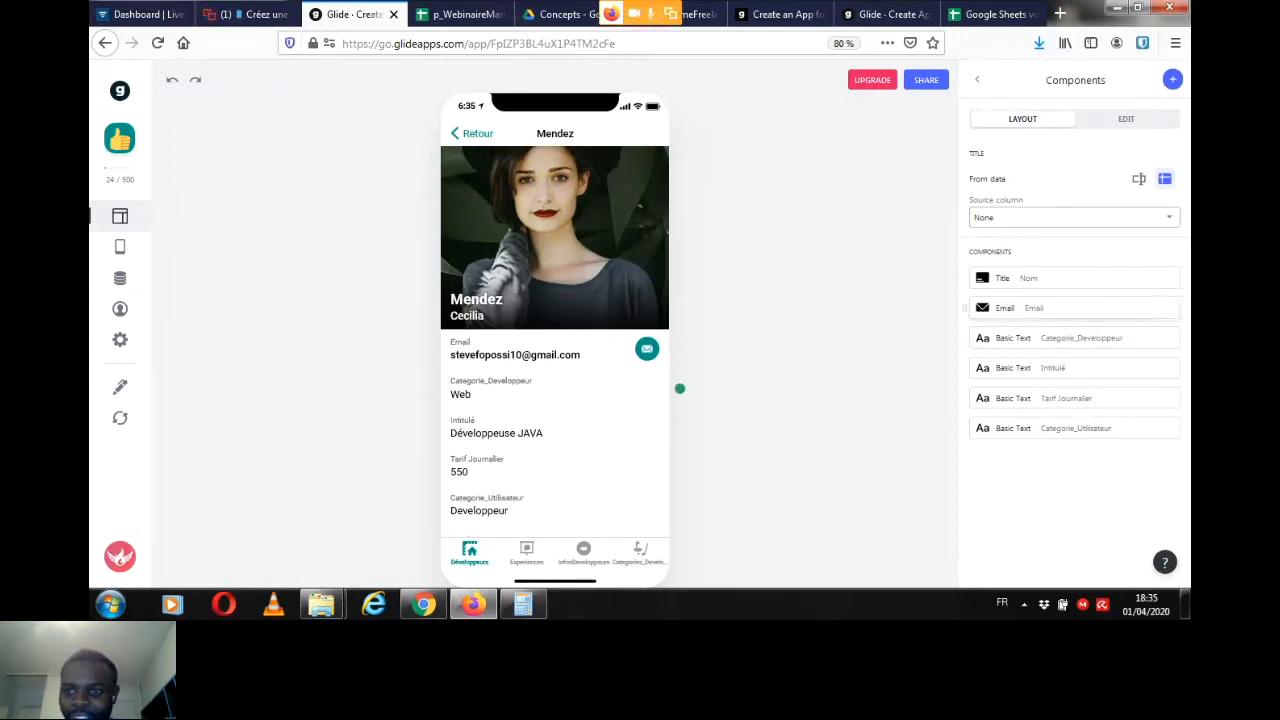
click(1169, 308)
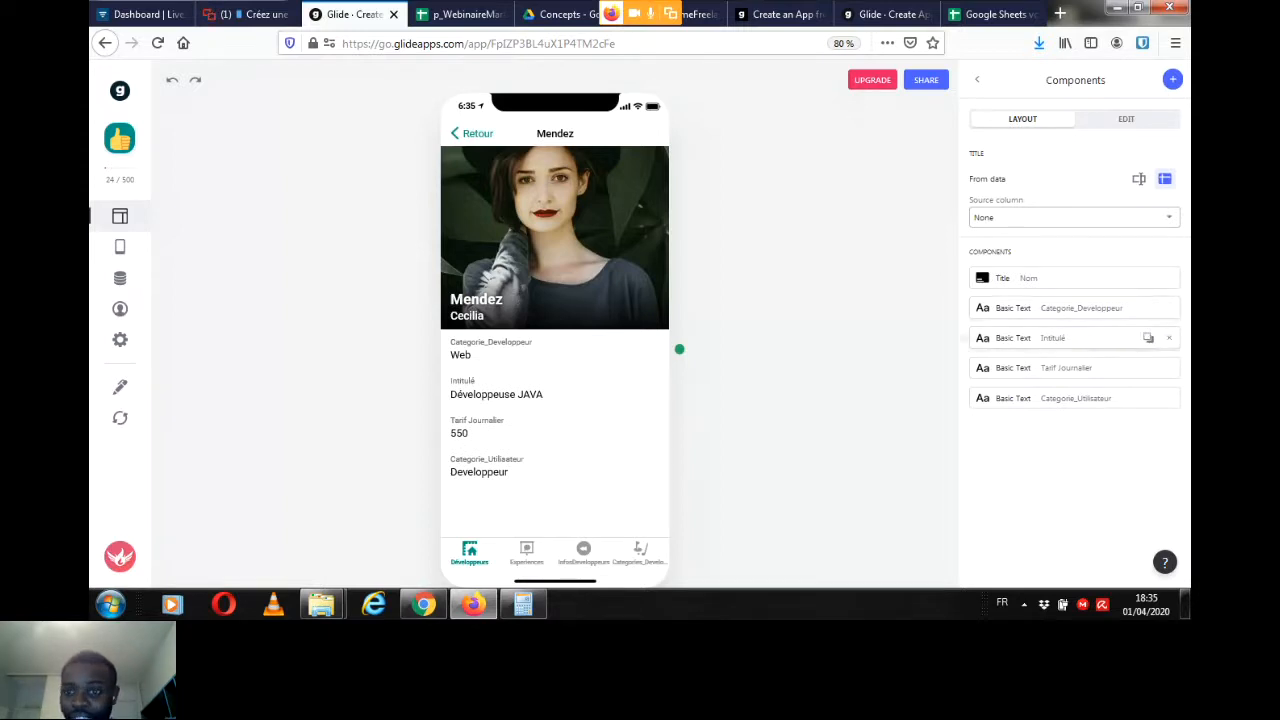
Step: Shorten the label of the Categorie_Developpeur text component to Categorie
click(1100, 338)
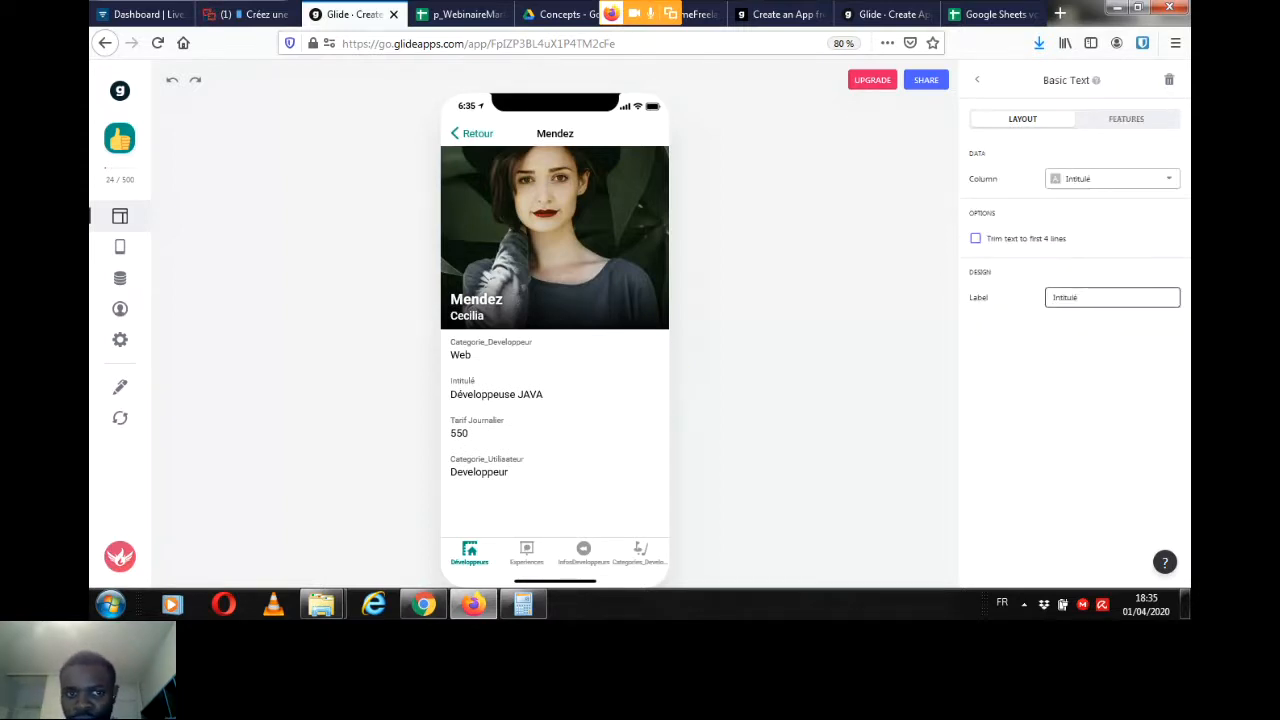
click(977, 79)
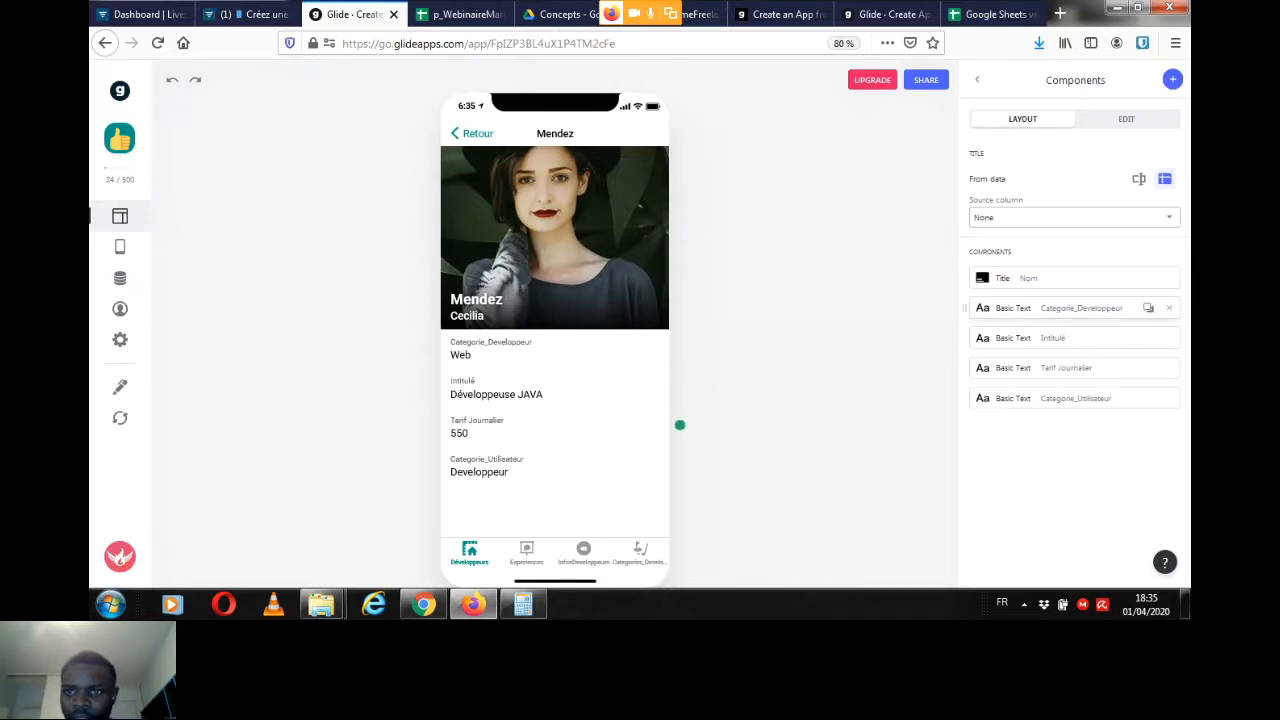
click(678, 336)
click(1137, 297)
key(BackSpace)
key(BackSpace)
key(BackSpace)
key(BackSpace)
key(BackSpace)
key(BackSpace)
key(BackSpace)
key(BackSpace)
key(BackSpace)
key(BackSpace)
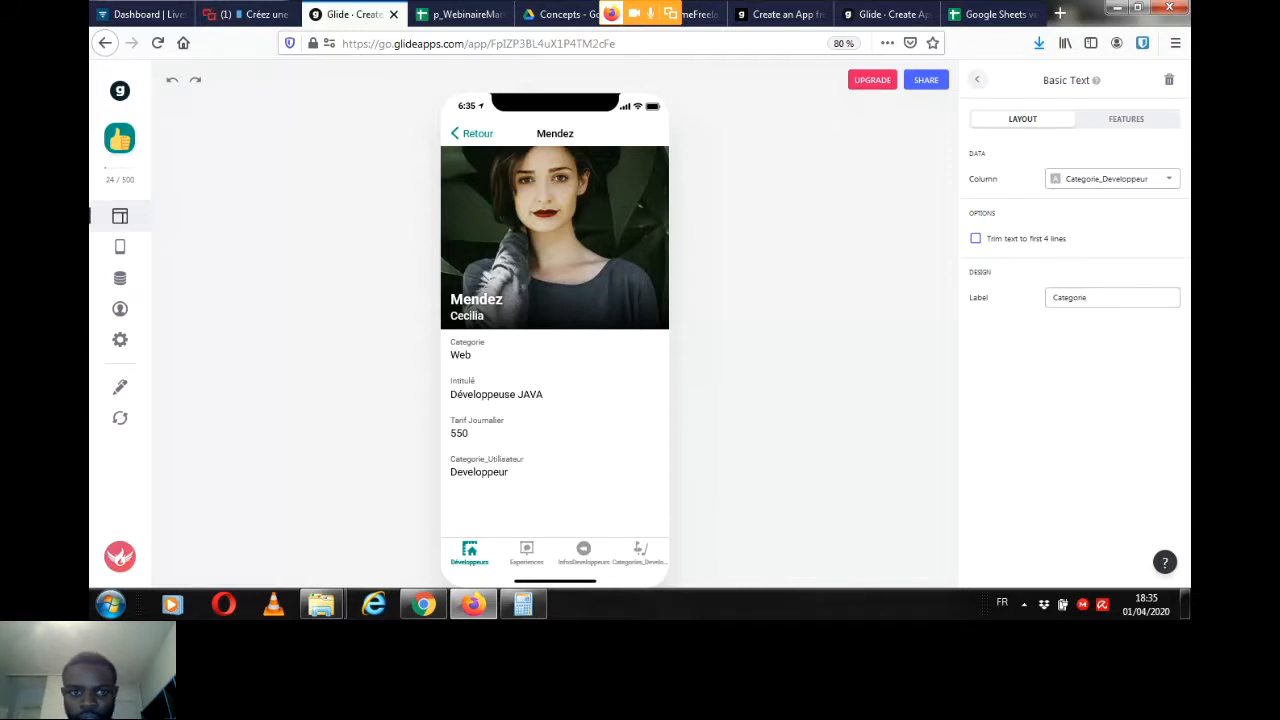
Step: Set the daily rate component's label to "Tarif Journalier (euros)" and remove the Categorie_Utilisateur component from the detail screen
click(977, 80)
click(1148, 367)
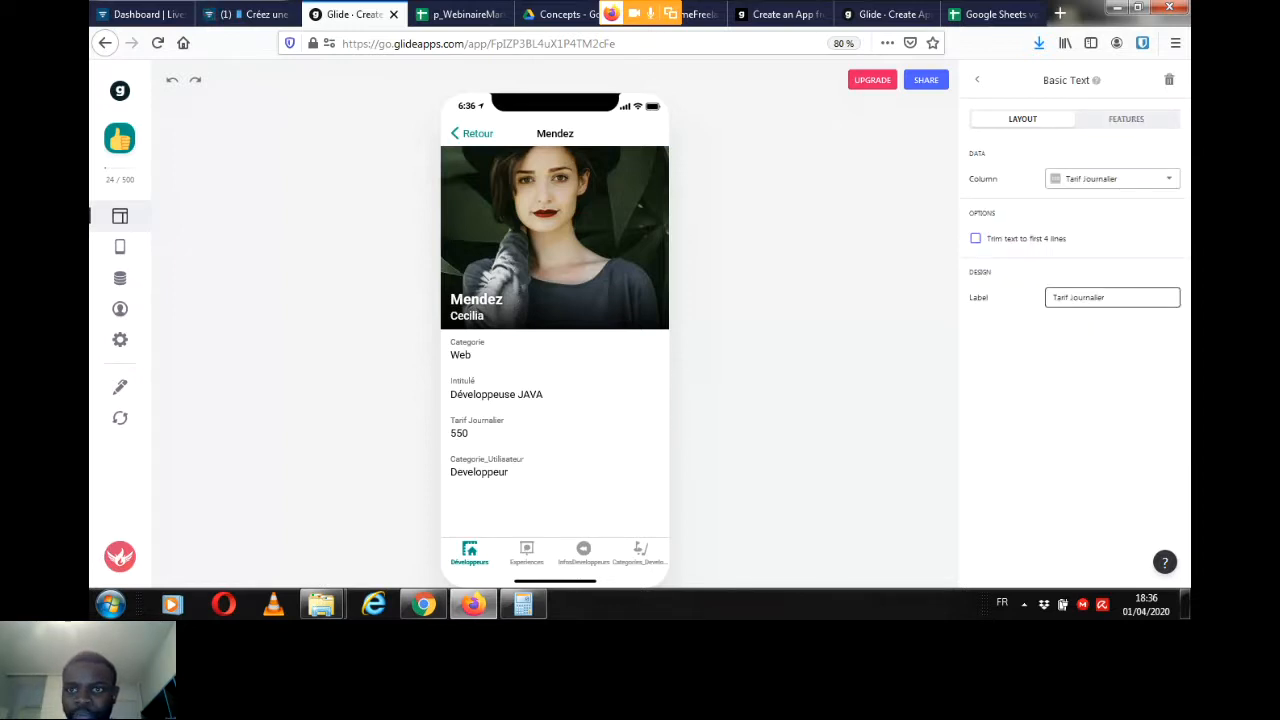
text(()
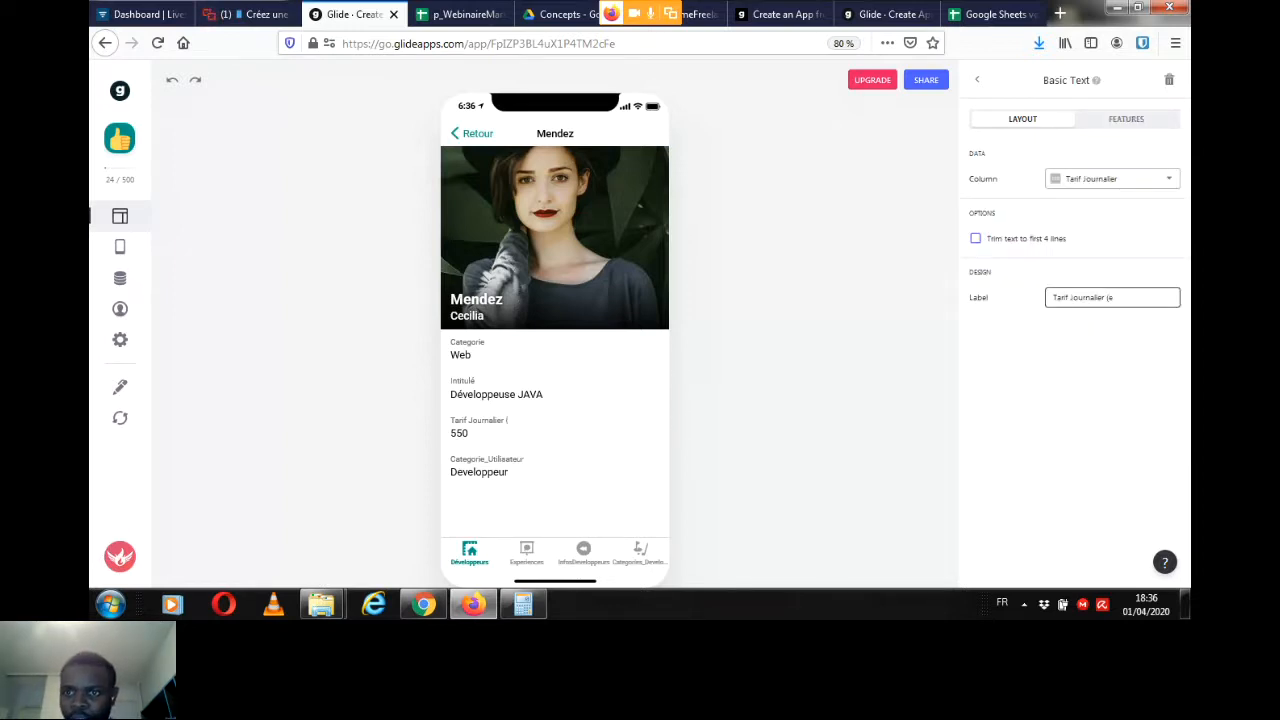
text(euros))
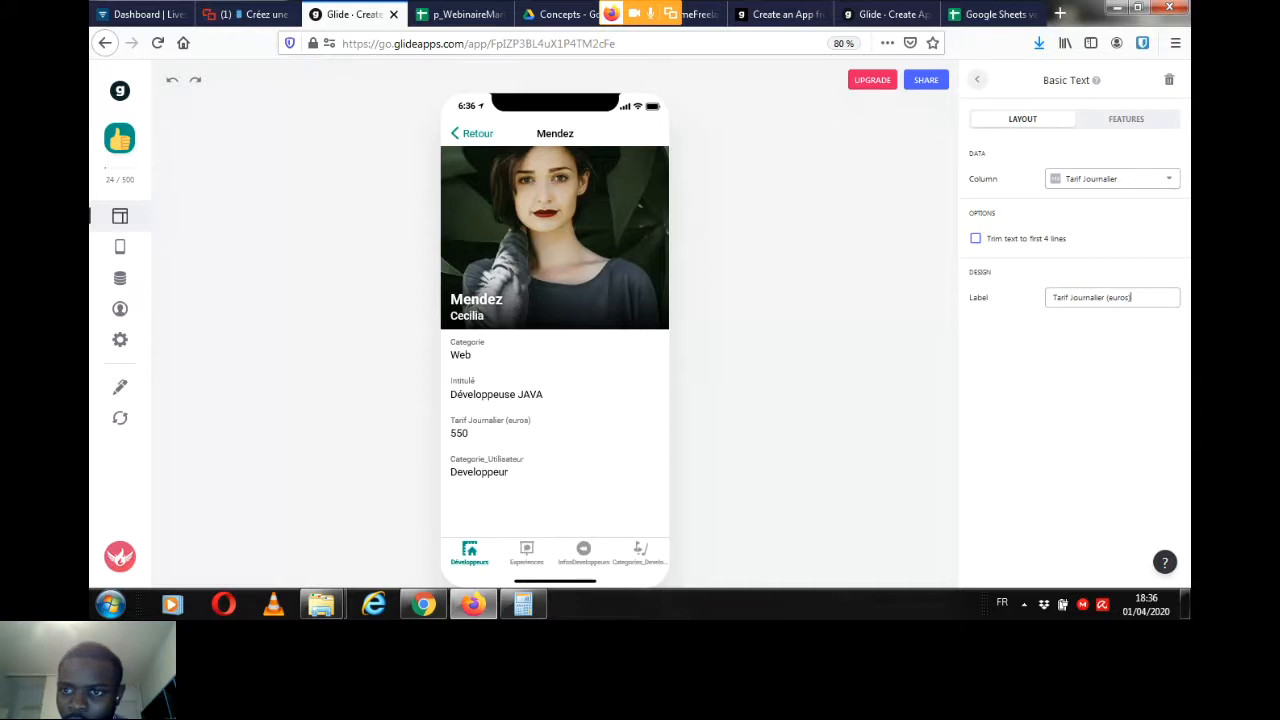
click(977, 79)
click(1169, 398)
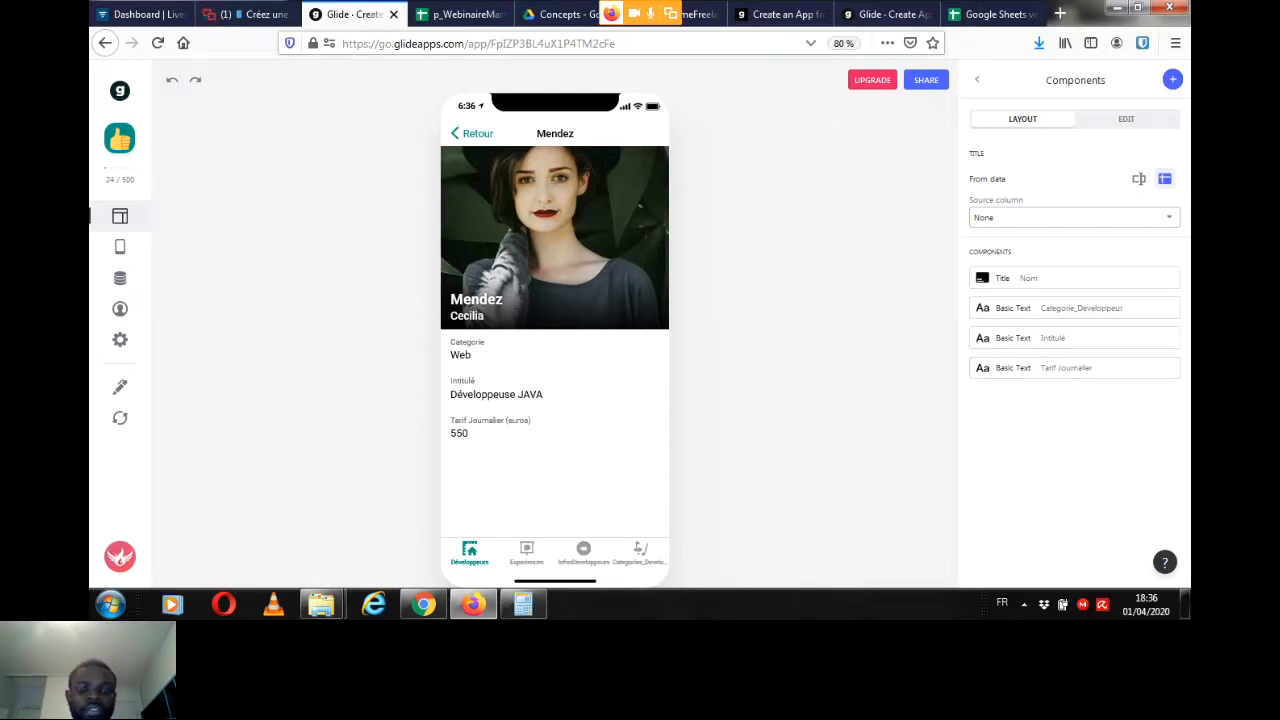
Step: Switch to the Livestorm webinar and read the questions asked by the participants
click(250, 14)
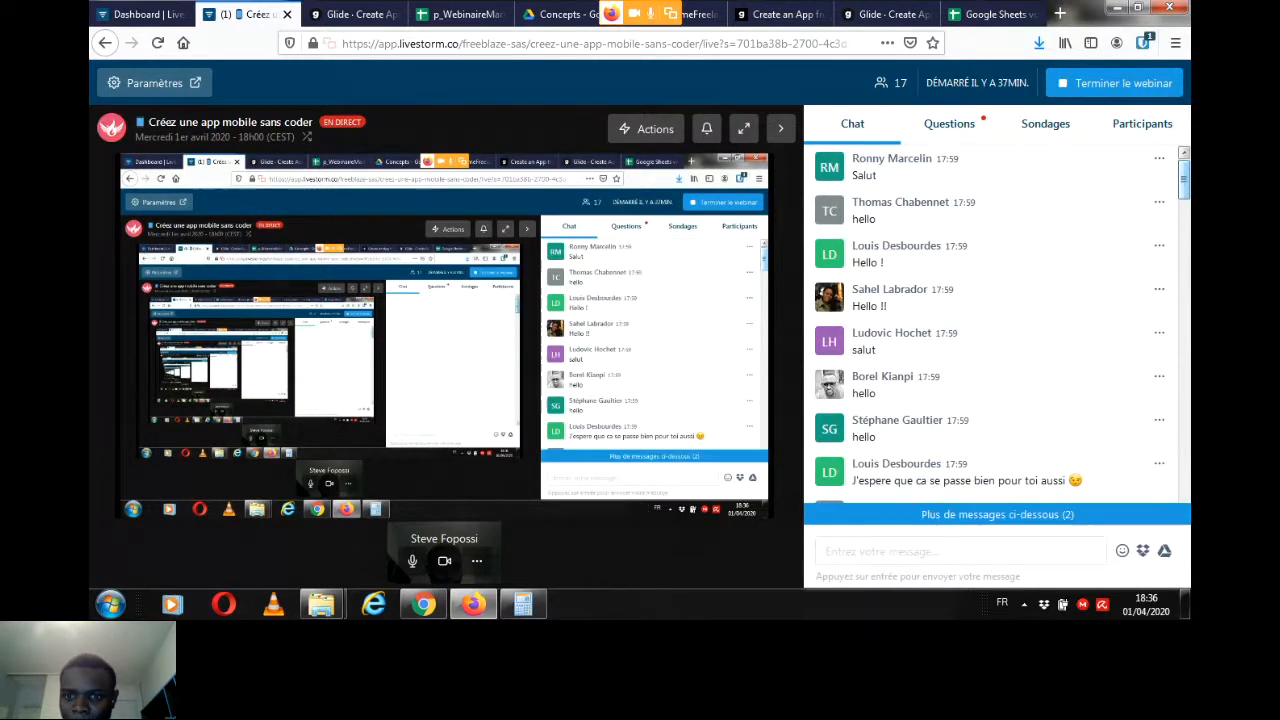
click(949, 124)
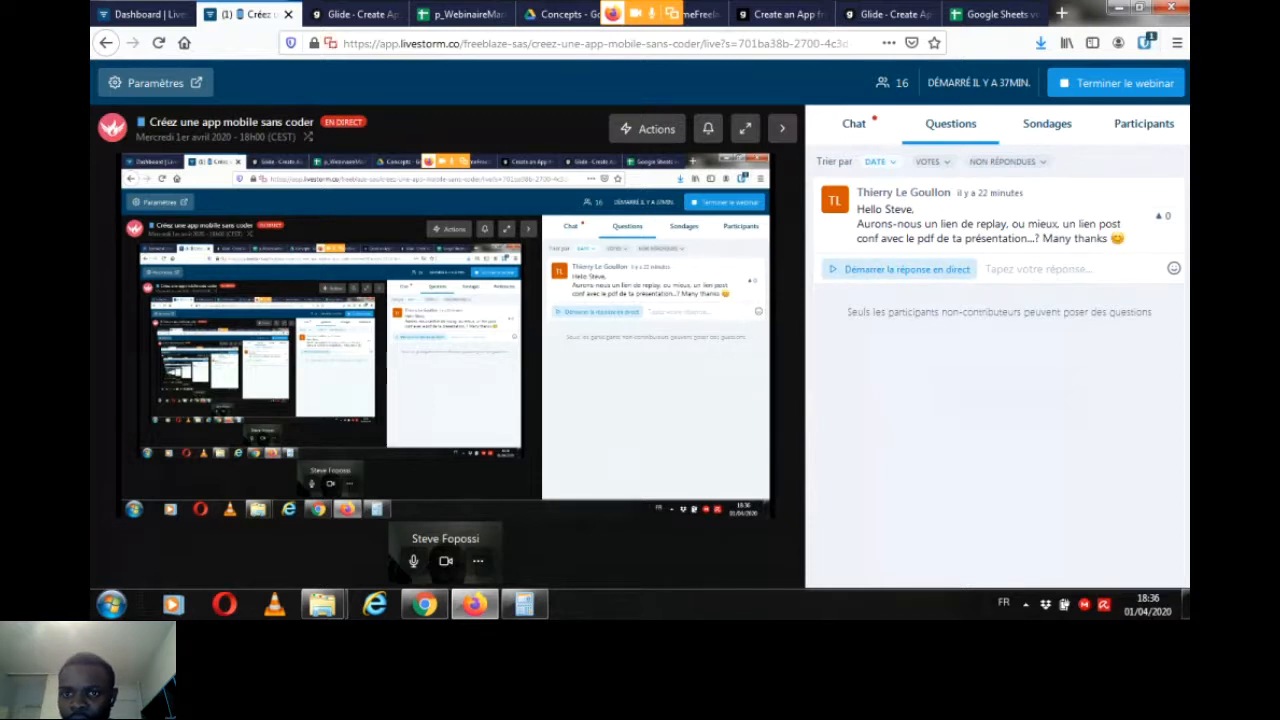
Step: Start the live answer to the participant's question about the replay link, open the webinar chat and move the answer banner below the video
click(899, 269)
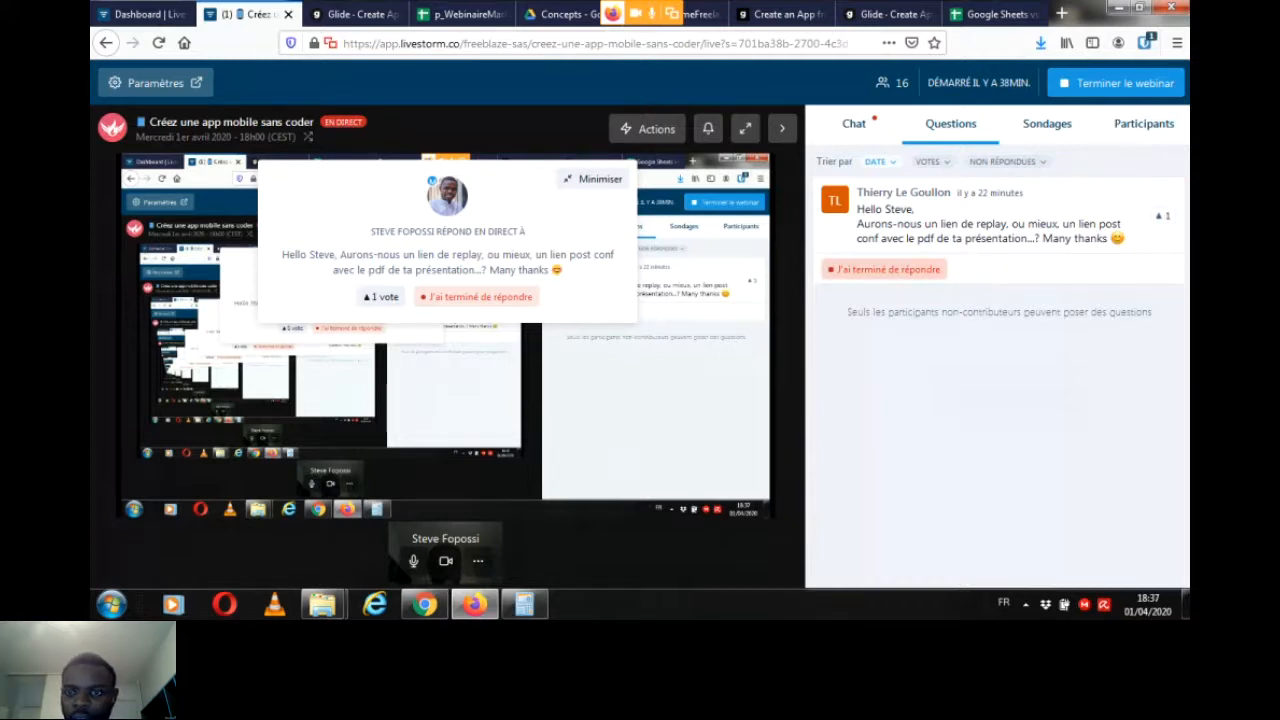
click(854, 124)
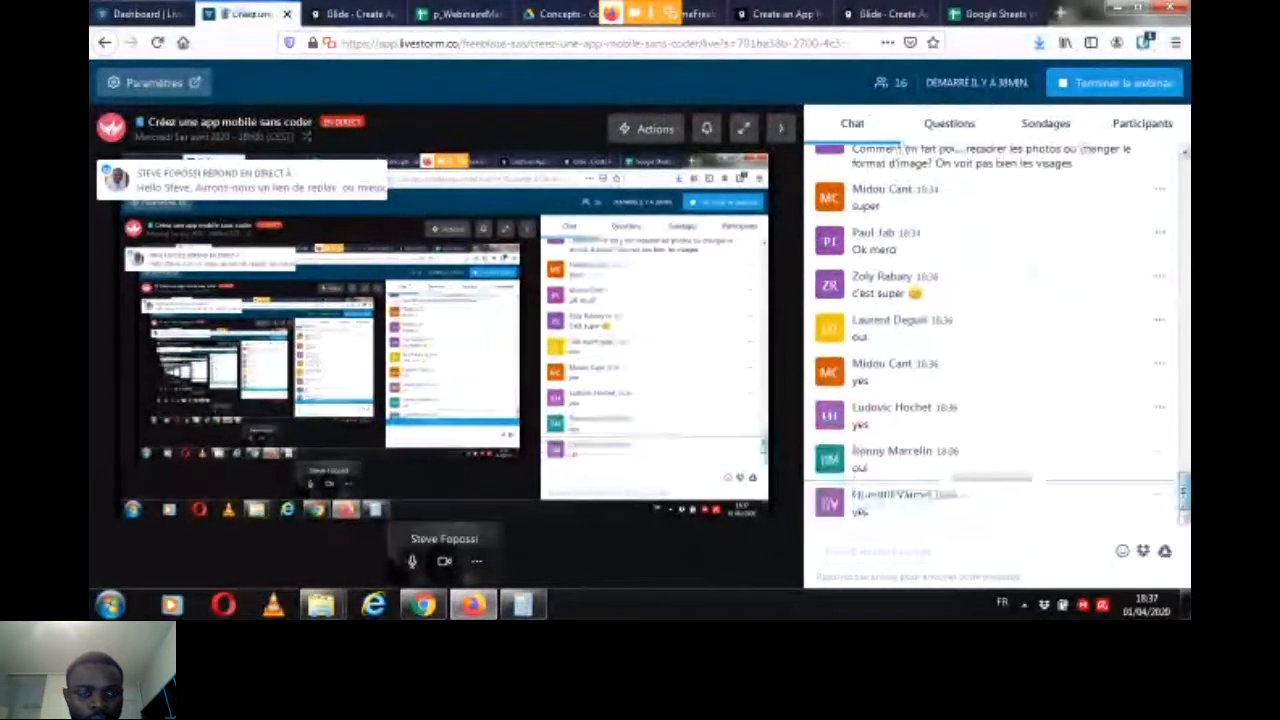
click(950, 551)
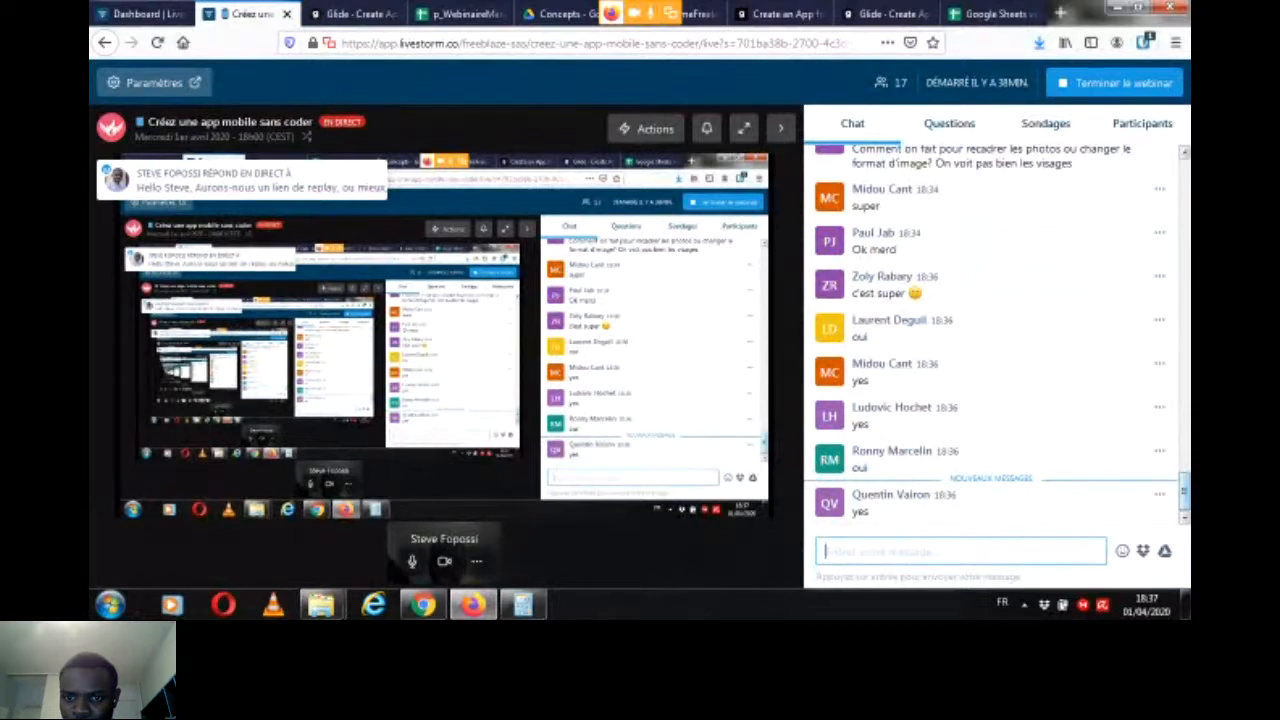
drag(242, 180, 650, 561)
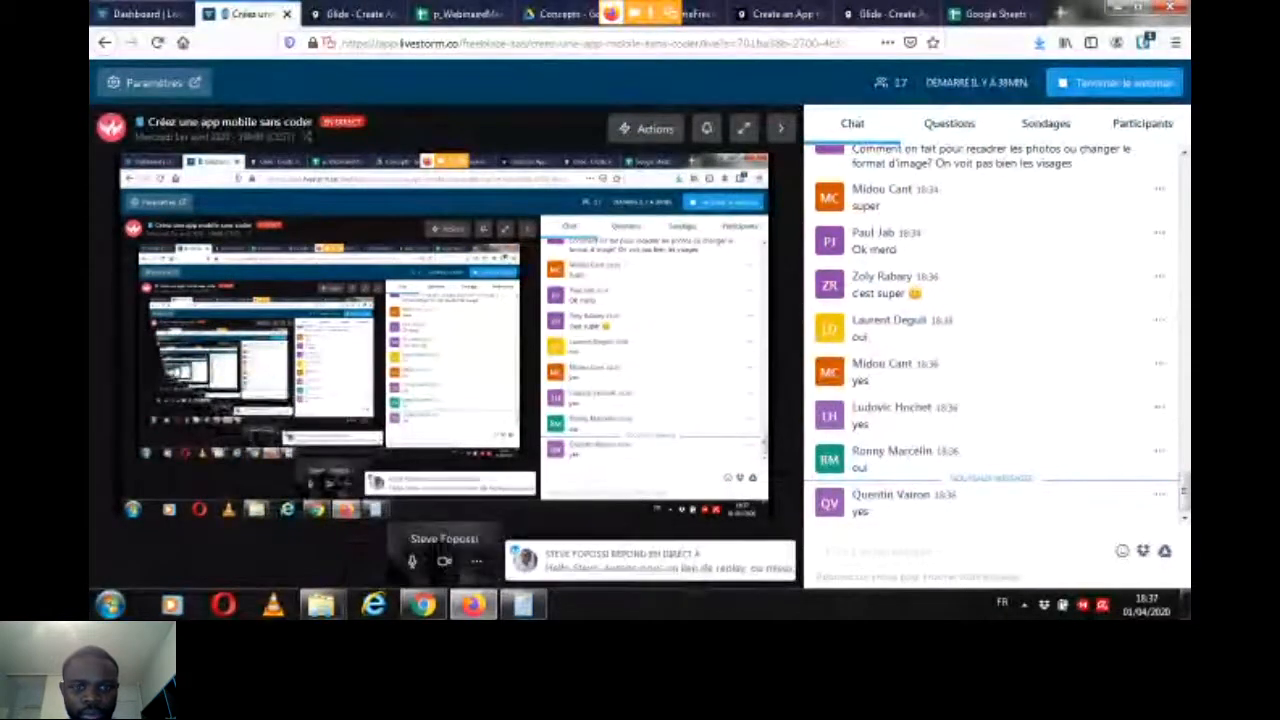
Step: Look through the webinar chat history and check the data architecture diagram in the contenuMarketplace document
scroll(995, 335, up, 5)
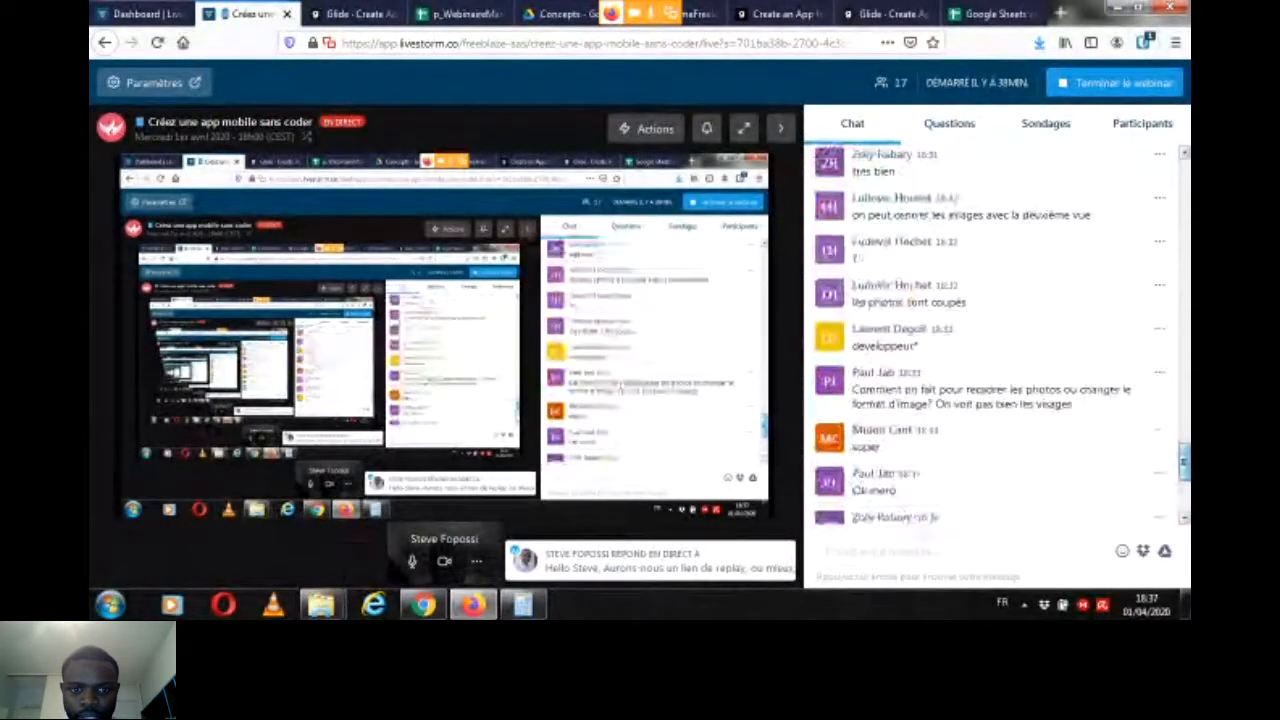
scroll(995, 335, down, 3)
scroll(995, 335, up, 4)
scroll(995, 335, up, 10)
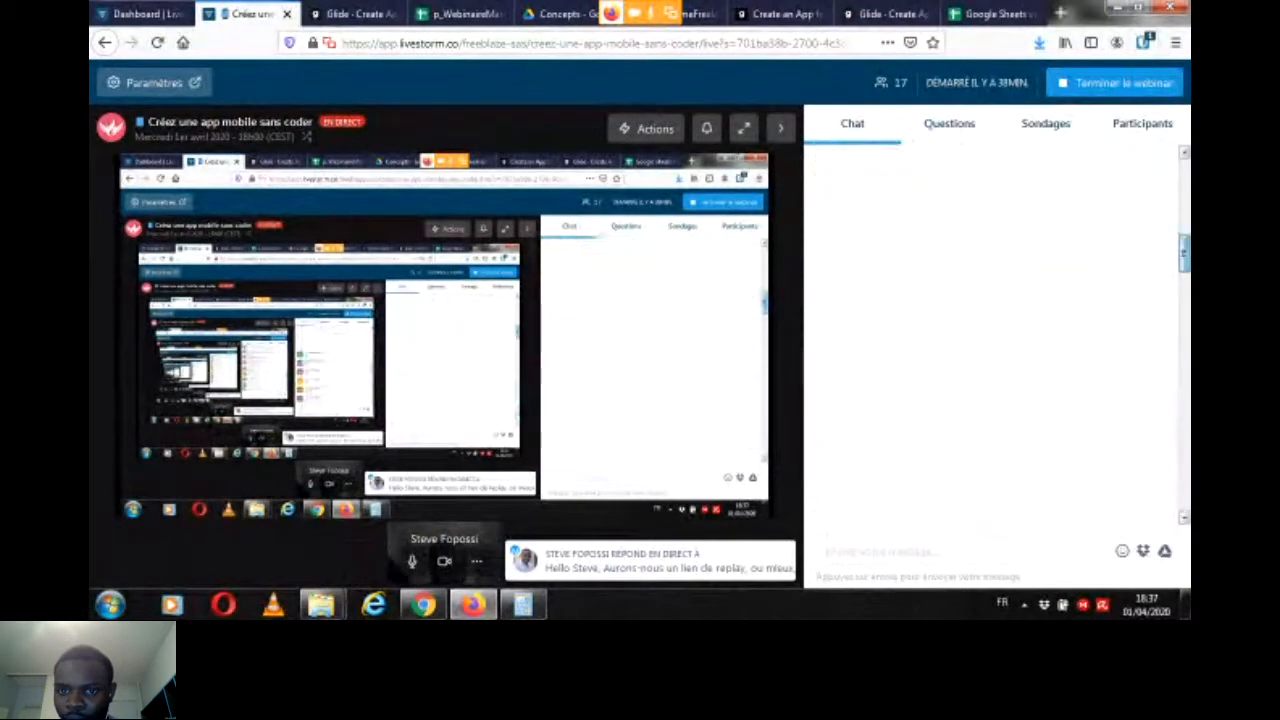
drag(1184, 252, 1184, 187)
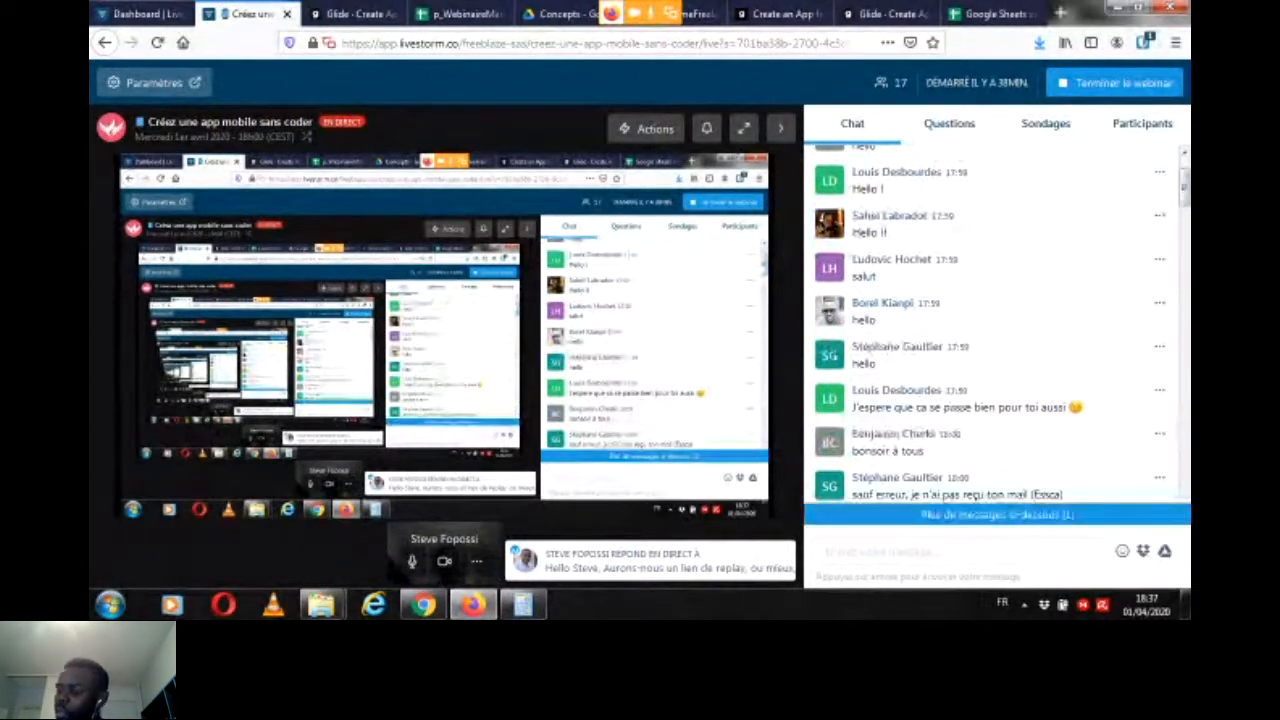
drag(1184, 187, 1184, 492)
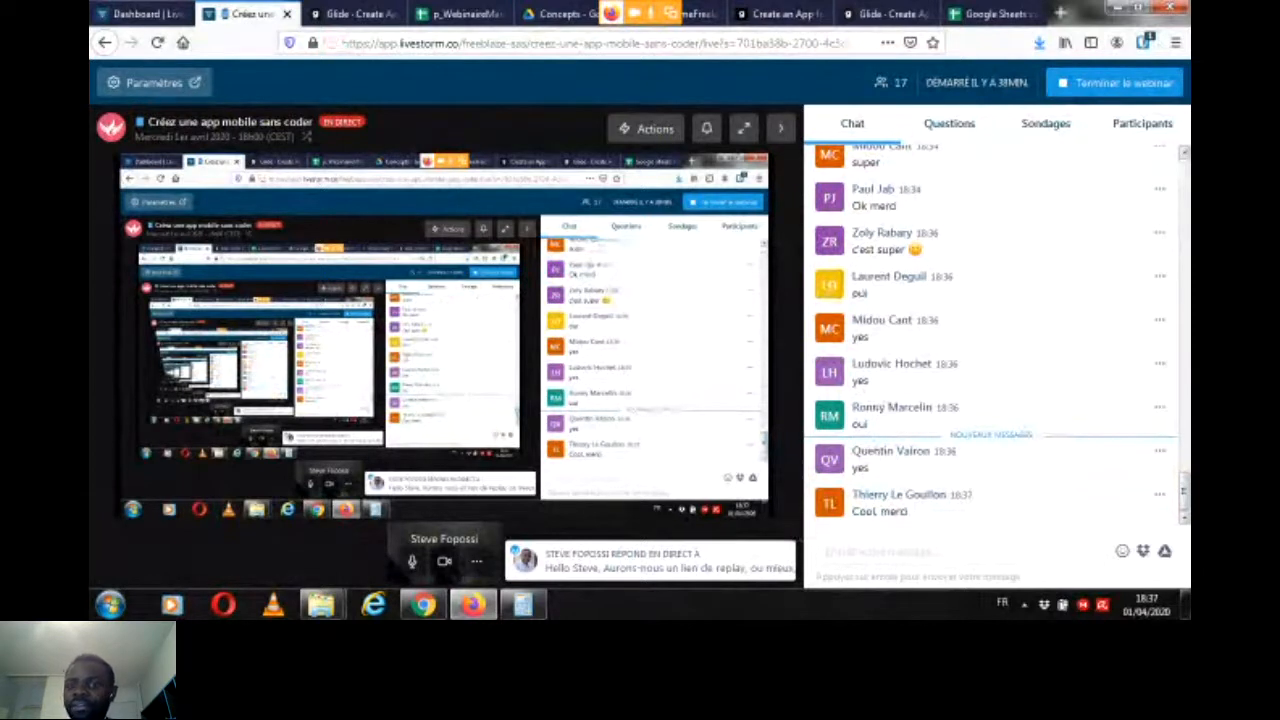
click(562, 14)
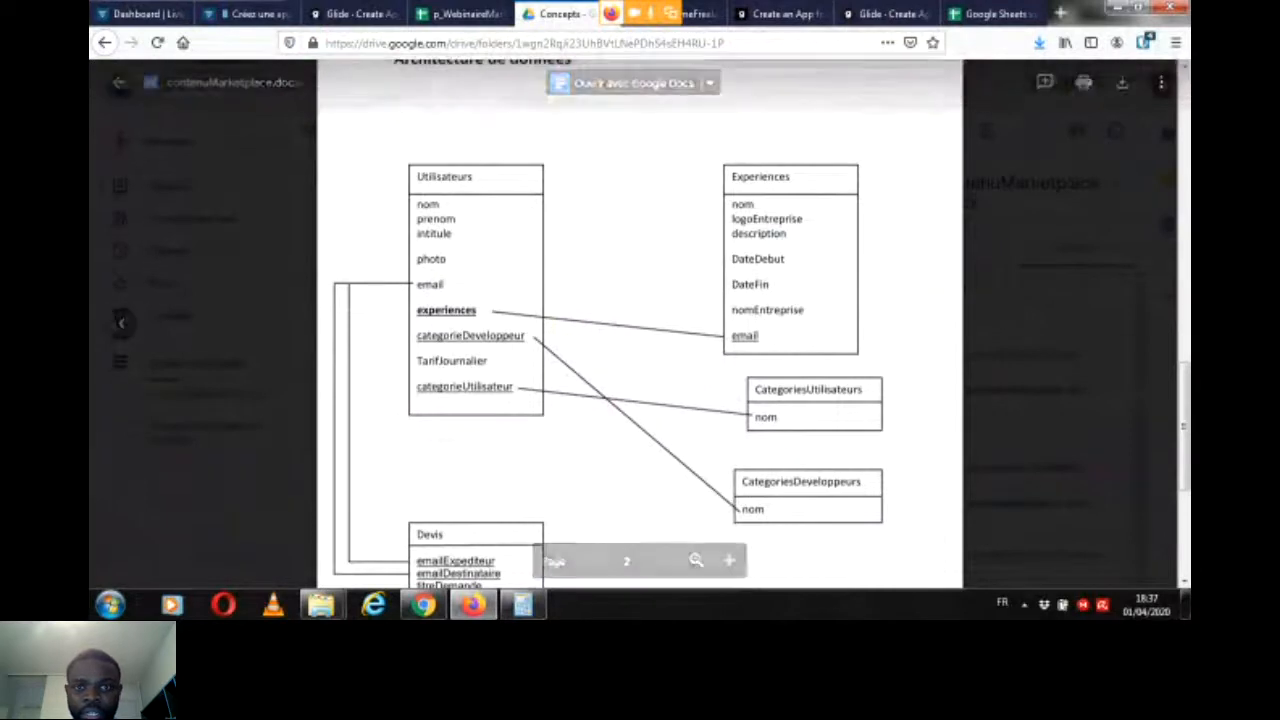
click(250, 14)
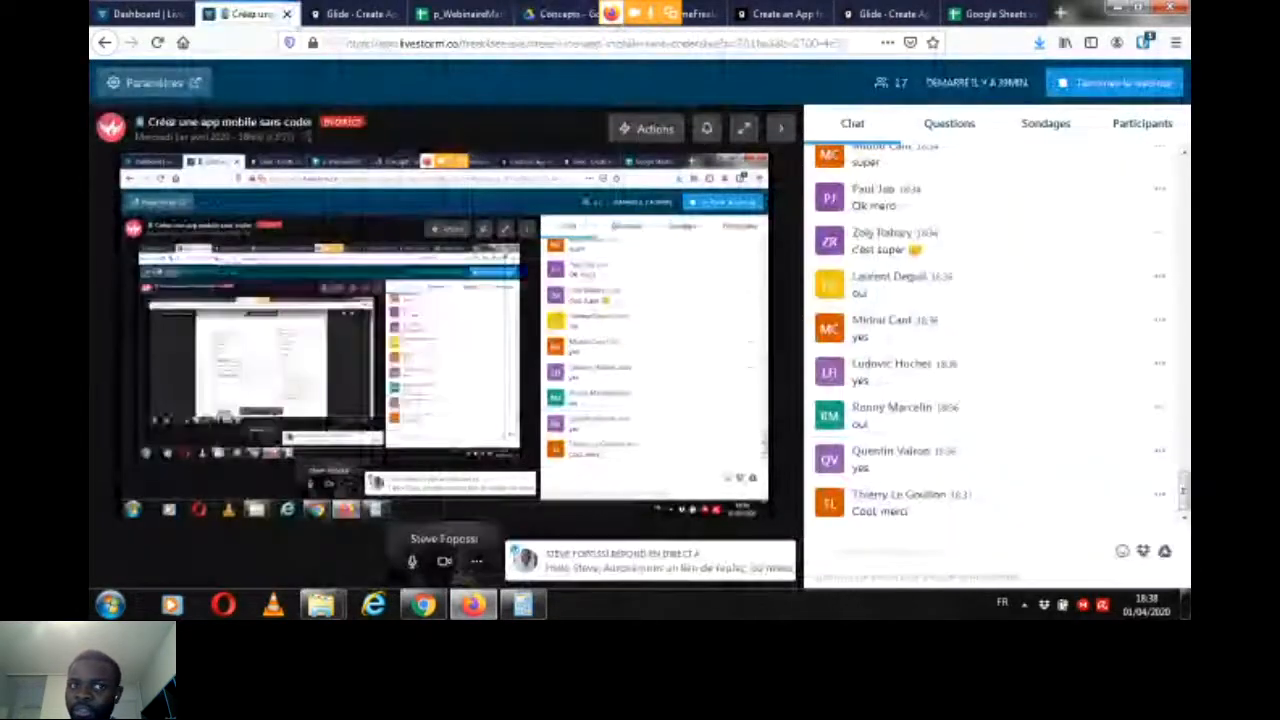
Step: Switch to Glide and add a column labelled "experiences" of type Relation to the Utilisateurs table
click(352, 14)
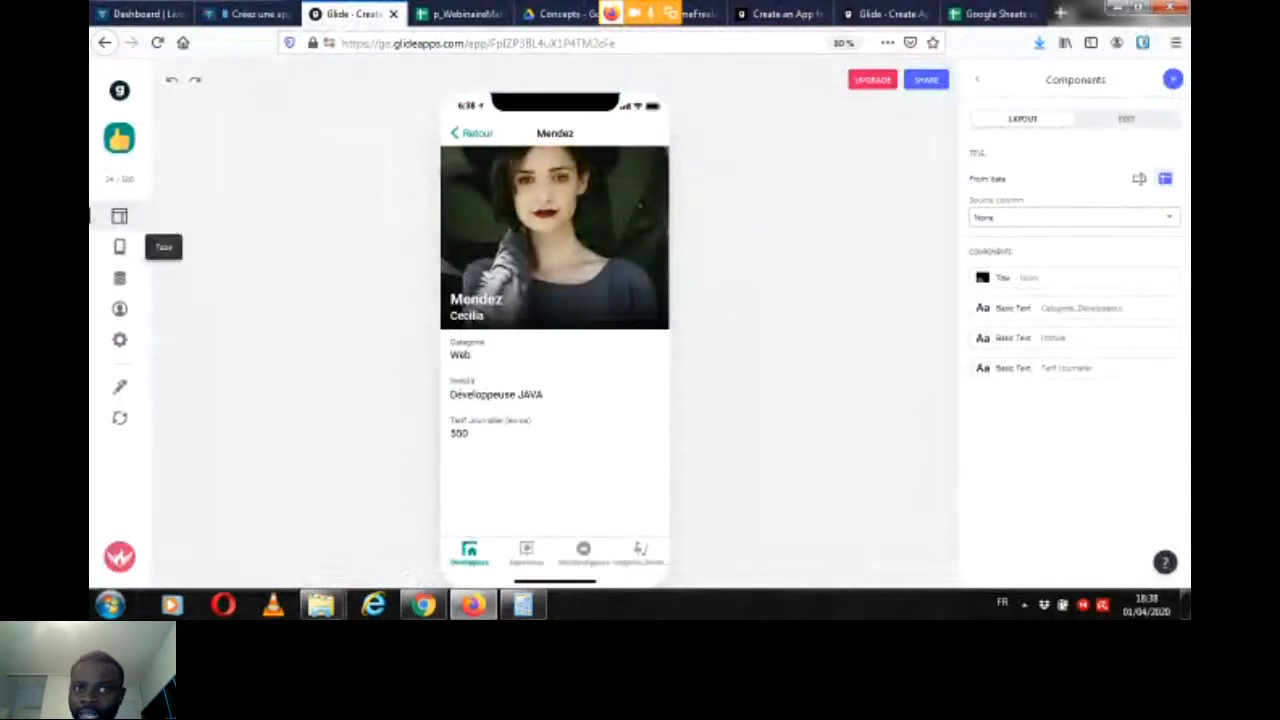
click(119, 278)
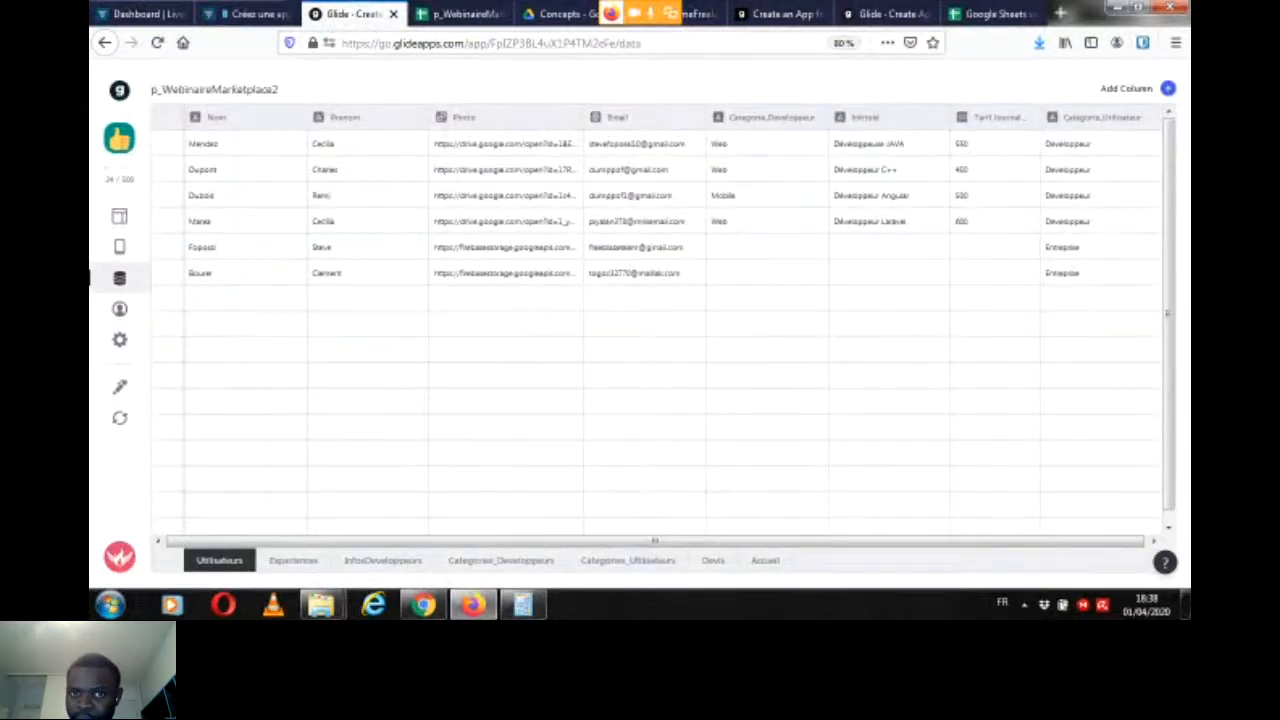
click(1168, 89)
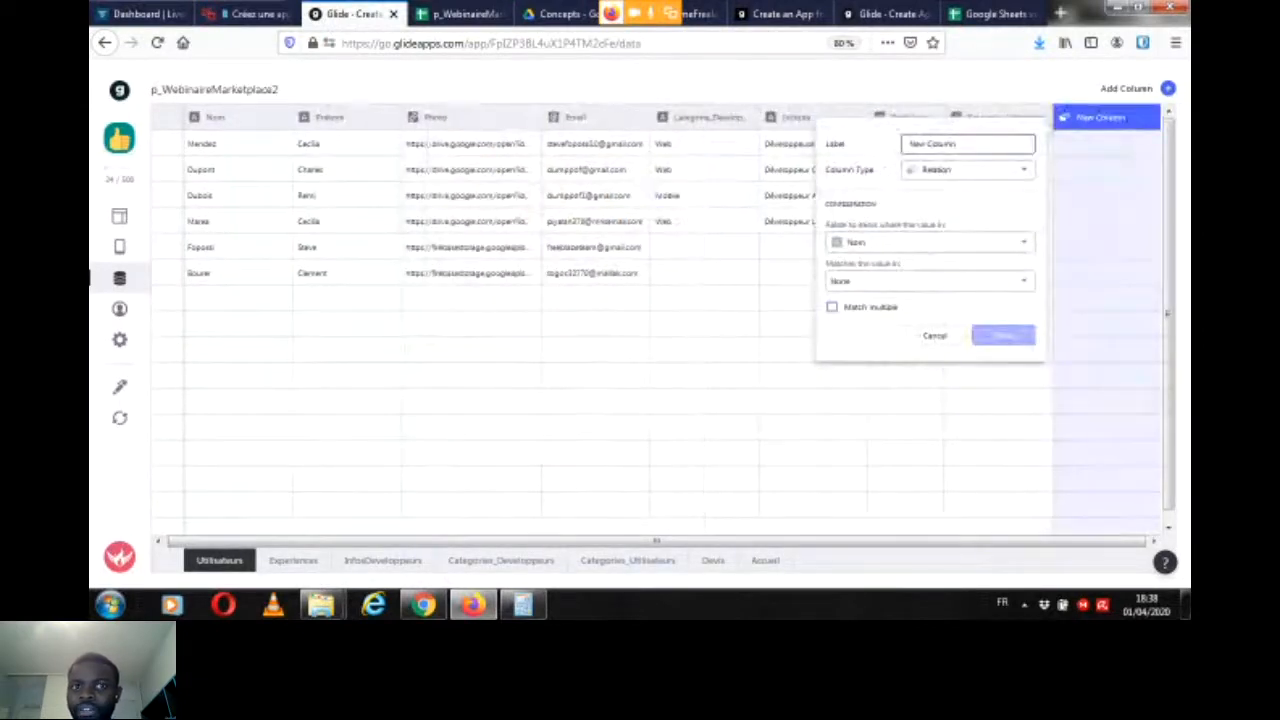
drag(958, 144, 908, 144)
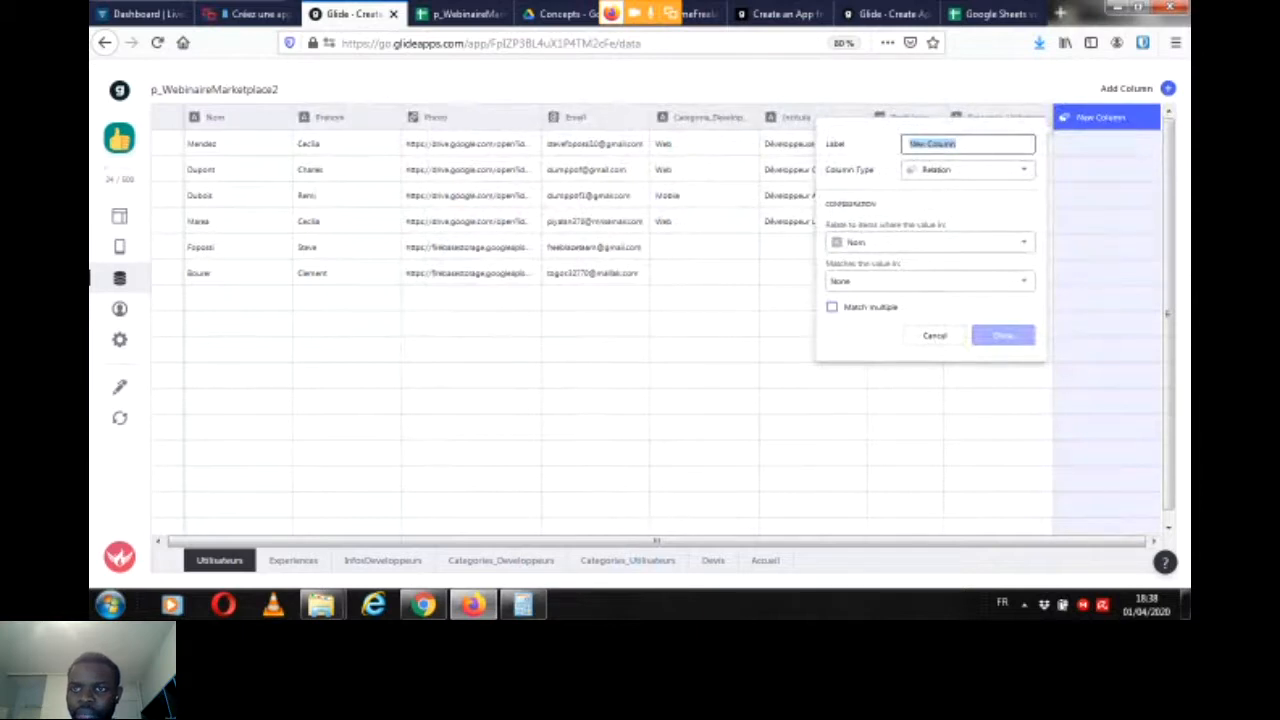
text(ex)
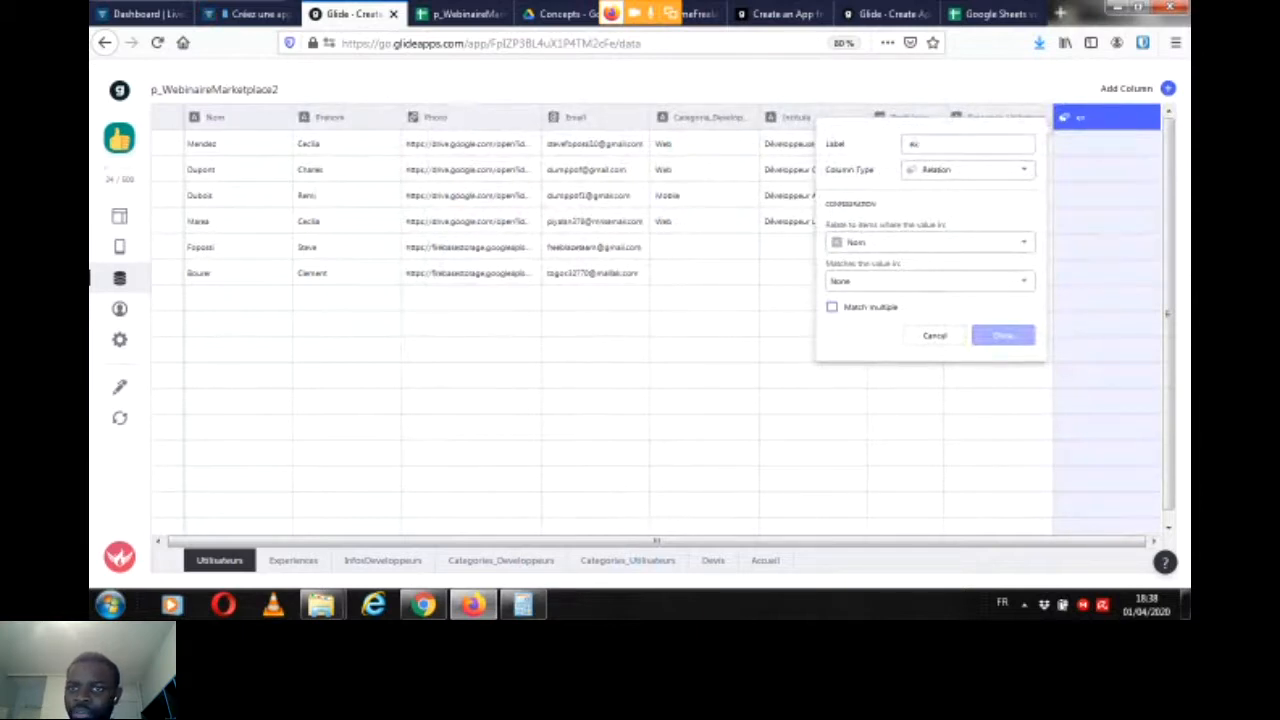
text(periences)
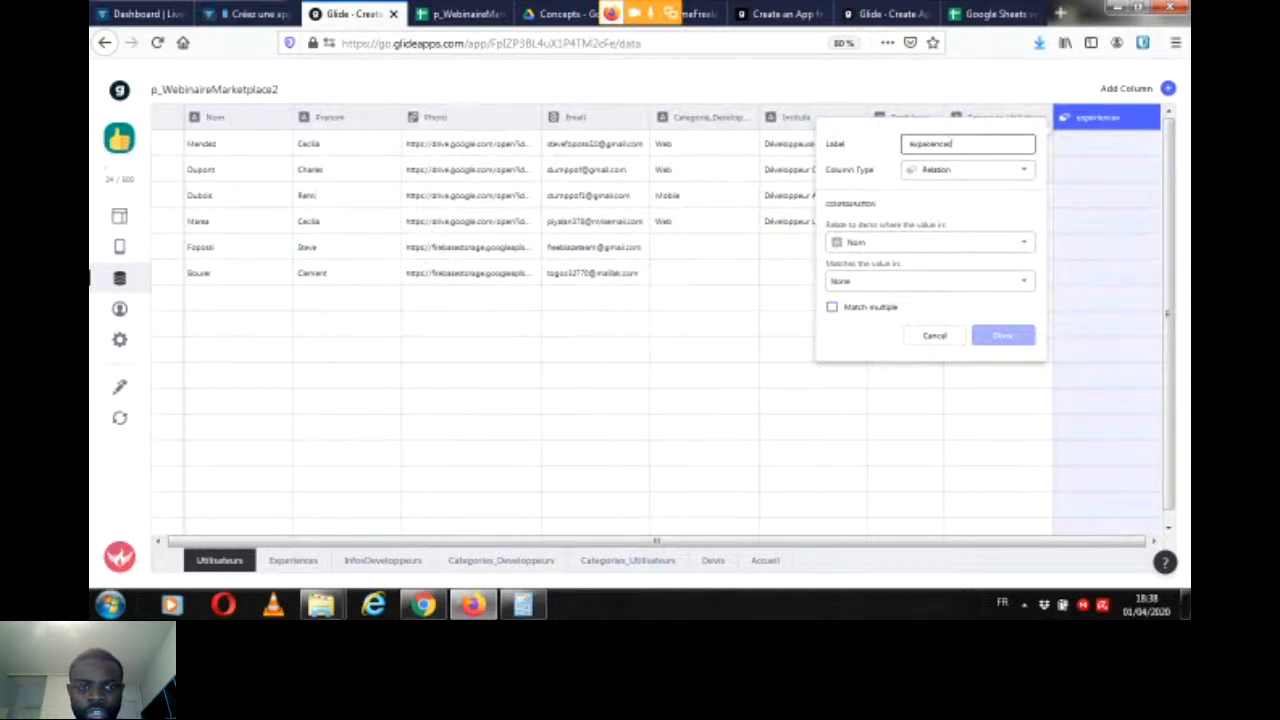
key(Tab)
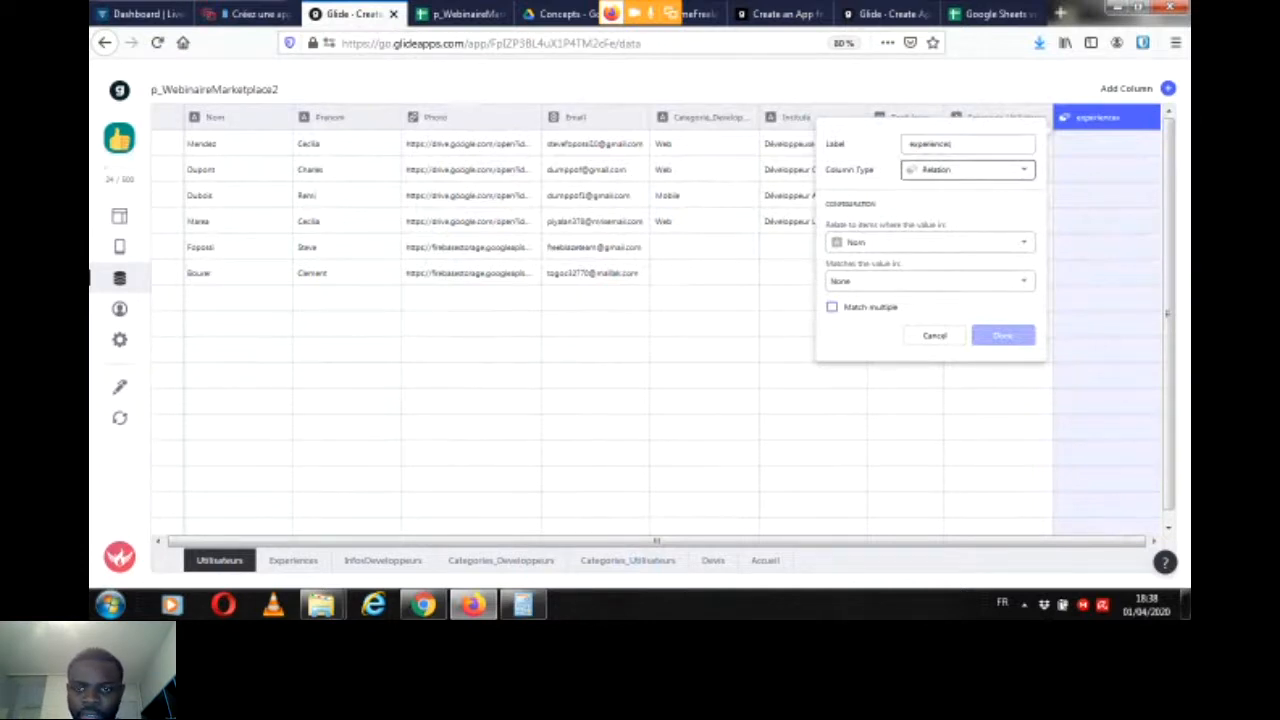
click(968, 170)
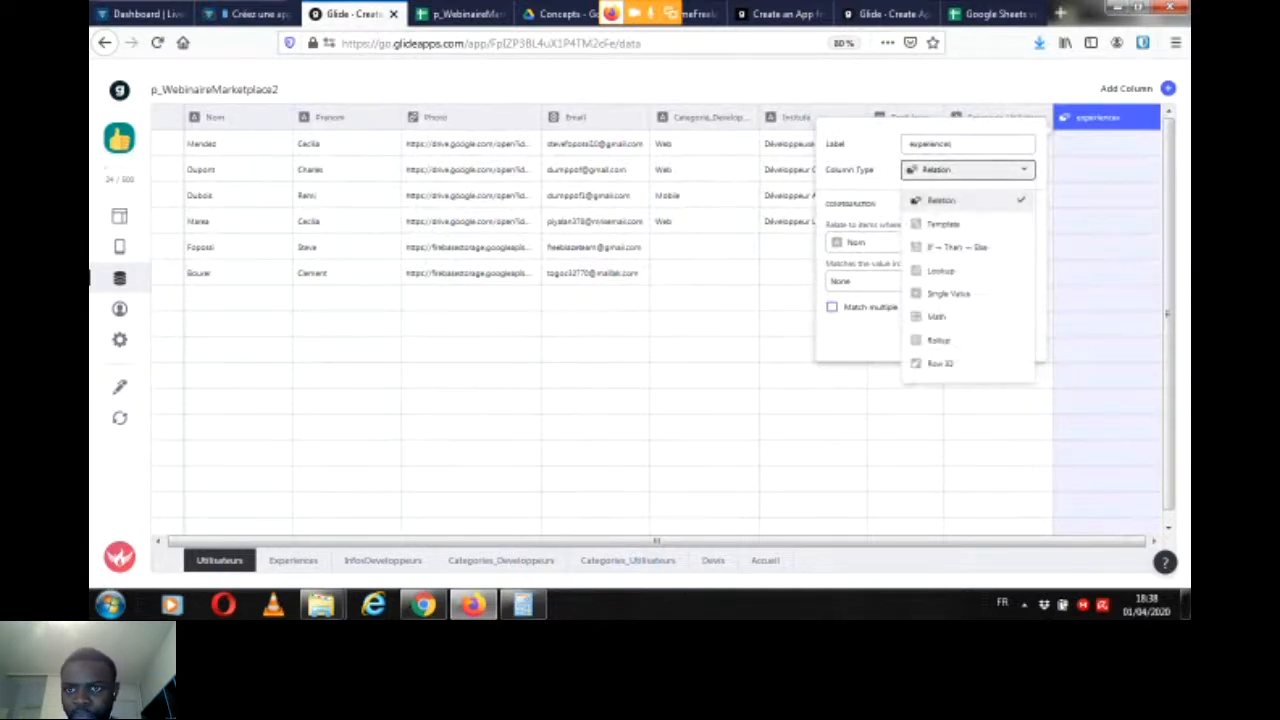
click(941, 201)
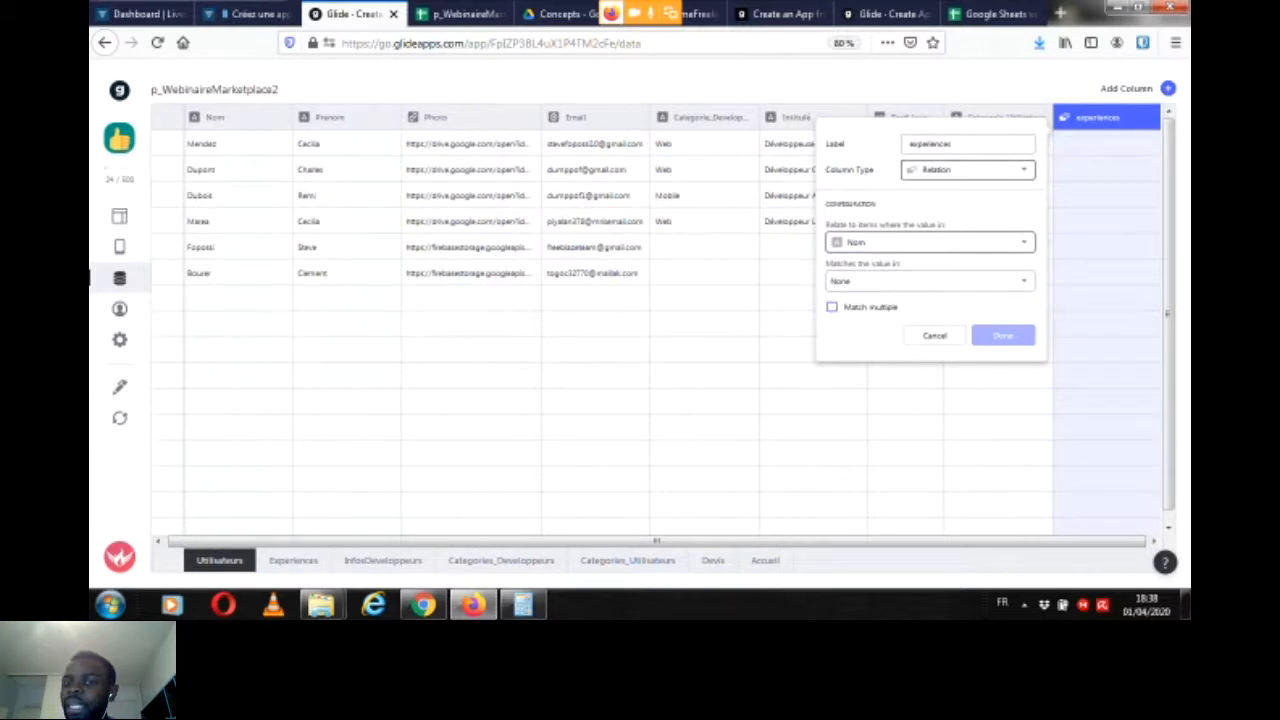
Step: Relate the Email column to the Email column of the Experiences table, allow multiple matches and save the relation
click(930, 242)
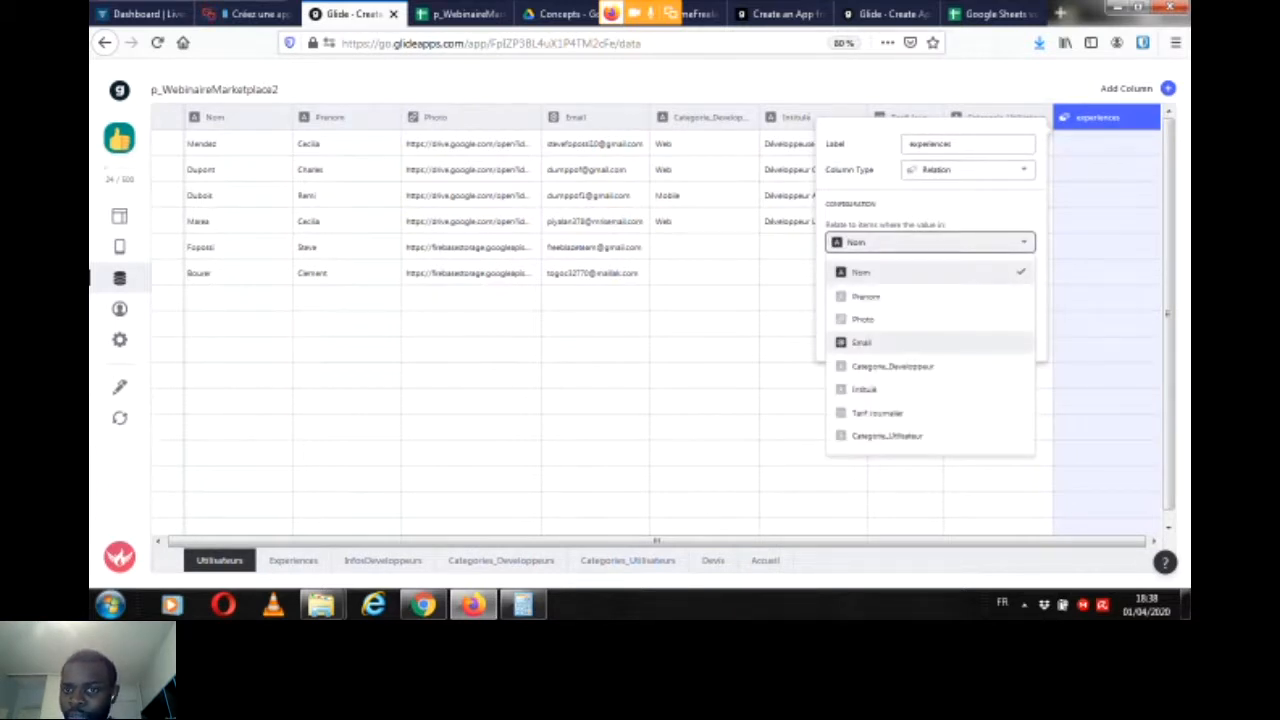
click(900, 342)
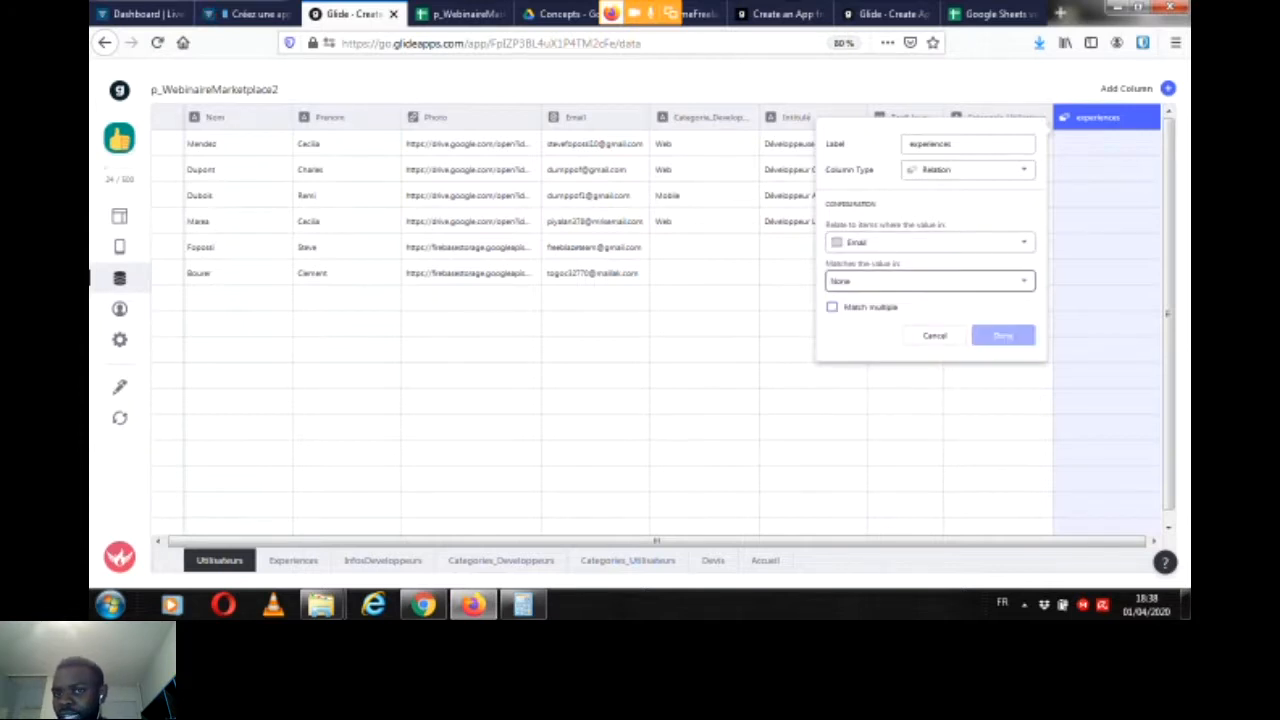
click(930, 281)
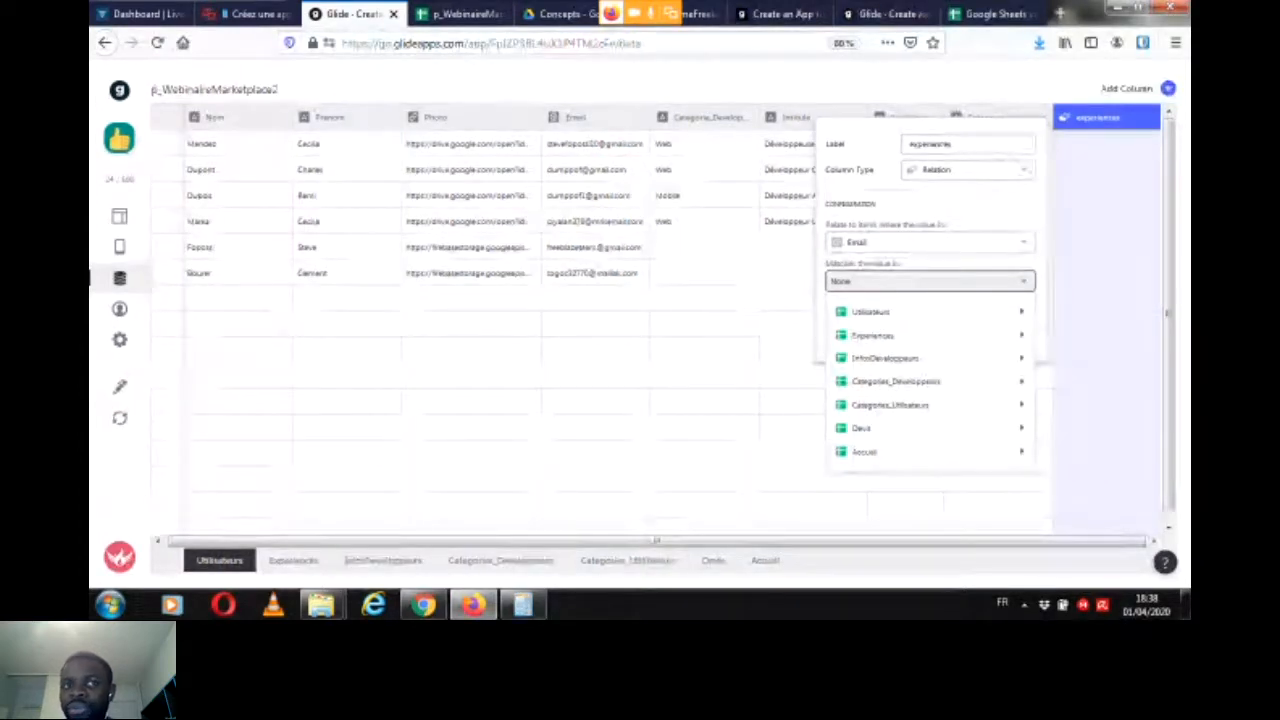
mouse_move(874, 336)
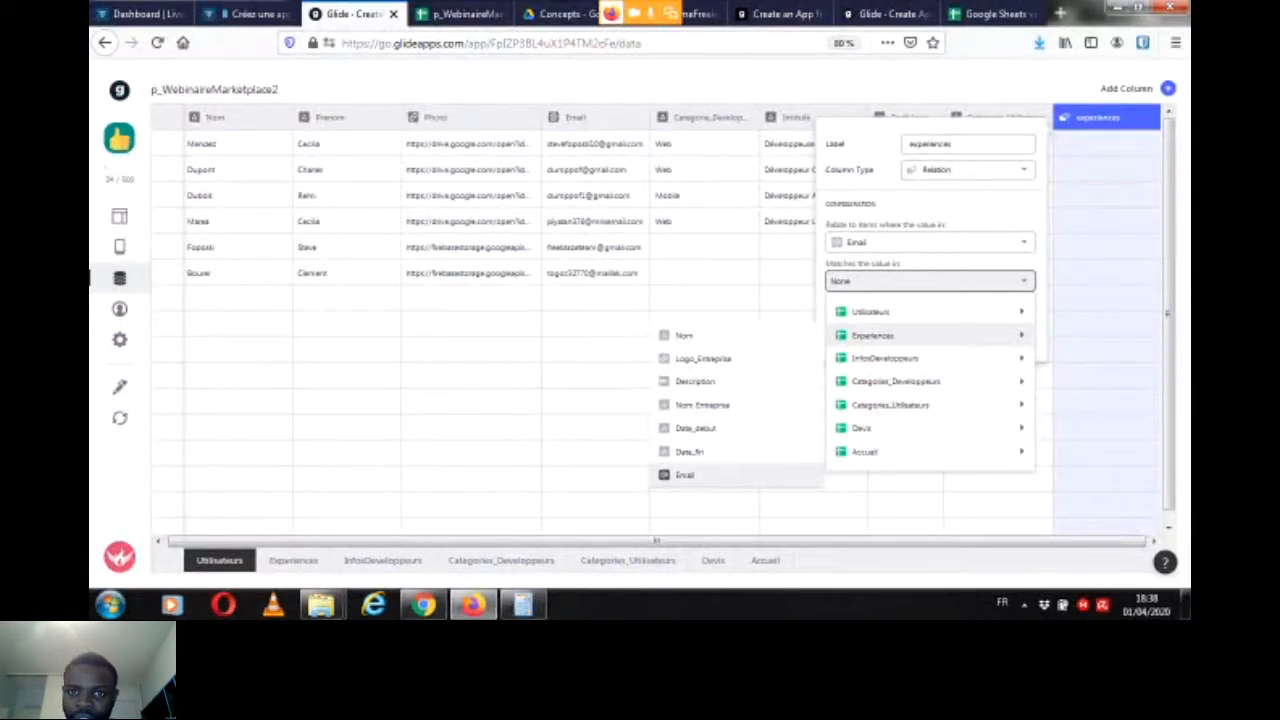
click(684, 474)
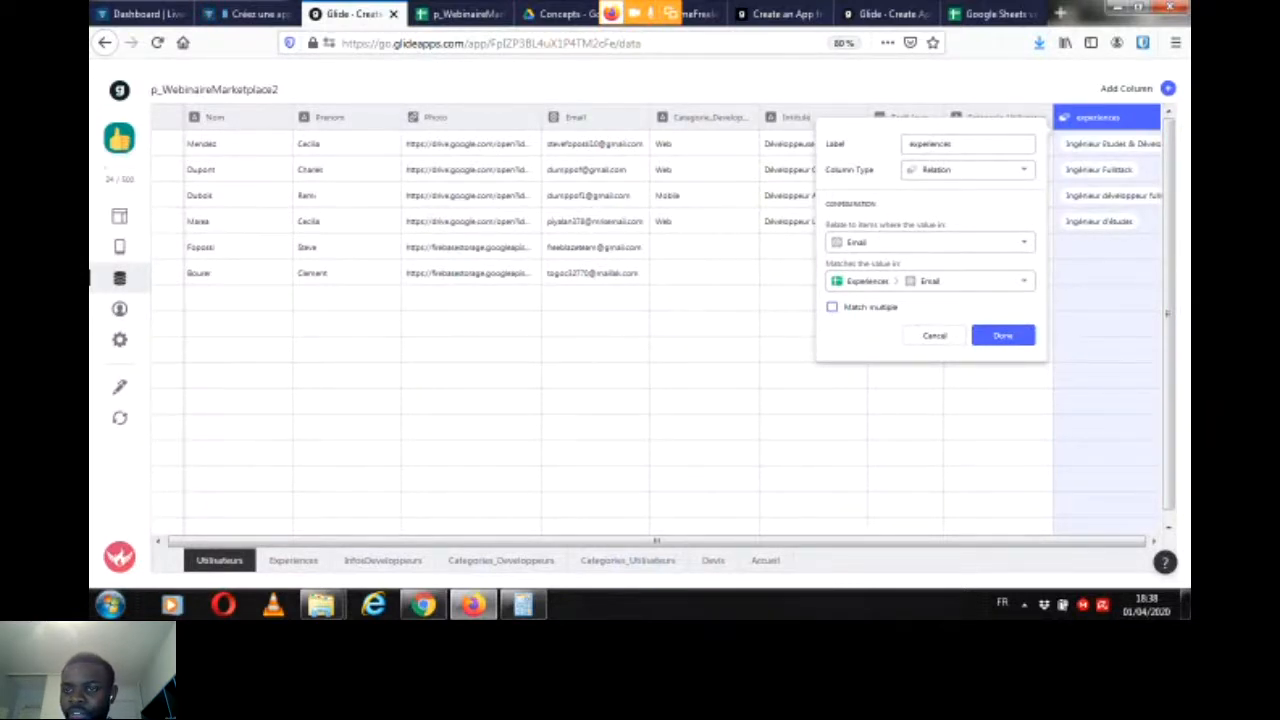
click(832, 307)
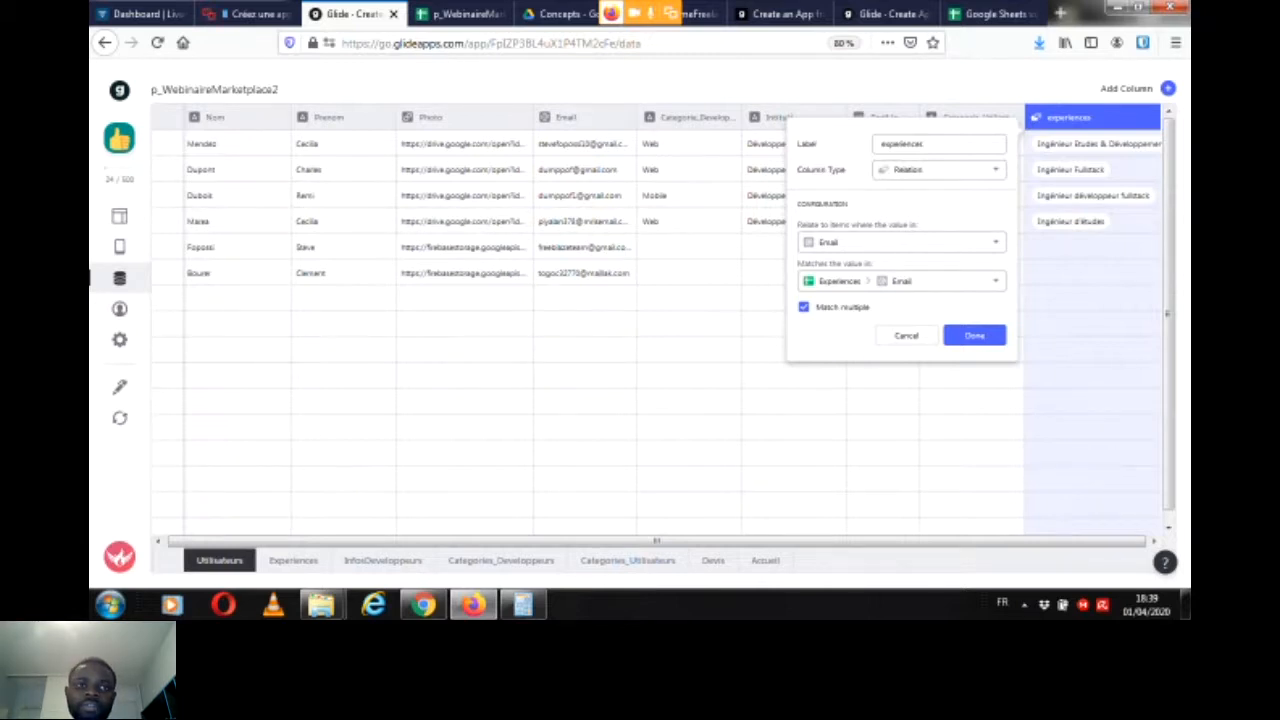
key(Escape)
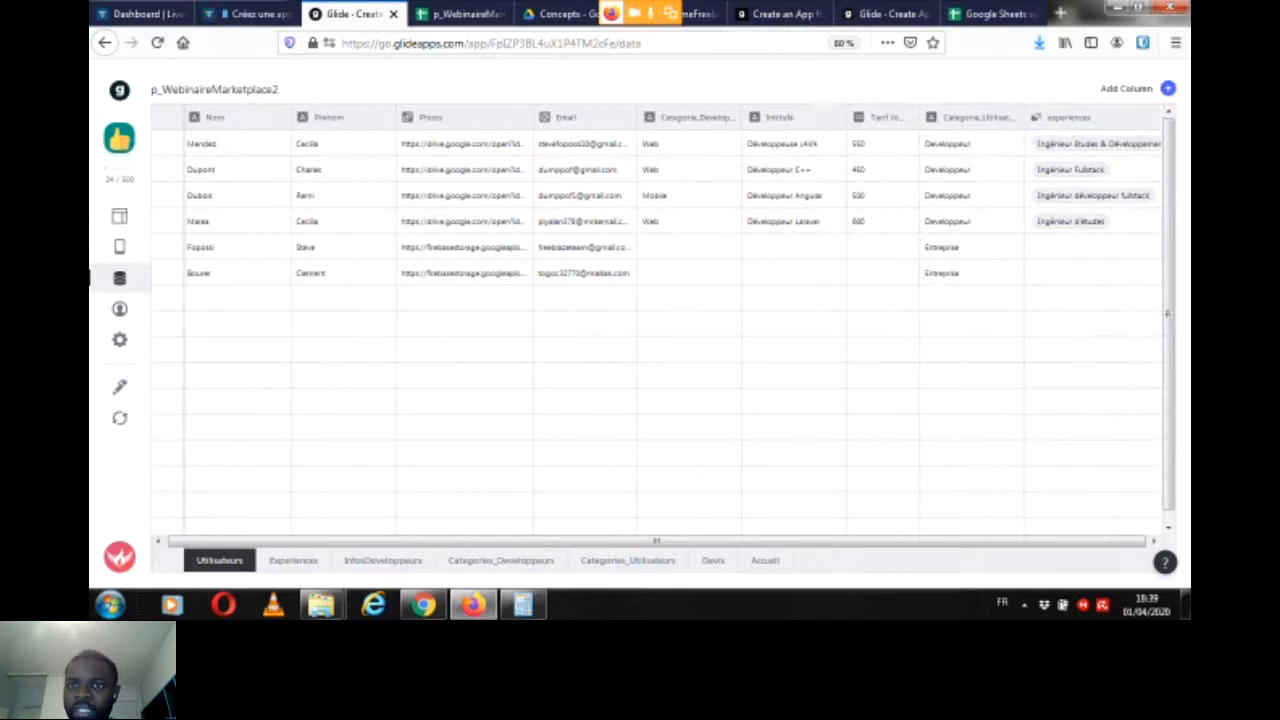
Step: Add an Inline List component to the developer detail screen and set the experiences relation as its source
click(254, 14)
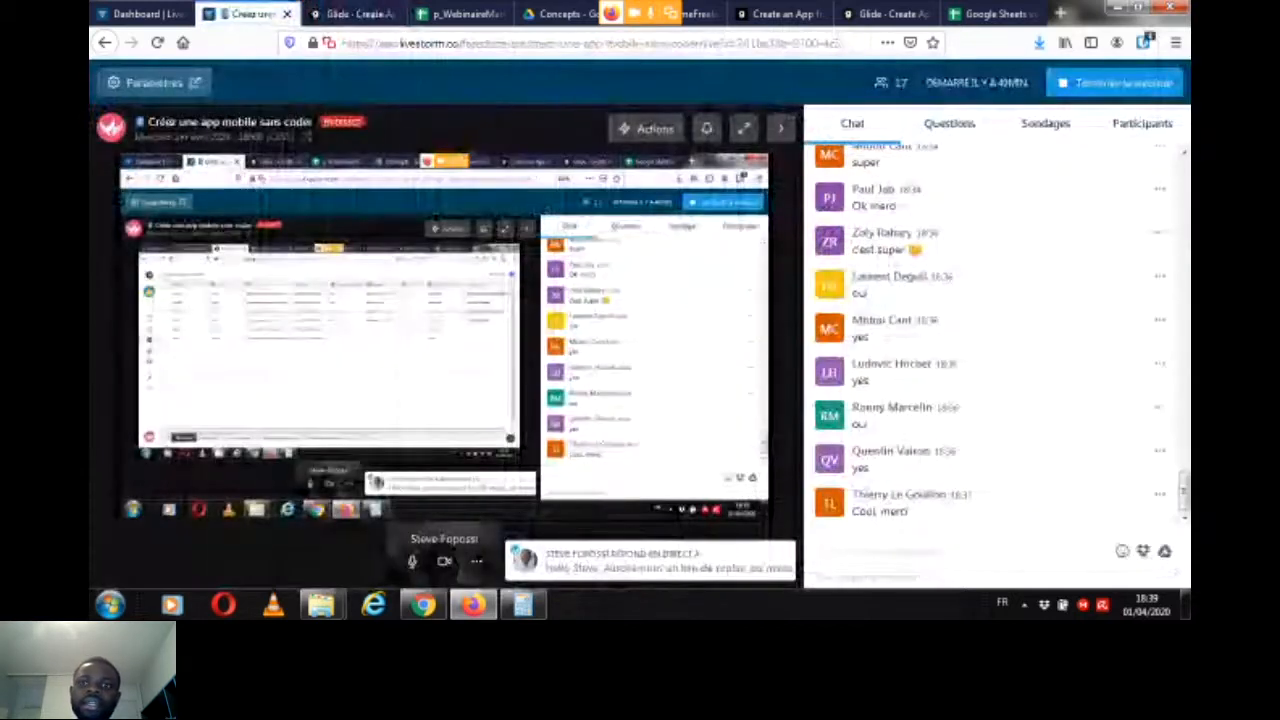
click(354, 14)
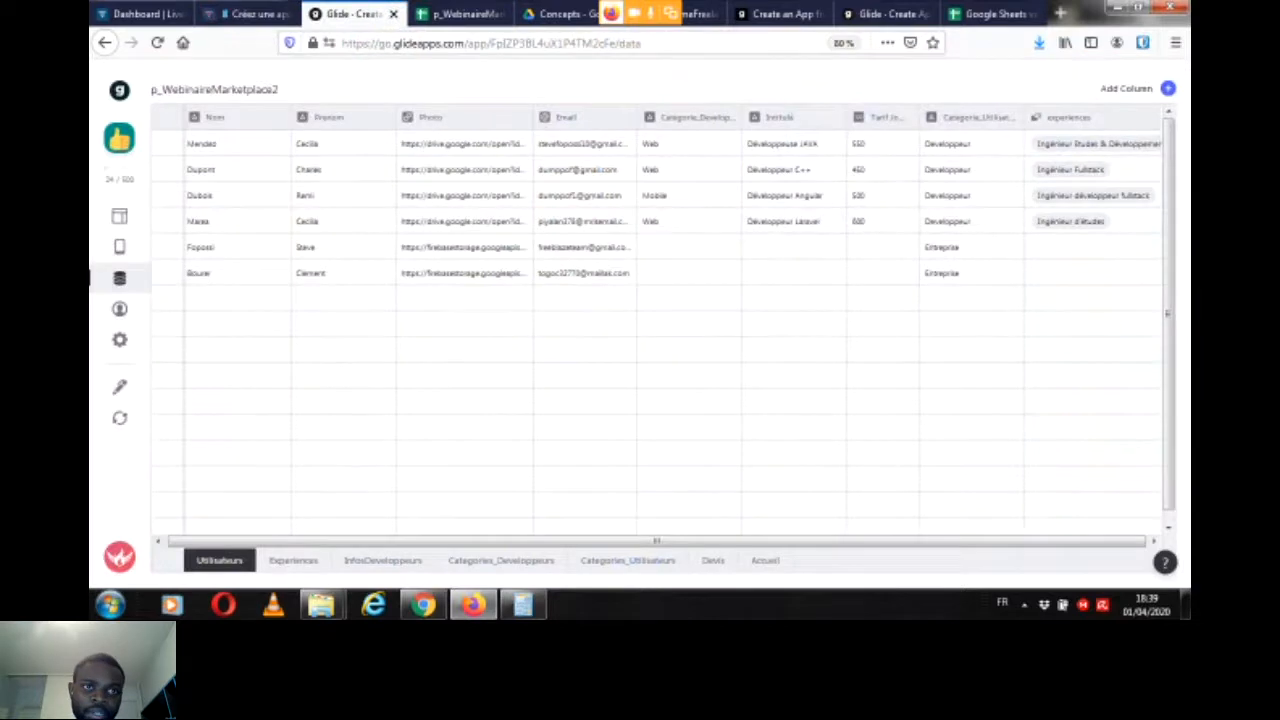
click(119, 216)
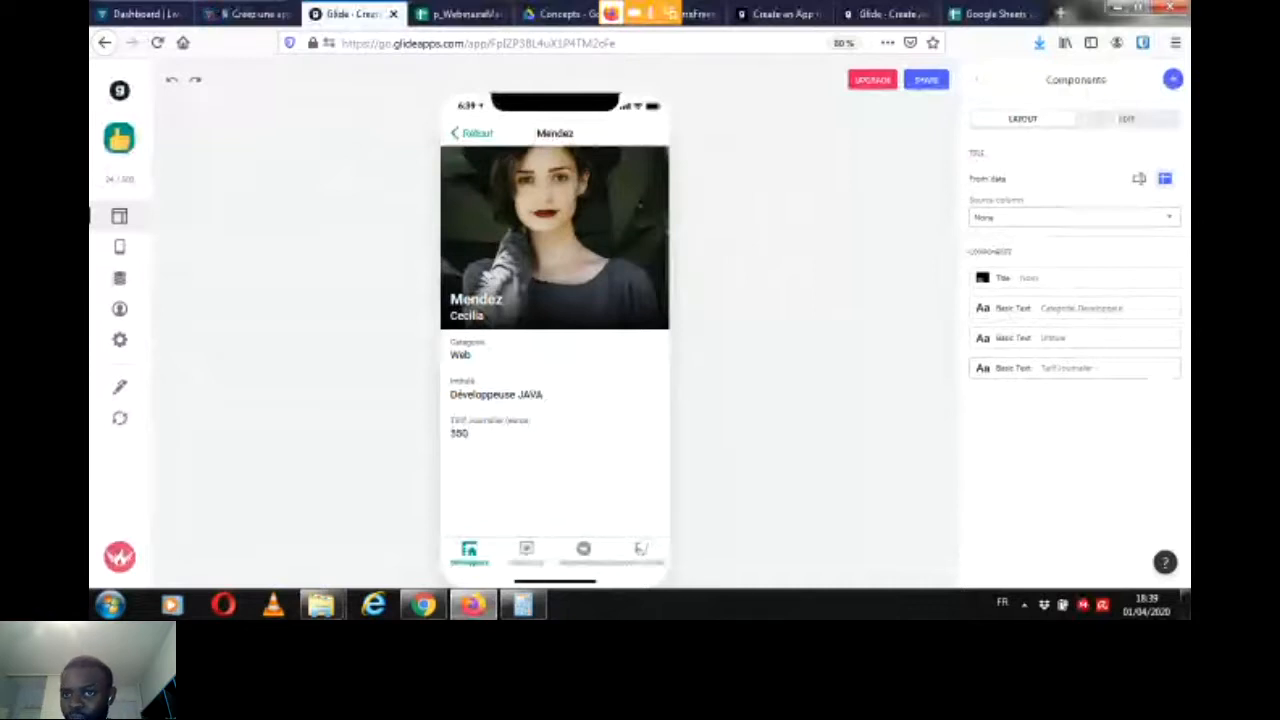
click(1173, 79)
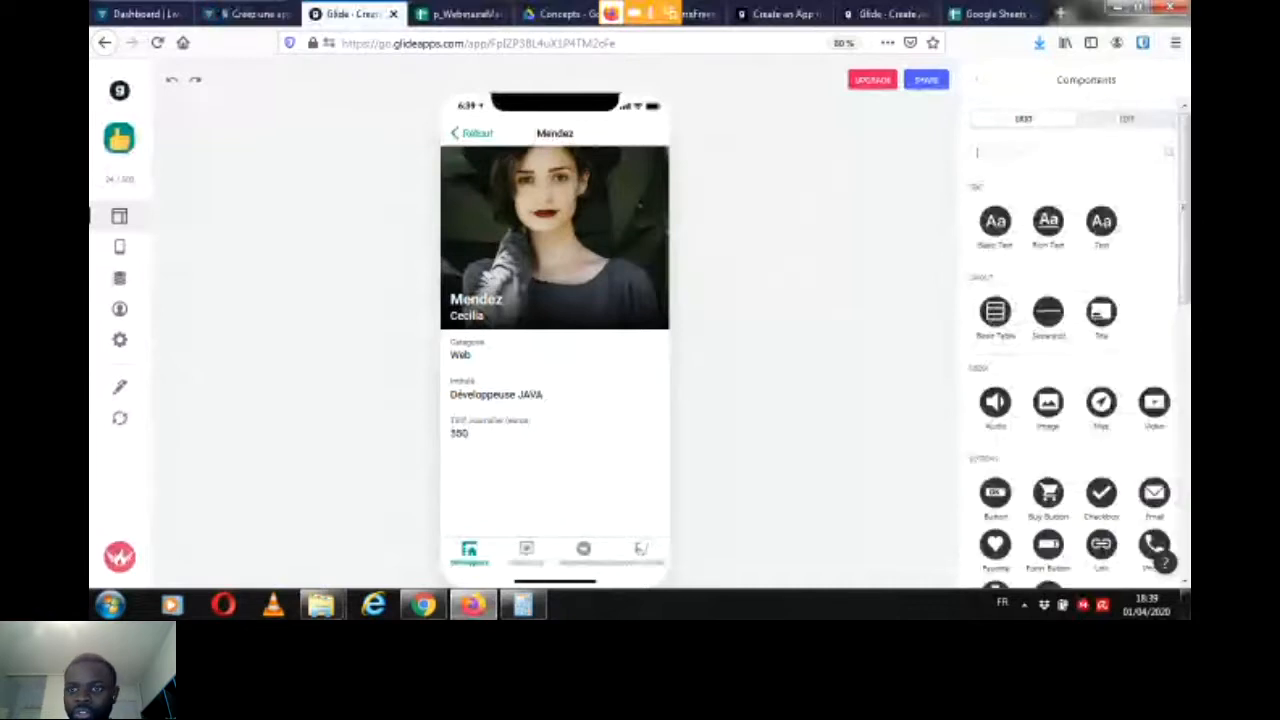
drag(1185, 205, 1185, 323)
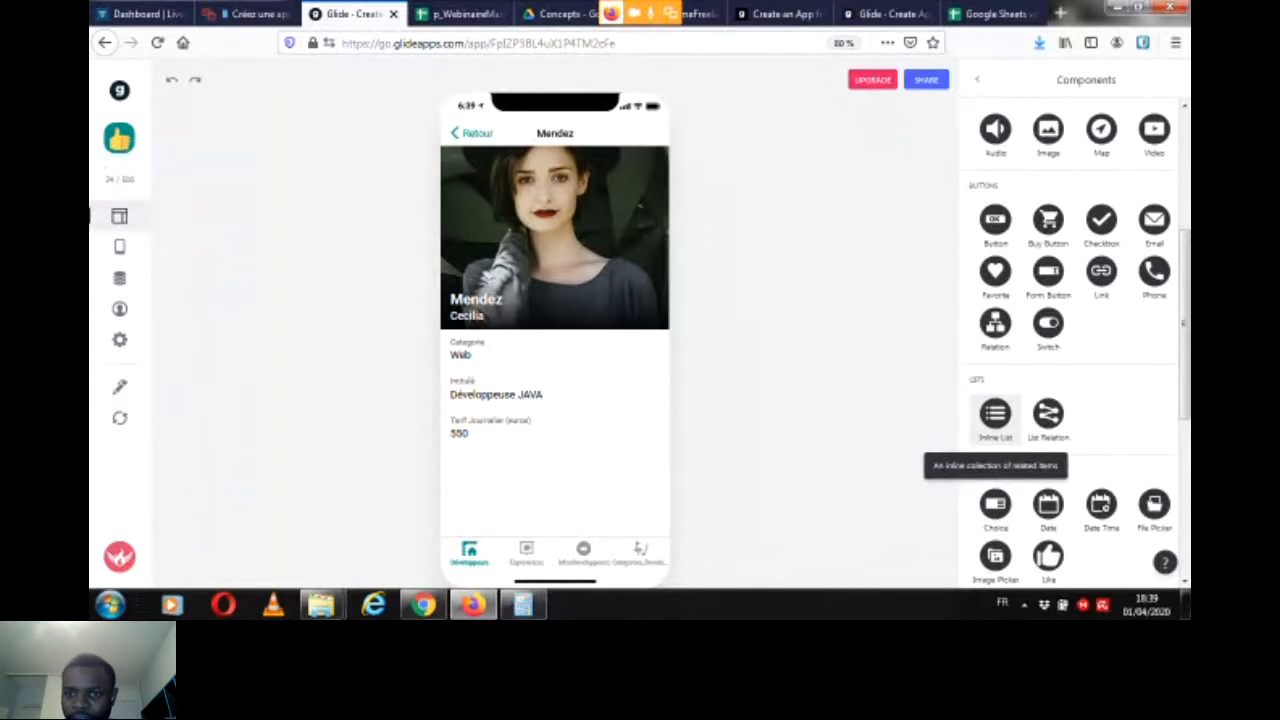
click(995, 415)
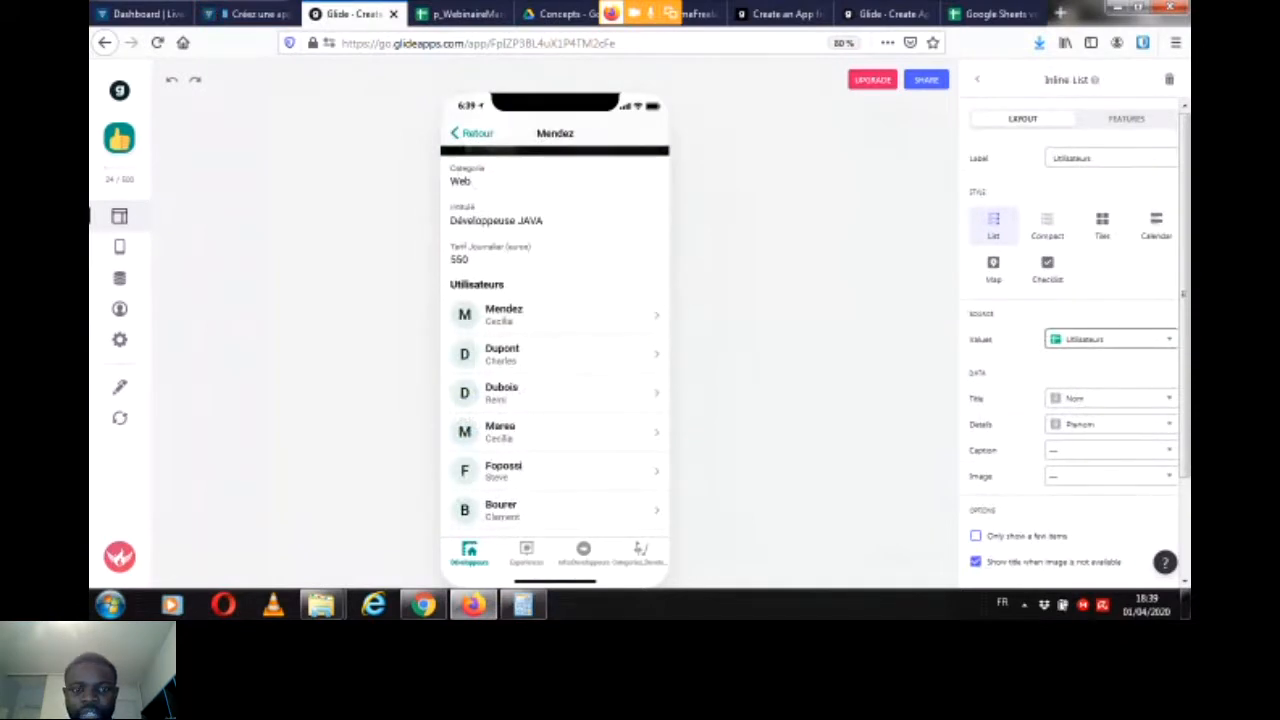
click(1110, 339)
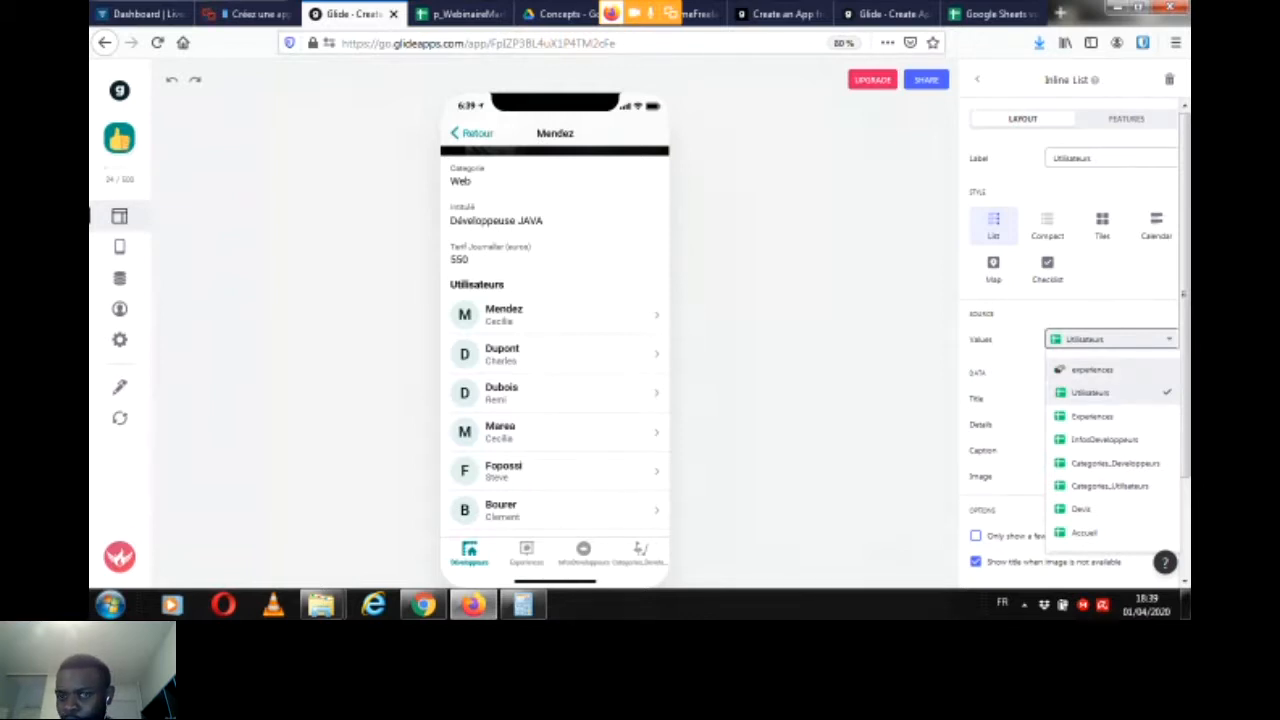
click(1092, 370)
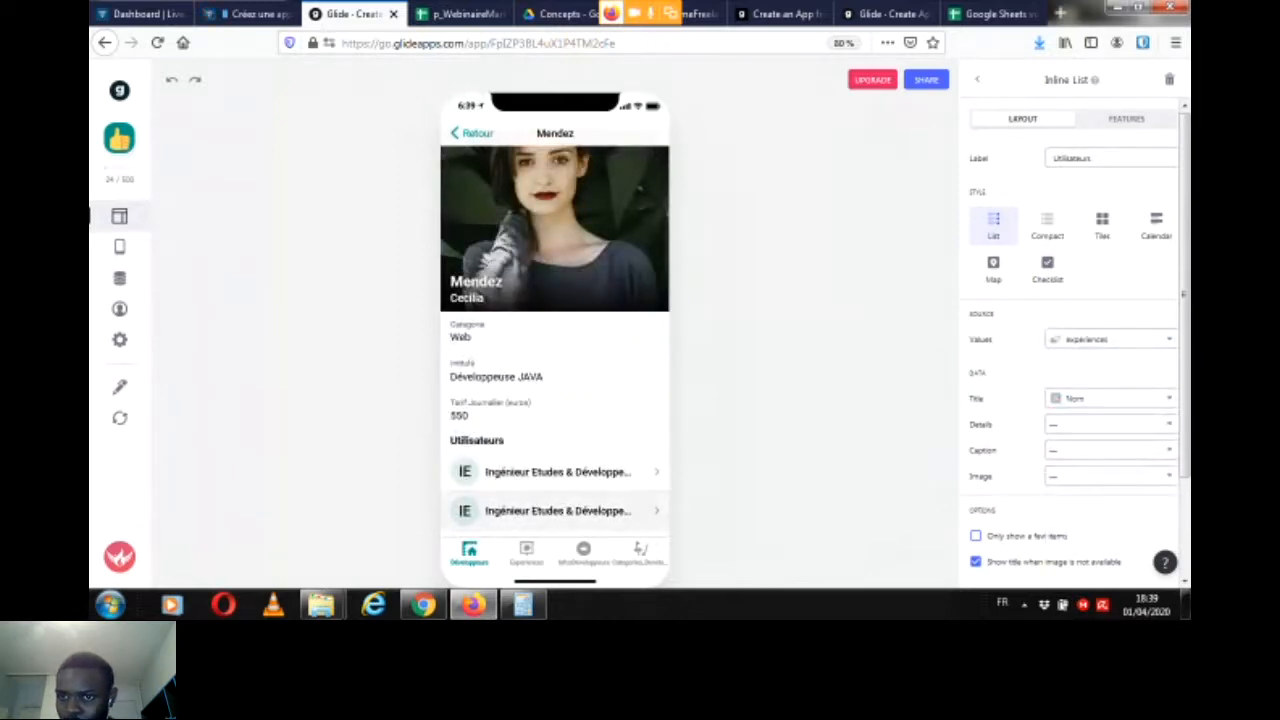
Step: Change the inline list's label to "Expériences"
drag(1096, 158, 1050, 158)
key(BackSpace)
text(periences)
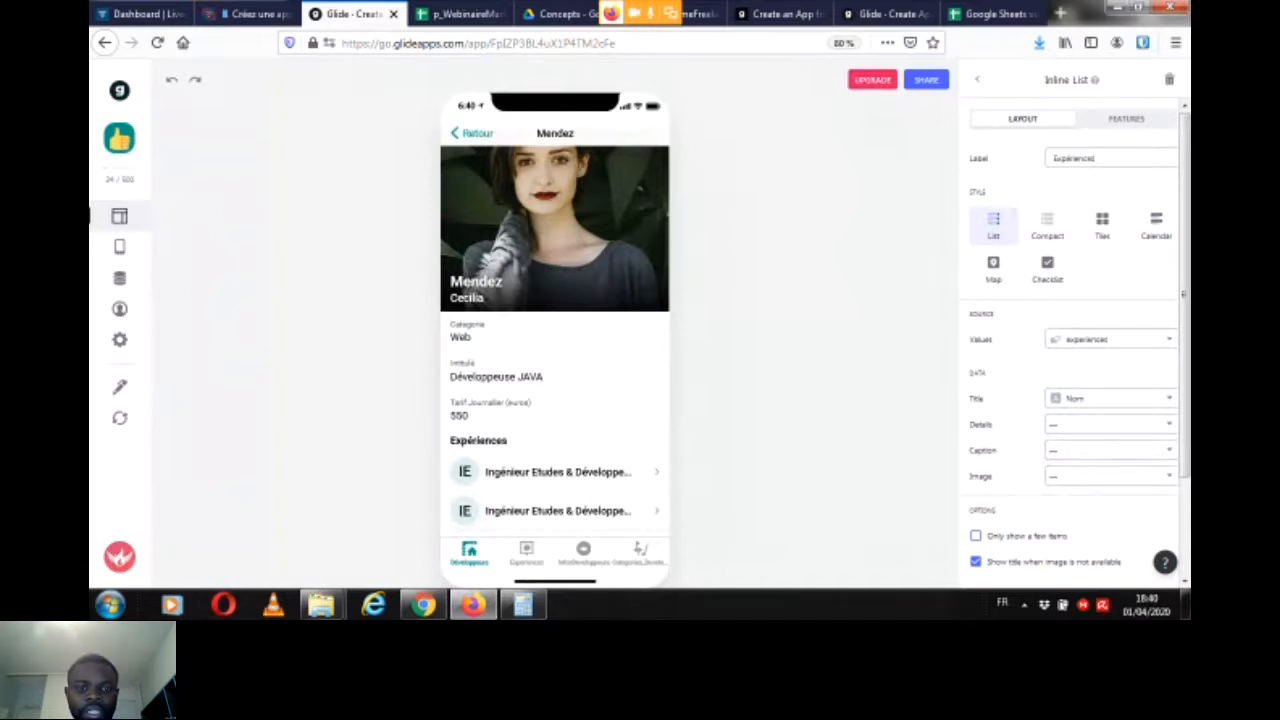
Step: Set the Expériences inline list's image to the Logo_Entreprise column
click(1110, 476)
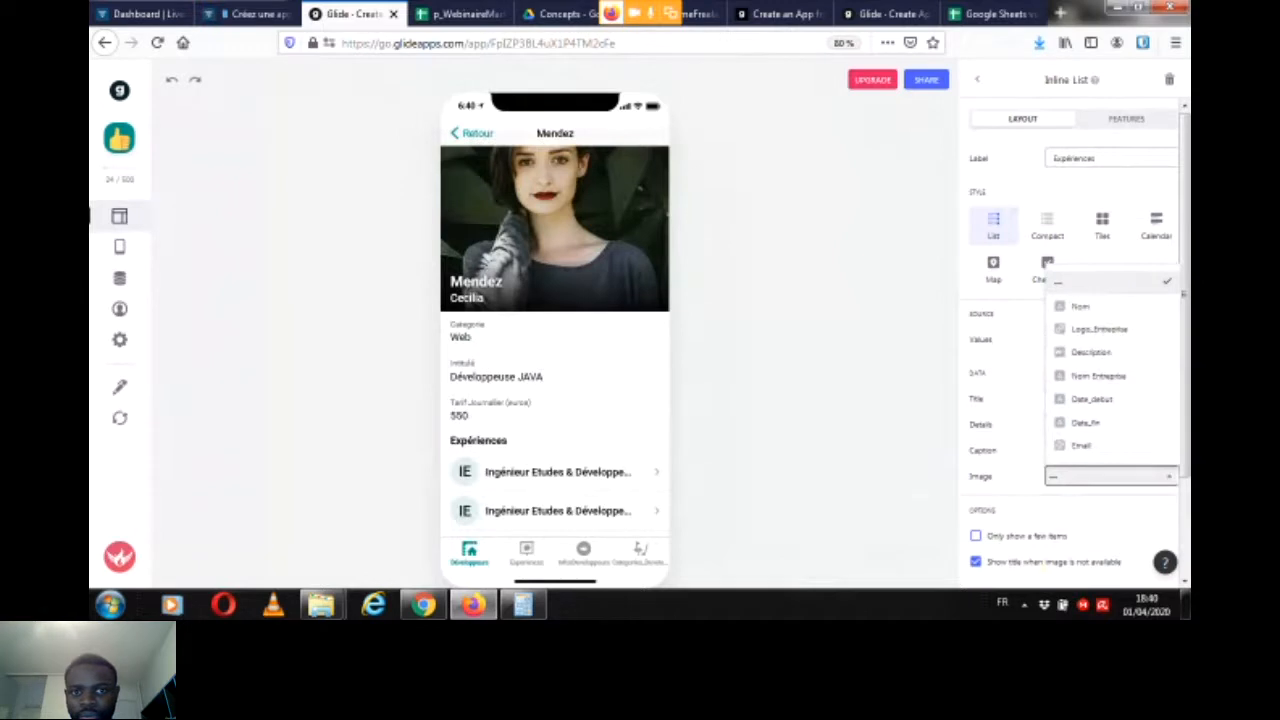
click(1099, 329)
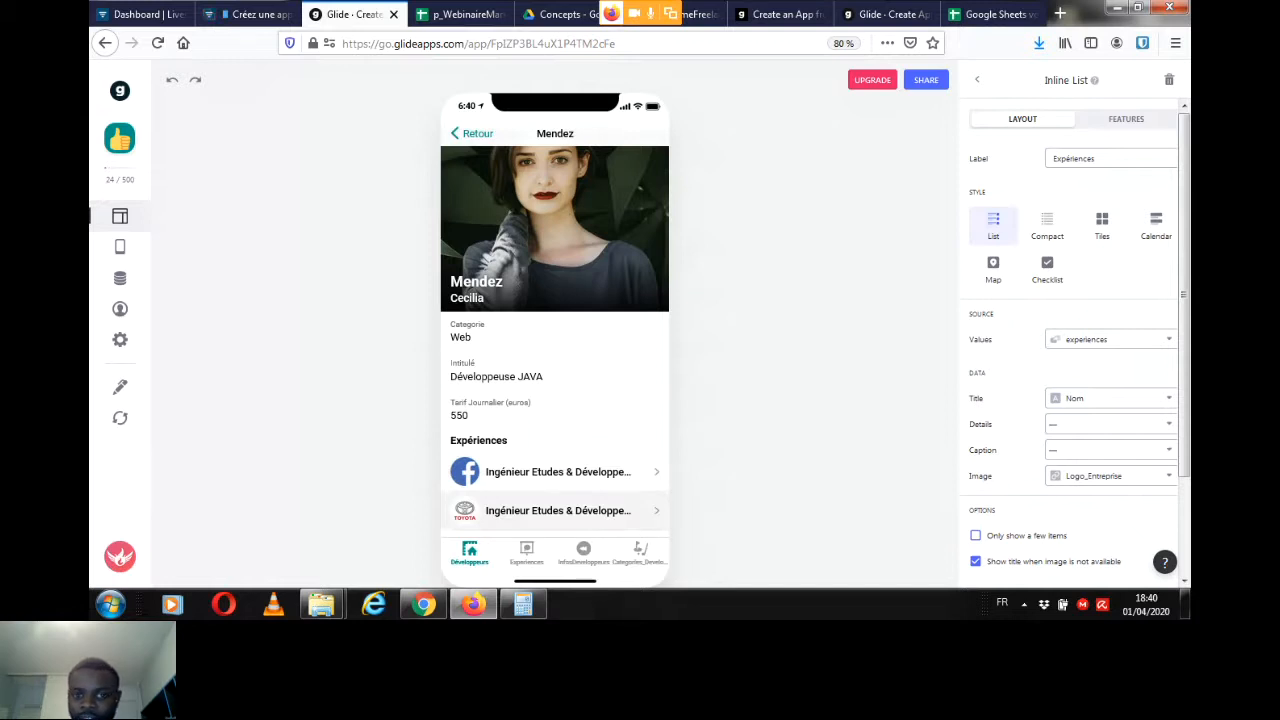
Step: Switch to the Livestorm webinar to read the participants' chat replies, and return to the Glide editor
click(250, 14)
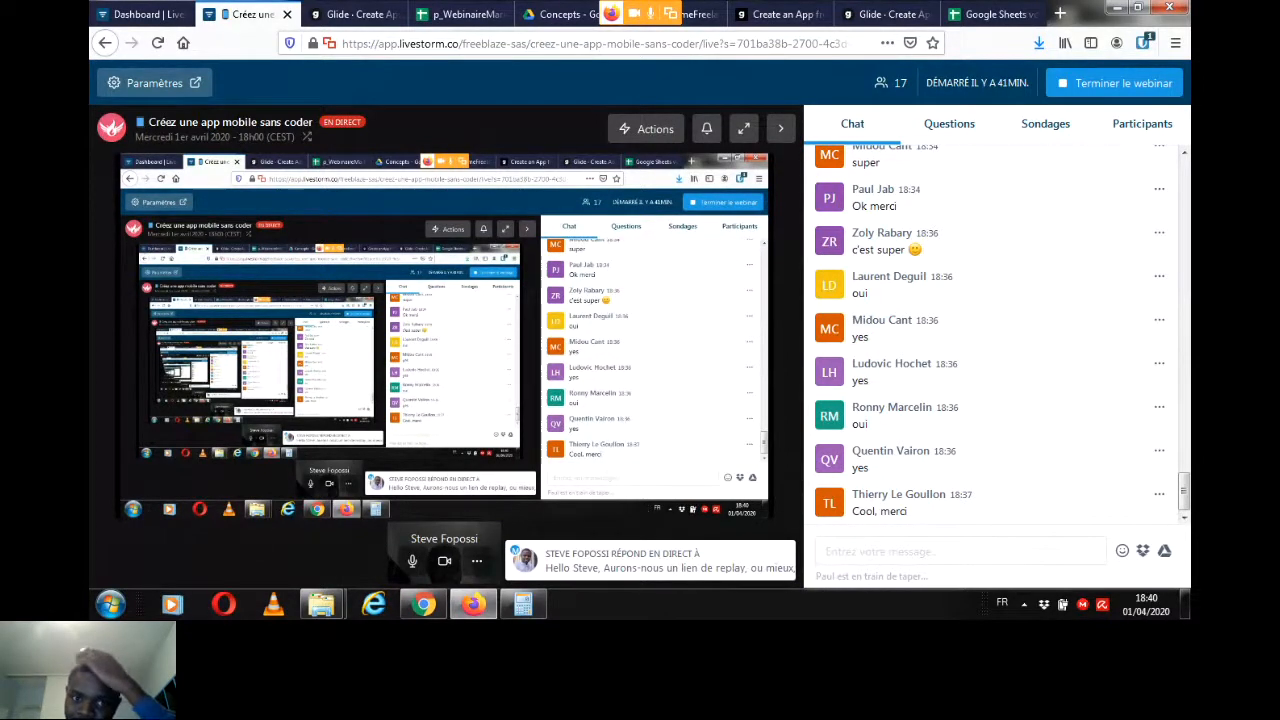
drag(1184, 490, 1184, 172)
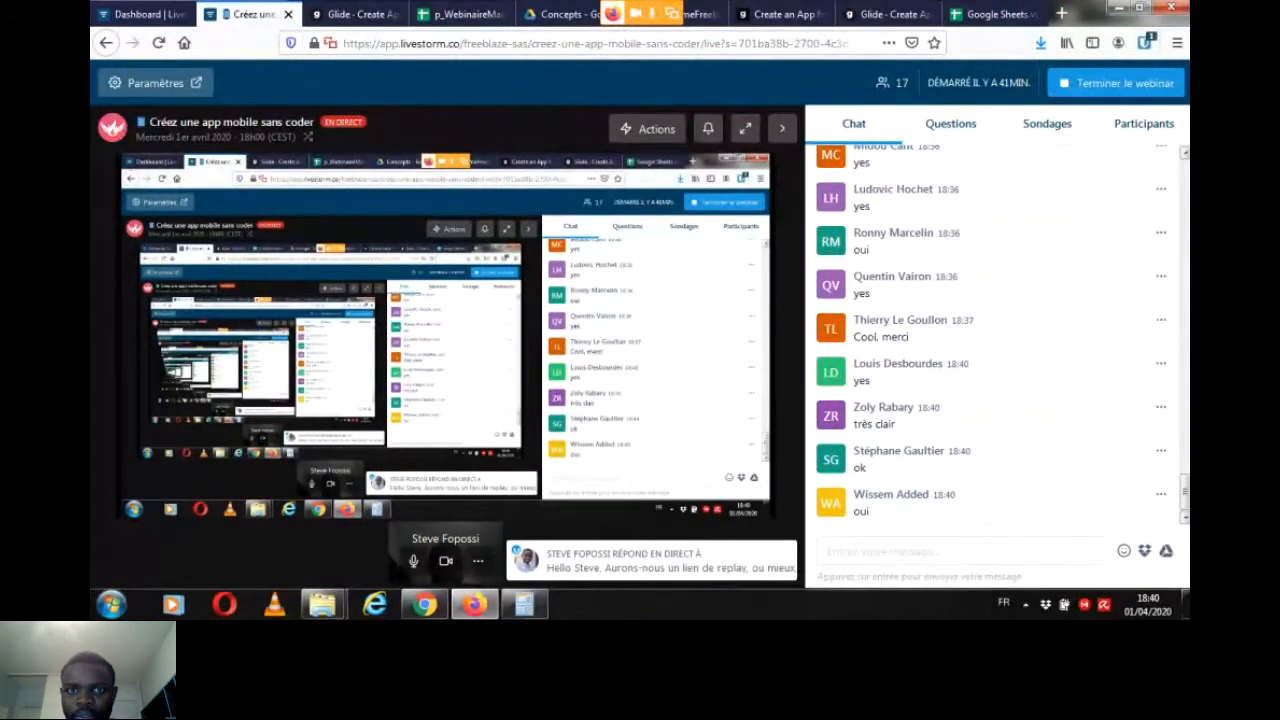
drag(1185, 491, 1185, 480)
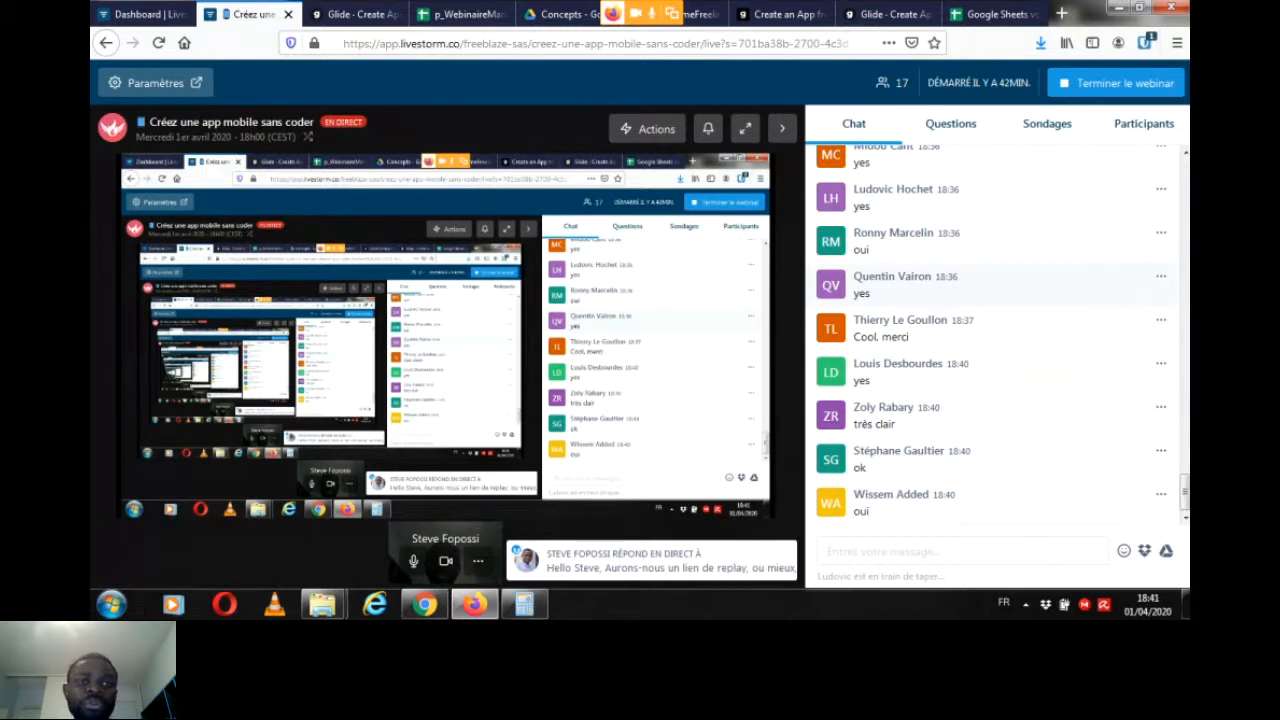
key(ctrl+Tab)
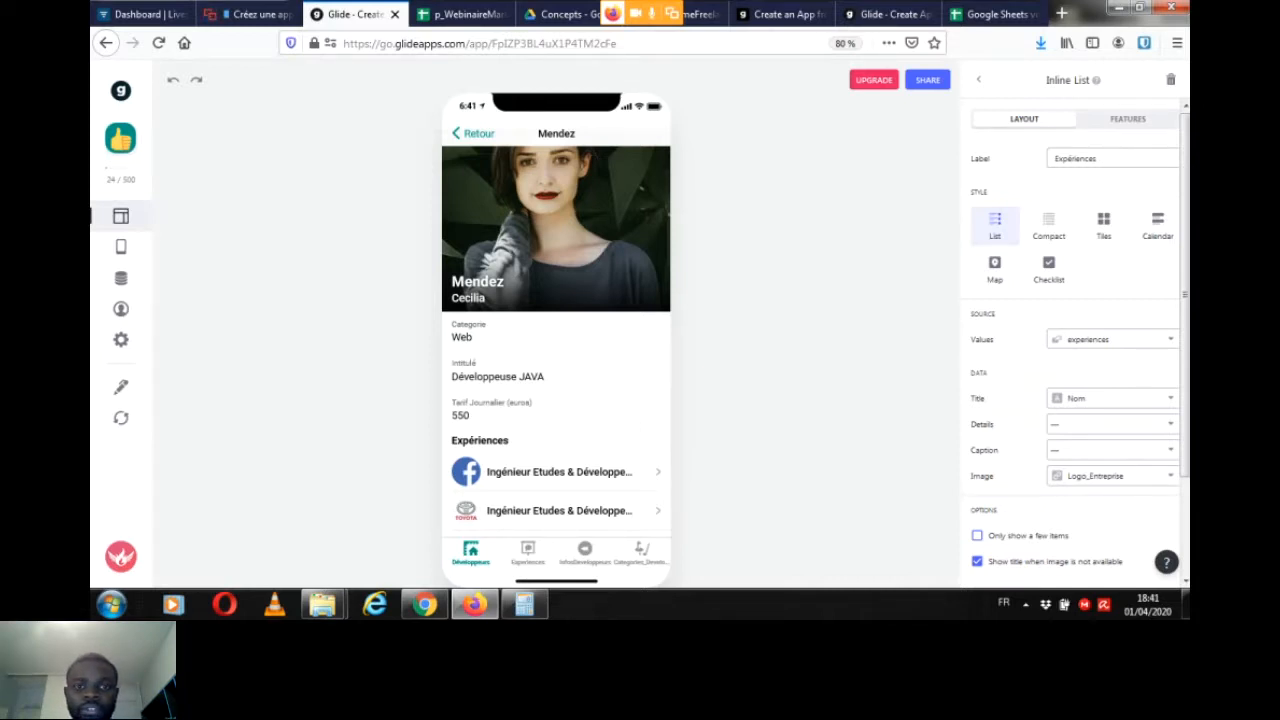
Step: Add a Button component to the developer detail screen and label it "Envoyer une demande de devis"
click(978, 79)
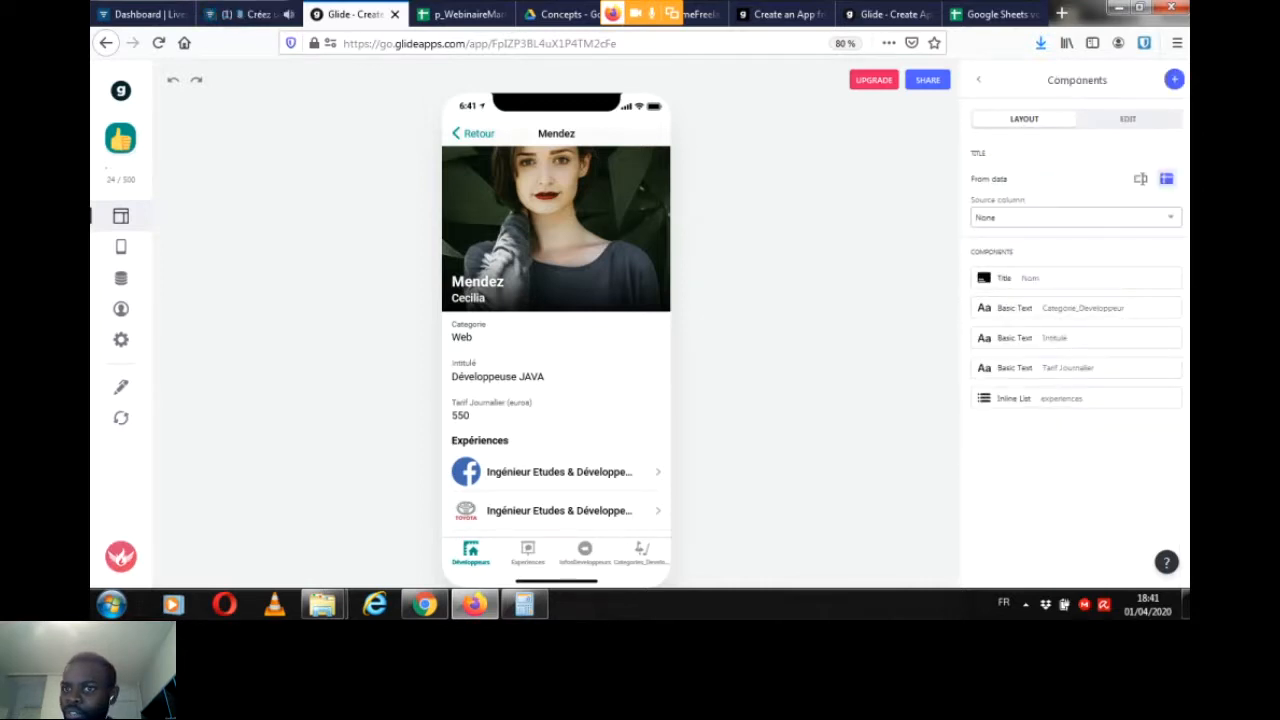
click(1174, 79)
scroll(1075, 340, down, 1)
scroll(996, 340, down, 2)
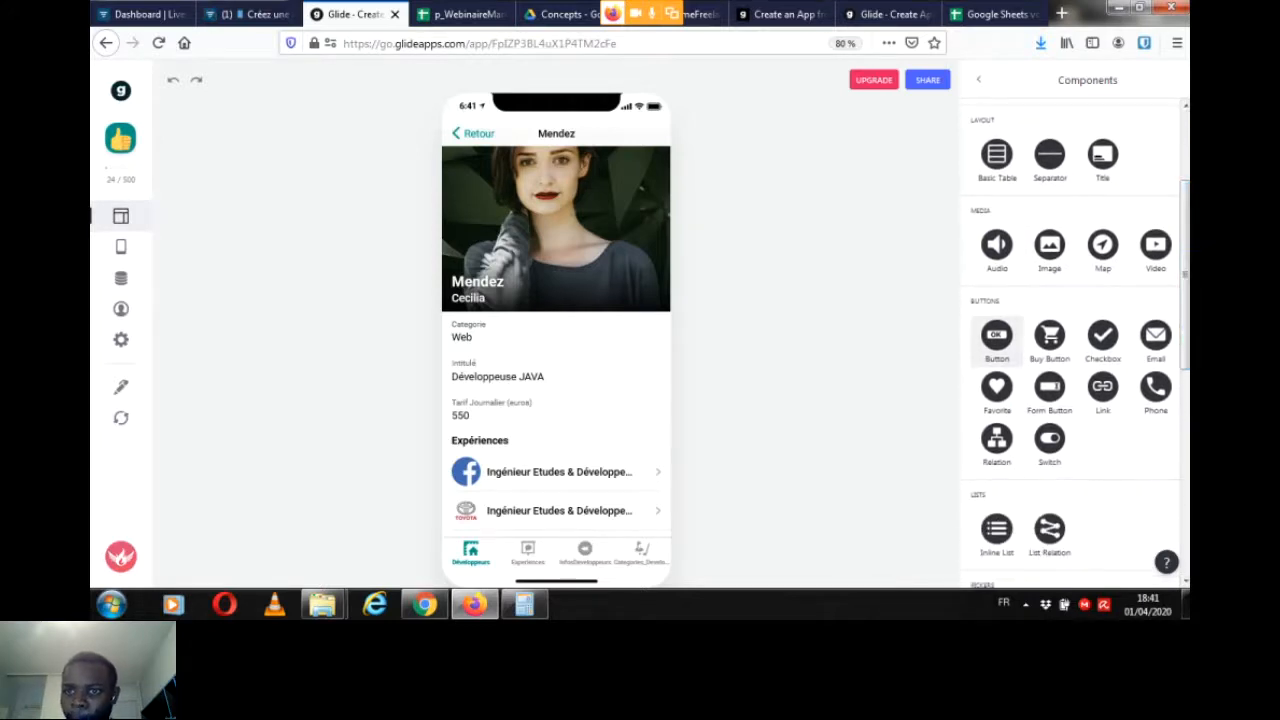
click(996, 340)
click(1113, 179)
key(ctrl+a)
key(BackSpace)
text(Envoyer une demande de)
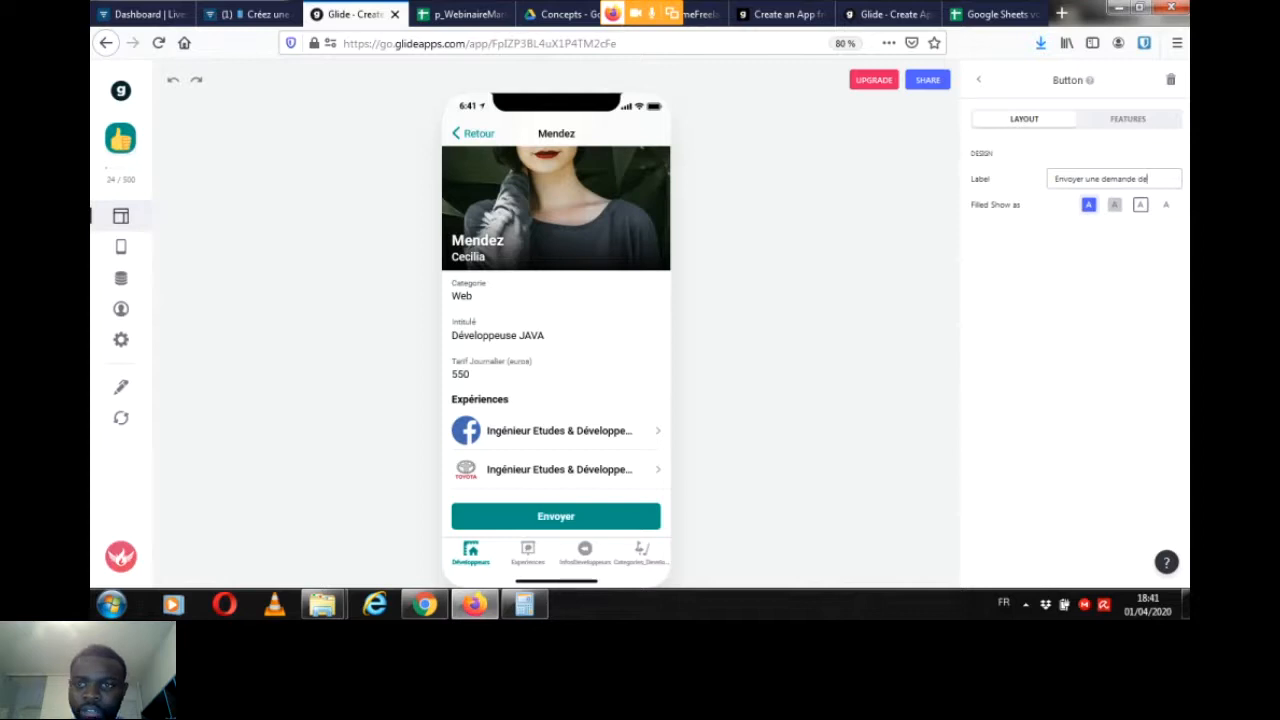
text( devis)
Step: Compare the bordered and filled styles on the quote request button, and delete the button from the detail screen
click(1140, 205)
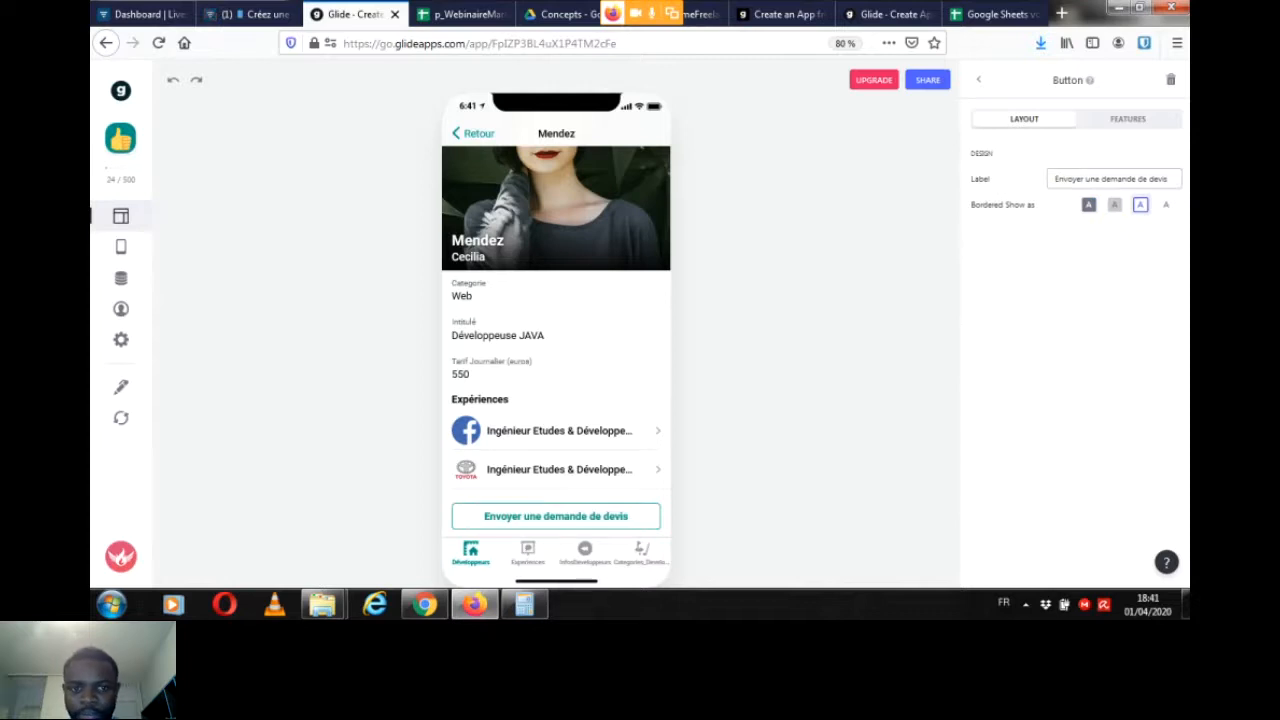
click(1089, 205)
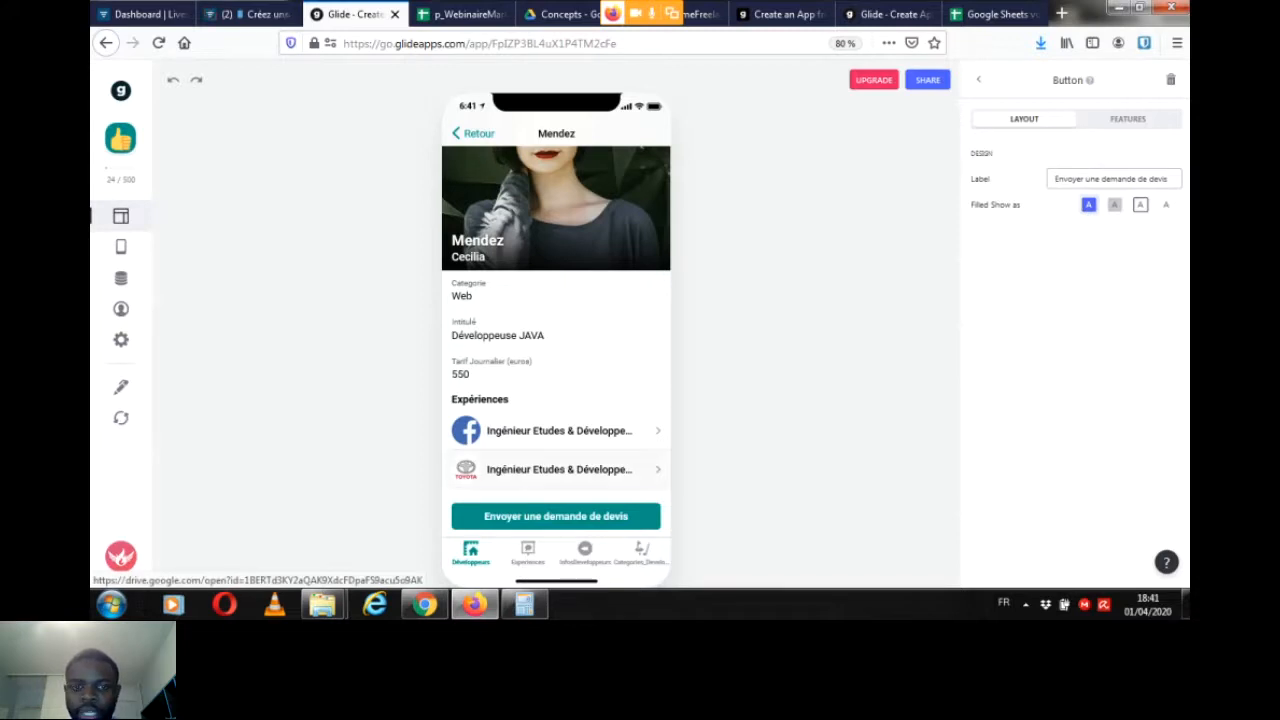
click(979, 80)
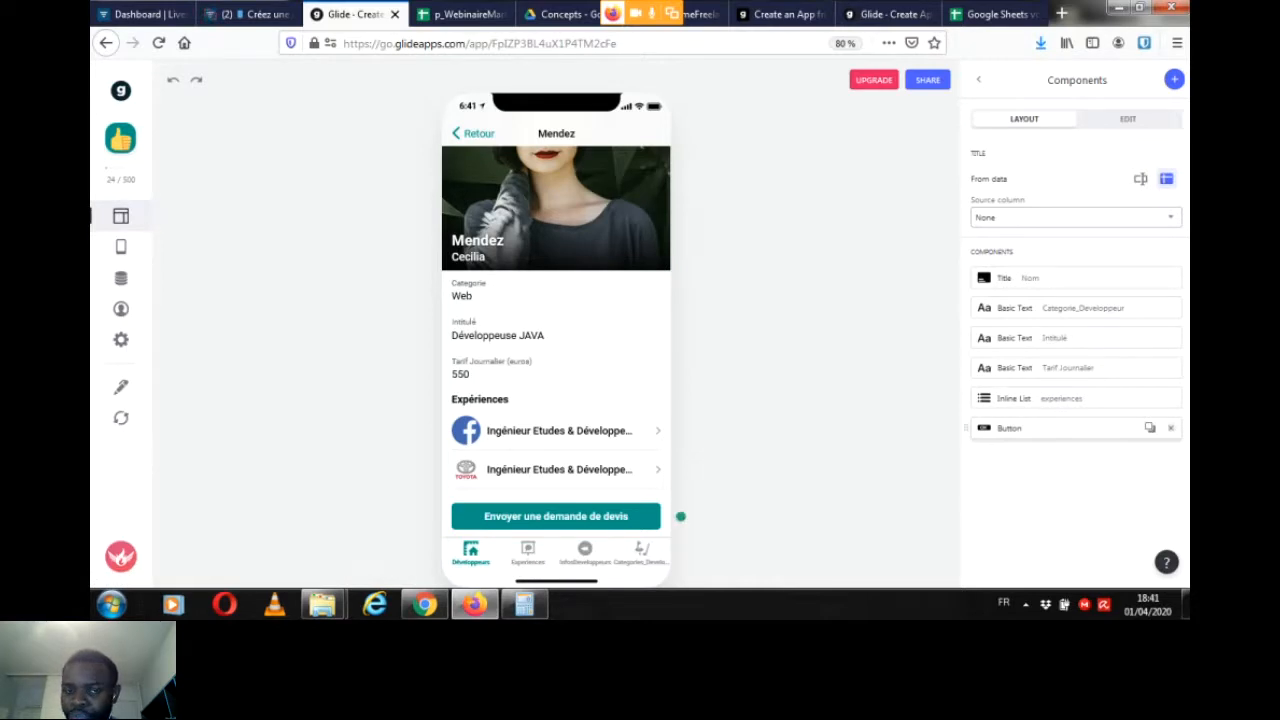
click(1171, 428)
Step: Add a Form Button component to the developer detail screen and label it "Envoyer une demande de devis"
click(1174, 80)
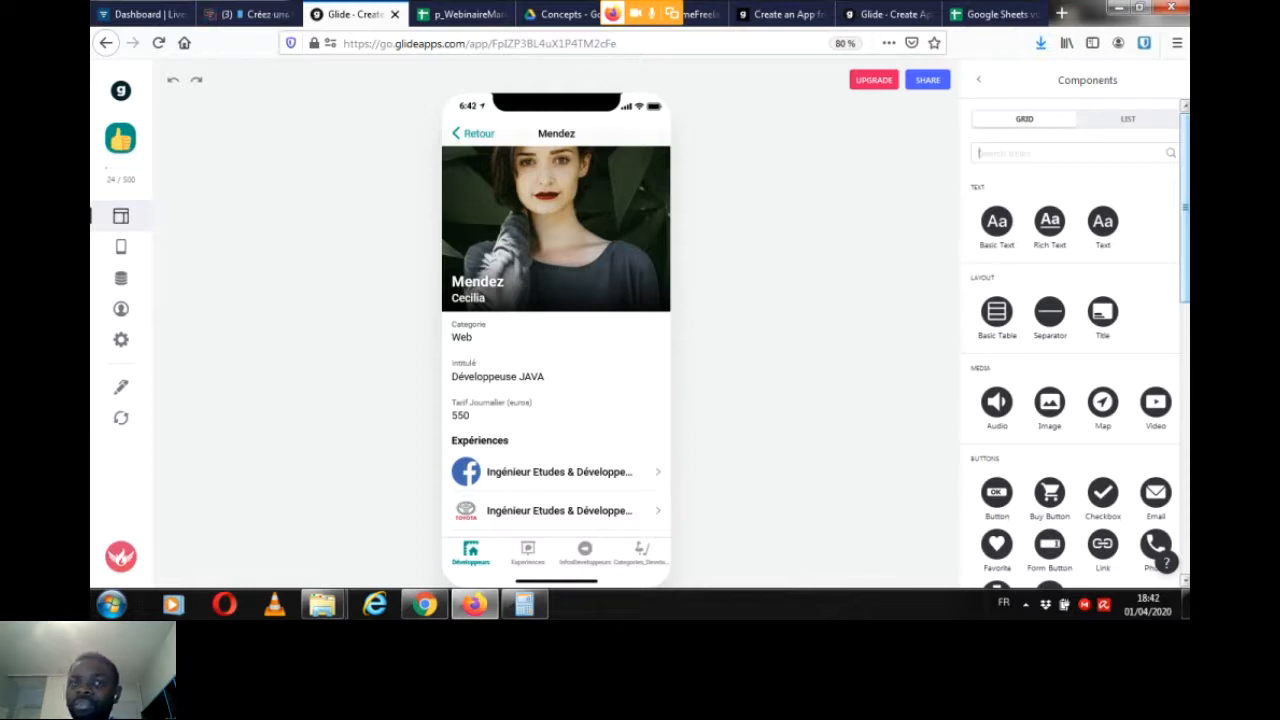
scroll(1075, 350, down, 2)
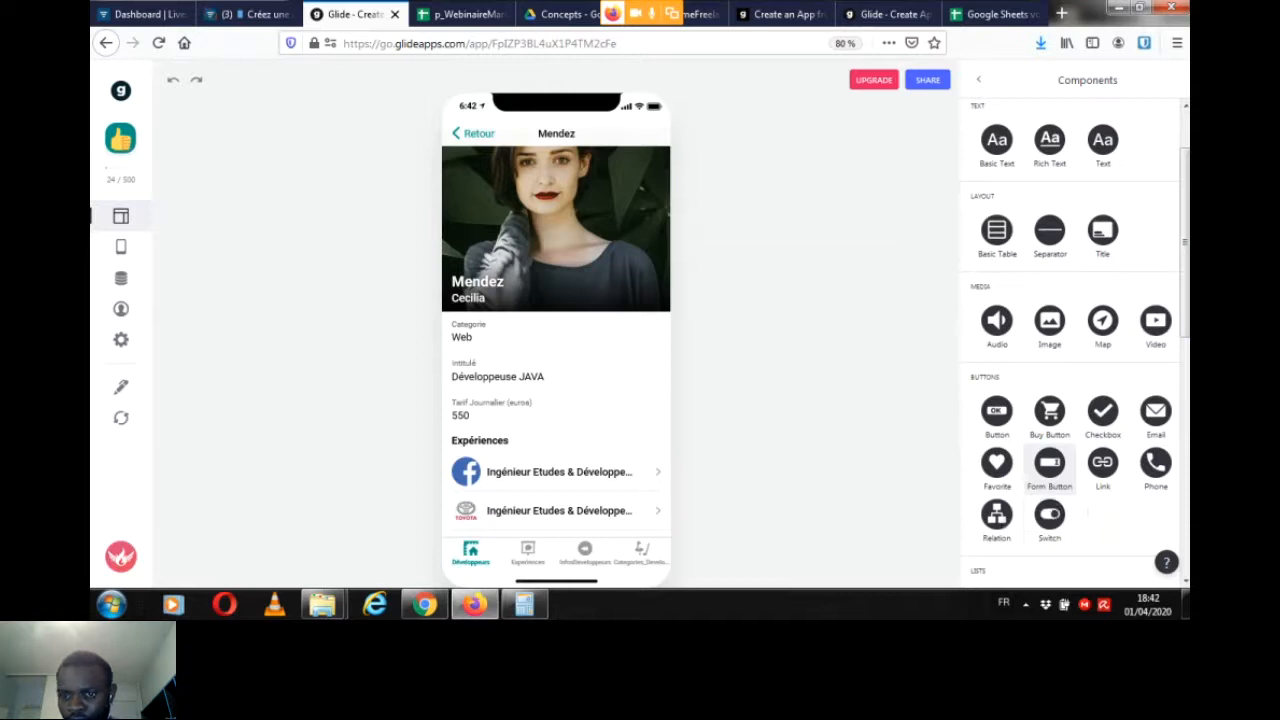
click(1049, 462)
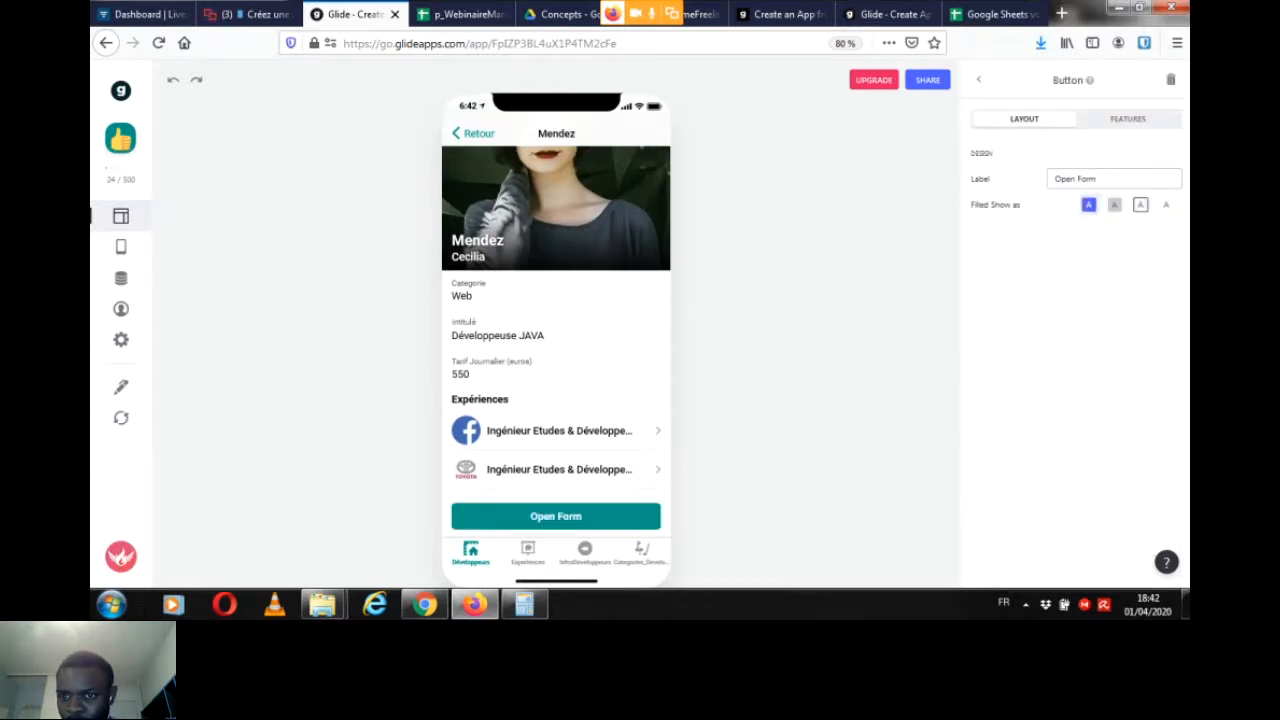
key(BackSpace)
key(BackSpace)
key(BackSpace)
key(BackSpace)
key(BackSpace)
key(BackSpace)
key(BackSpace)
key(BackSpace)
key(BackSpace)
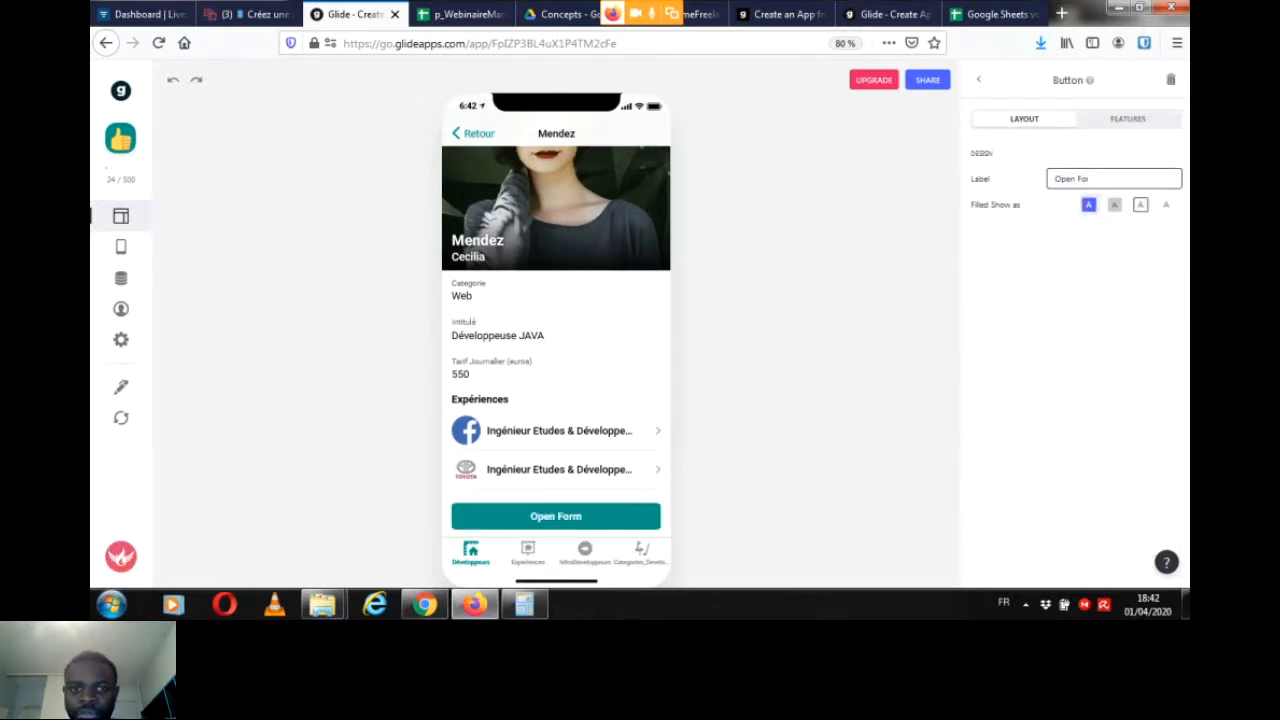
text(En)
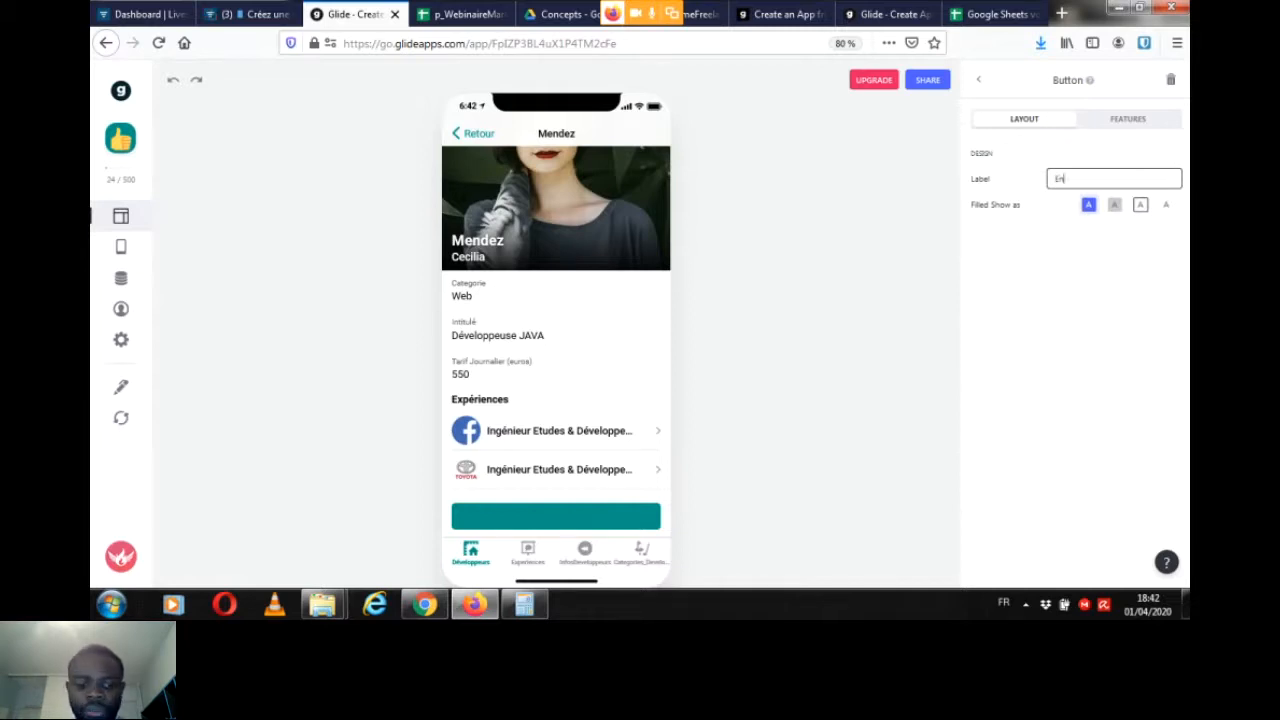
text(voyer une demande de)
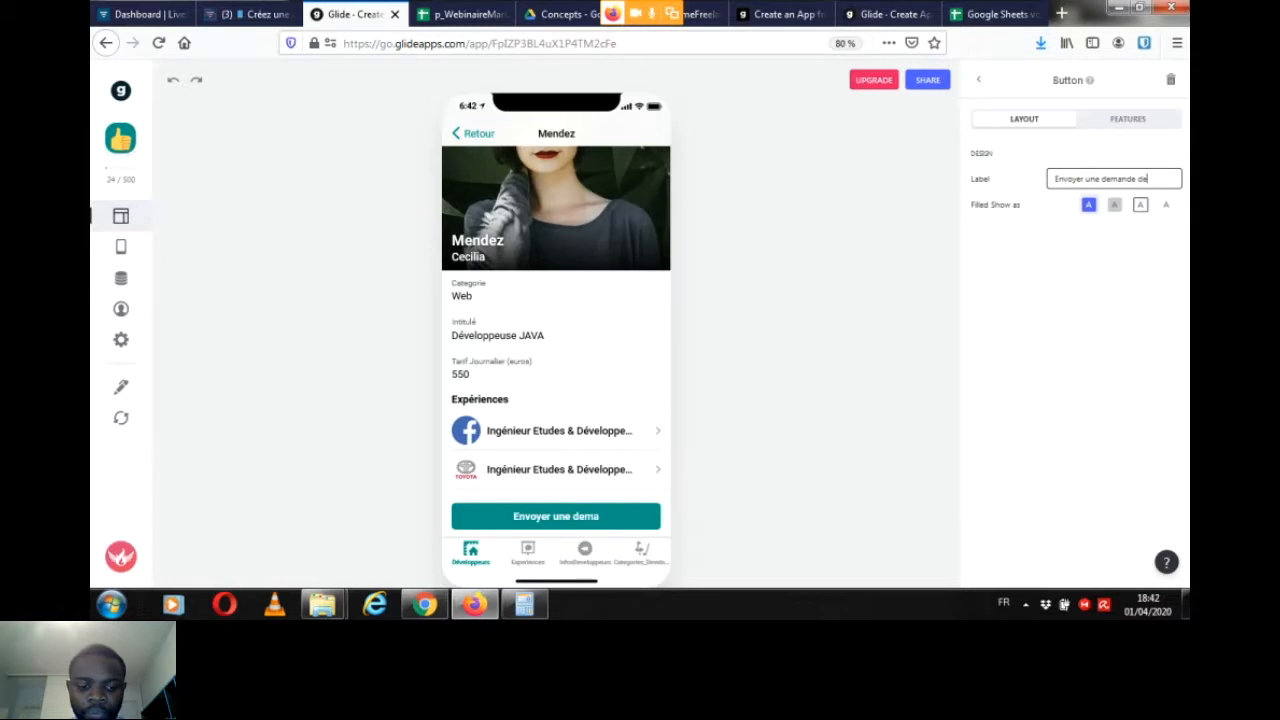
text( devis)
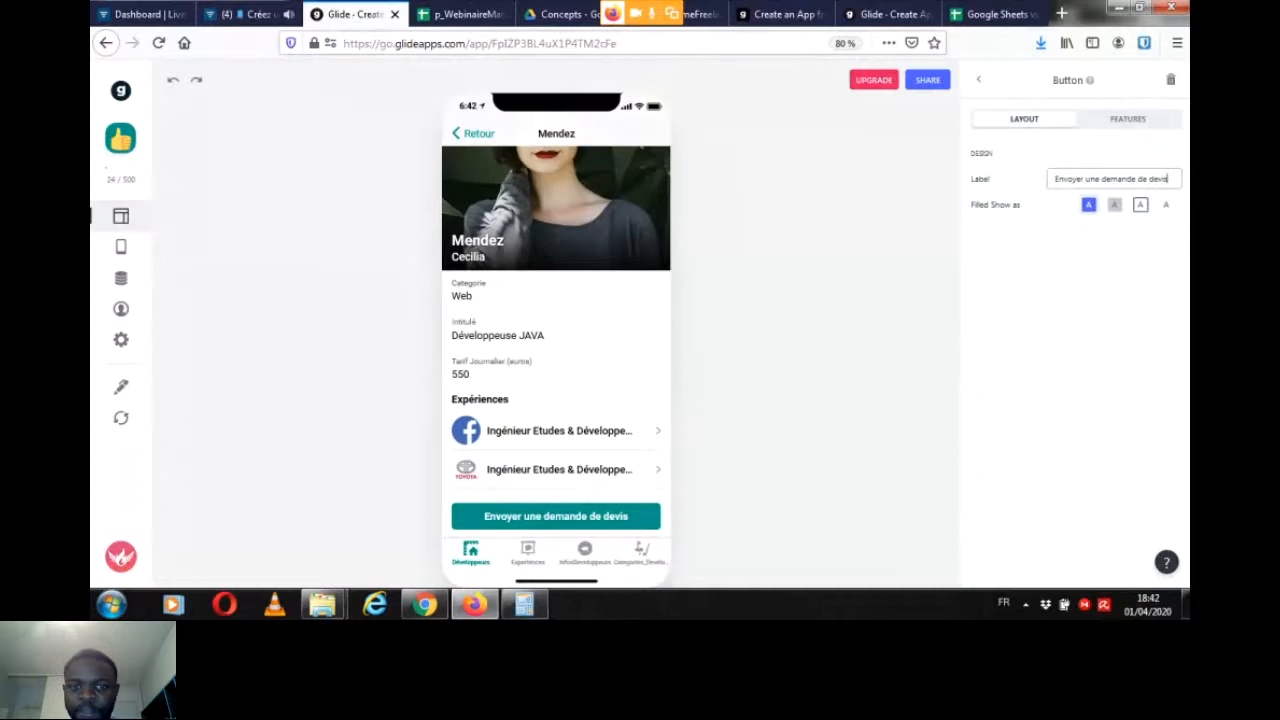
Step: Switch to the Livestorm webinar chat to read the participants' new messages
click(247, 14)
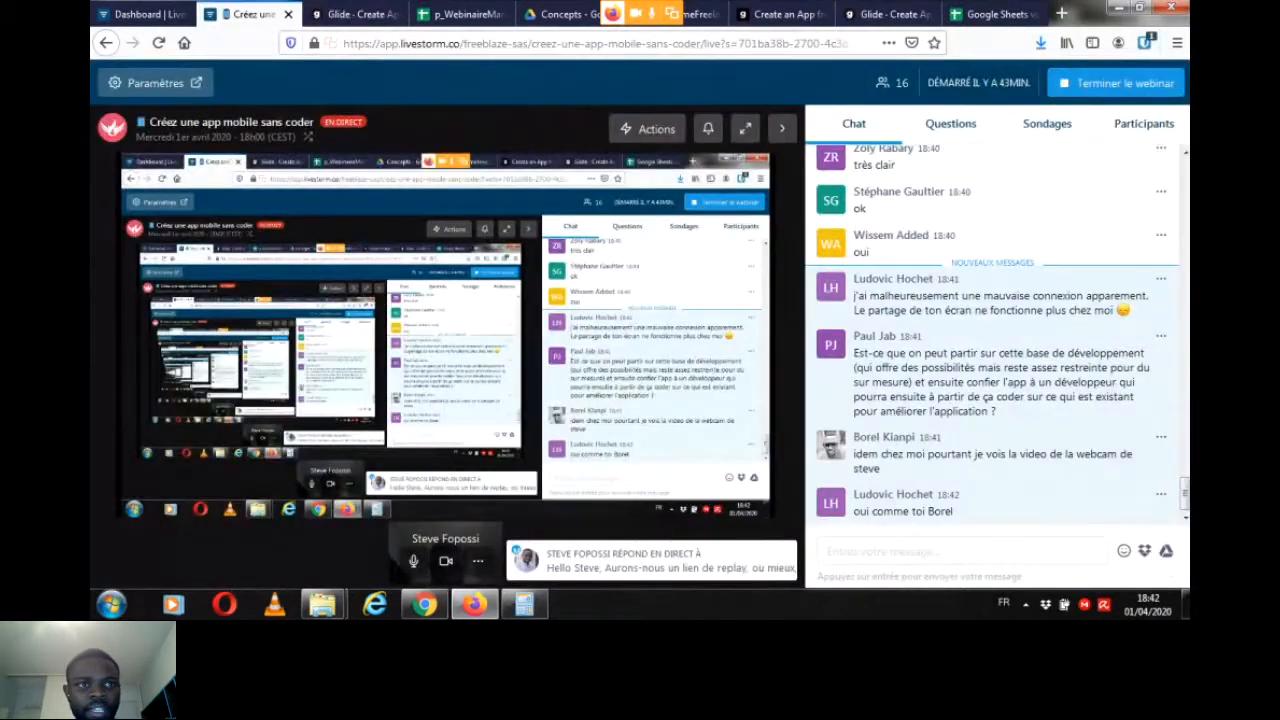
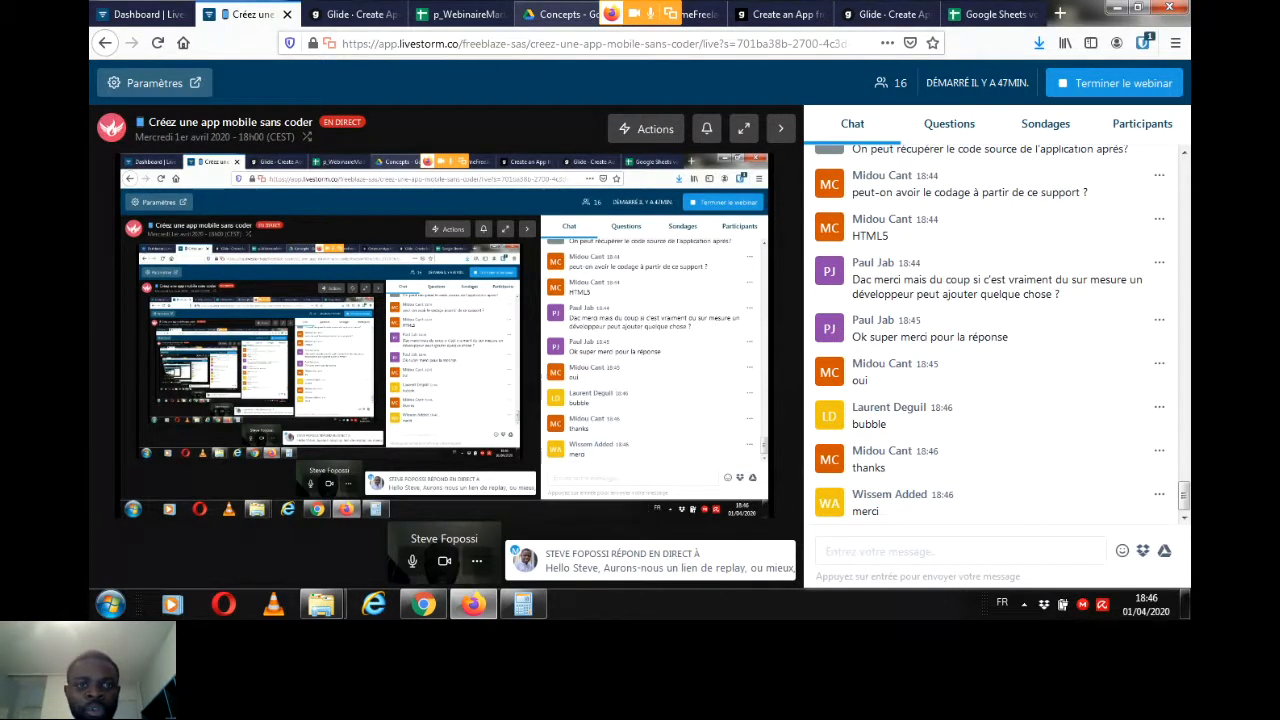
Step: Switch back to the Glide editor and open the form behind the "Envoyer une demande de devis" button
click(560, 14)
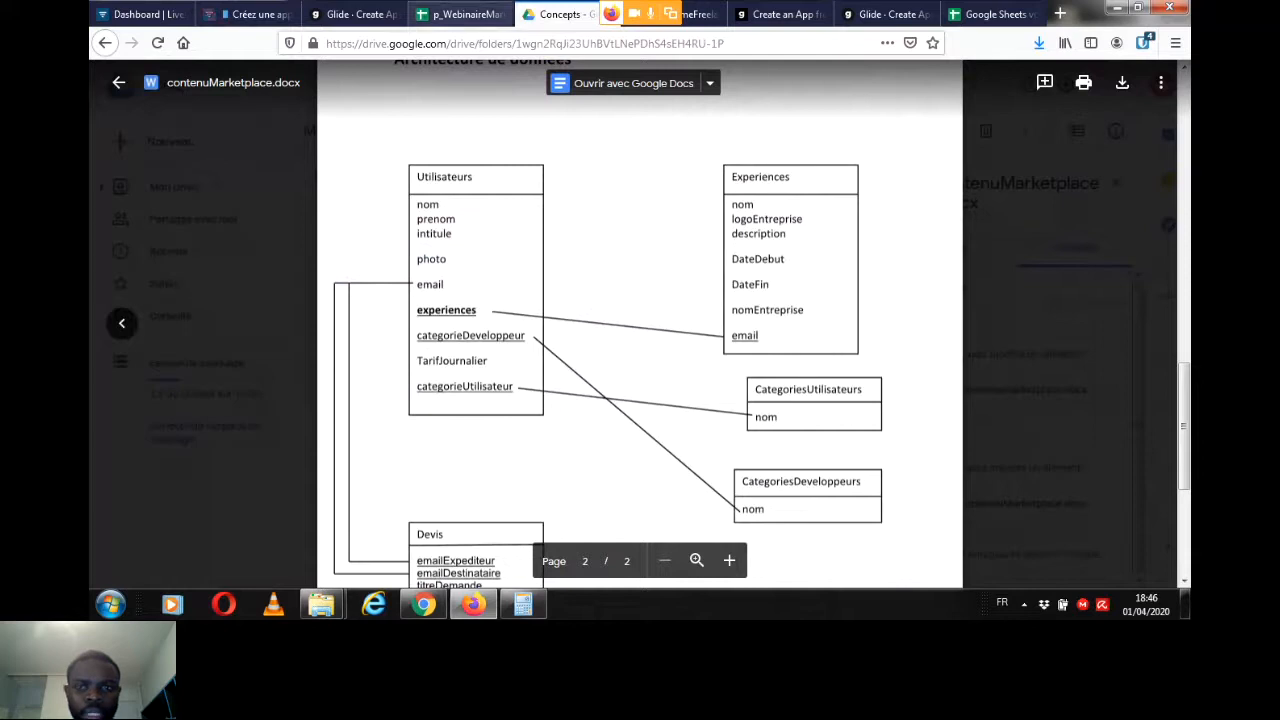
click(460, 14)
click(350, 14)
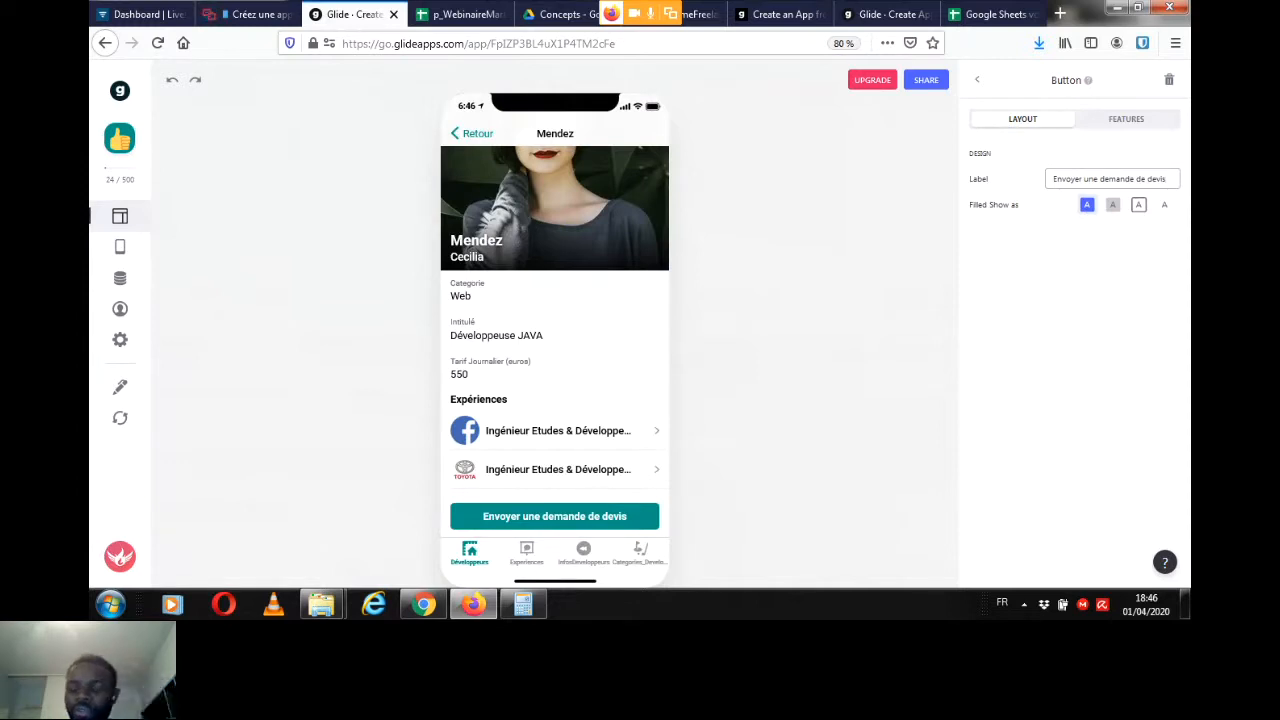
click(555, 516)
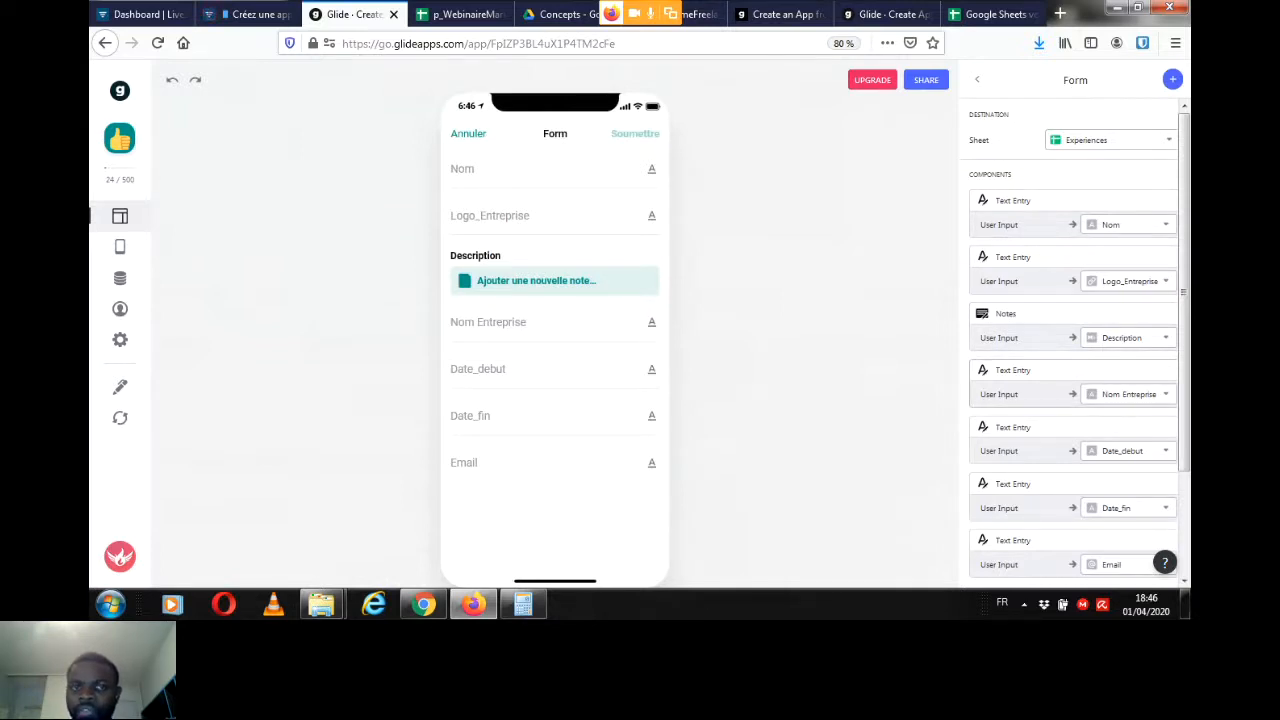
Step: Set the quote request form's destination sheet to Devis, checking the webinar chat for participants' answers before choosing
click(540, 170)
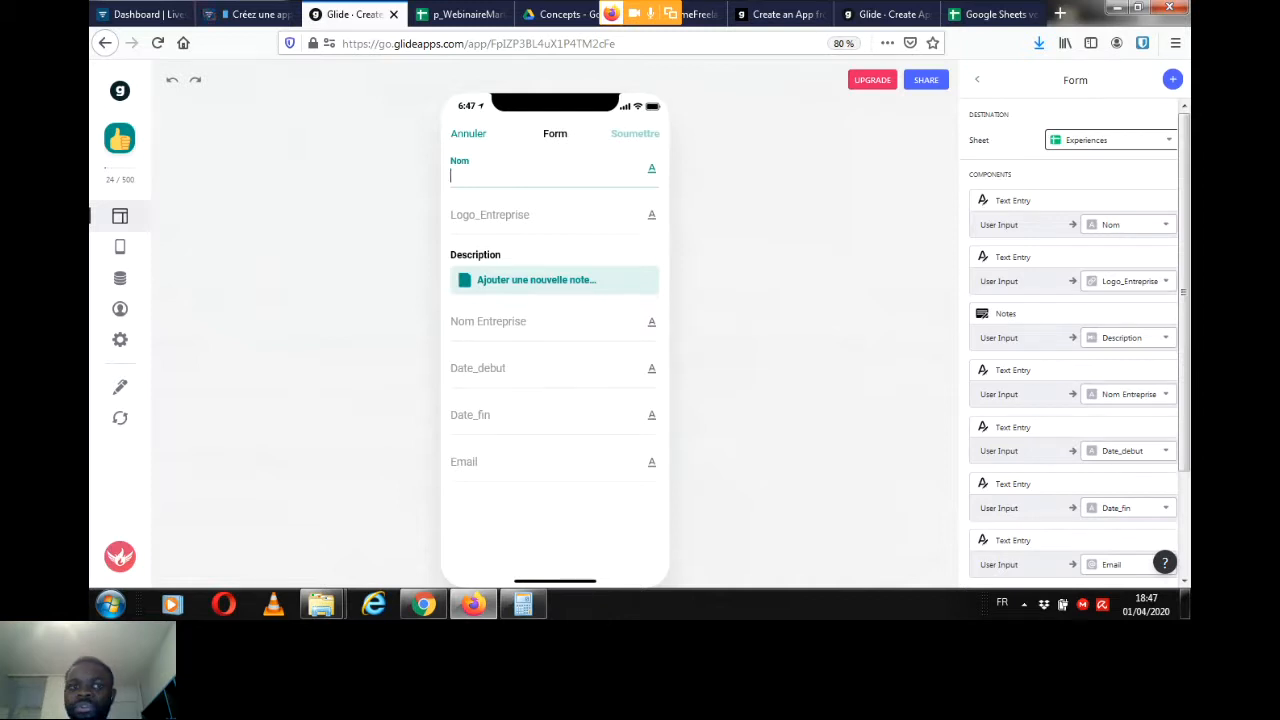
click(1111, 140)
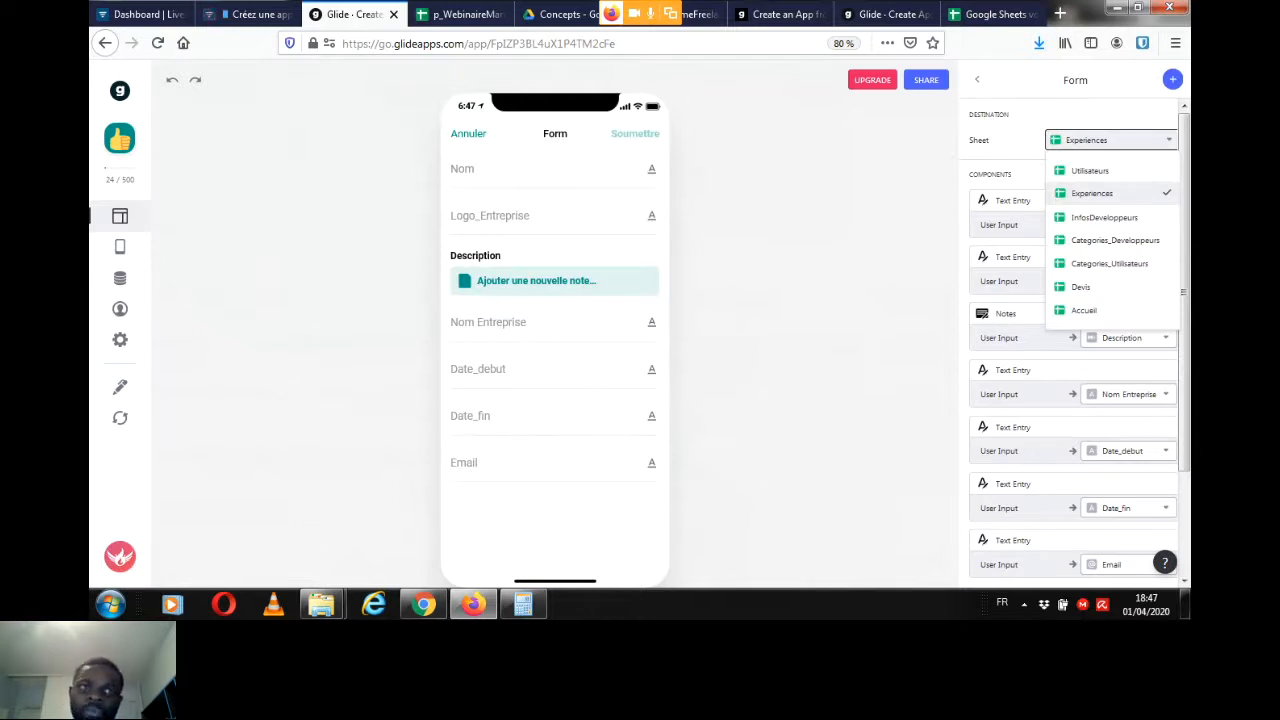
click(255, 14)
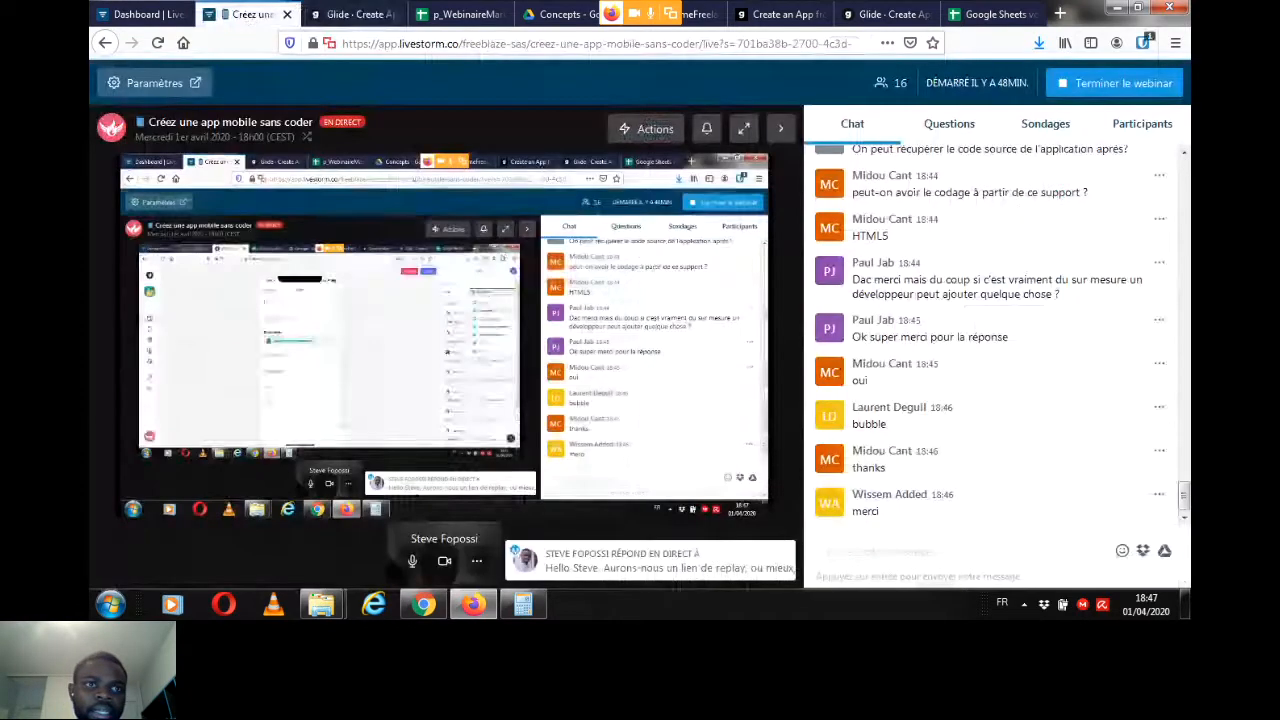
click(355, 14)
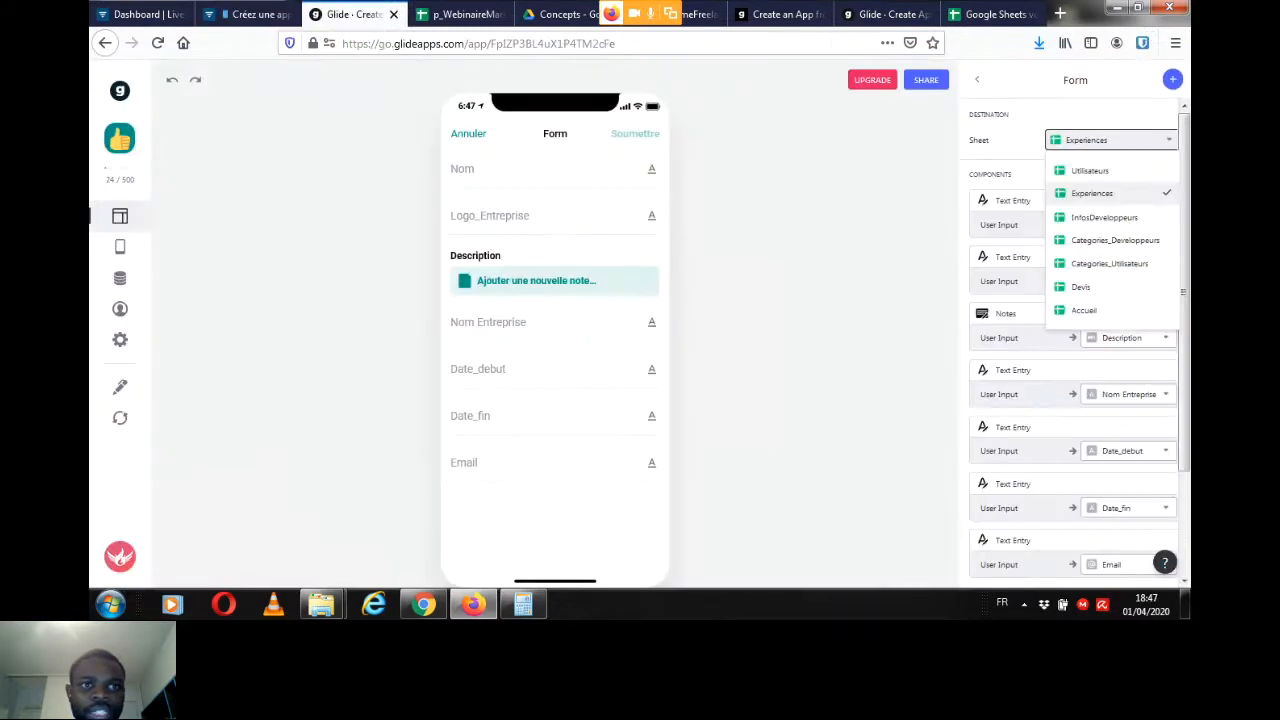
click(255, 14)
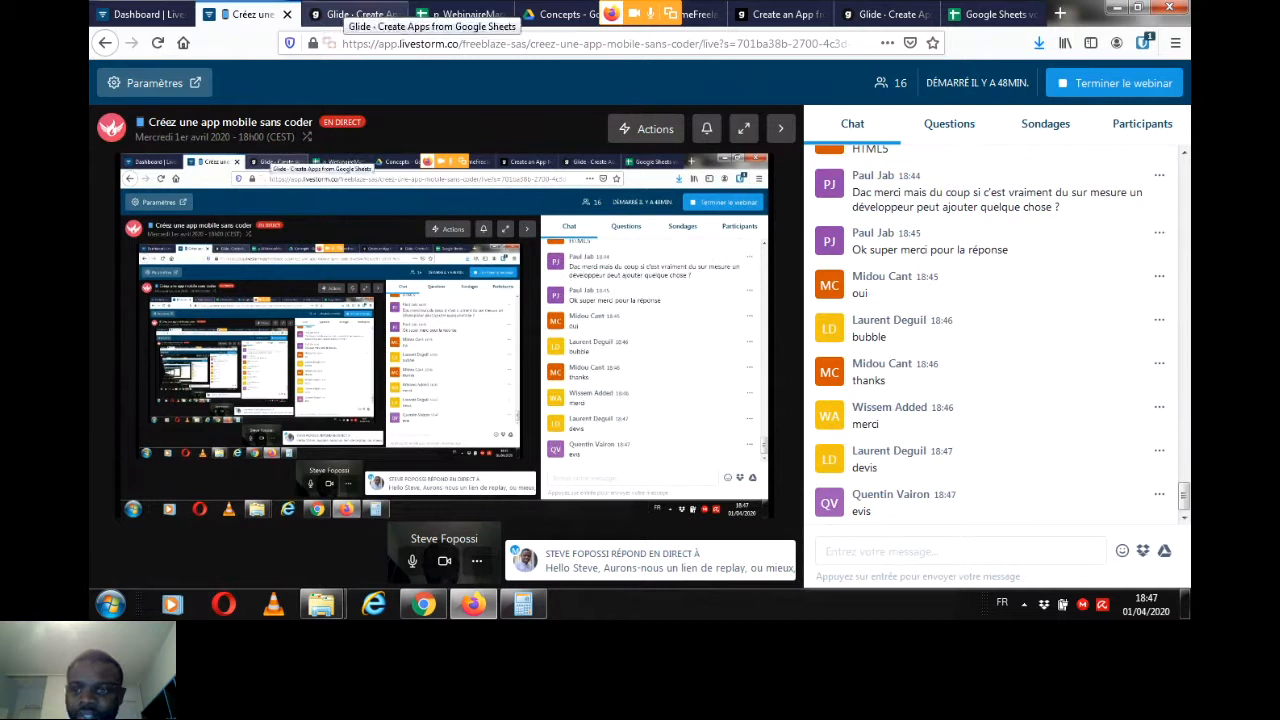
click(355, 14)
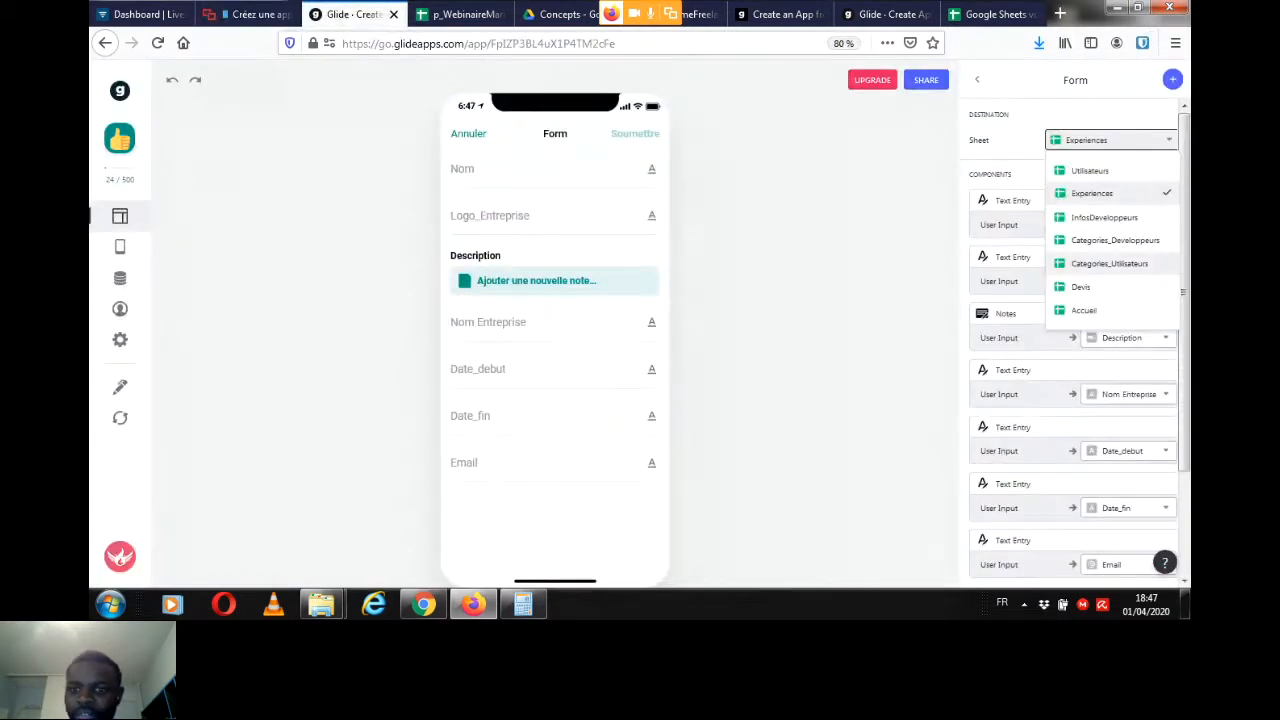
click(1081, 287)
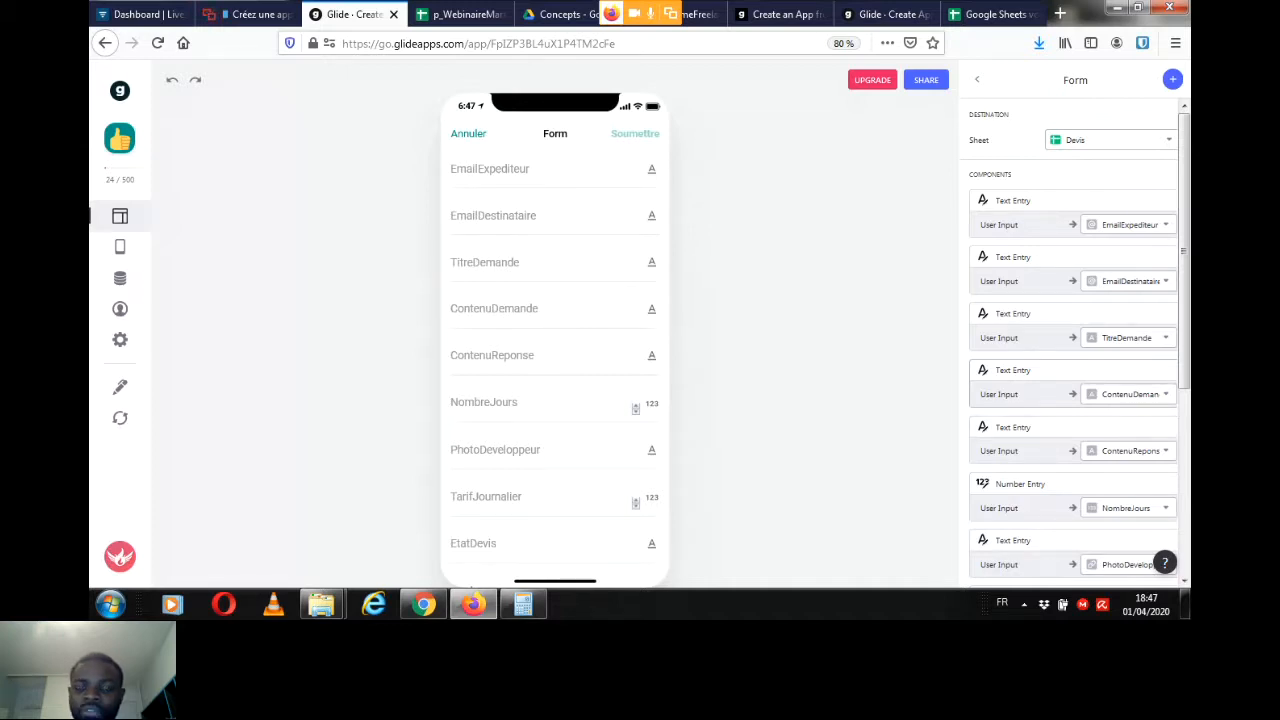
Step: Remove the ContenuReponse, NombreJours, PhotoDeveloppeur, TarifJournalier, EtatDevis and Cout entries from the quote request form
click(520, 310)
click(520, 357)
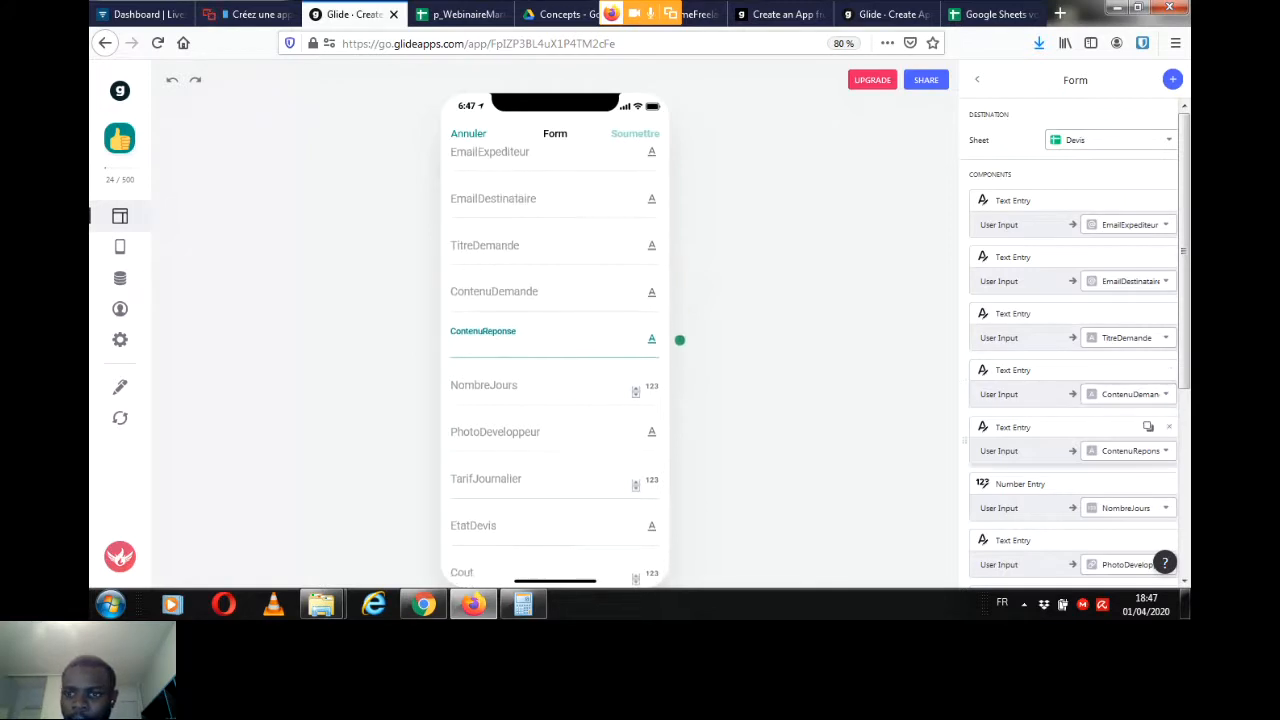
click(1169, 427)
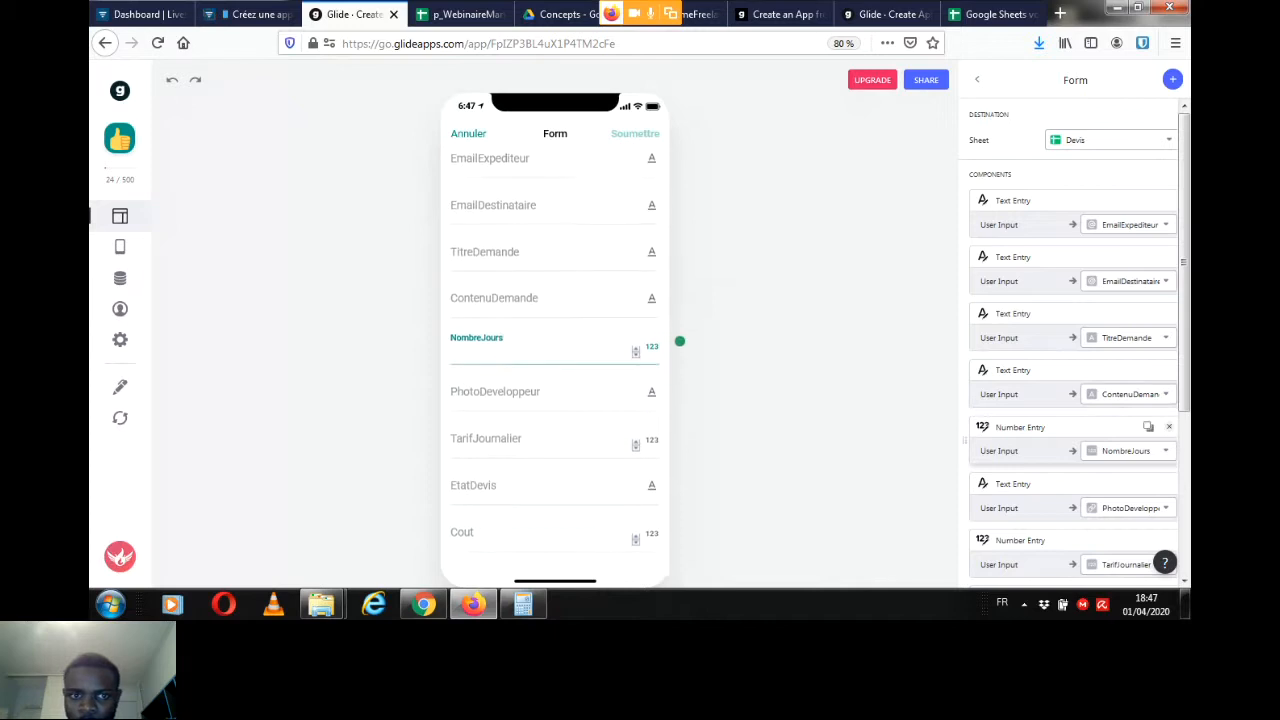
click(1169, 427)
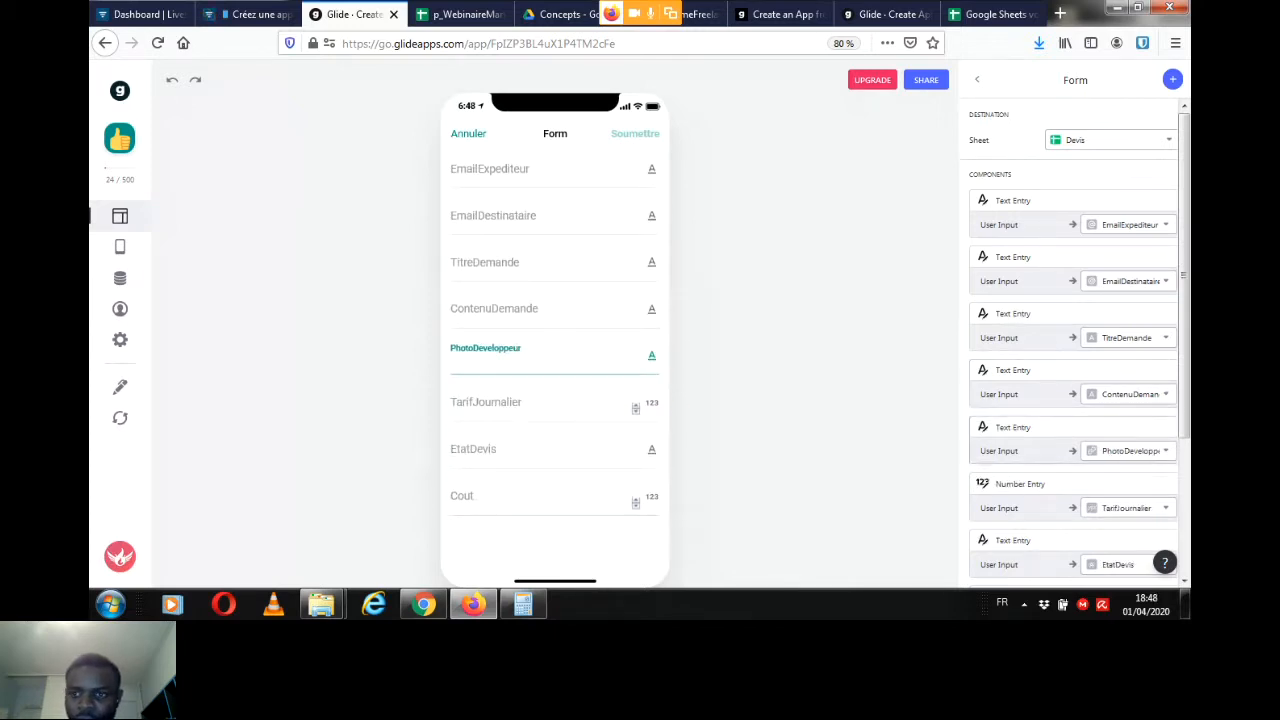
click(1169, 427)
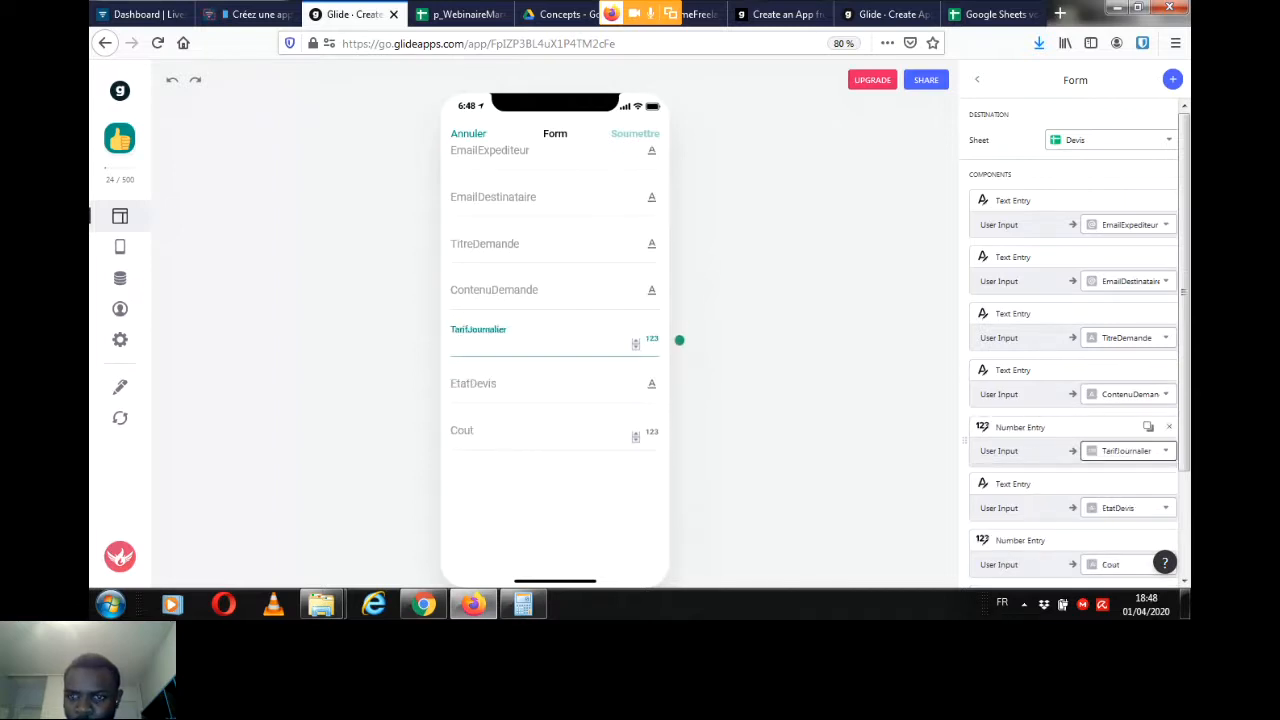
click(1169, 427)
click(1169, 427)
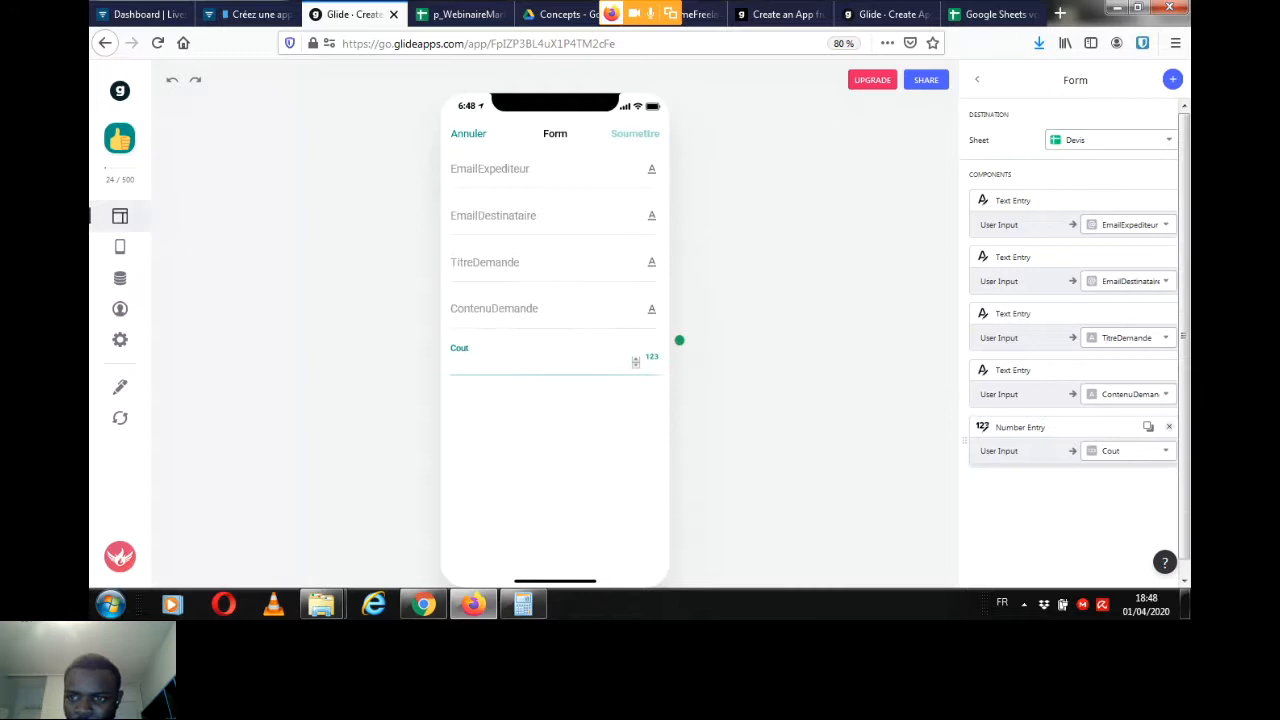
click(1169, 427)
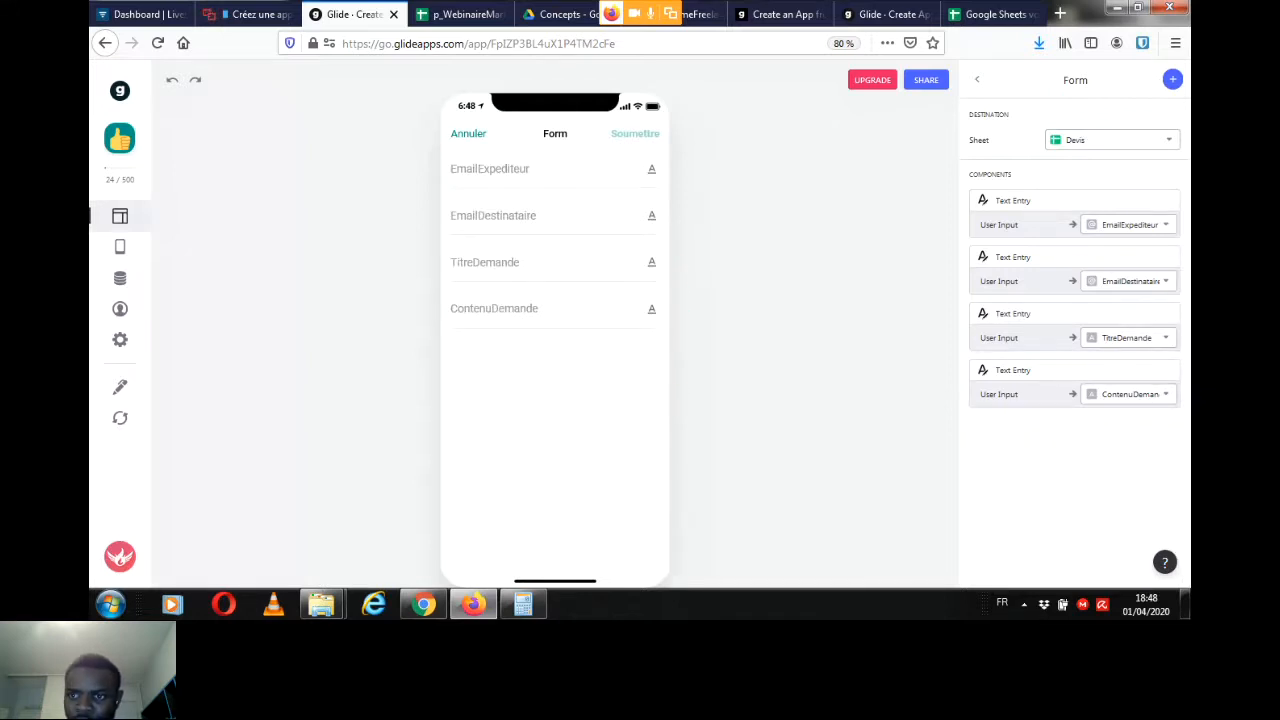
Step: Review the sender, recipient, title and content fields of the quote request form, and check the Livestorm chat for questions
click(520, 171)
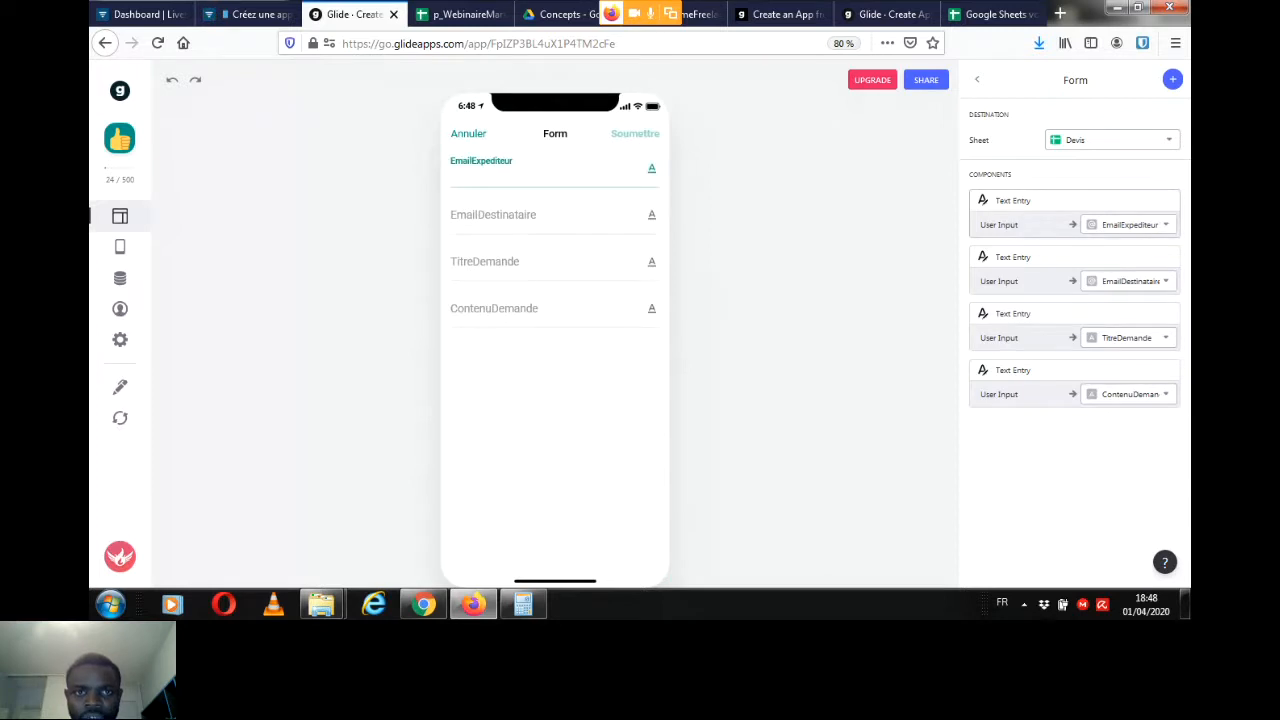
click(520, 216)
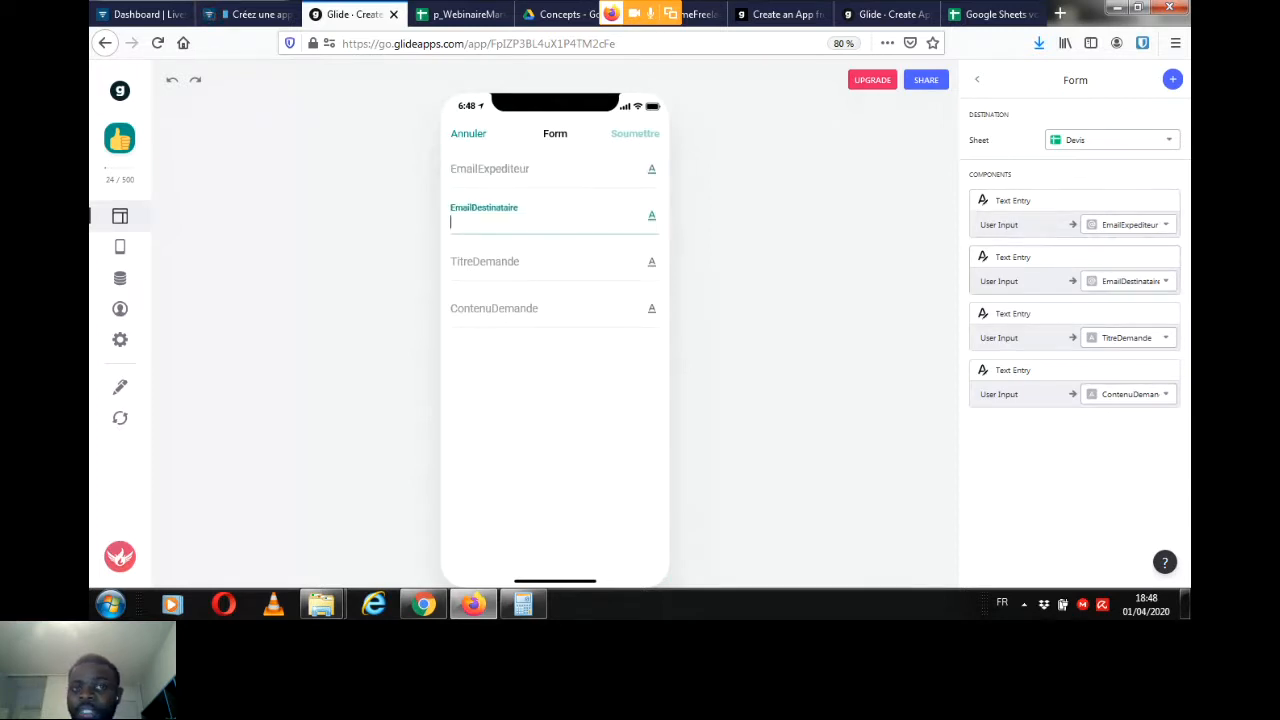
click(520, 263)
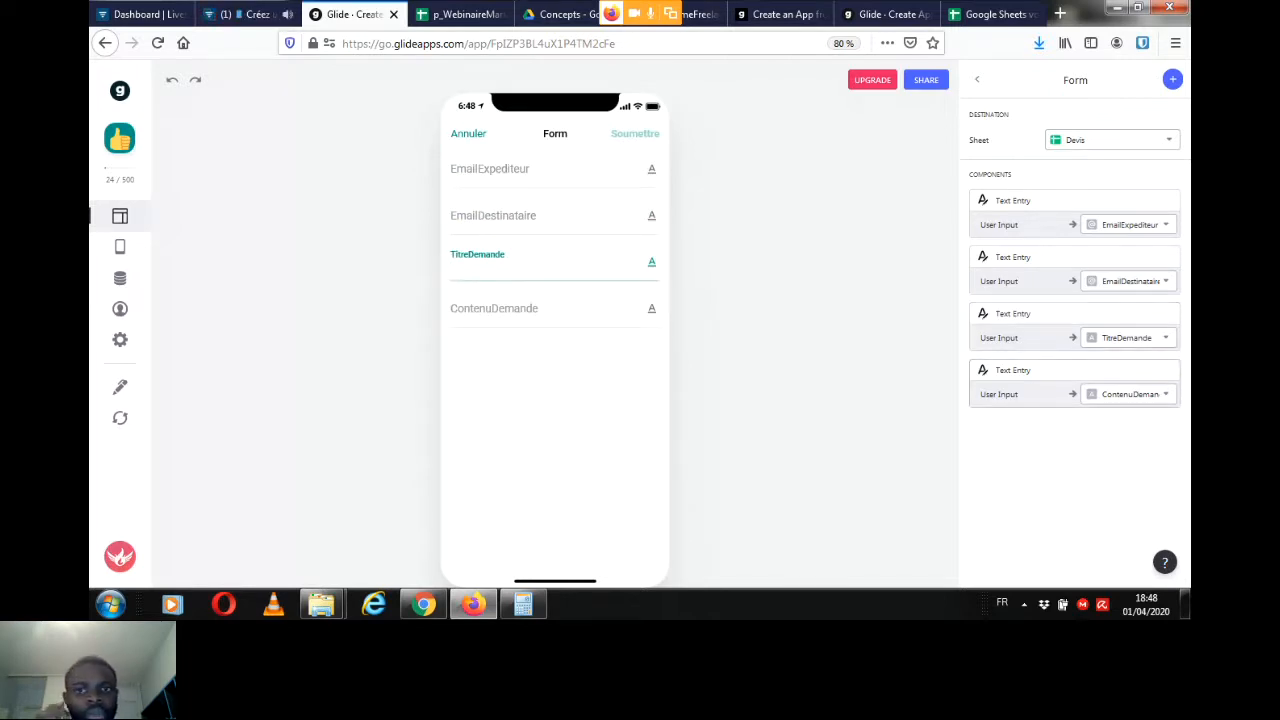
click(535, 309)
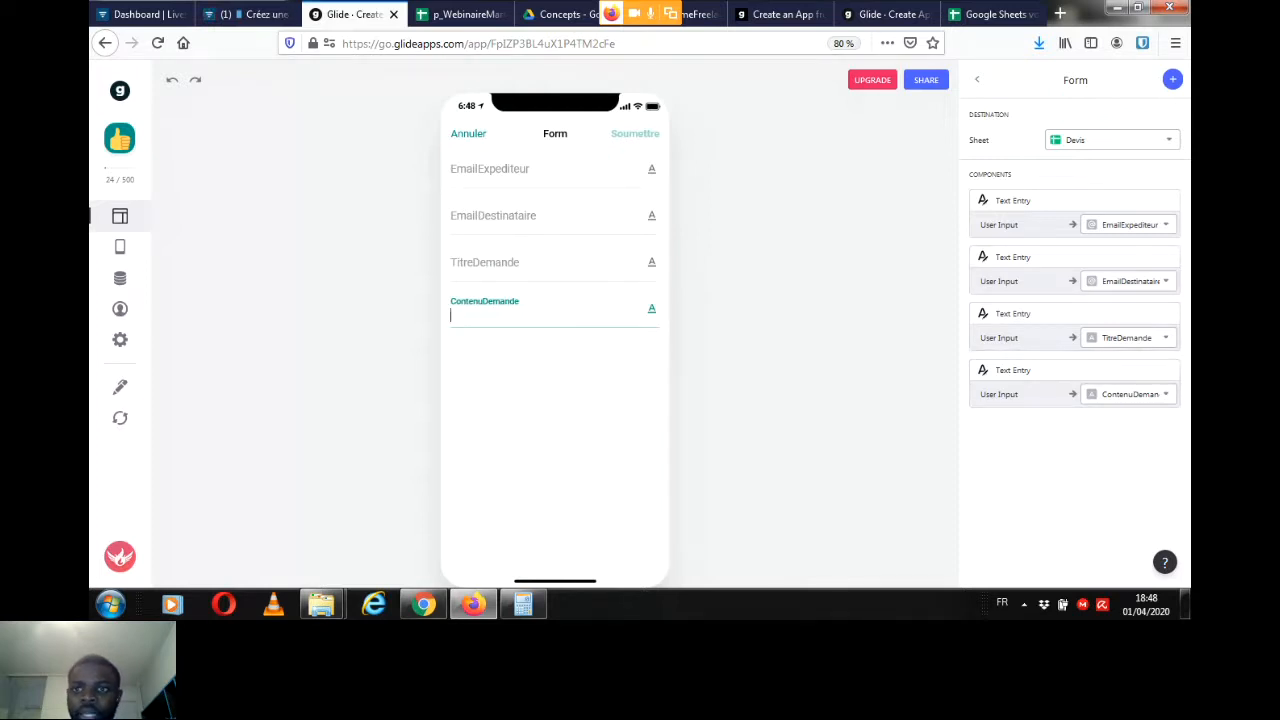
click(253, 14)
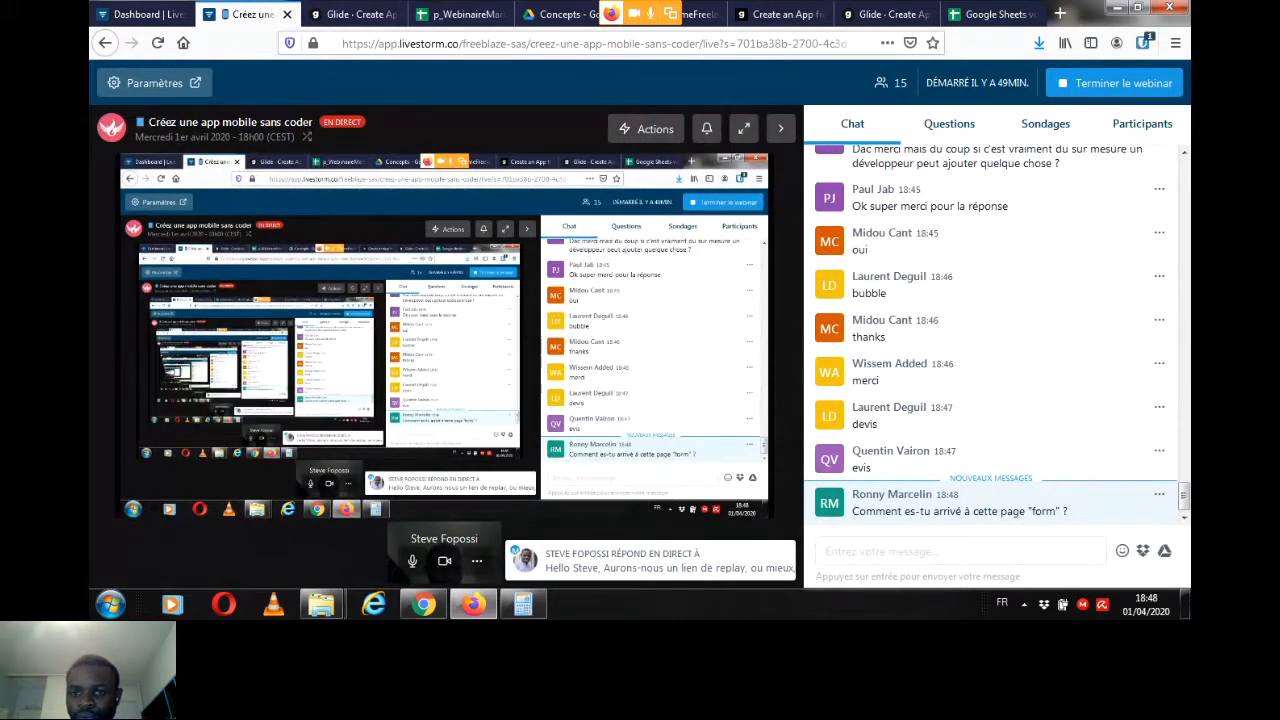
click(354, 14)
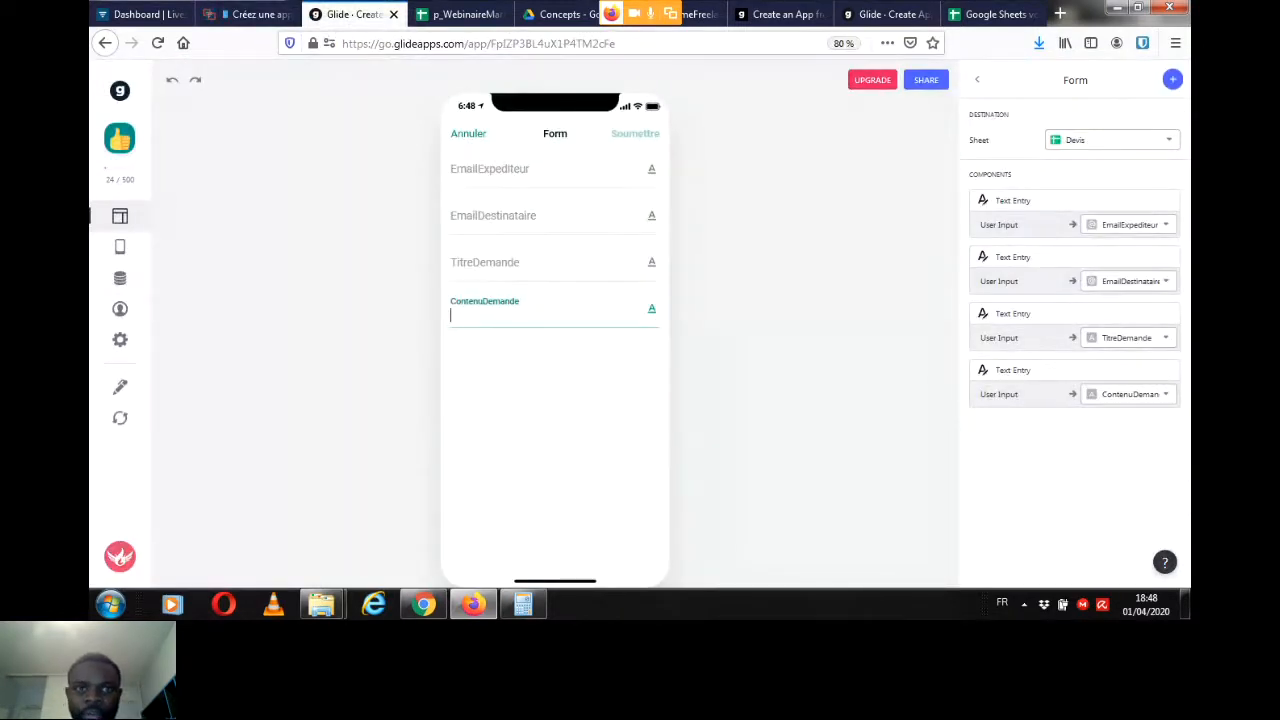
Step: Leave the form and add a second Form Button to the developer detail screen, labelled "e"
click(468, 133)
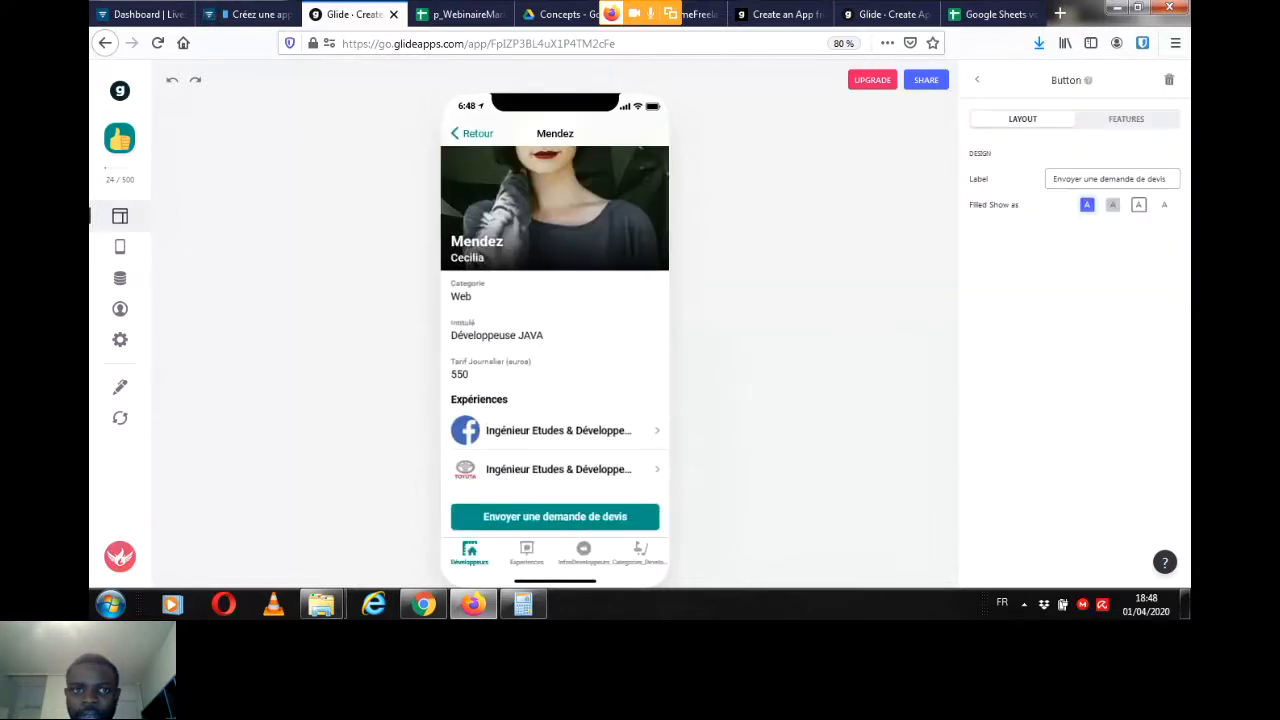
click(977, 80)
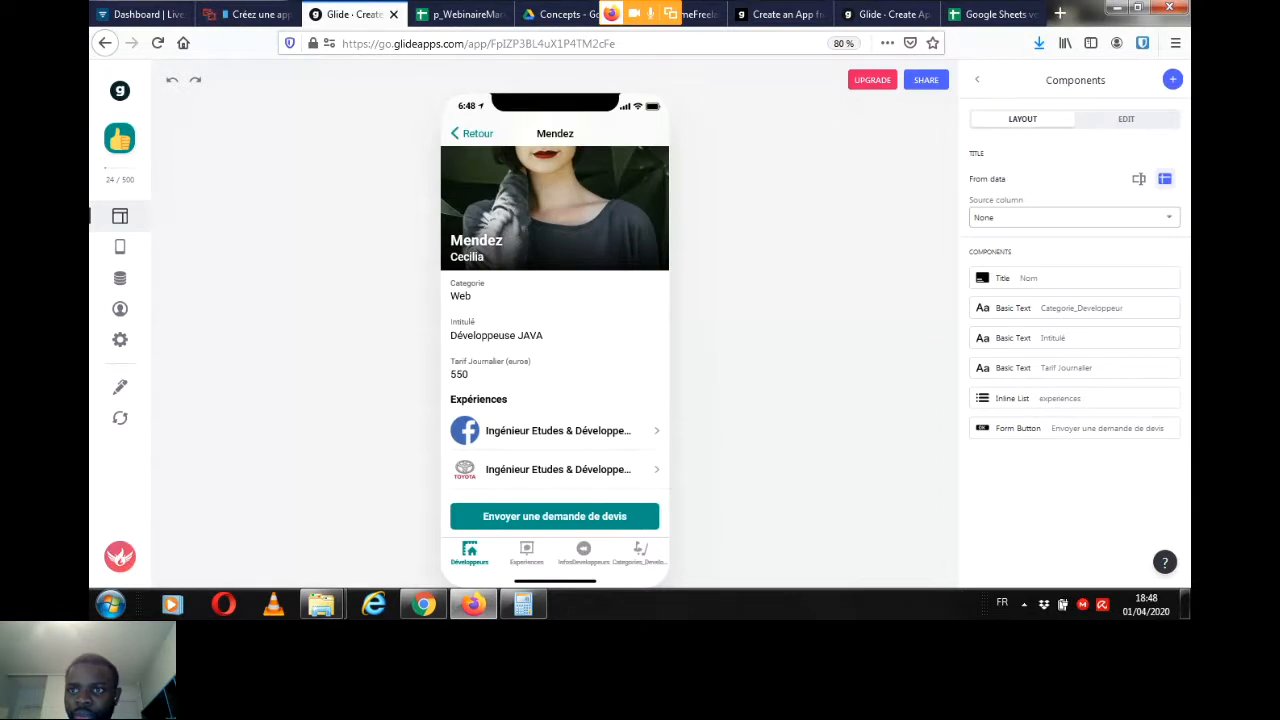
click(1173, 79)
drag(1184, 185, 1184, 250)
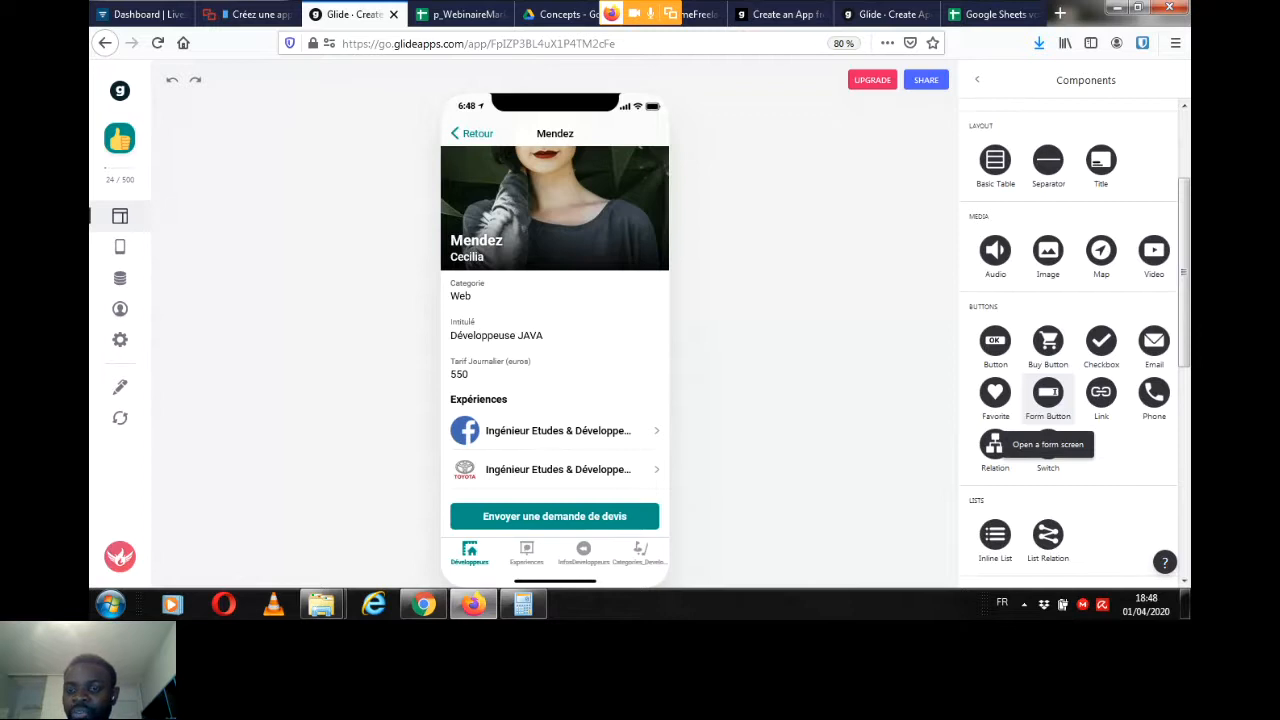
click(1048, 392)
drag(1102, 179, 1050, 179)
key(BackSpace)
text(e)
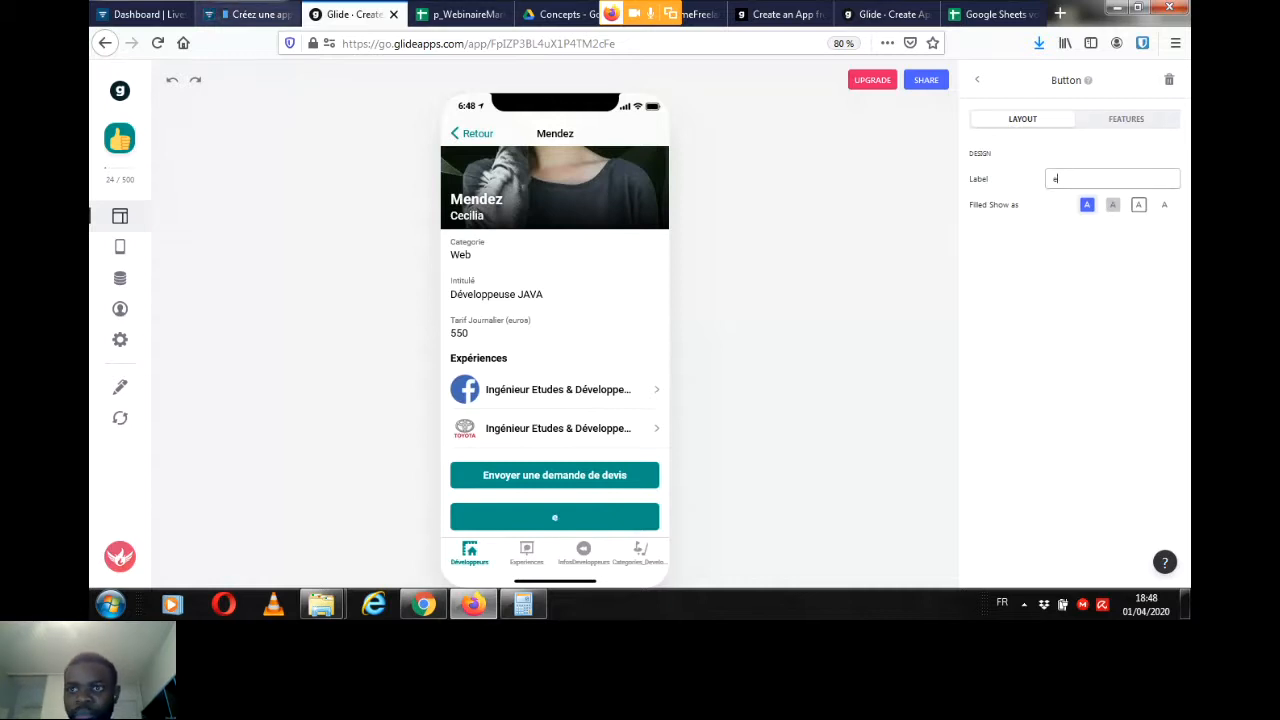
Step: Check the Livestorm chat for replies, and delete the extra Form Button from the developer detail screen in Glide
click(255, 14)
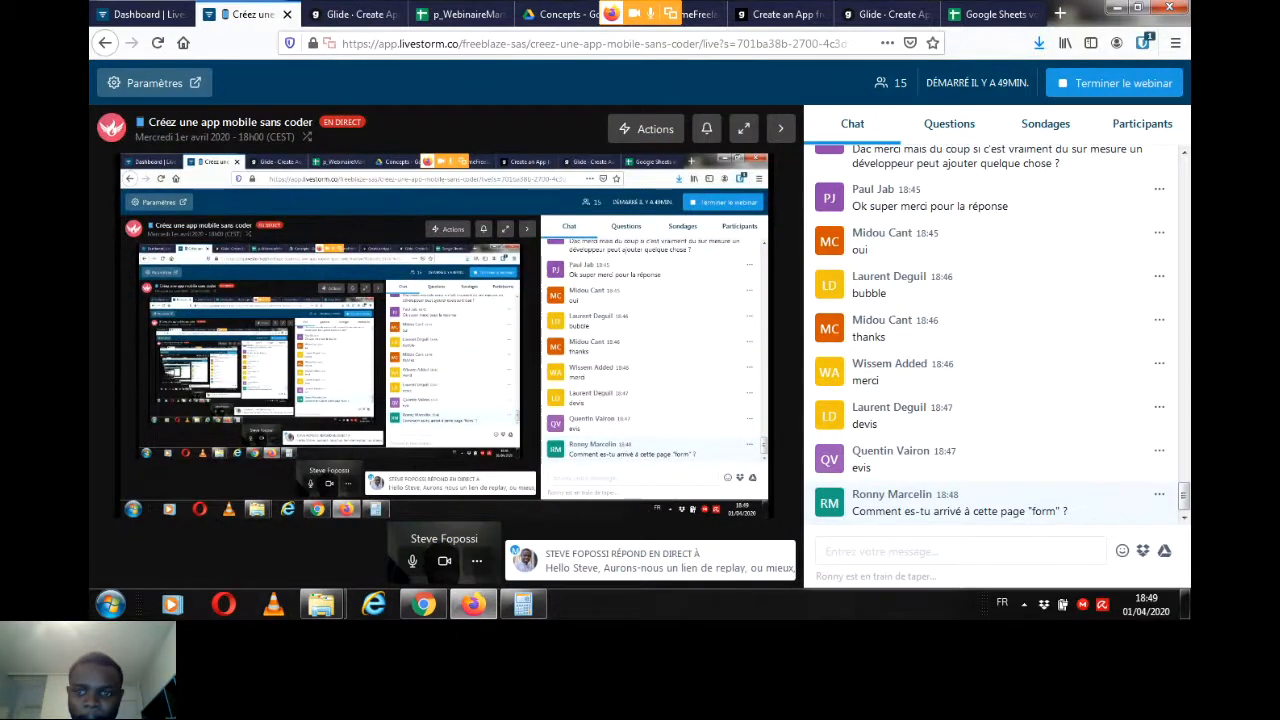
click(460, 14)
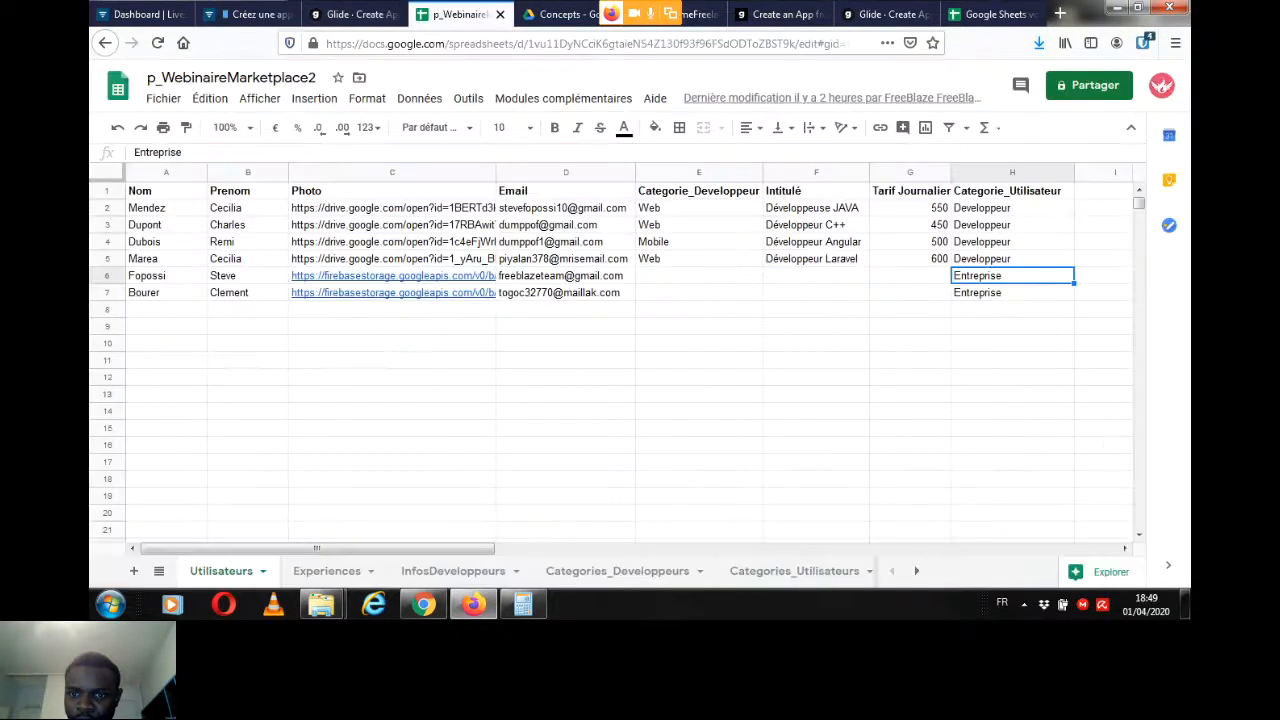
click(356, 14)
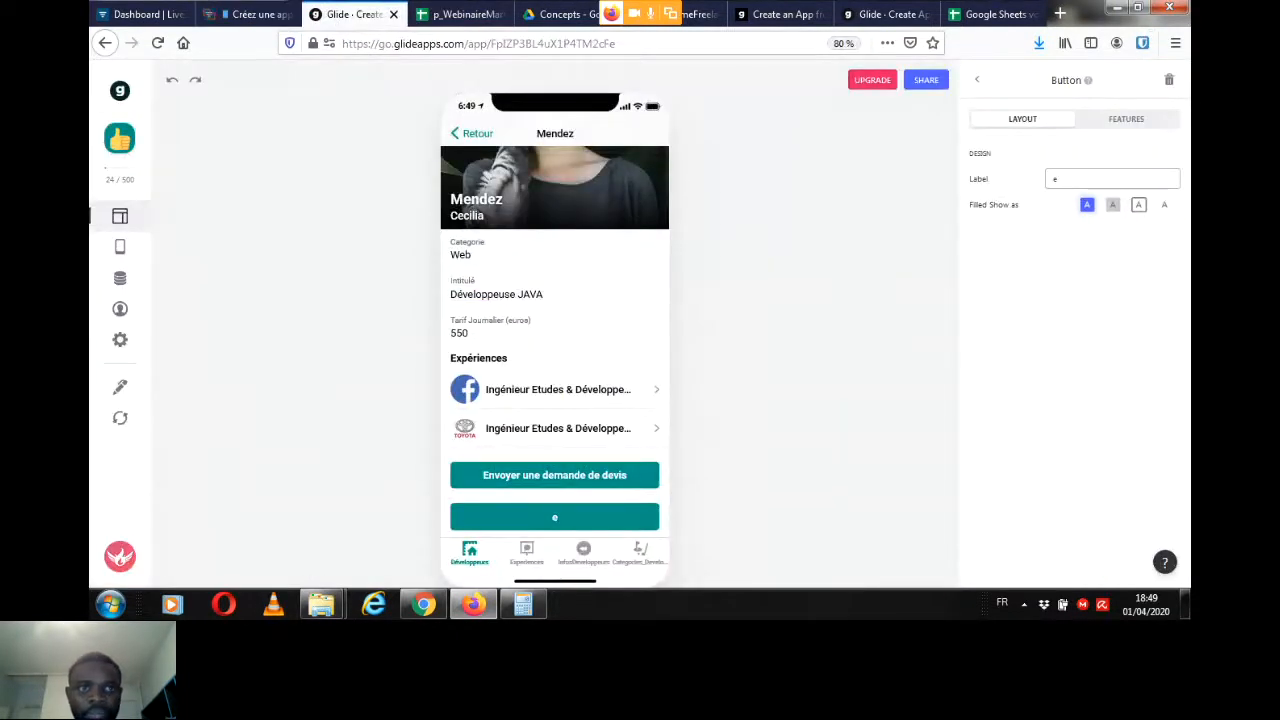
click(1168, 79)
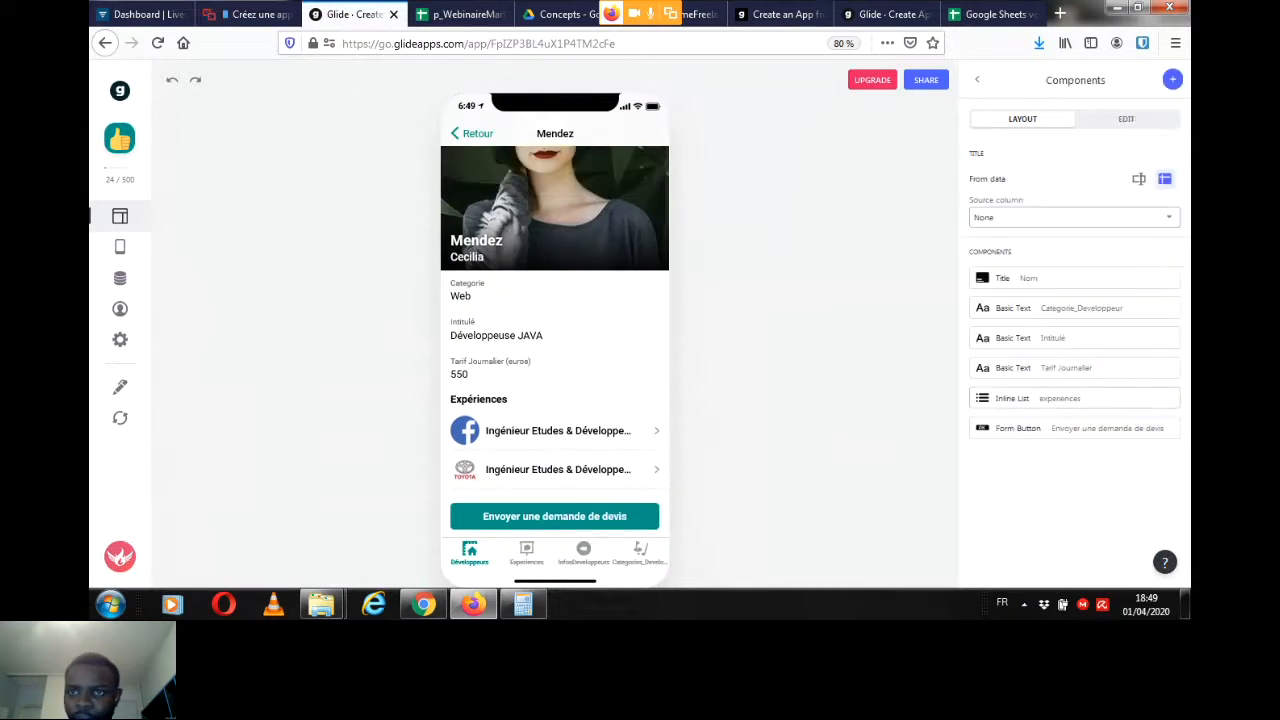
Step: Reopen the quote request form and examine its EmailExpediteur and EmailDestinataire fields alongside the Utilisateurs sheet's email data
click(555, 516)
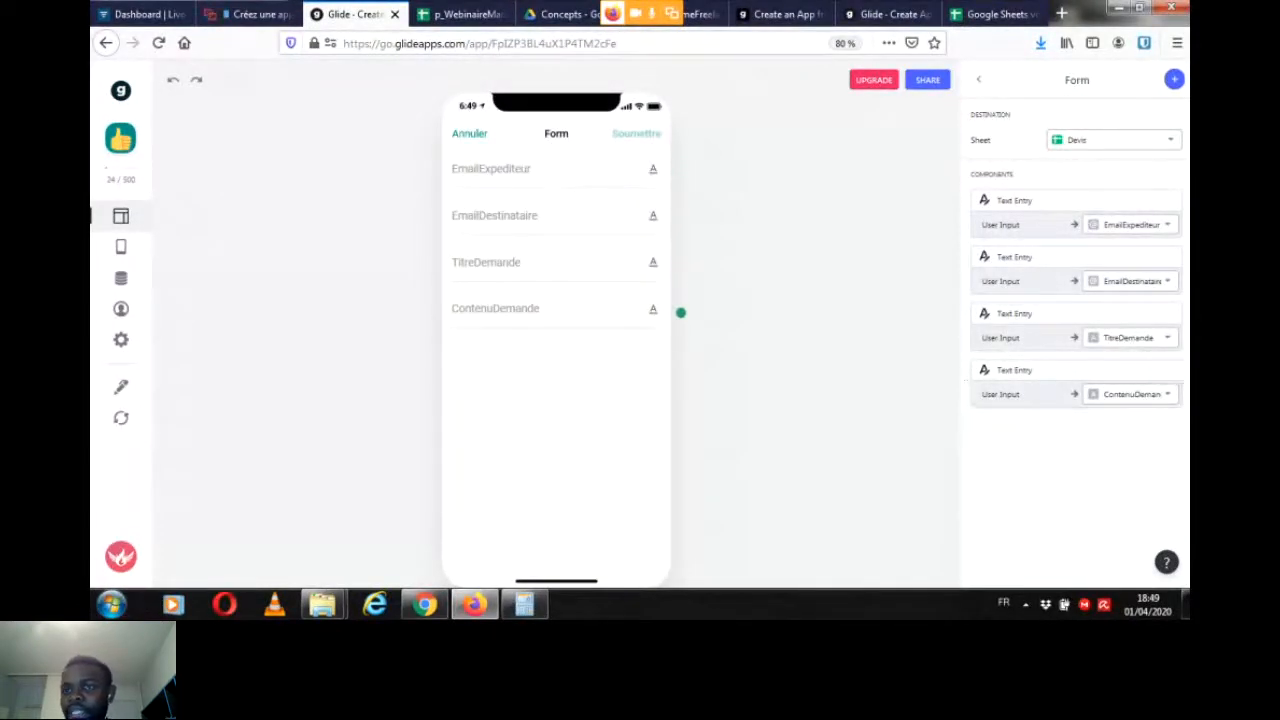
click(500, 170)
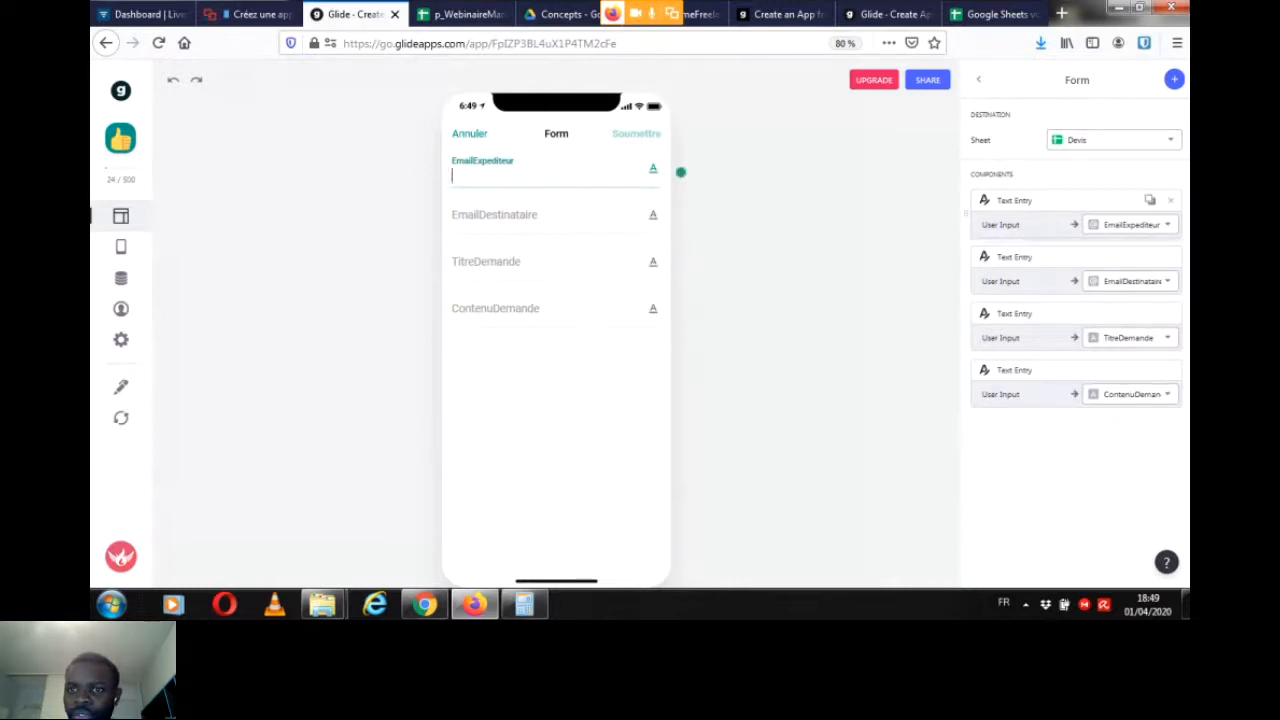
key(Tab)
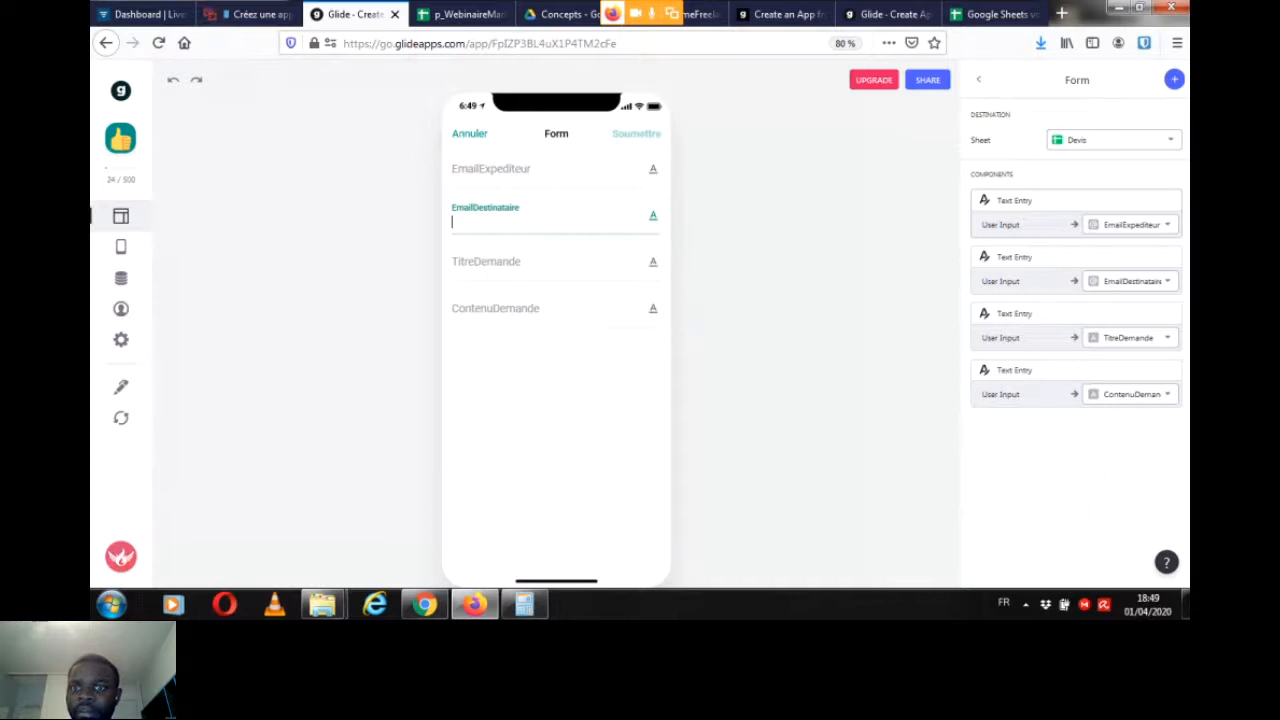
click(462, 15)
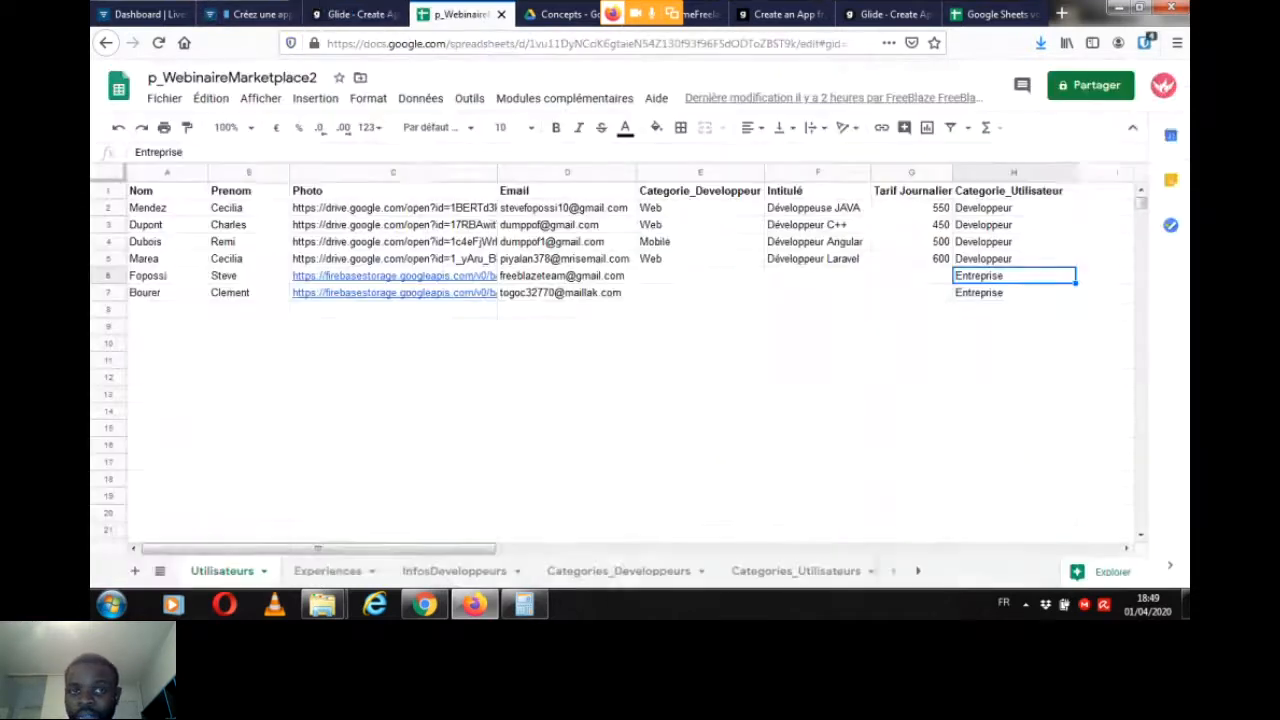
click(355, 14)
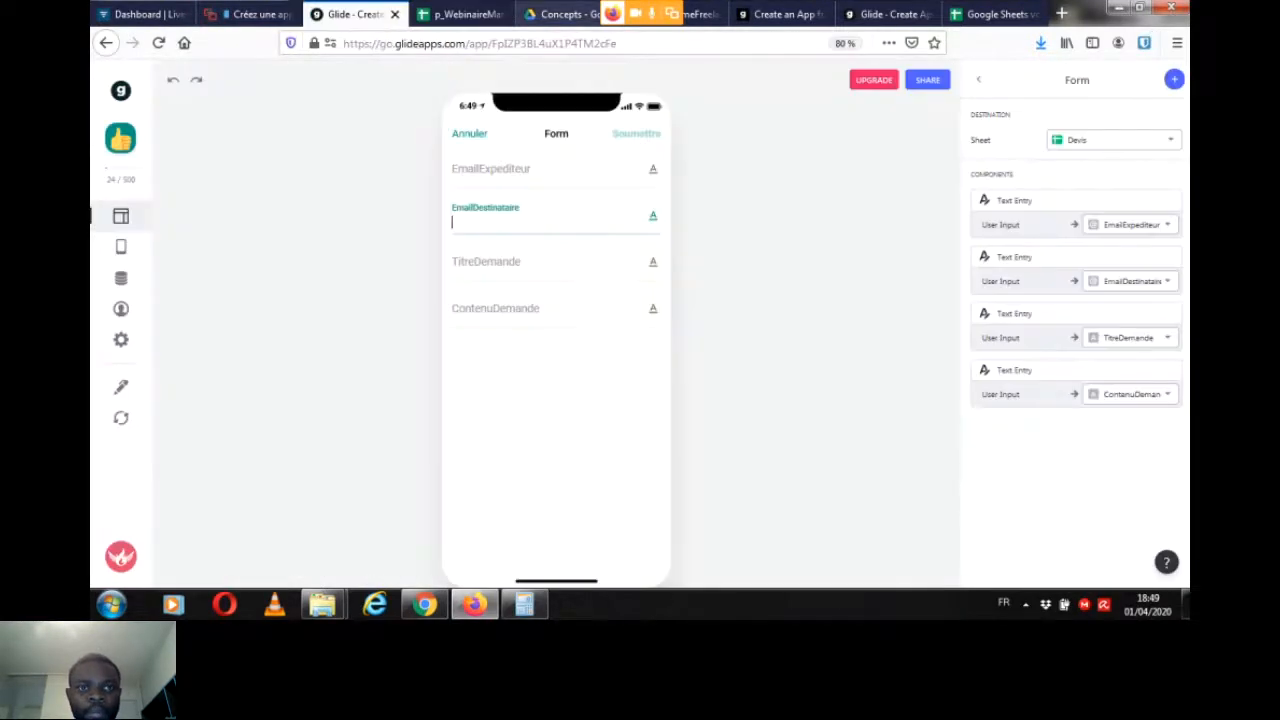
Step: Examine how the Devis table's sender and recipient emails link to the user email in the contenuMarketplace.docx data model, and return to Glide
click(562, 14)
scroll(640, 320, down, 3)
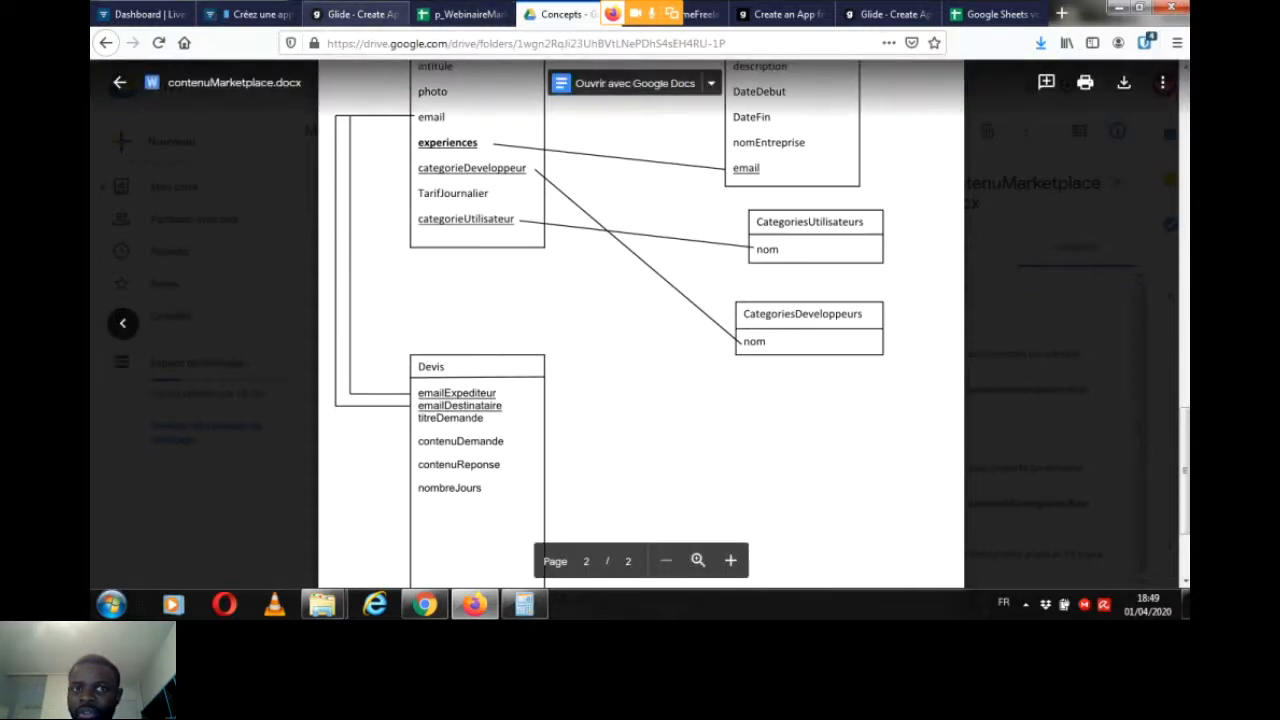
click(355, 14)
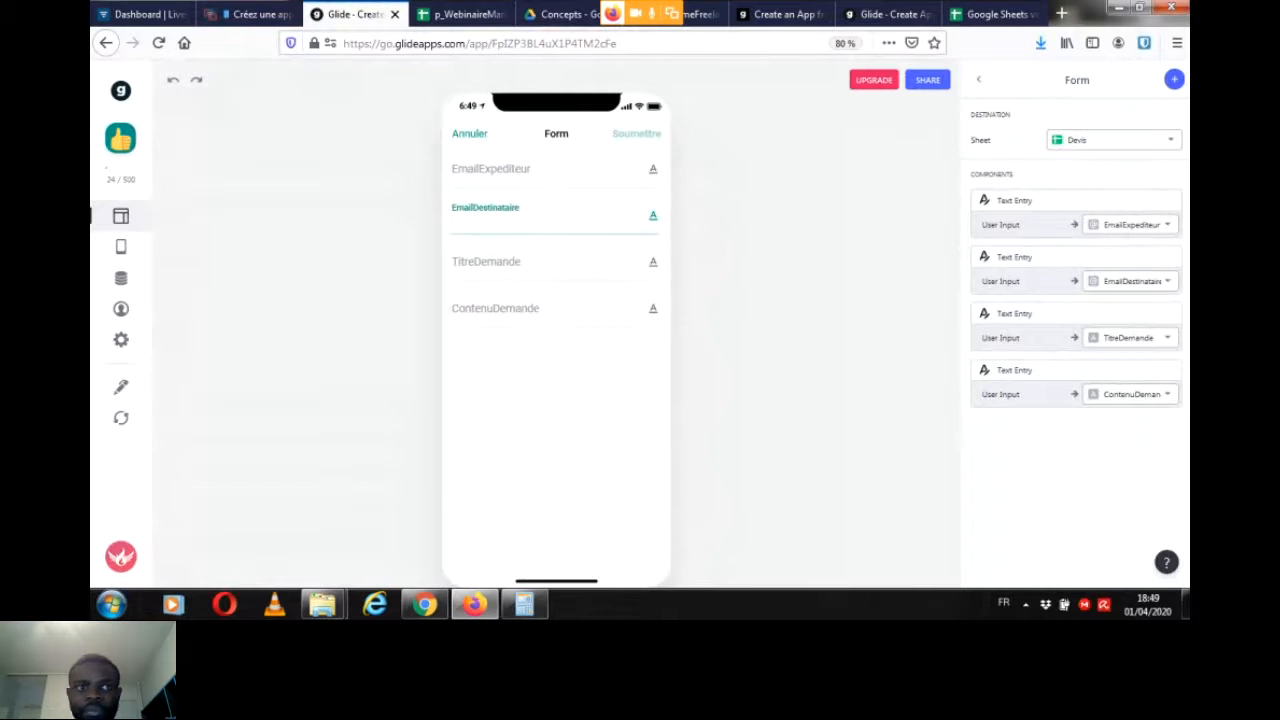
Step: Delete the EmailExpediteur and EmailDestinataire text entries from the quote request form
click(500, 171)
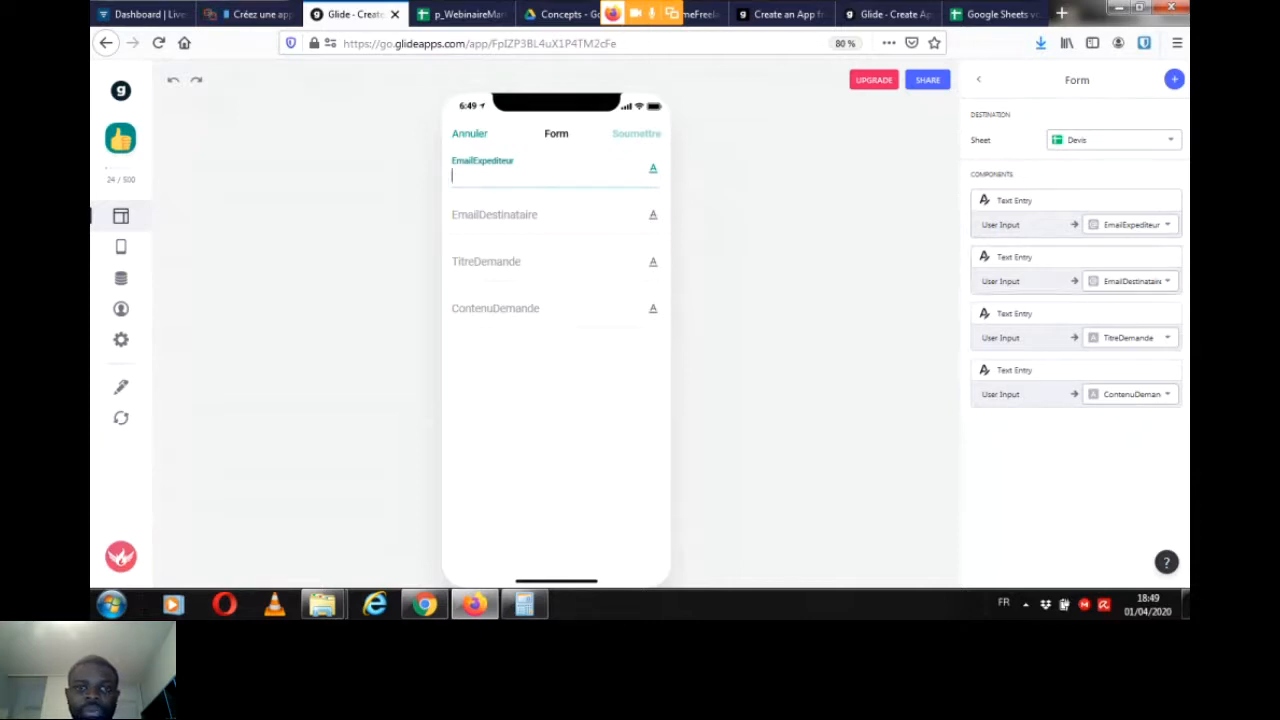
click(500, 216)
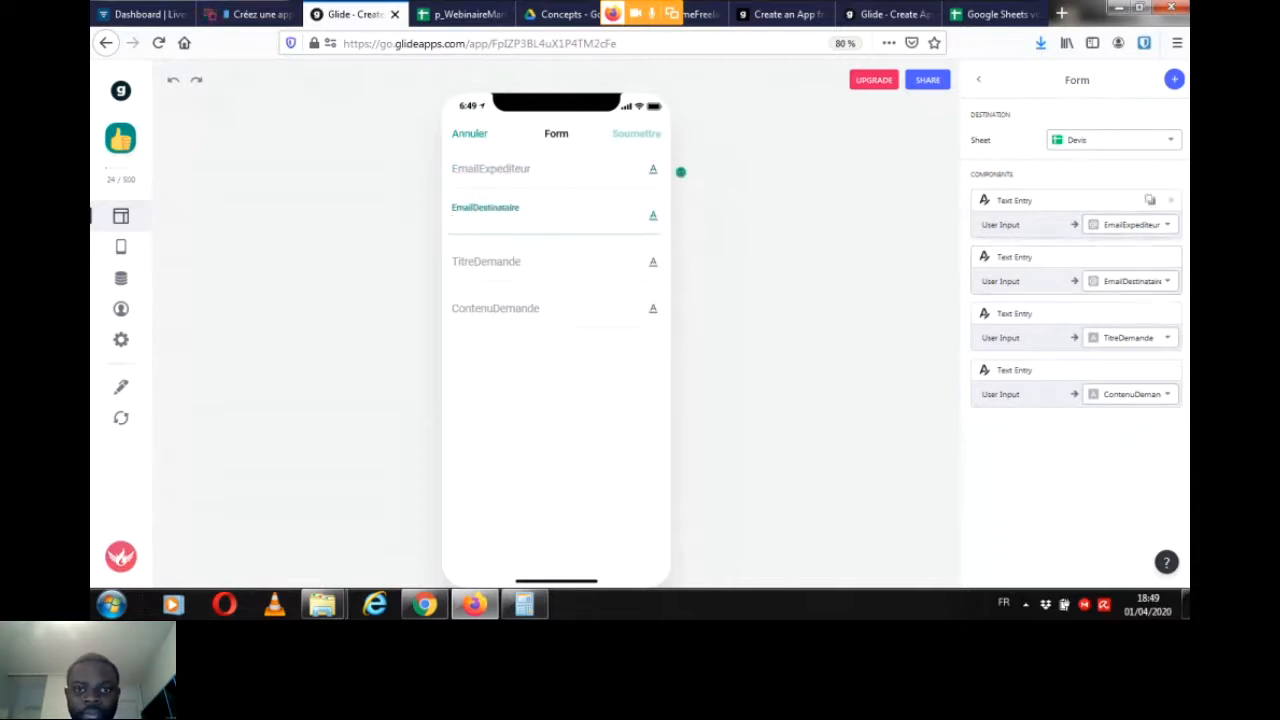
click(1171, 200)
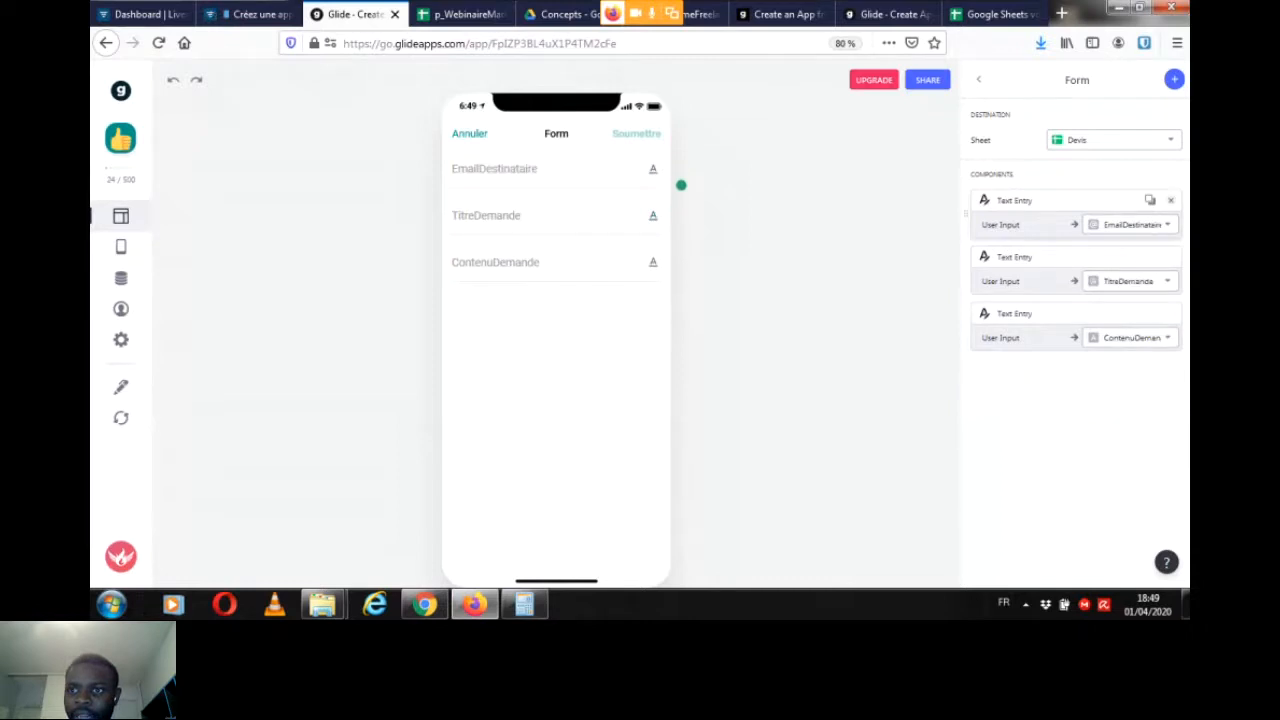
click(1171, 200)
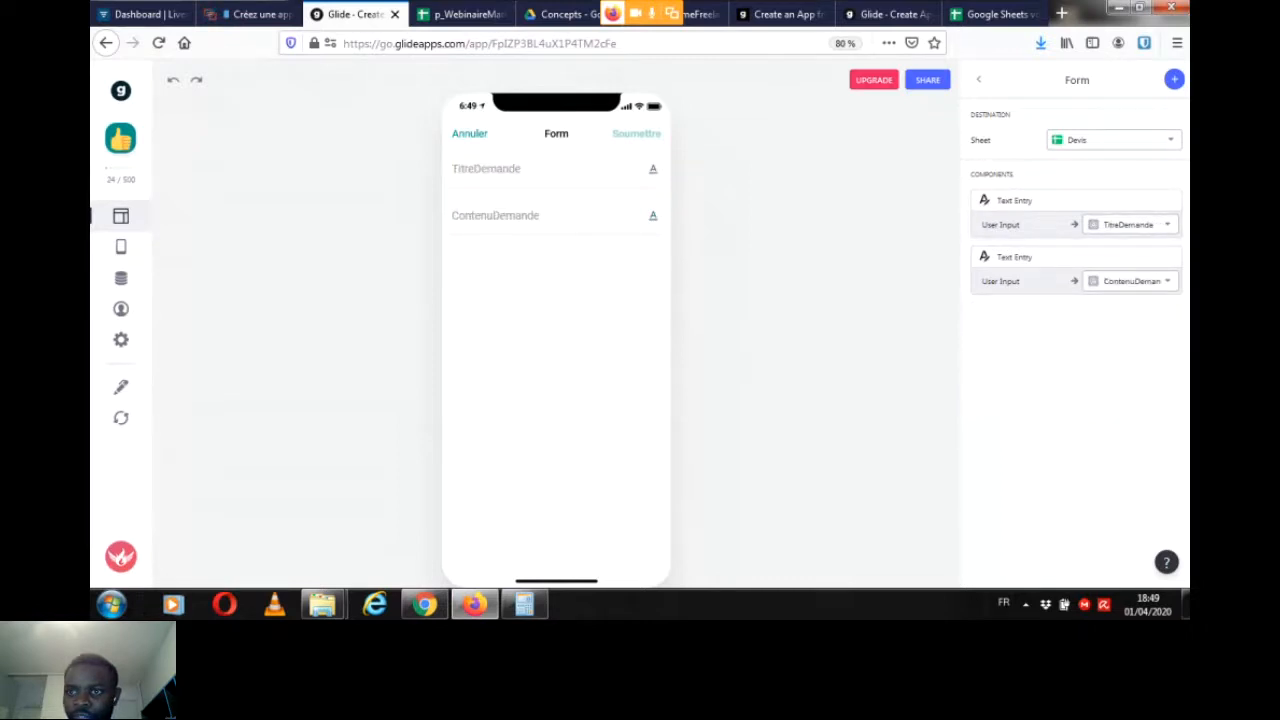
Step: Add the user's email address special value to the form, writing to the EmailExpediteur column
click(1174, 80)
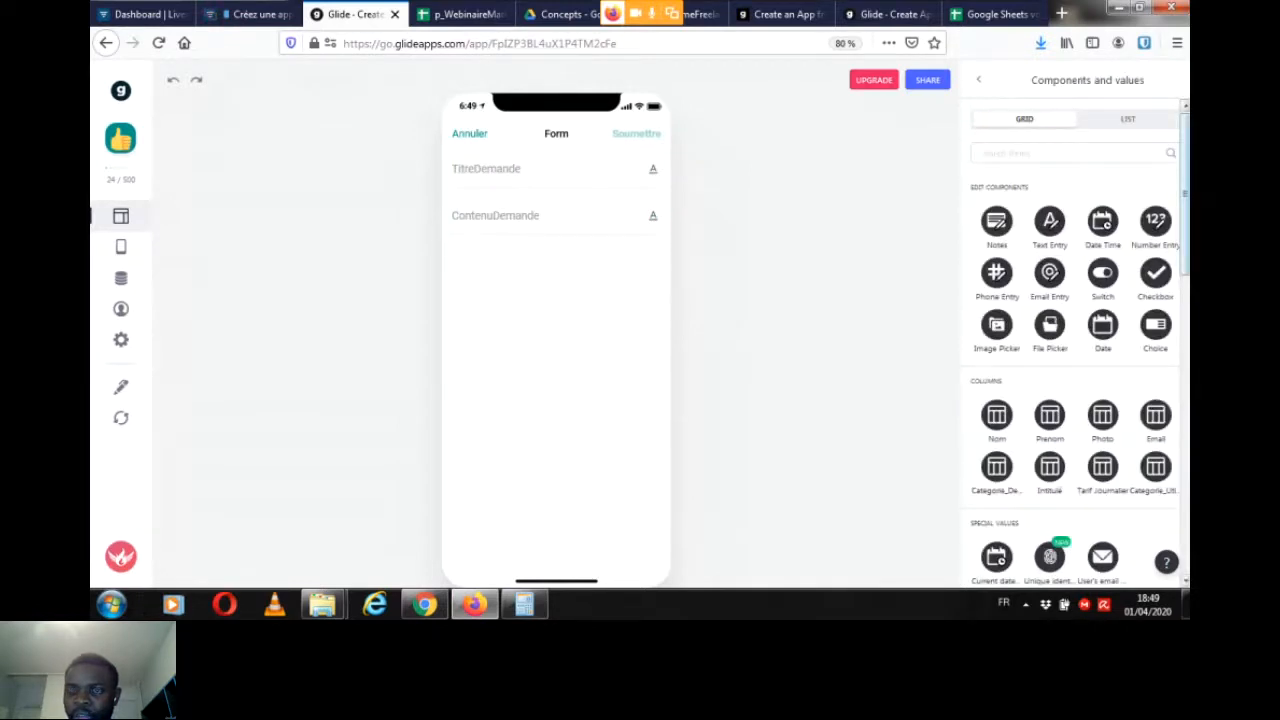
scroll(1160, 550, down, 5)
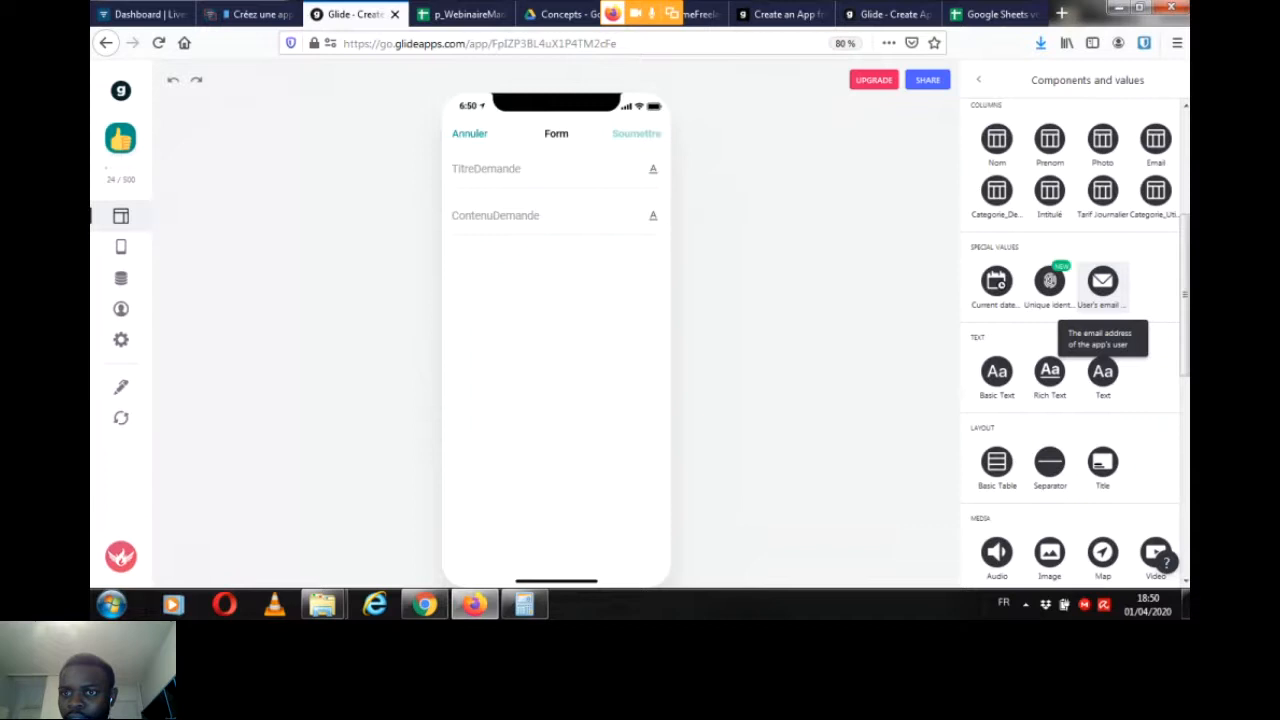
click(1102, 280)
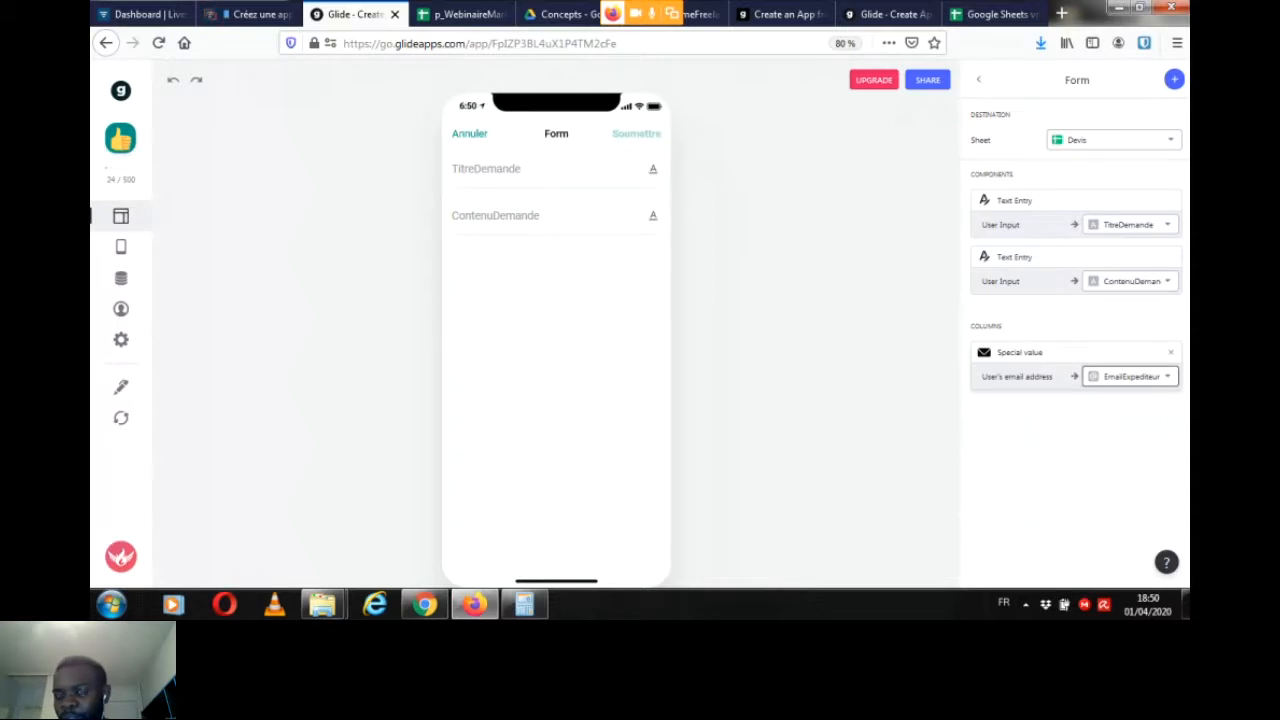
click(1130, 376)
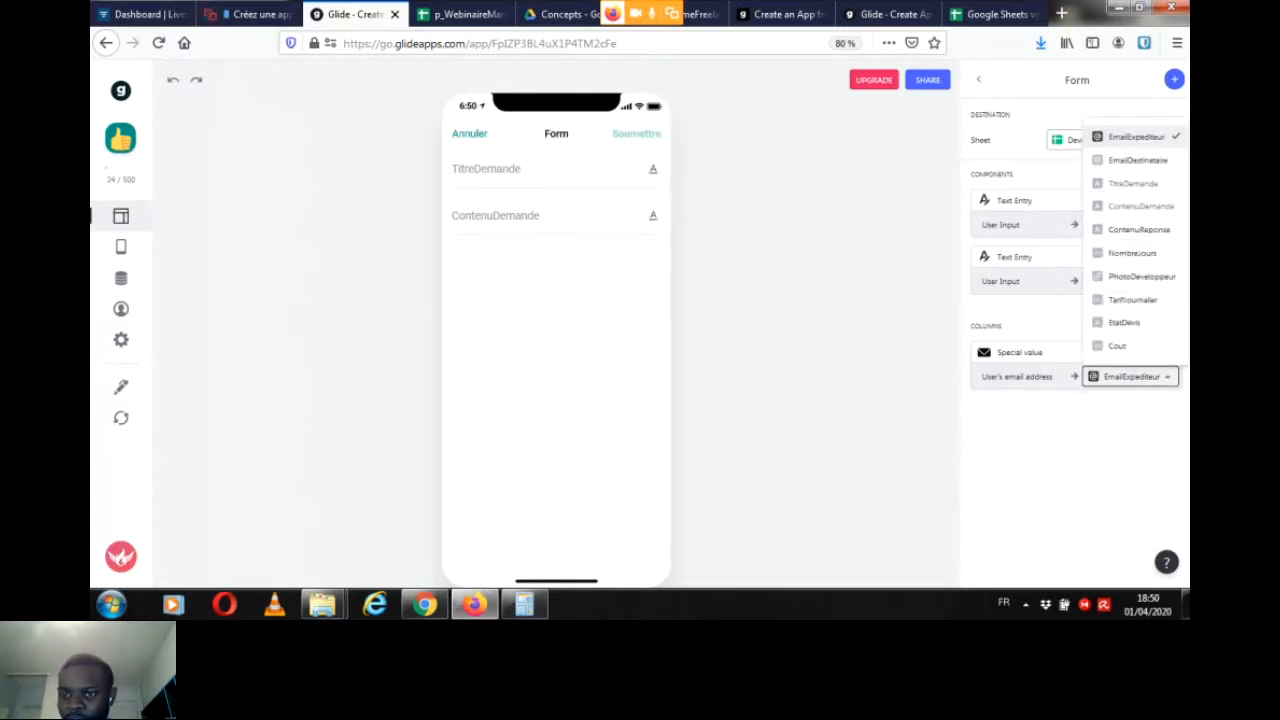
key(Escape)
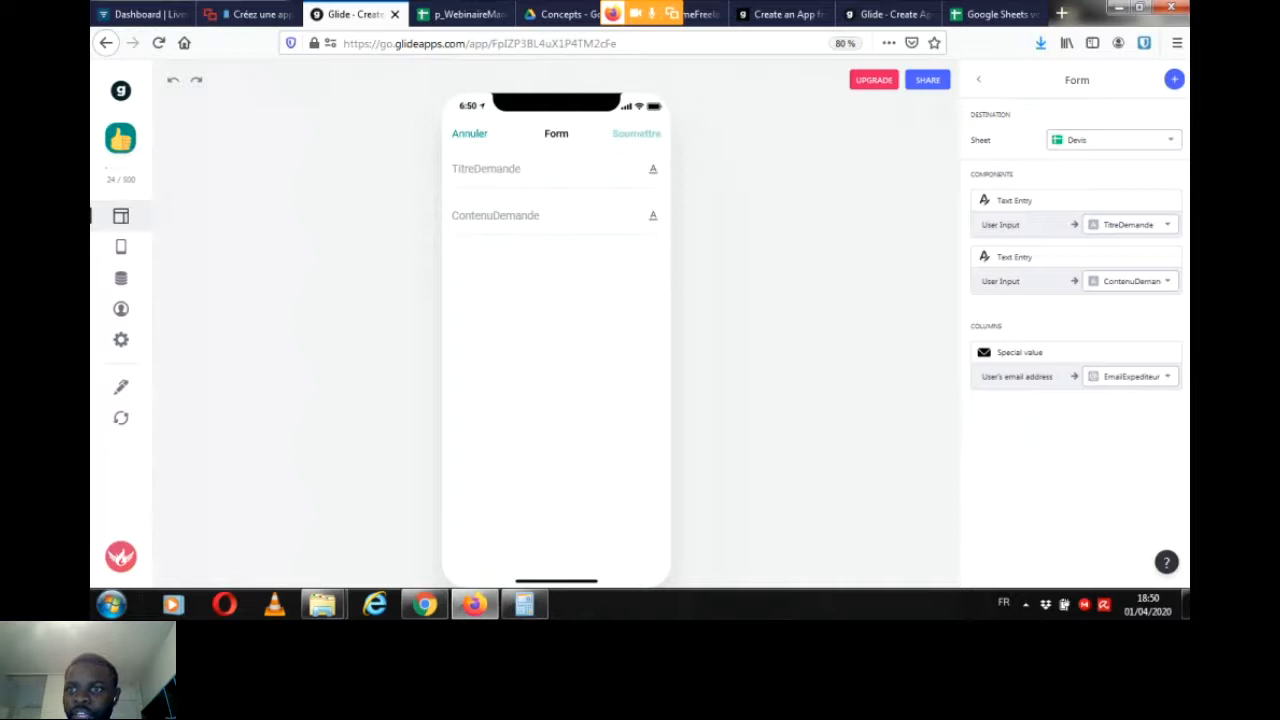
Step: Add the developer's Email column from Utilisateurs to the form, writing to EmailDestinataire
click(1174, 79)
drag(1185, 170, 1185, 192)
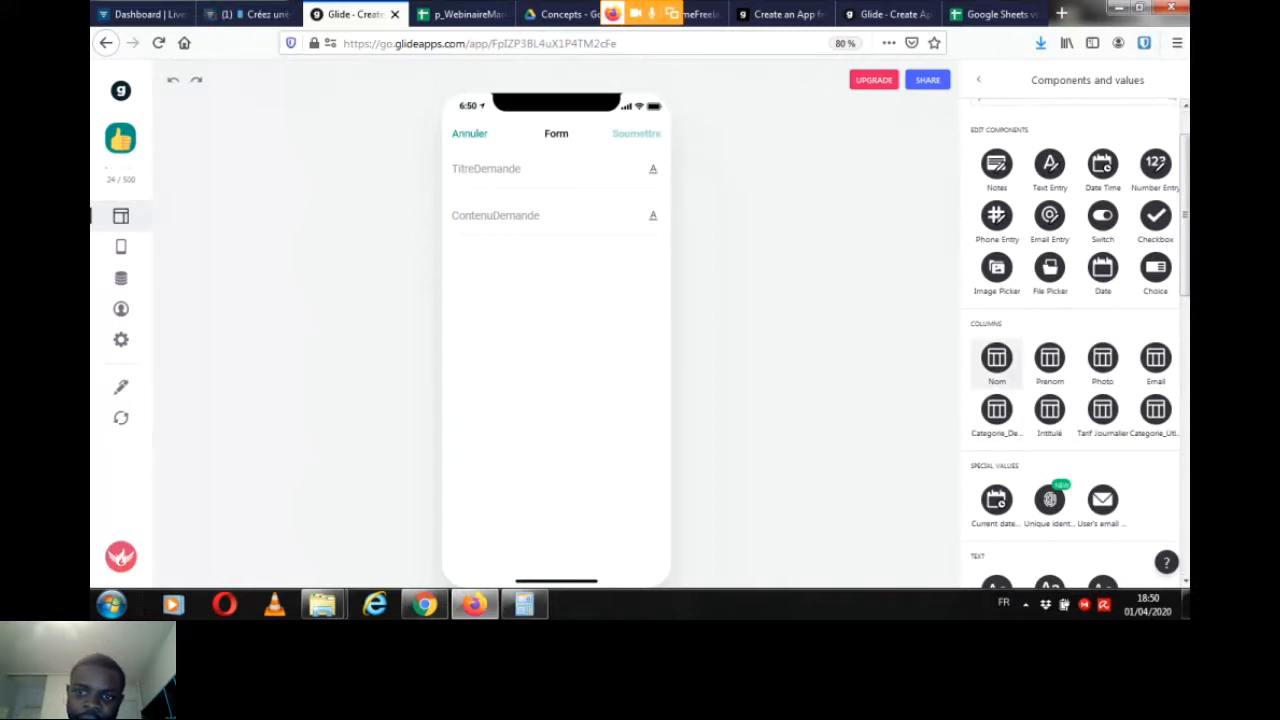
click(469, 134)
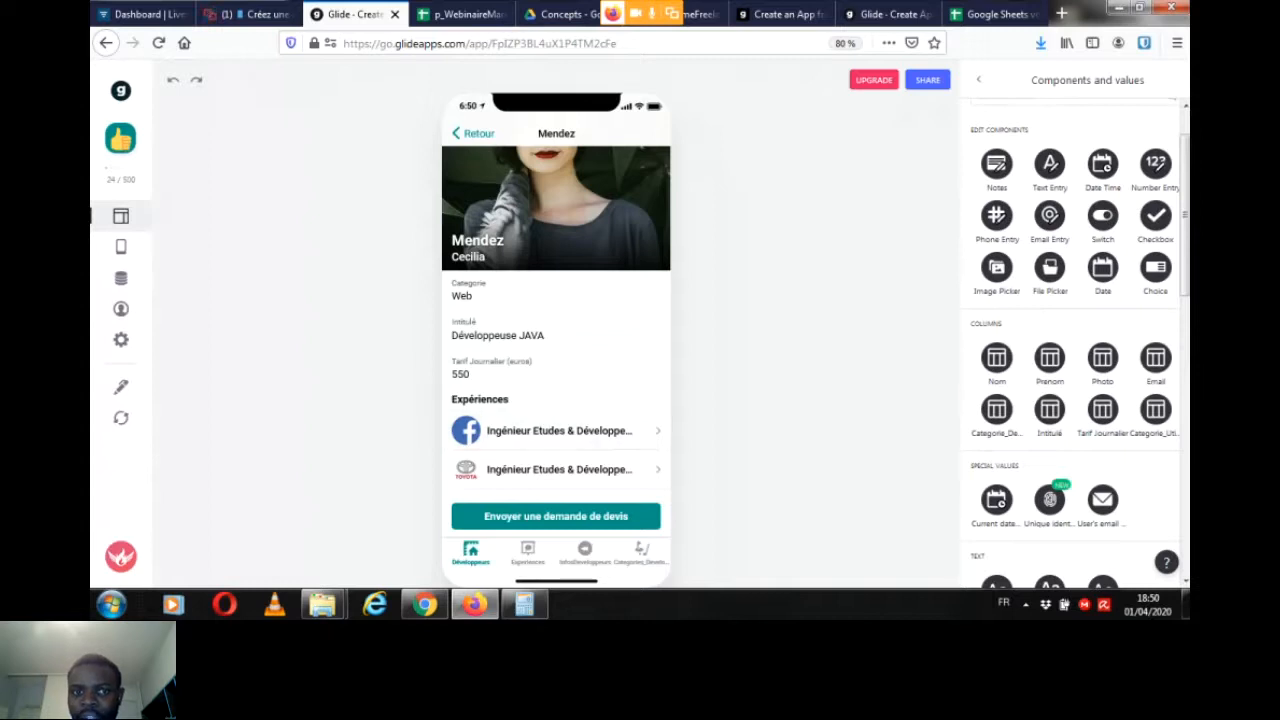
click(556, 516)
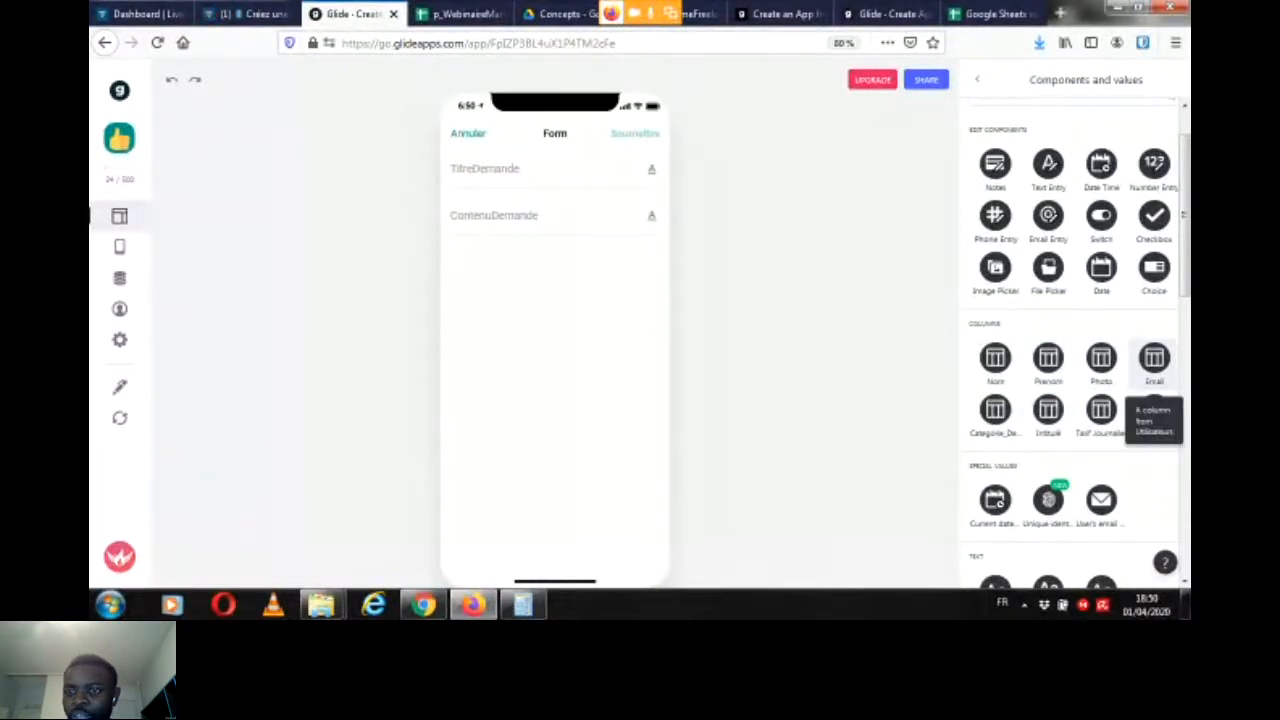
click(1154, 358)
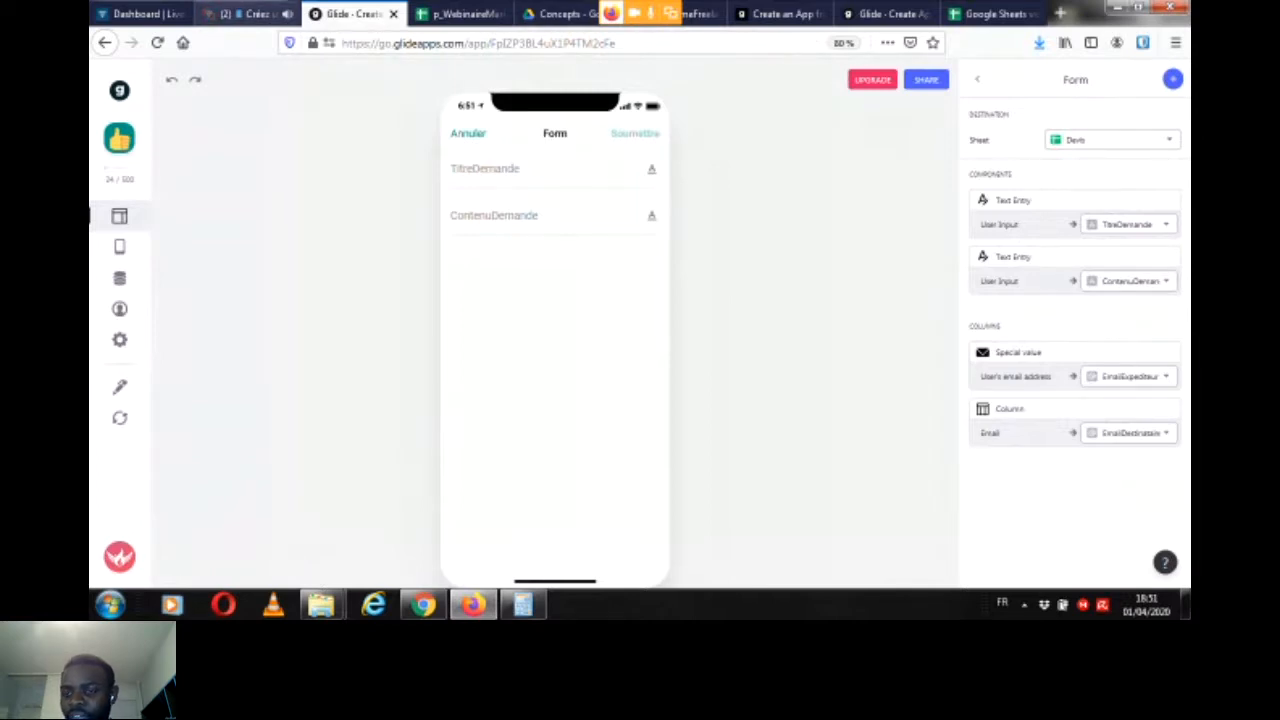
Step: Check the Livestorm chat, and compare Glide's special values for the form with the Utilisateurs sheet columns and the contenuMarketplace.docx data model
click(245, 14)
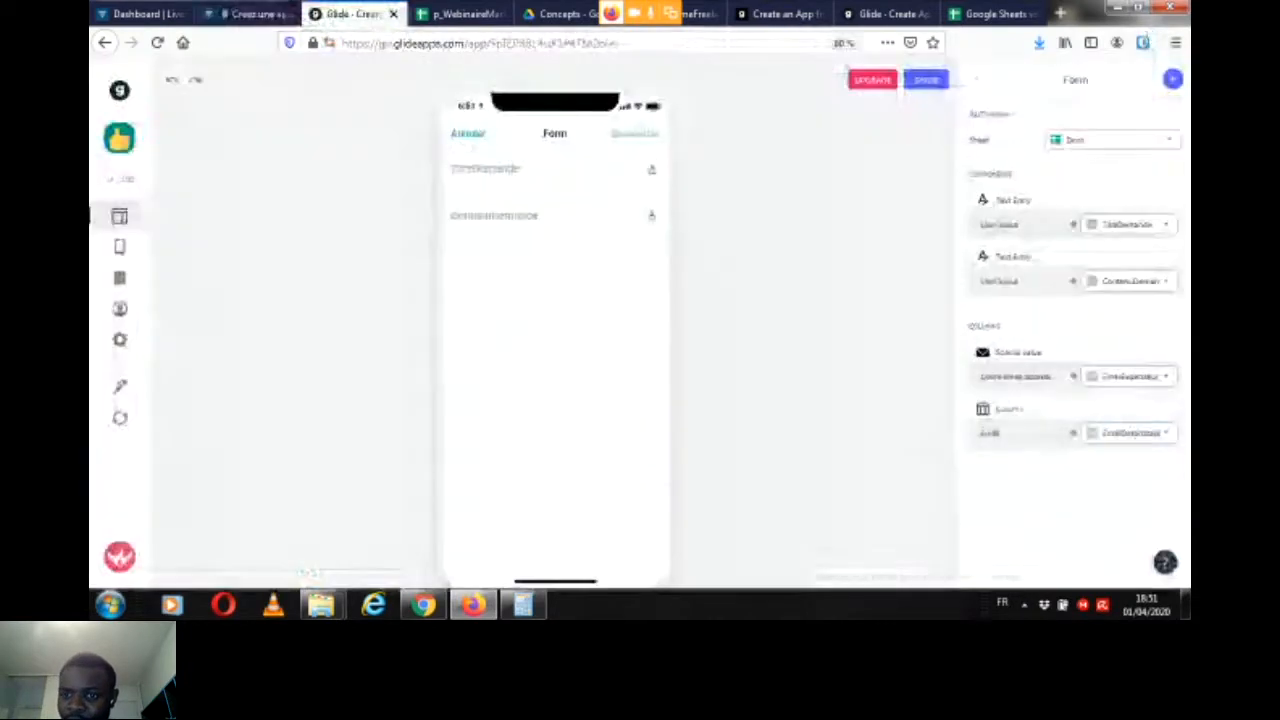
click(354, 14)
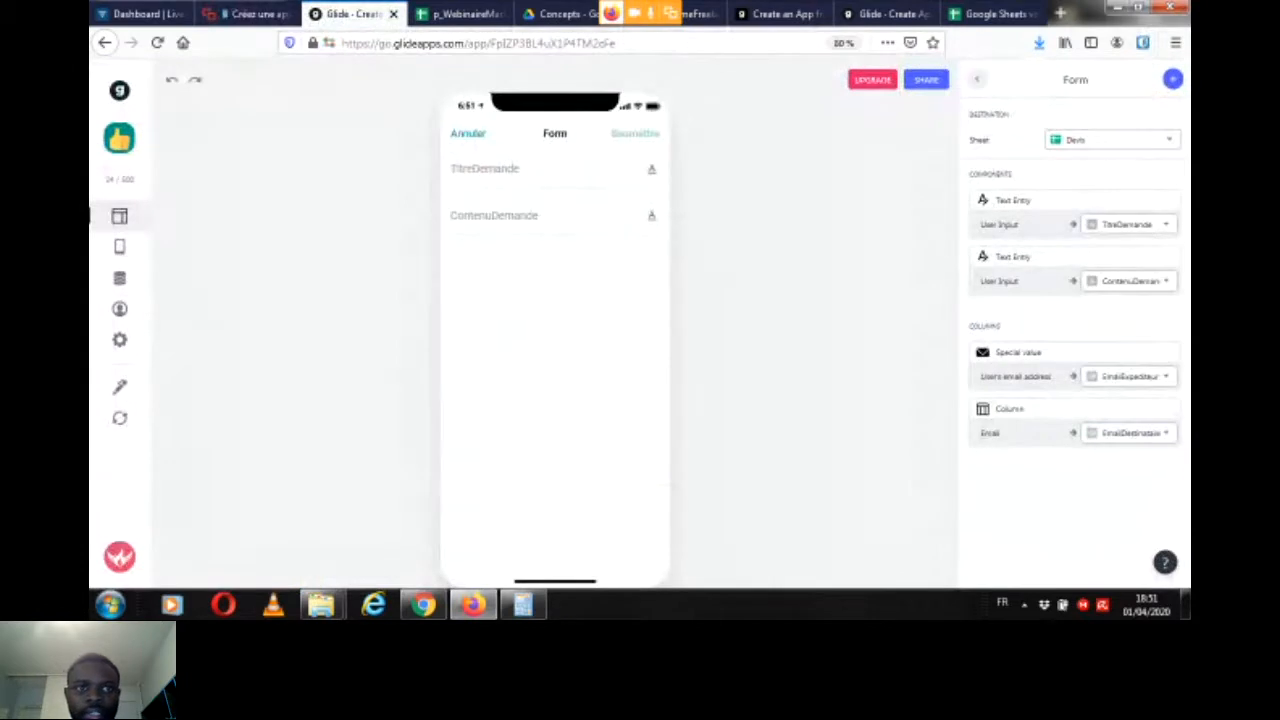
click(1173, 79)
drag(1185, 170, 1185, 245)
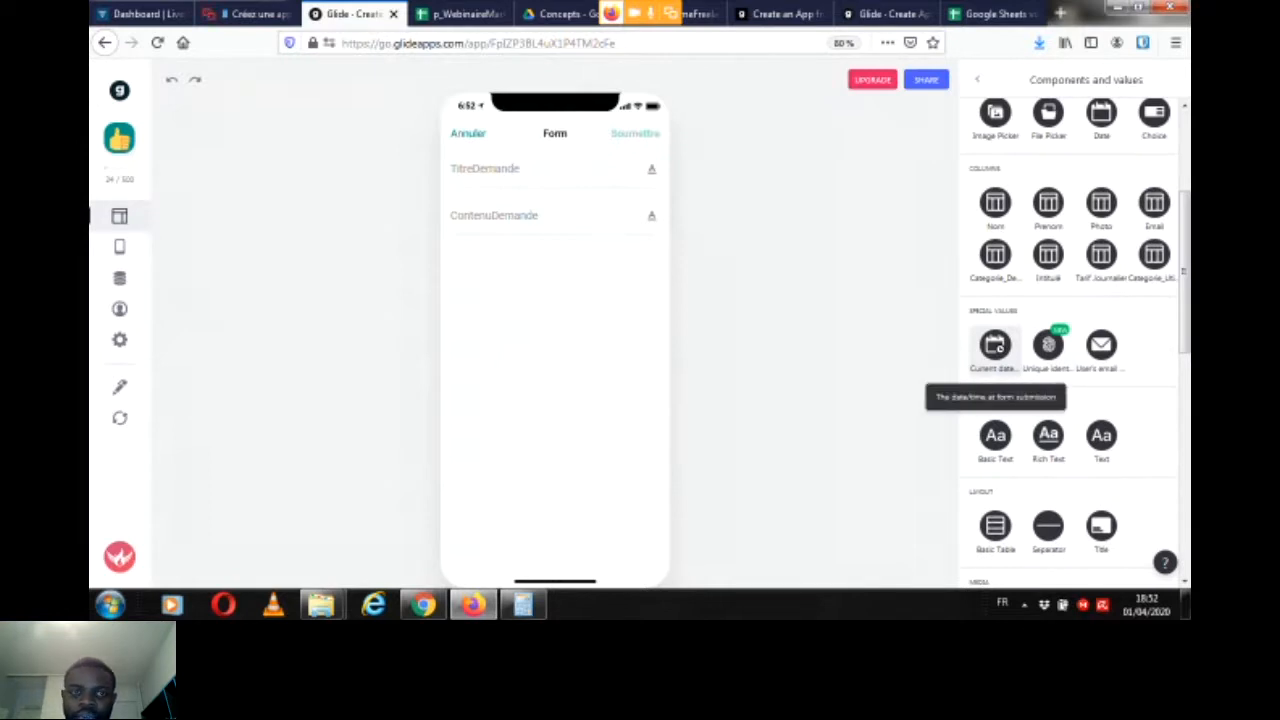
click(460, 14)
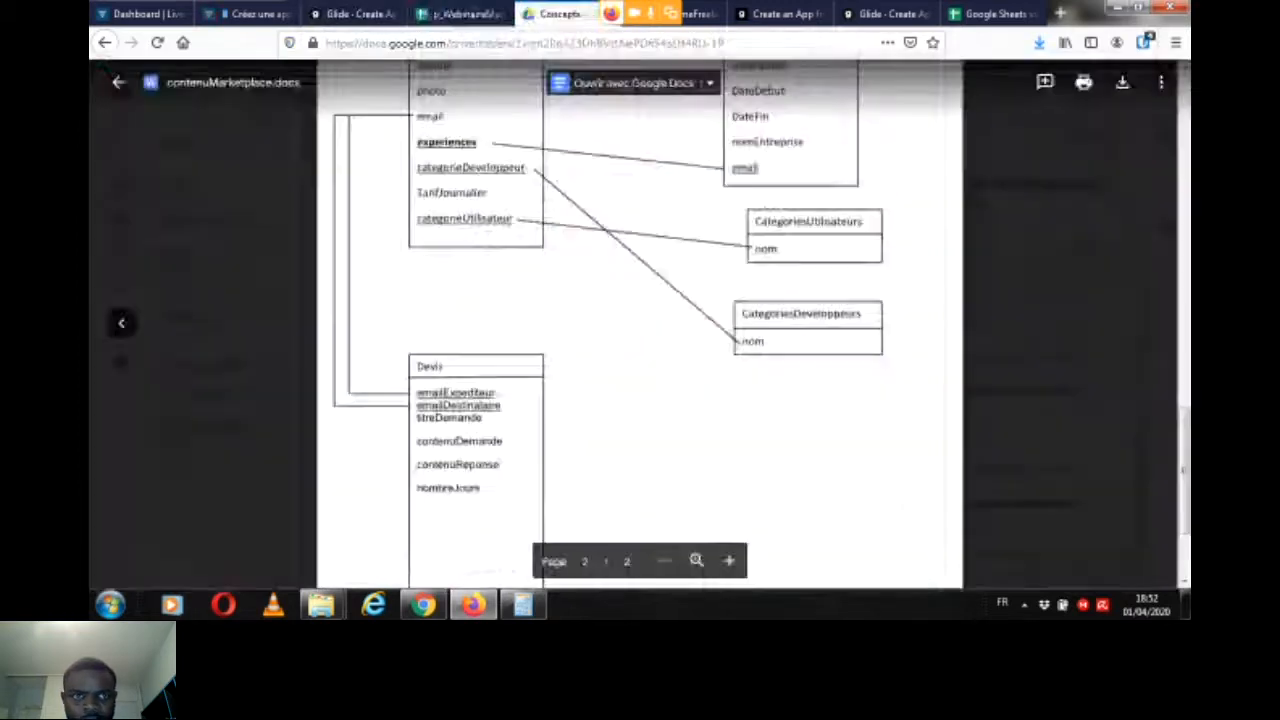
click(560, 14)
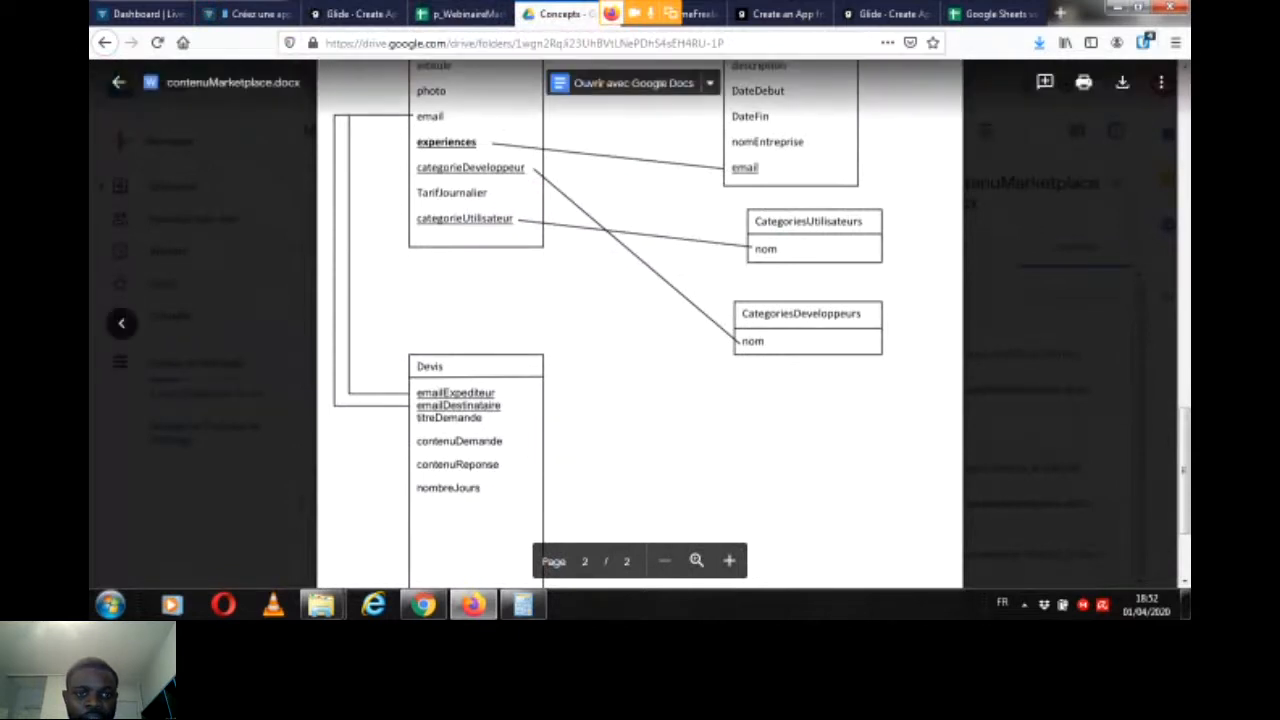
click(353, 14)
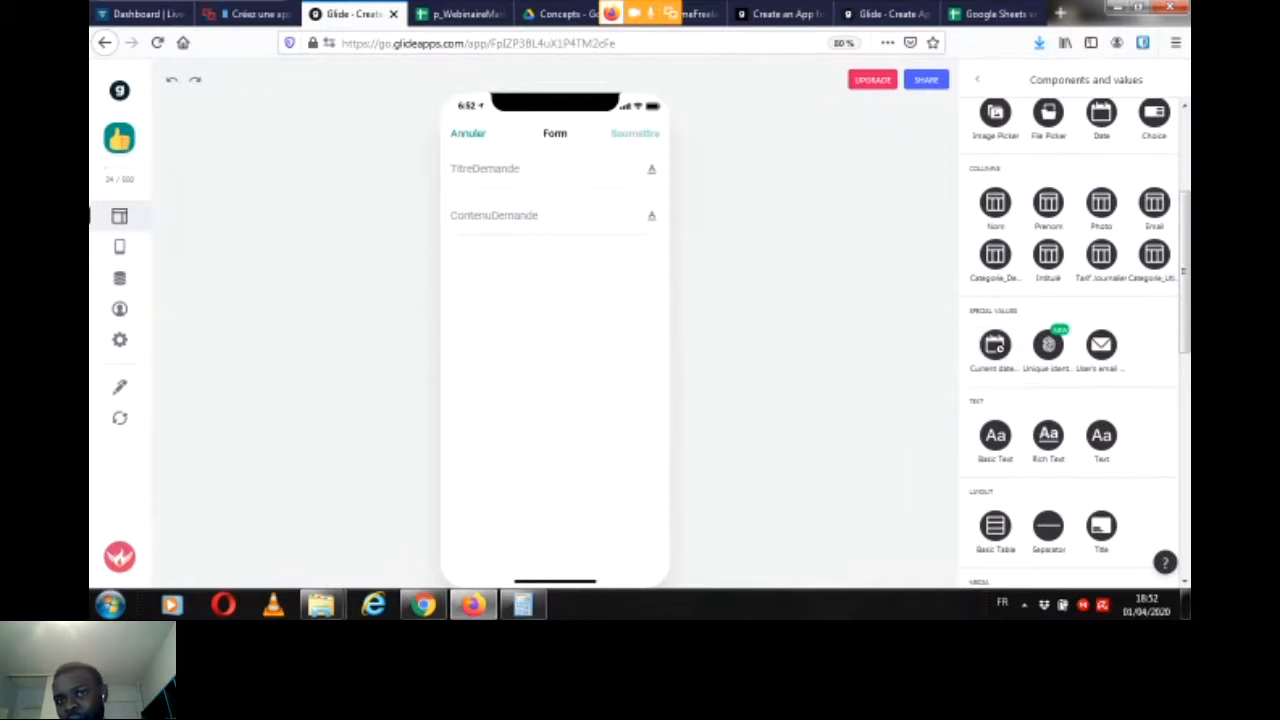
Step: Check the Livestorm chat for new questions, and look through the components and values available for the form in Glide
click(248, 14)
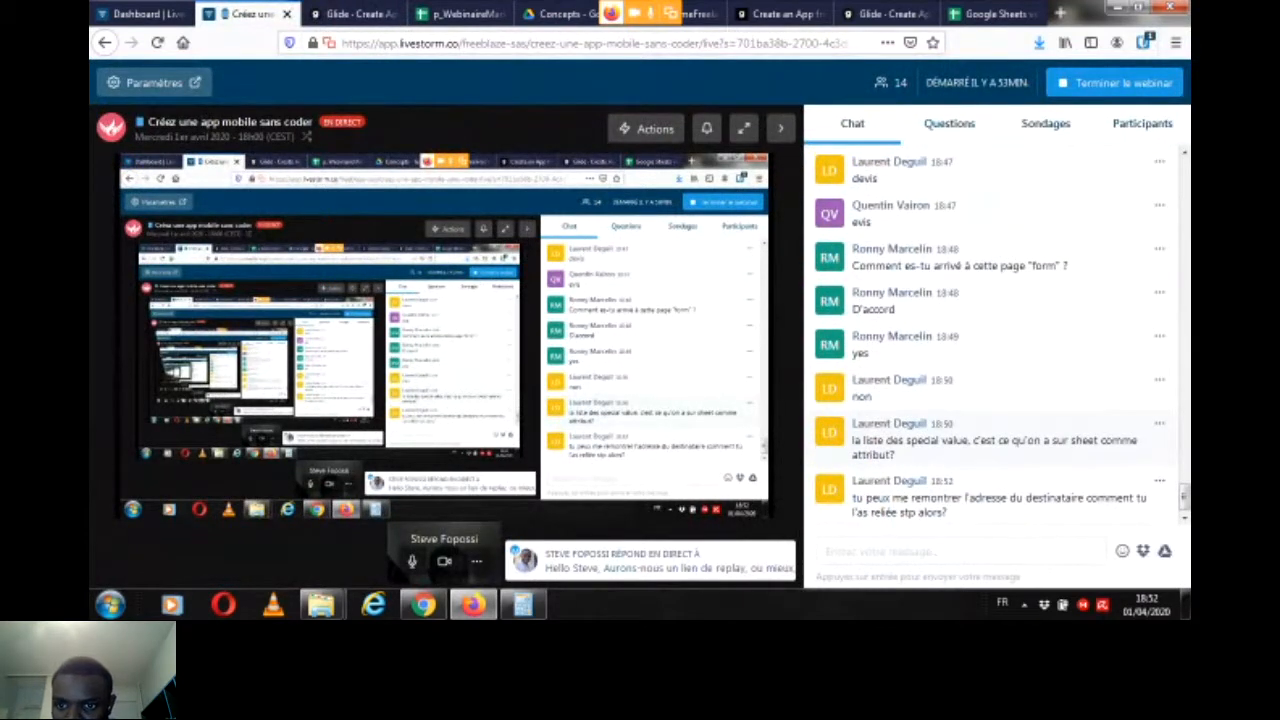
click(352, 14)
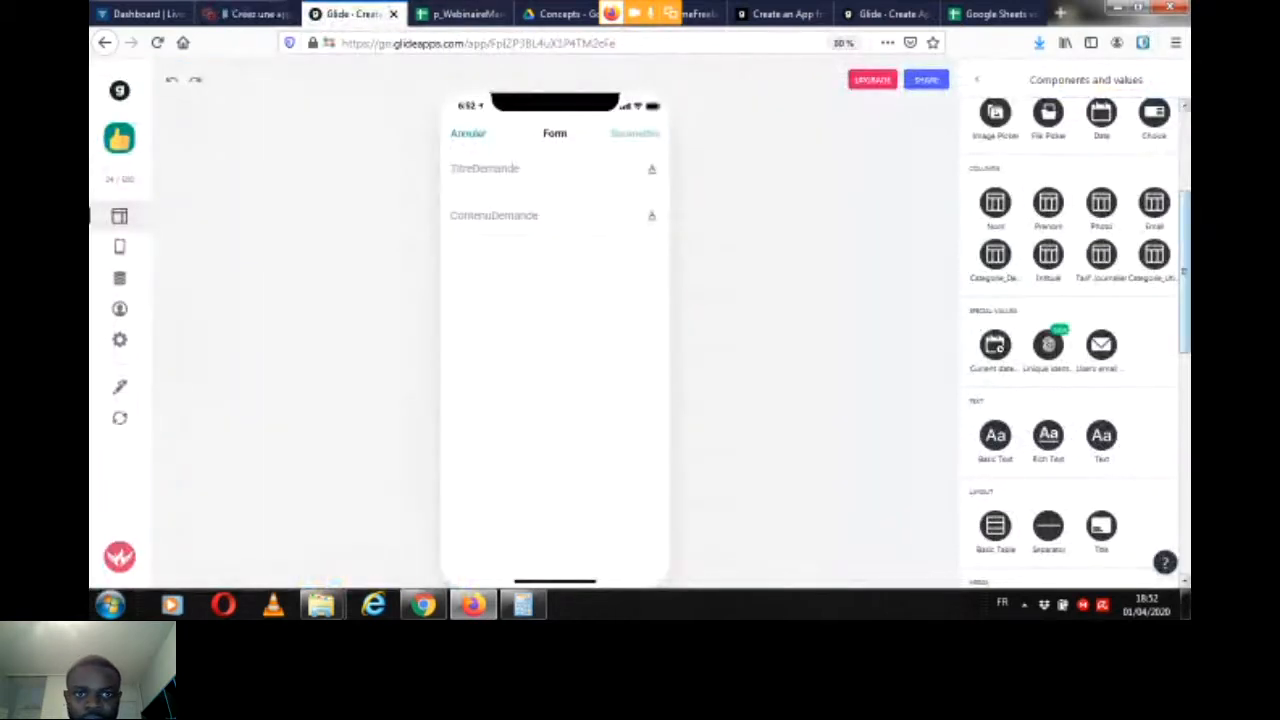
scroll(1070, 330, down, 3)
scroll(1075, 340, down, 3)
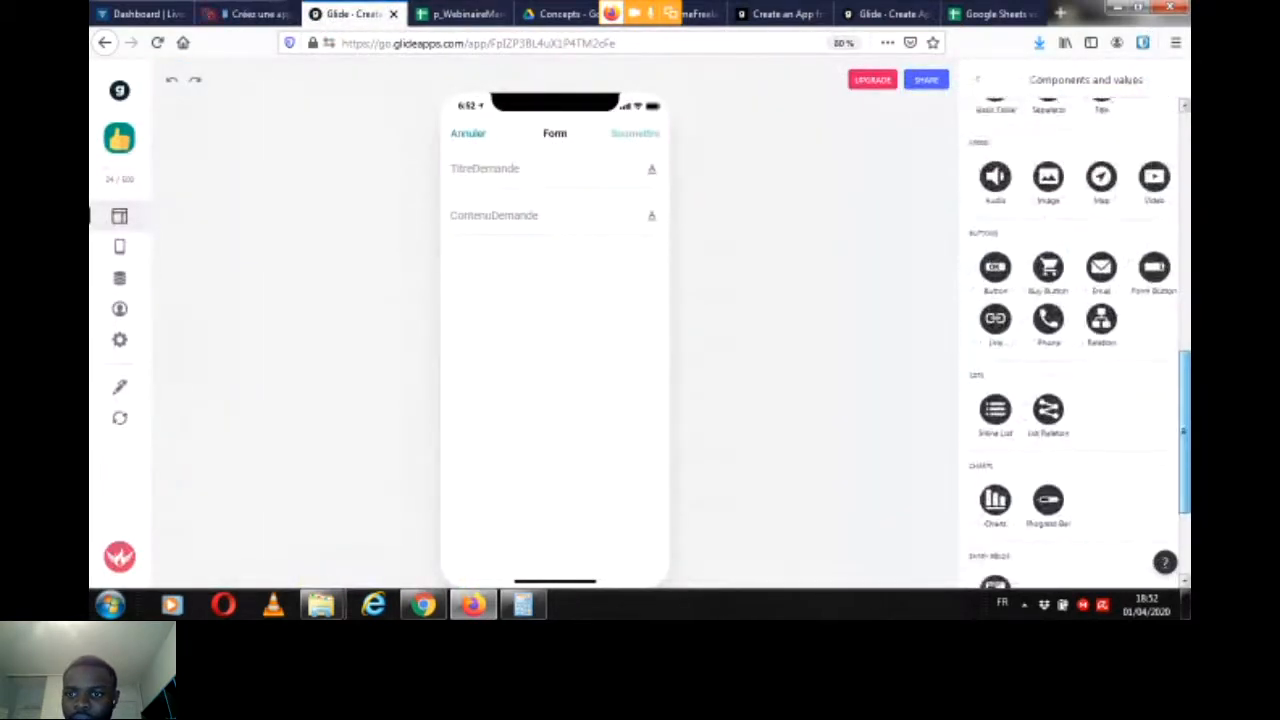
scroll(1075, 340, up, 6)
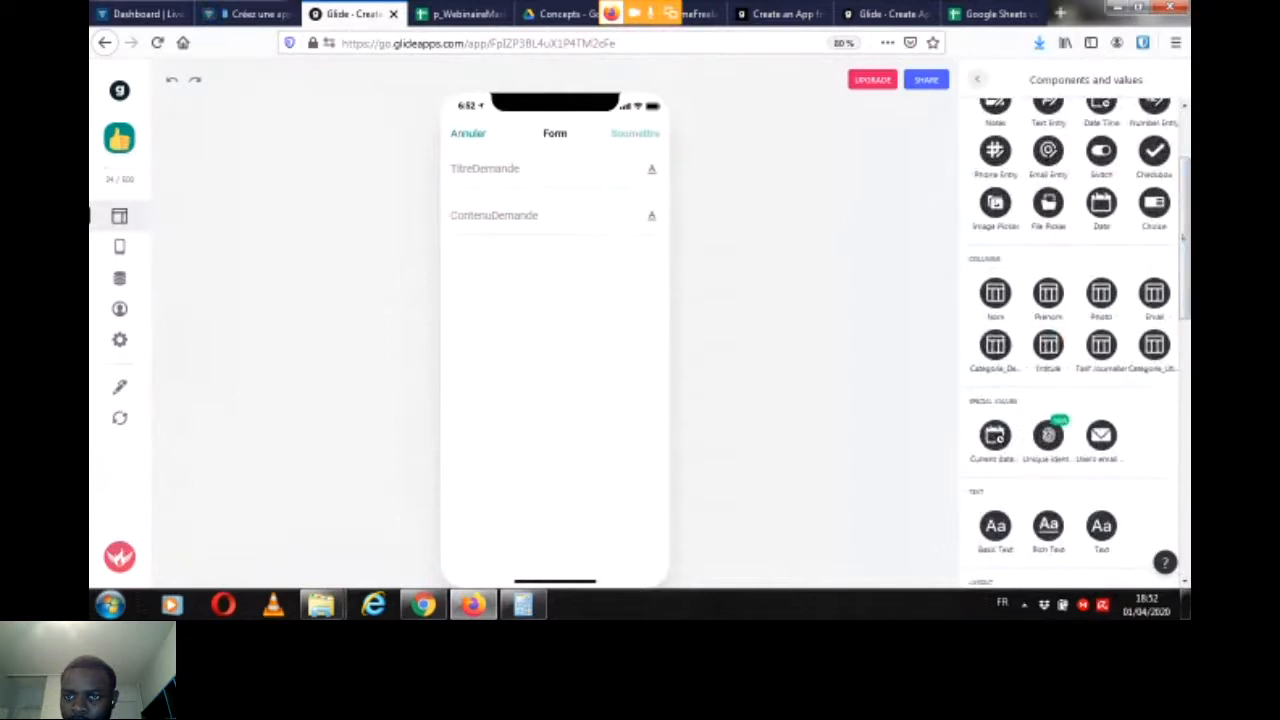
Step: Remove the form's Email column value and add it again from the Utilisateurs columns, writing to EmailDestinataire
click(977, 79)
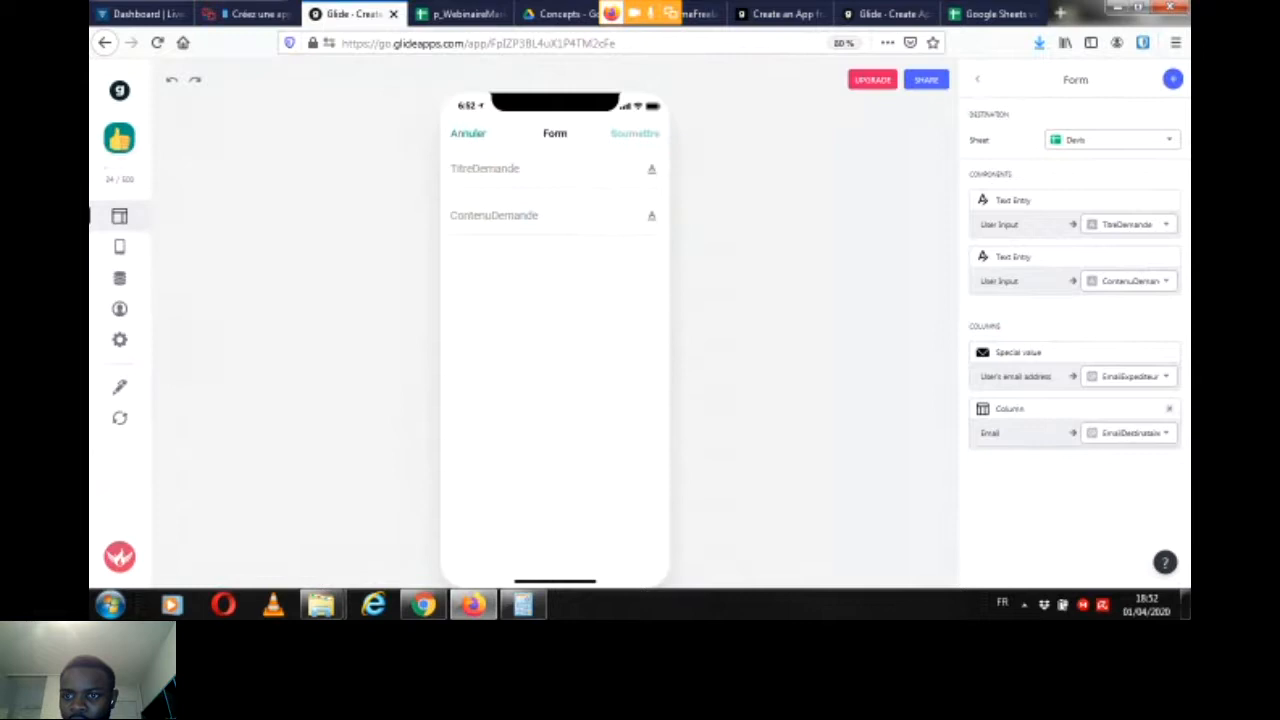
click(1169, 408)
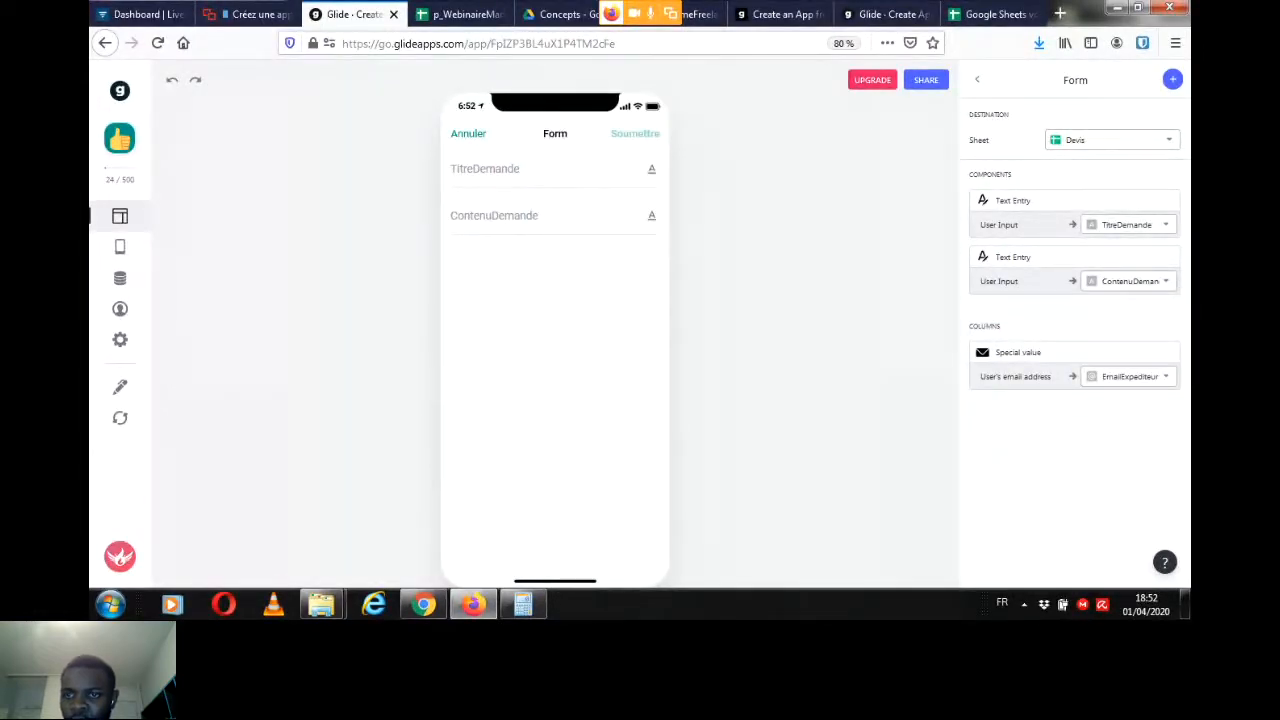
click(1172, 79)
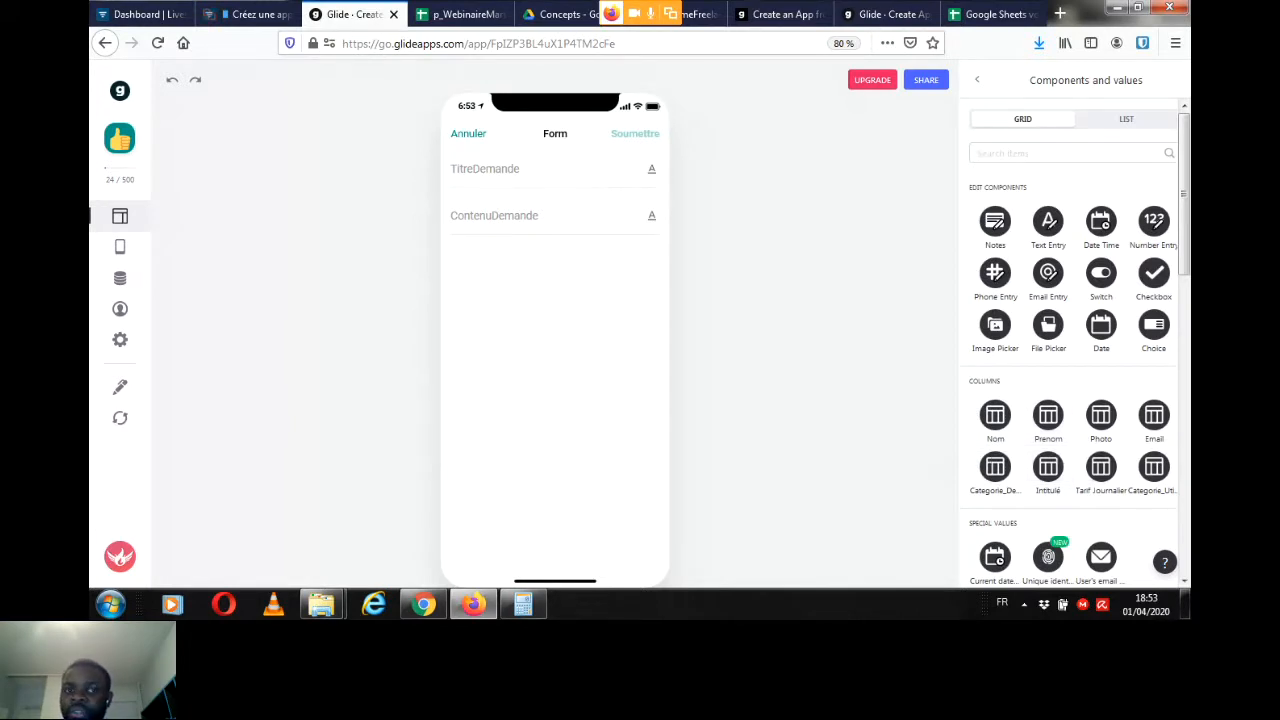
click(468, 134)
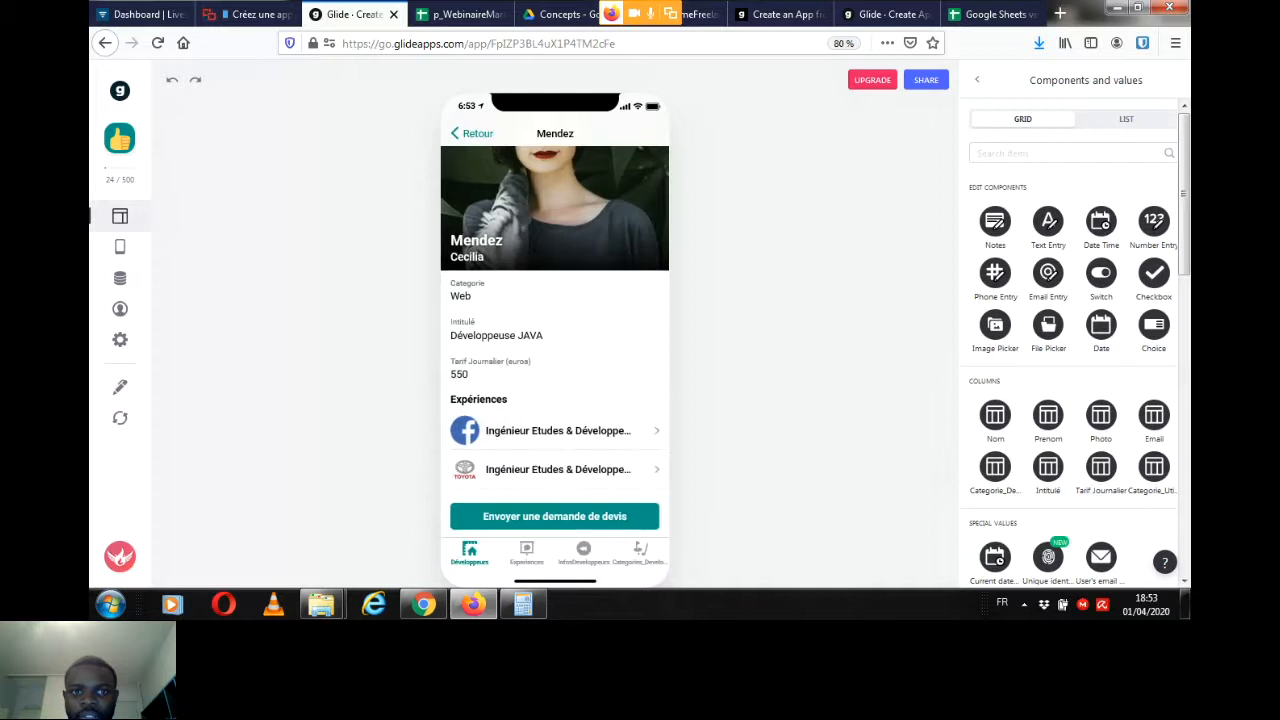
click(554, 516)
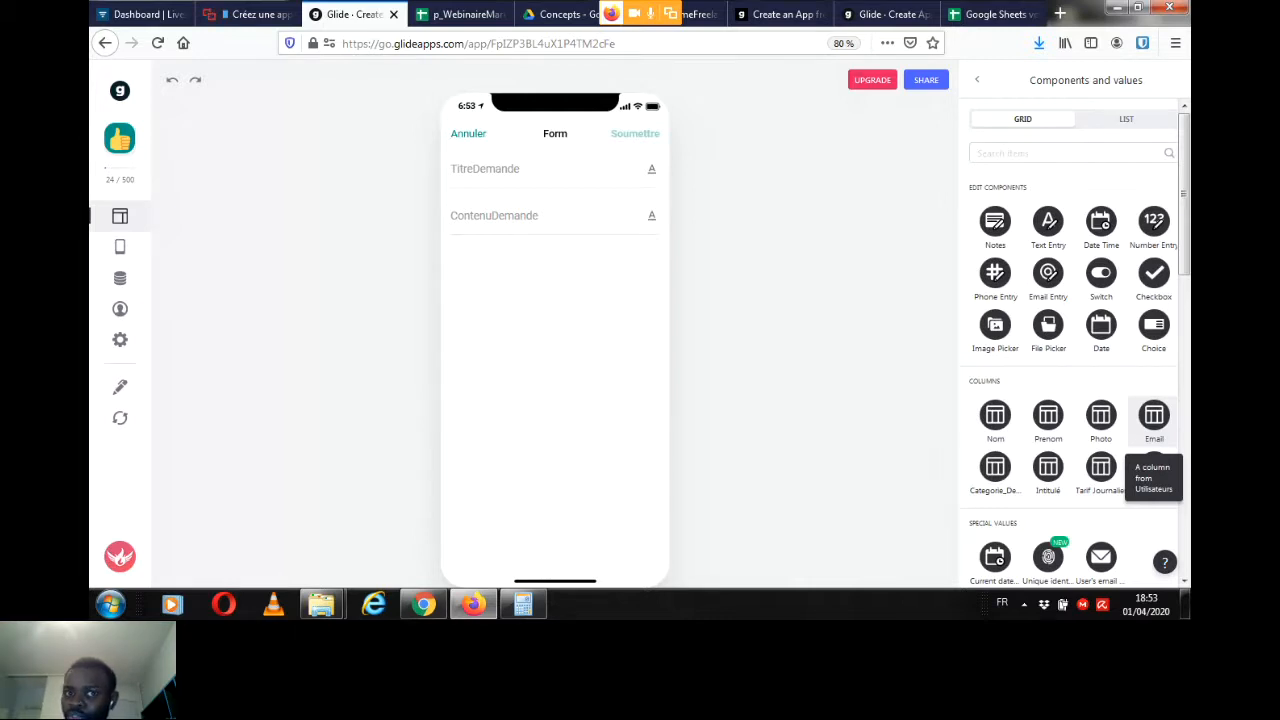
click(1154, 415)
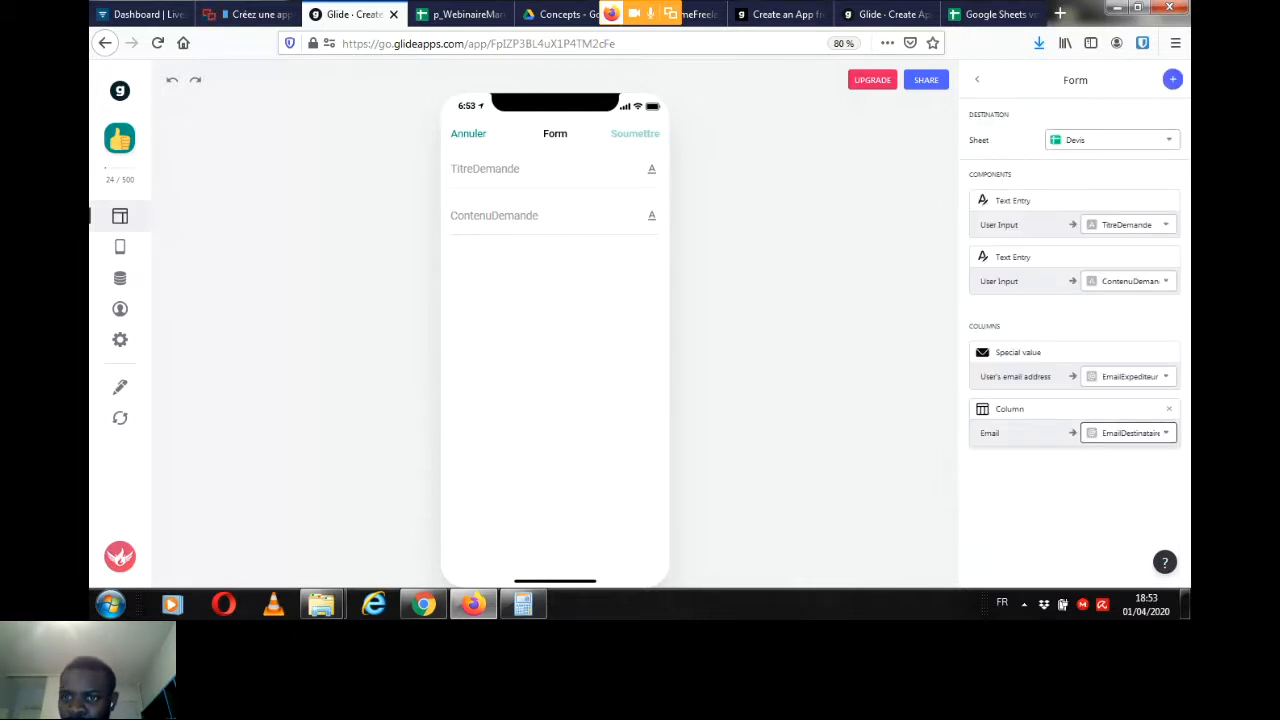
Step: Check the Livestorm chat, and add the developer's Photo column to the Glide form, writing to PhotoDeveloppeur
click(250, 14)
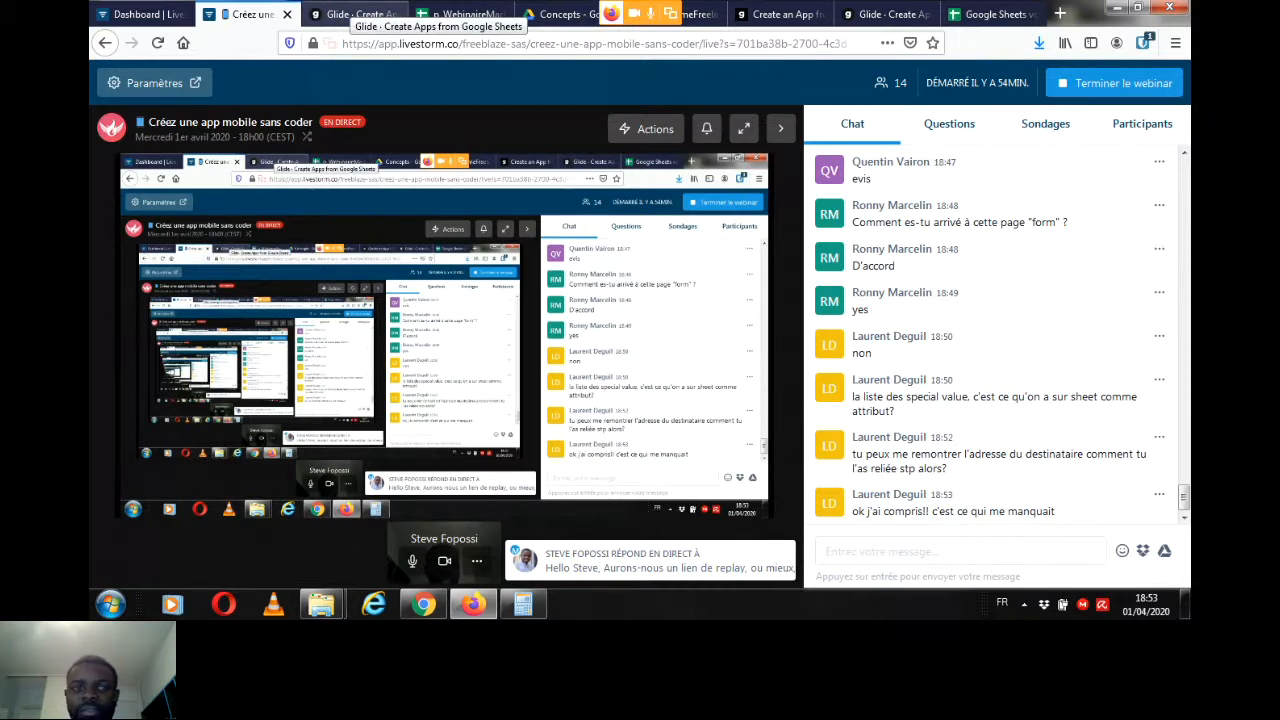
click(355, 14)
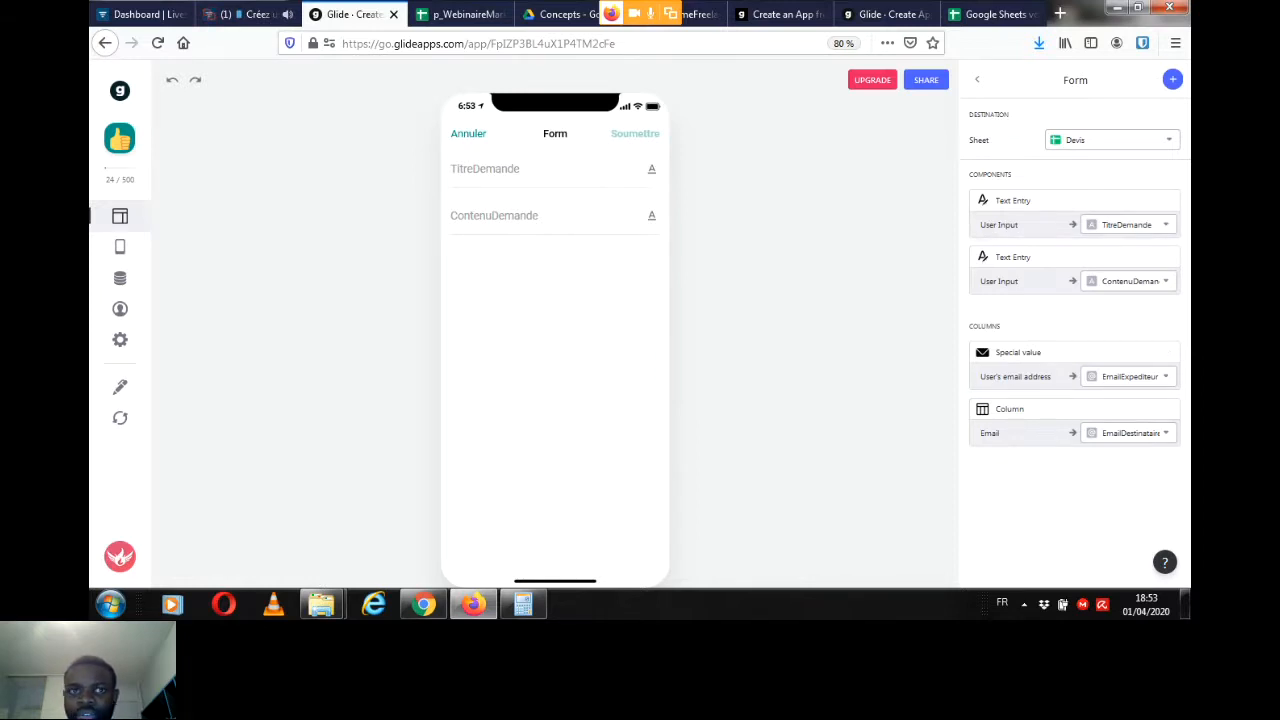
click(1173, 80)
scroll(1152, 225, down, 1)
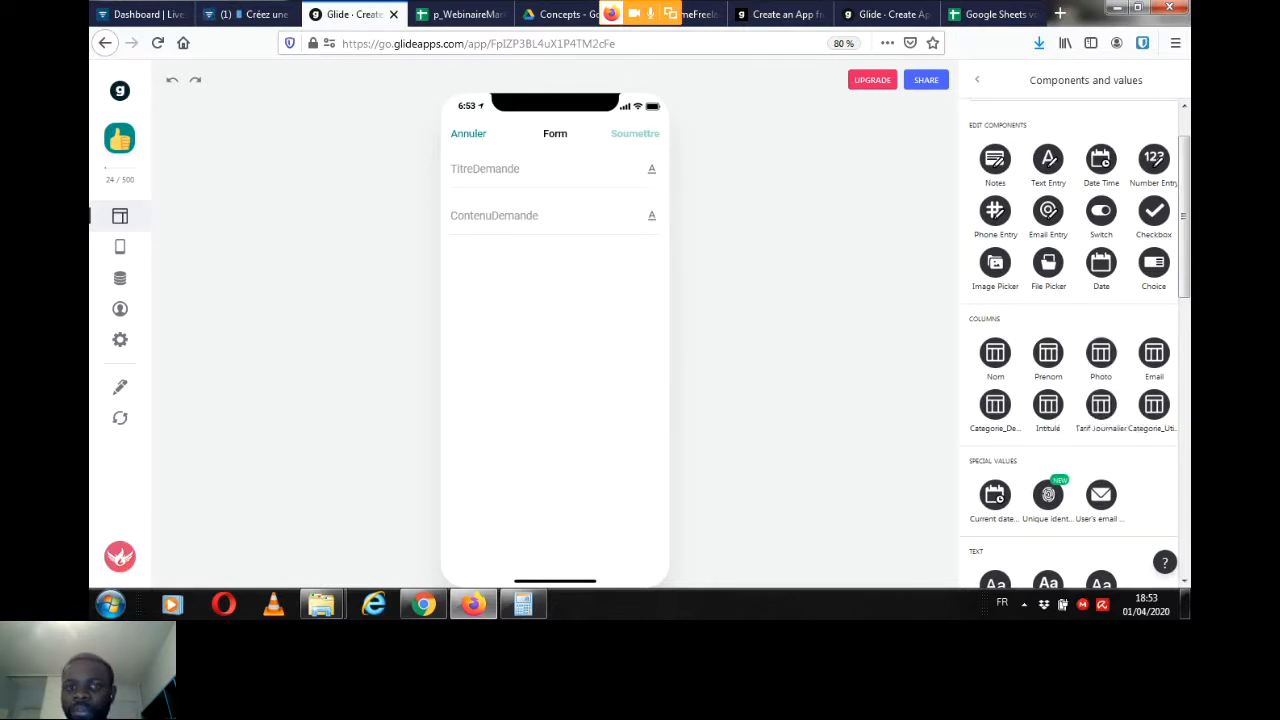
click(1100, 355)
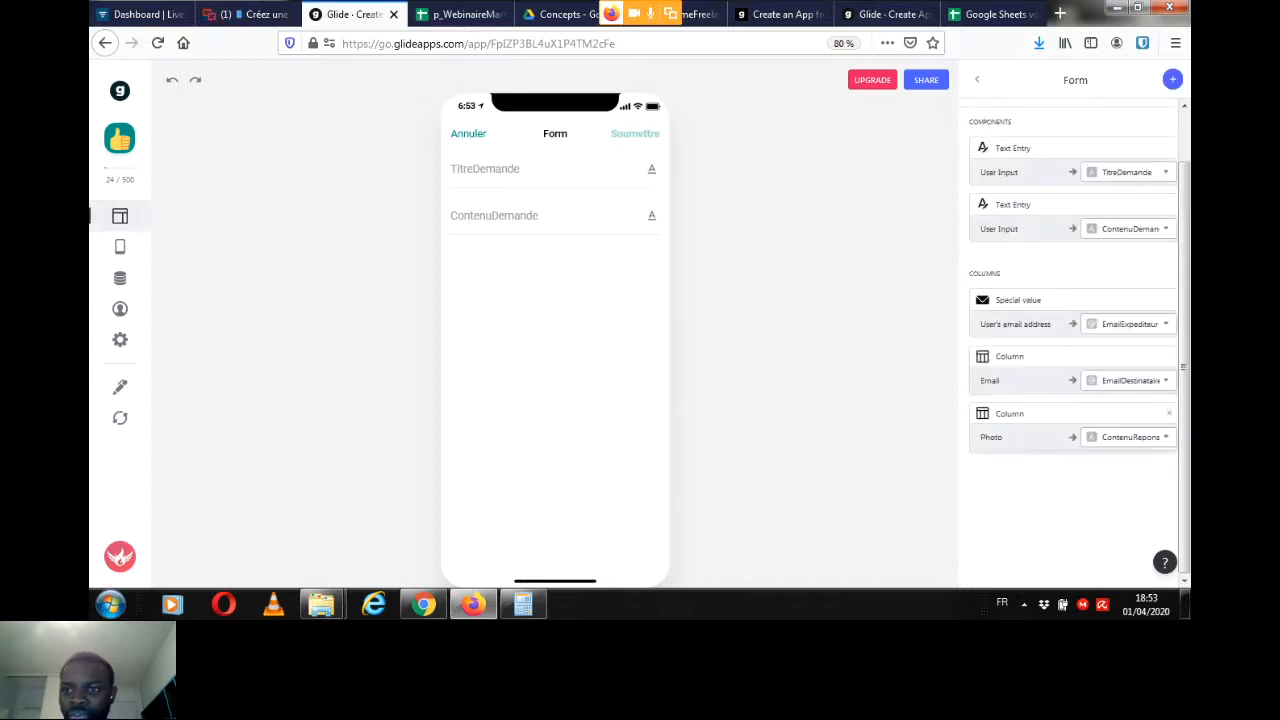
click(1130, 437)
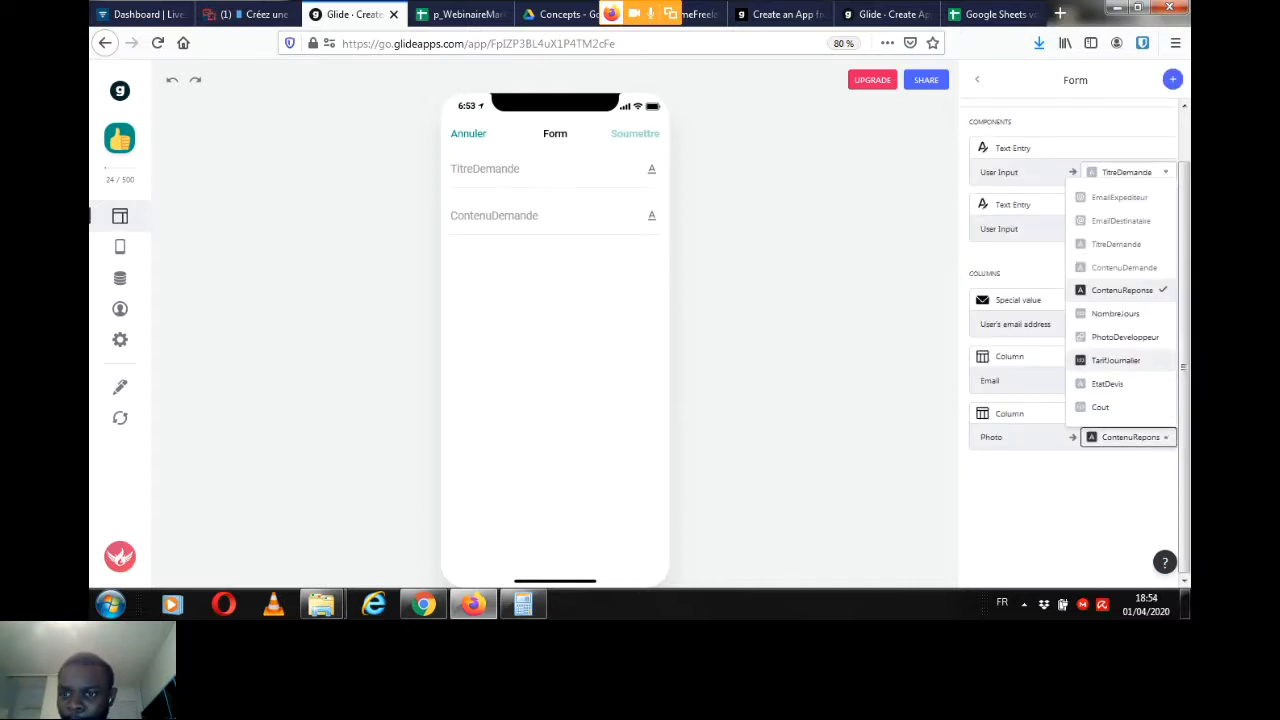
click(1120, 338)
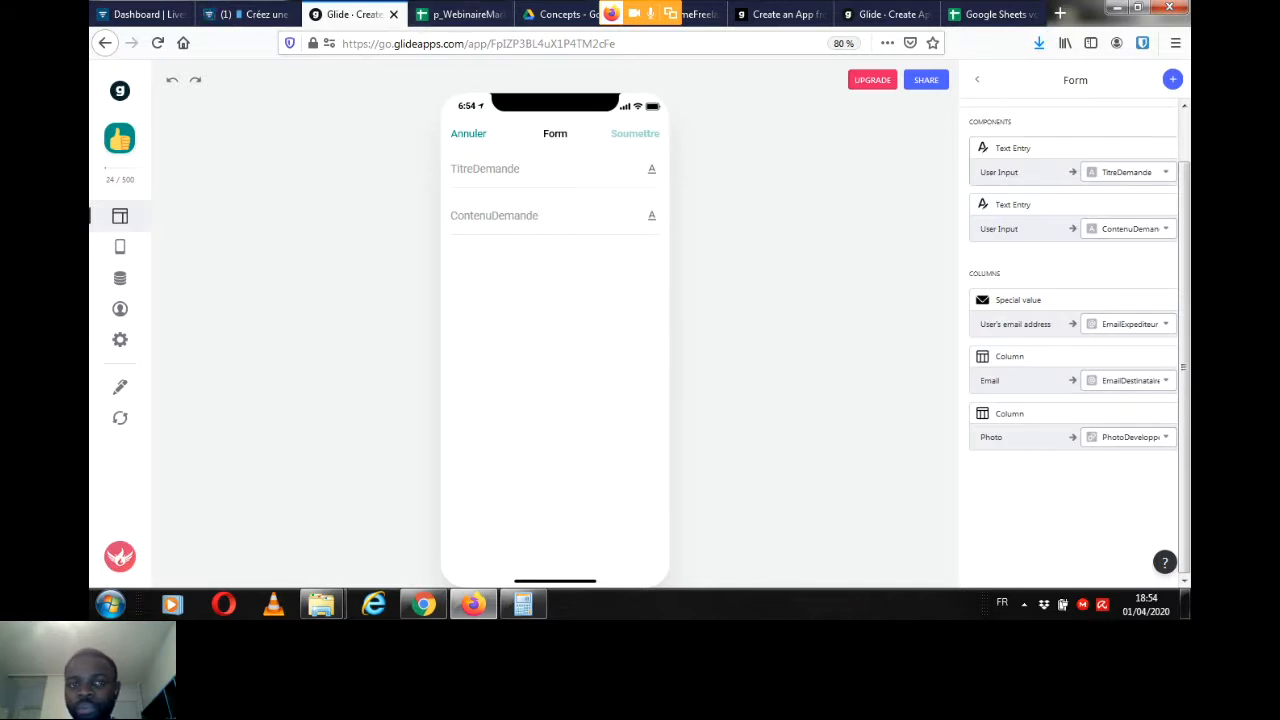
Step: Fill in the form preview's TitreDemande with "Création d'un site e-commerce"
click(500, 171)
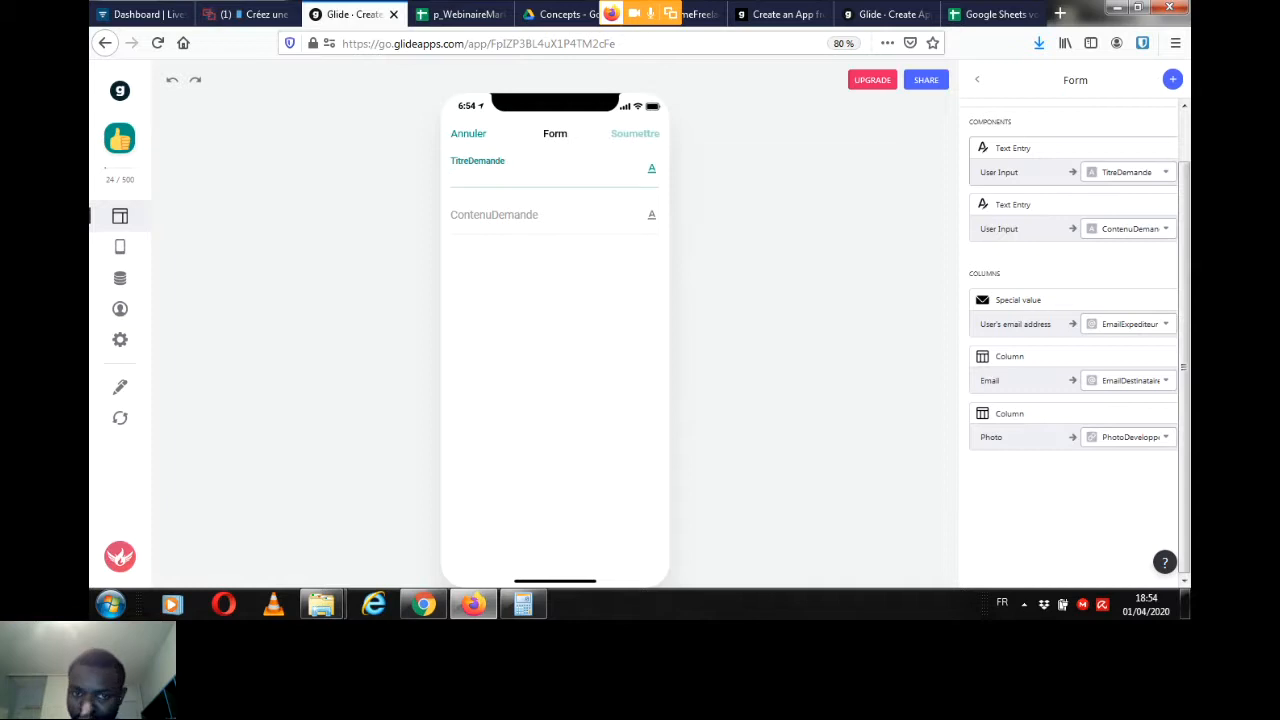
text(Création)
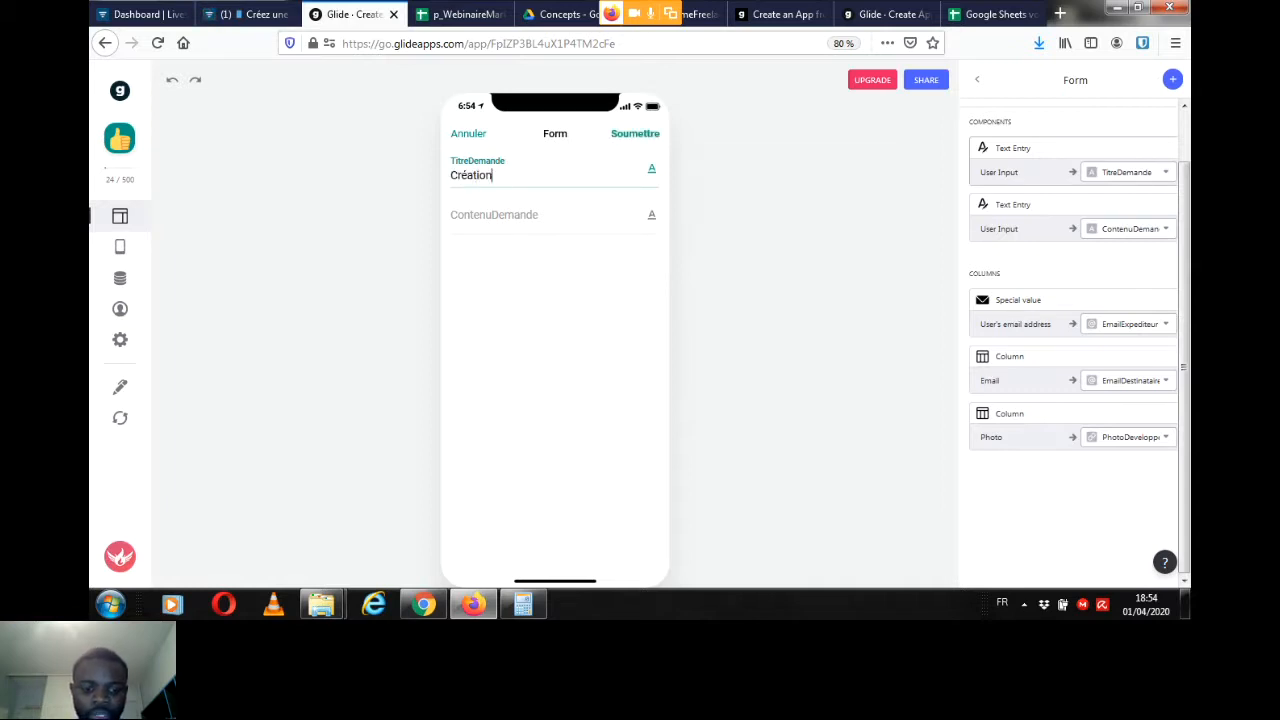
text( d'un site e-commerce)
Step: Copy the first experience's description from the Experiences sheet into ContenuDemande in Glide and submit the quote request
click(494, 215)
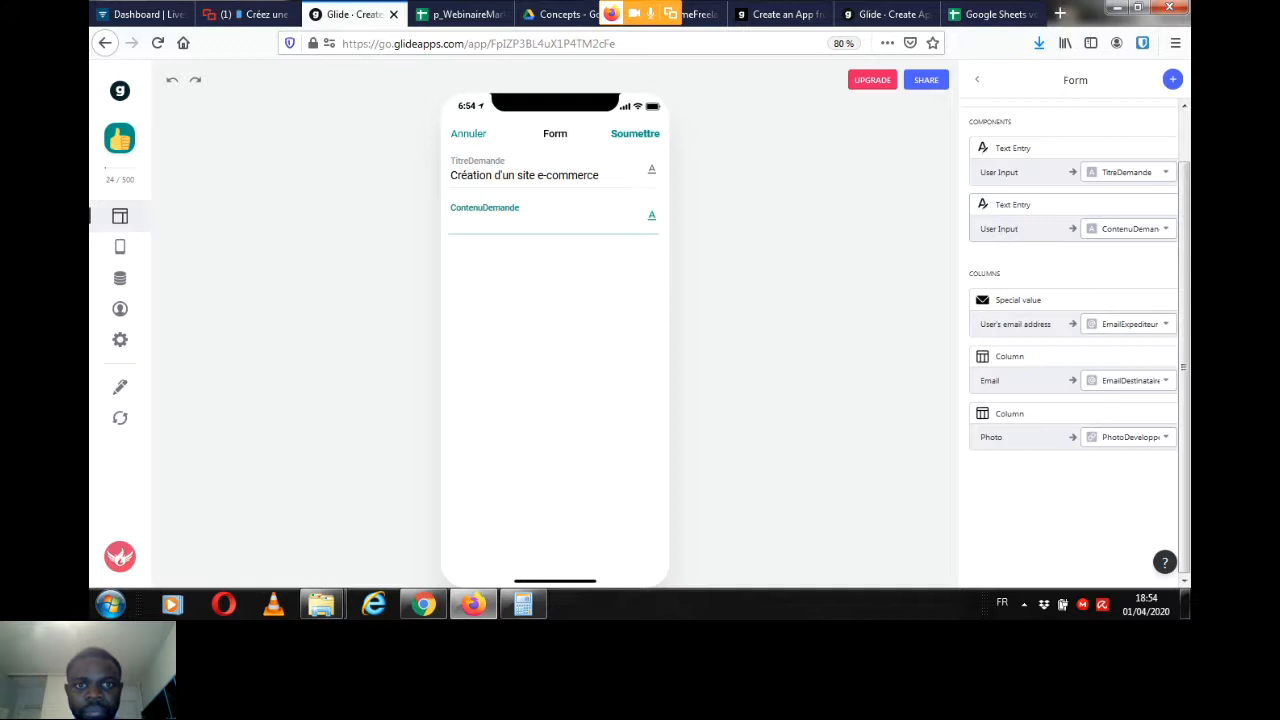
key(ctrl+Tab)
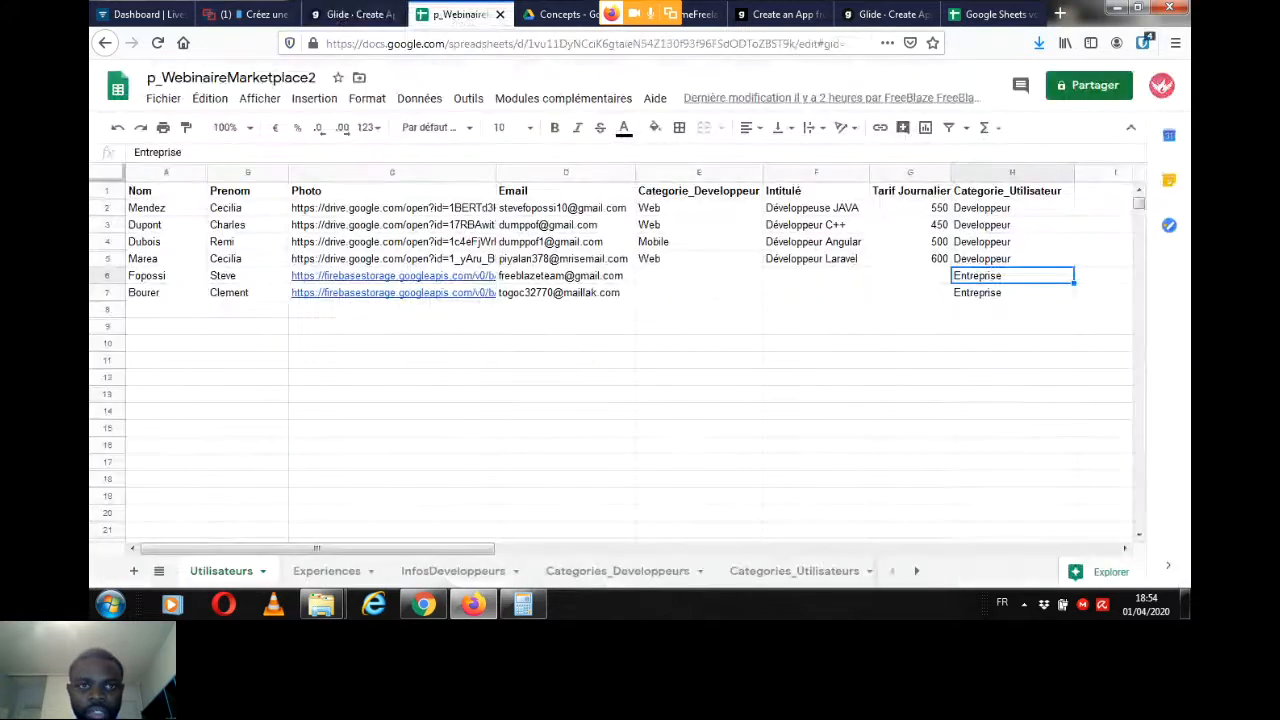
click(327, 571)
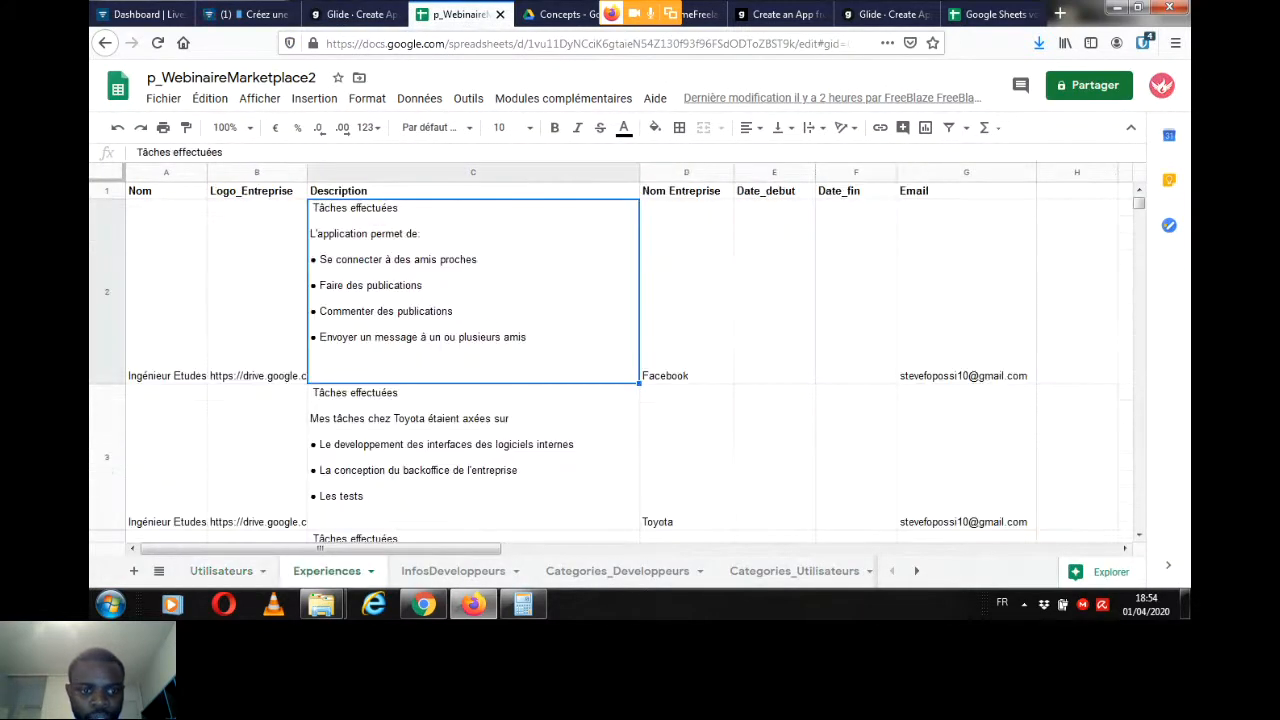
key(Return)
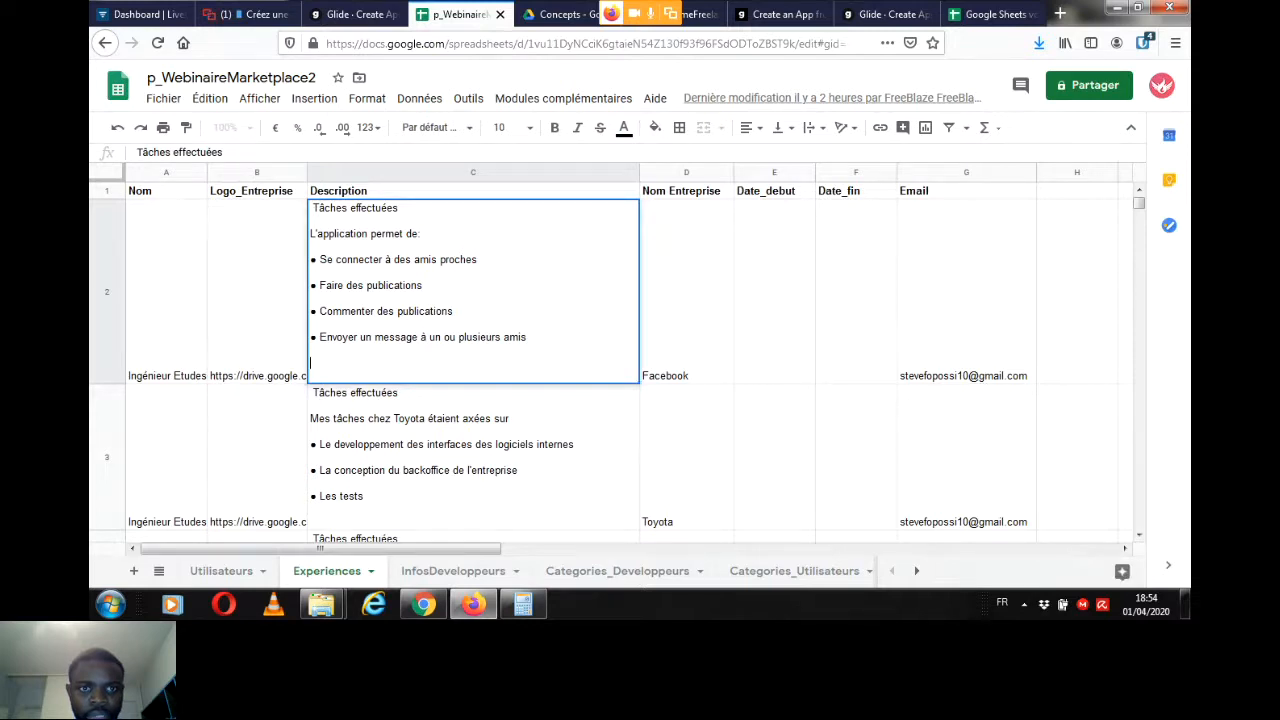
key(shift+Up)
key(shift+Up)
key(shift+Up)
key(shift+Up)
key(shift+Up)
key(shift+Up)
key(shift+Up)
key(shift+Up)
key(shift+Up)
key(shift+Up)
key(shift+Up)
key(shift+Up)
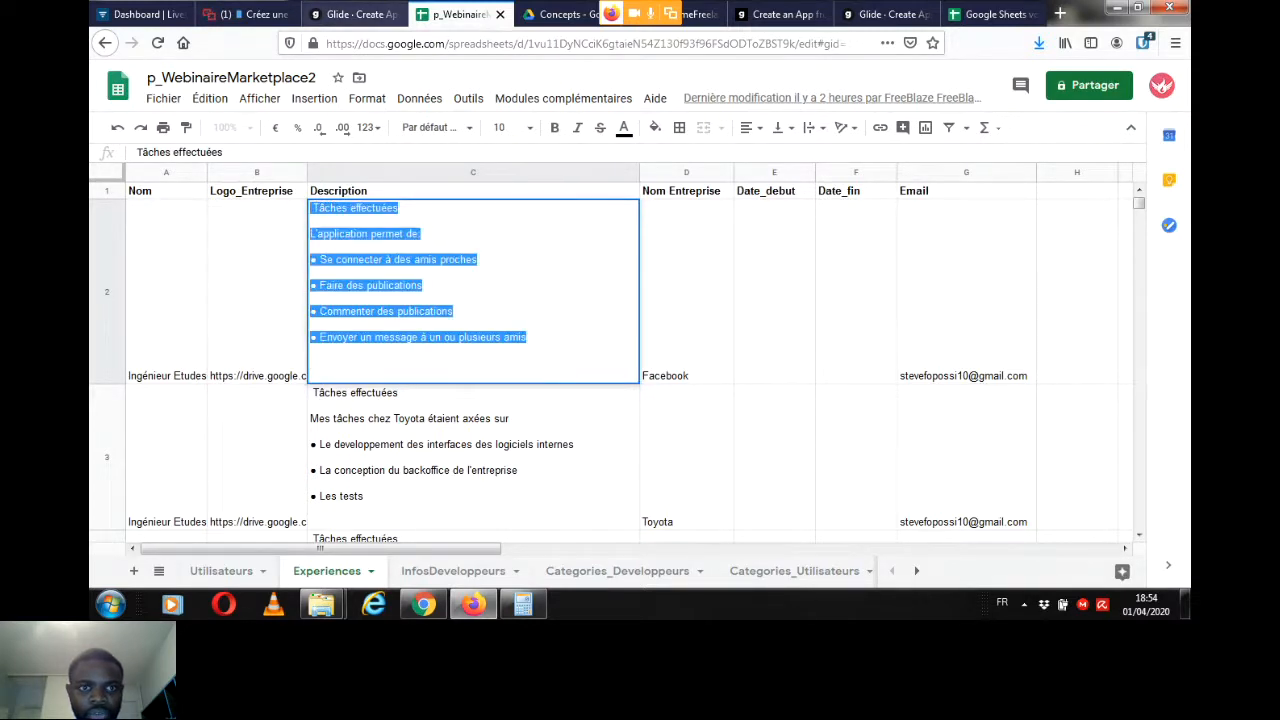
click(353, 14)
text(Tâches effectuées L'application permet de: ● Se connecter à des amis proches ● Faire des publications ● Commenter des publications ● Envoyer un message à un ou plusieurs amis)
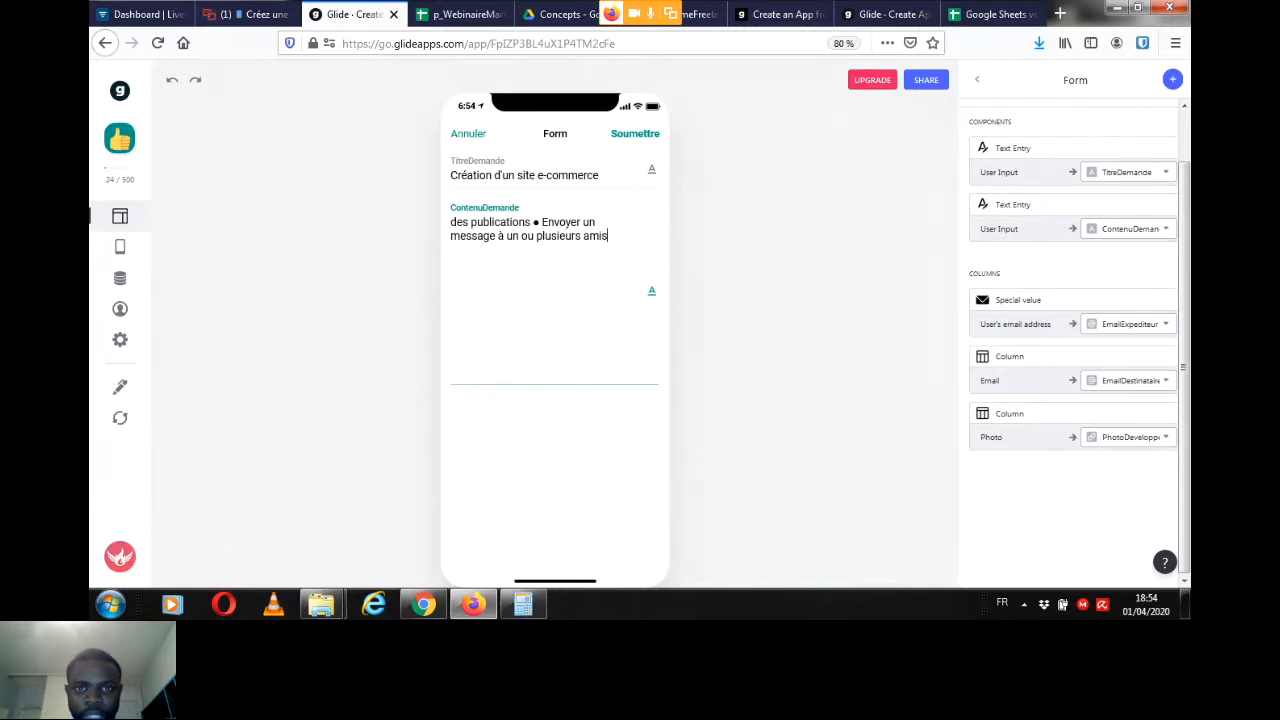
click(635, 134)
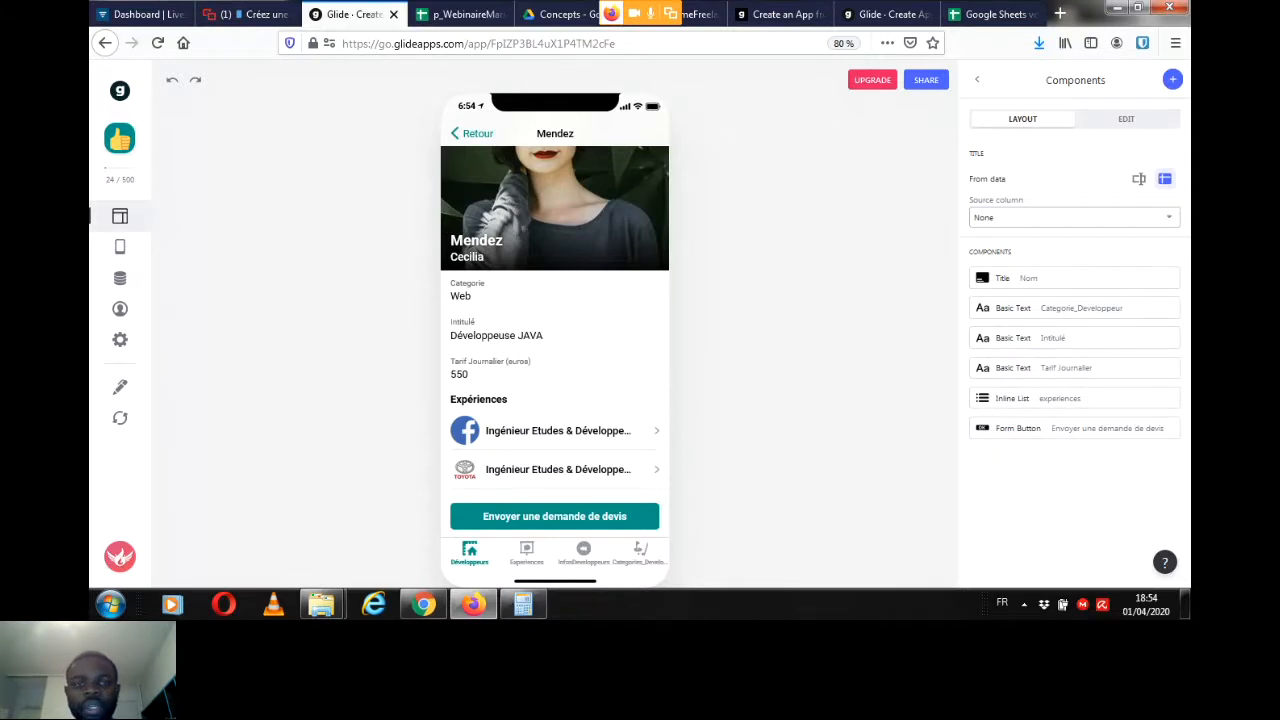
Step: Examine the submitted request's row and its TitreDemande cell in the Devis sheet of Google Sheets, and check the Livestorm chat
click(467, 14)
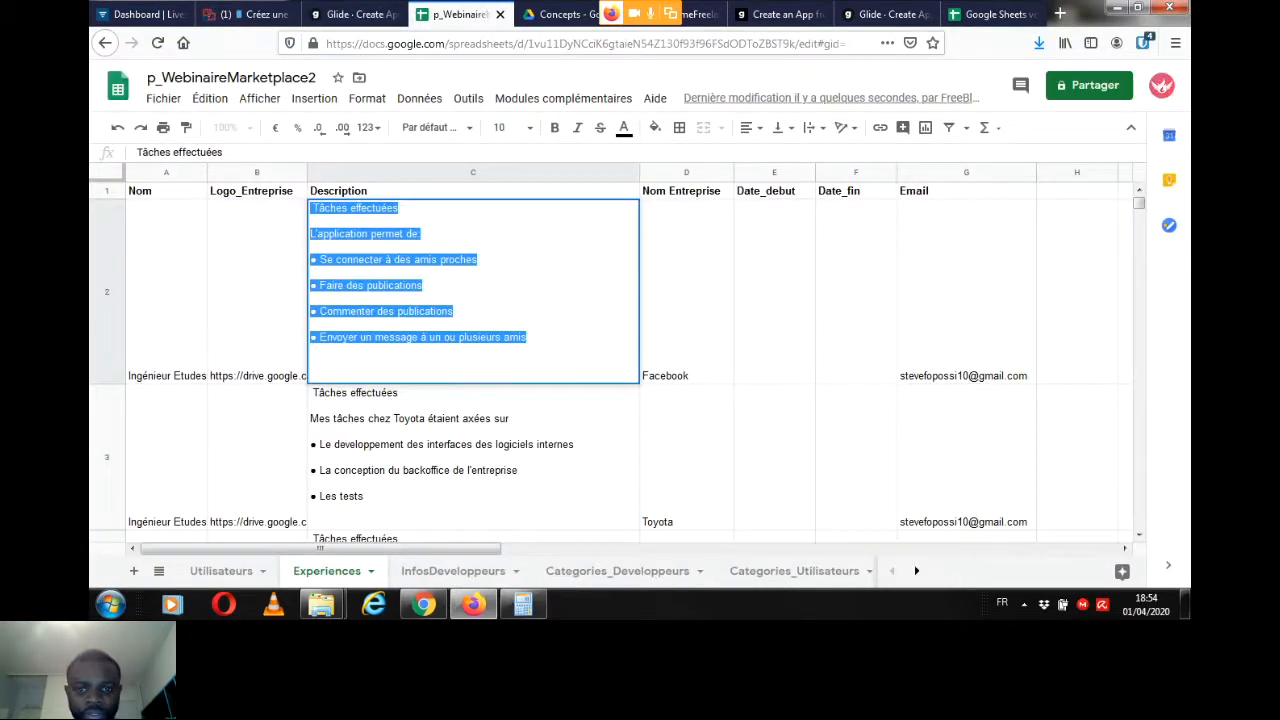
click(917, 571)
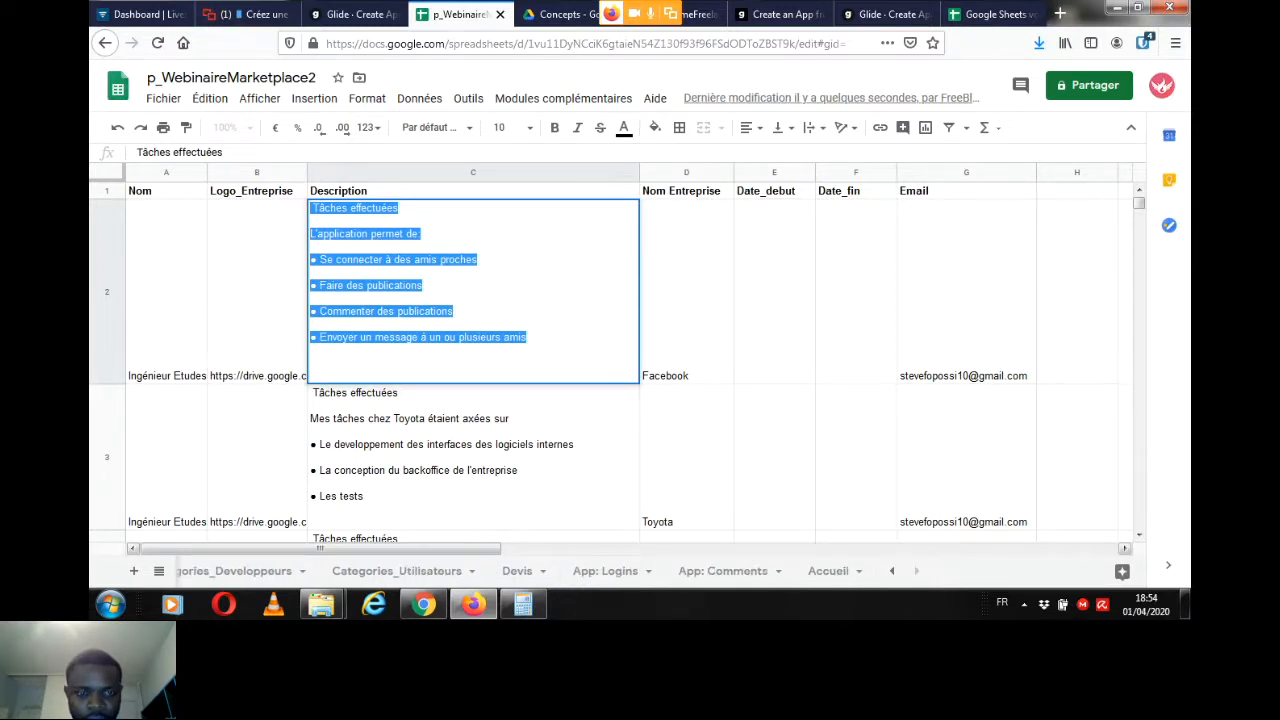
click(517, 571)
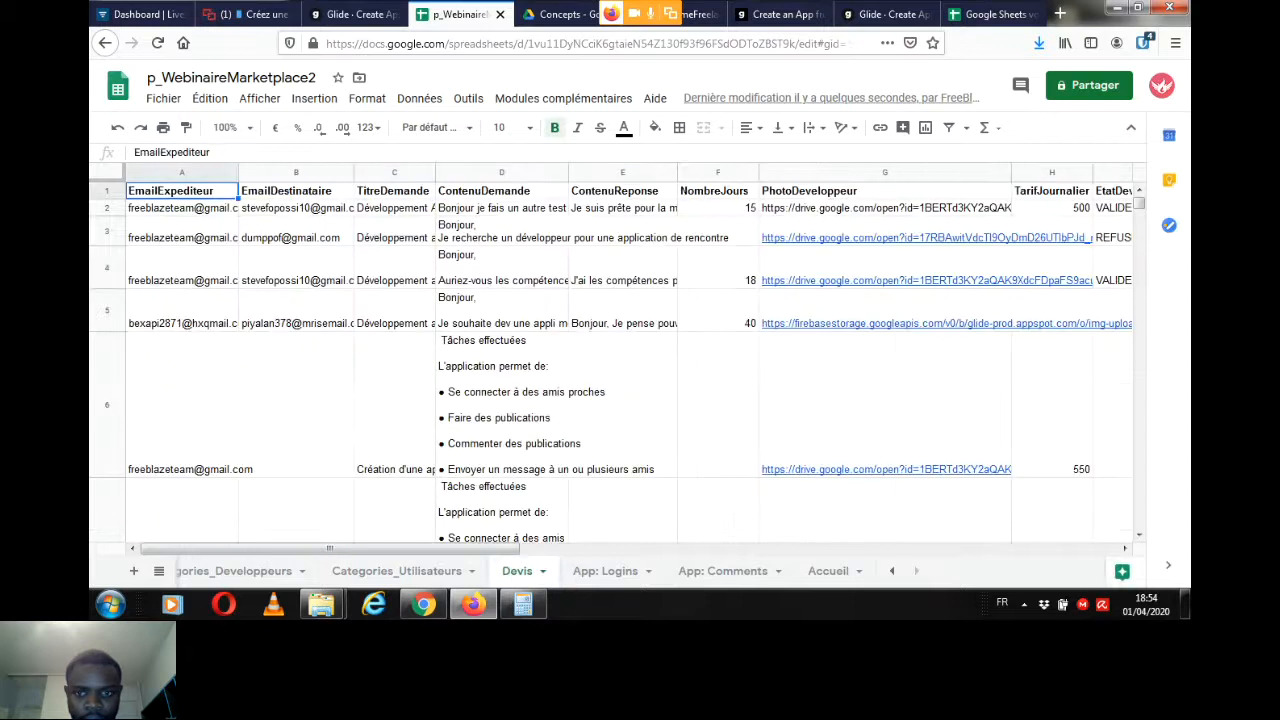
scroll(630, 360, down, 5)
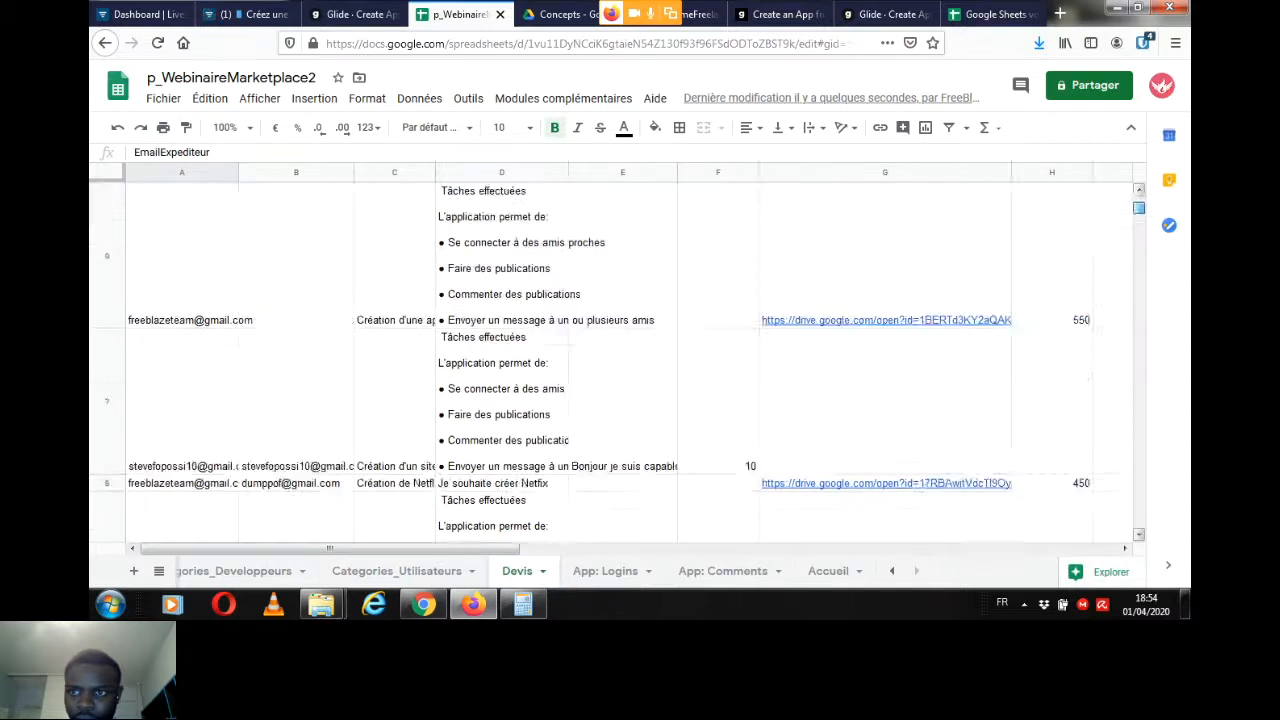
scroll(630, 360, up, 3)
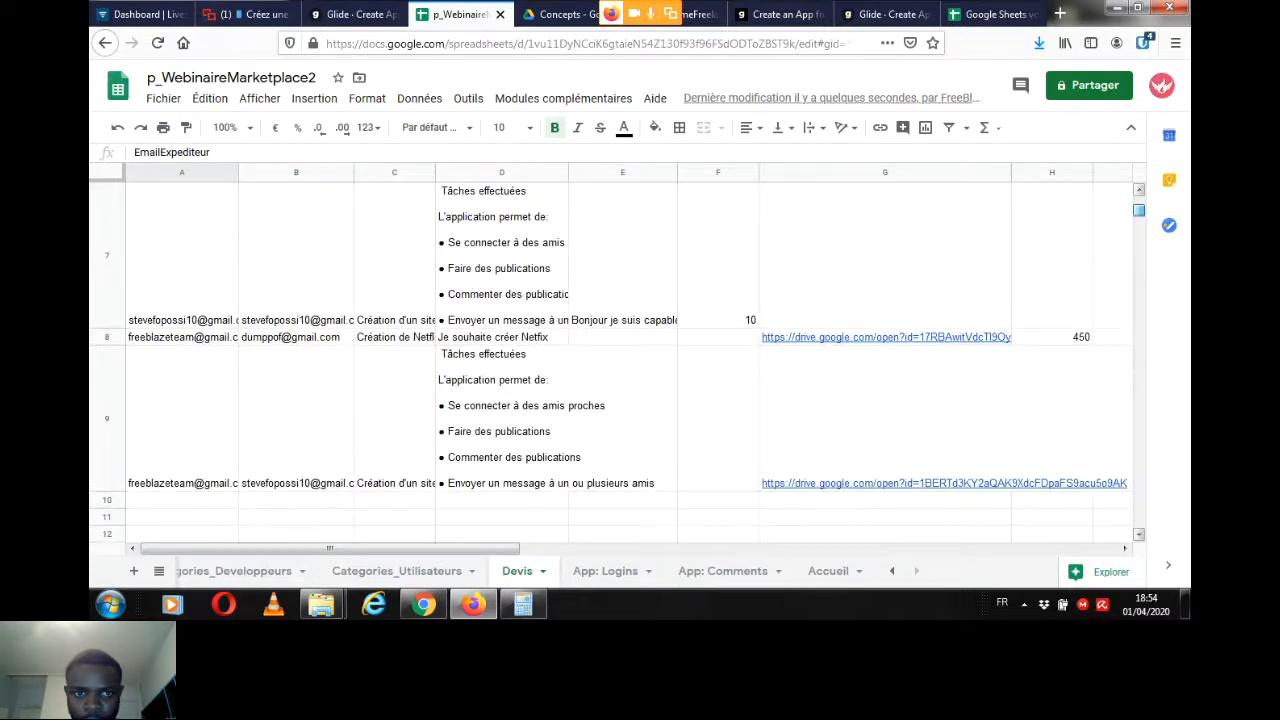
double_click(394, 420)
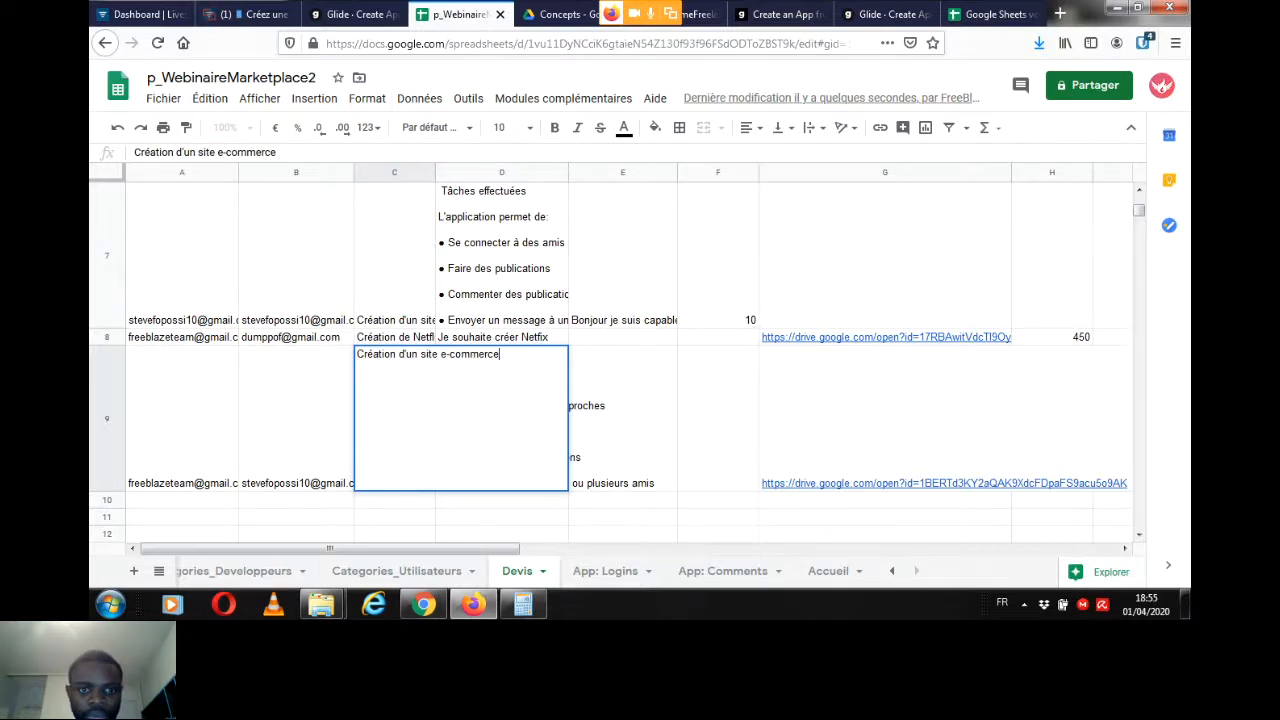
key(ctrl+shift+Tab)
key(ctrl+shift+Tab)
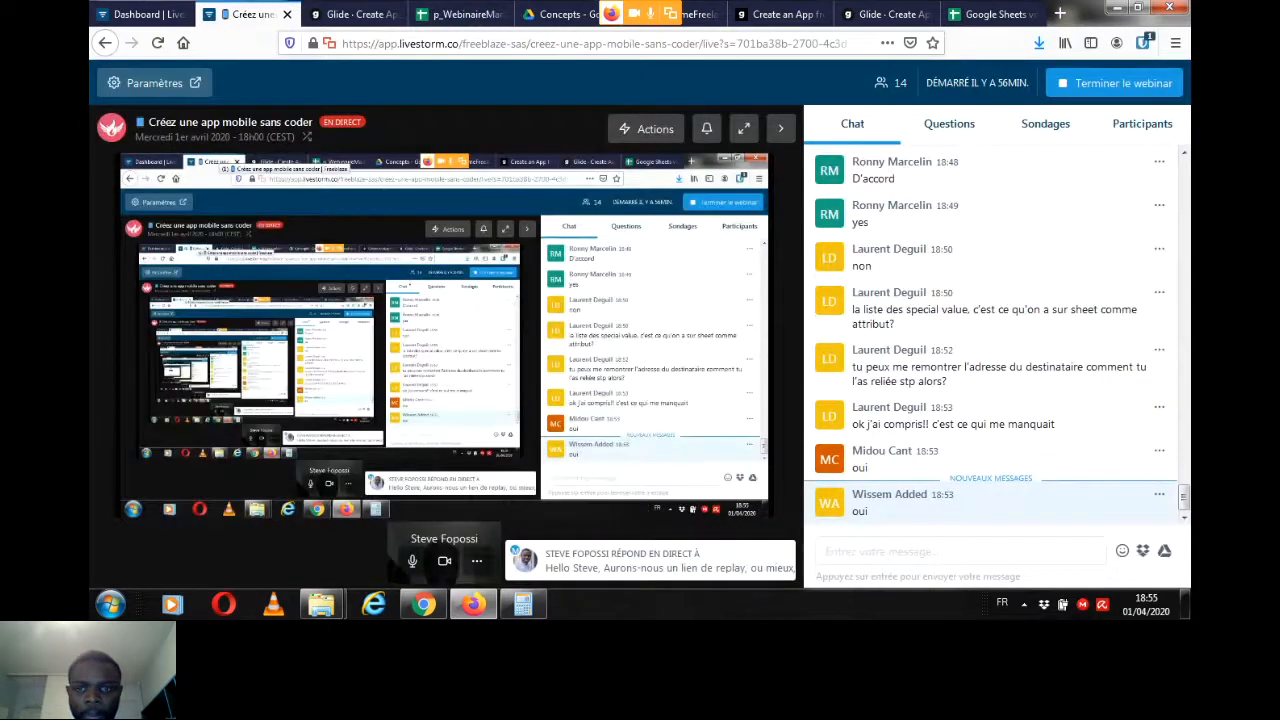
Step: Move the Experiences, Categories_Developpeurs and InfosDeveloppeurs tabs to the hidden tabs in Glide
key(ctrl+Tab)
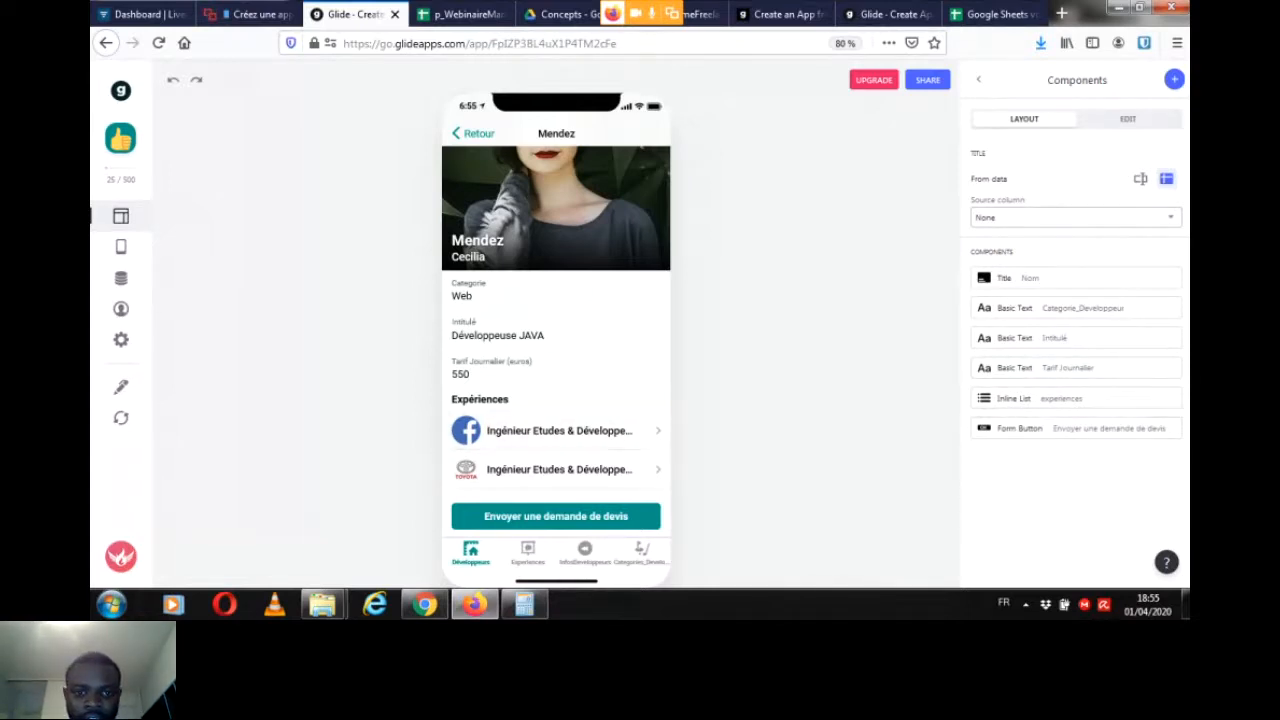
click(121, 246)
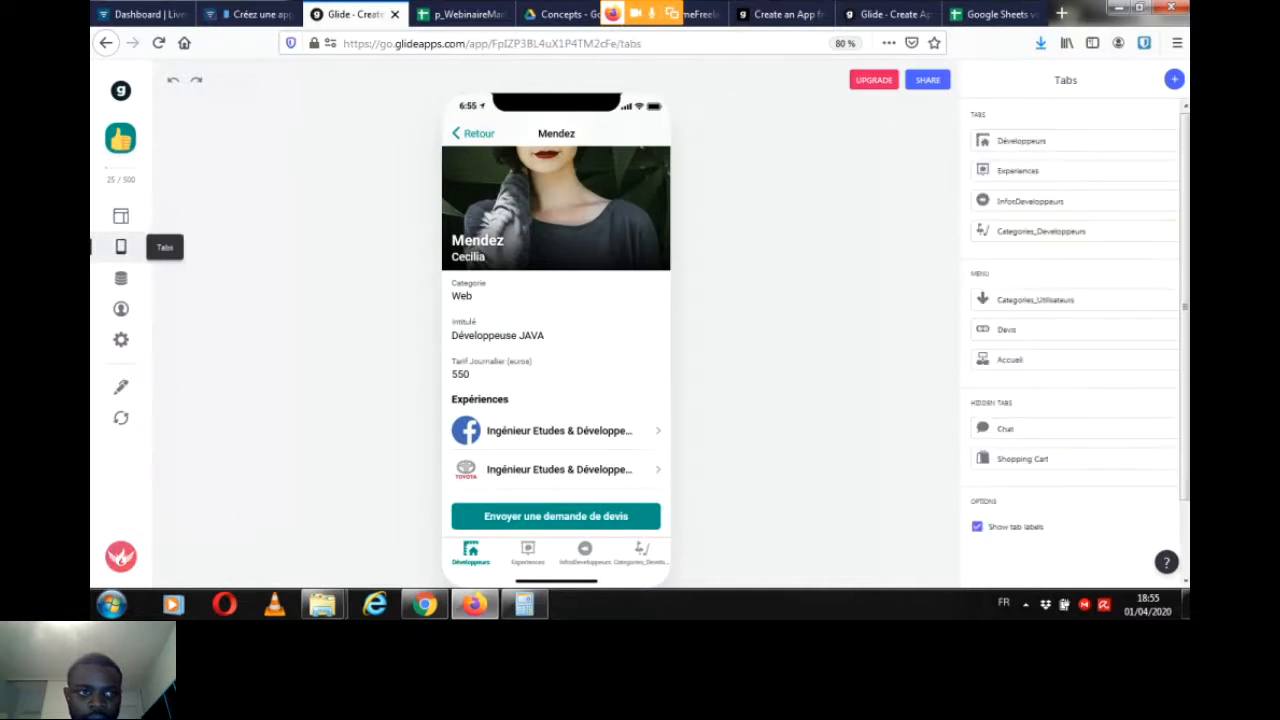
drag(1017, 170, 1016, 237)
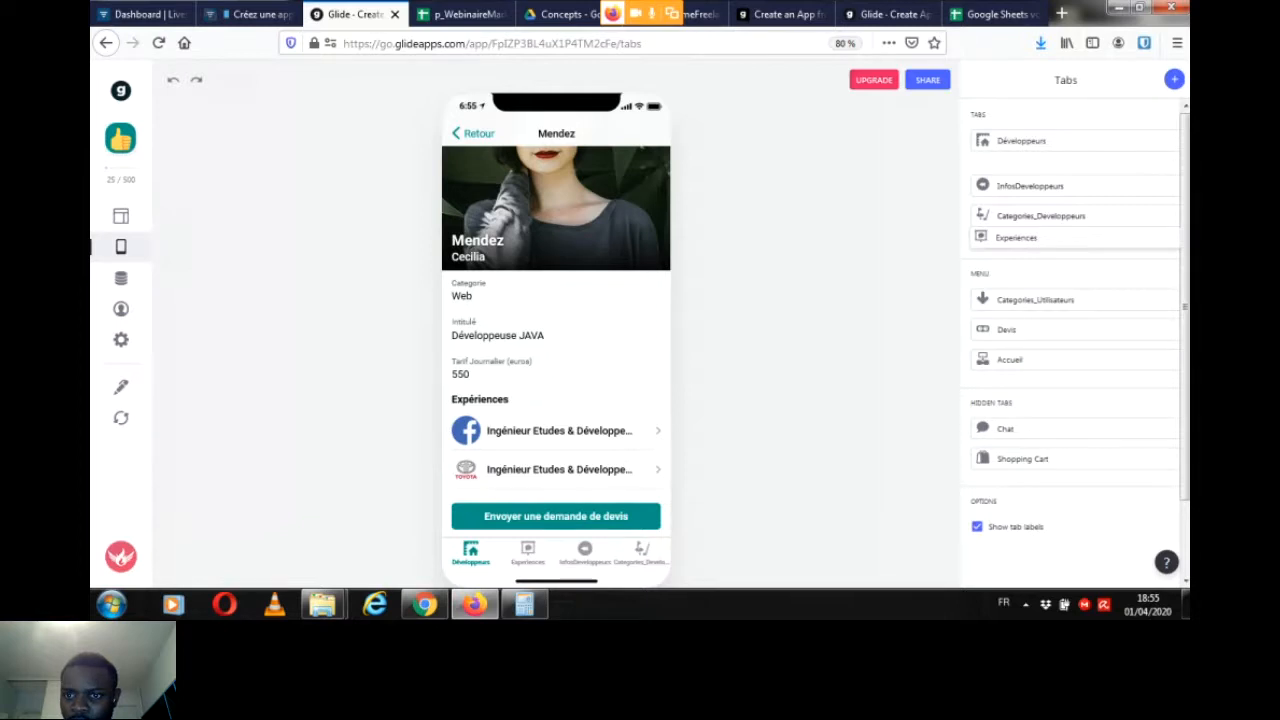
drag(1016, 237, 1017, 398)
drag(1041, 200, 1044, 430)
drag(1030, 170, 1040, 340)
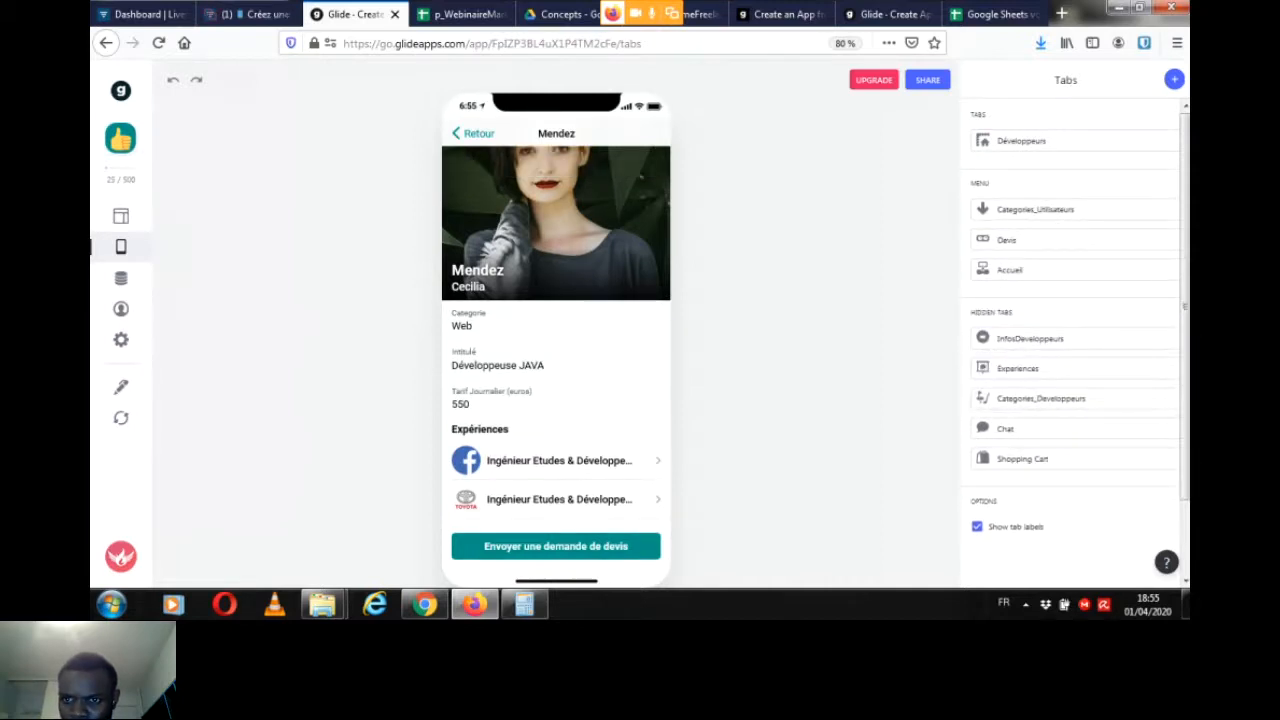
Step: Add a new tab to the app and label it Informations
click(1174, 79)
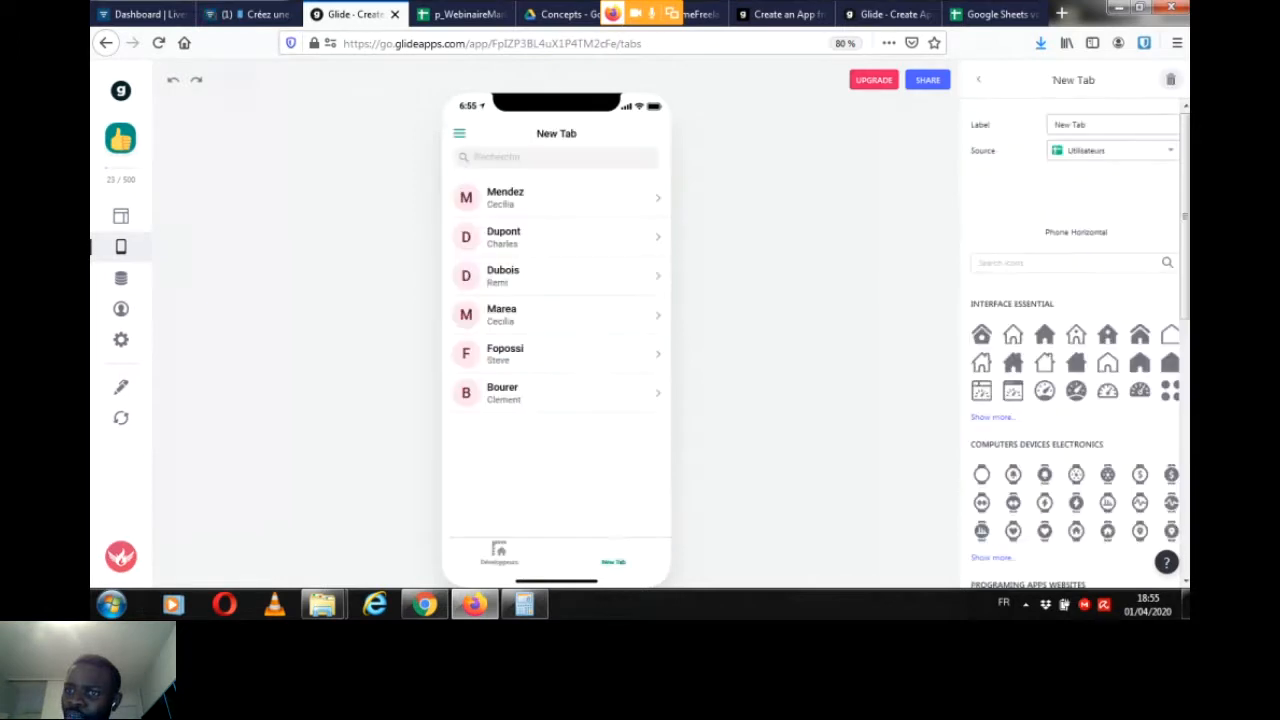
triple_click(1072, 125)
key(BackSpace)
text(Mes)
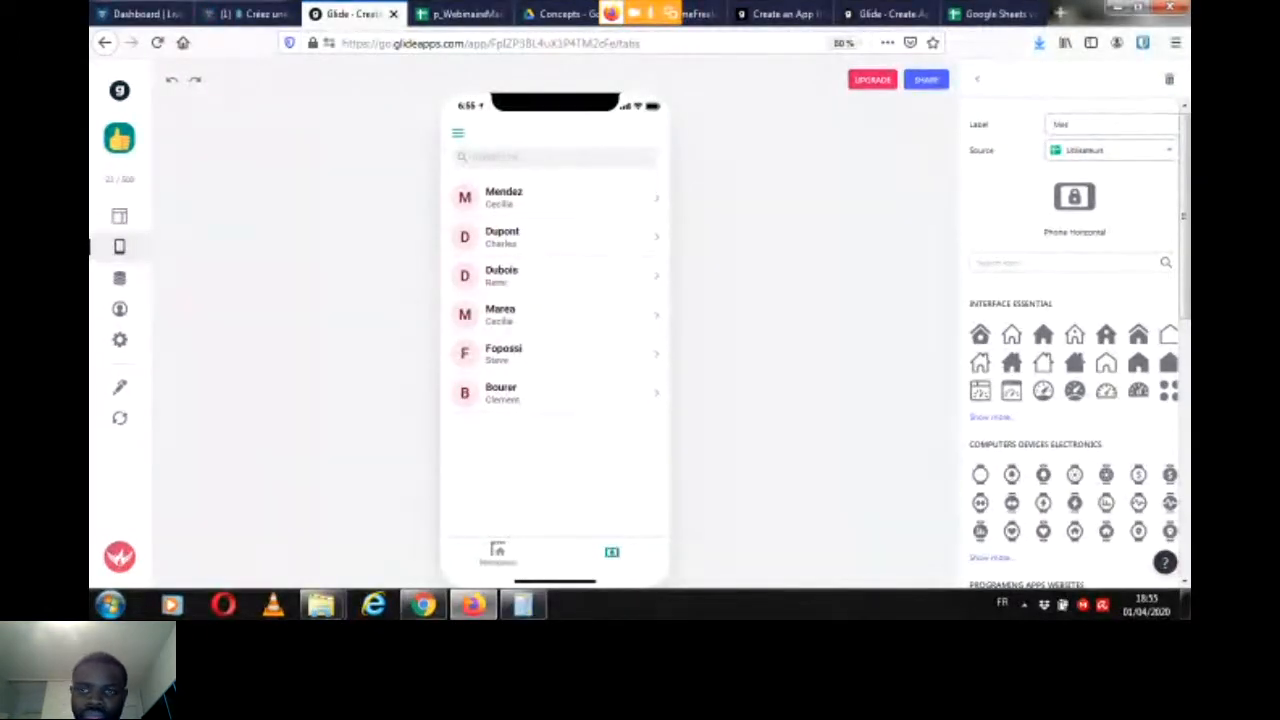
key(BackSpace)
key(BackSpace)
key(BackSpace)
text(Informations)
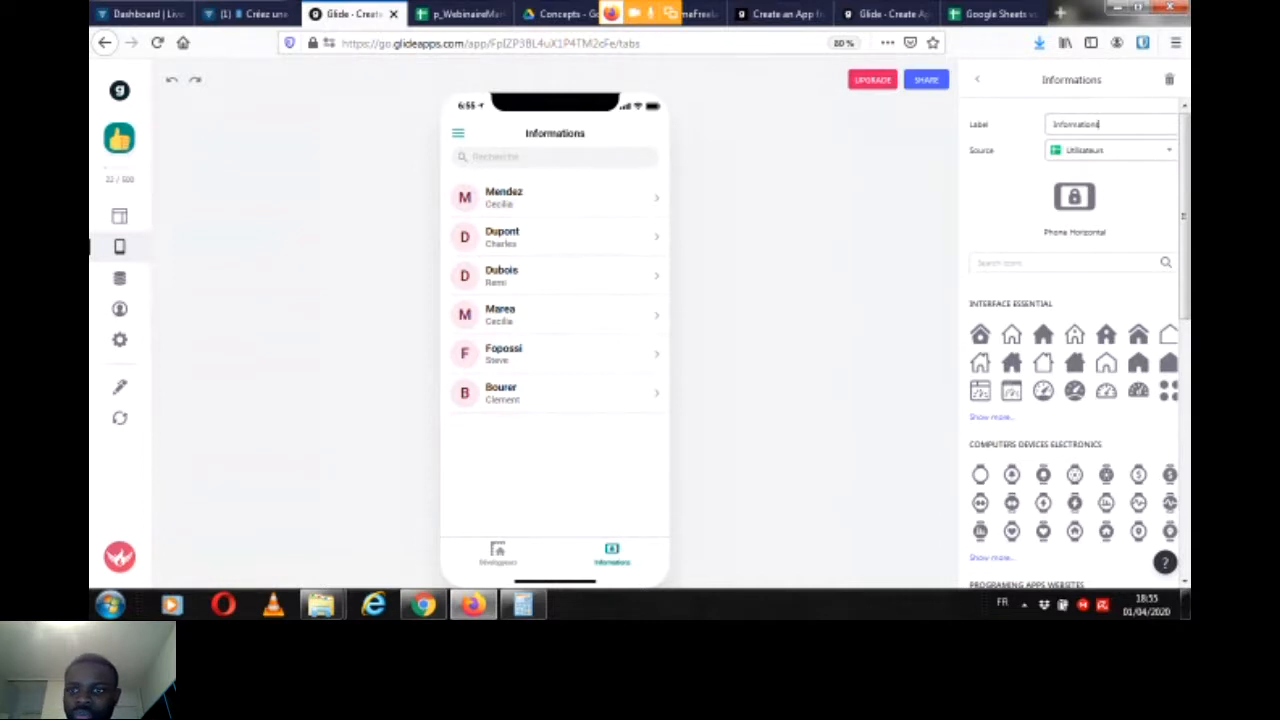
Step: Check the Livestorm chat, and preview the first user's detail page and the layout properties of Glide's Informations tab
click(252, 14)
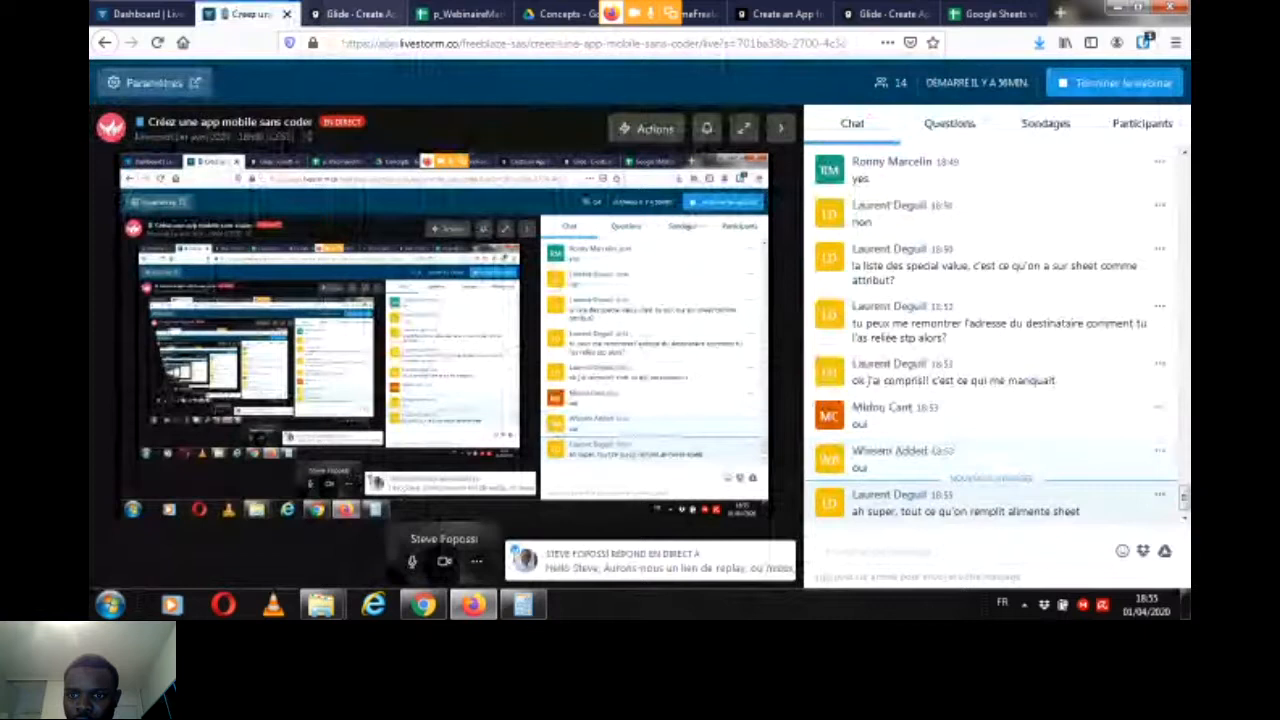
click(352, 14)
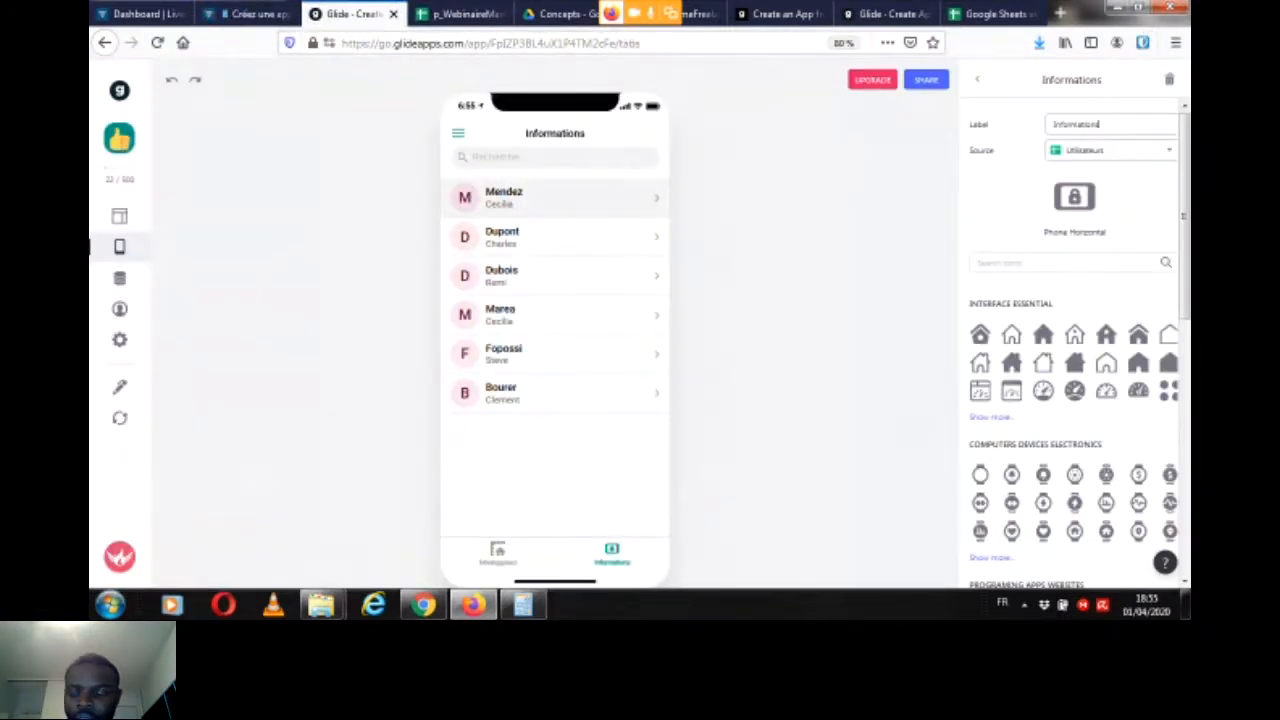
click(978, 80)
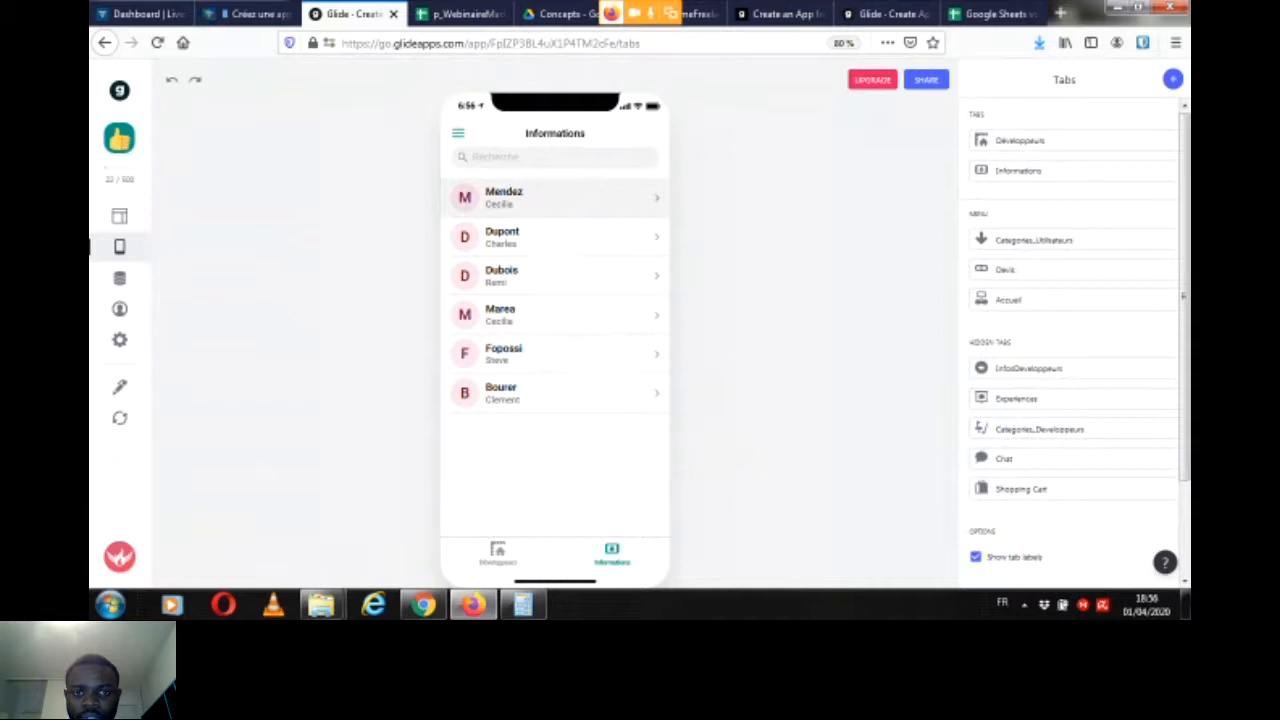
click(550, 197)
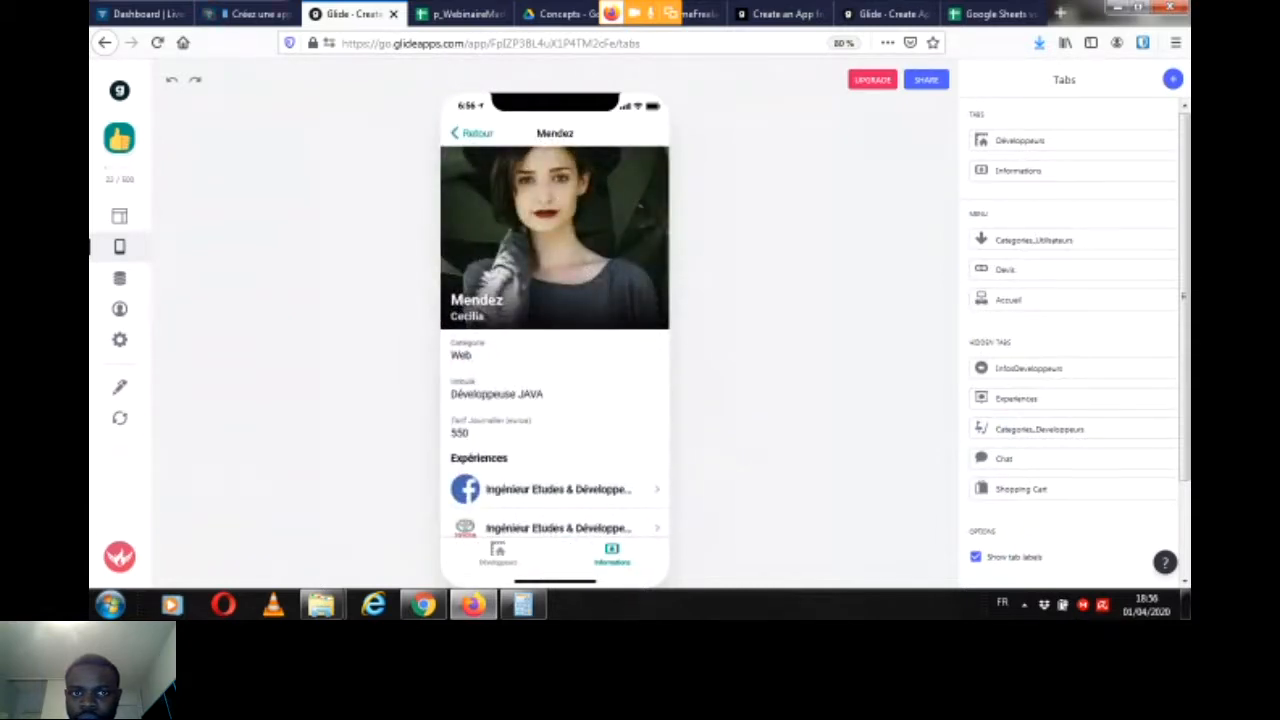
click(470, 132)
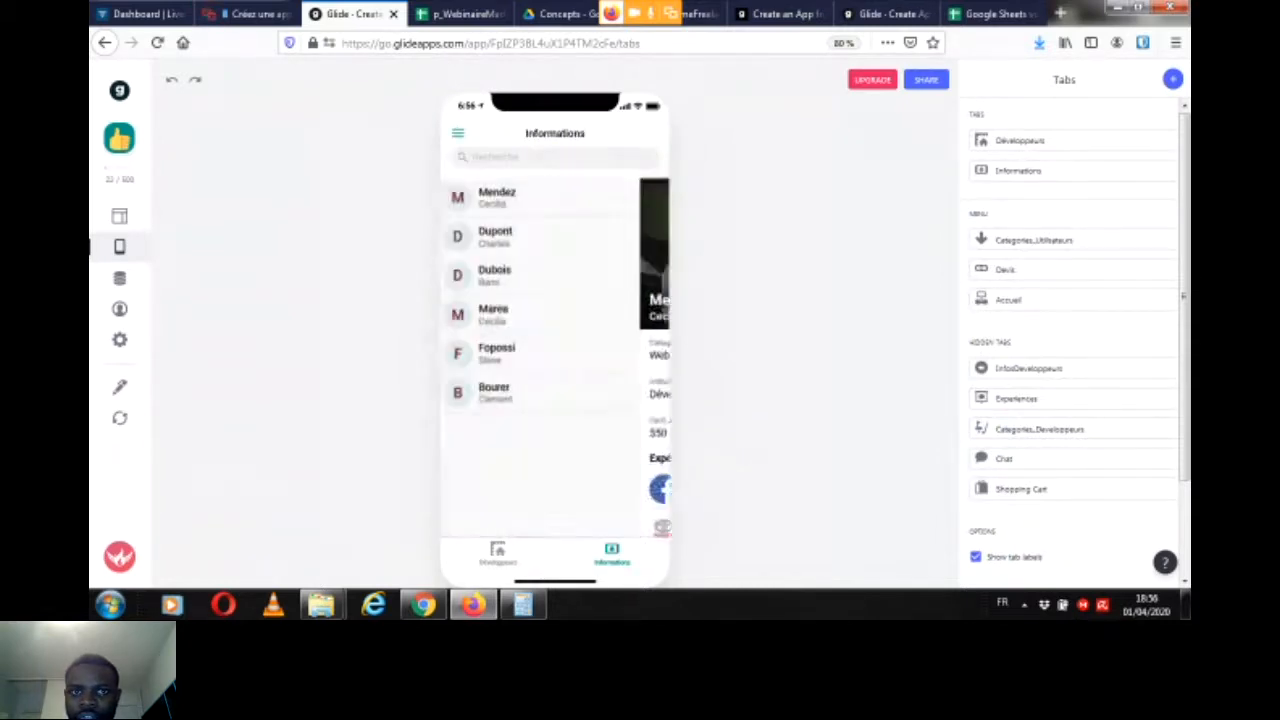
click(119, 216)
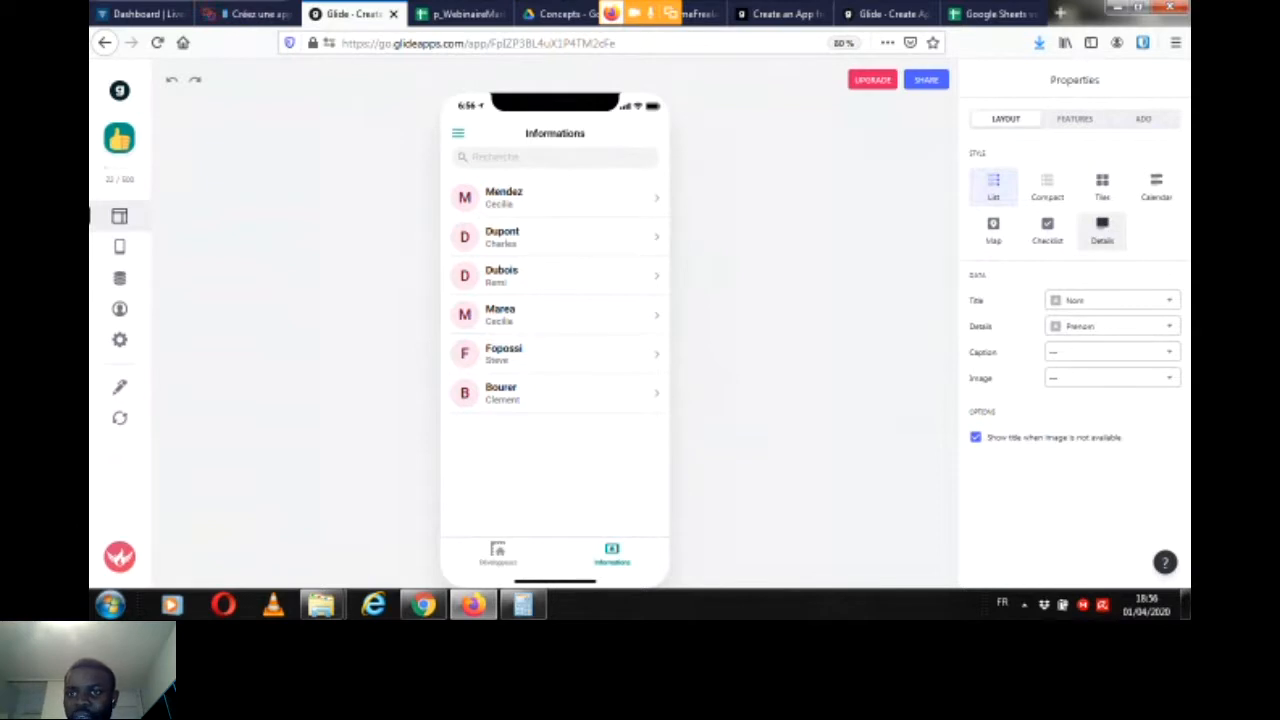
Step: Switch the Informations tab to the Details layout and add a filter based on the Email column
click(1102, 230)
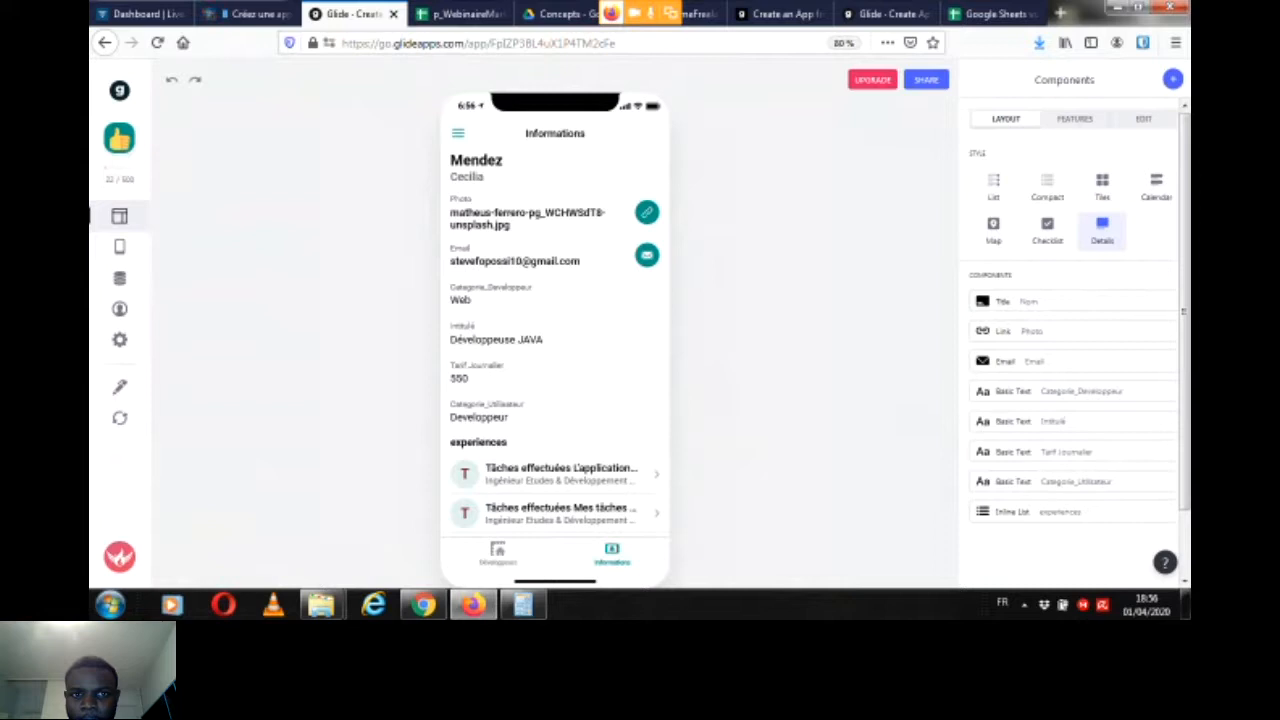
click(1075, 118)
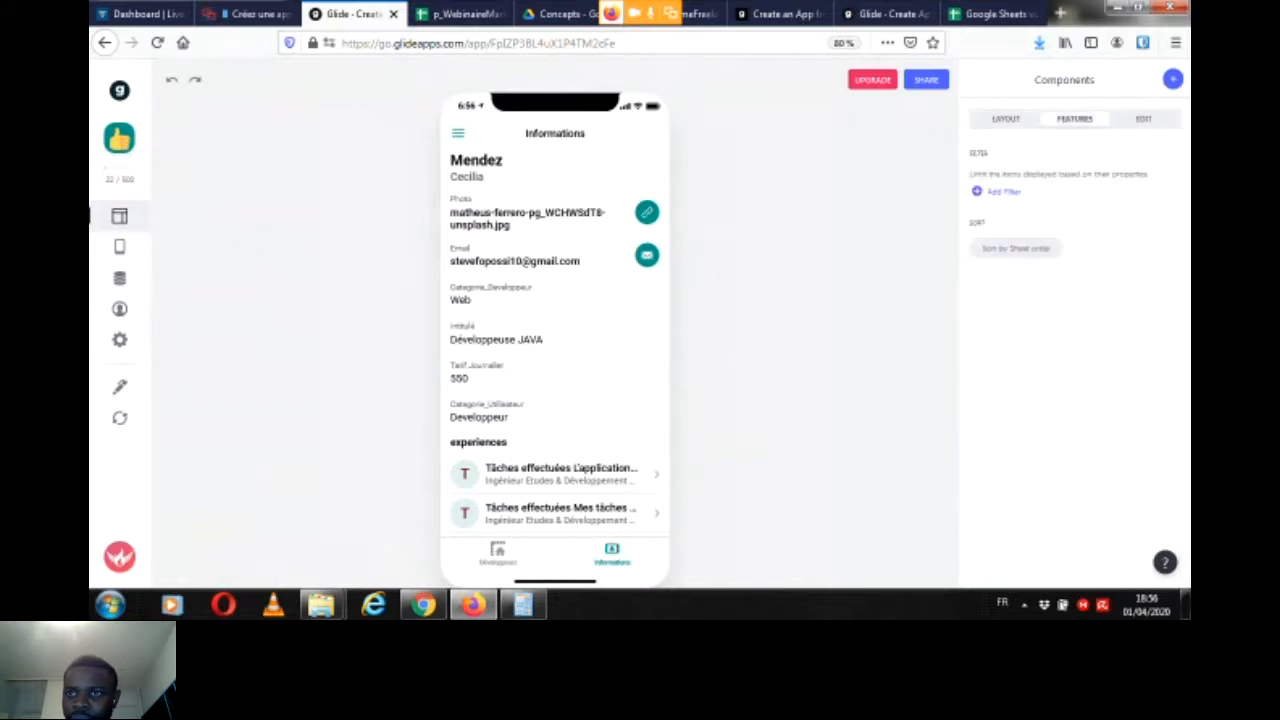
click(1003, 192)
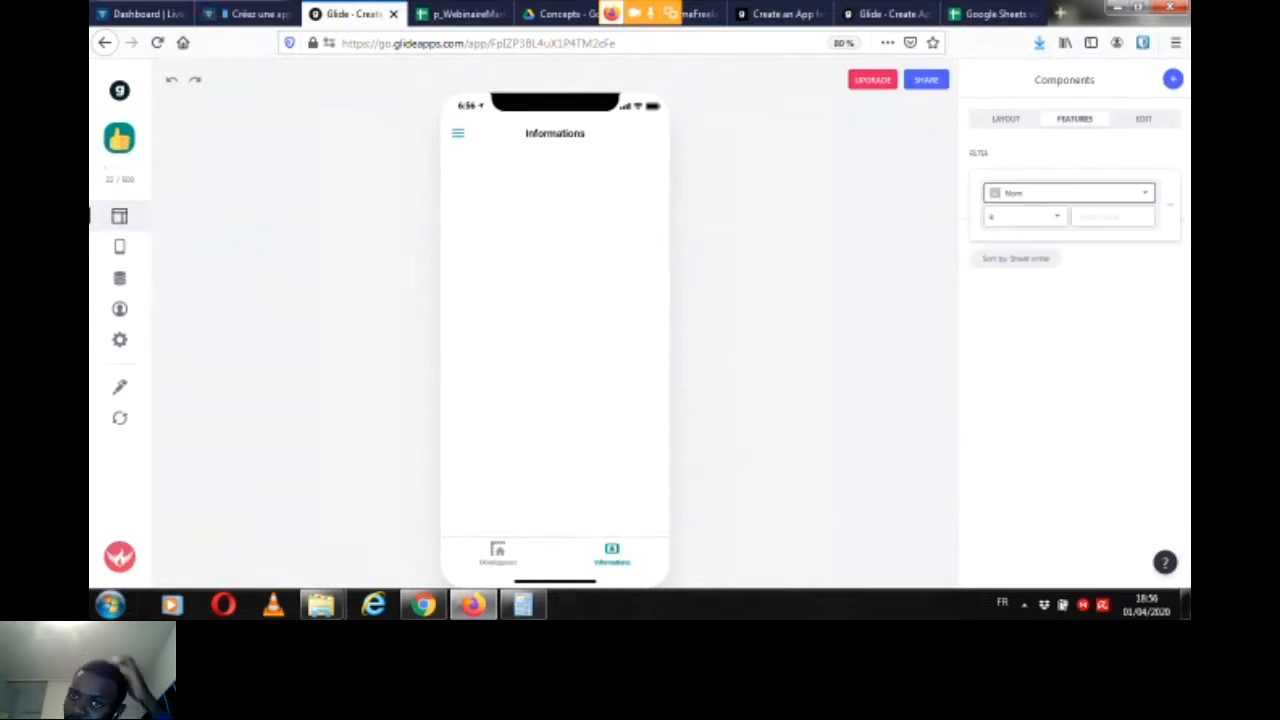
click(1068, 193)
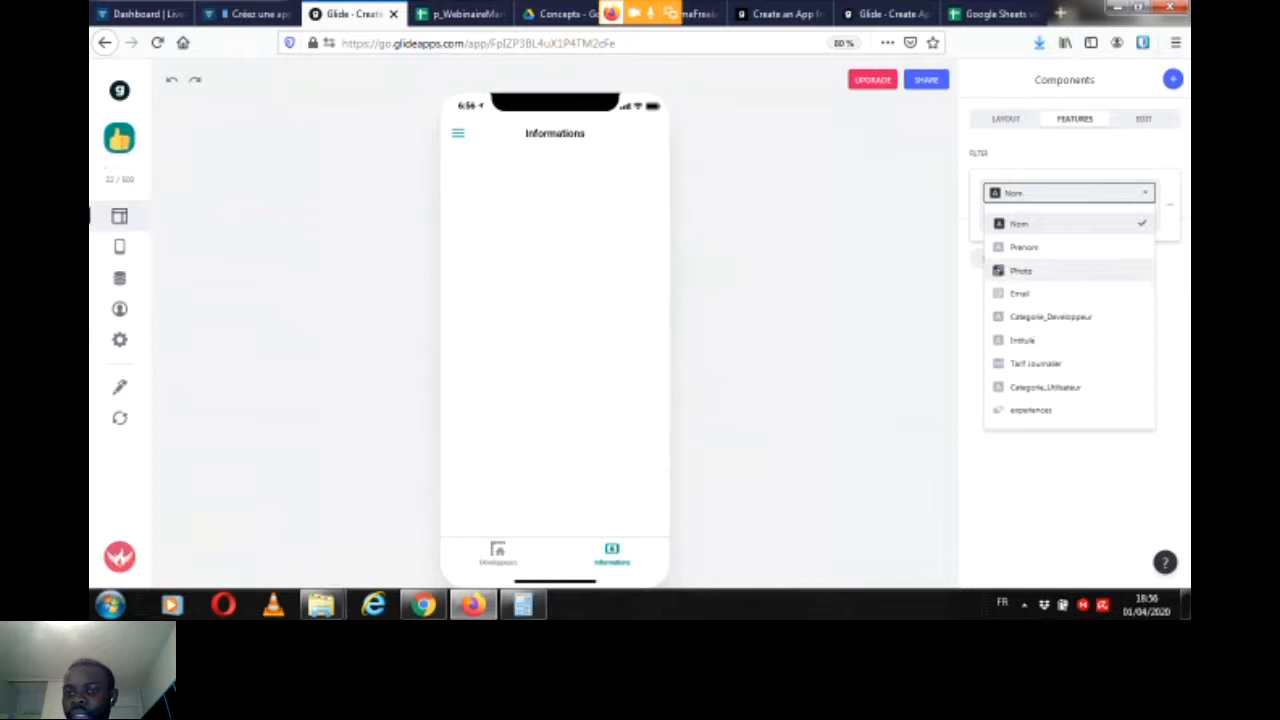
click(1019, 293)
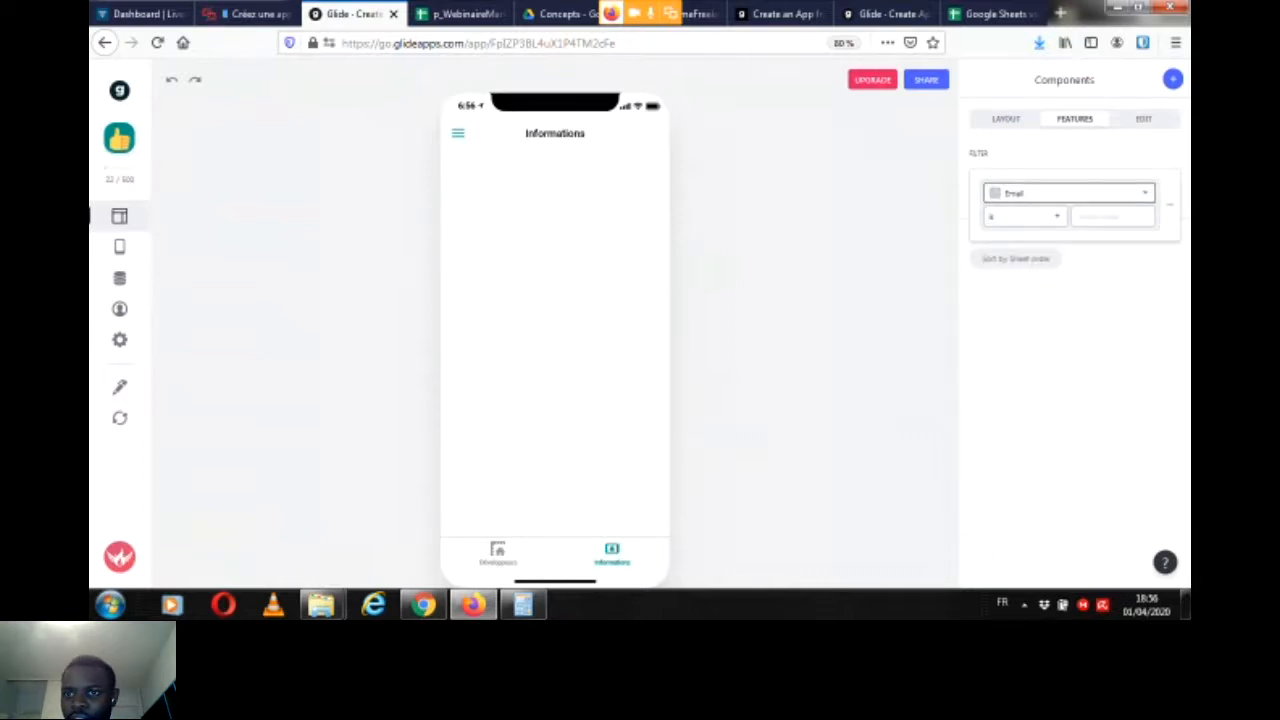
click(1025, 216)
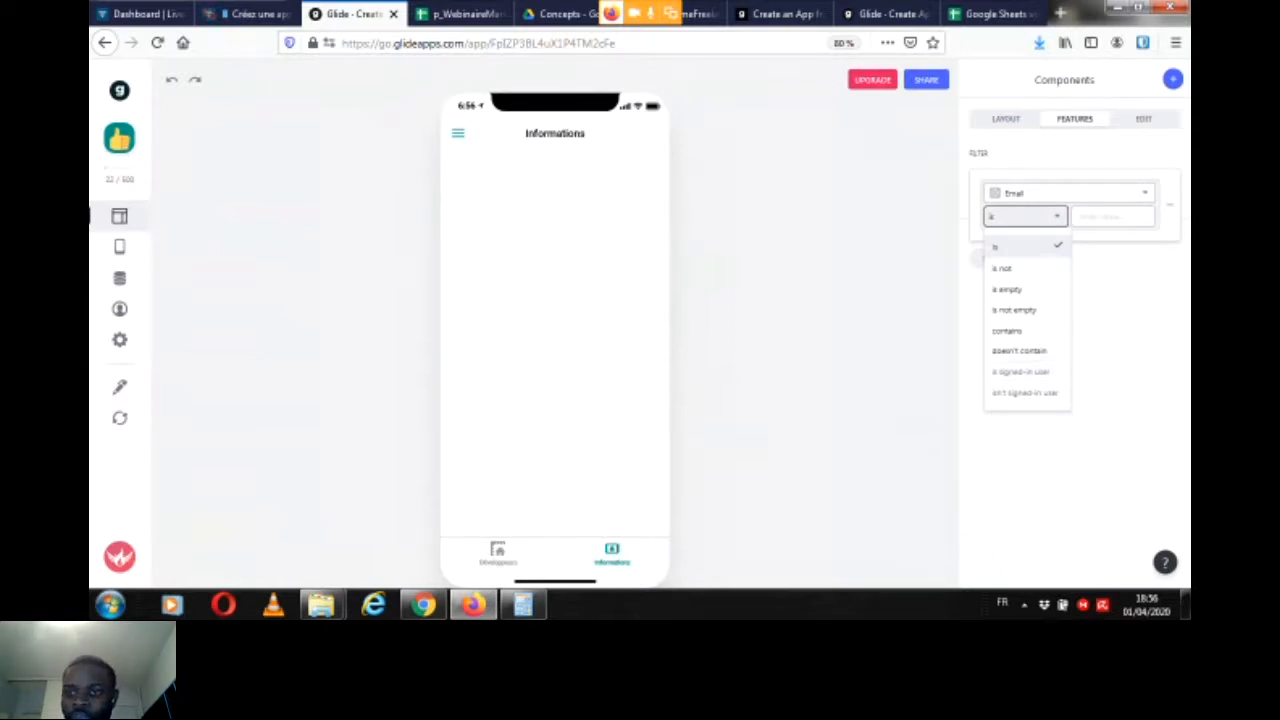
click(1110, 420)
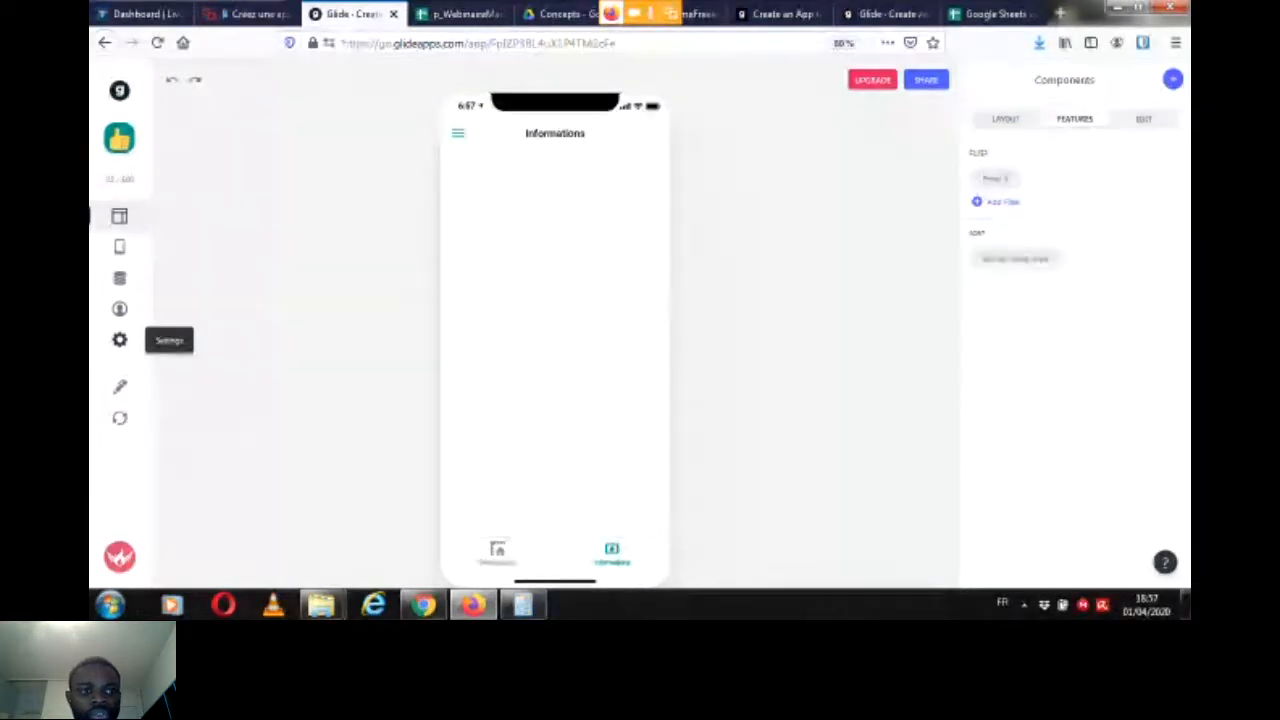
Step: Set the app's sign-in privacy to Public with email and allow sign-in with a Google account
click(119, 340)
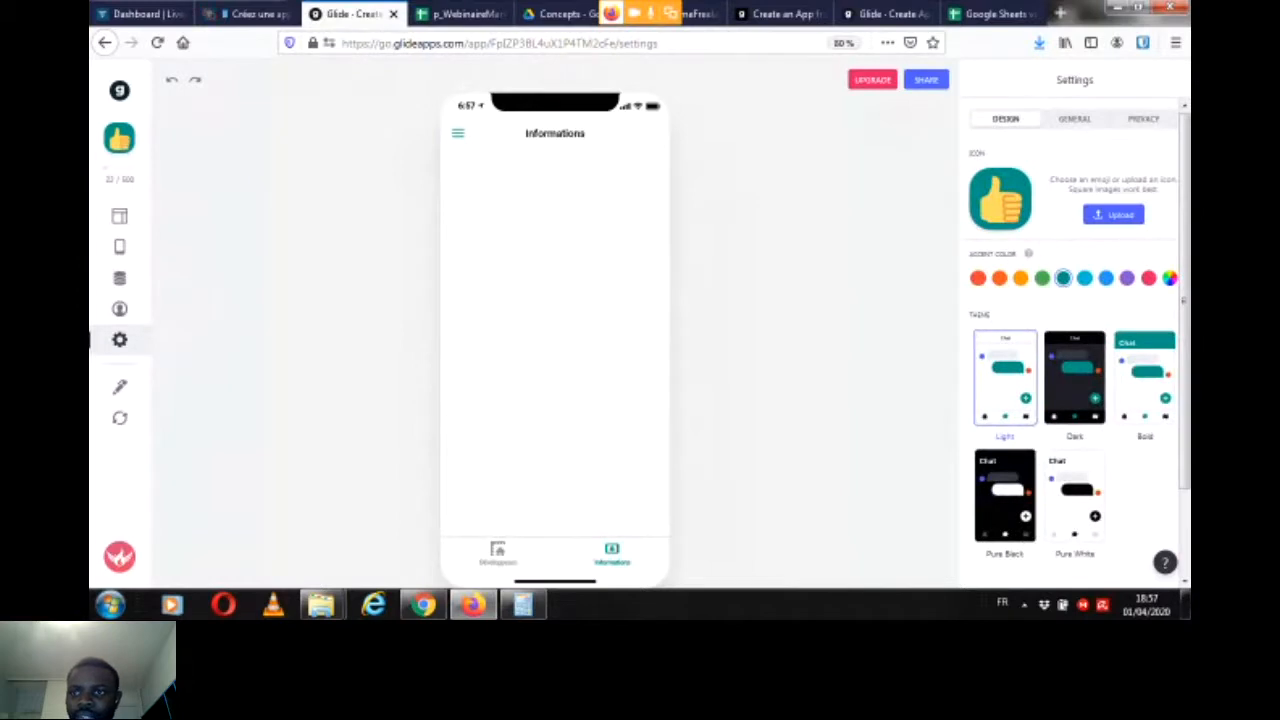
click(1144, 119)
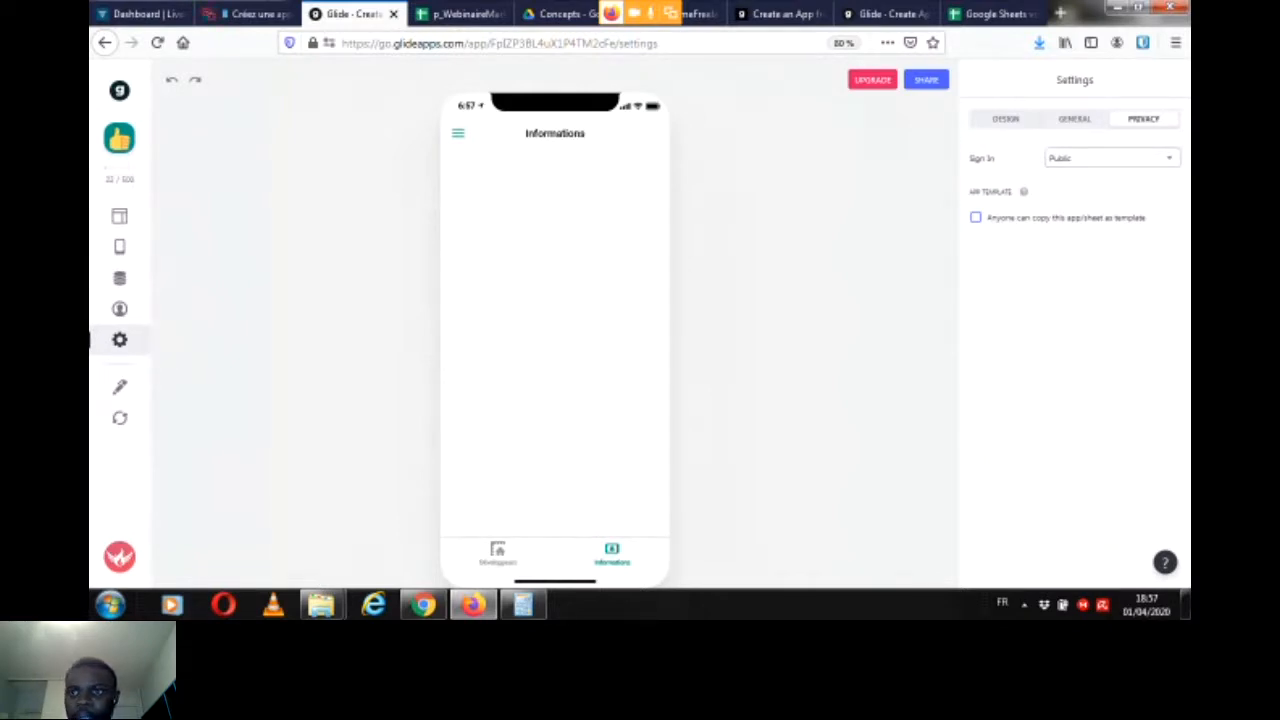
click(1112, 158)
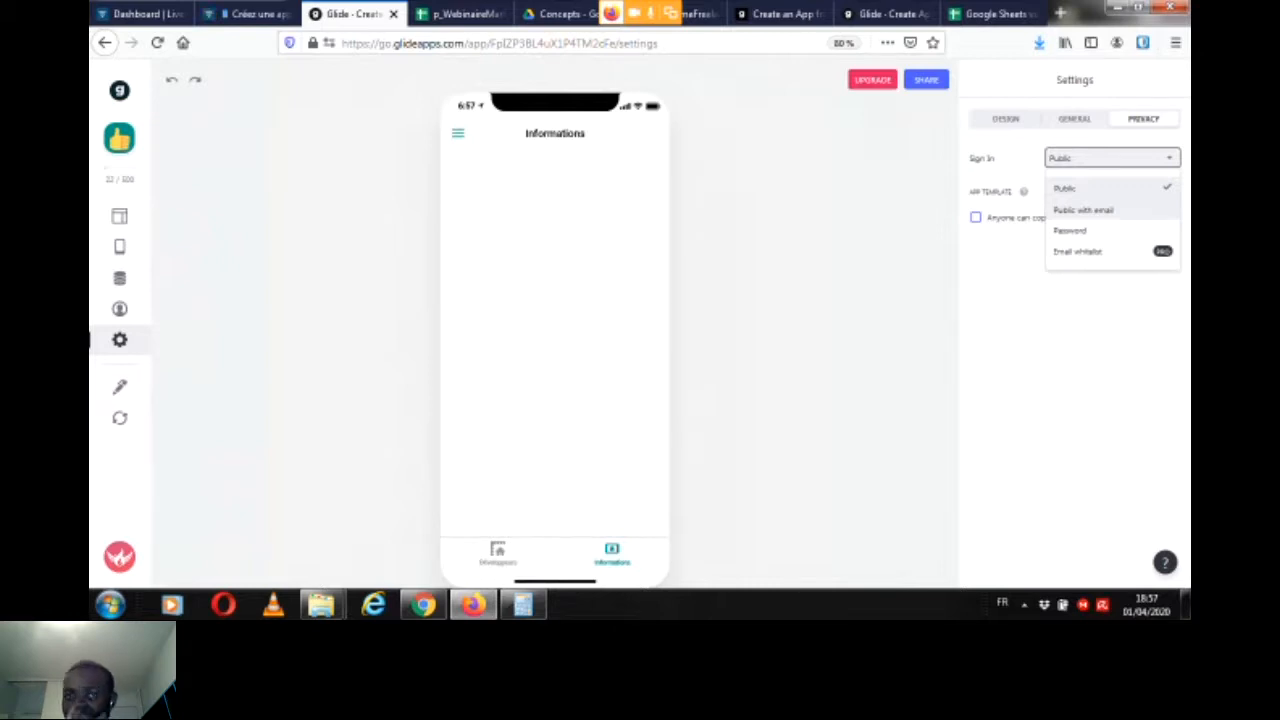
click(1083, 210)
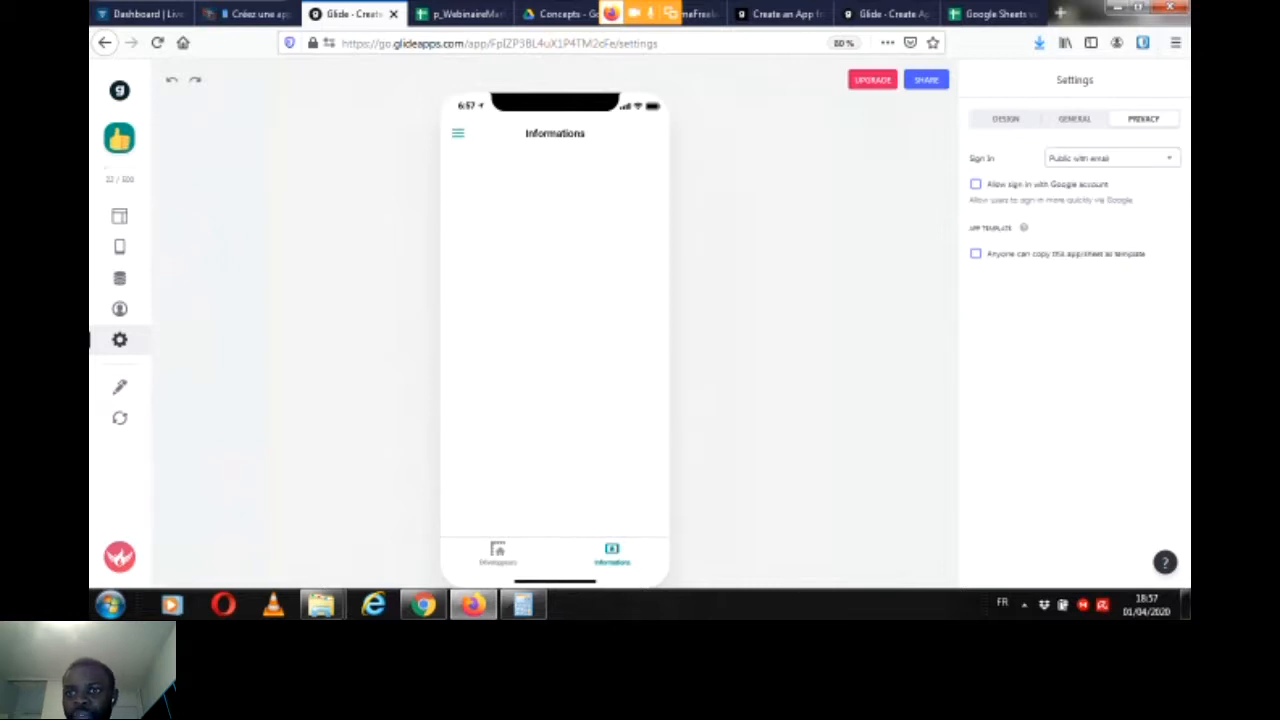
click(976, 184)
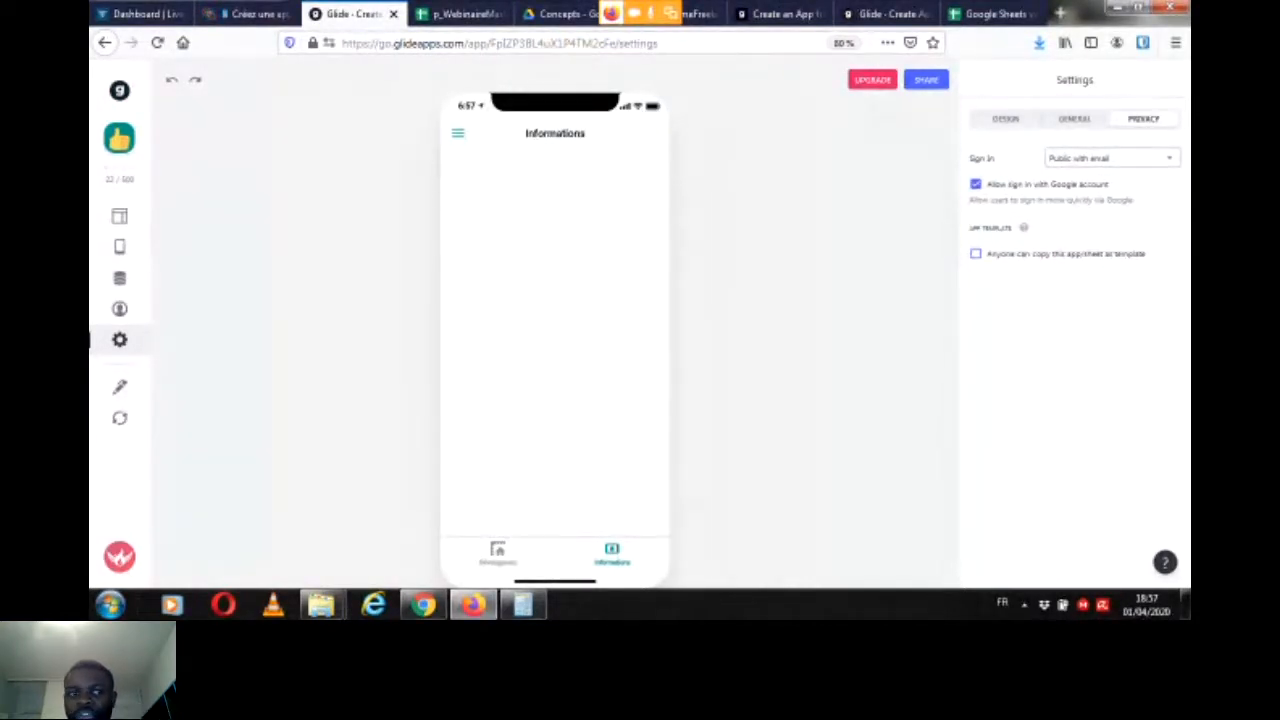
Step: Set the Informations tab's Email filter condition to "is signed-in user" and check the Livestorm chat
click(119, 216)
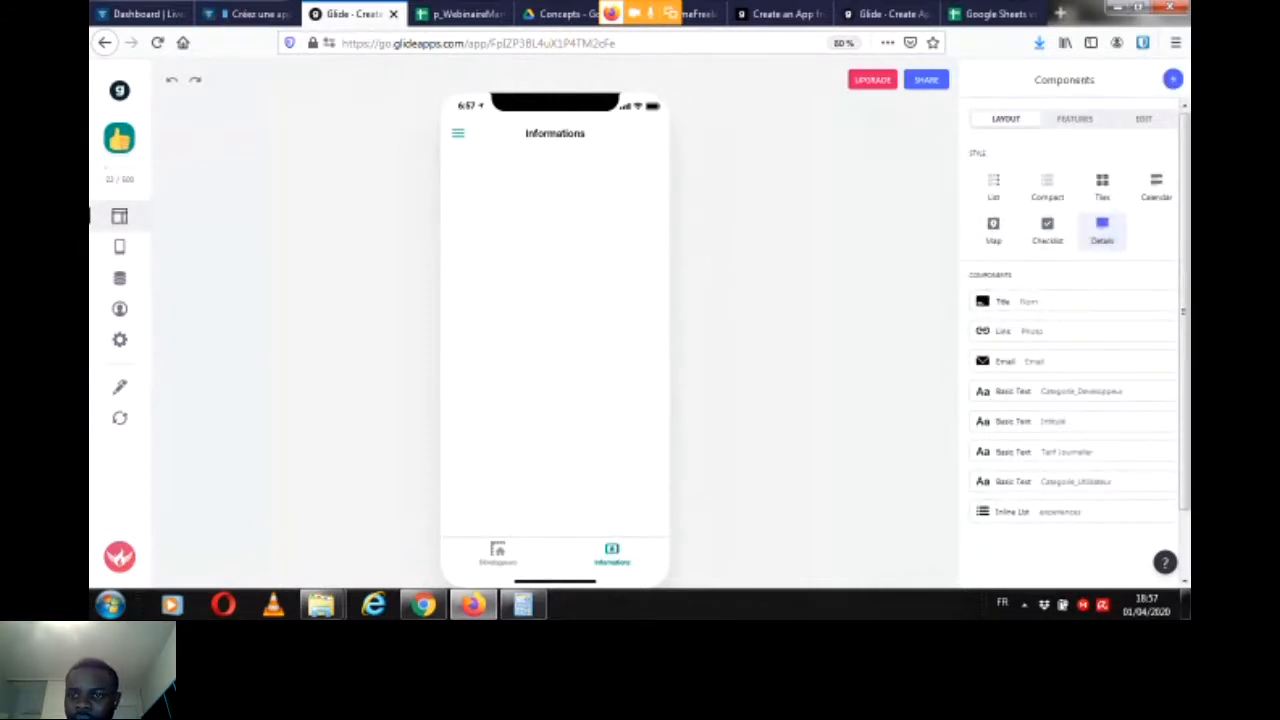
click(1075, 119)
click(996, 179)
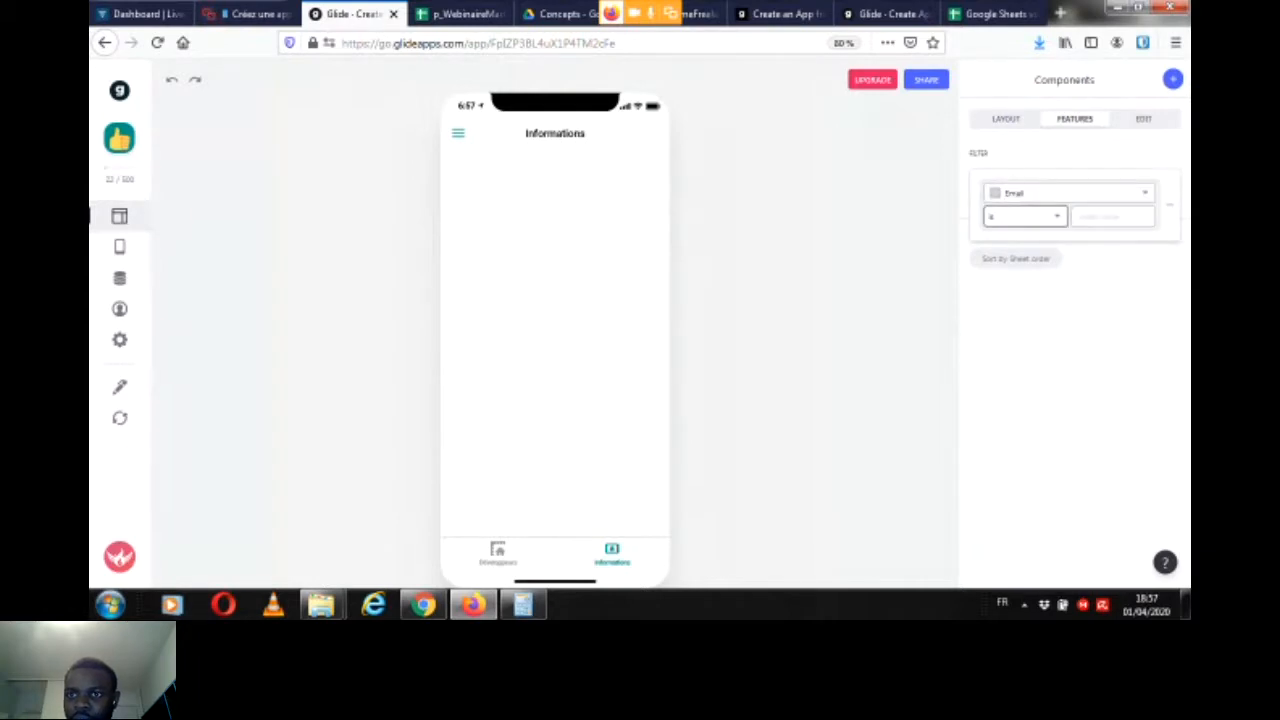
click(1025, 216)
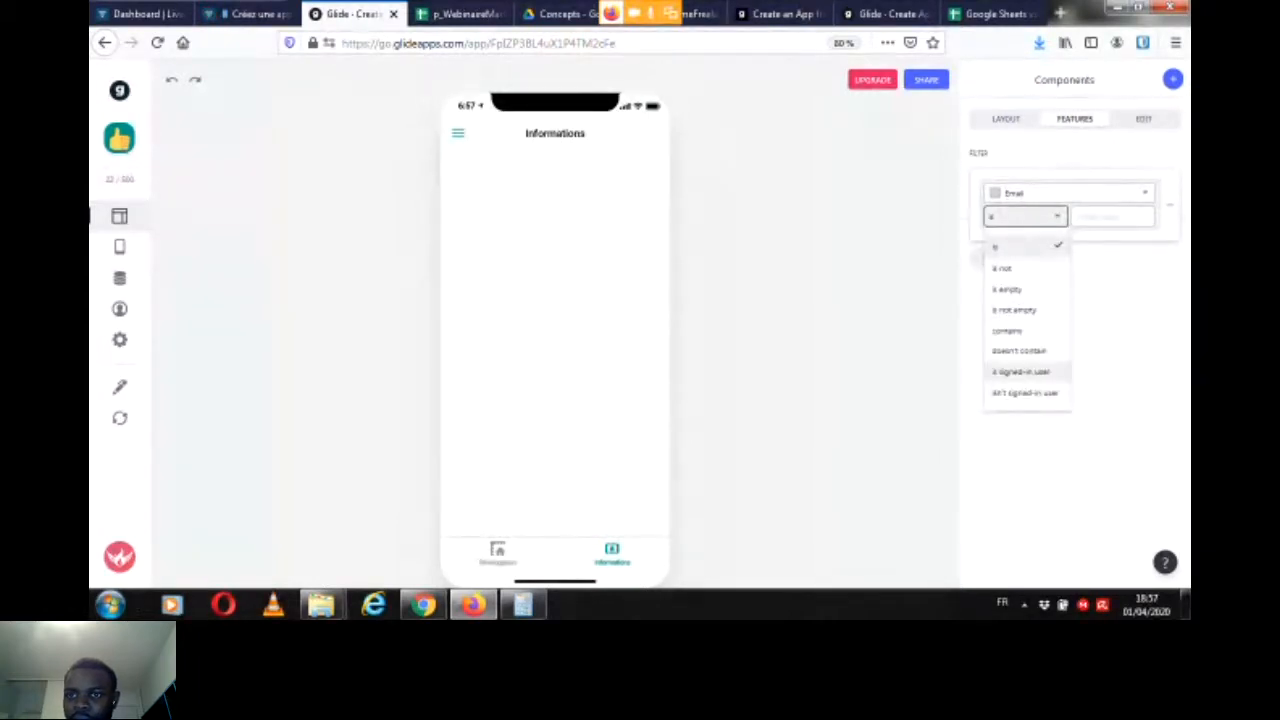
click(1020, 371)
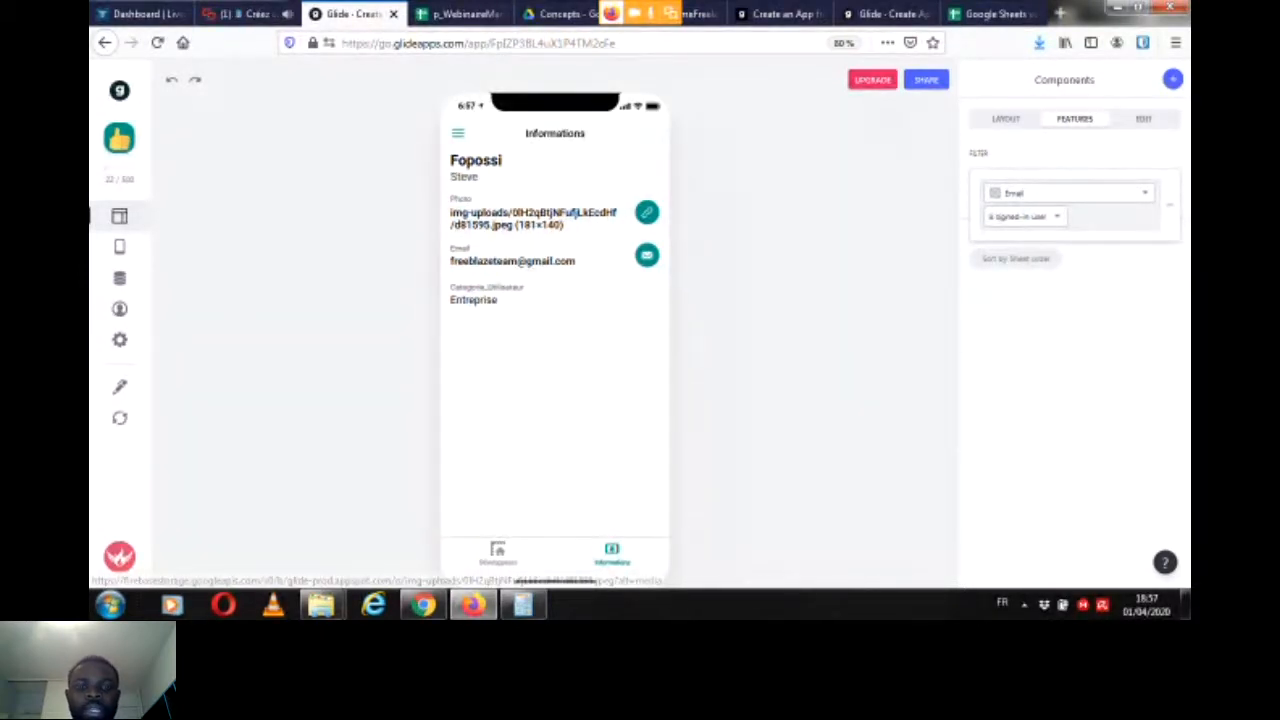
click(228, 14)
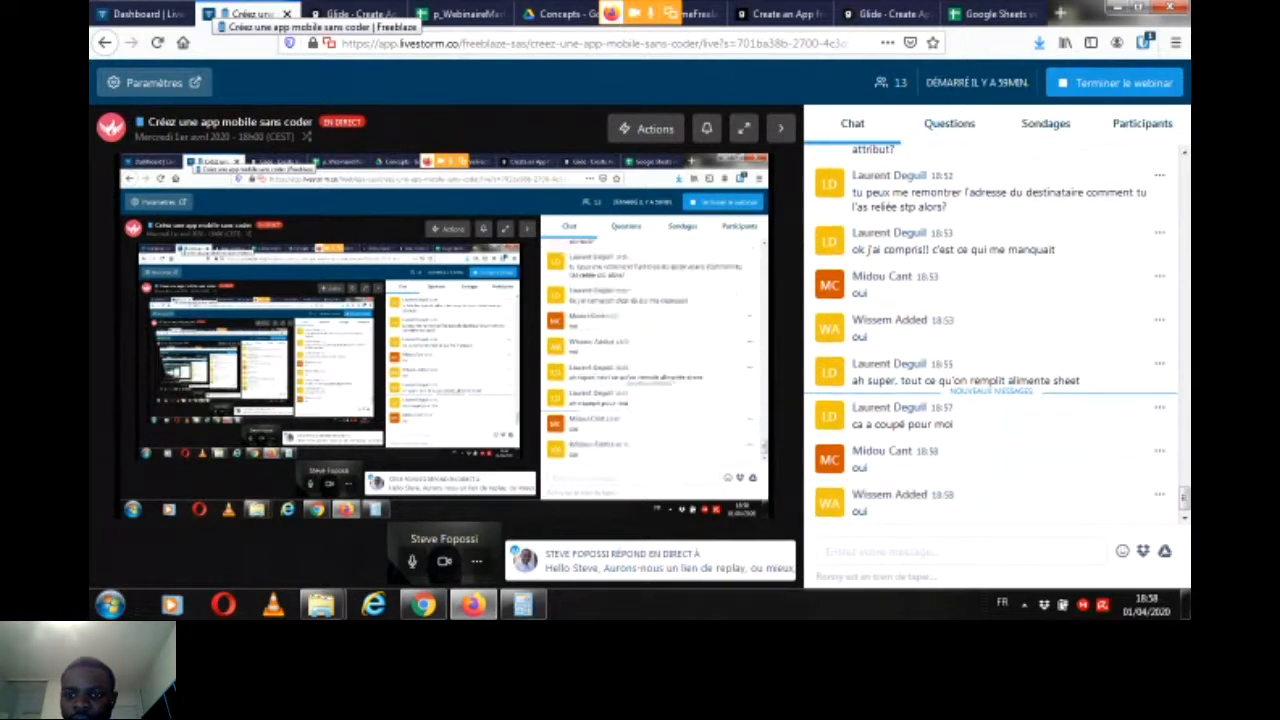
click(350, 14)
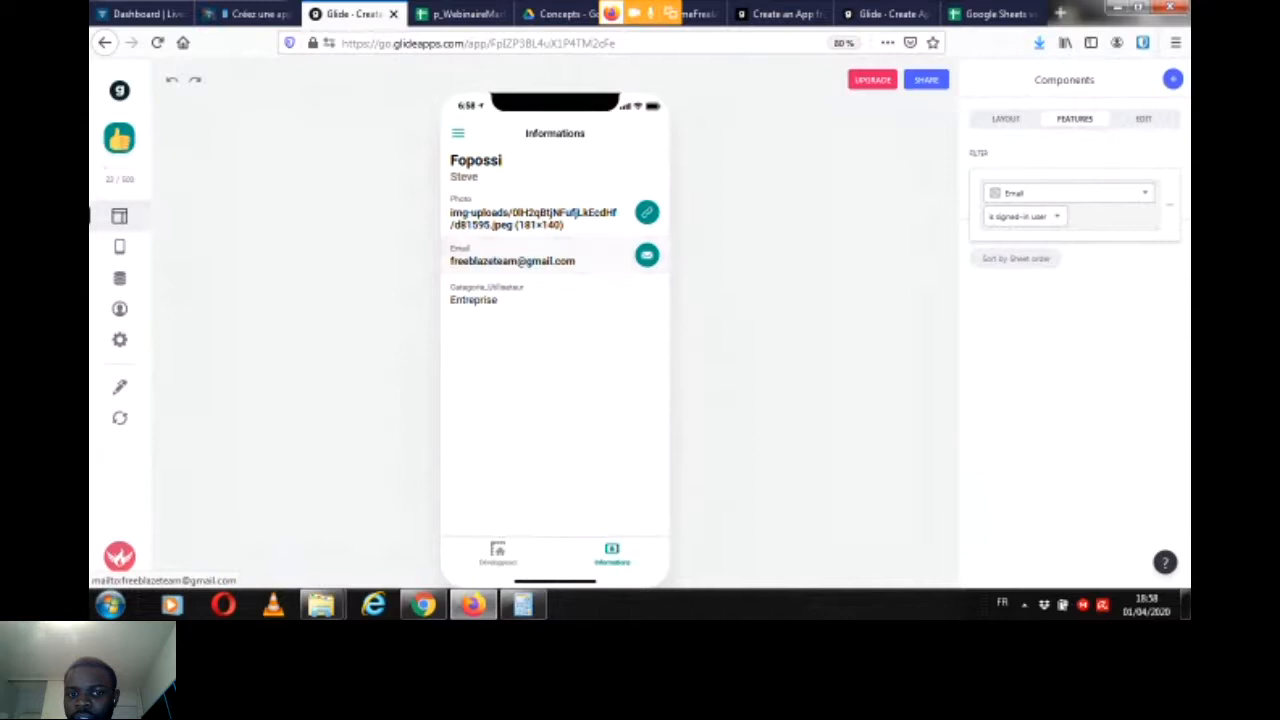
Step: Set the image of the Informations tab's Title component to the Photo column
click(1169, 205)
click(1005, 119)
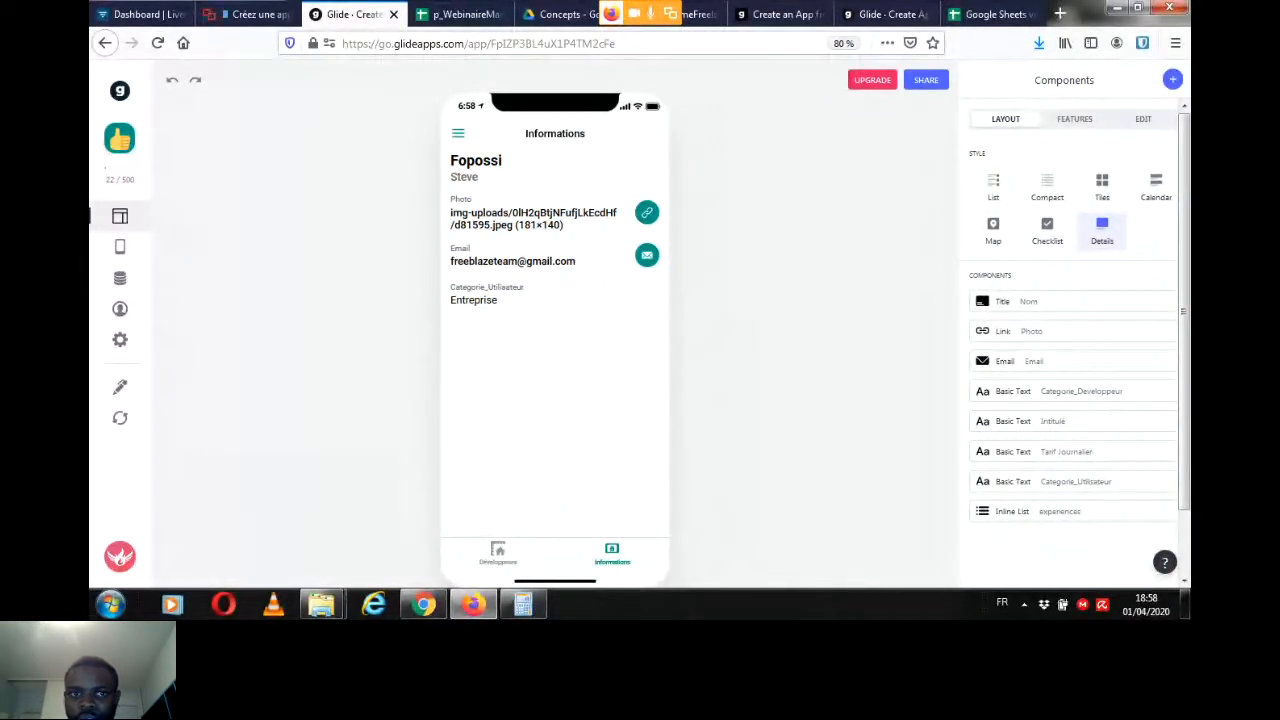
click(678, 168)
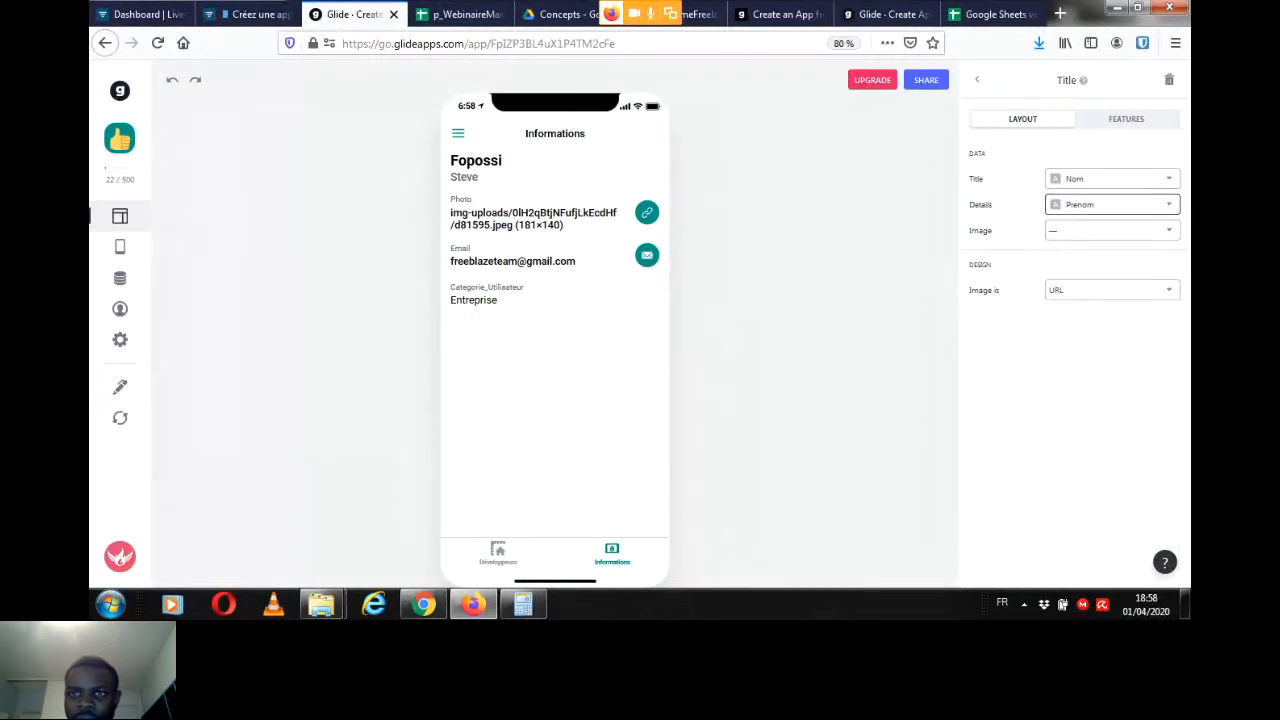
click(1110, 230)
click(1010, 345)
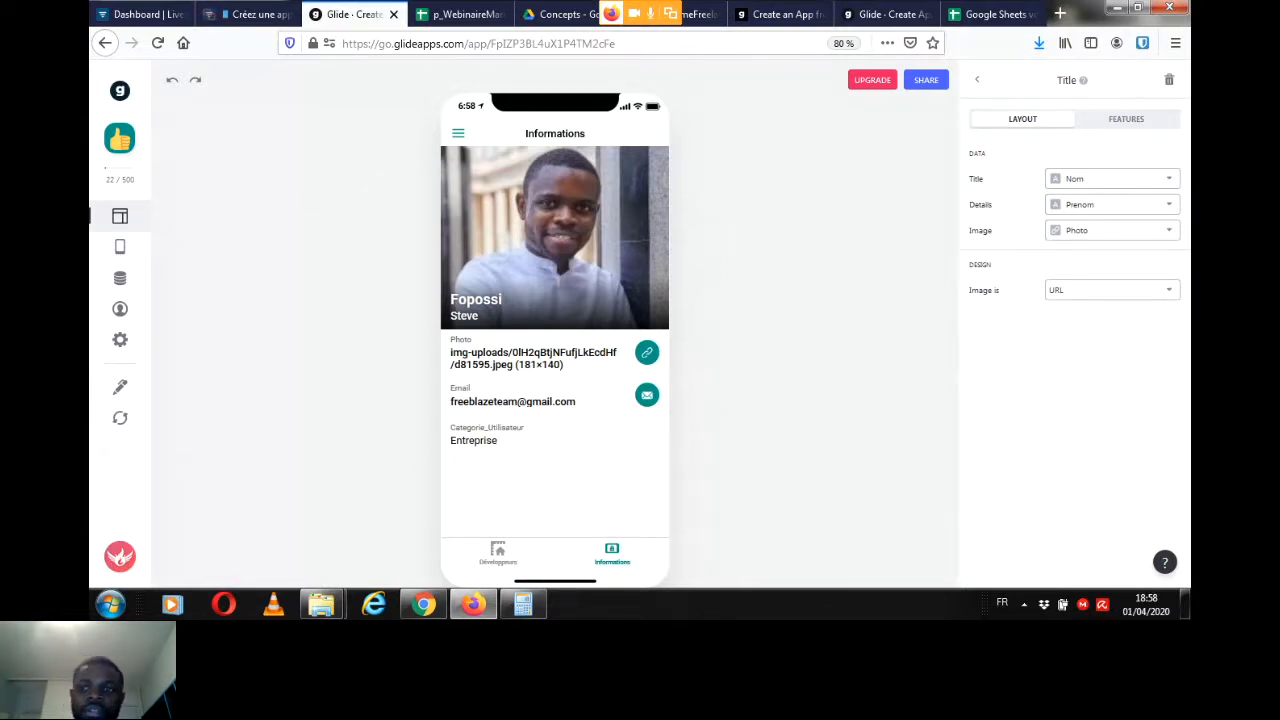
Step: Remove the Photo link and the Categorie_Utilisateur text components from the Informations details page
click(978, 80)
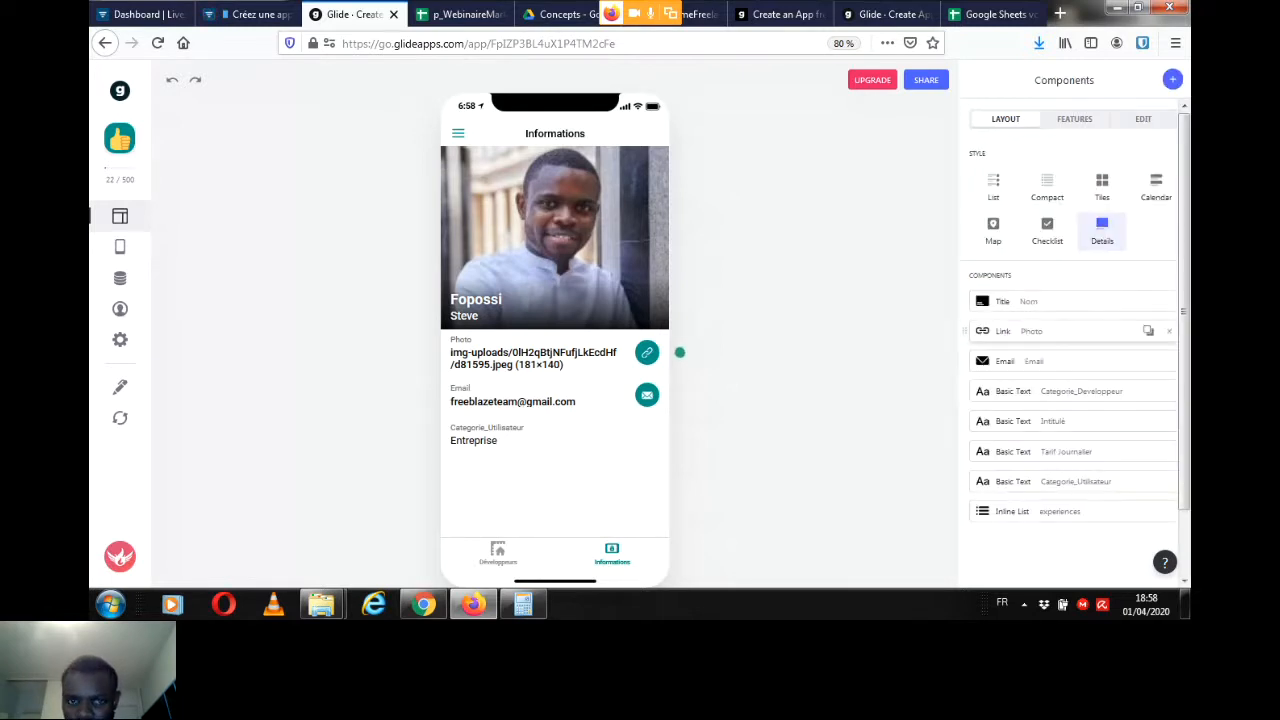
click(1169, 331)
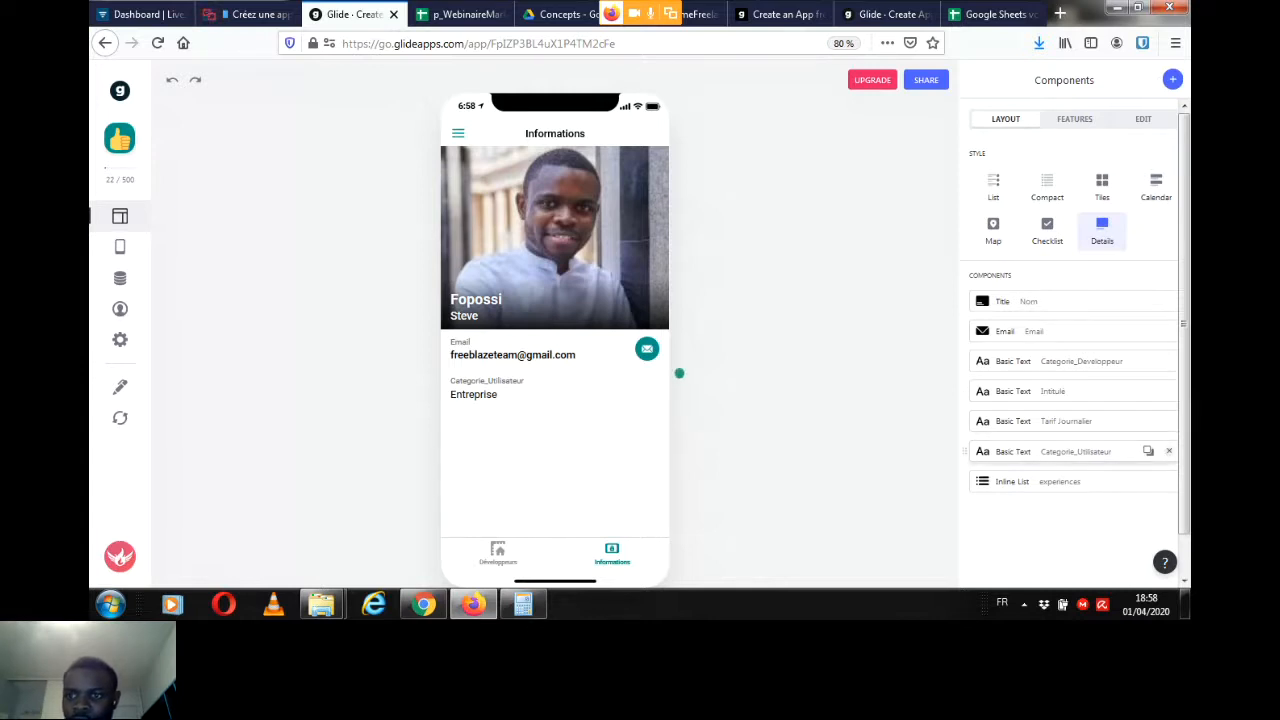
click(1168, 451)
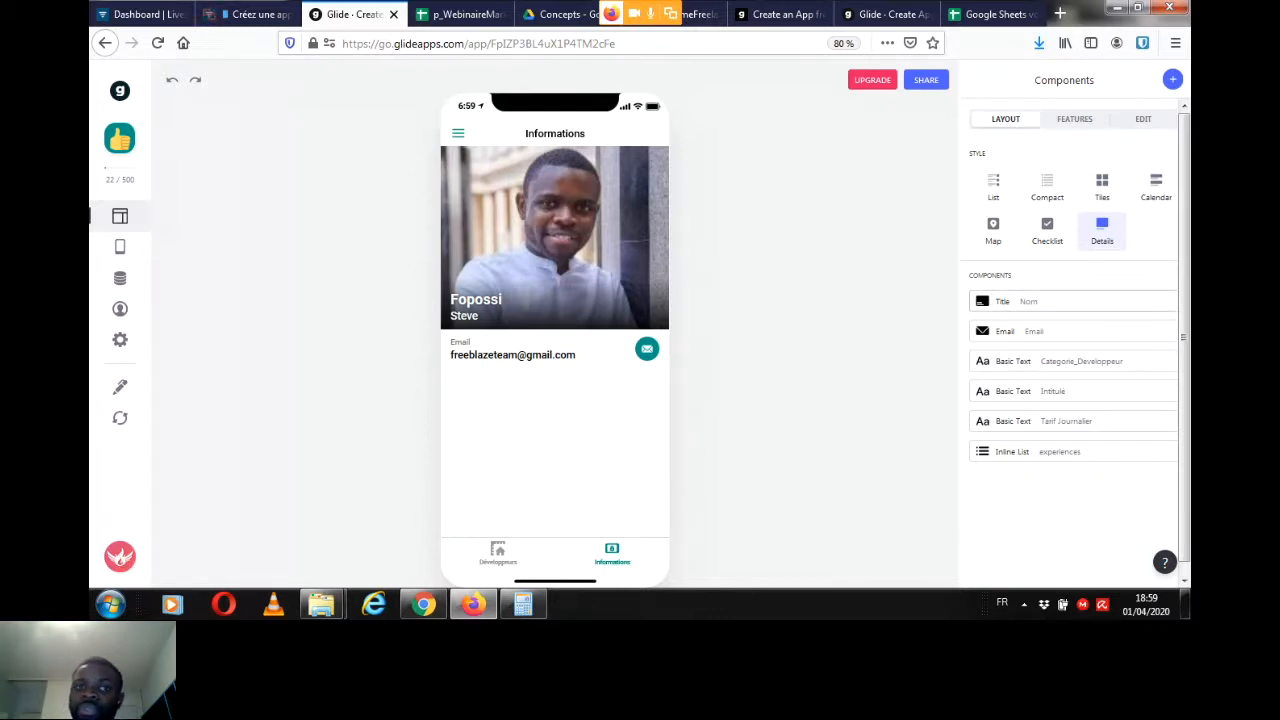
Step: Allow users to edit the Informations page on the condition that Email is signed-in user
click(1143, 119)
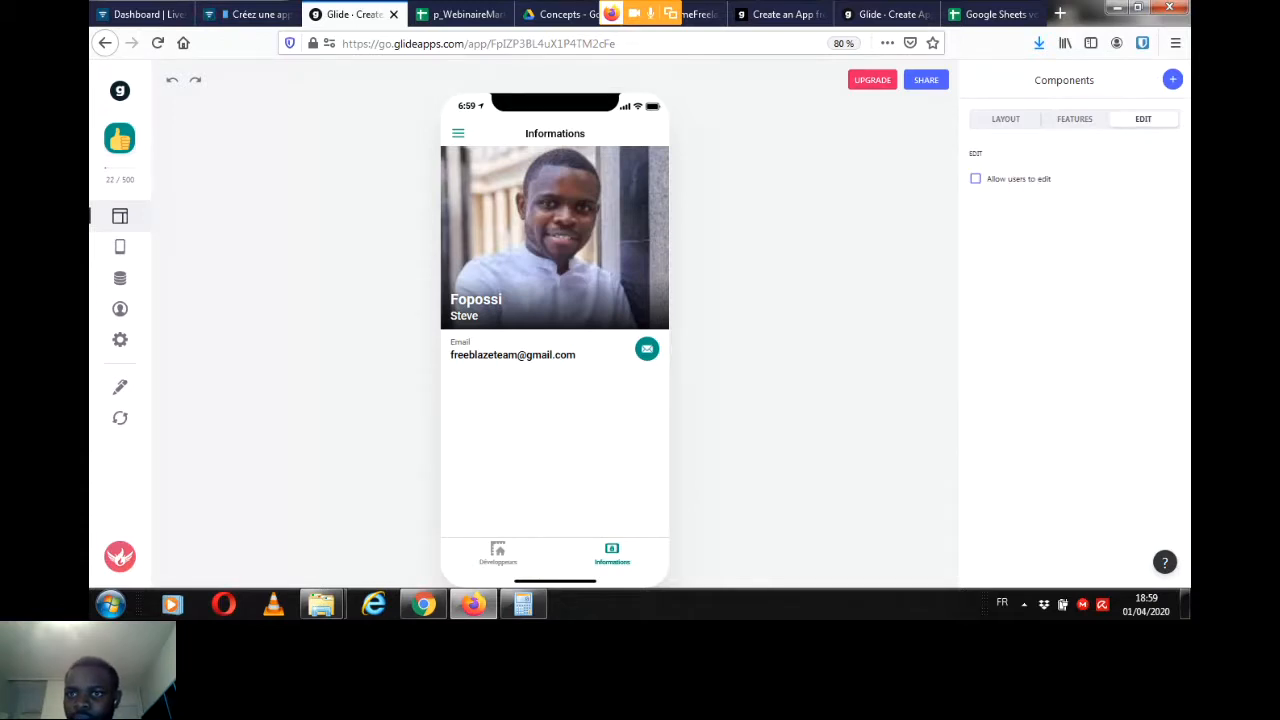
click(975, 178)
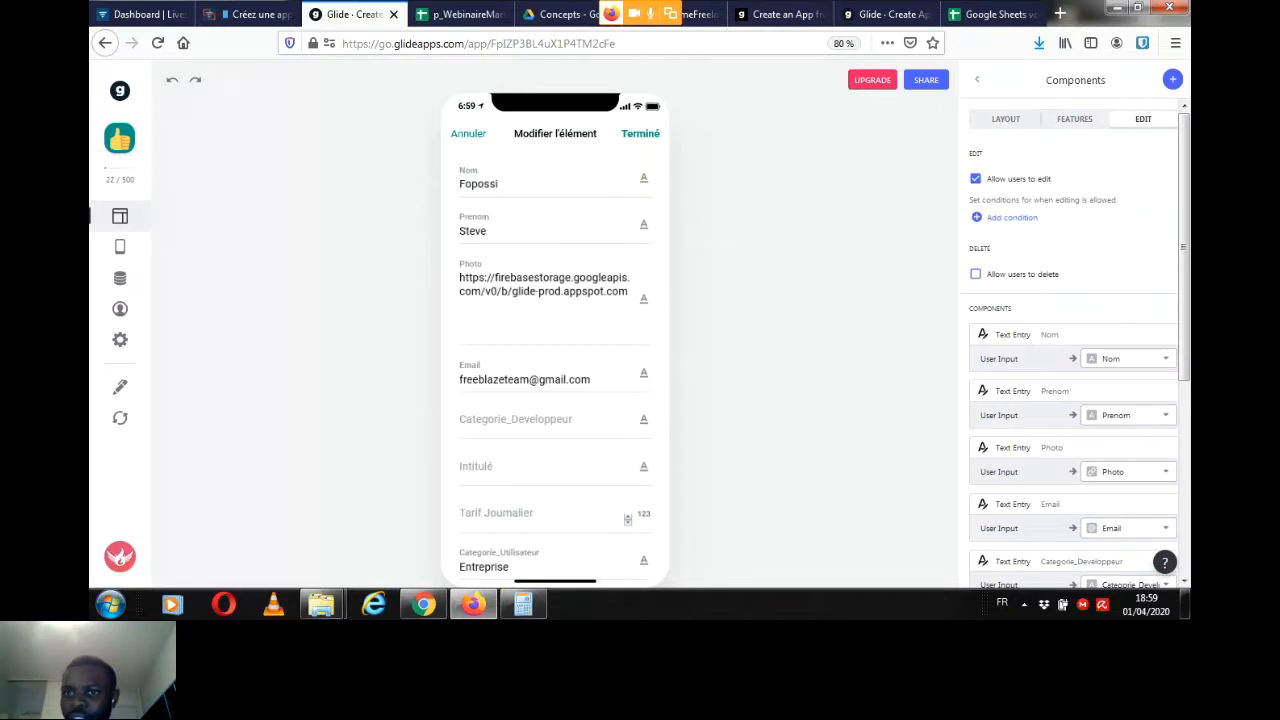
click(1011, 218)
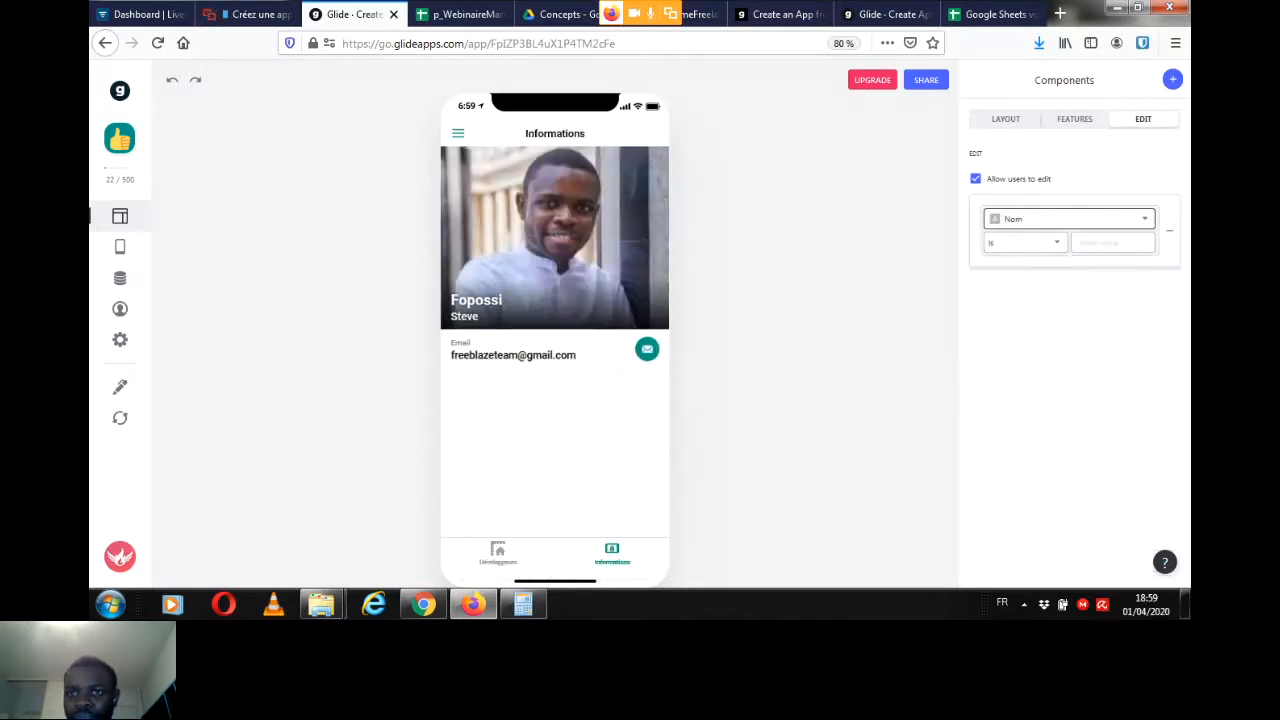
click(1068, 219)
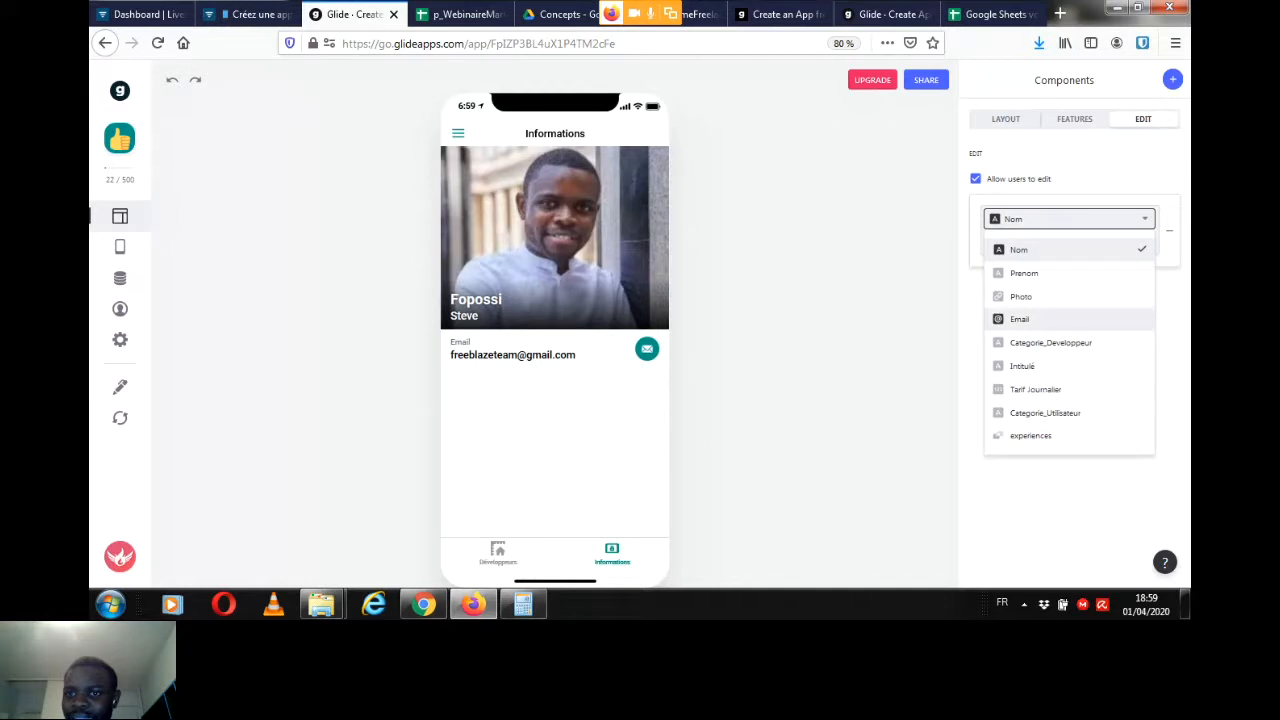
click(1019, 319)
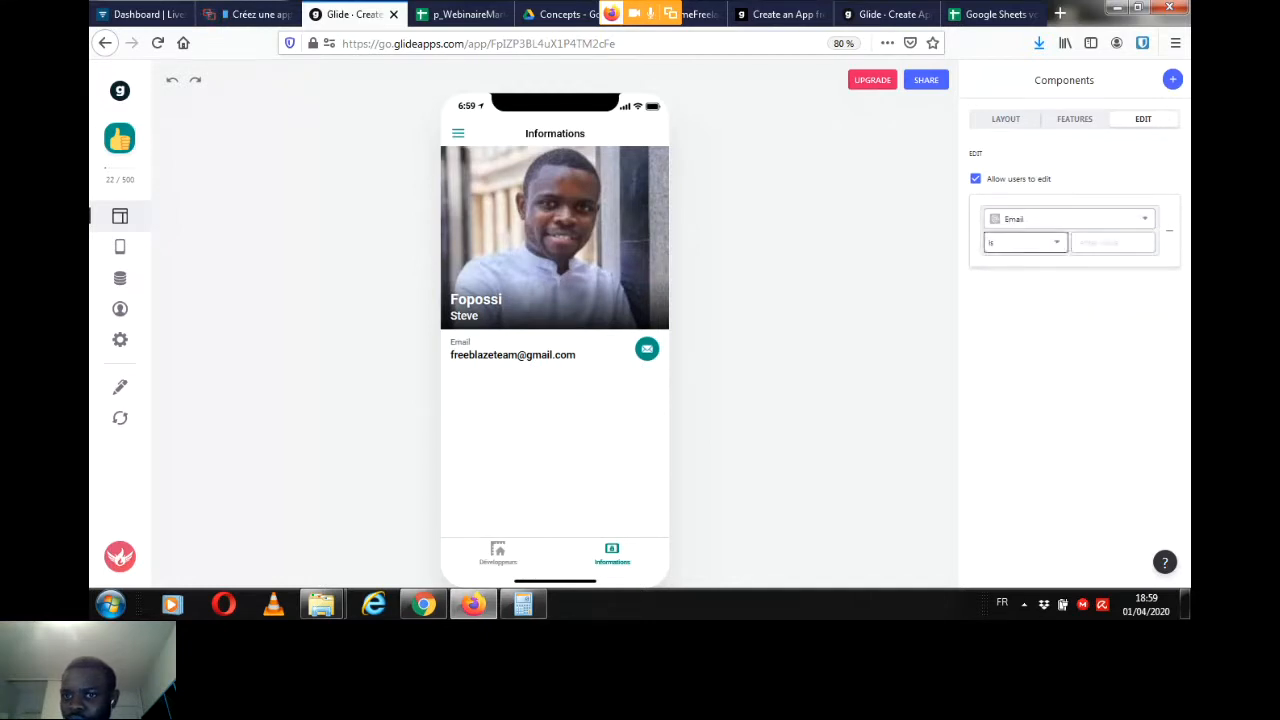
click(1025, 242)
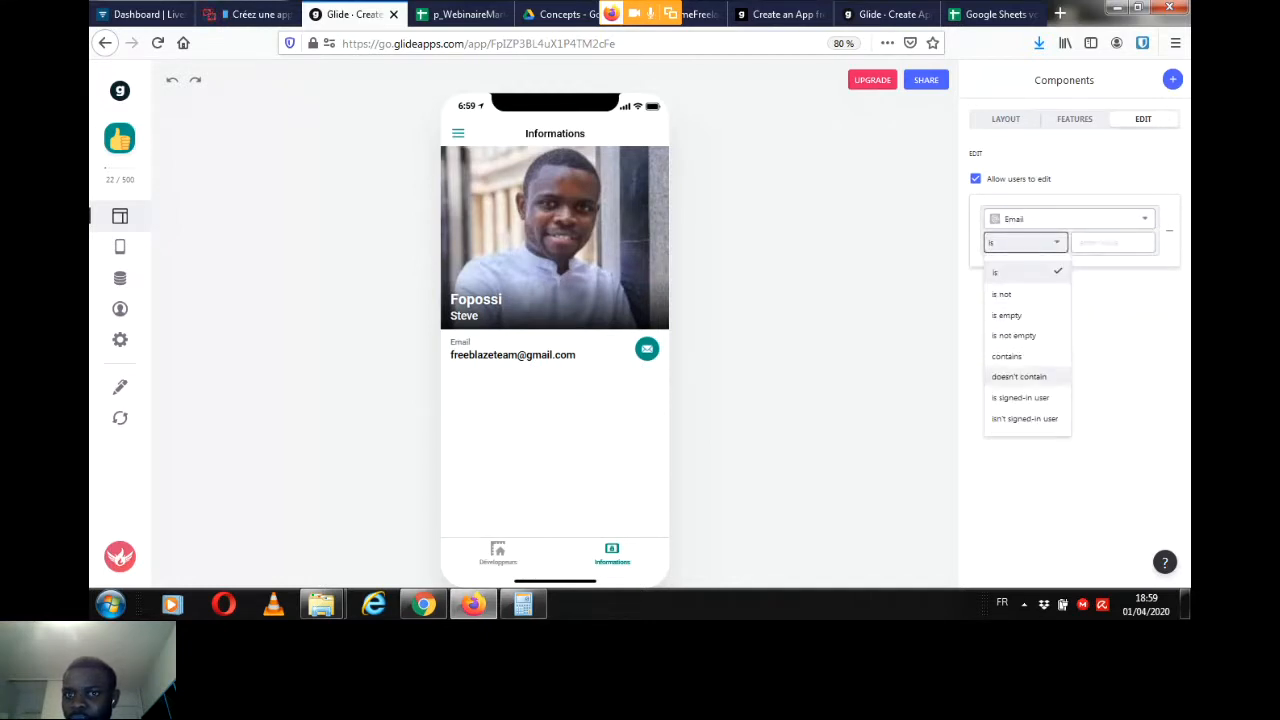
click(1020, 397)
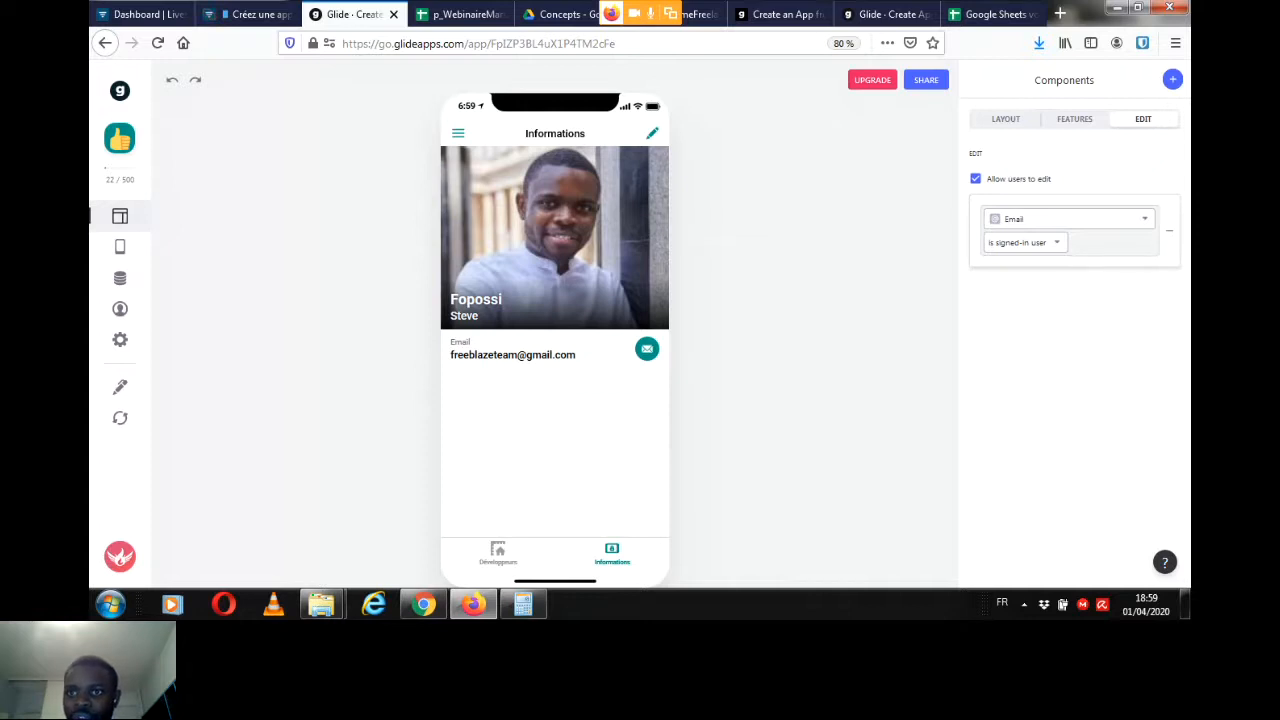
Step: Review the Informations tab's filter, edit condition and edit form fields, and check the Livestorm chat
click(1075, 119)
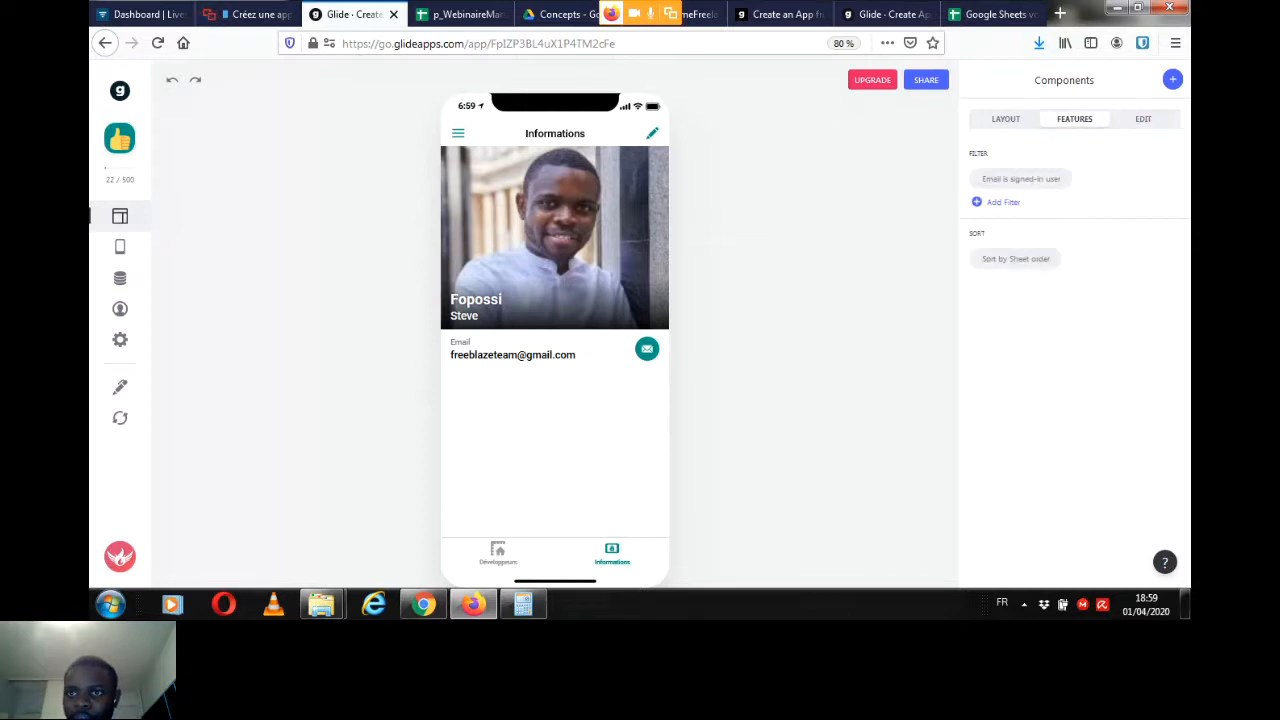
click(1143, 119)
drag(1184, 206, 1184, 252)
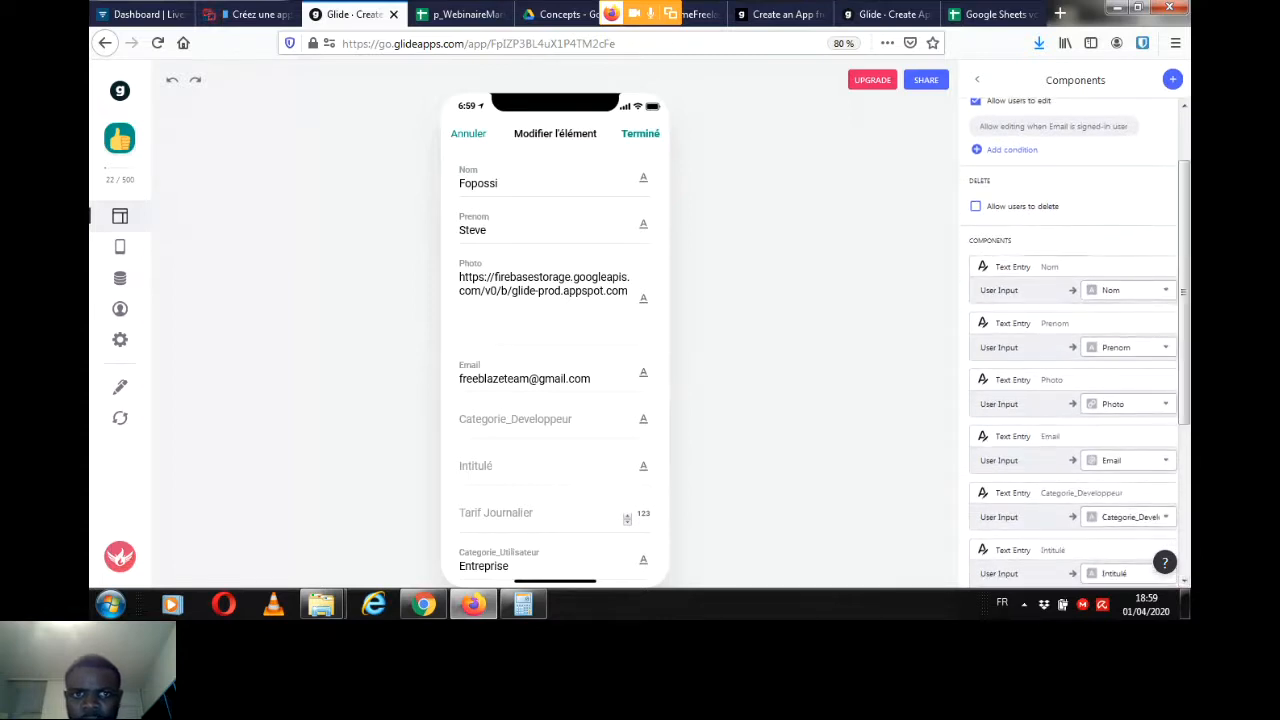
click(468, 133)
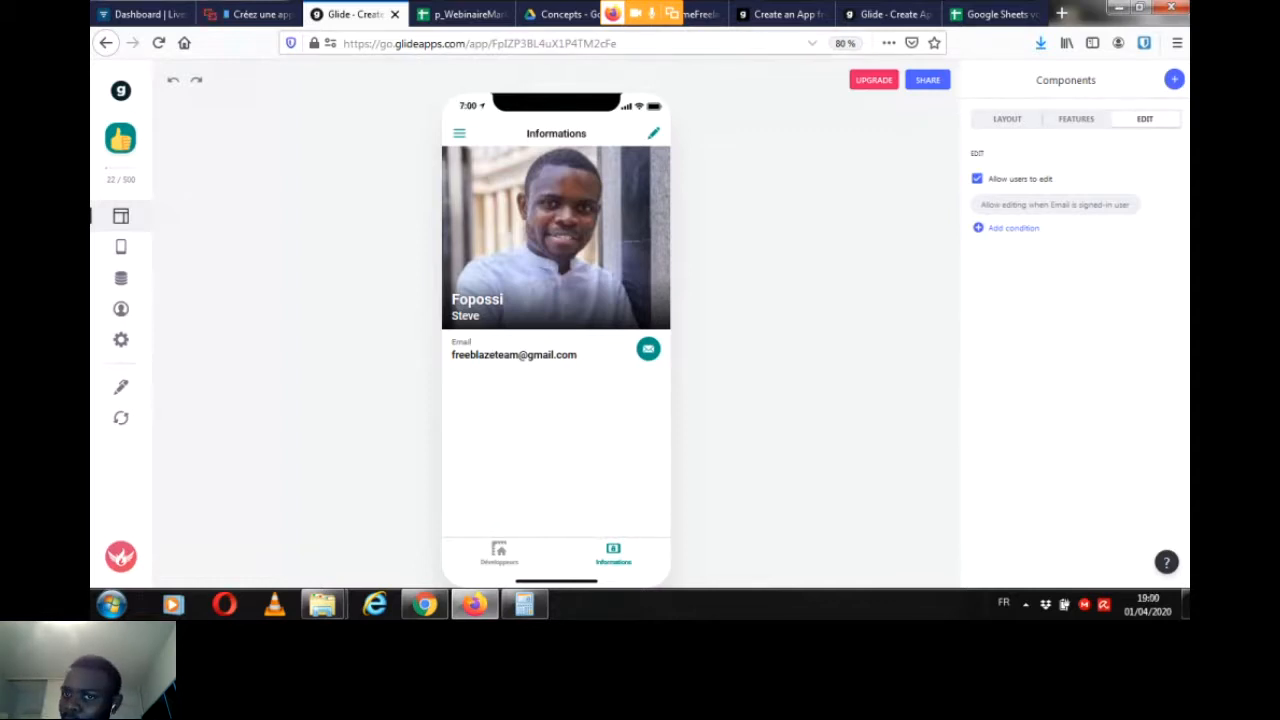
click(258, 14)
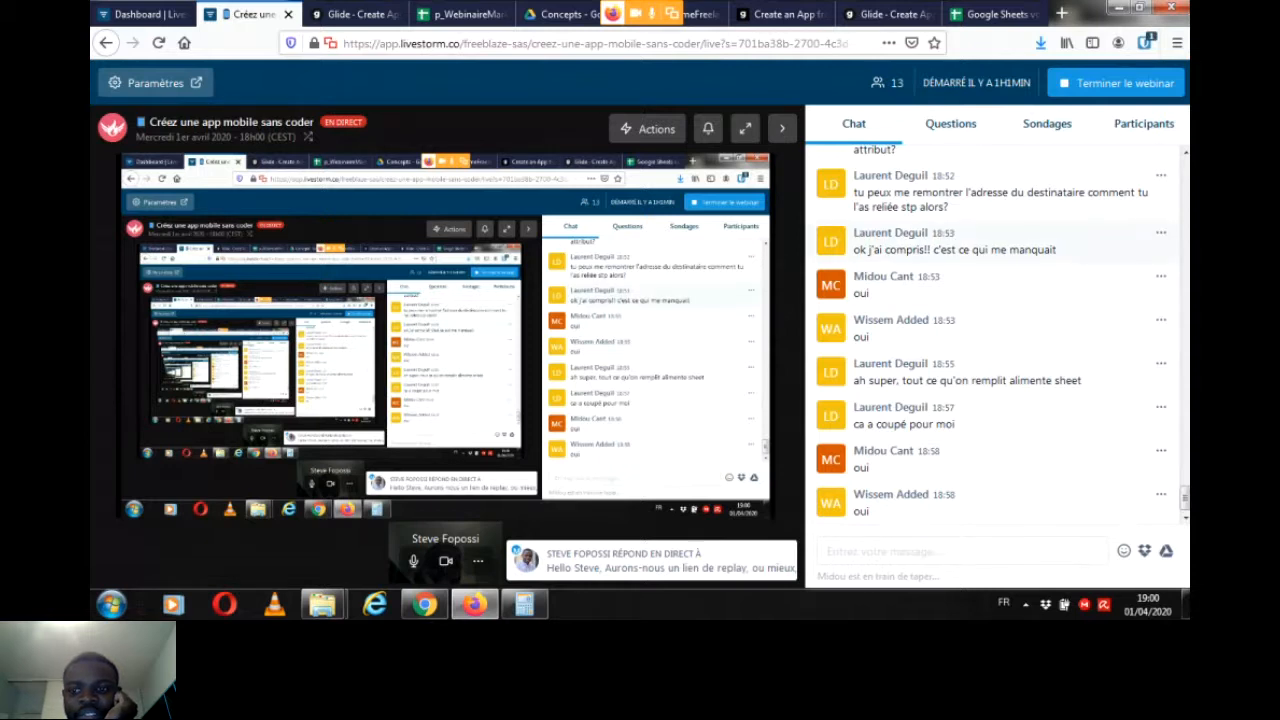
Step: Look through the Livestorm chat history and the participants' latest replies
drag(1185, 498, 1185, 172)
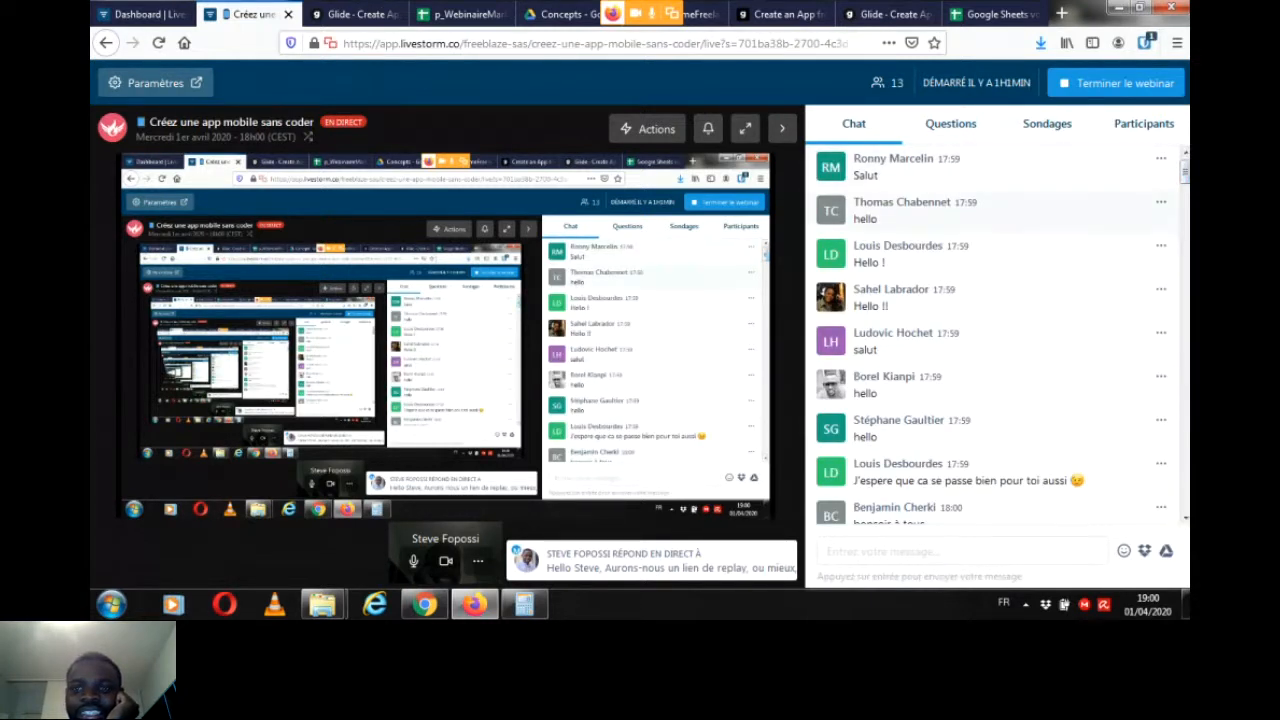
drag(1185, 172, 1185, 495)
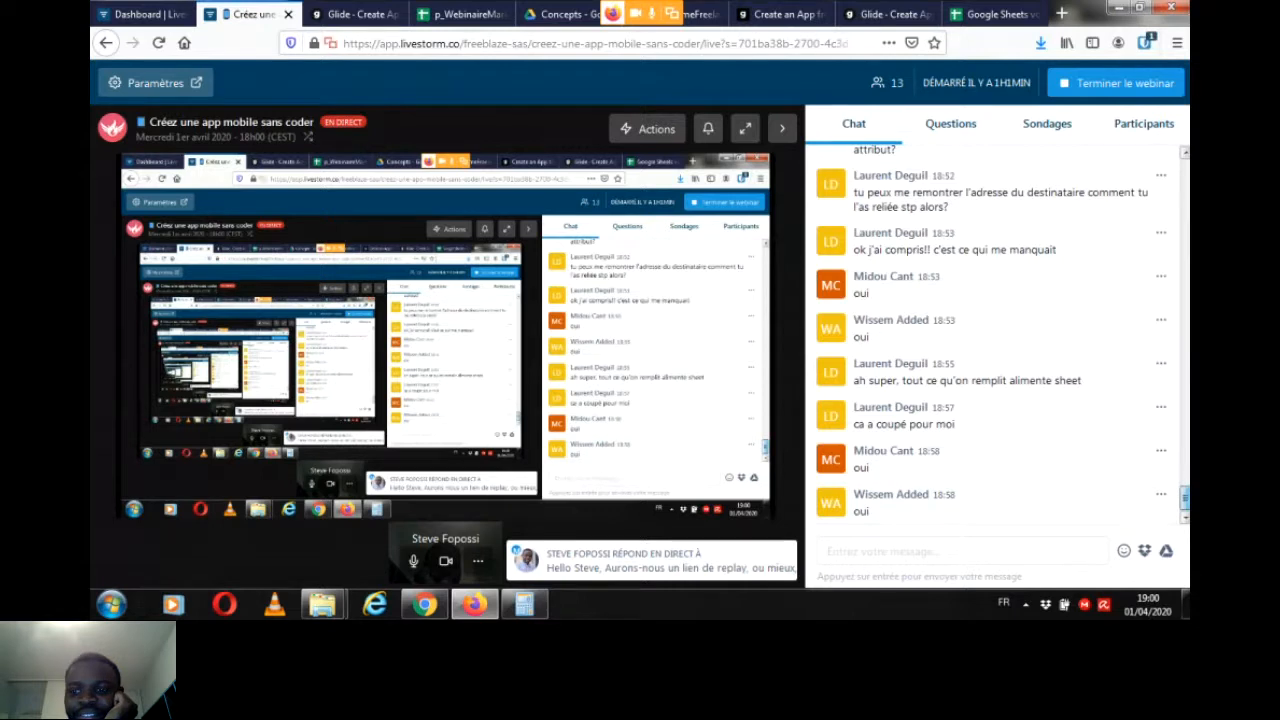
click(962, 551)
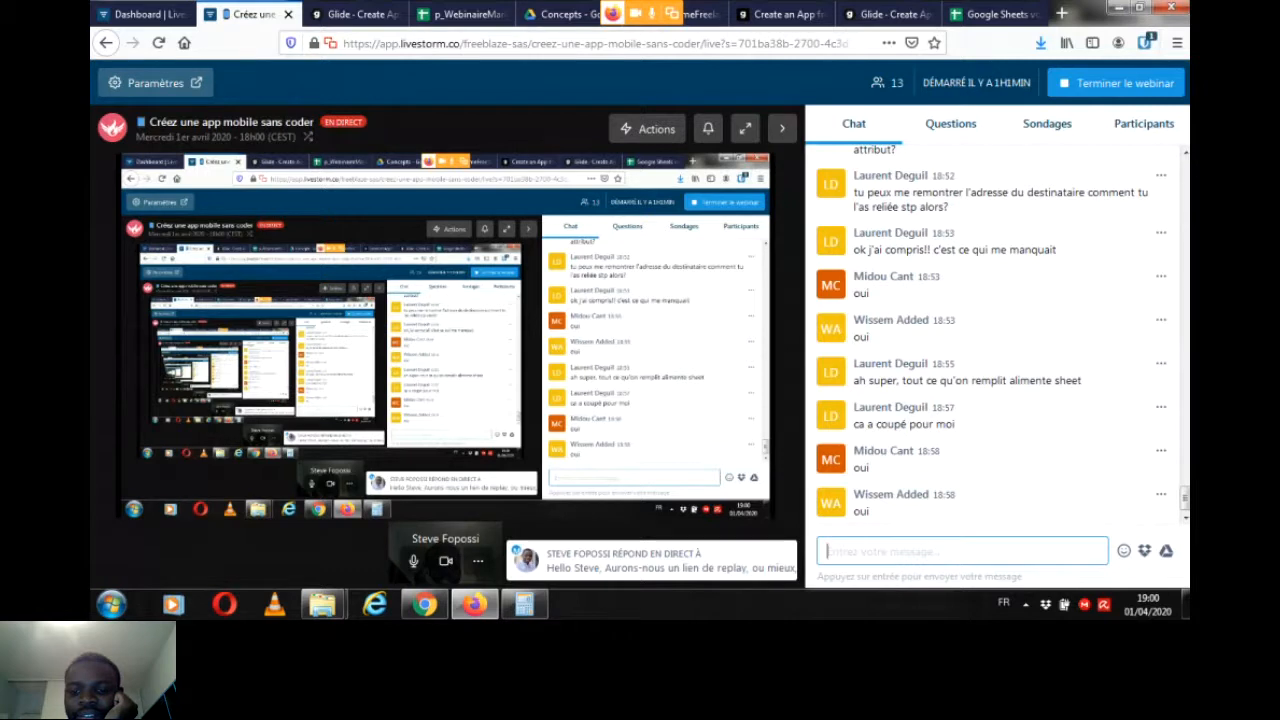
click(1025, 605)
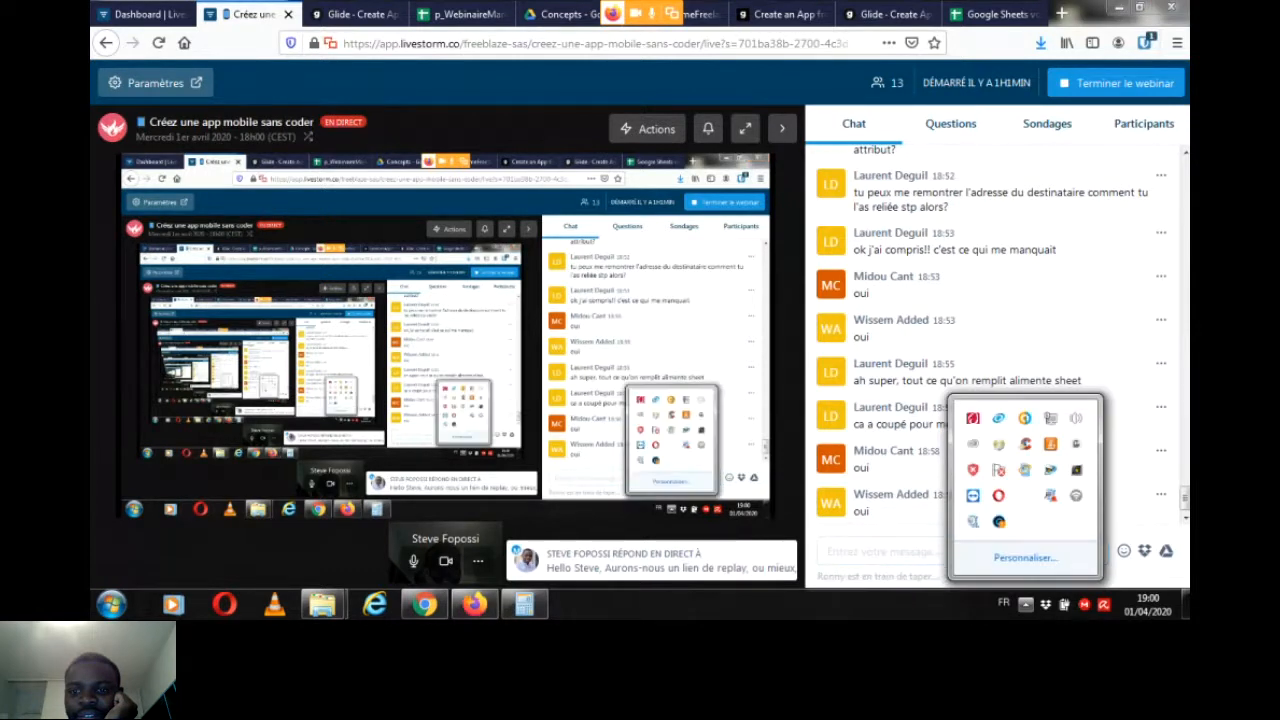
click(885, 552)
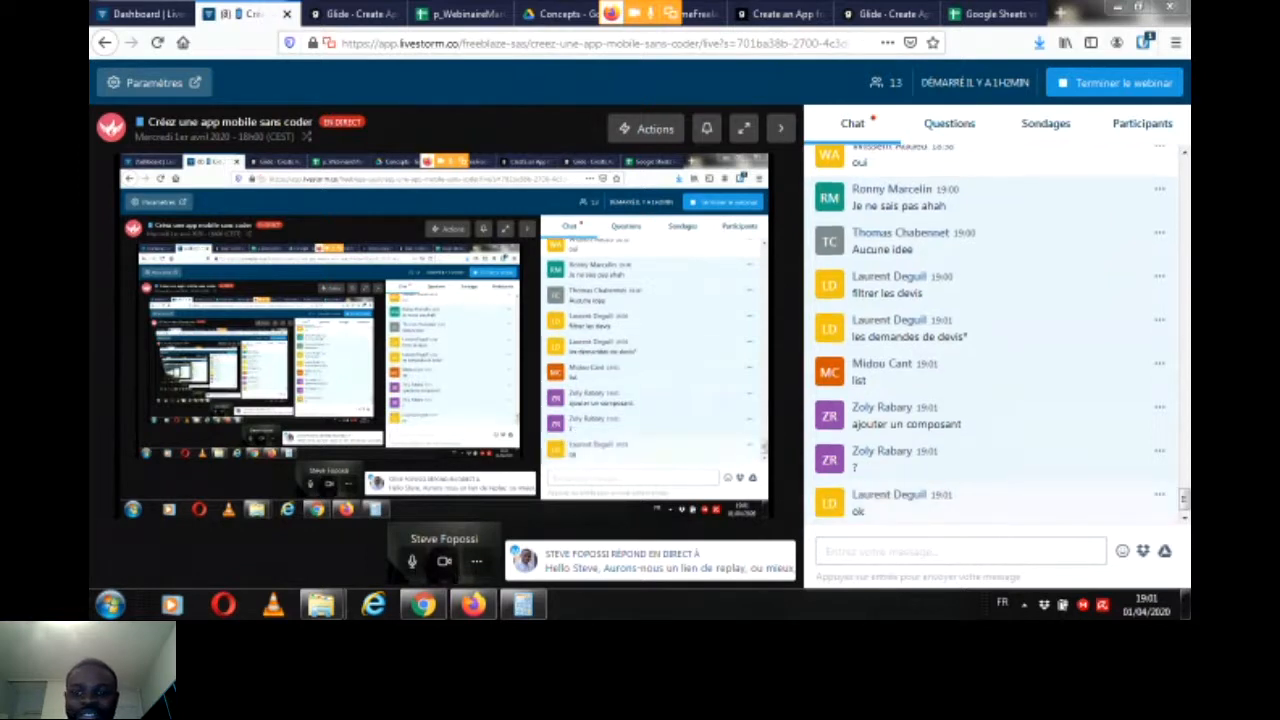
Step: Switch to the Glide editor and add a Button component labelled "Mes demandes de devis" to the Informations page
click(353, 14)
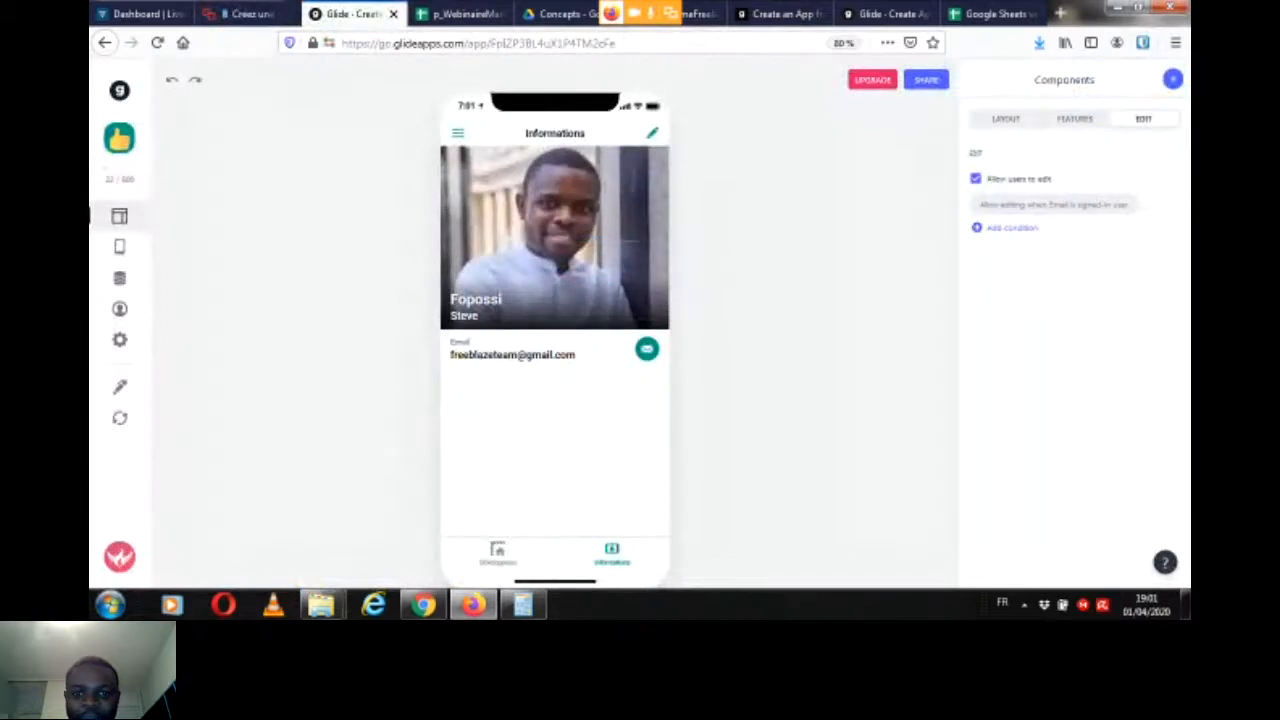
click(1173, 79)
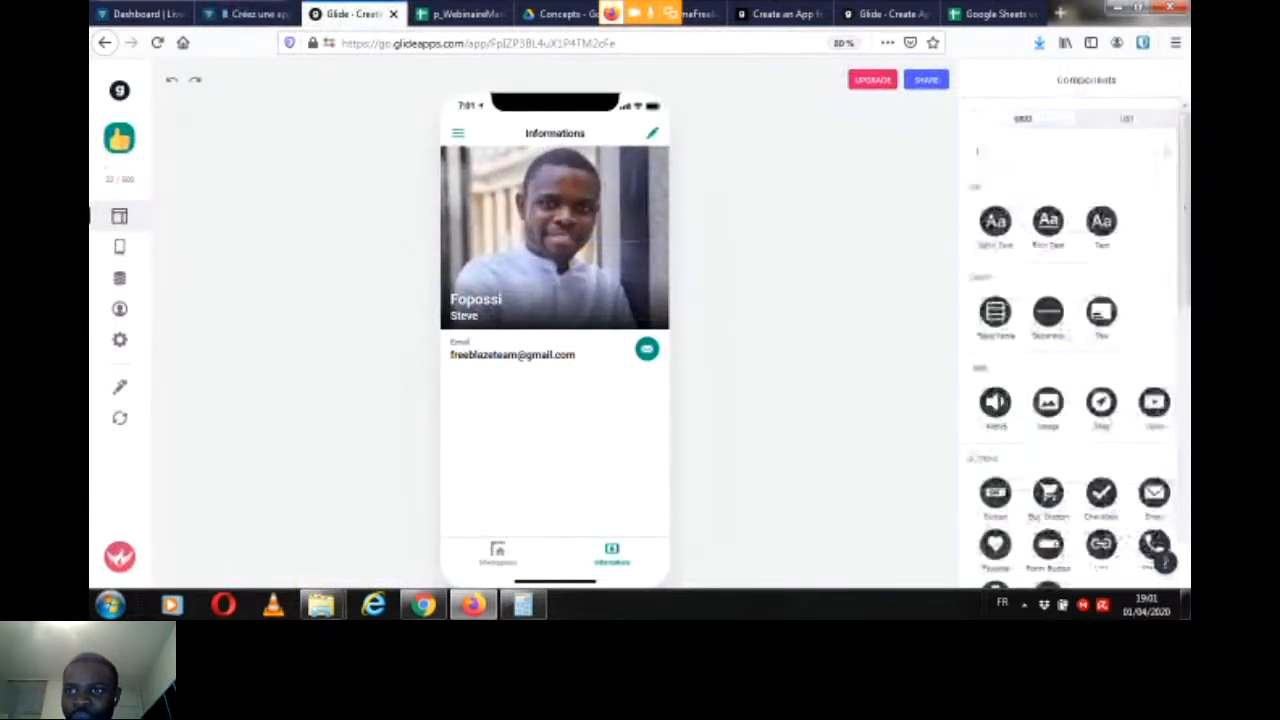
drag(1185, 185, 1185, 238)
click(995, 369)
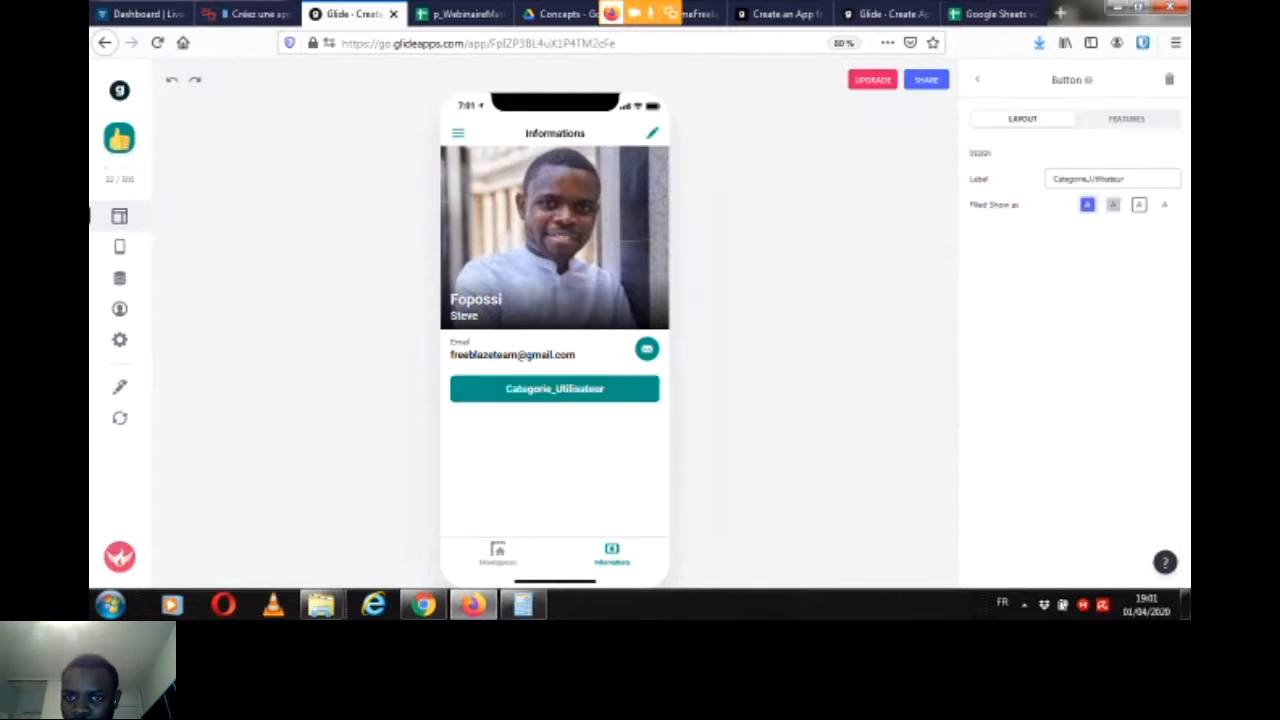
key(ctrl+a)
key(BackSpace)
text(Mes demandes de devis)
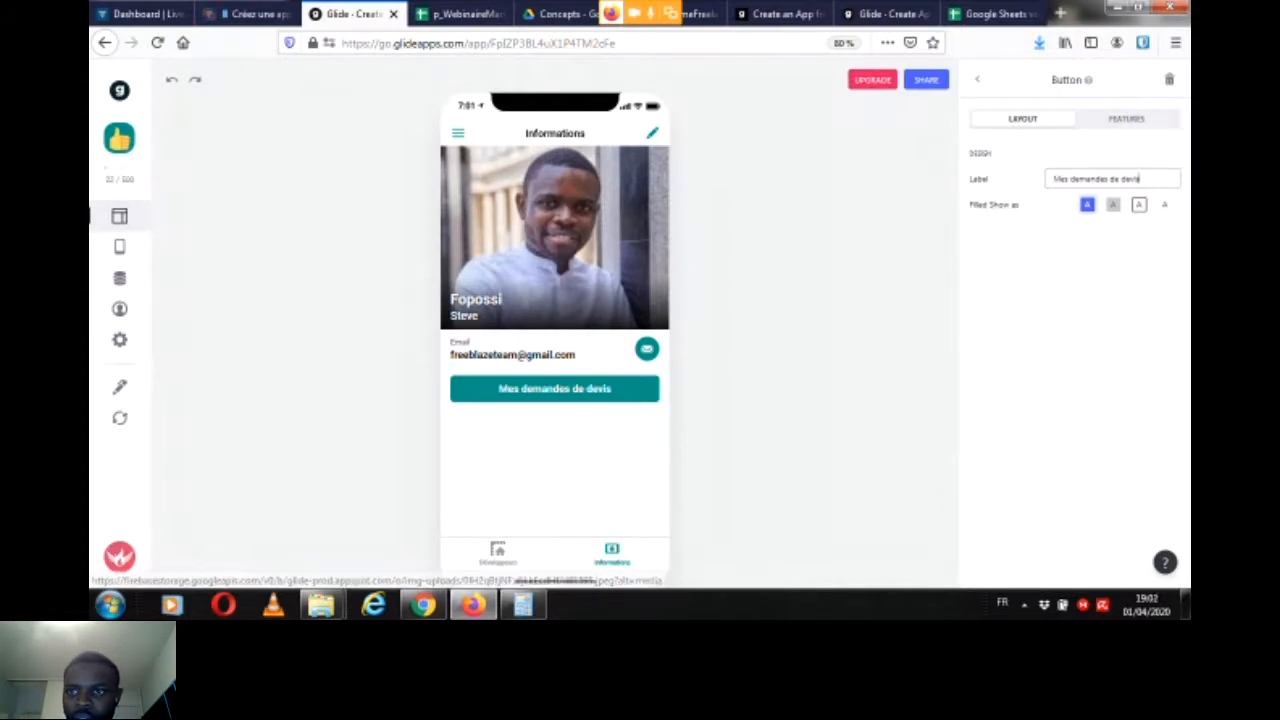
Step: Set the "Mes demandes de devis" button's action to Link to screen using the Devis sheet
click(1126, 119)
click(1075, 248)
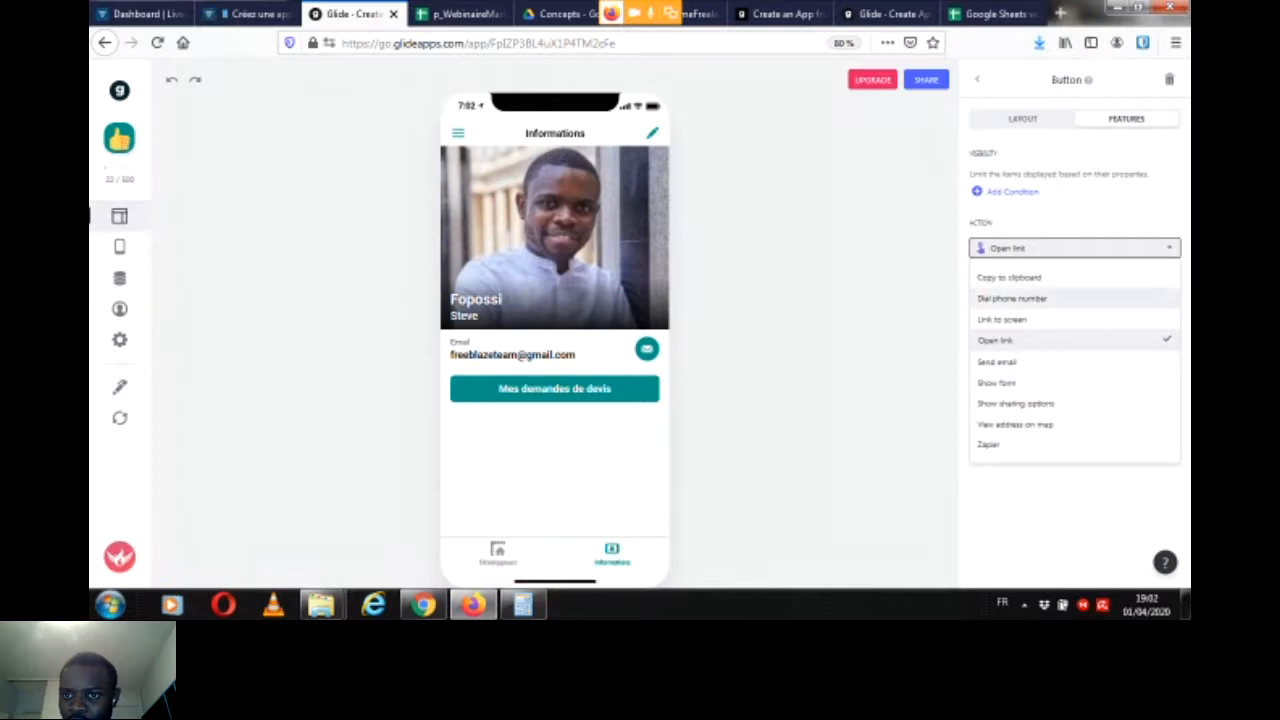
click(1002, 319)
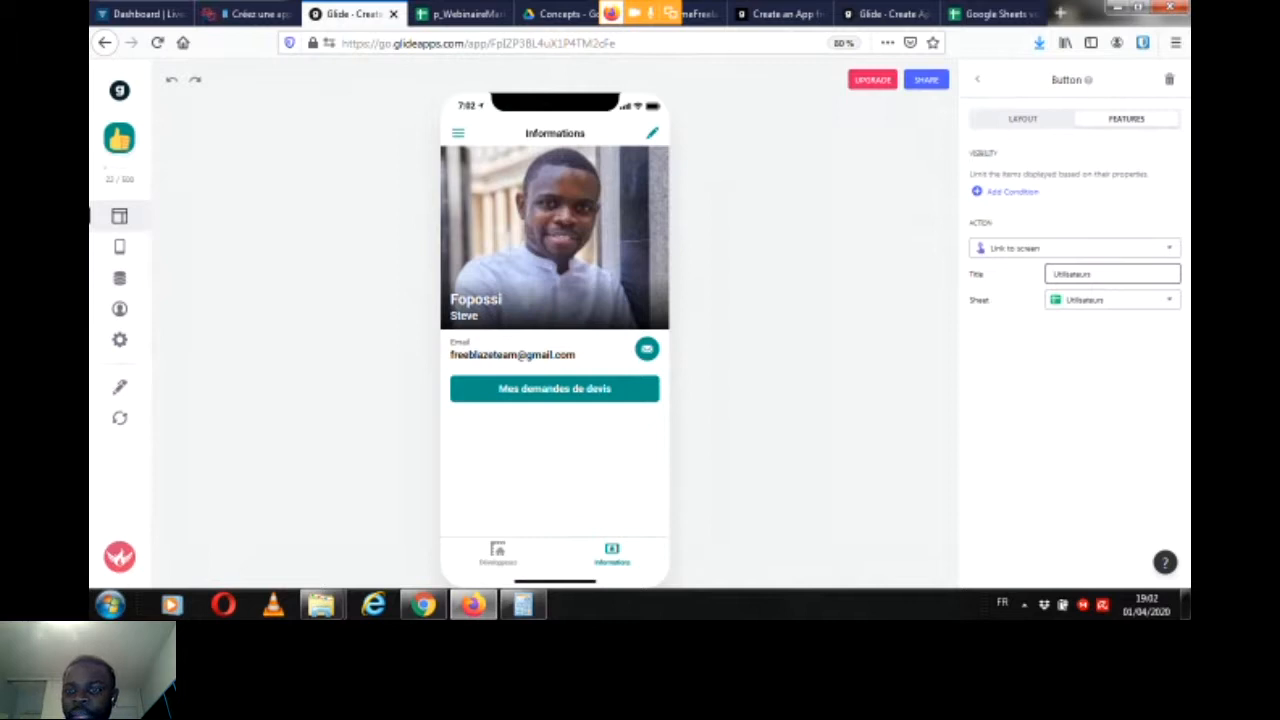
click(1113, 300)
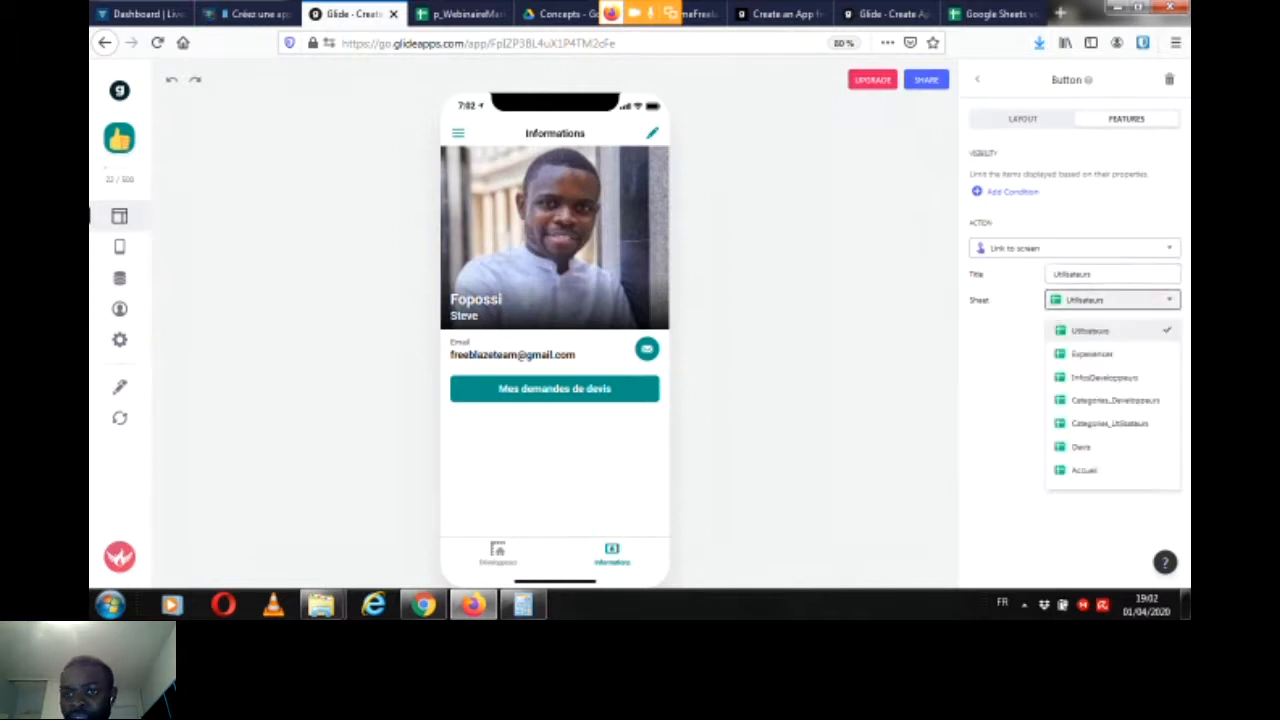
click(1082, 447)
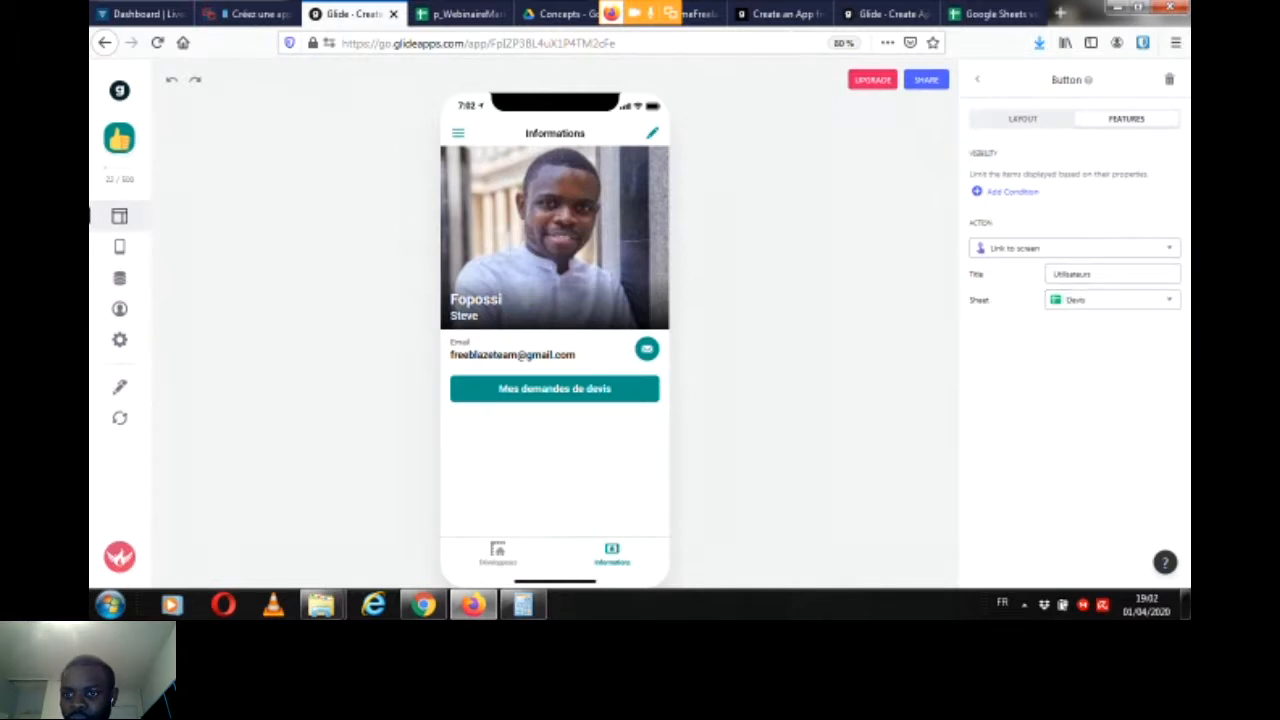
Step: Title the button's linked screen "Mes demandes"
double_click(1100, 274)
key(BackSpace)
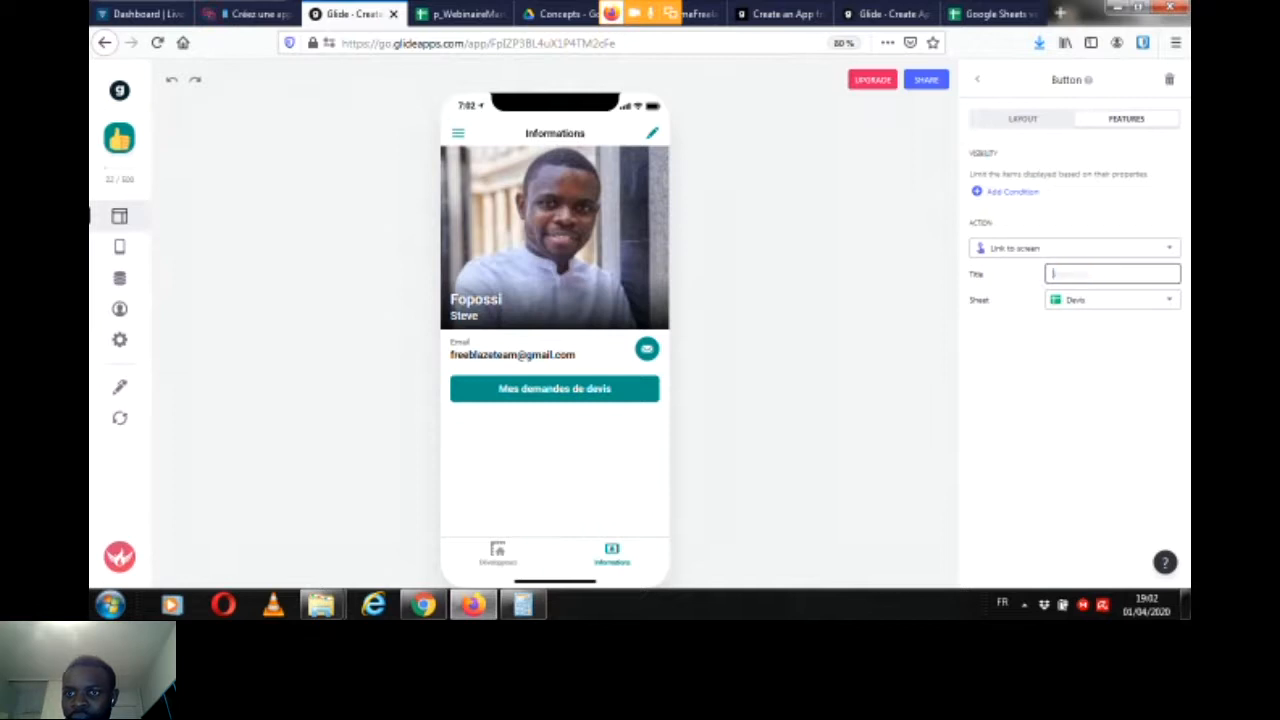
text(D)
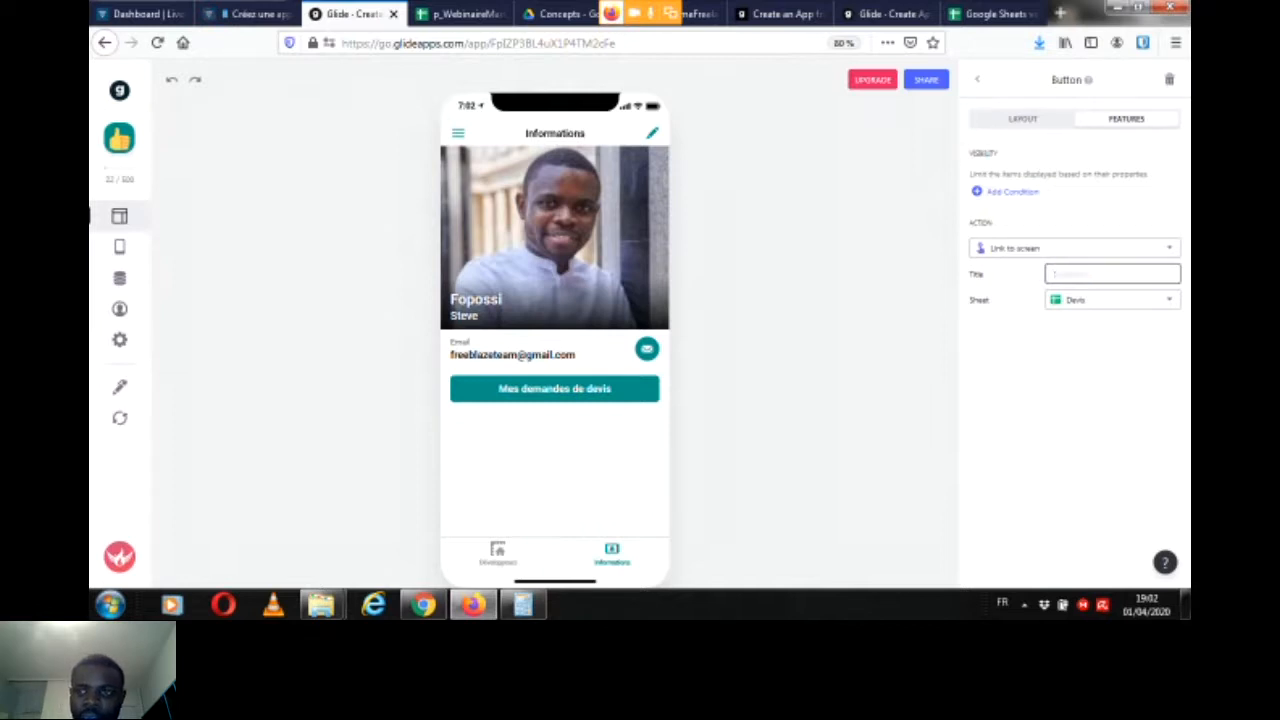
text(es dem)
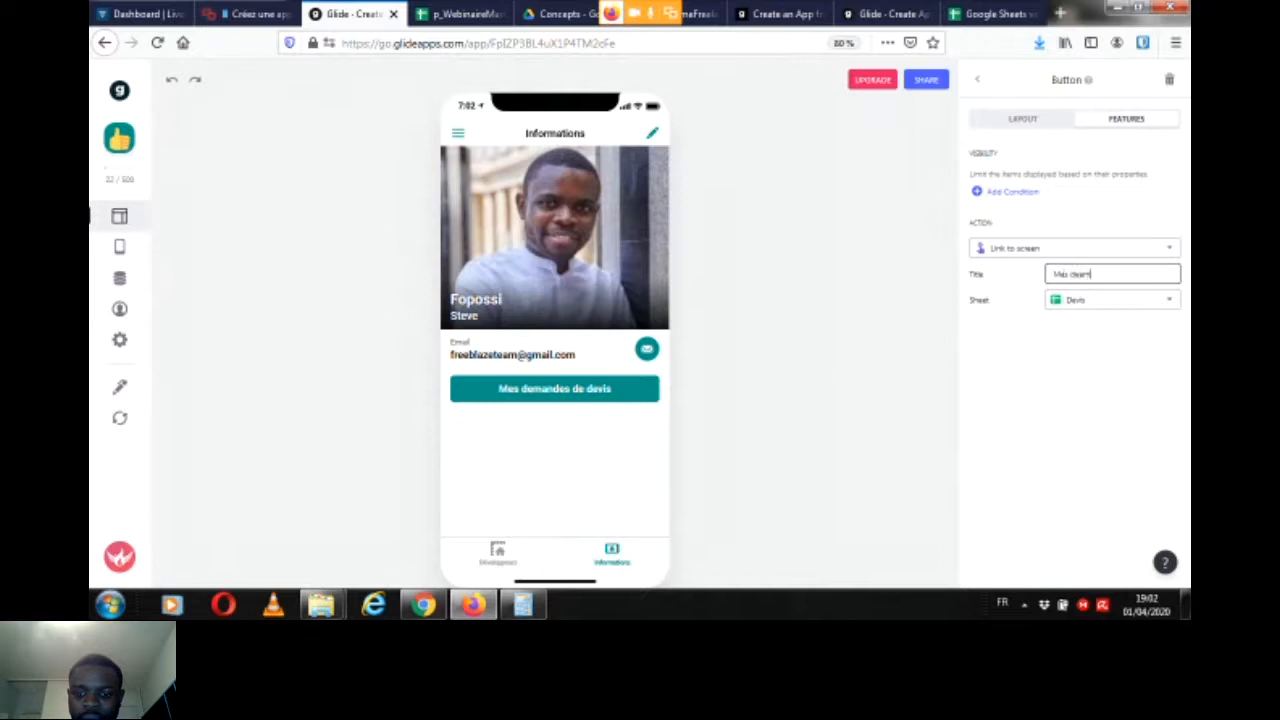
text(andes)
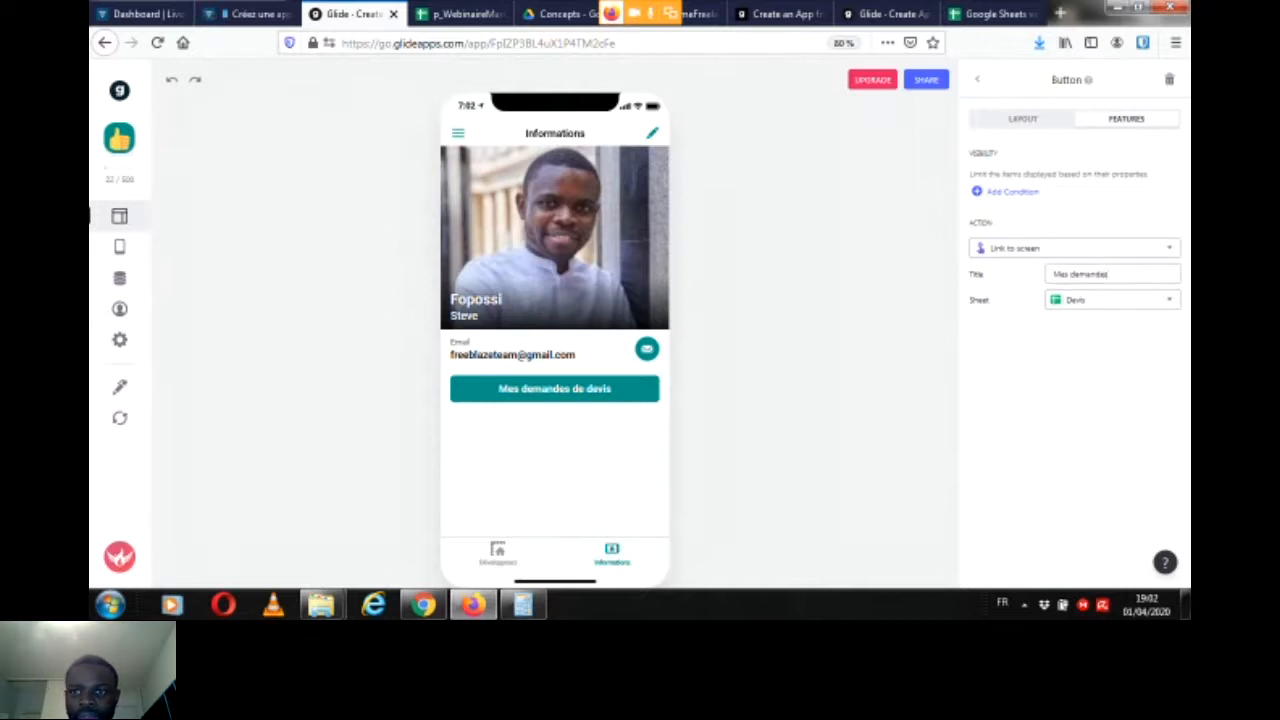
Step: Open the Mes demandes screen from the button and add a list filter on the EmailExpediteur column
click(554, 388)
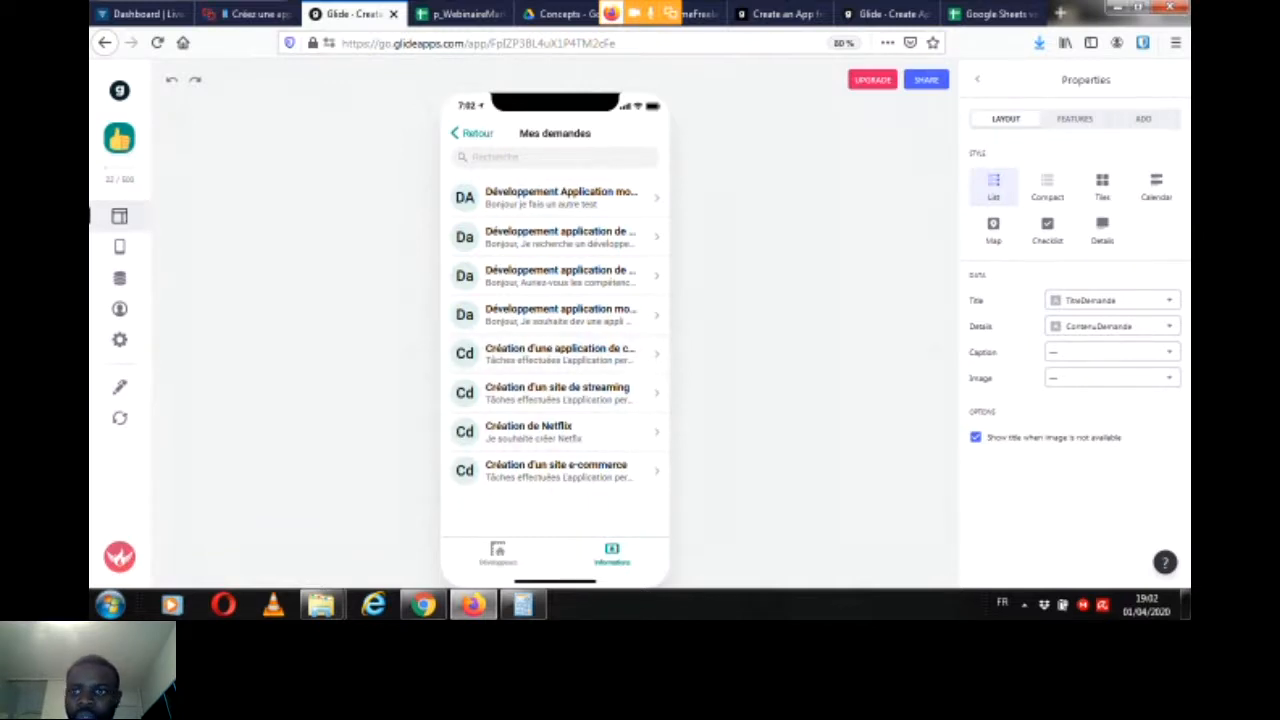
click(1075, 119)
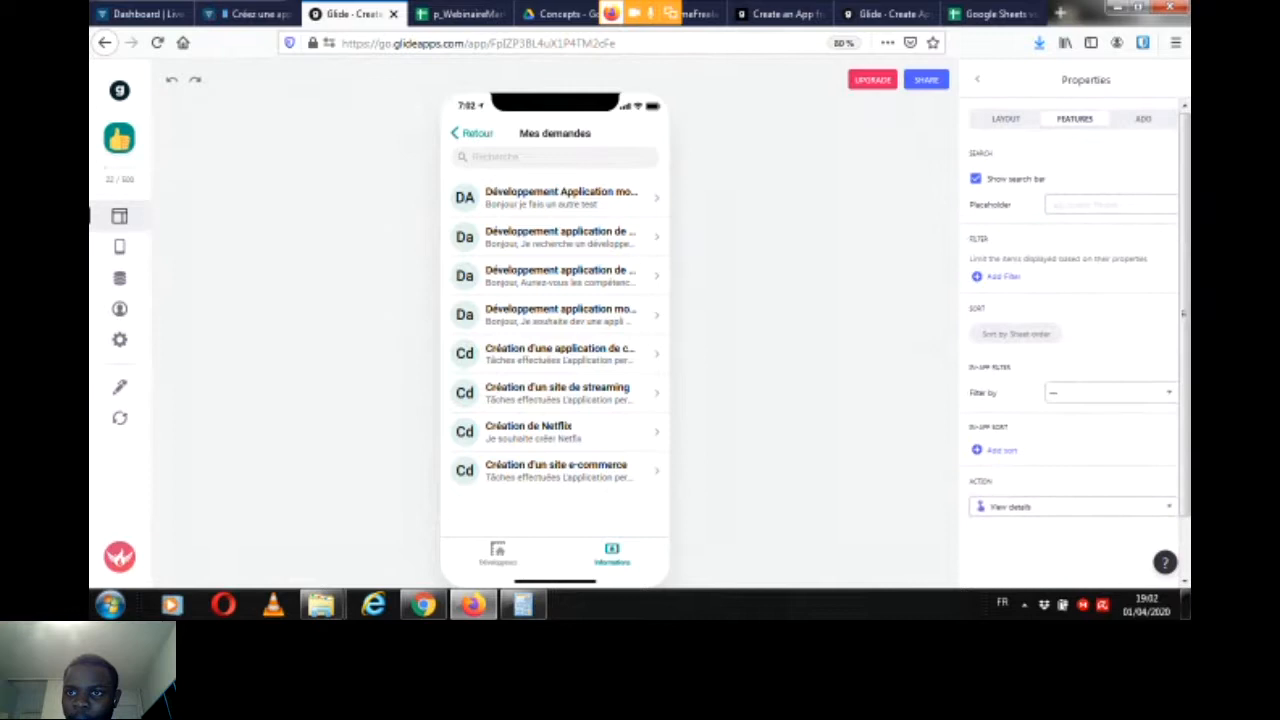
click(1003, 277)
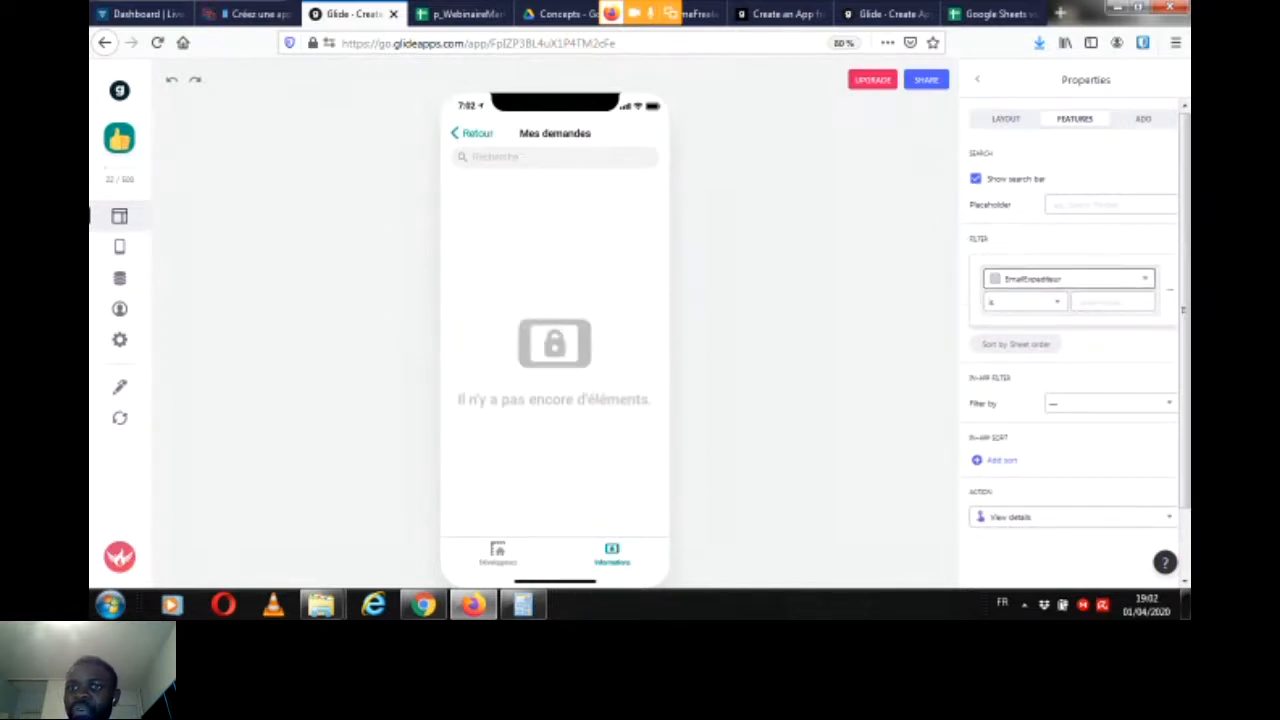
click(1068, 278)
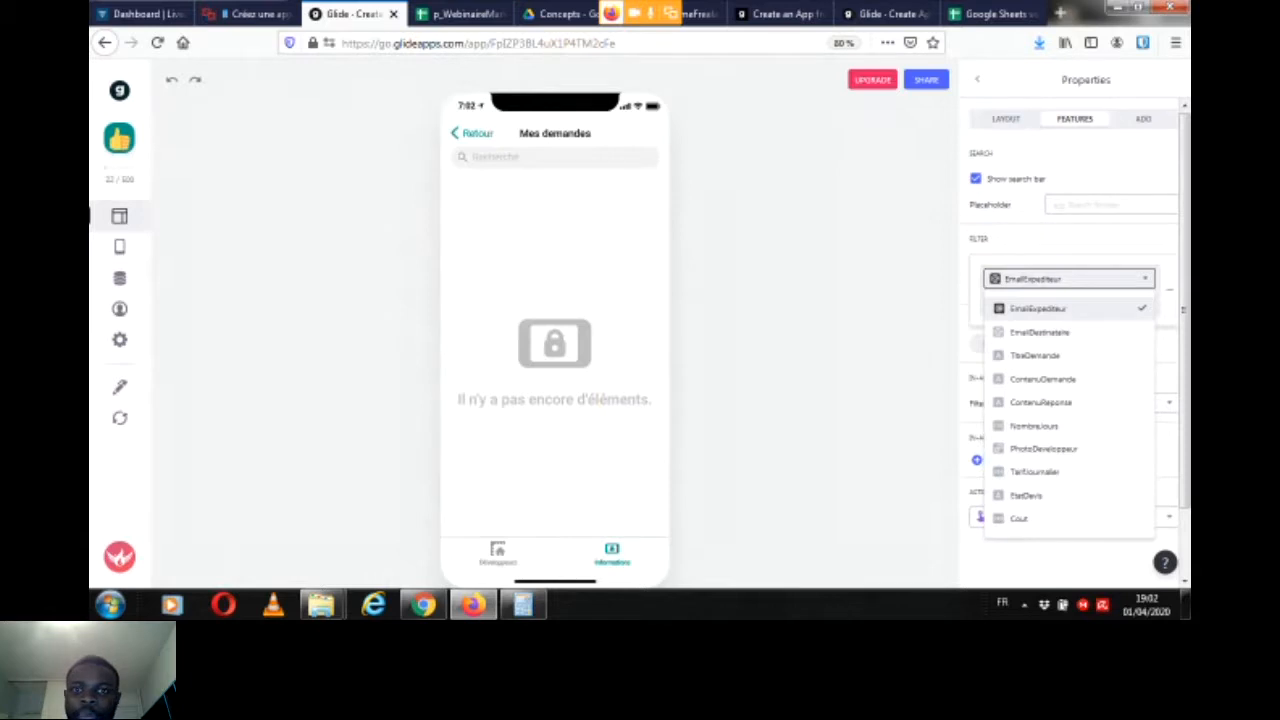
Step: Check the chat for participants' filter suggestions, and examine the Devis sheet and the data model diagram in contenuMarketplace.docx
key(ctrl+shift+Tab)
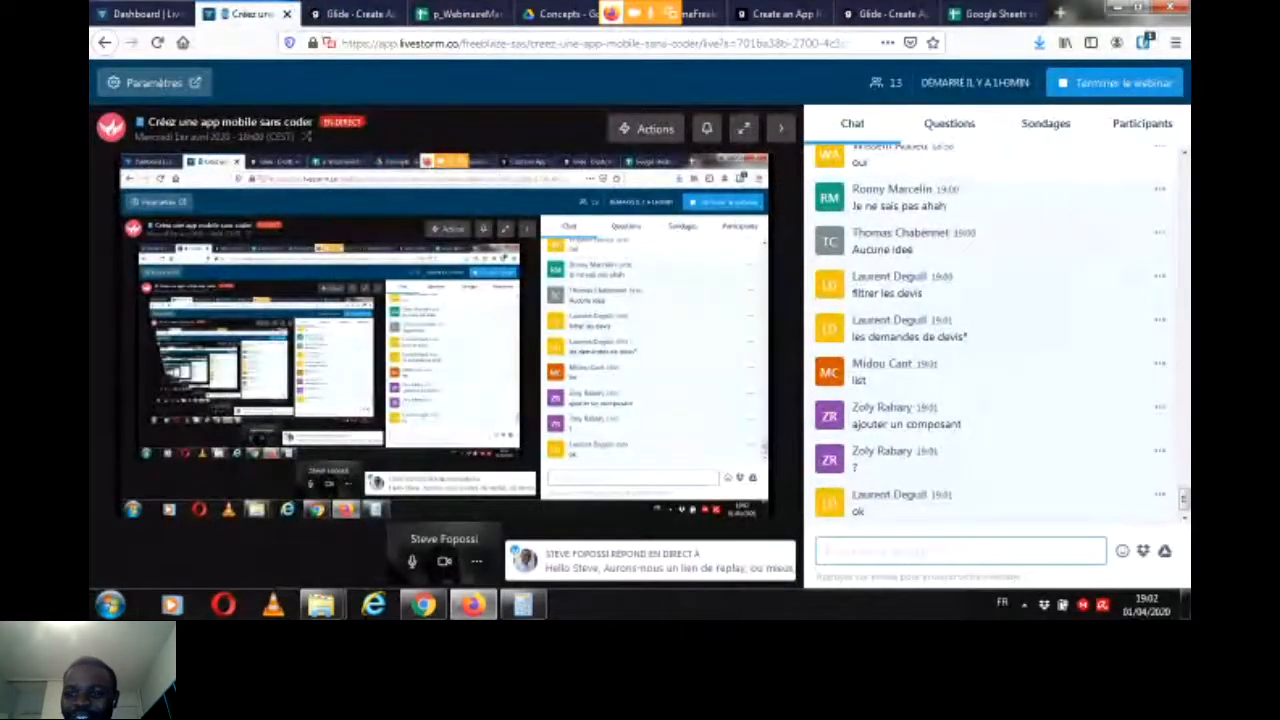
key(ctrl+Tab)
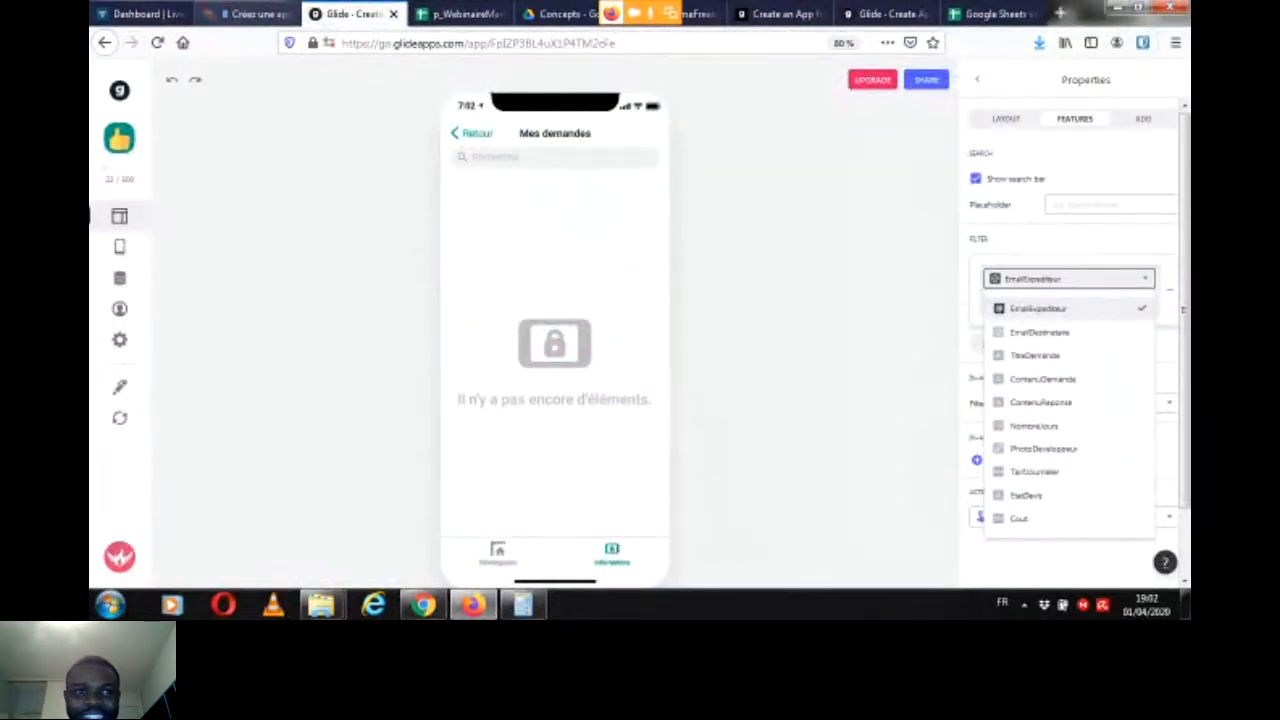
click(255, 14)
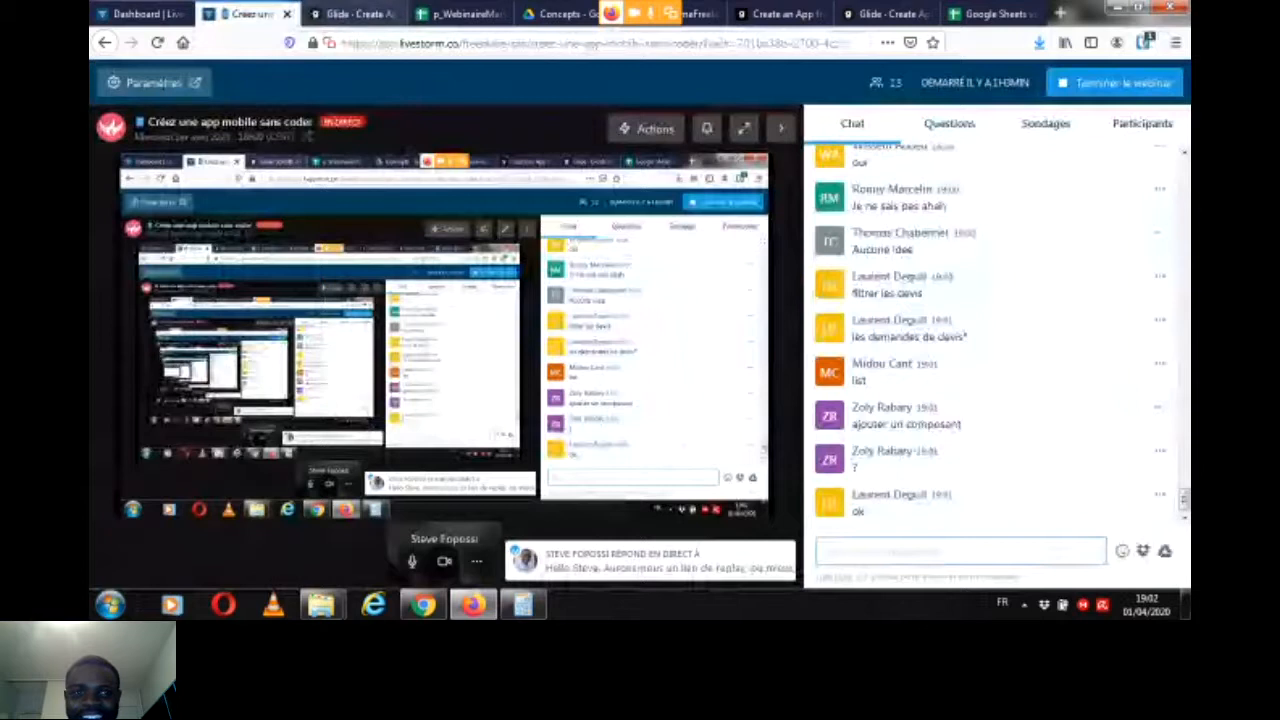
key(ctrl+Tab)
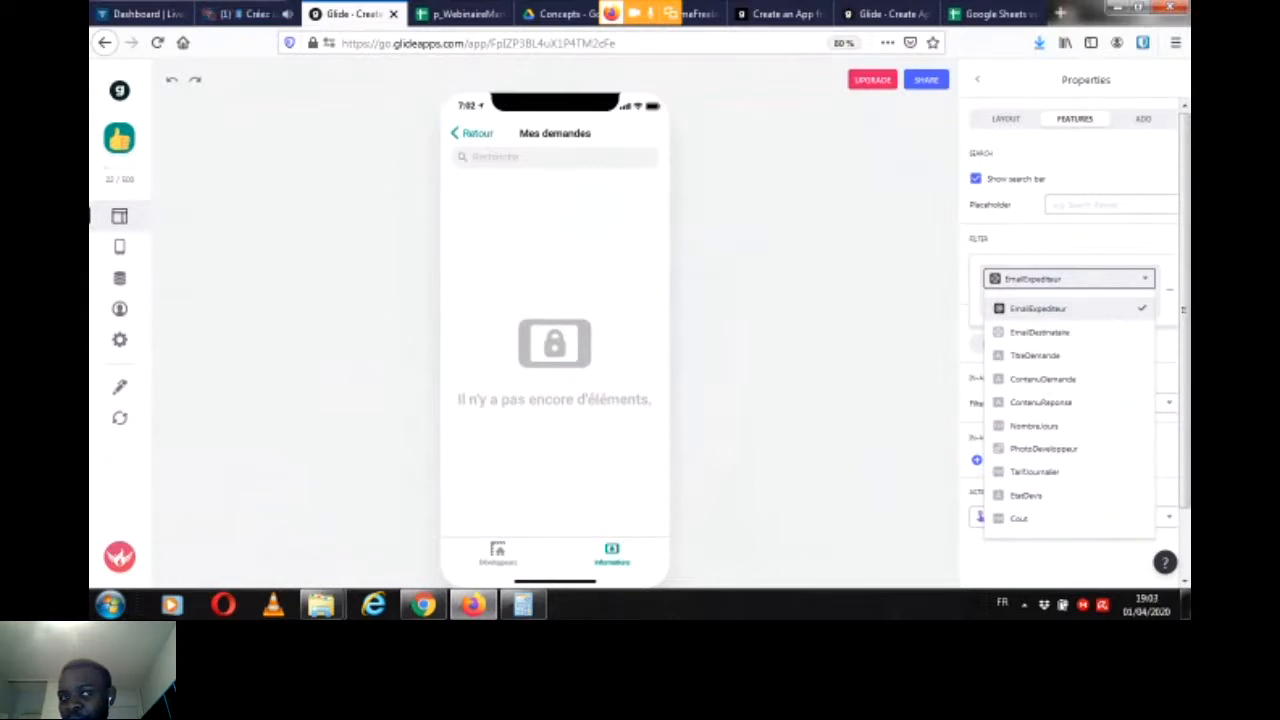
key(ctrl+shift+Tab)
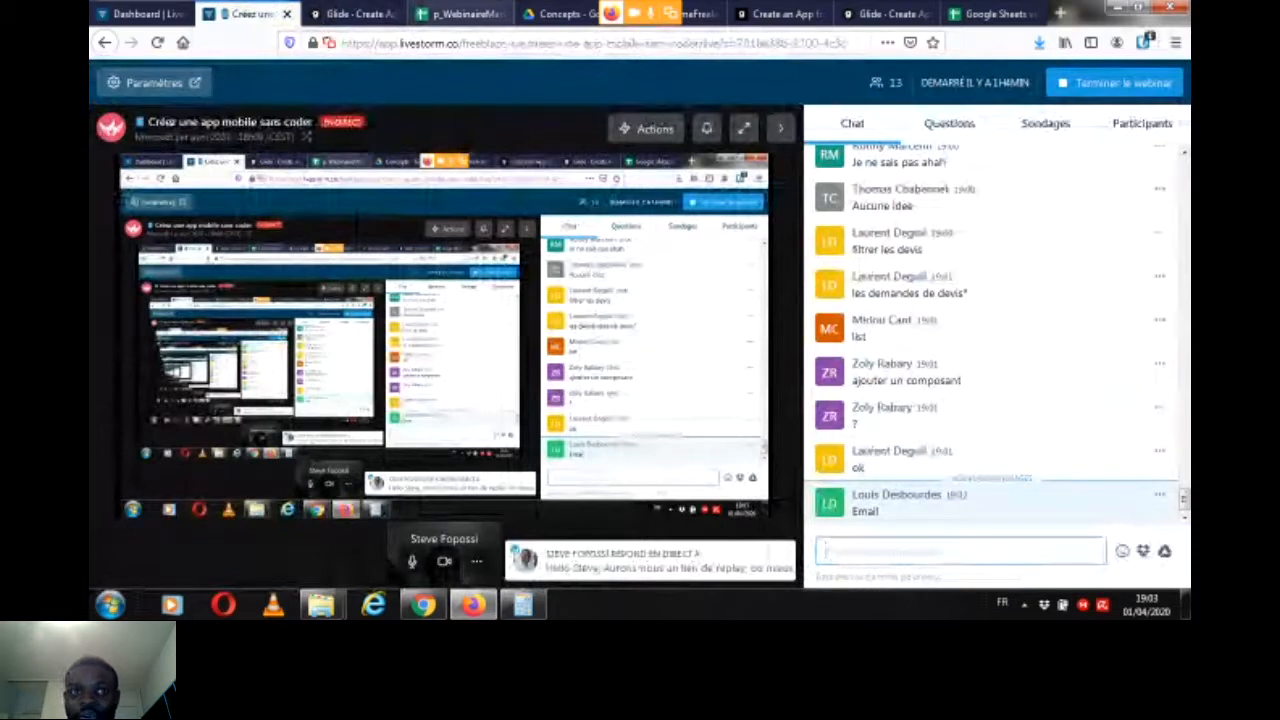
click(460, 14)
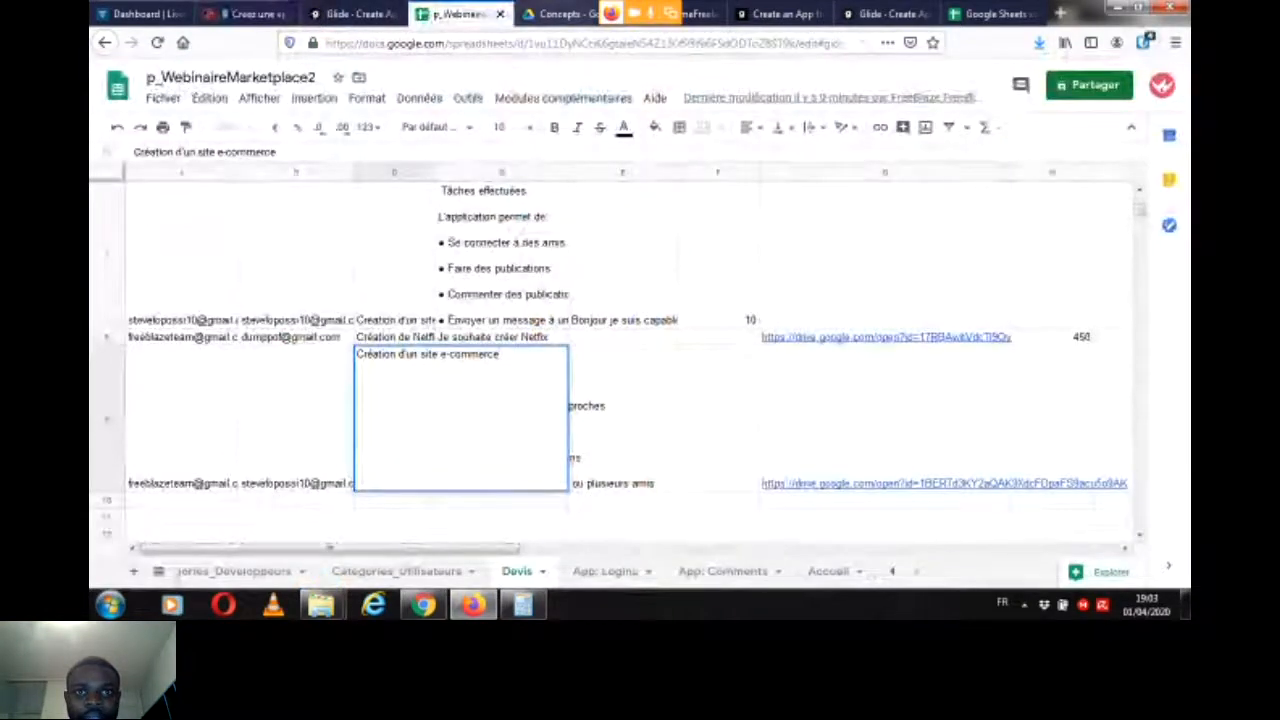
click(562, 14)
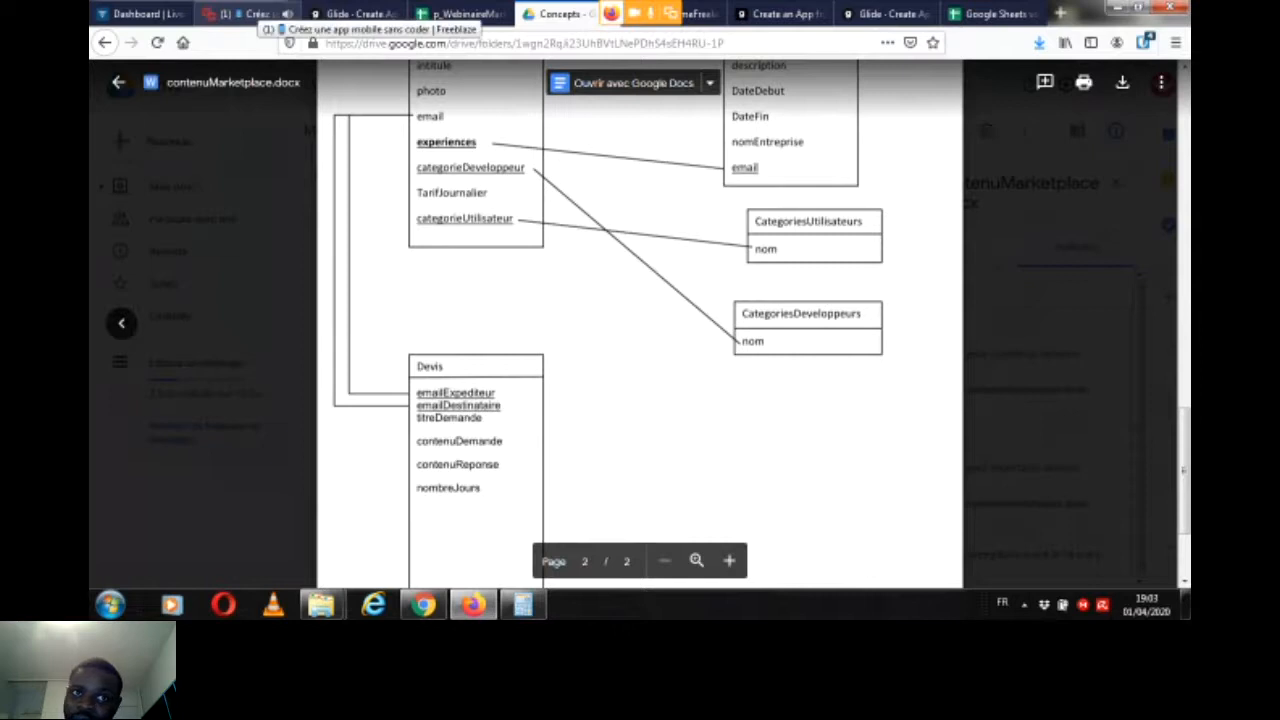
click(245, 14)
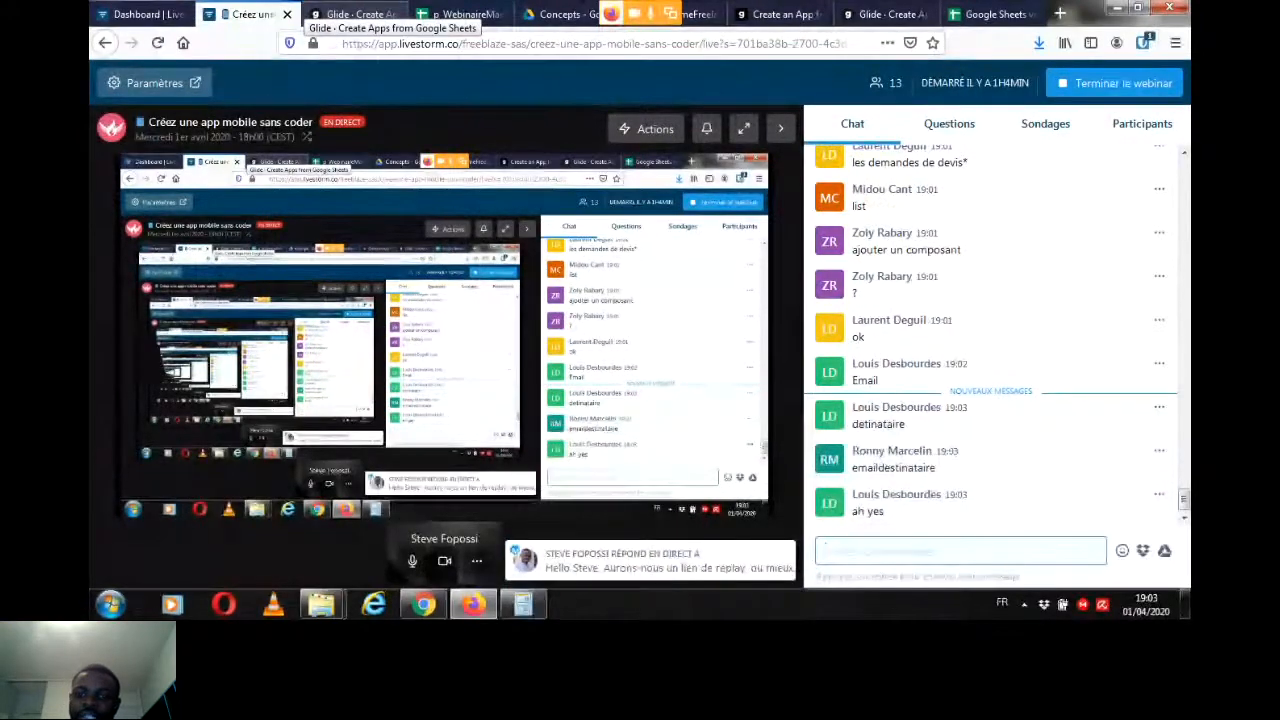
Step: Return to Glide and set the Mes demandes filter condition to EmailExpediteur is signed-in user
click(355, 14)
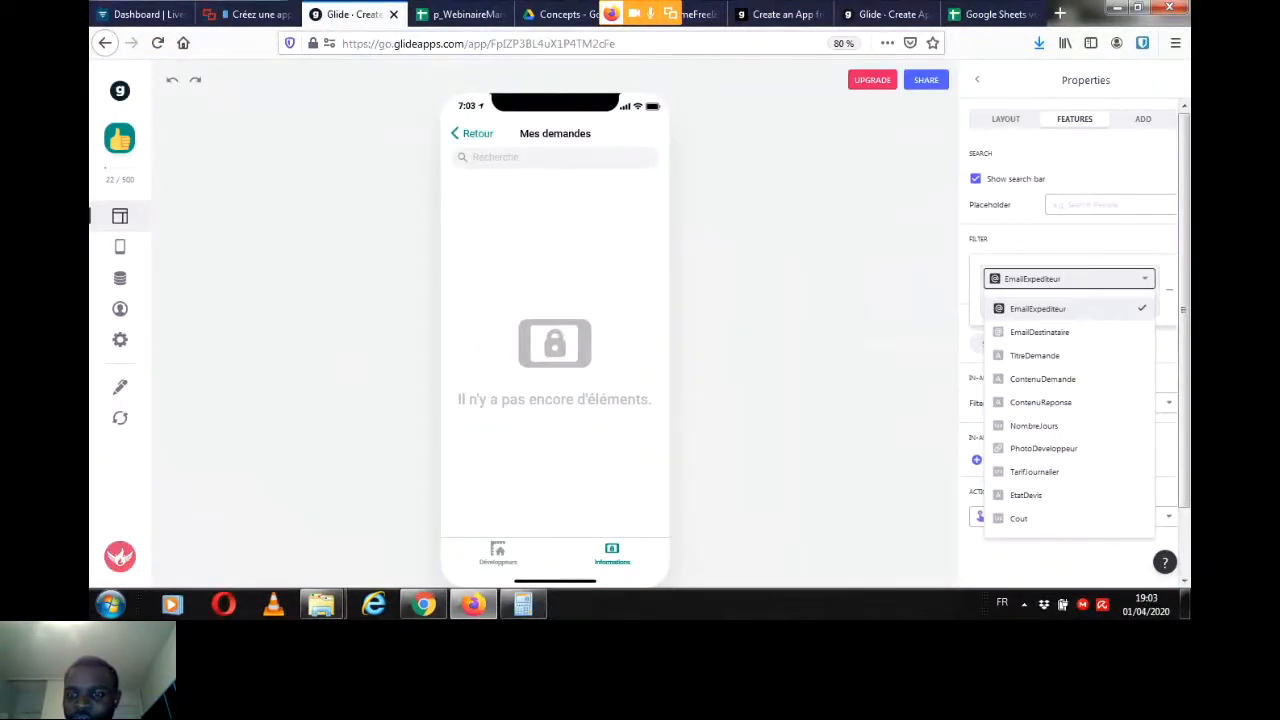
click(1090, 307)
click(1022, 302)
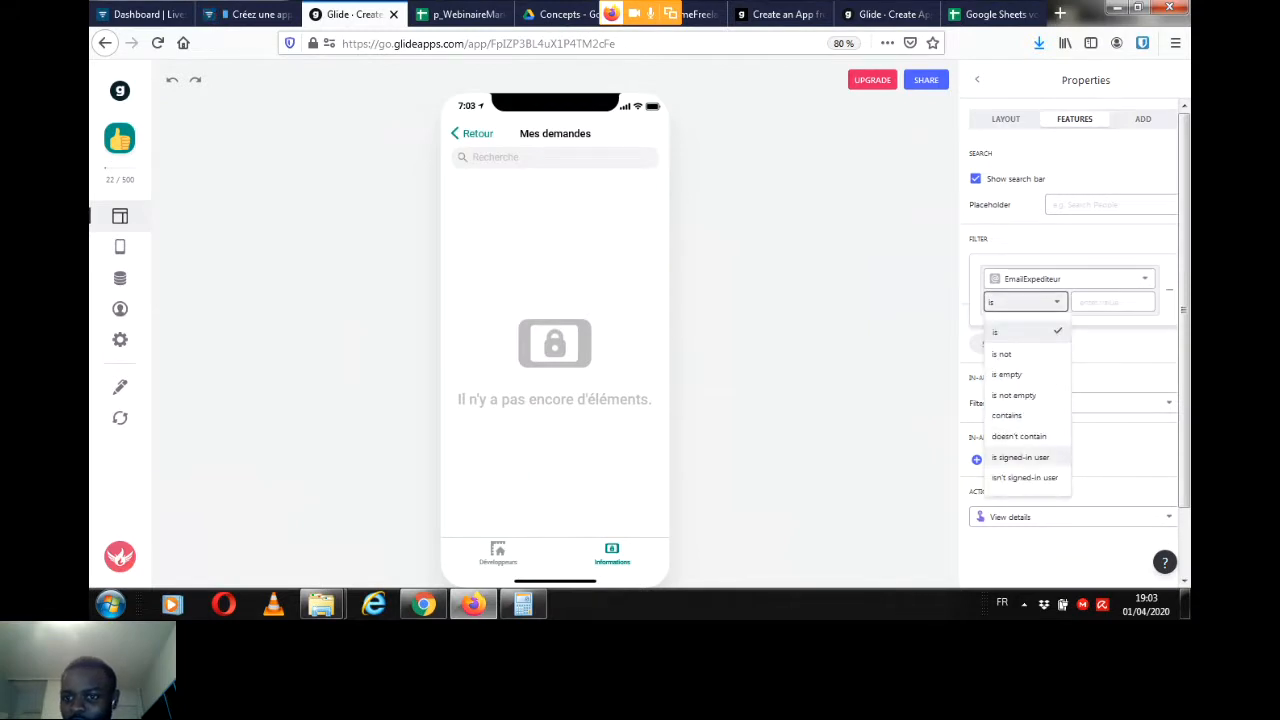
click(1020, 457)
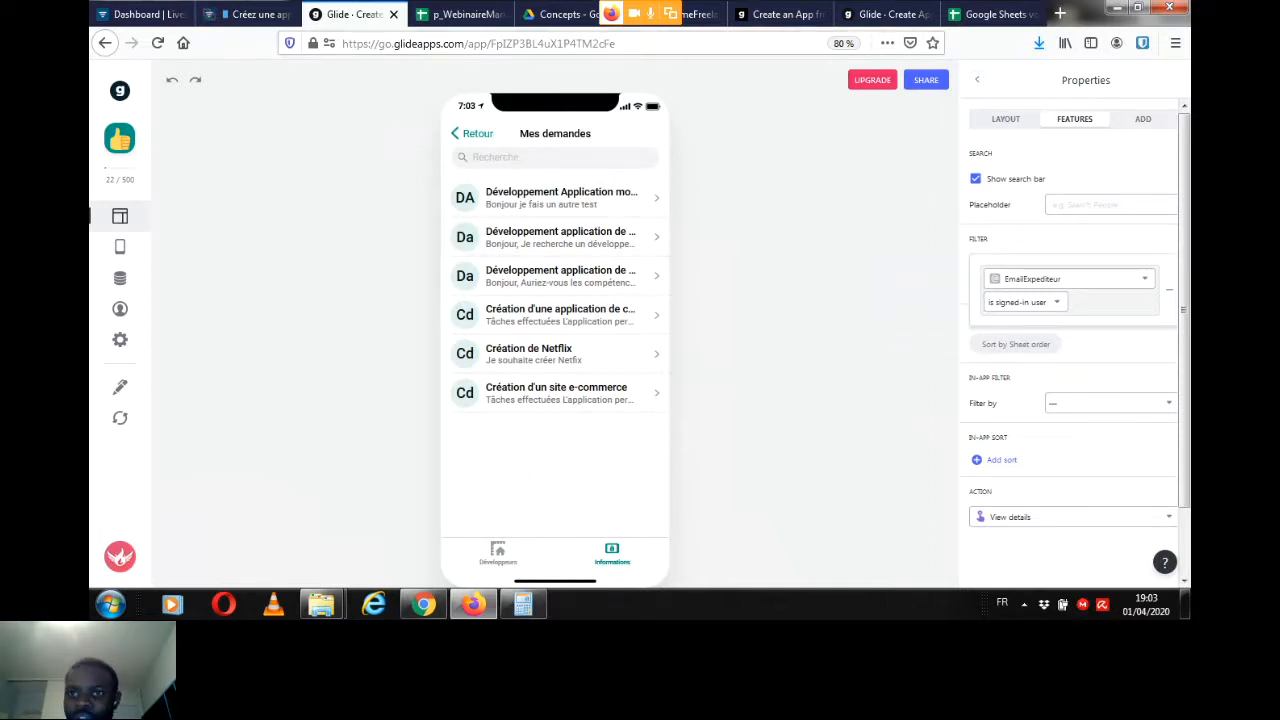
Step: Set the Mes demandes list image to the PhotoDeveloppeur column and open the "Création d'un site e-commerce" request
click(1005, 119)
click(1112, 378)
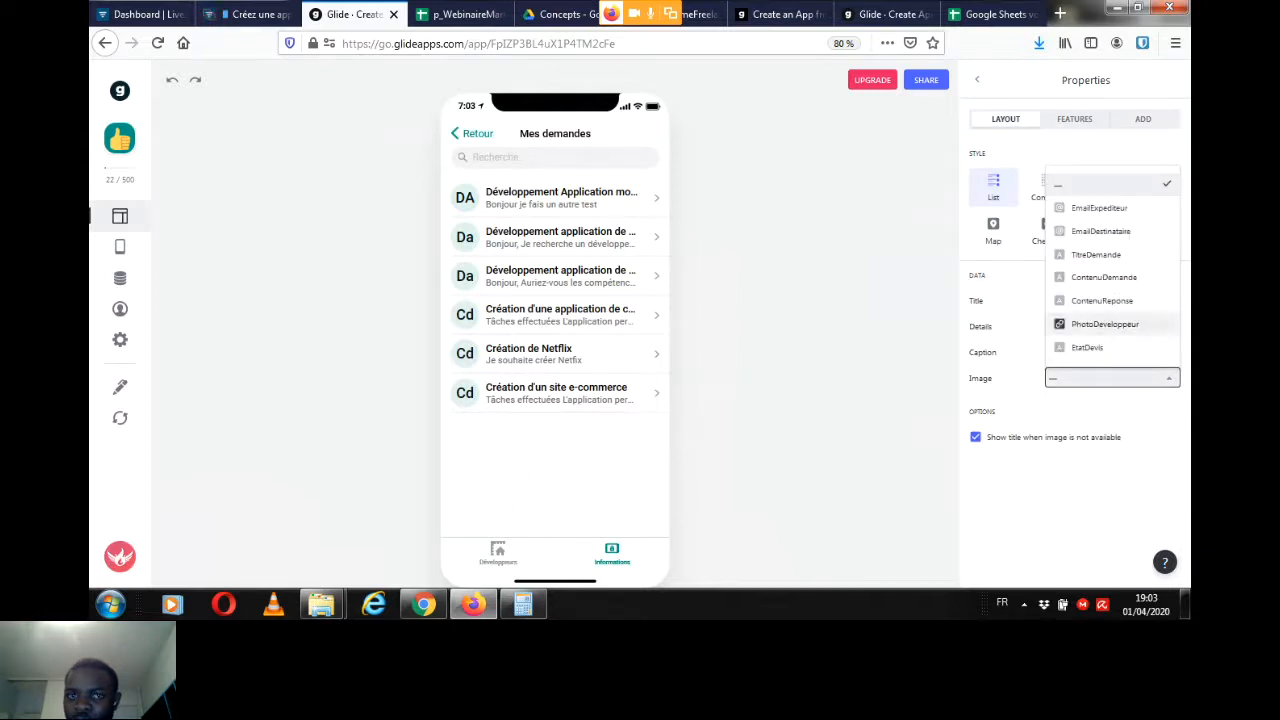
click(1104, 324)
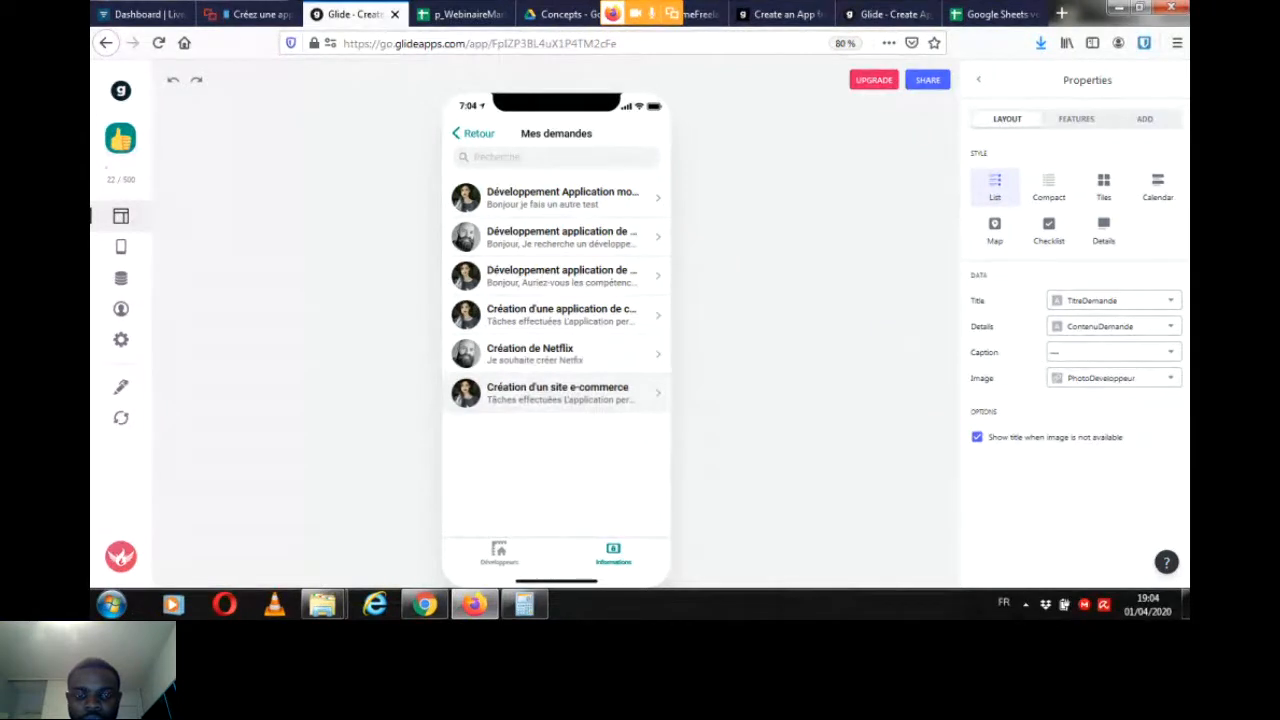
click(556, 393)
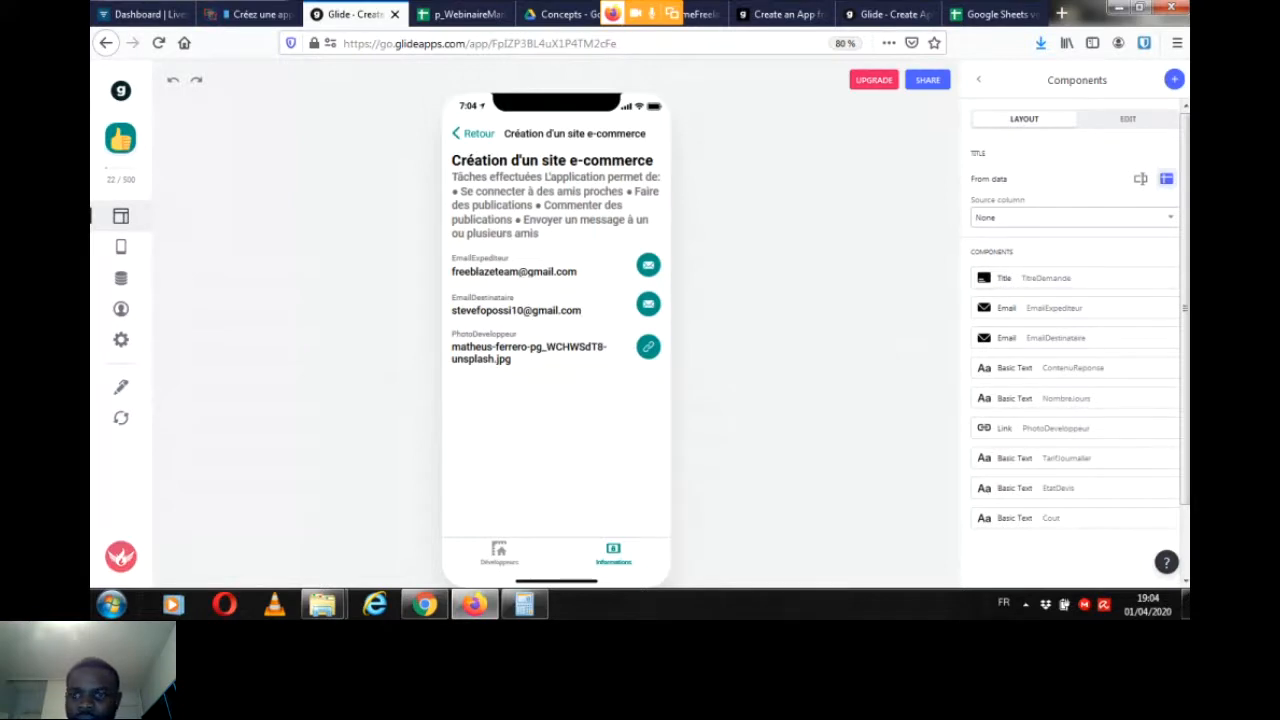
Step: Set the request details' Title component image to PhotoDeveloppeur and clear its Details column
click(1085, 280)
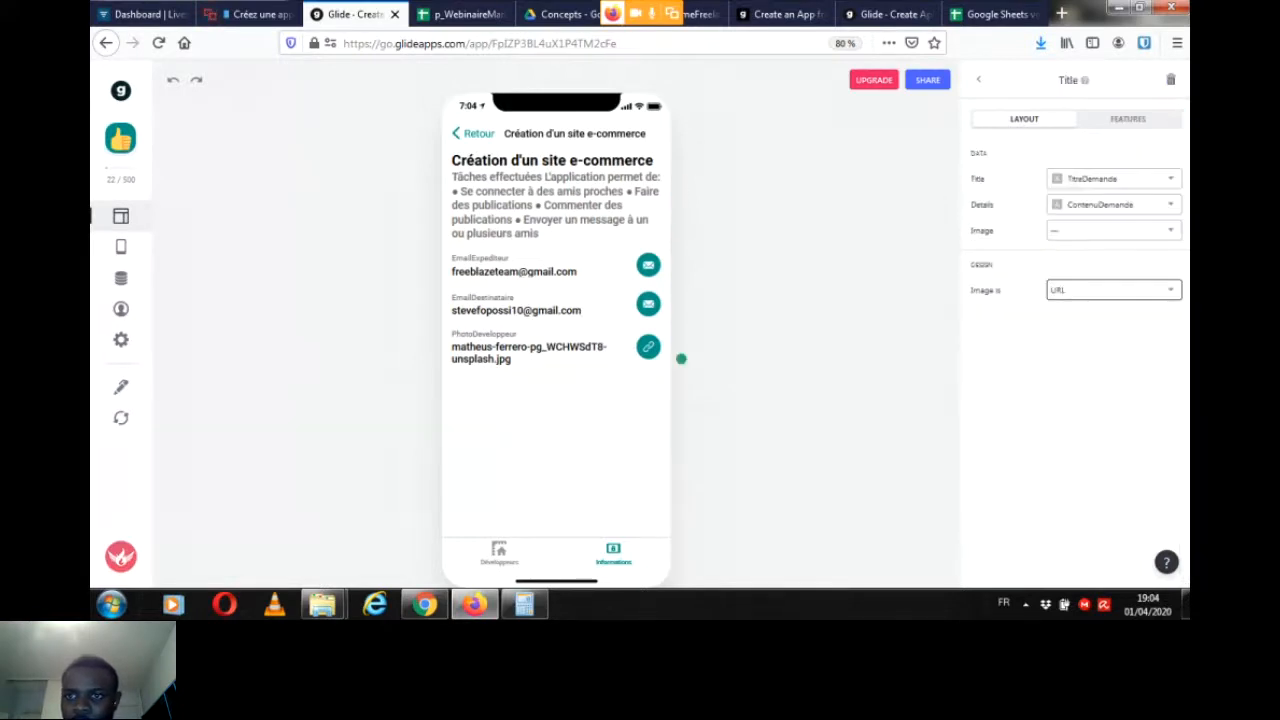
click(1113, 230)
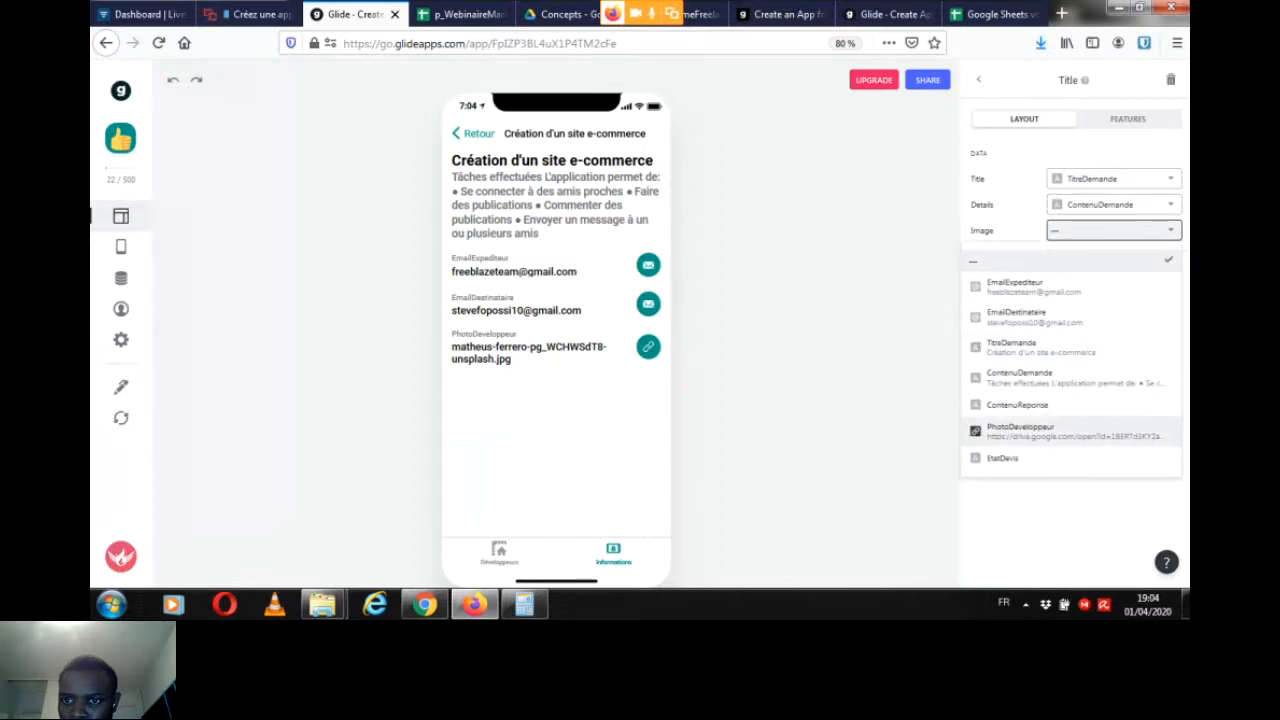
click(1030, 430)
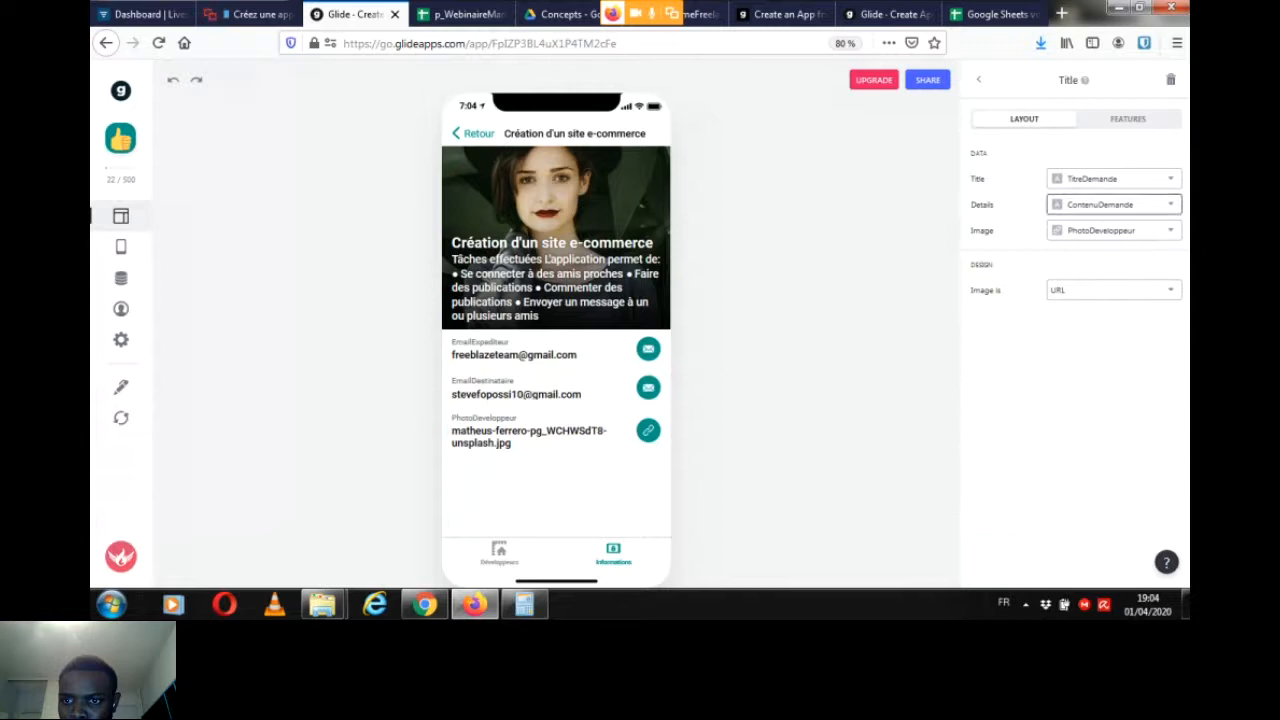
click(1113, 204)
click(1030, 234)
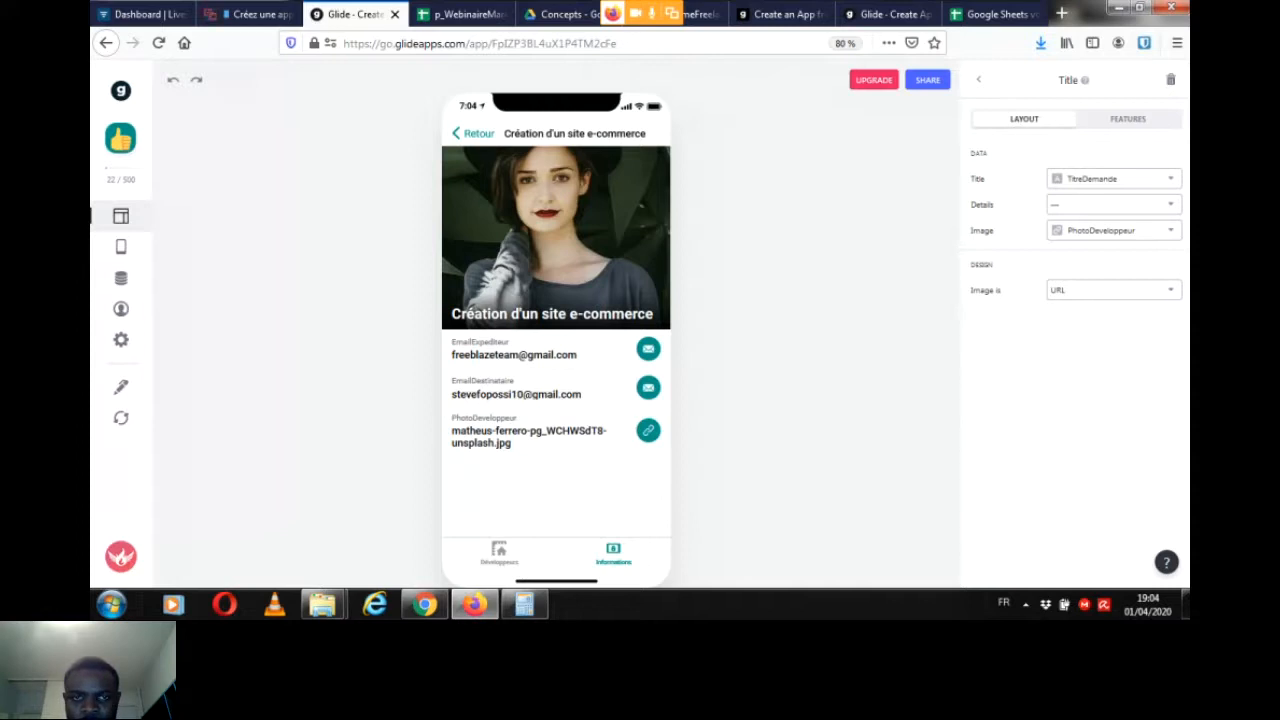
click(979, 79)
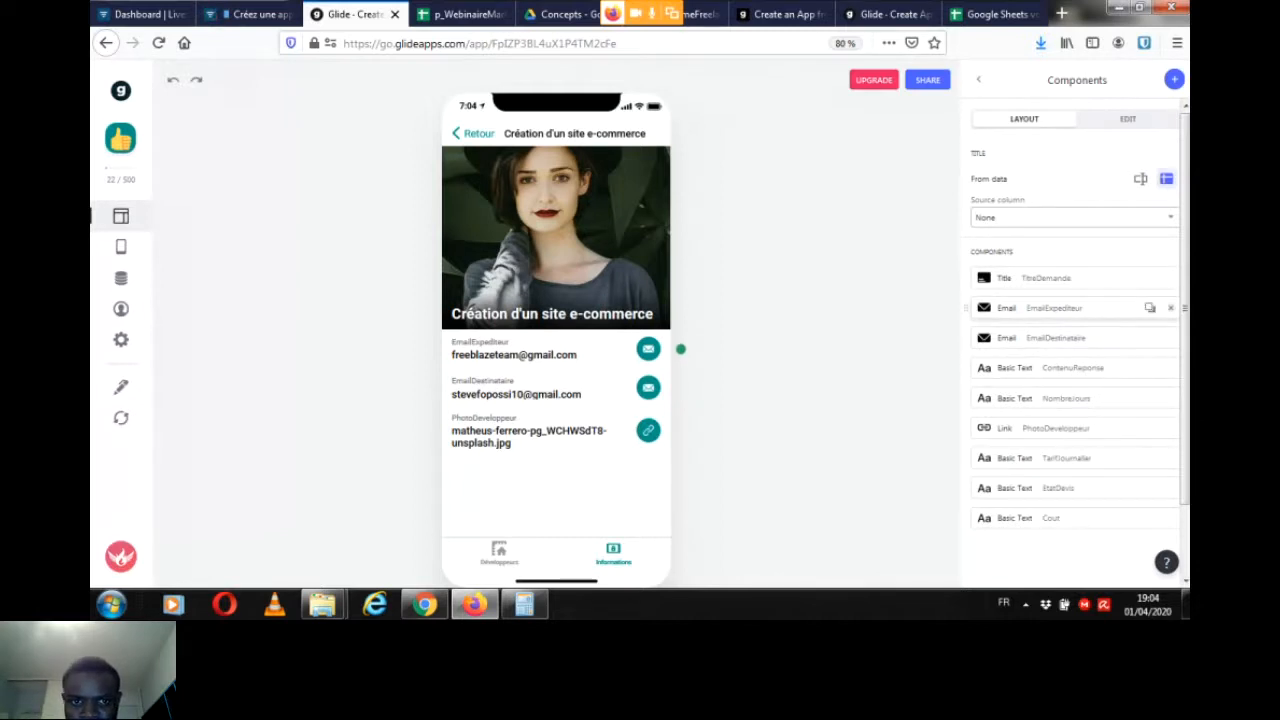
Step: Remove the EmailExpediteur, EmailDestinataire and PhotoDeveloppeur components from the request details screen
click(1170, 307)
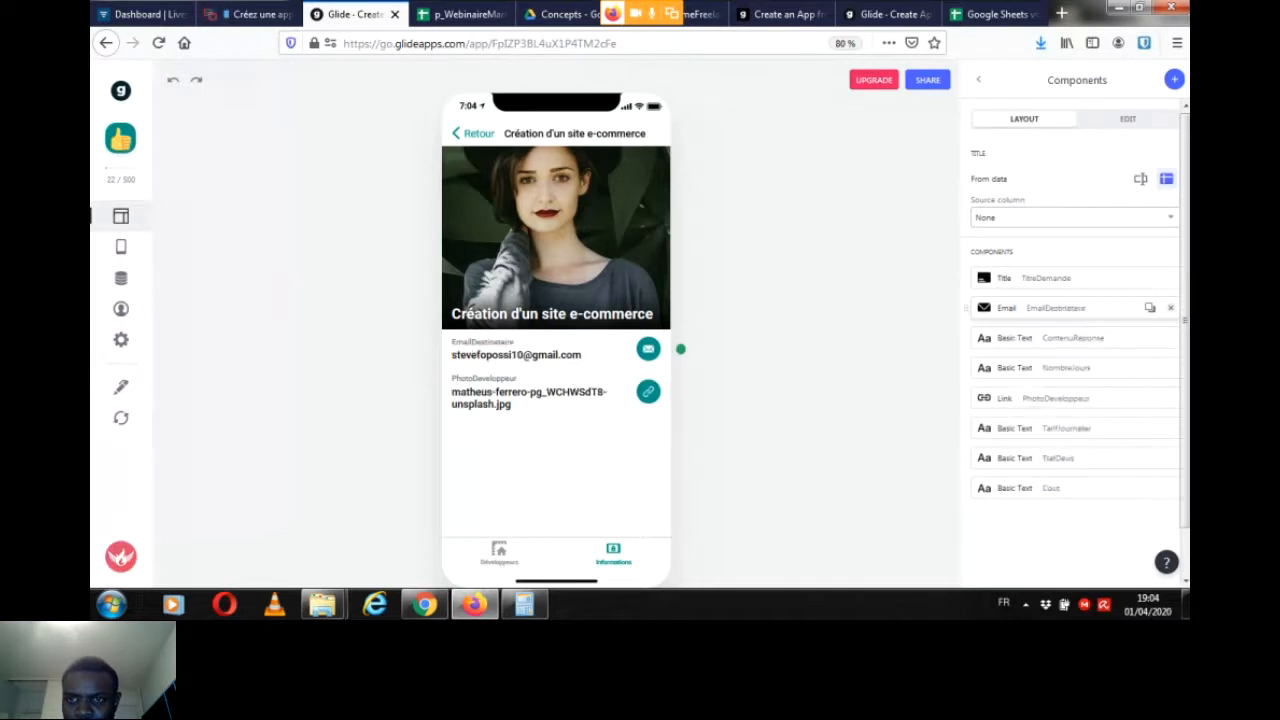
click(1170, 307)
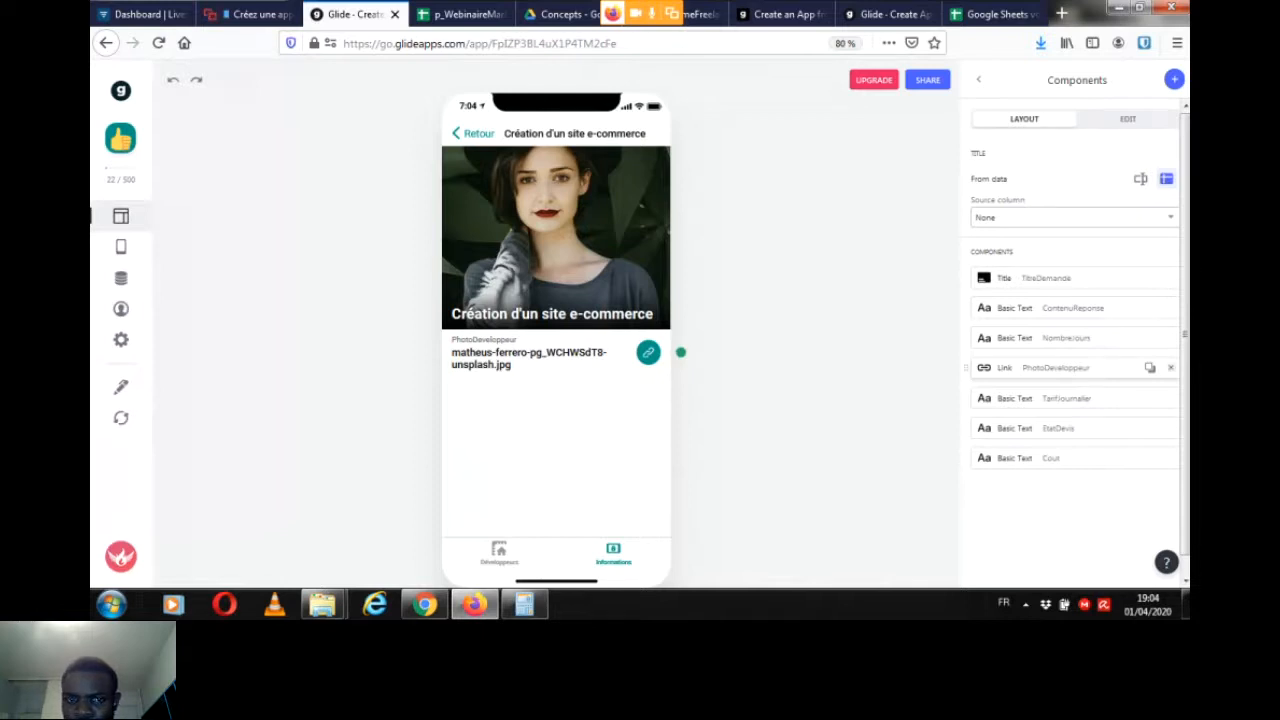
click(1170, 367)
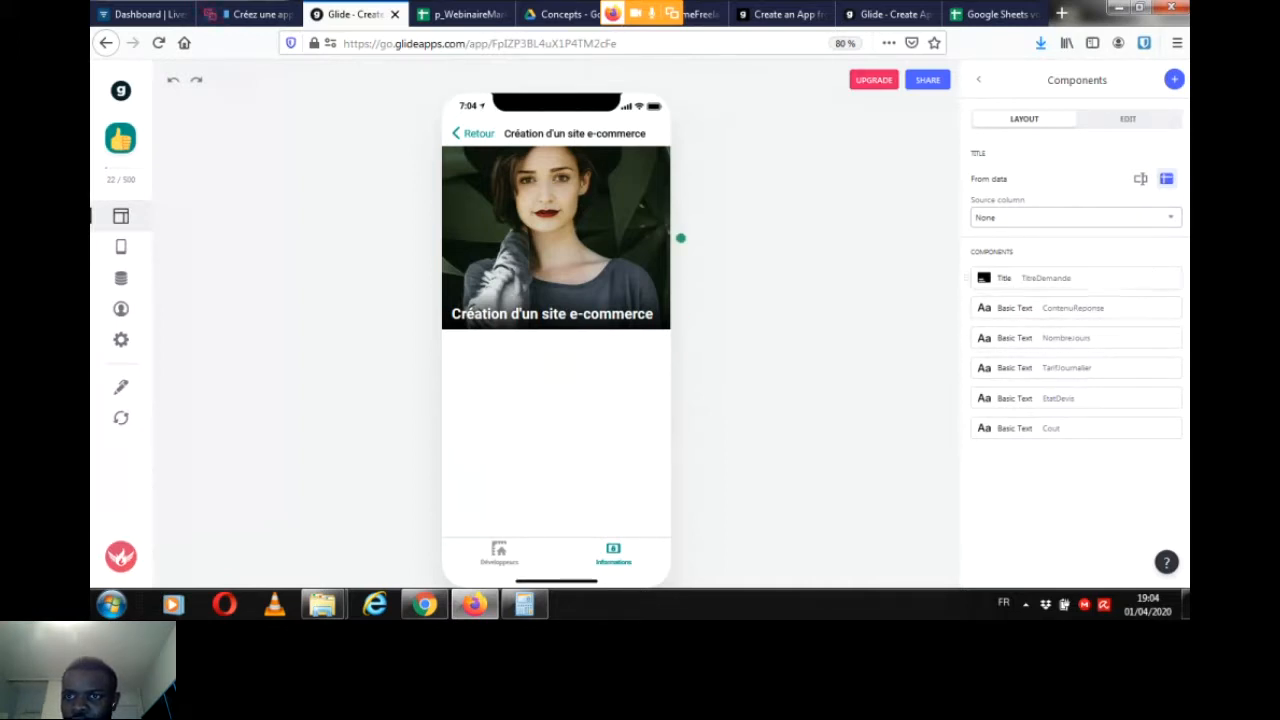
Step: Add a Basic Text component to the request details screen that shows the ContenuDemande column
click(1174, 79)
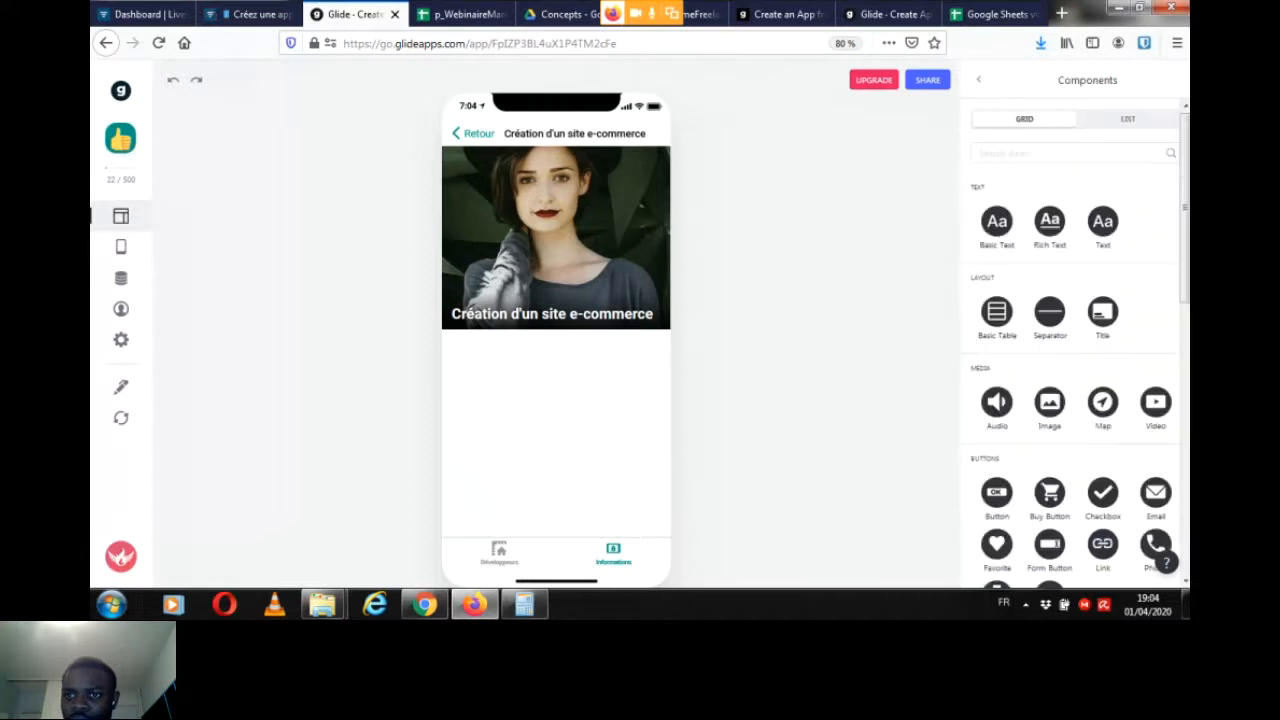
click(996, 222)
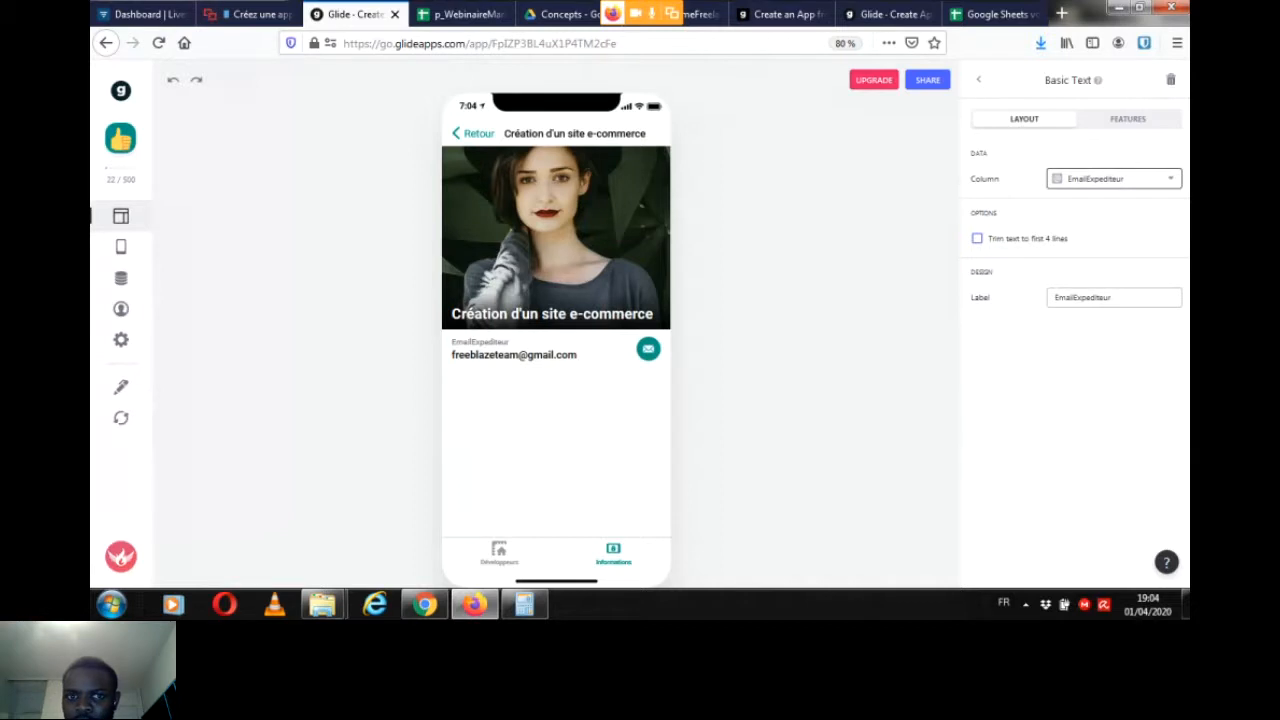
click(1113, 178)
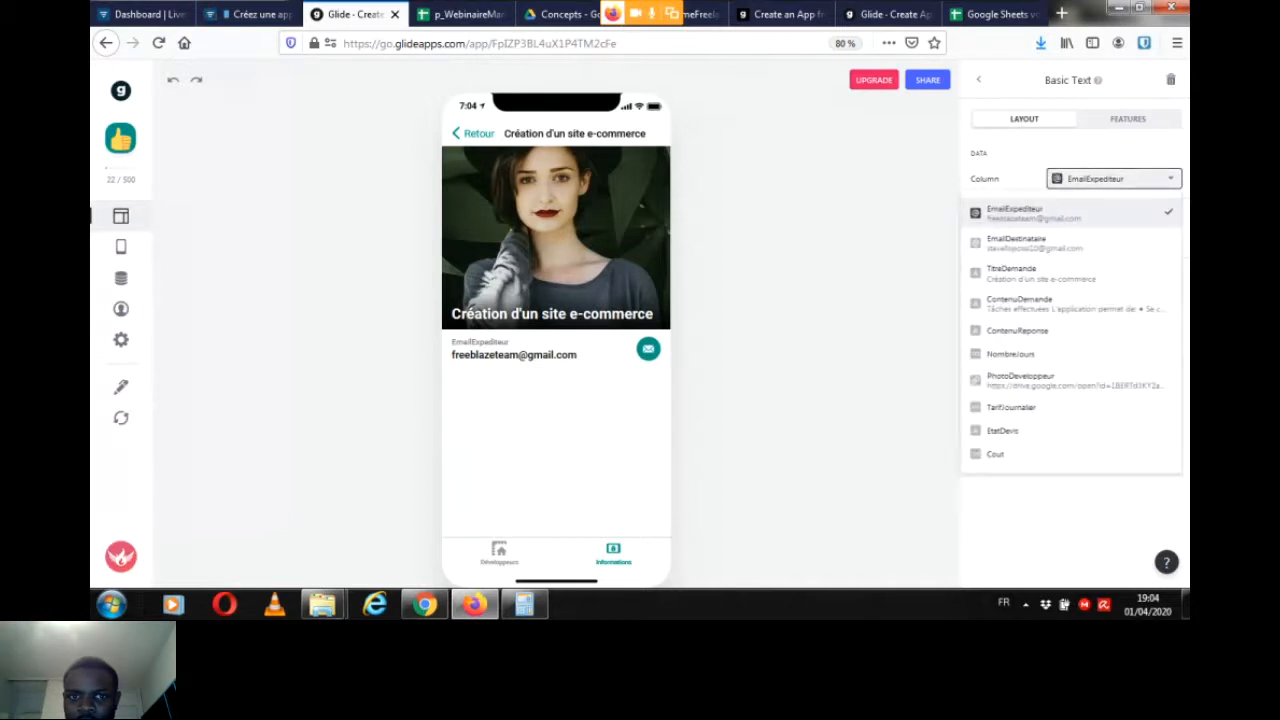
click(1030, 303)
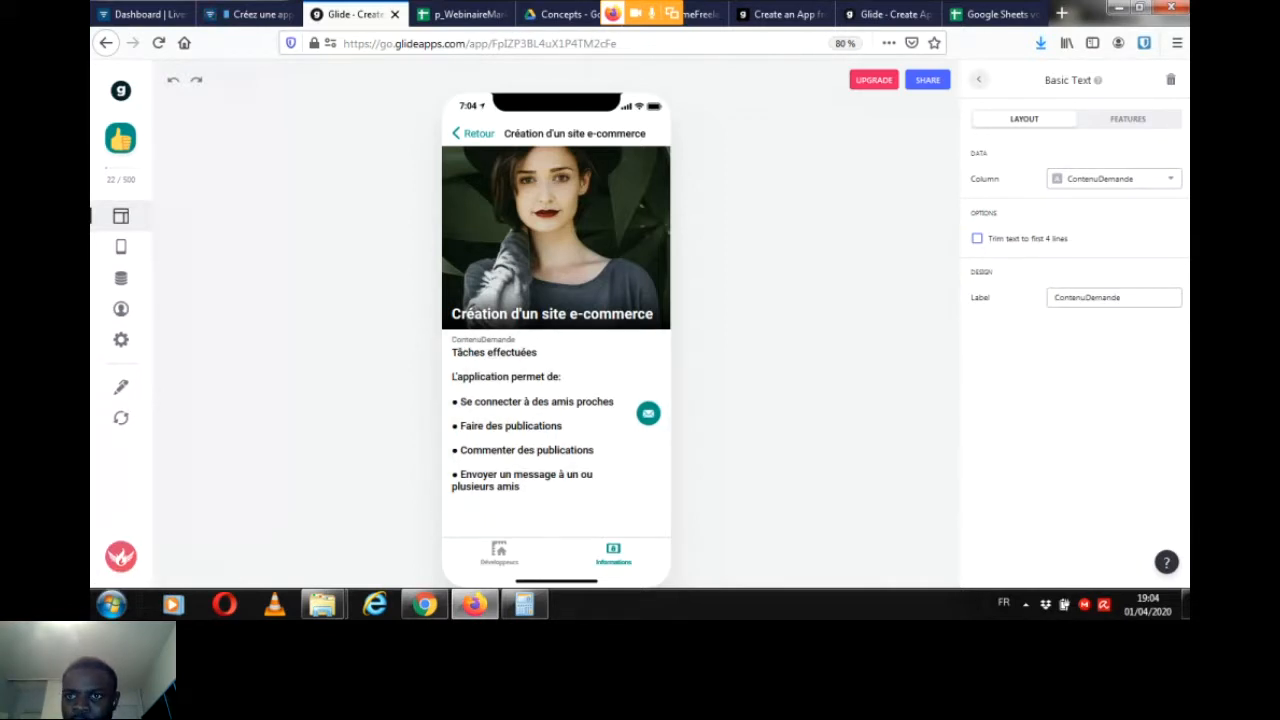
click(978, 79)
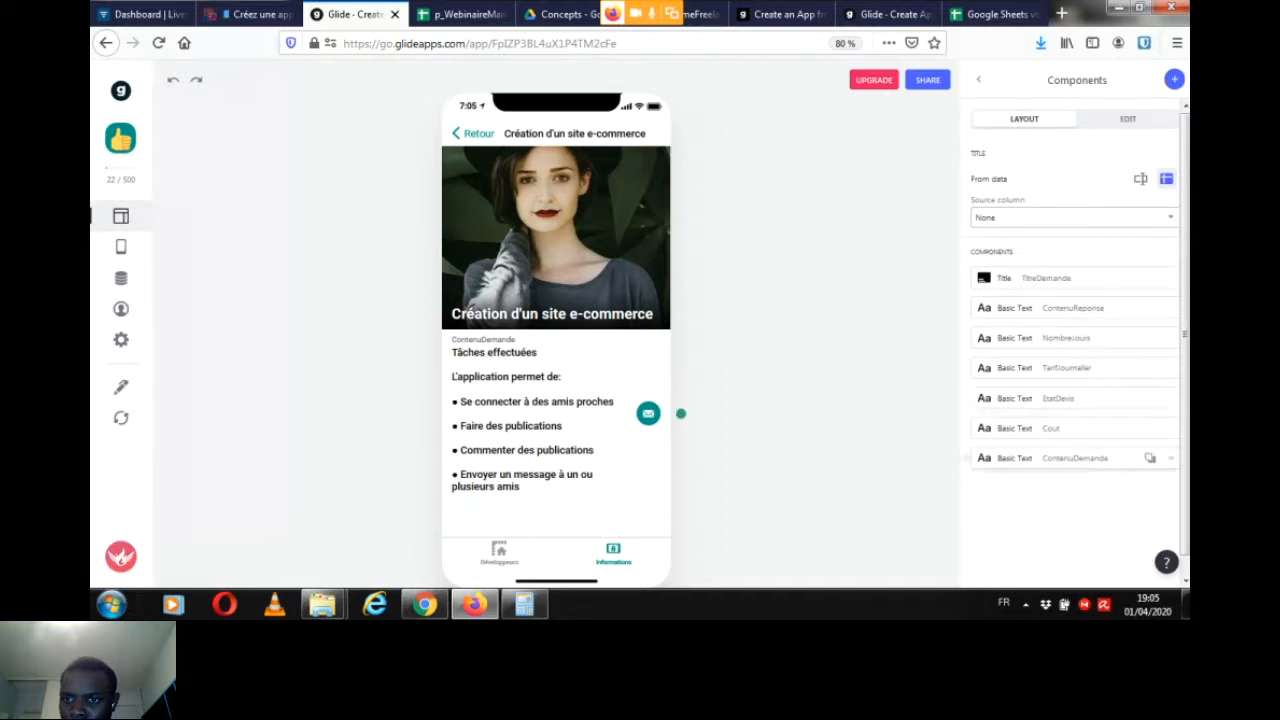
Step: Set the action of the ContenuDemande text component to None
click(1060, 458)
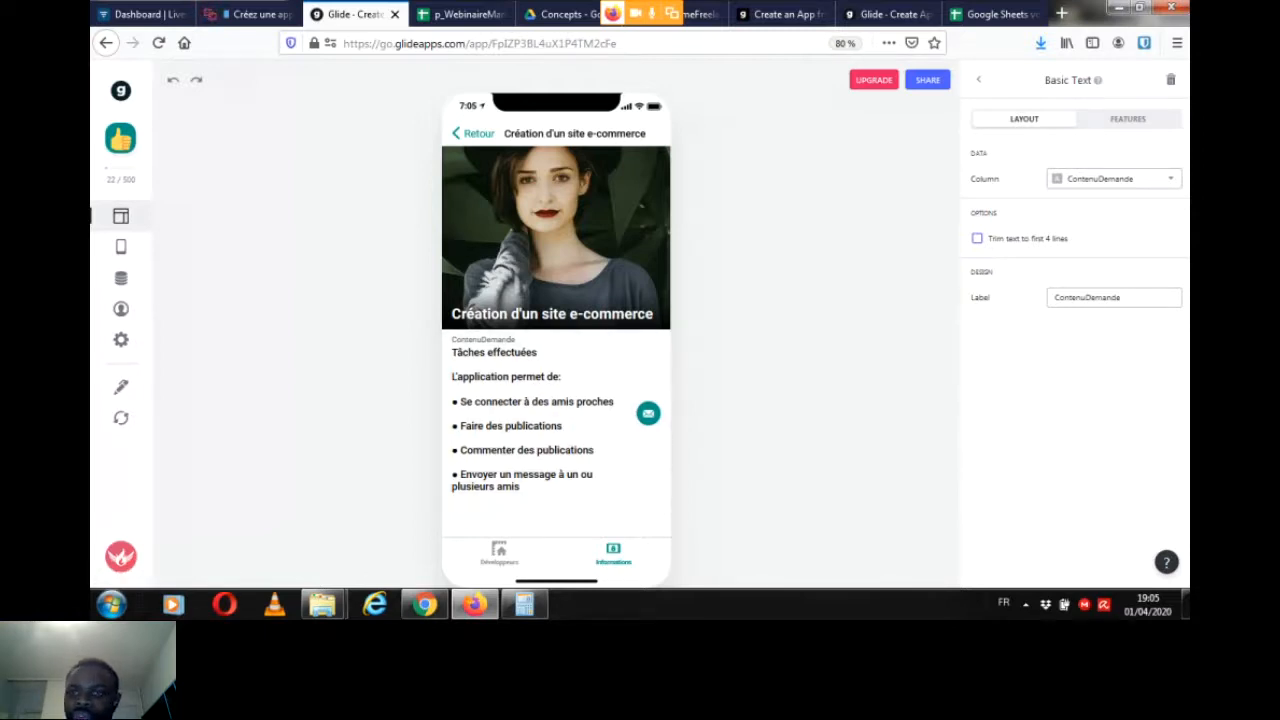
click(1127, 118)
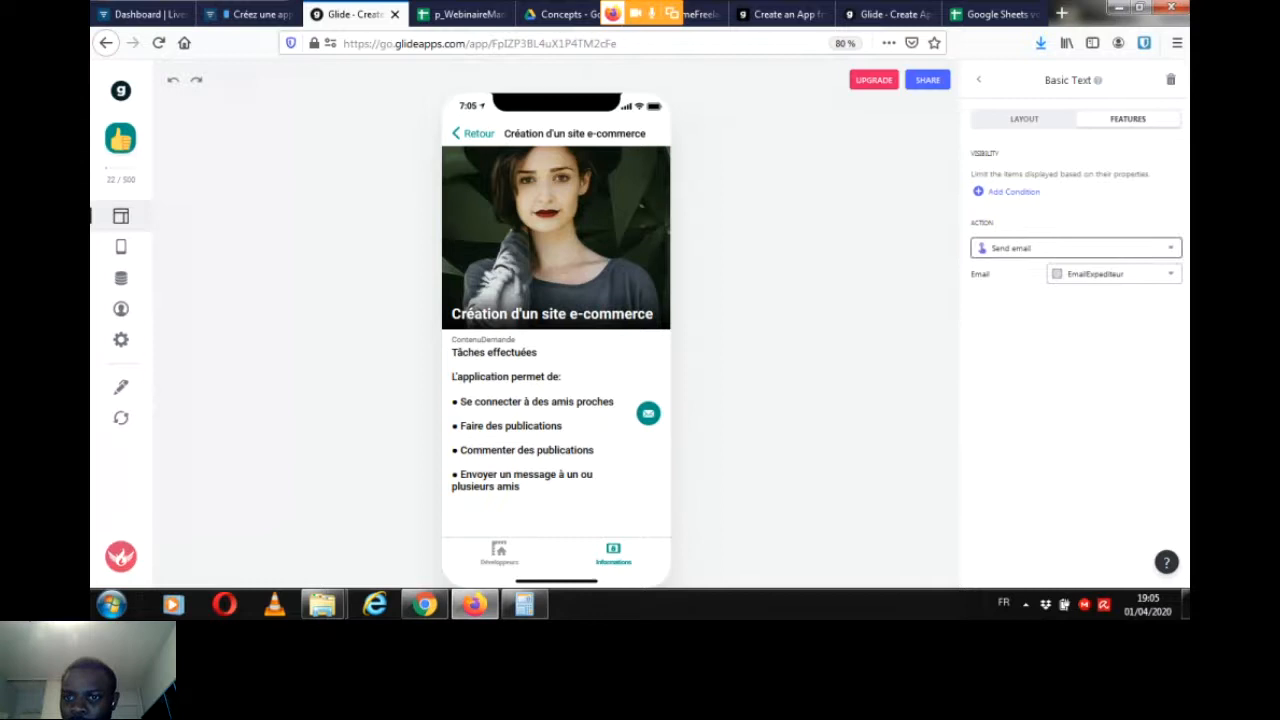
click(1075, 248)
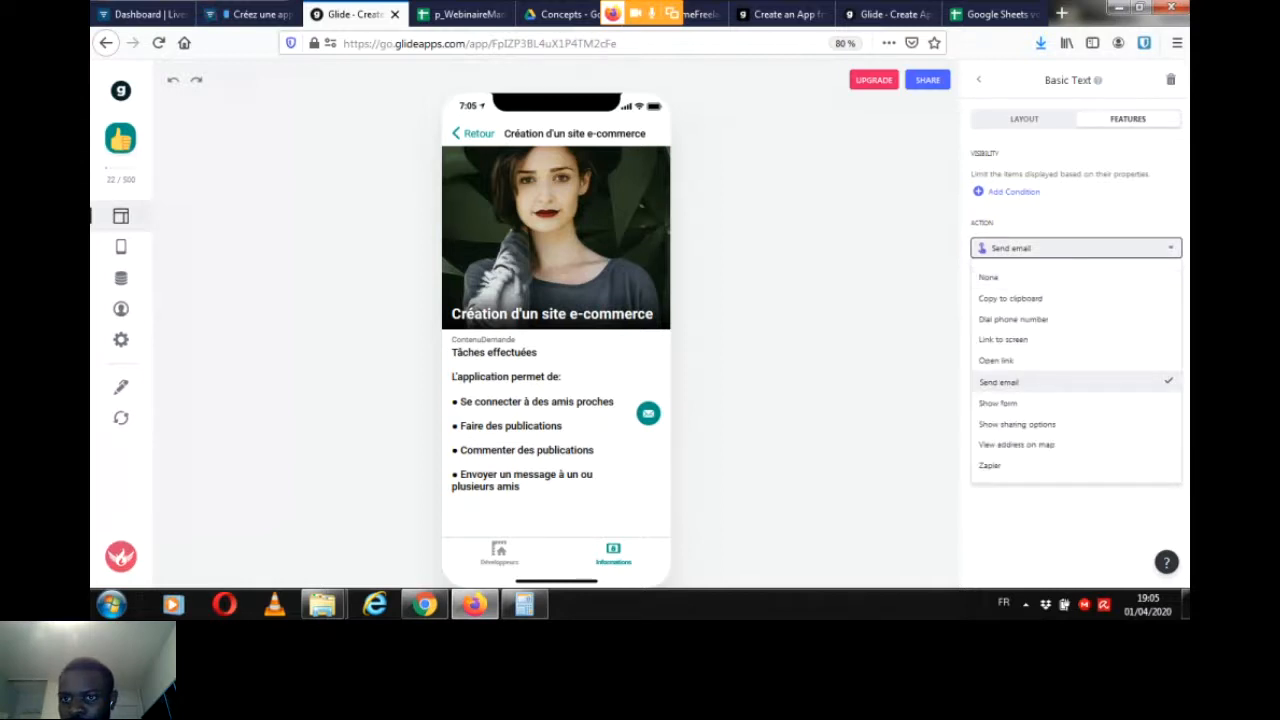
click(988, 277)
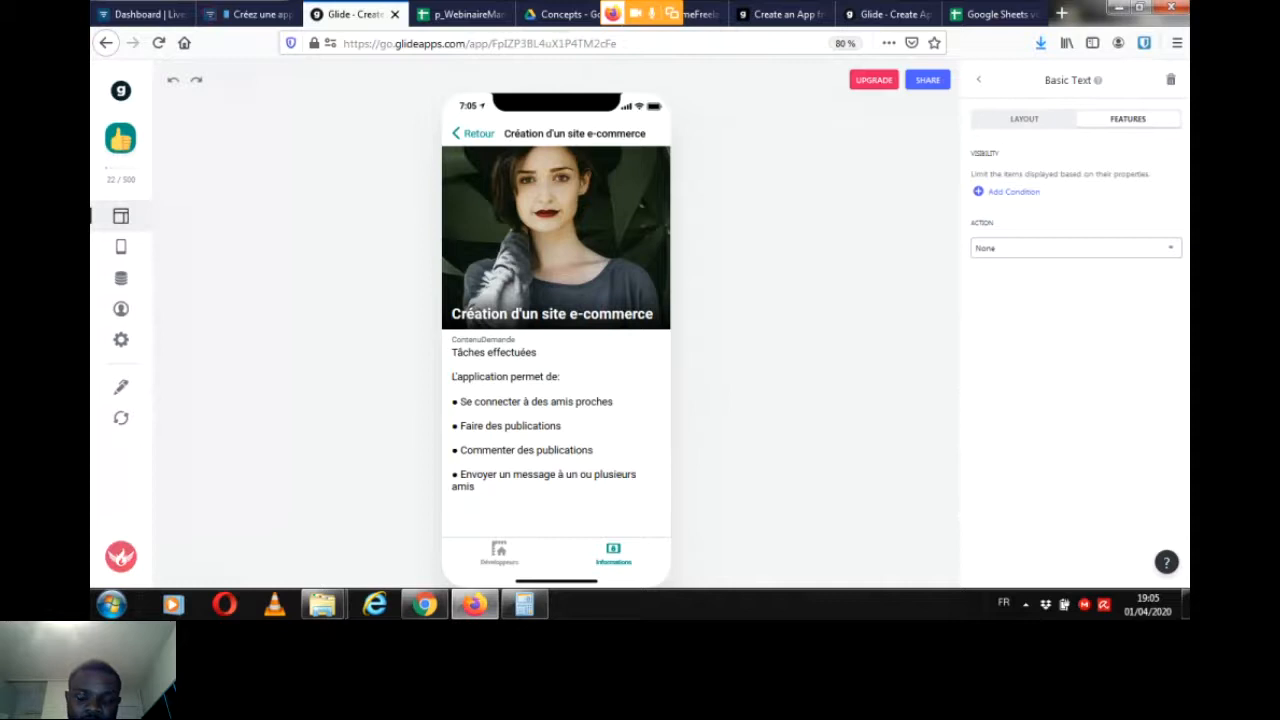
Step: Review the details screen of the carpooling application request and its component list, and return to Mes demandes
click(474, 134)
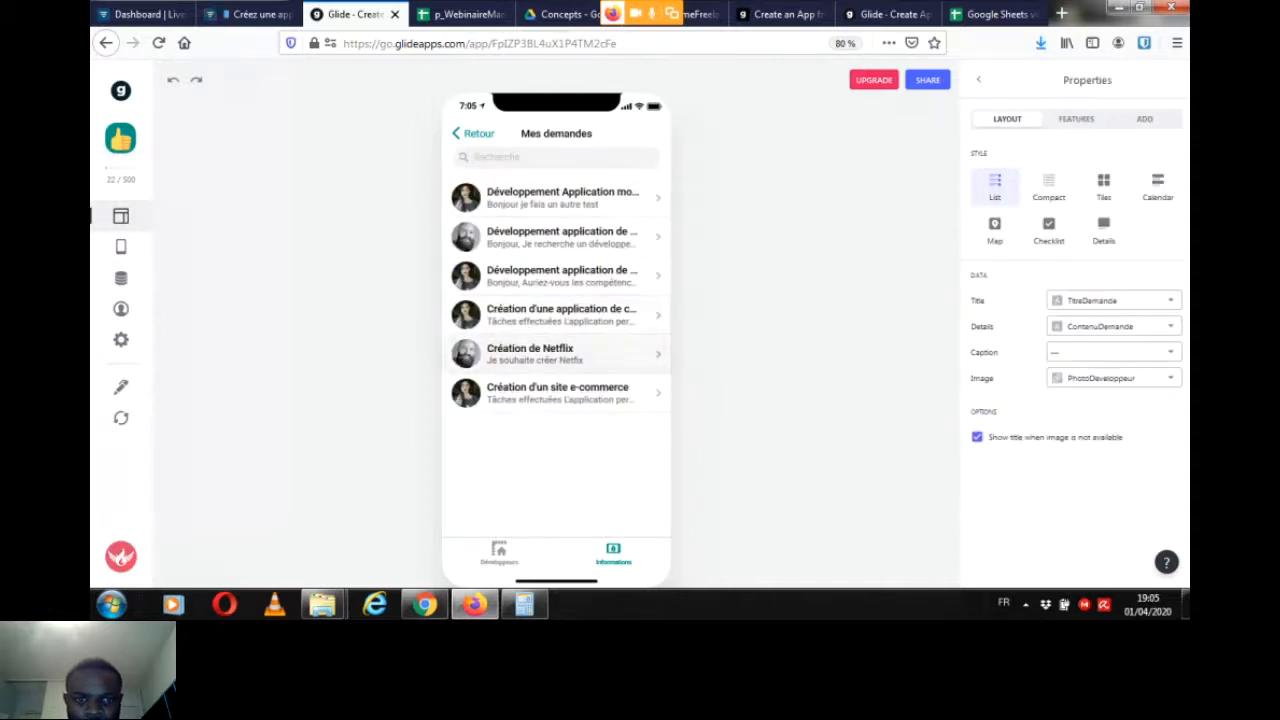
click(560, 314)
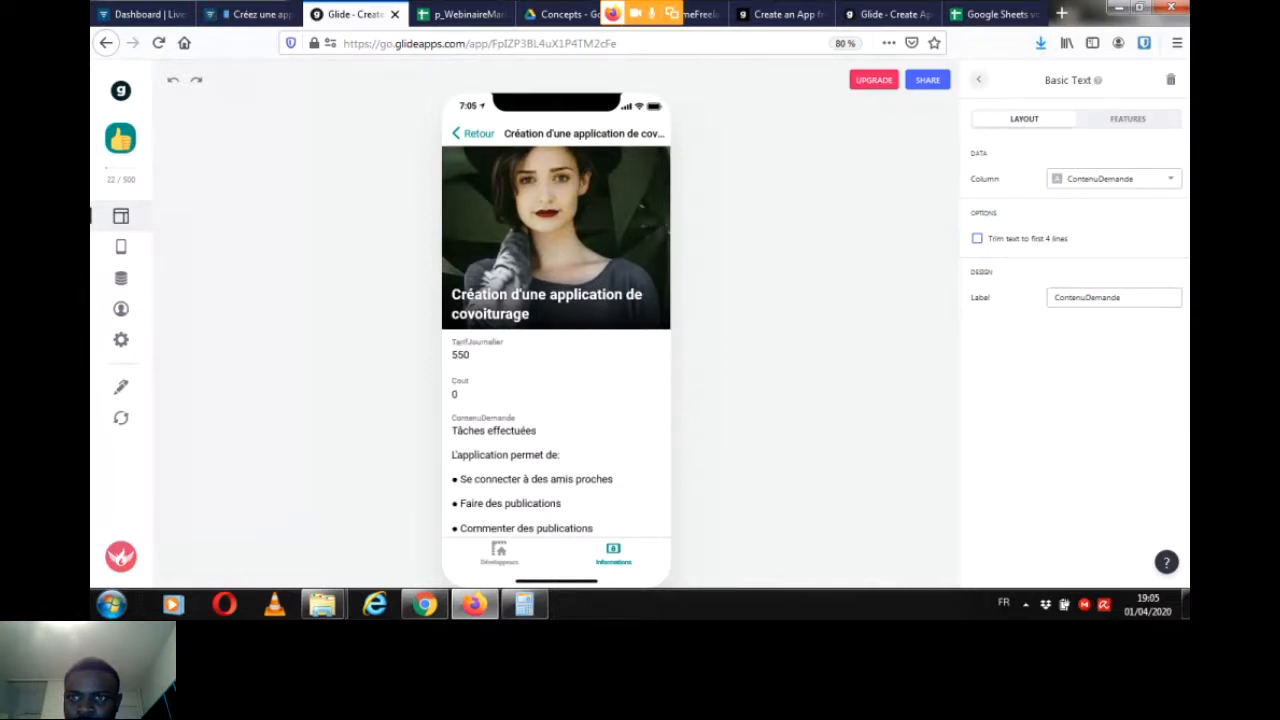
click(979, 80)
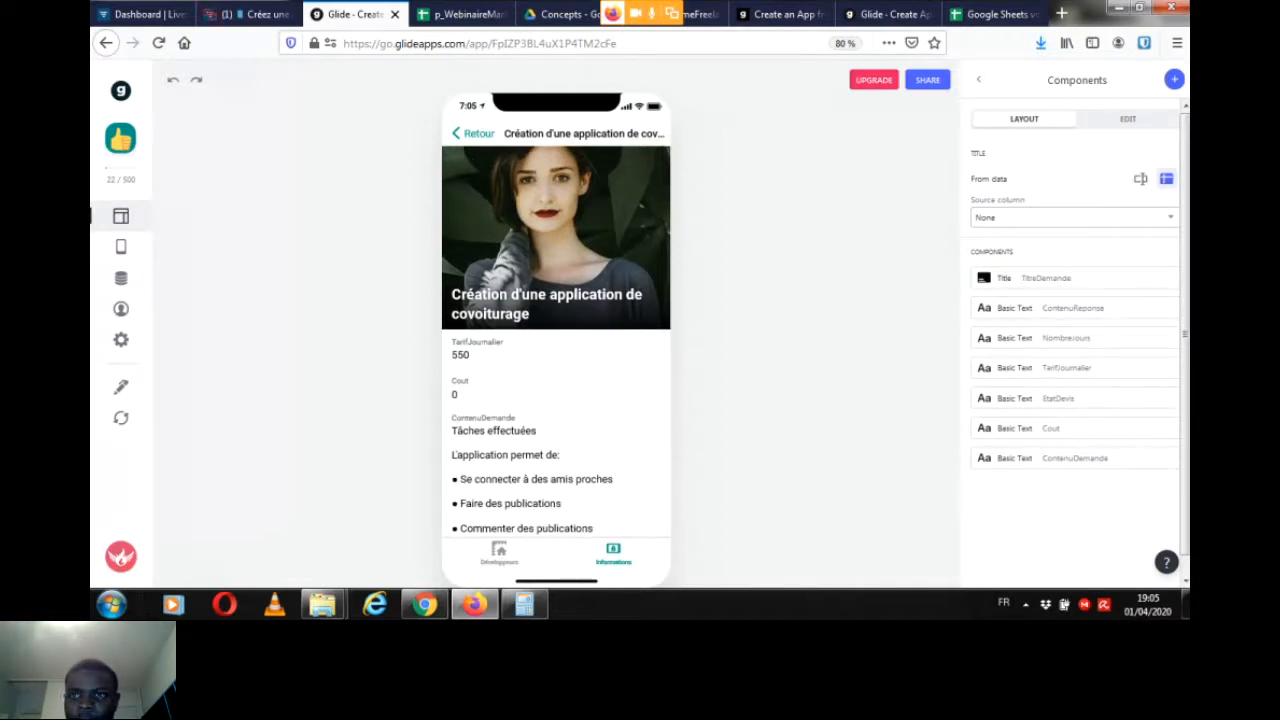
click(473, 133)
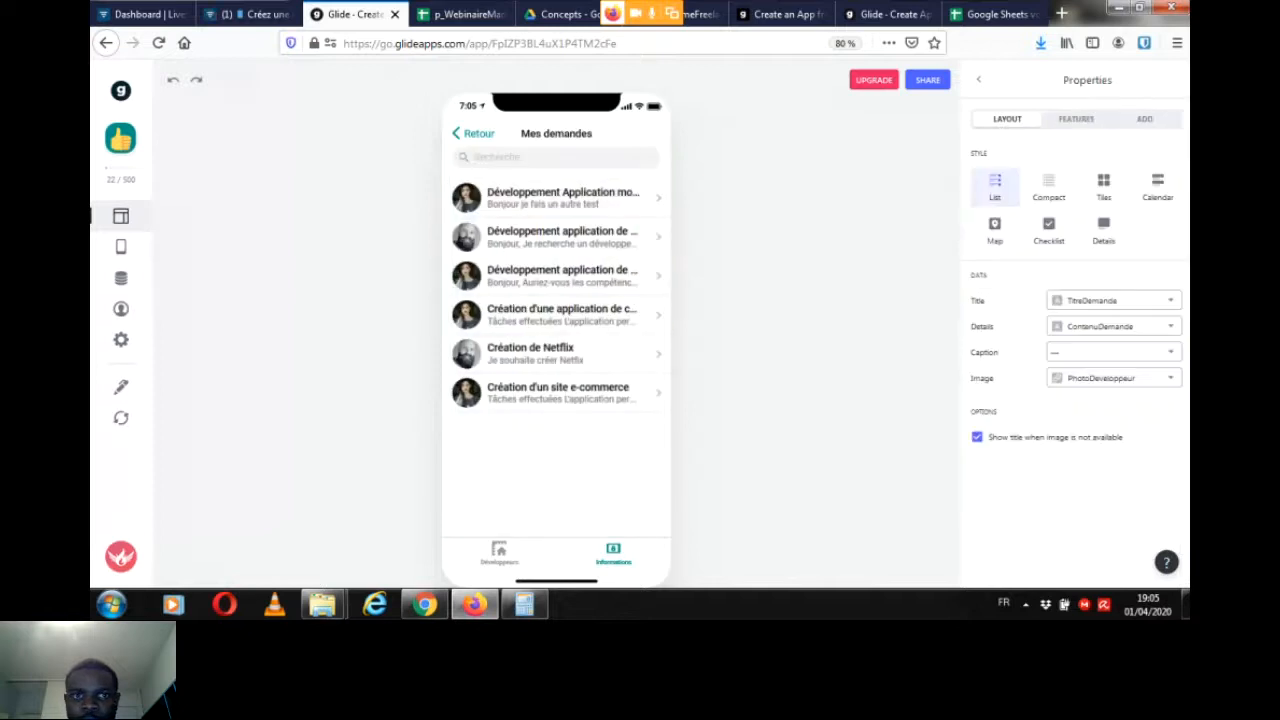
Step: Check the Livestorm chat, return to Glide and test the Mes demandes search bar with "Créa" and "souhai", clearing it after each search
click(253, 14)
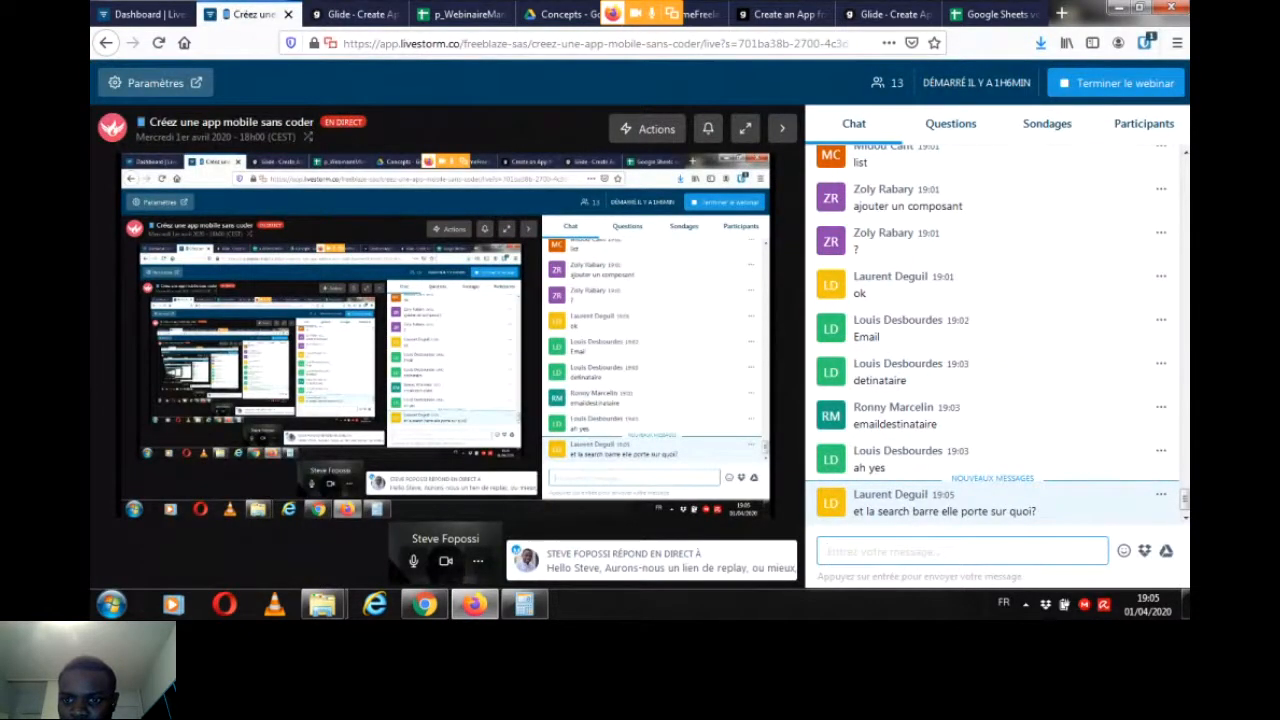
click(350, 14)
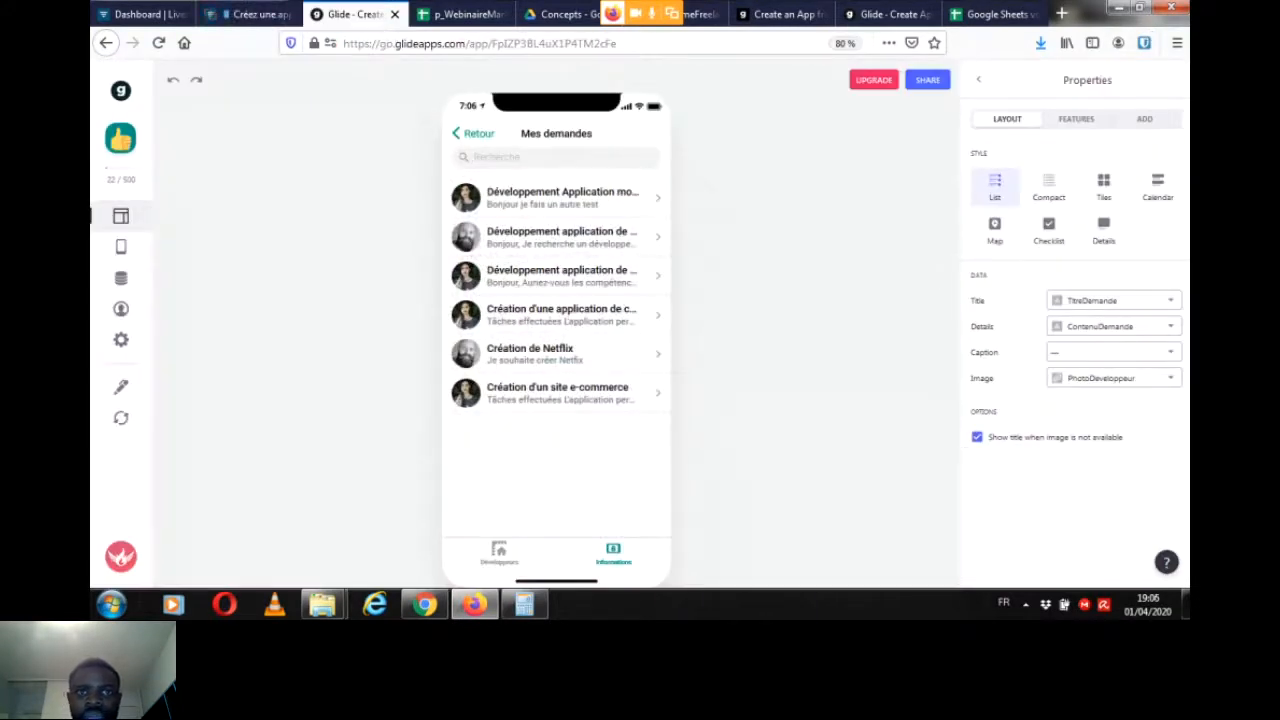
text(Créa)
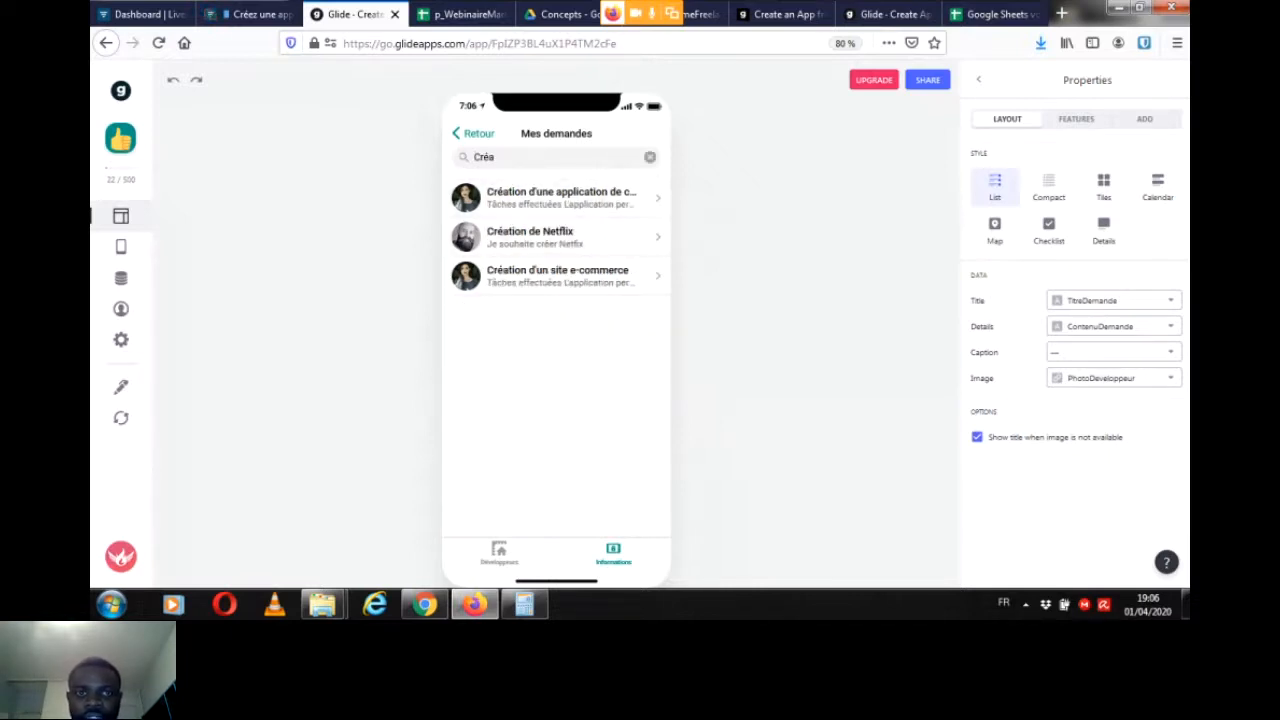
key(BackSpace)
key(BackSpace)
key(BackSpace)
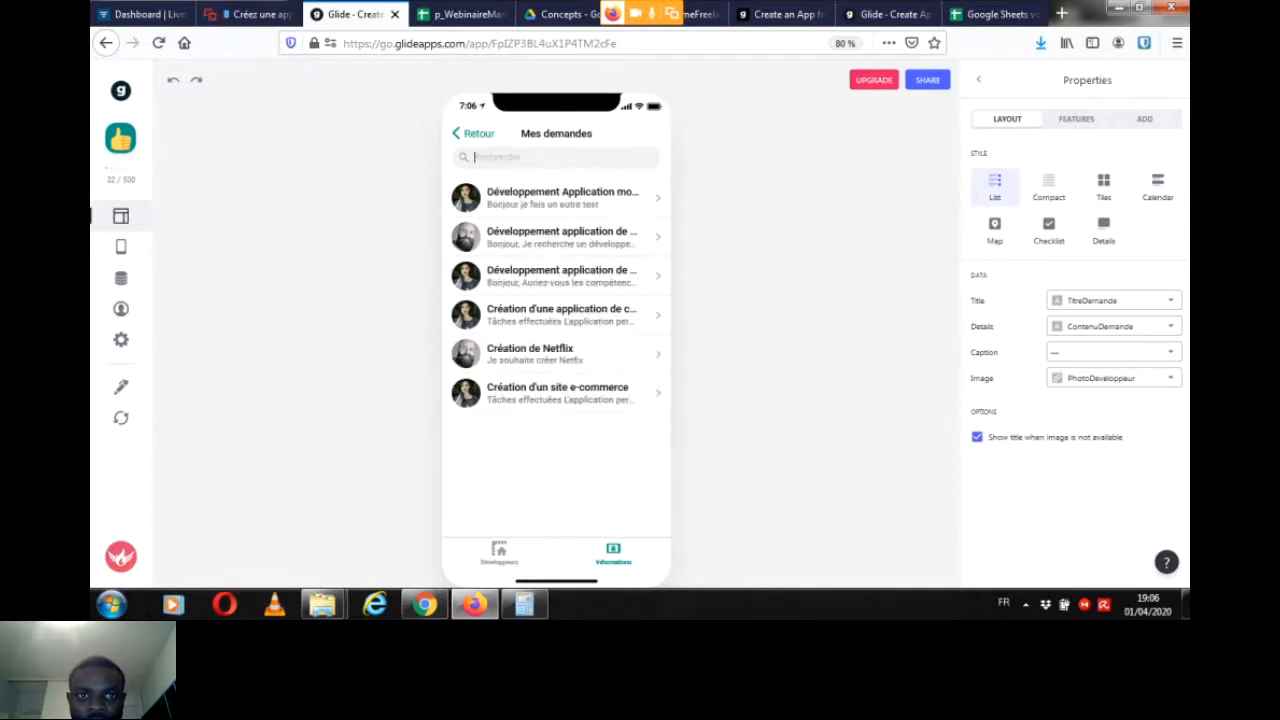
text(souhai)
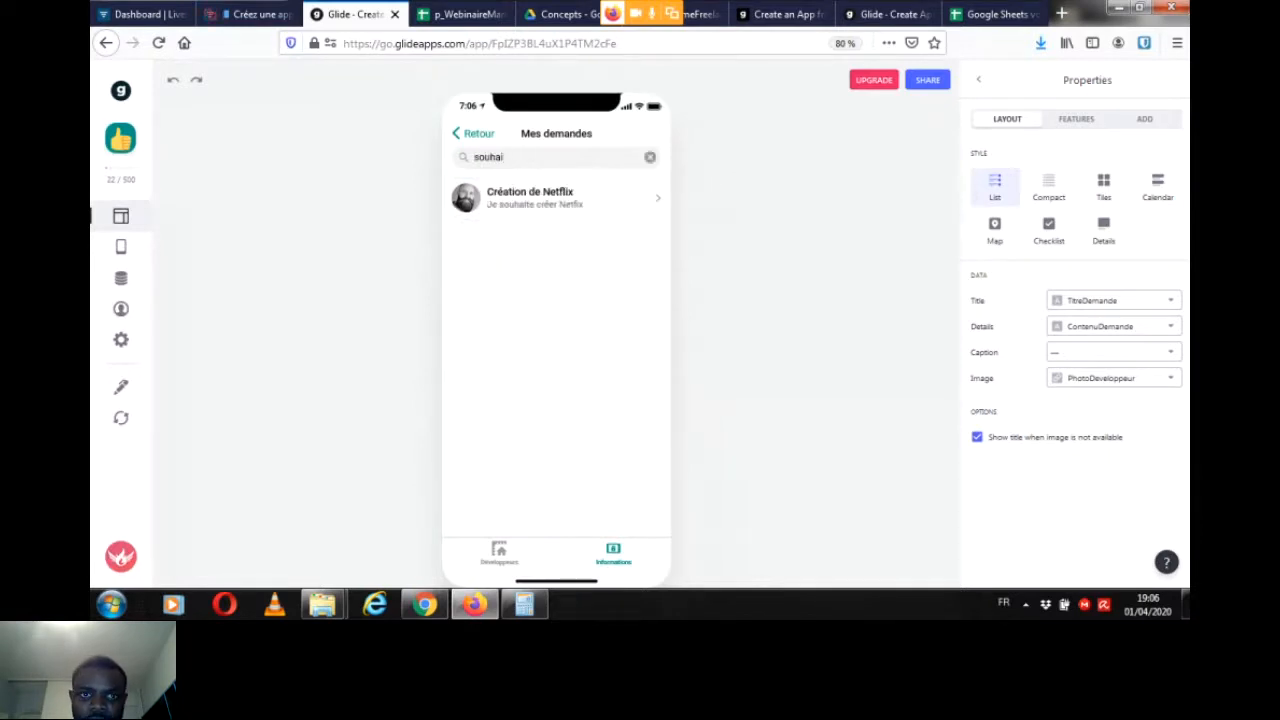
key(BackSpace)
key(BackSpace)
key(BackSpace)
key(BackSpace)
key(BackSpace)
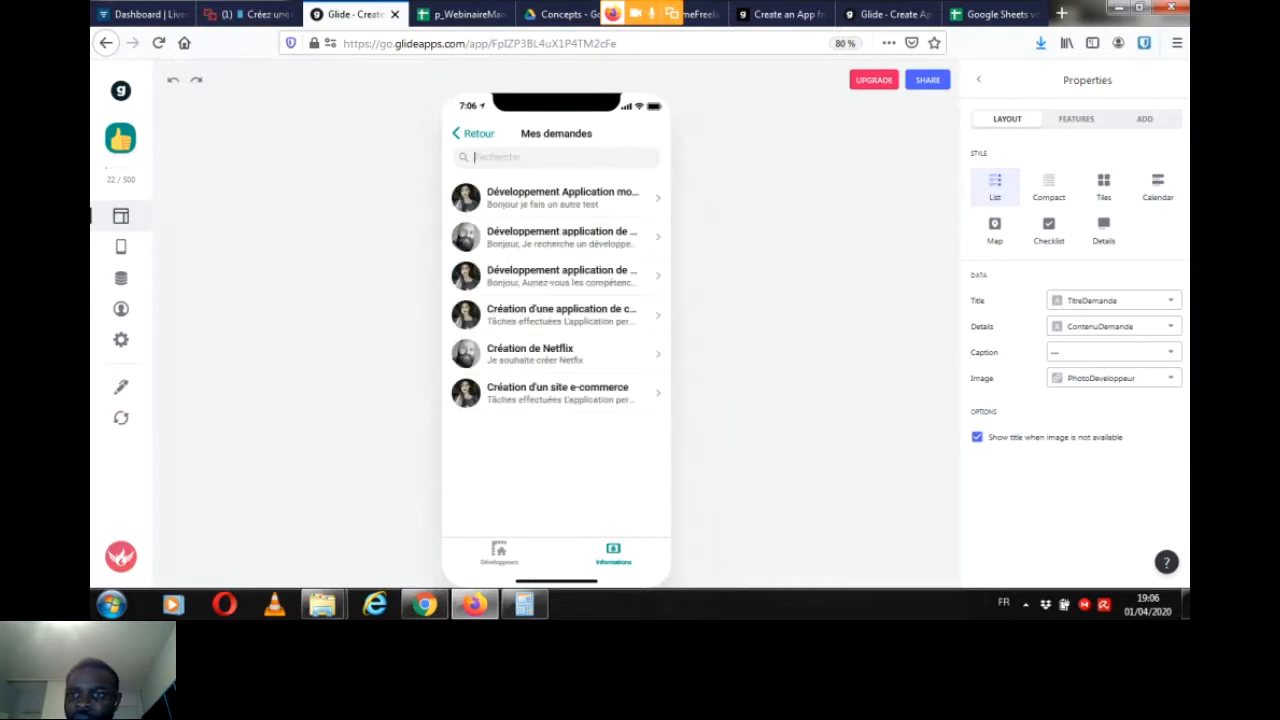
Step: Examine the search, filter and sort features of the Mes demandes list, including the columns available for the in-app filter
click(1076, 119)
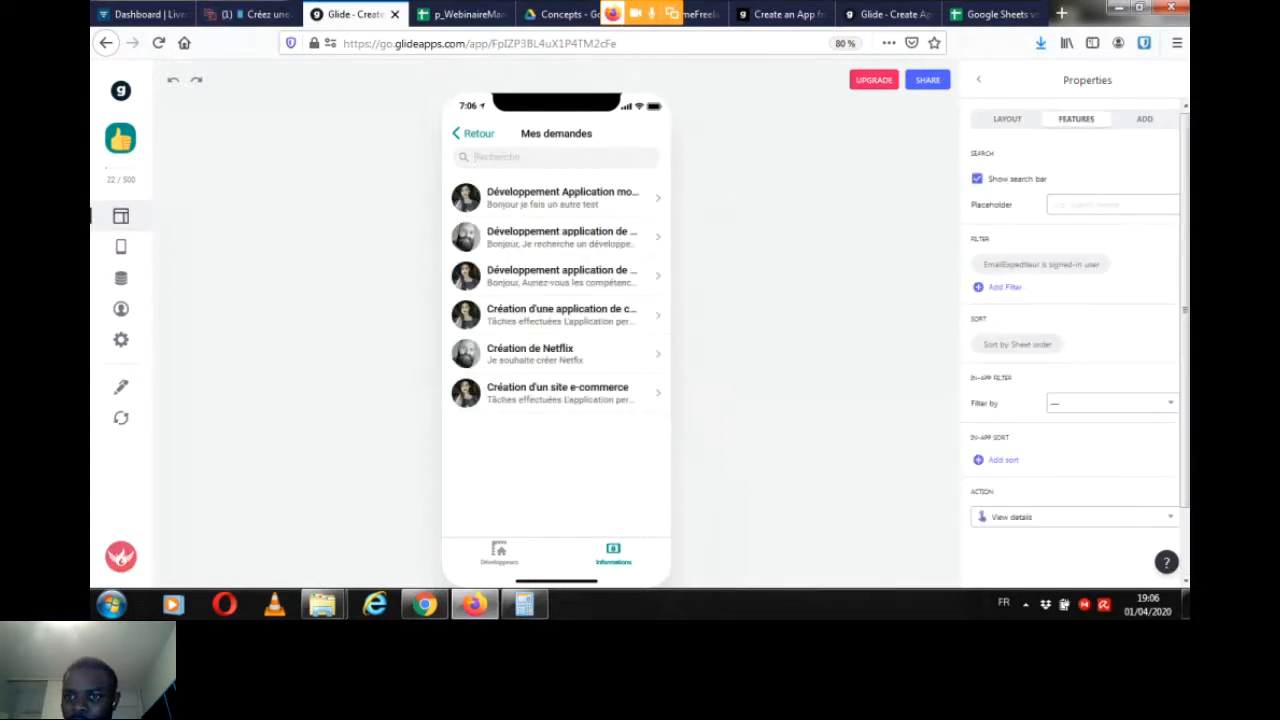
scroll(1075, 310, down, 1)
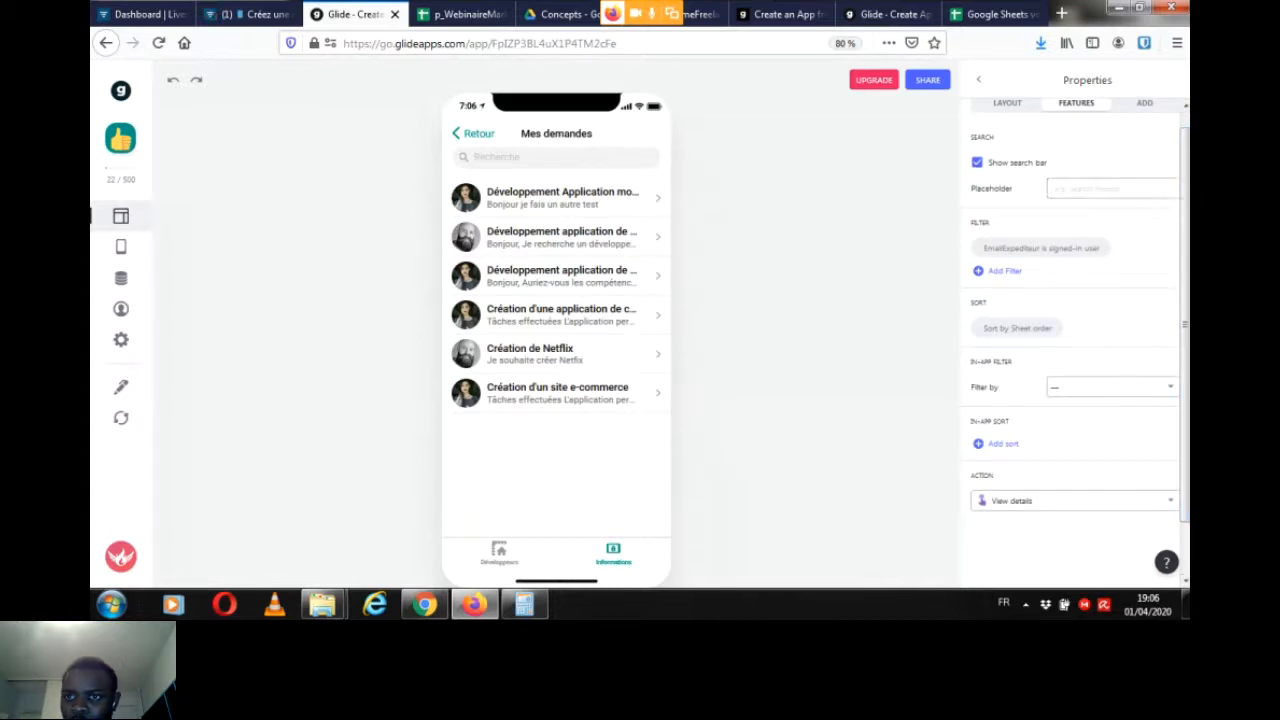
scroll(1110, 336, down, 2)
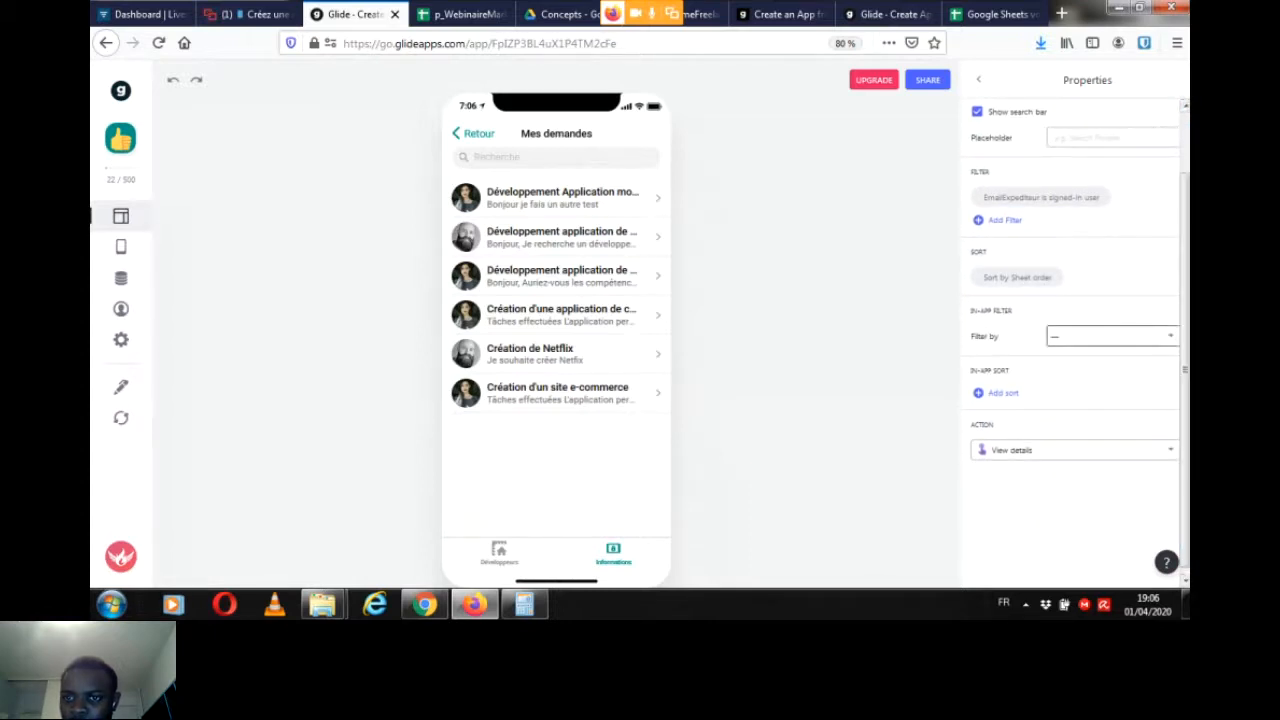
click(1110, 336)
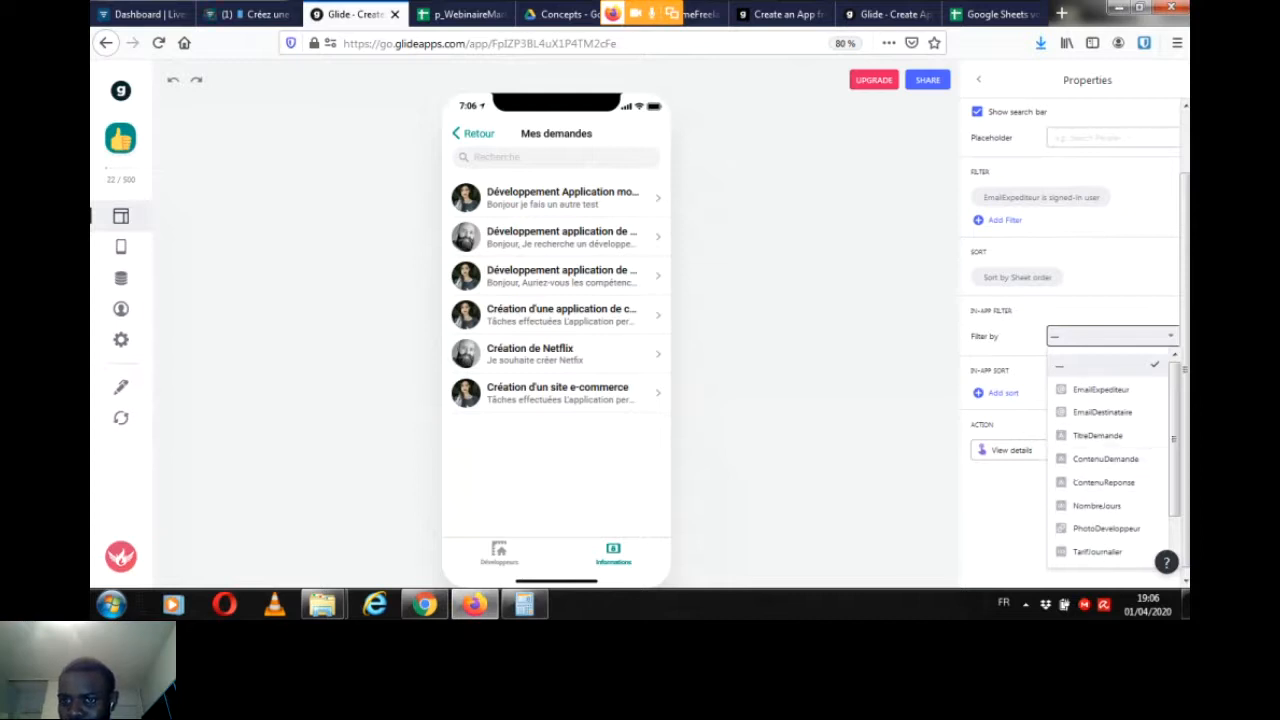
click(1110, 336)
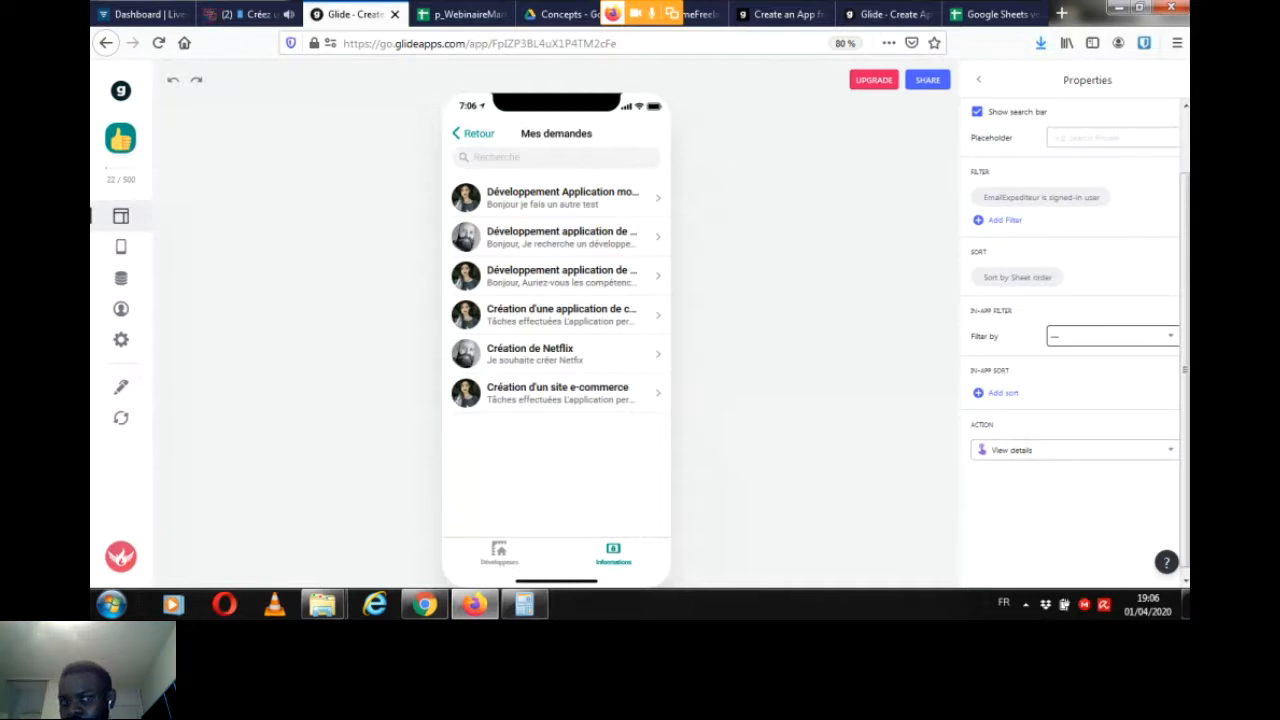
Step: Check the new messages in the Livestorm chat, and switch back to Glide to reopen the Informations profile screen
click(250, 14)
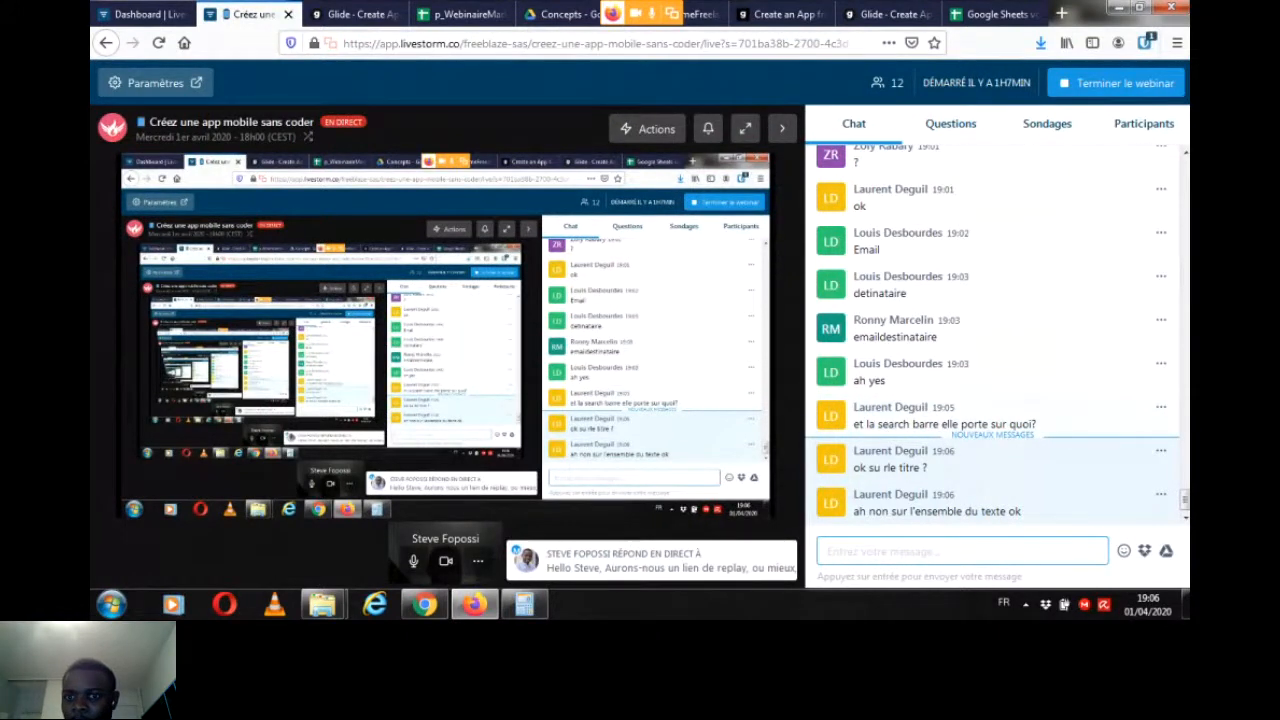
click(355, 14)
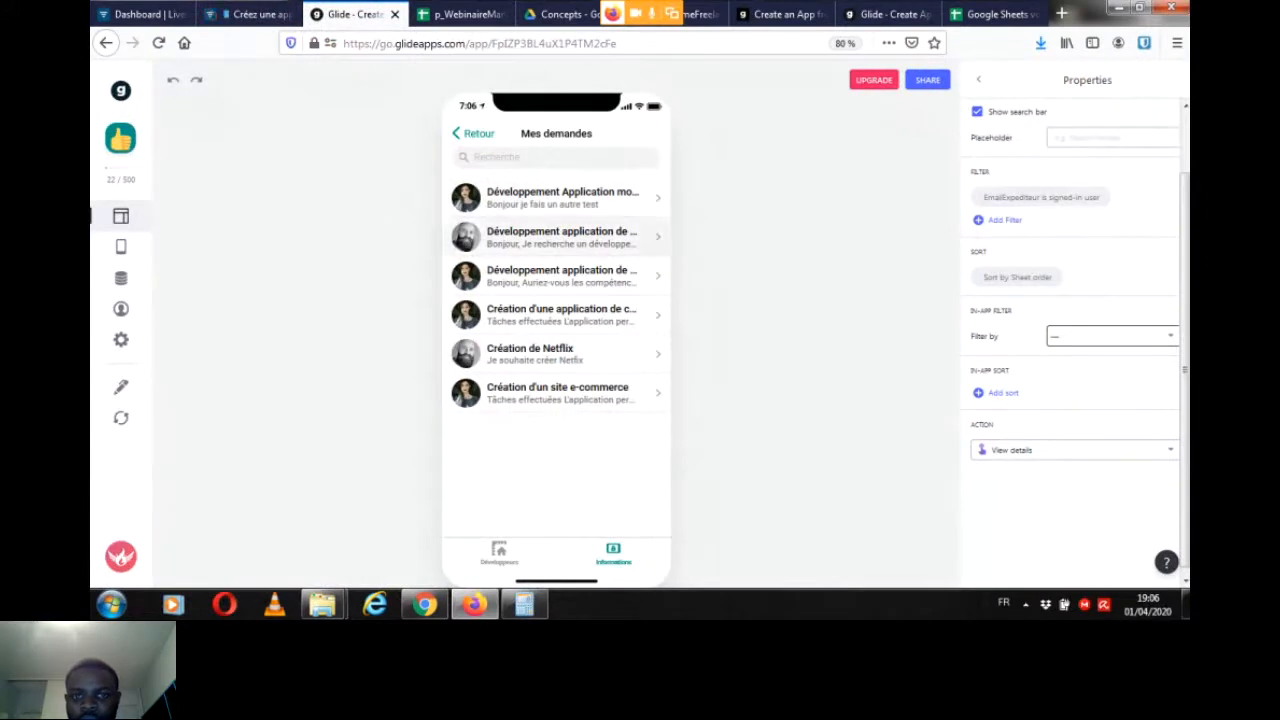
drag(1185, 370, 1185, 308)
click(978, 79)
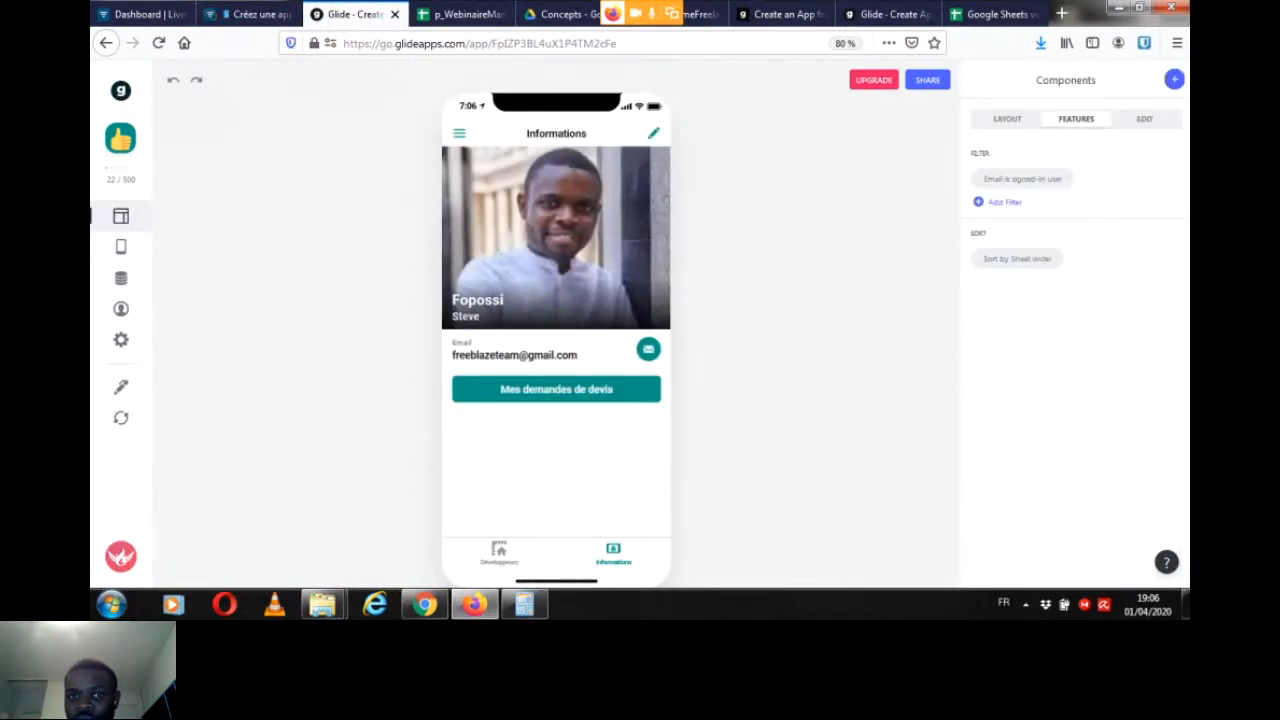
Step: Review the Mes demandes list opened from the profile and the details of the Création de Netflix request, and return to the list
click(499, 553)
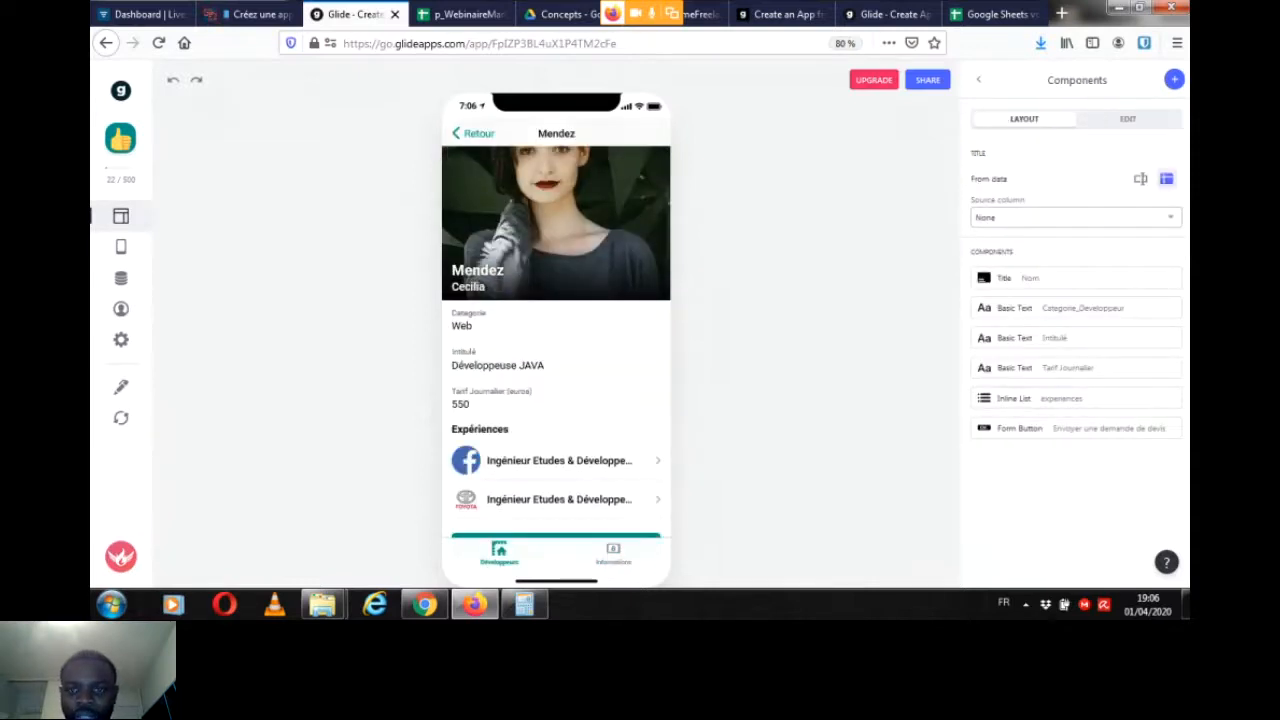
click(613, 553)
click(556, 388)
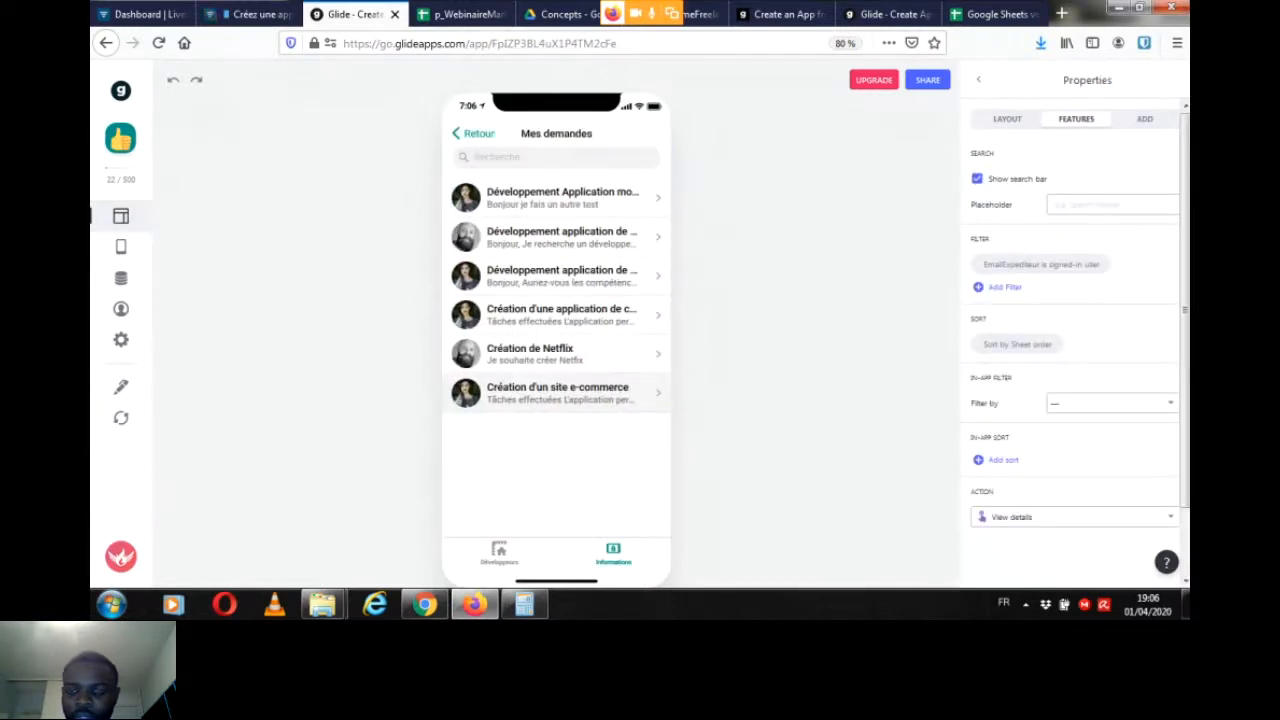
click(556, 353)
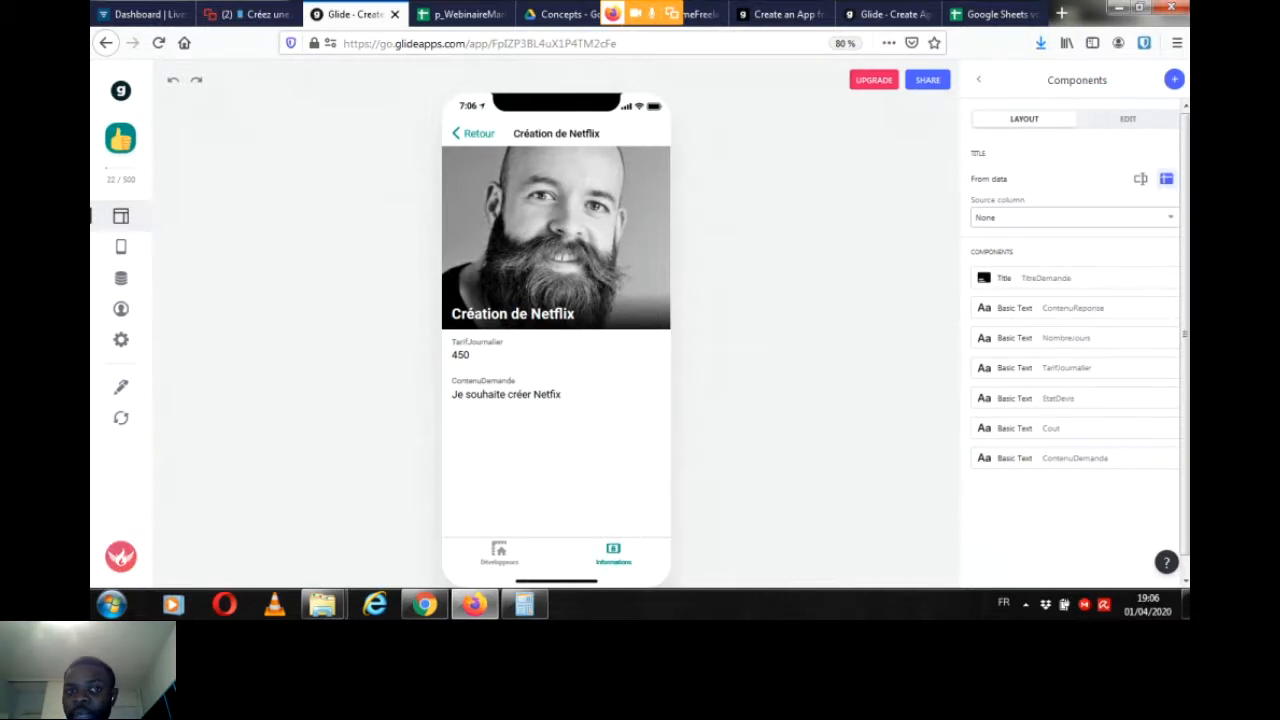
click(473, 133)
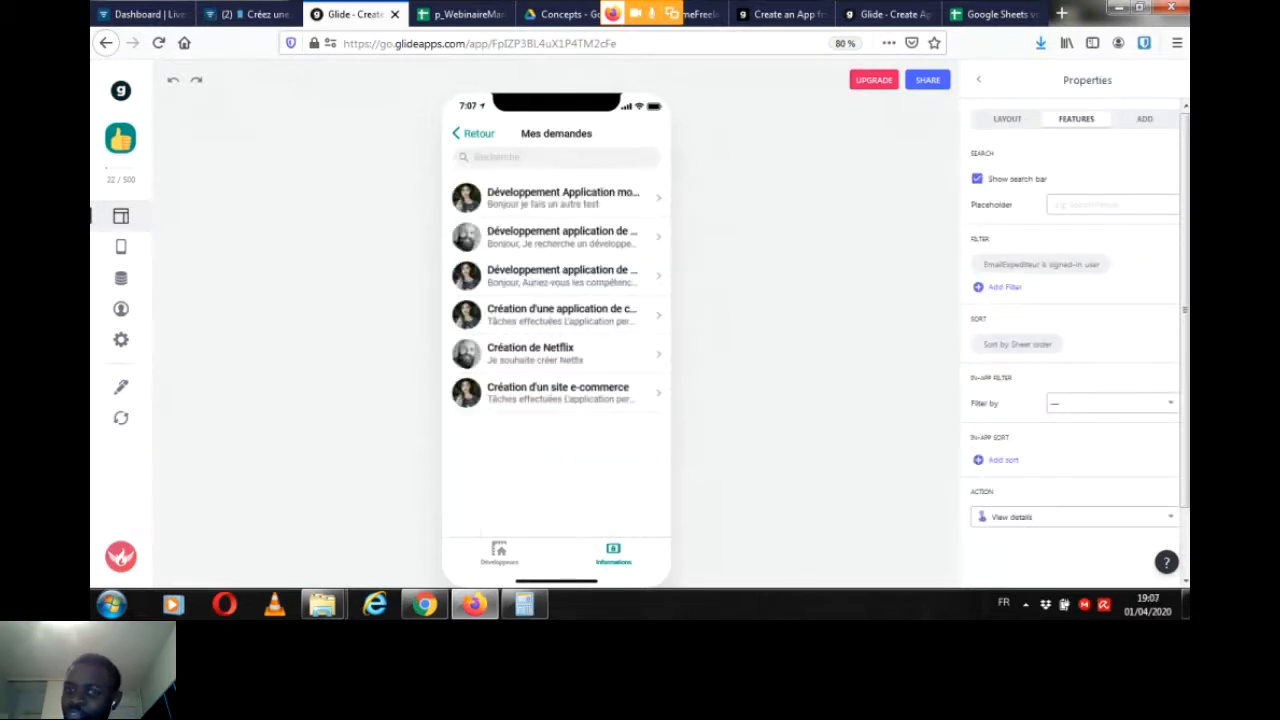
Step: Check the new messages in the Livestorm chat, switch back to Glide and return from Mes demandes to the Informations profile screen
click(250, 14)
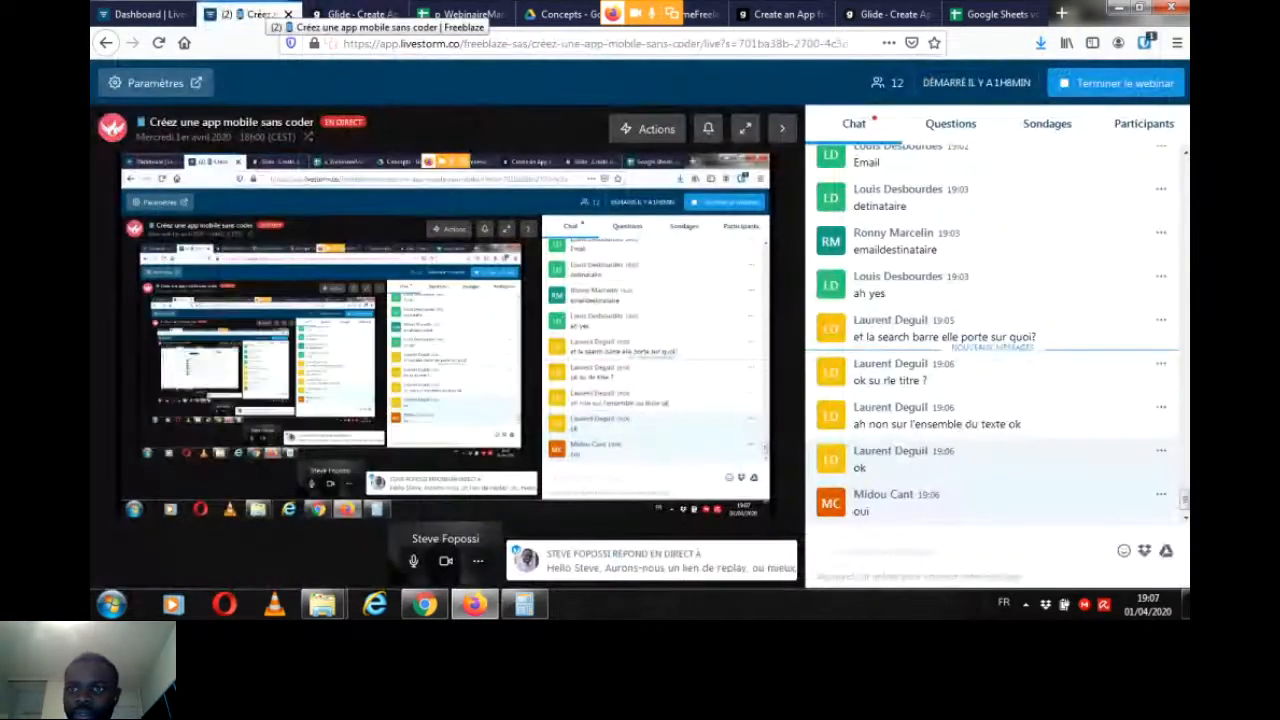
click(355, 14)
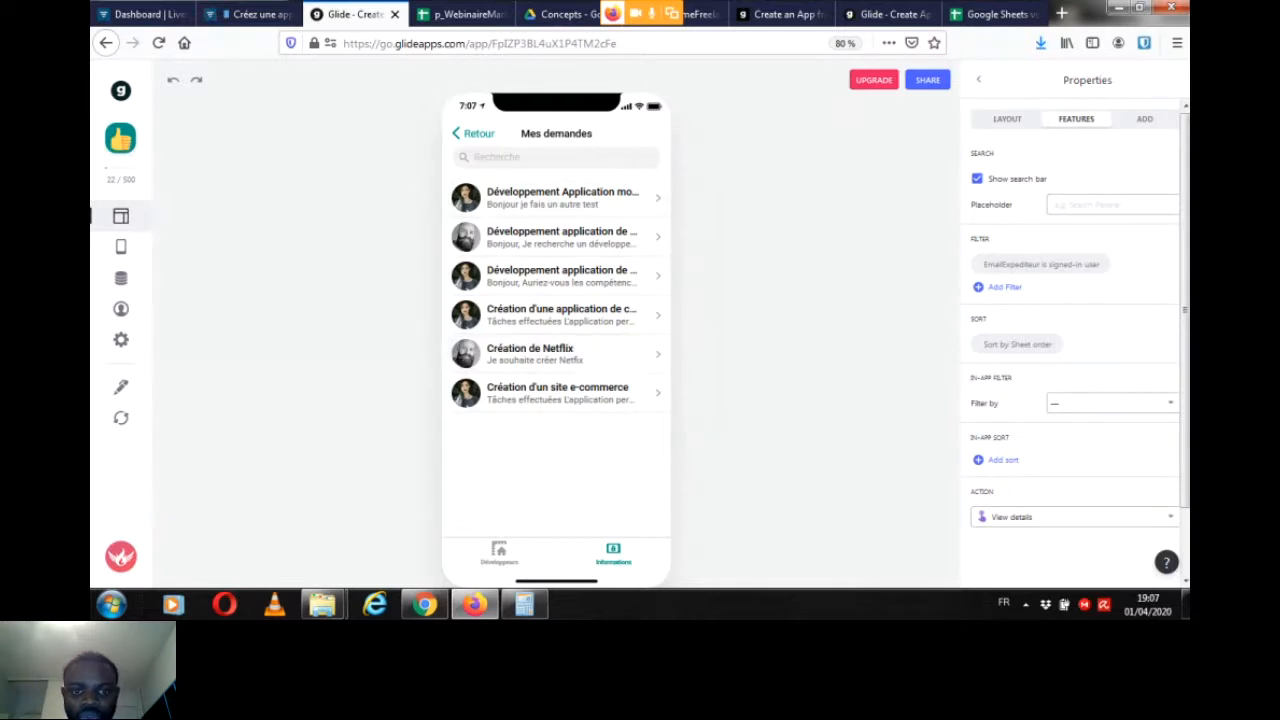
click(499, 553)
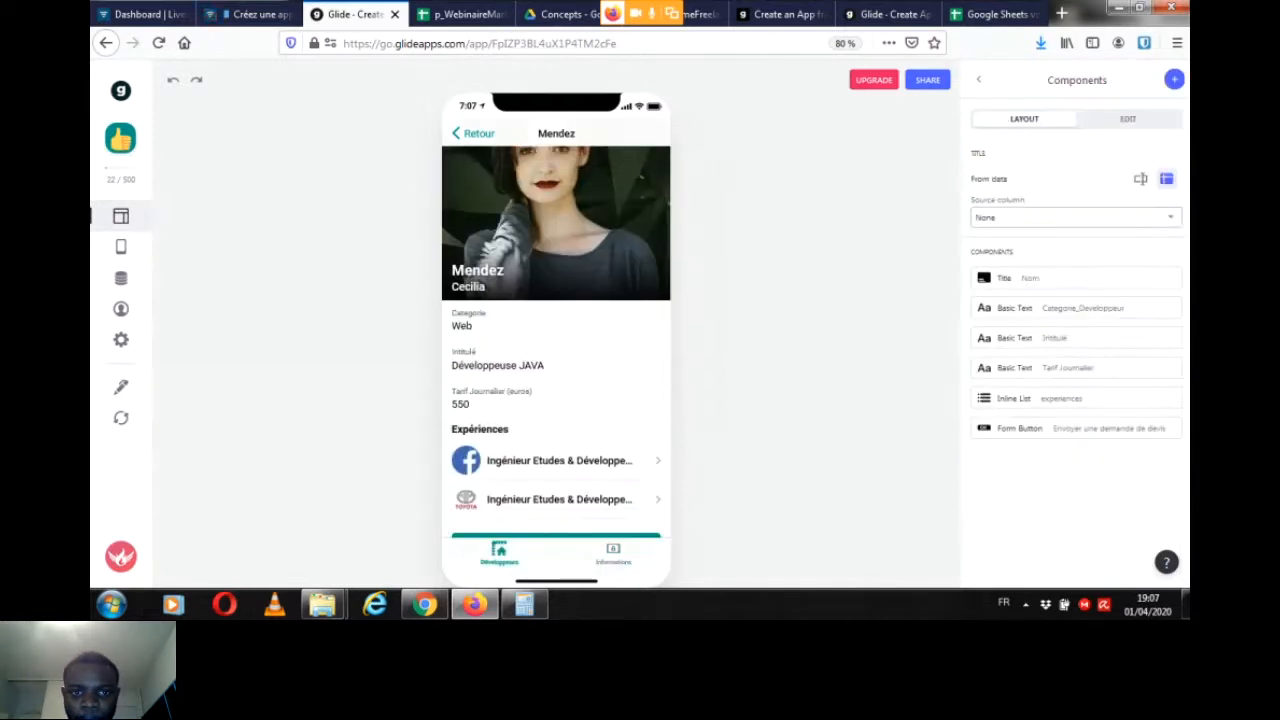
click(613, 553)
click(473, 133)
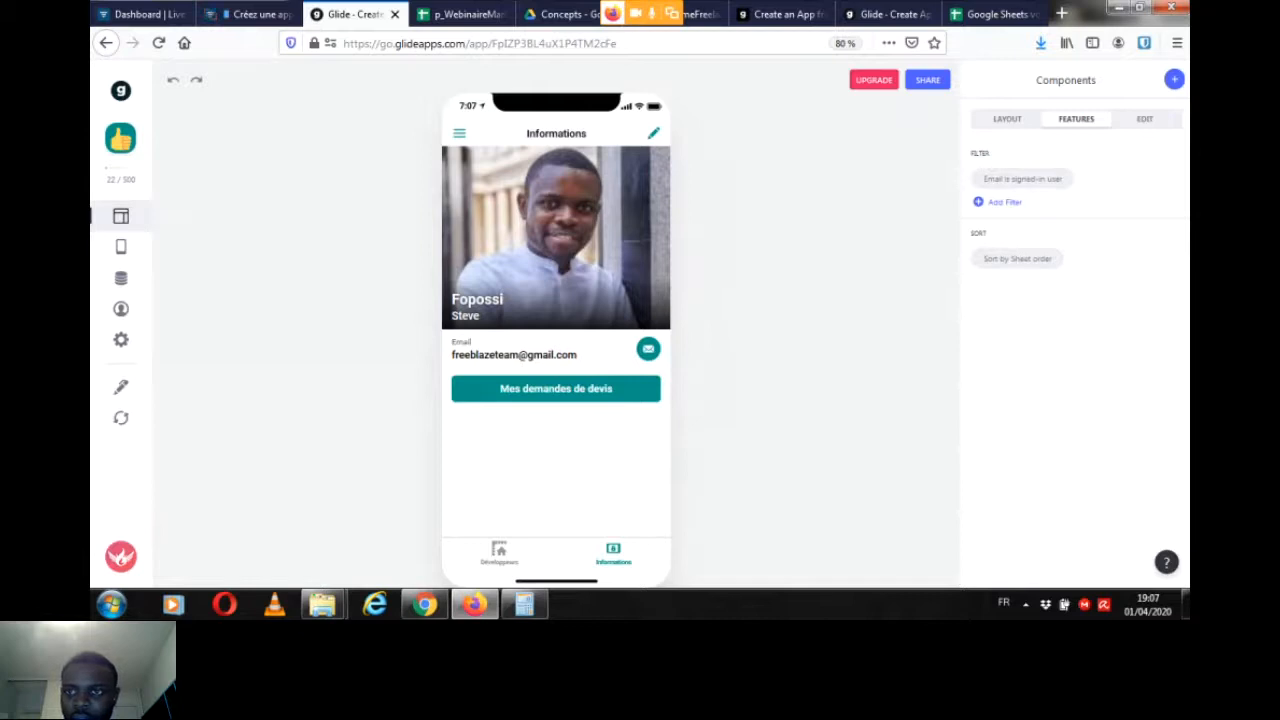
Step: Add a second Button component to the Informations profile screen
click(1007, 119)
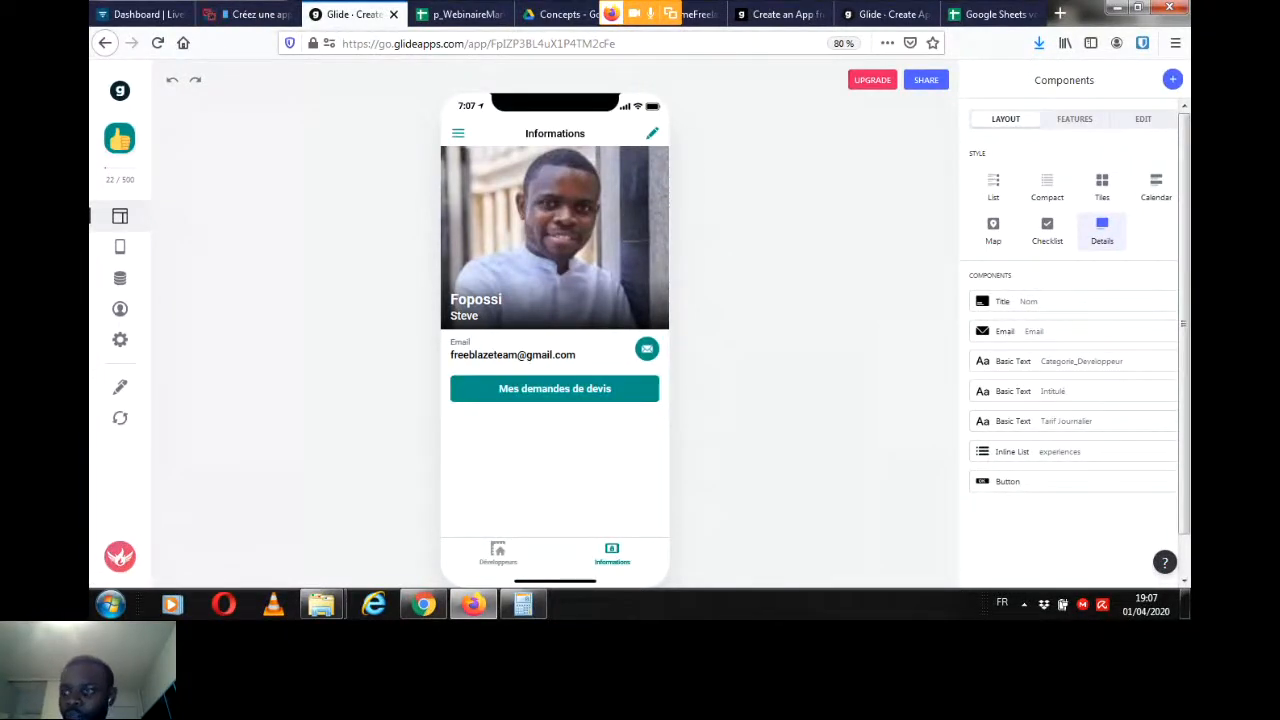
click(1173, 80)
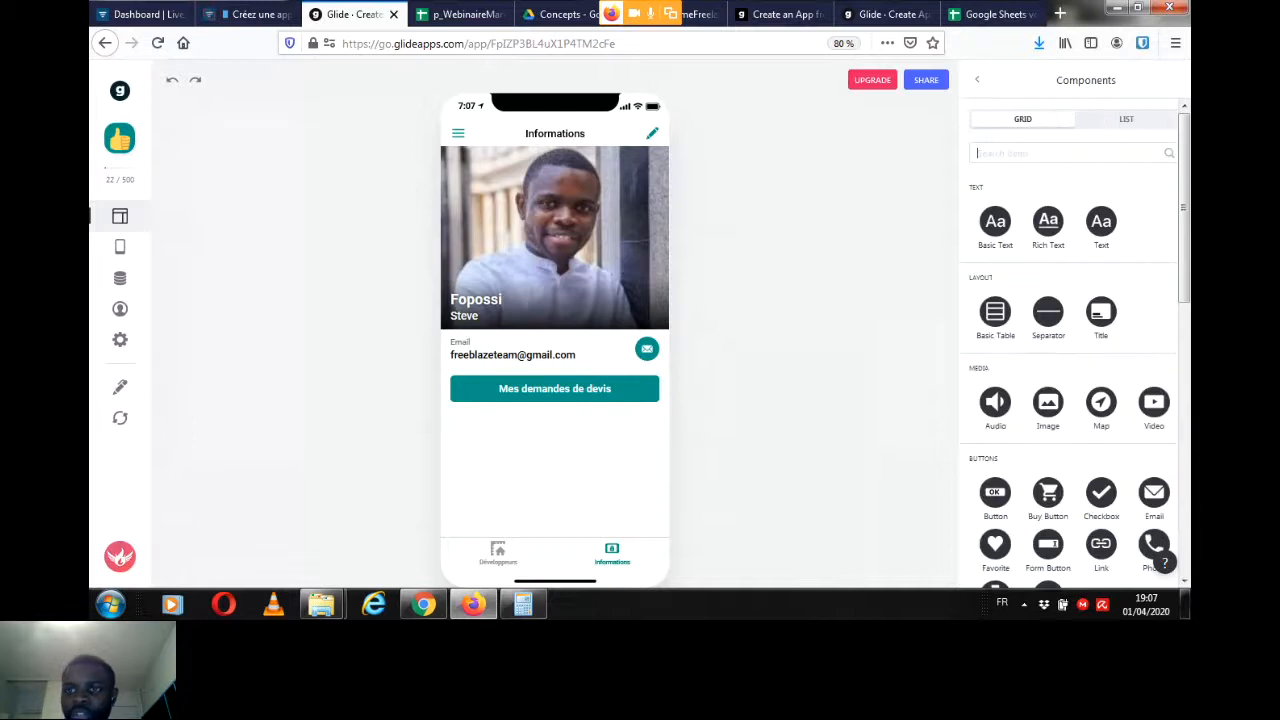
scroll(1101, 311, down, 2)
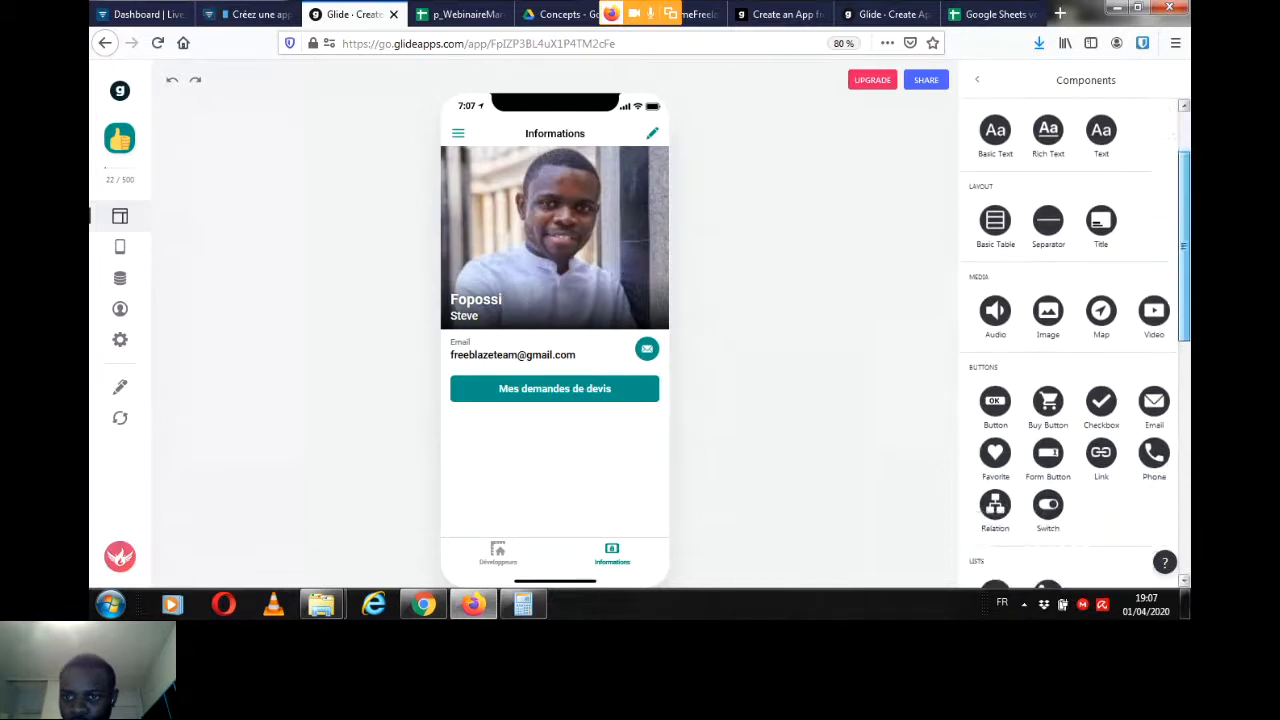
click(995, 401)
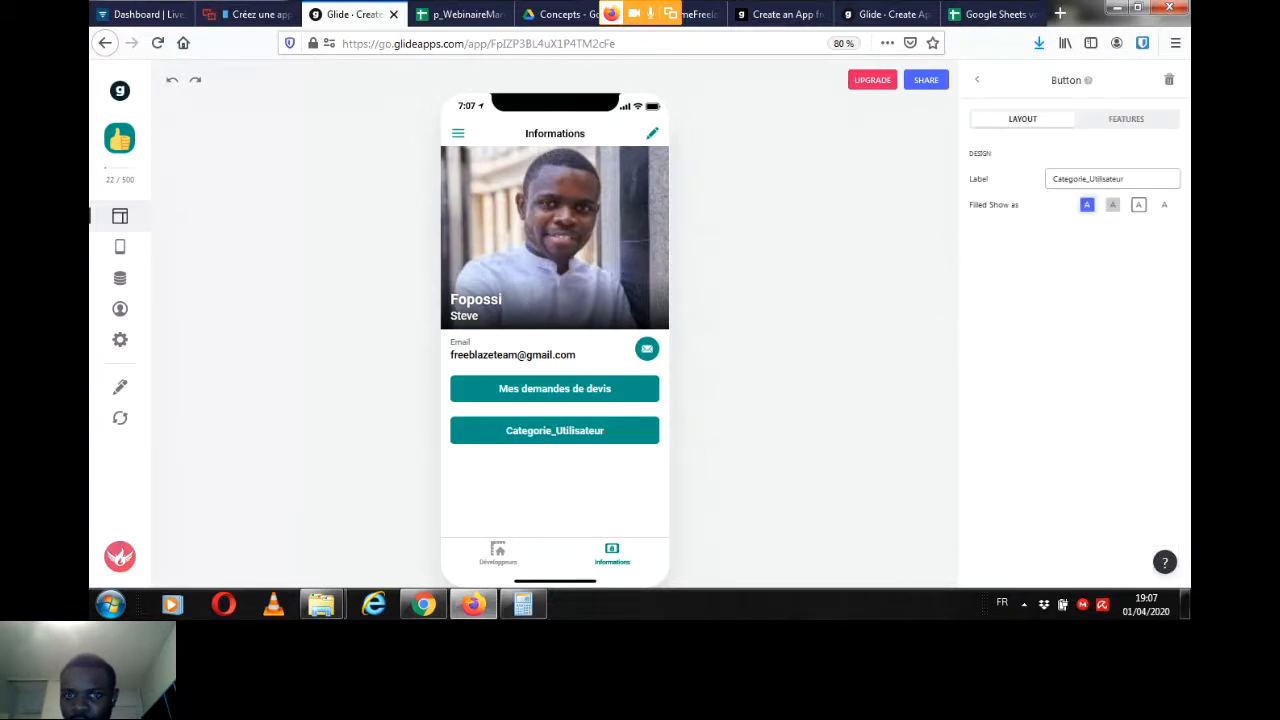
Step: Label the new button "Demandes de devis reçues", give it the bordered style, and return to the component list
key(ctrl+a)
text(Dema)
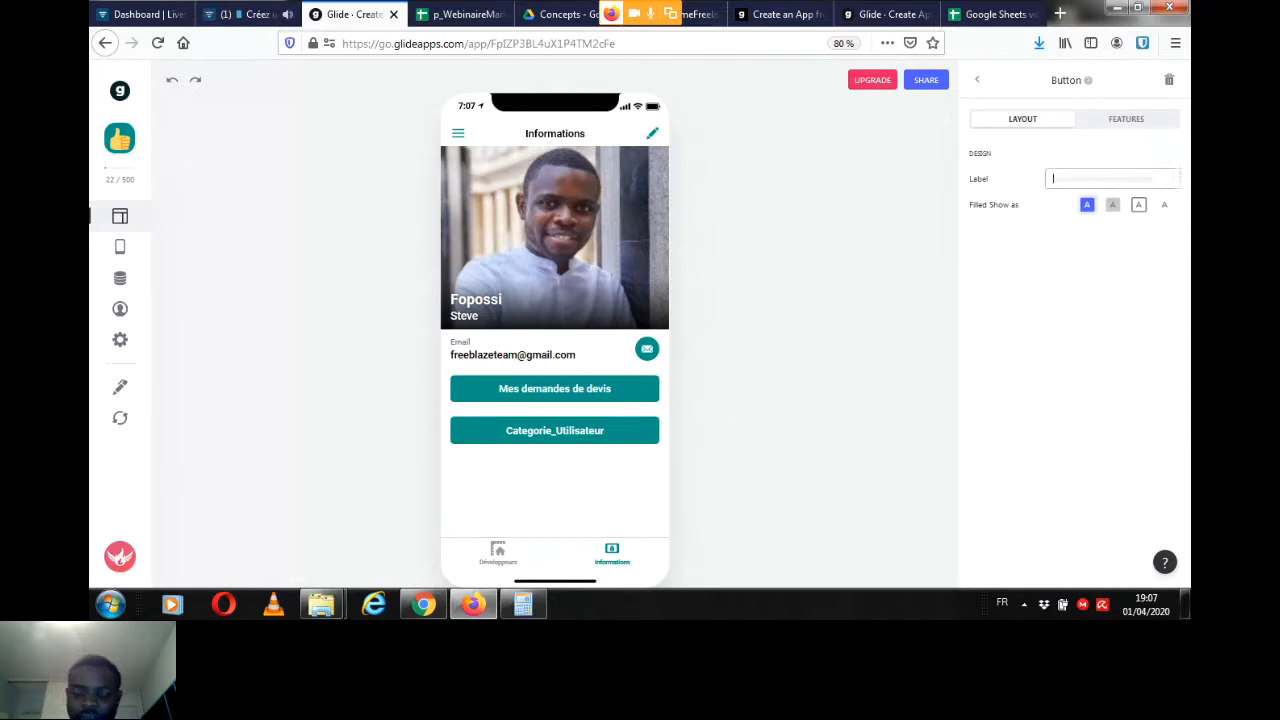
text(ndes de )
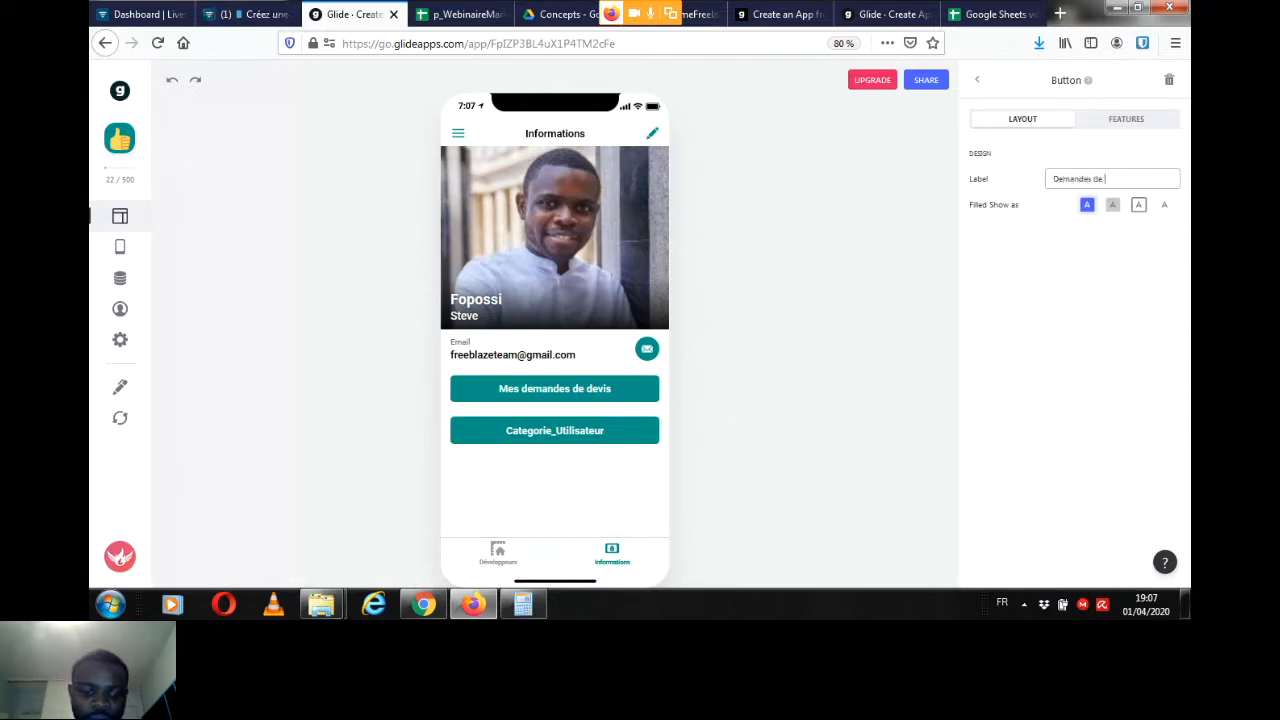
text(devis recus)
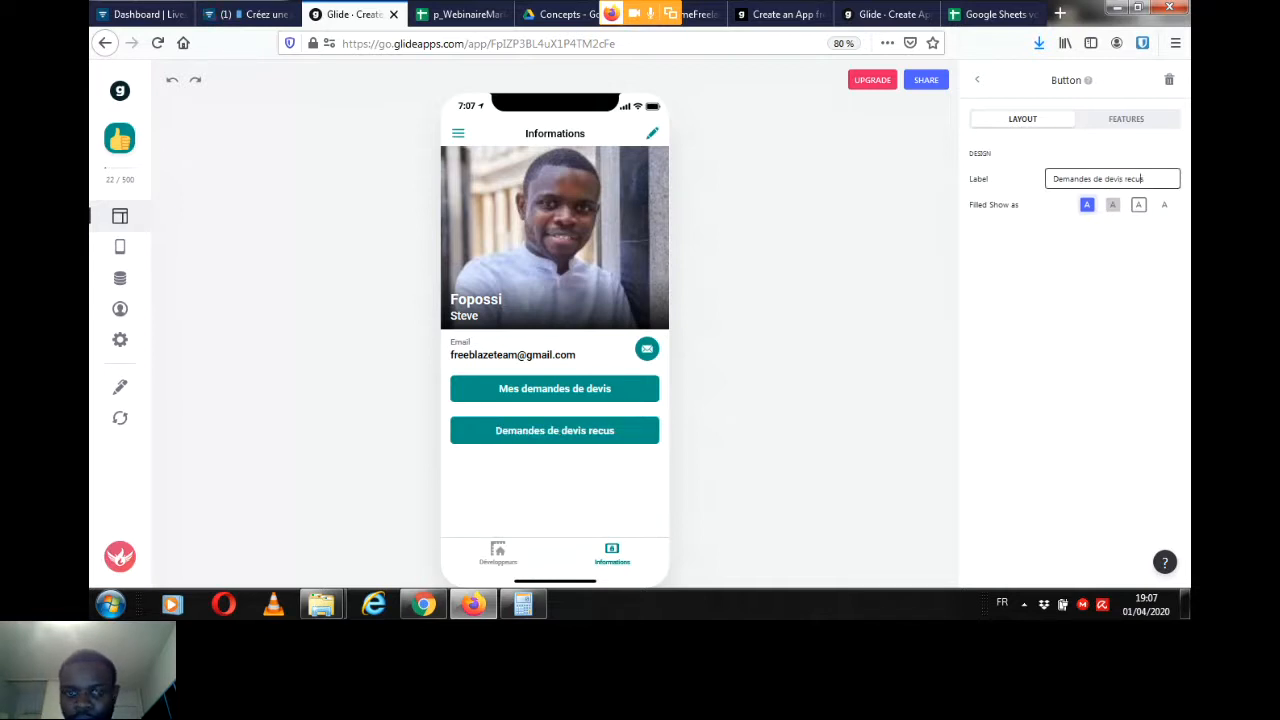
text(e)
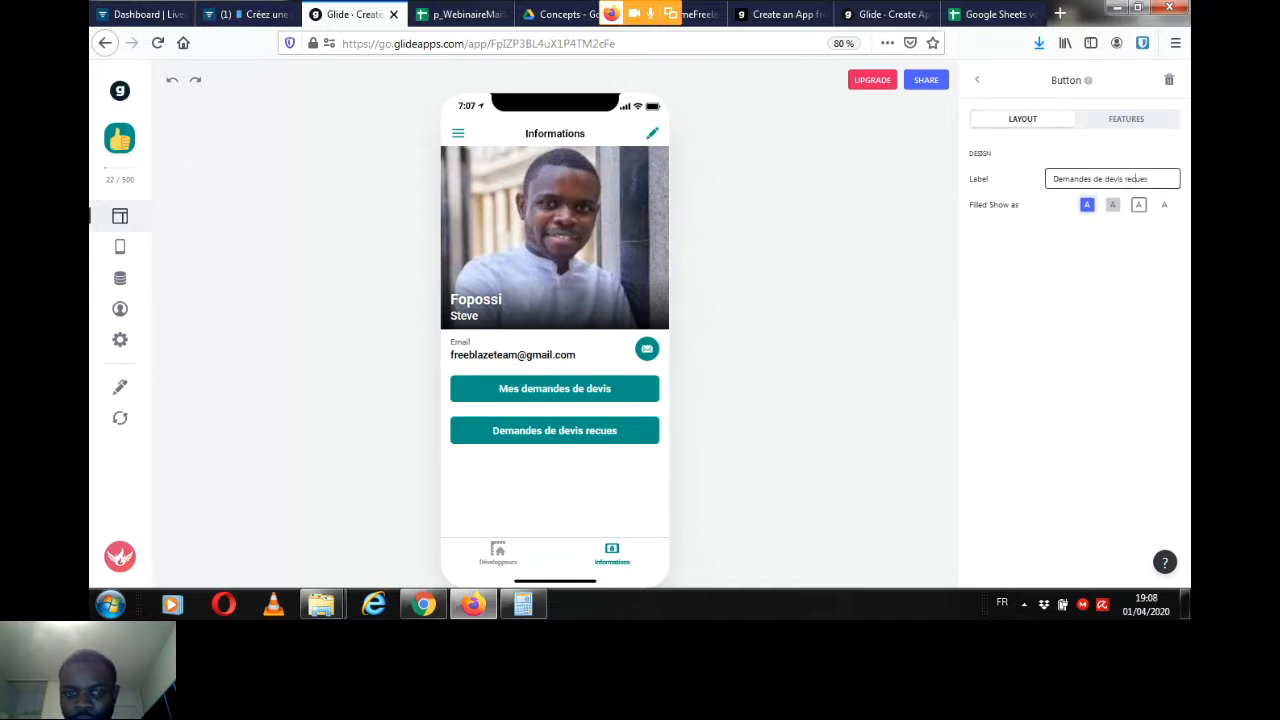
key(BackSpace)
key(BackSpace)
key(BackSpace)
key(BackSpace)
text(çues)
click(1138, 204)
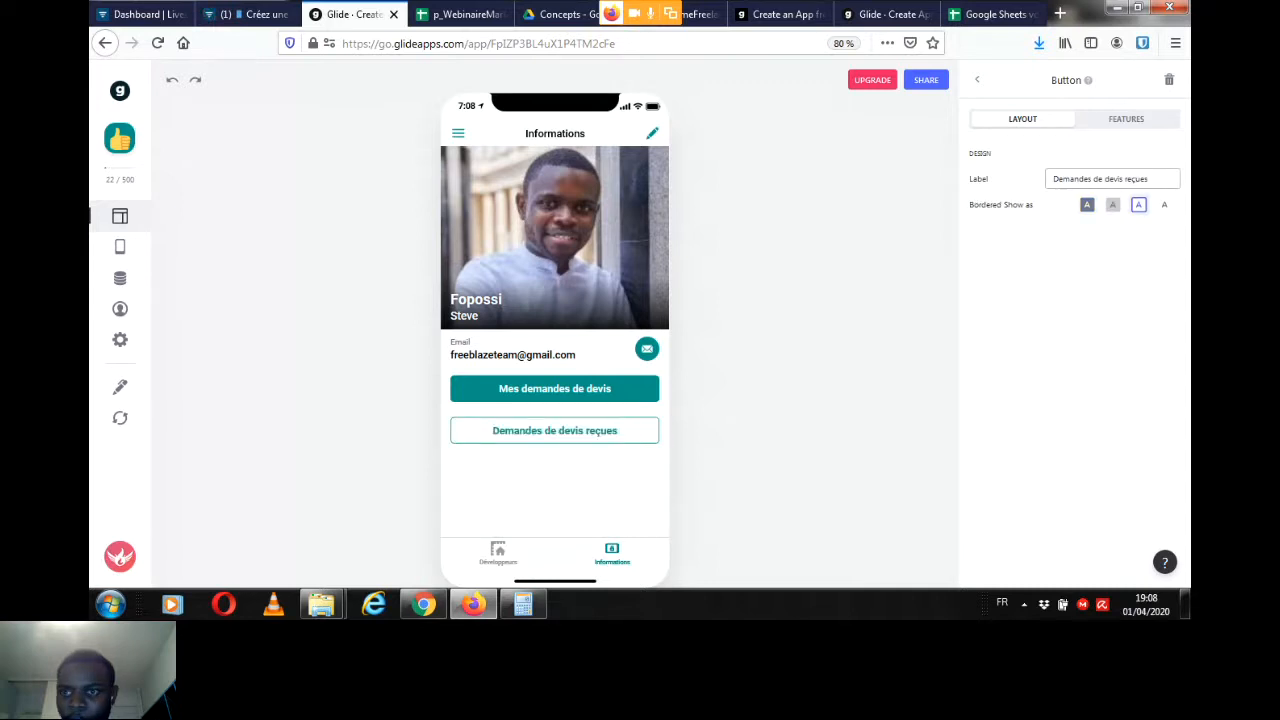
click(977, 79)
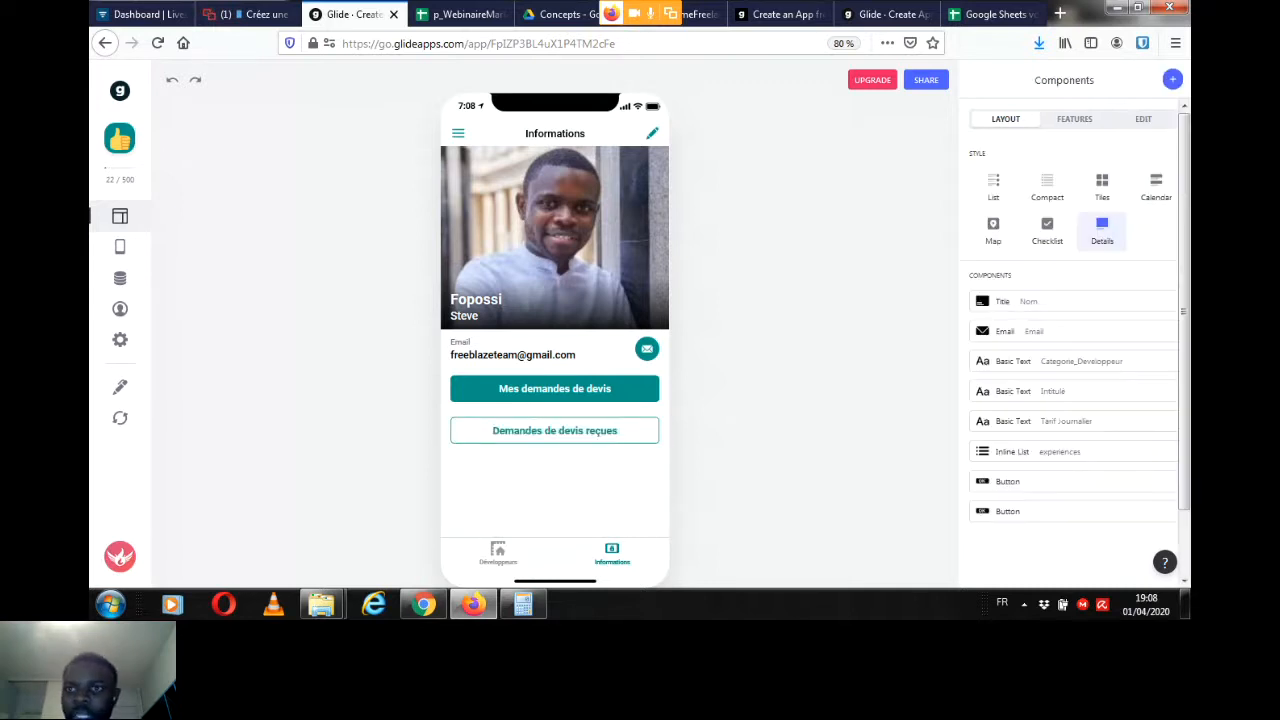
Step: Add a visibility condition to the "Mes demandes de devis" button so it shows only when Categorie_Utilisateur is Entreprise
click(679, 374)
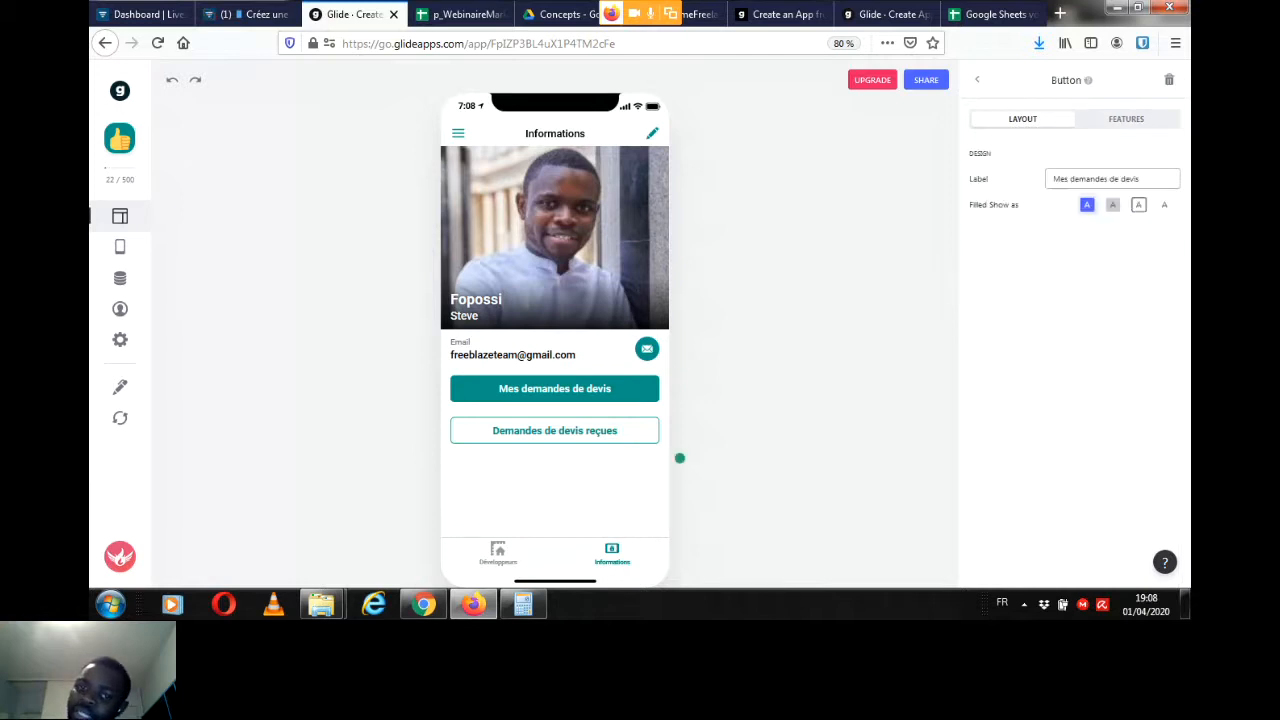
click(1126, 119)
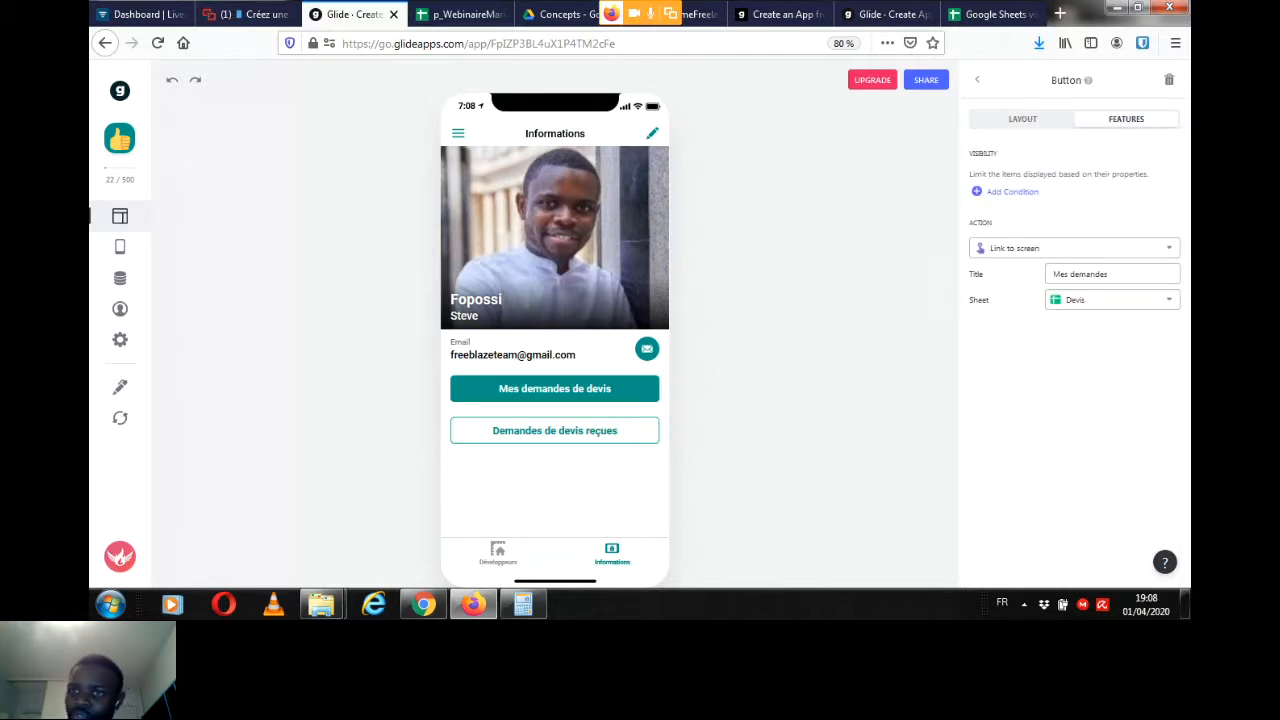
click(1012, 192)
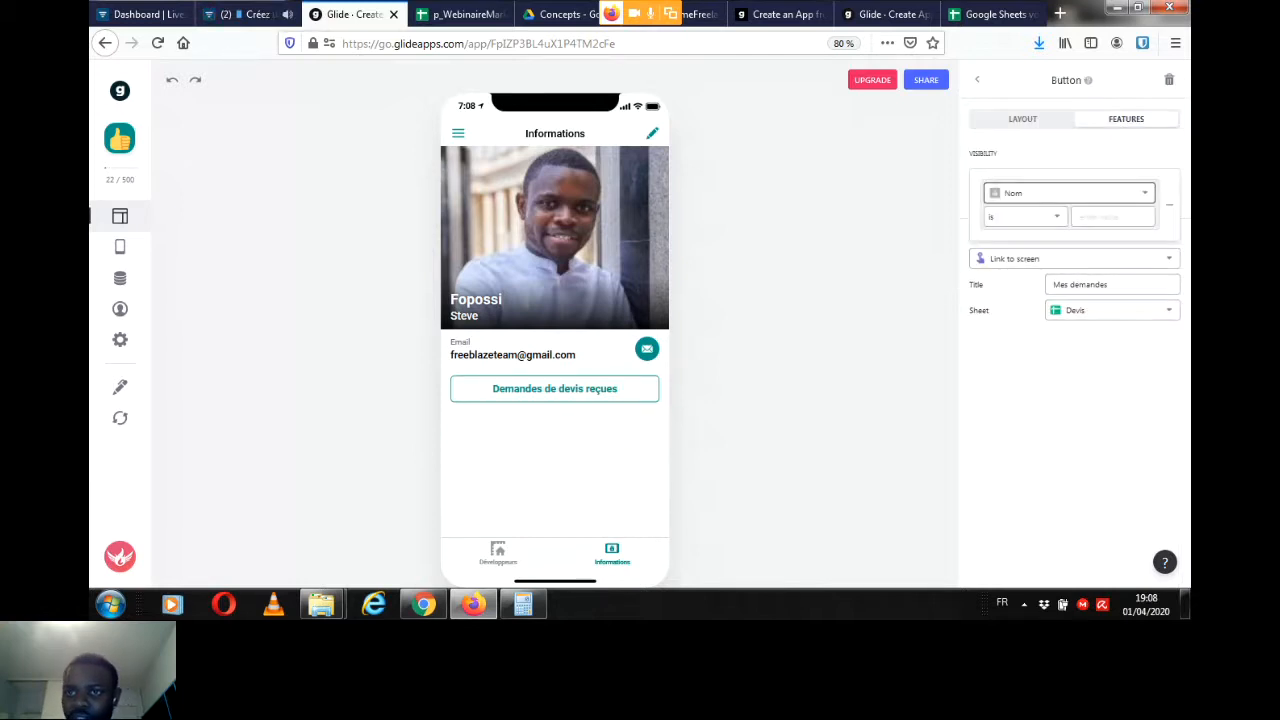
click(1068, 193)
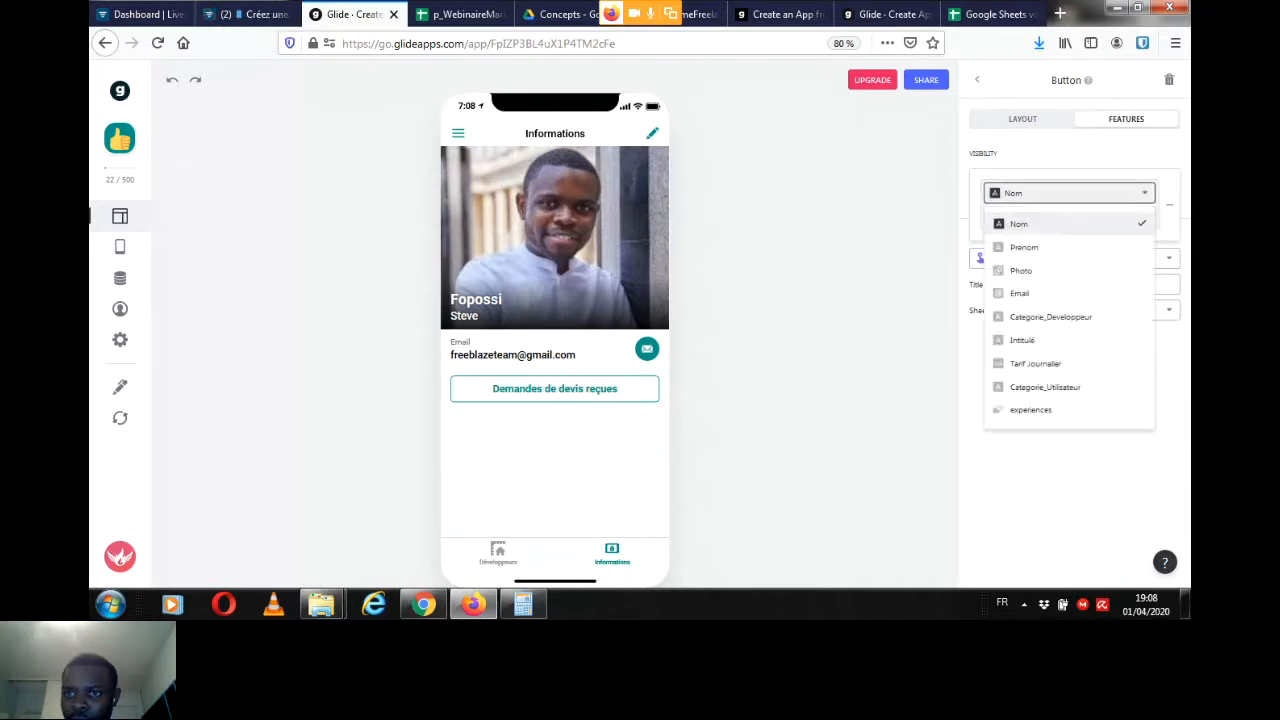
click(1045, 387)
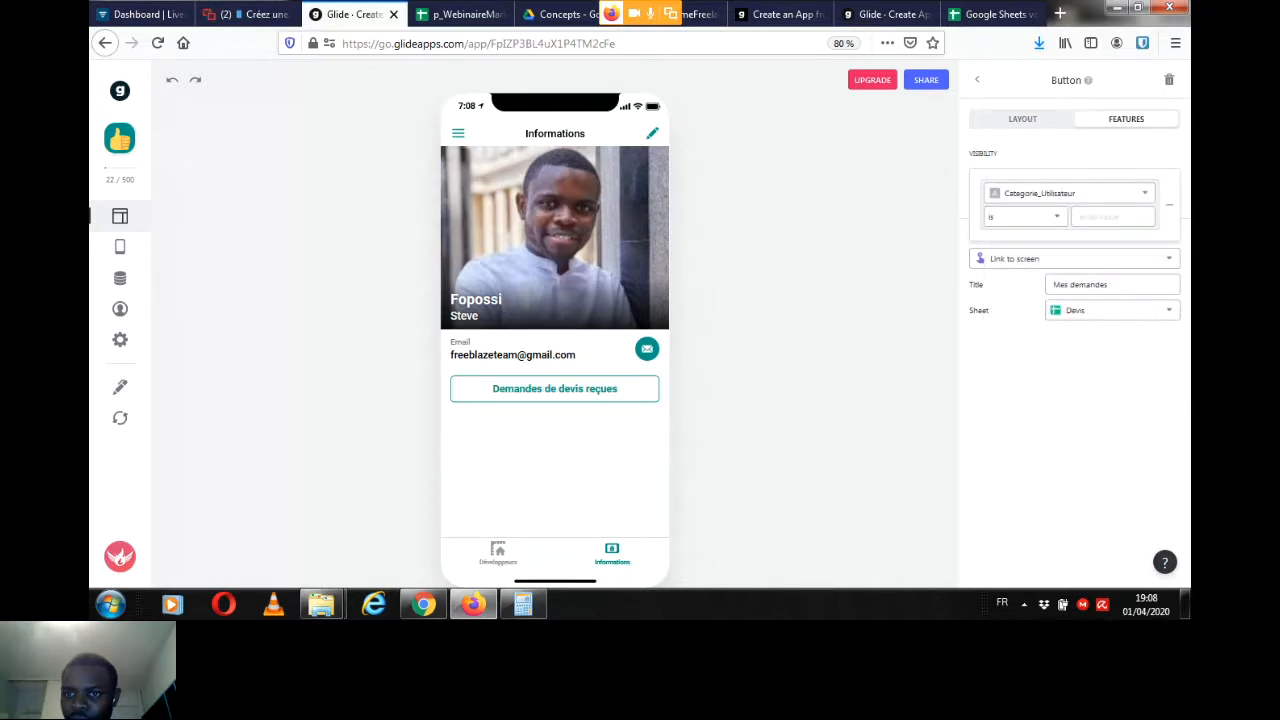
text(En)
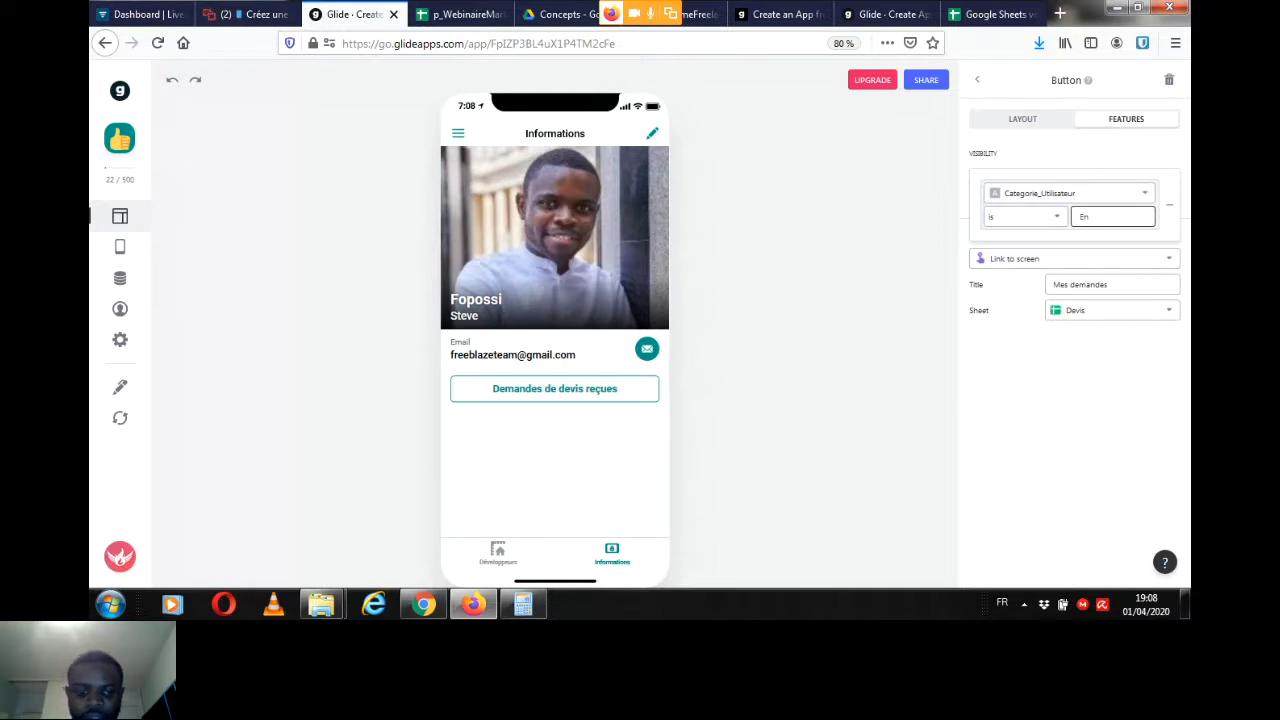
text(treprise)
click(977, 79)
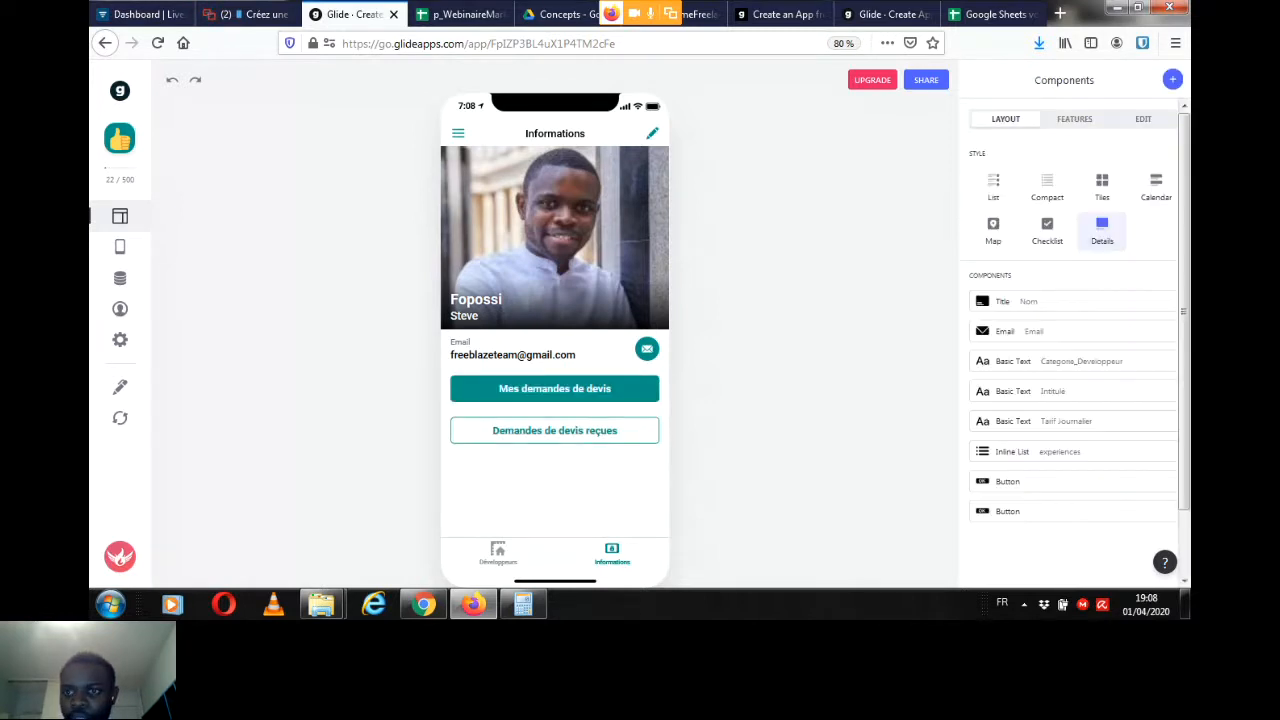
Step: Add a visibility condition to the "Demandes de devis reçues" button so it shows only when Categorie_Utilisateur is Developpeur
click(679, 416)
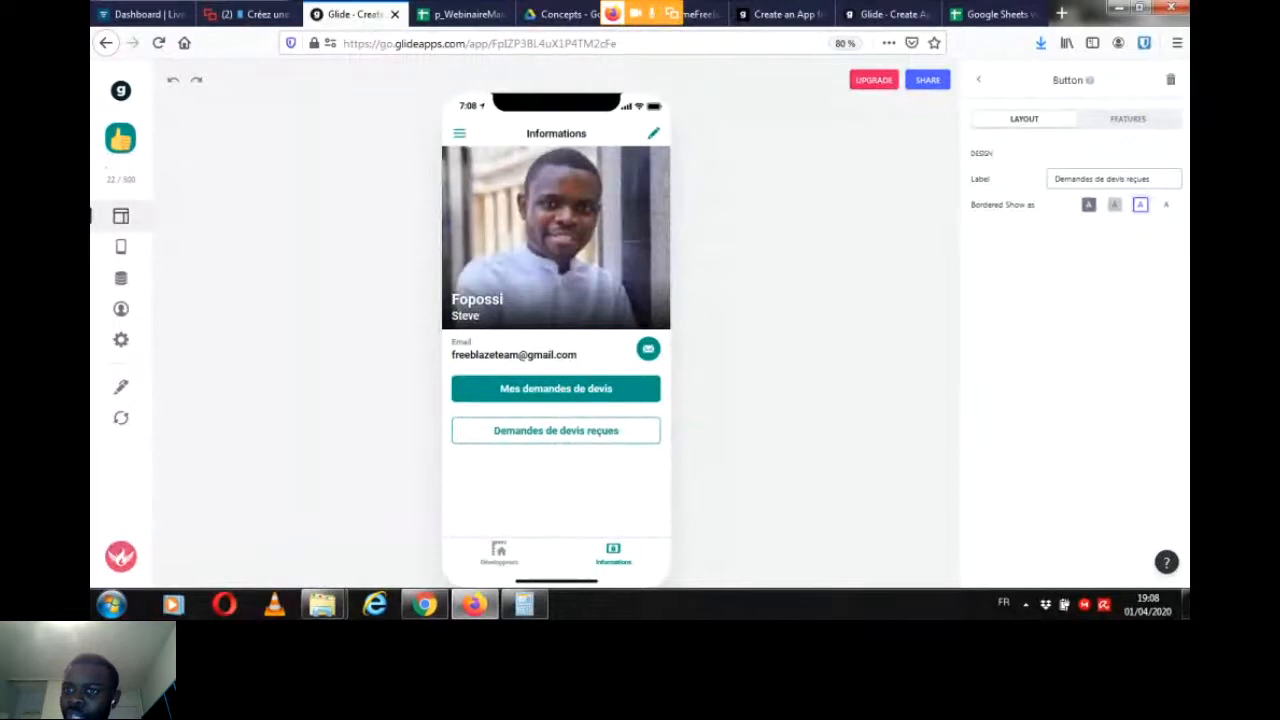
click(1126, 118)
click(1013, 191)
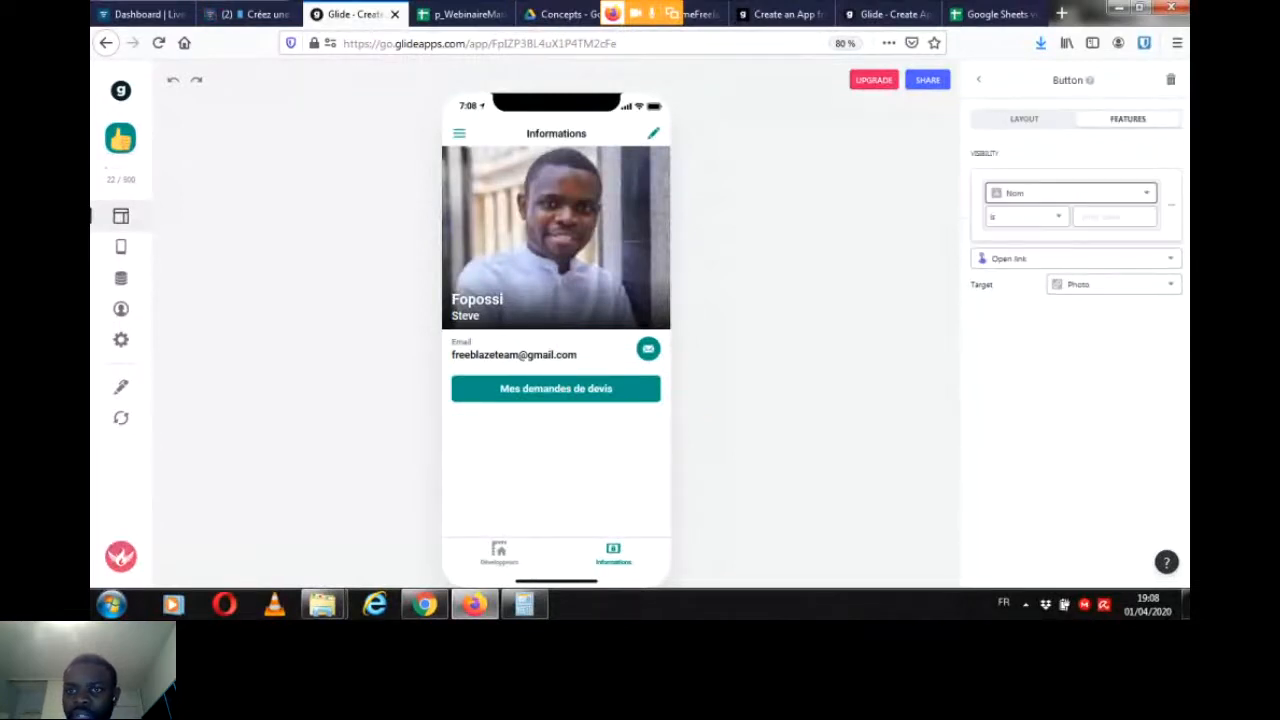
click(1070, 193)
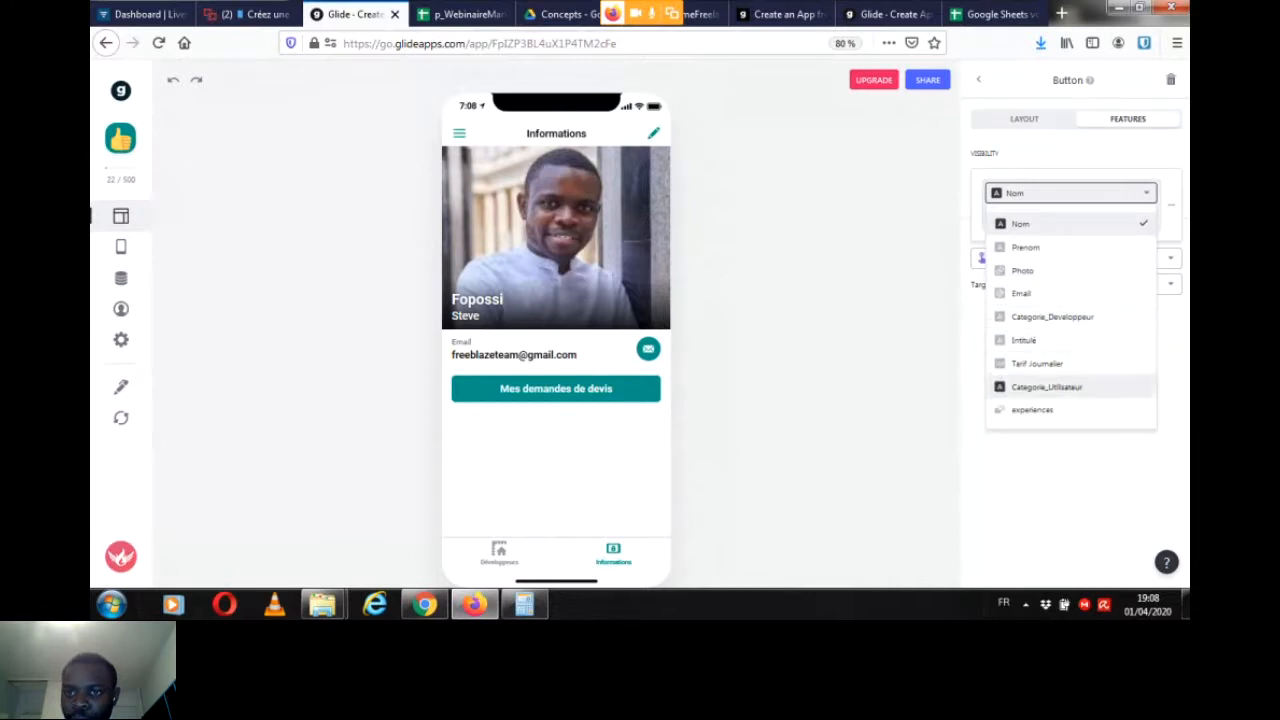
click(1046, 387)
key(Tab)
text(D)
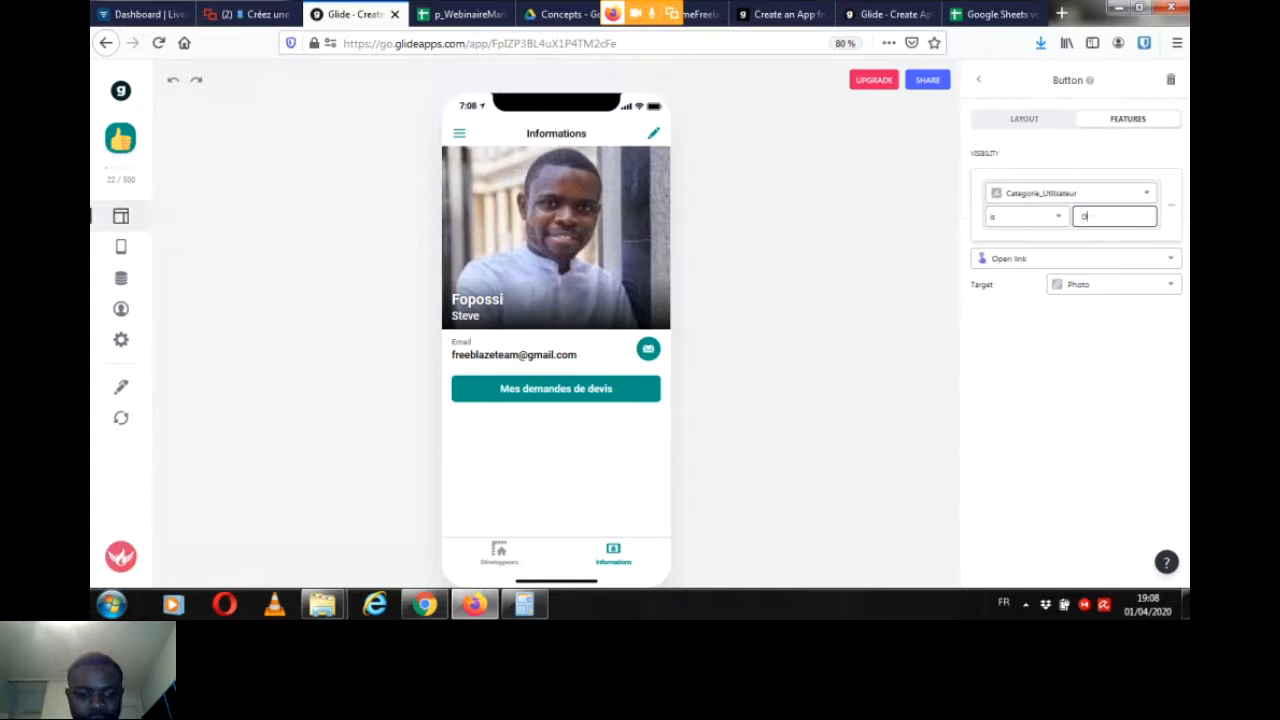
text(éveloppeur)
key(Return)
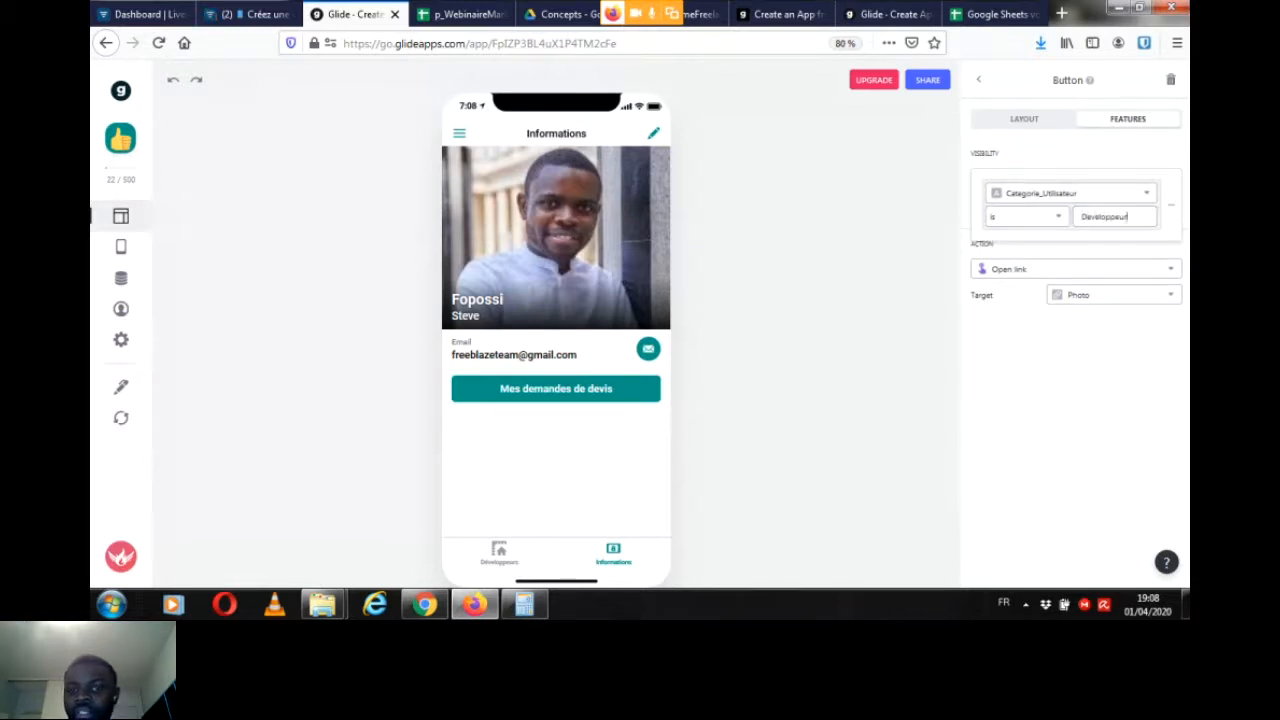
key(Return)
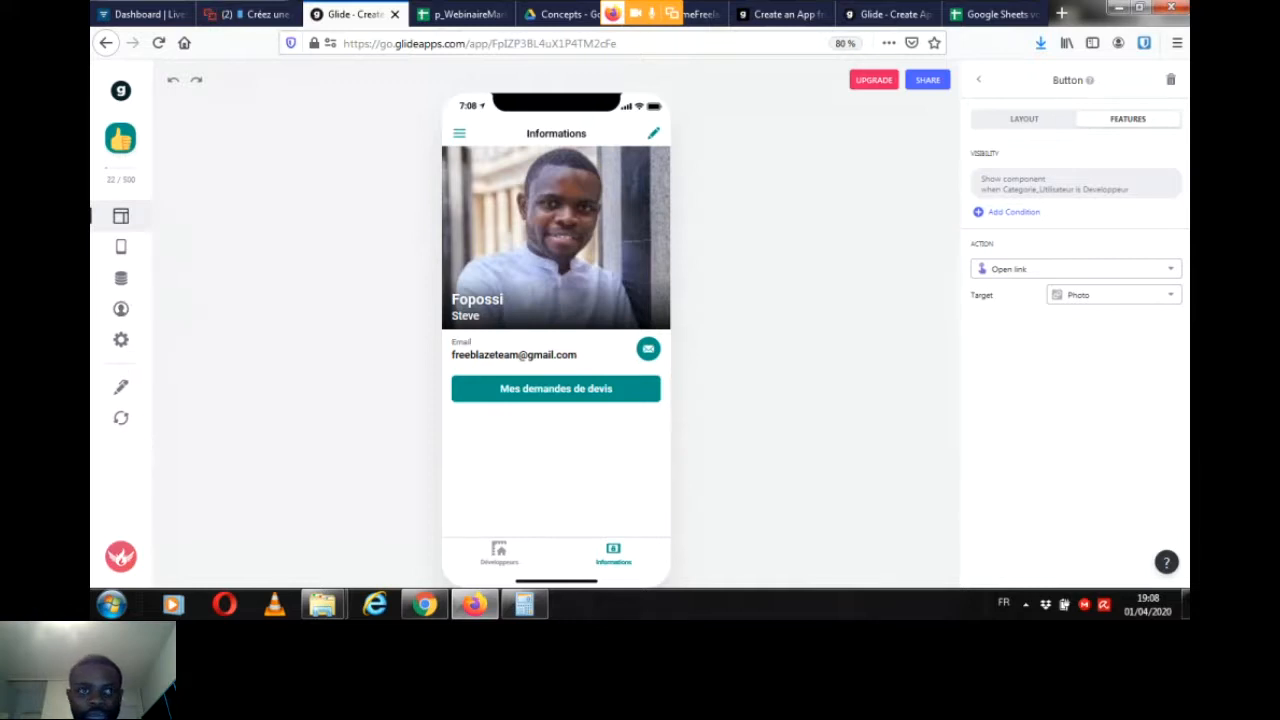
Step: Switch to Livestorm to read the participants' latest chat questions
click(252, 14)
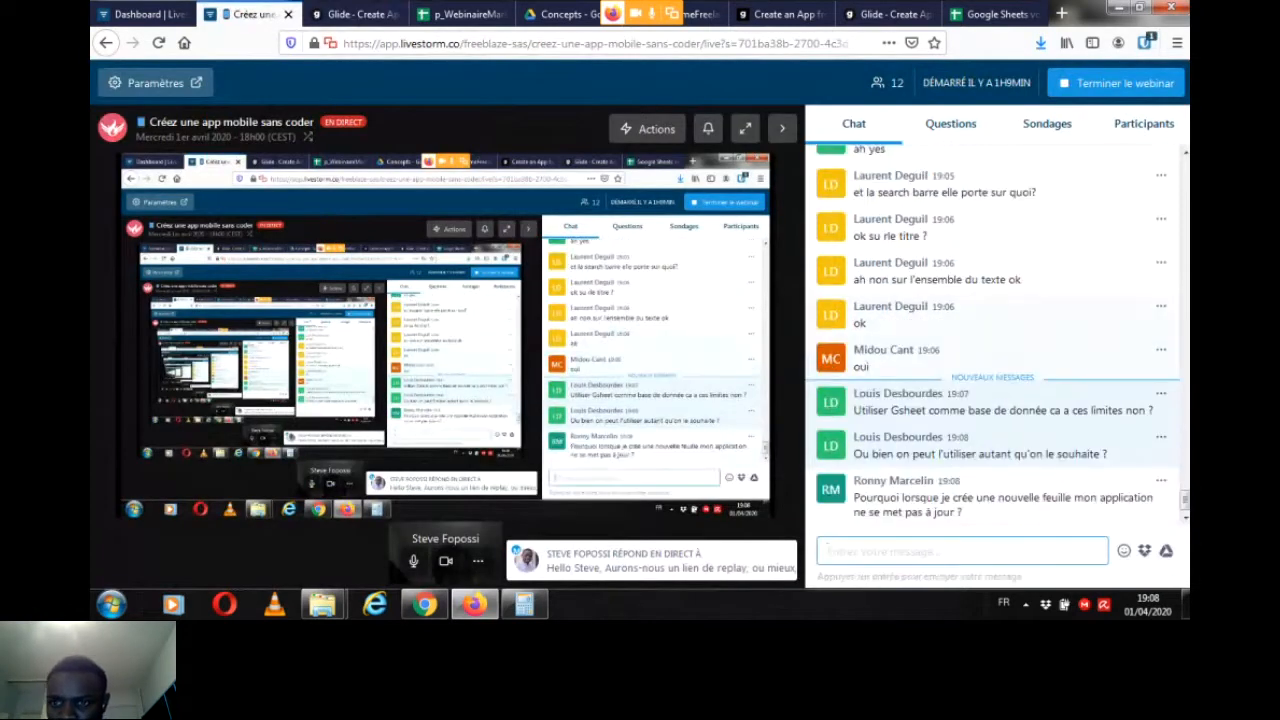
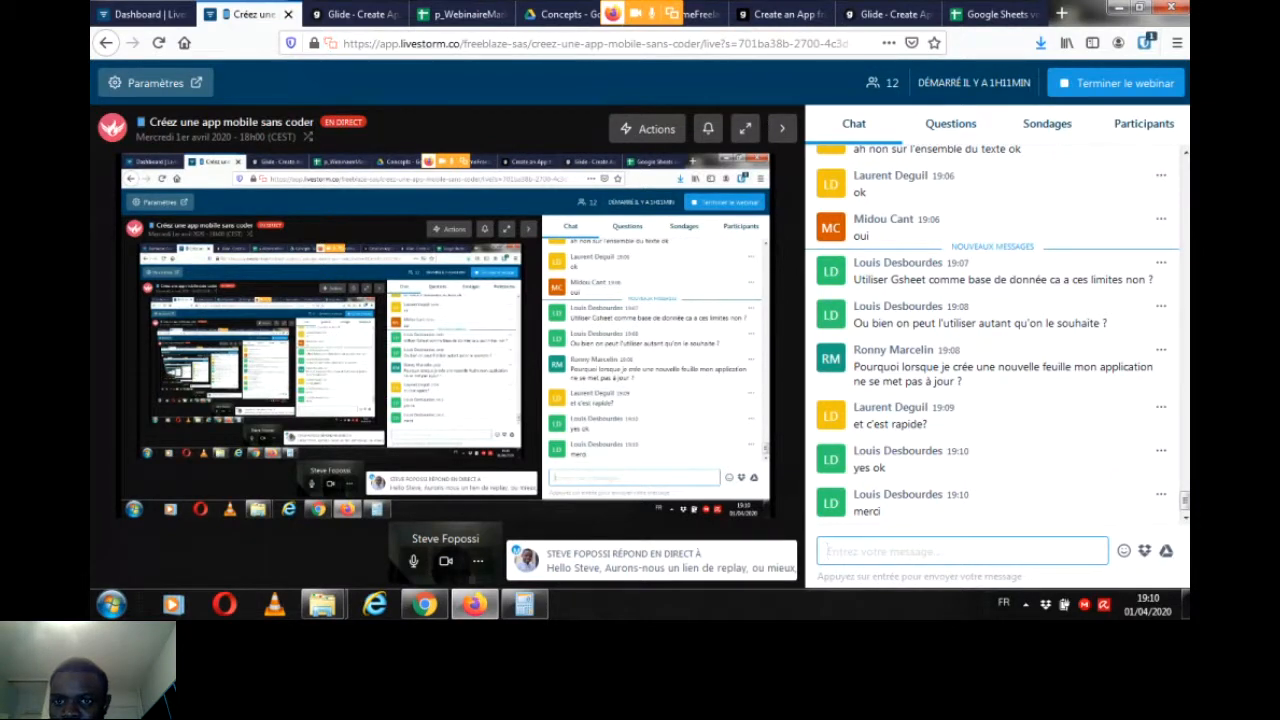
Step: Check the Livestorm chat for new participant messages between looks at the Glide app
click(354, 14)
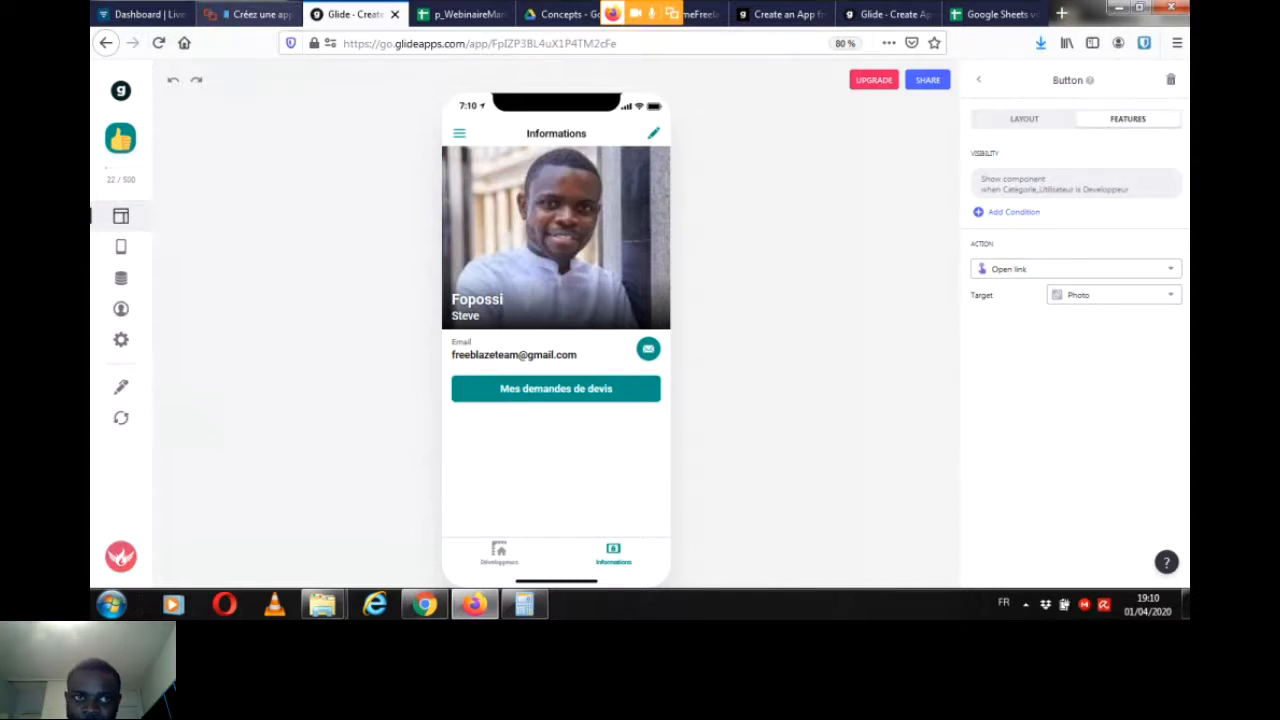
click(250, 14)
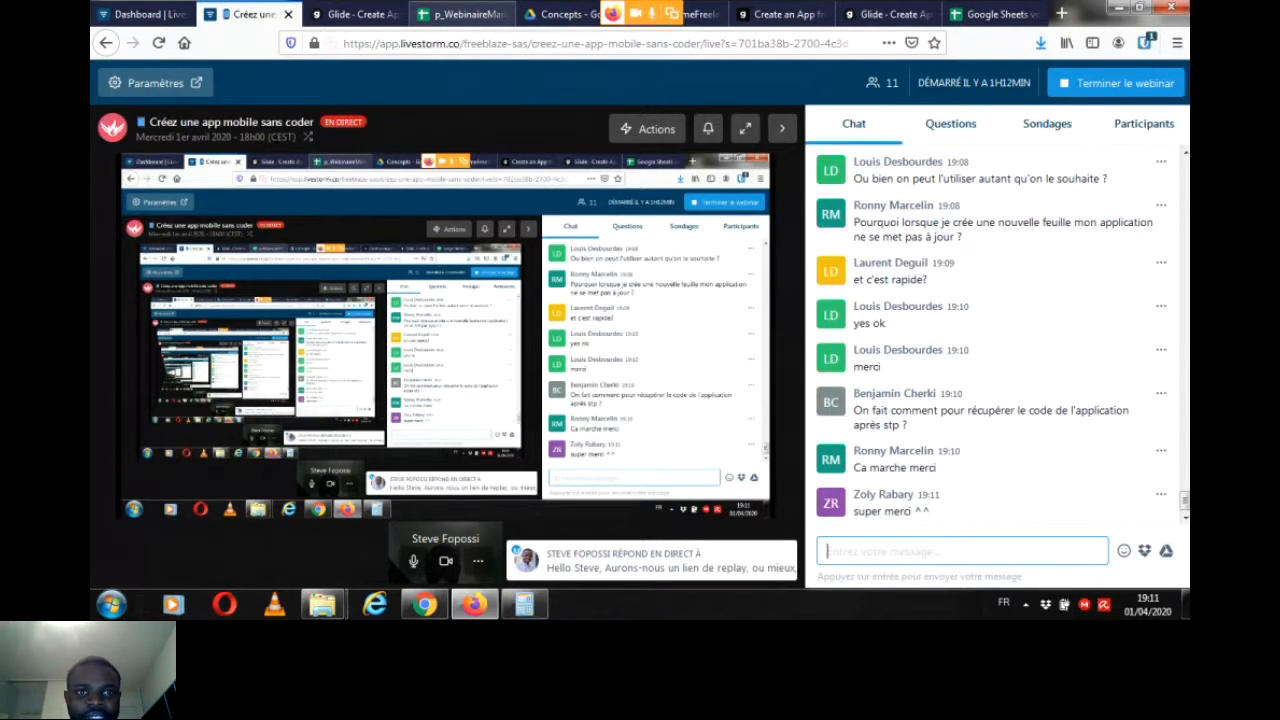
click(469, 14)
Step: Preview the Glide app as a developer by entering that user's e-mail, looked up in the Devis sheet of p_WebinaireMarketplace2
click(355, 14)
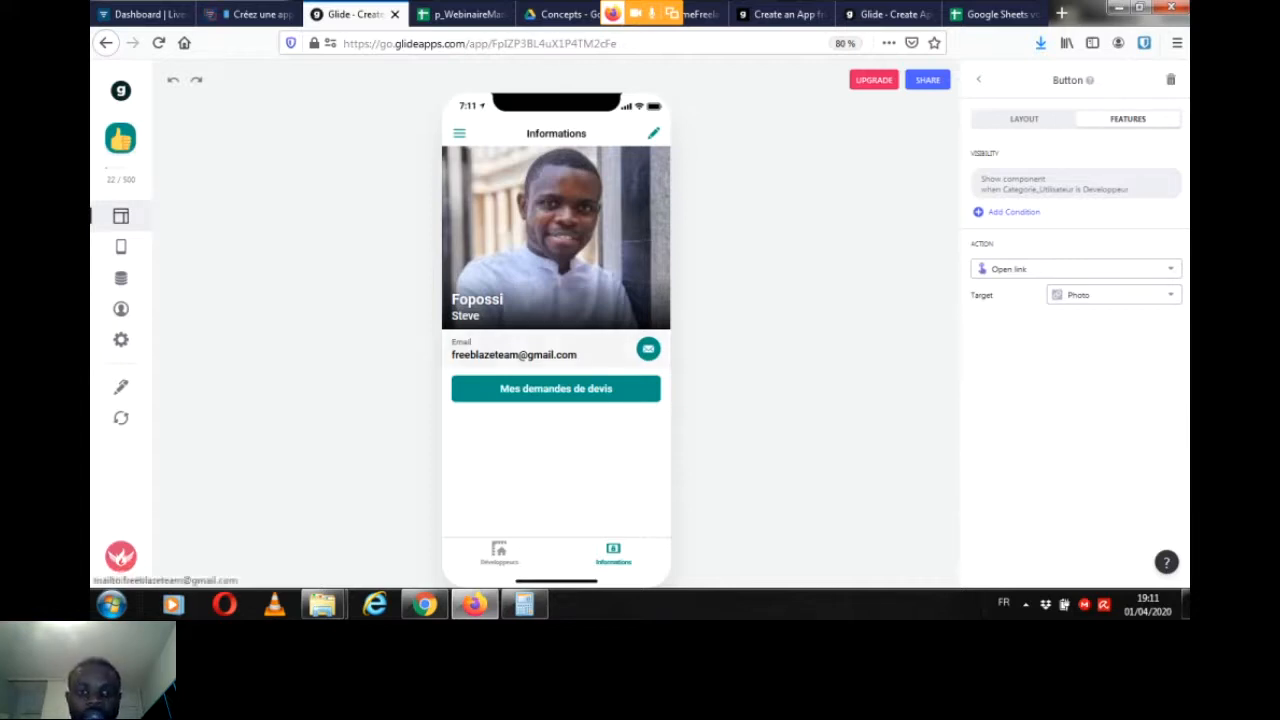
click(121, 309)
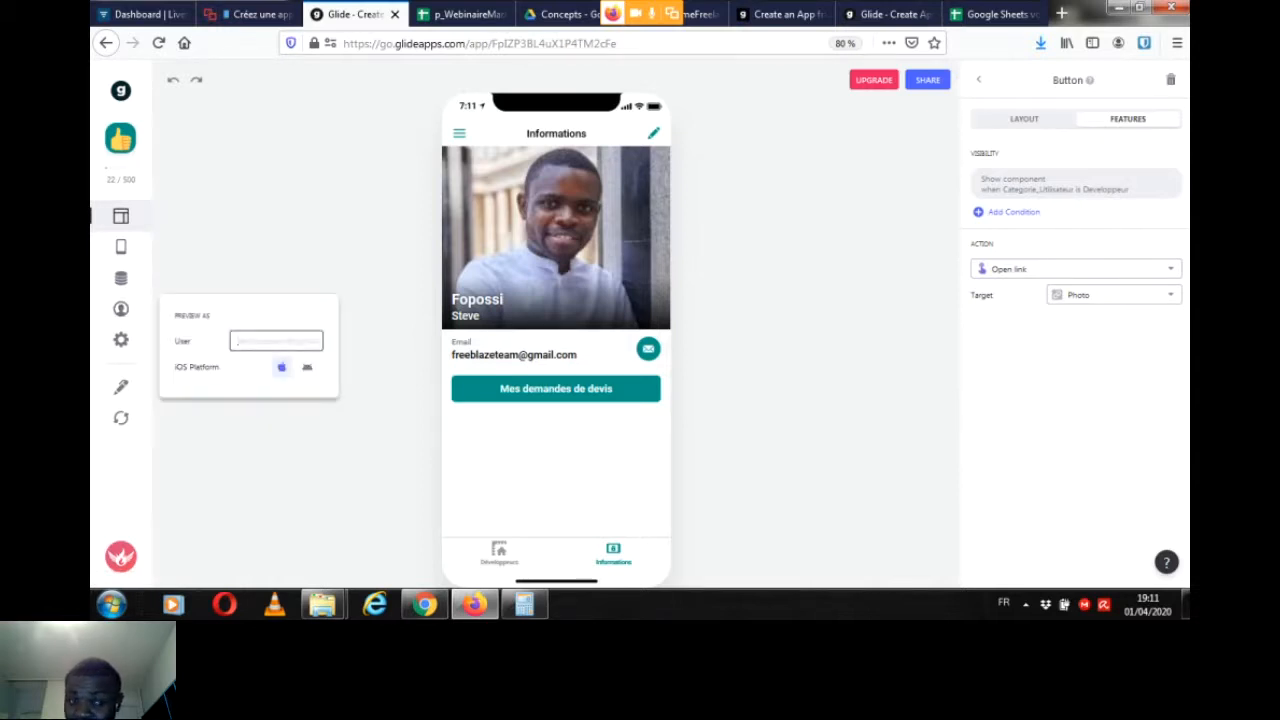
text(st)
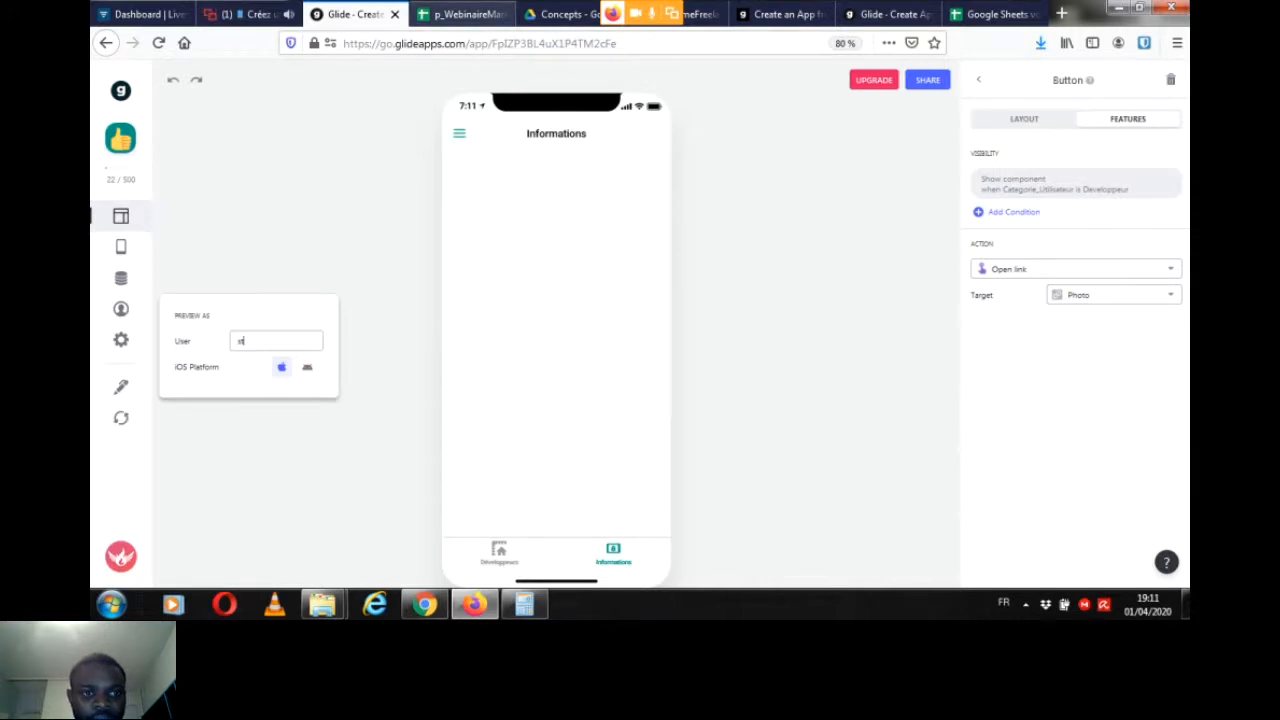
click(463, 14)
click(297, 290)
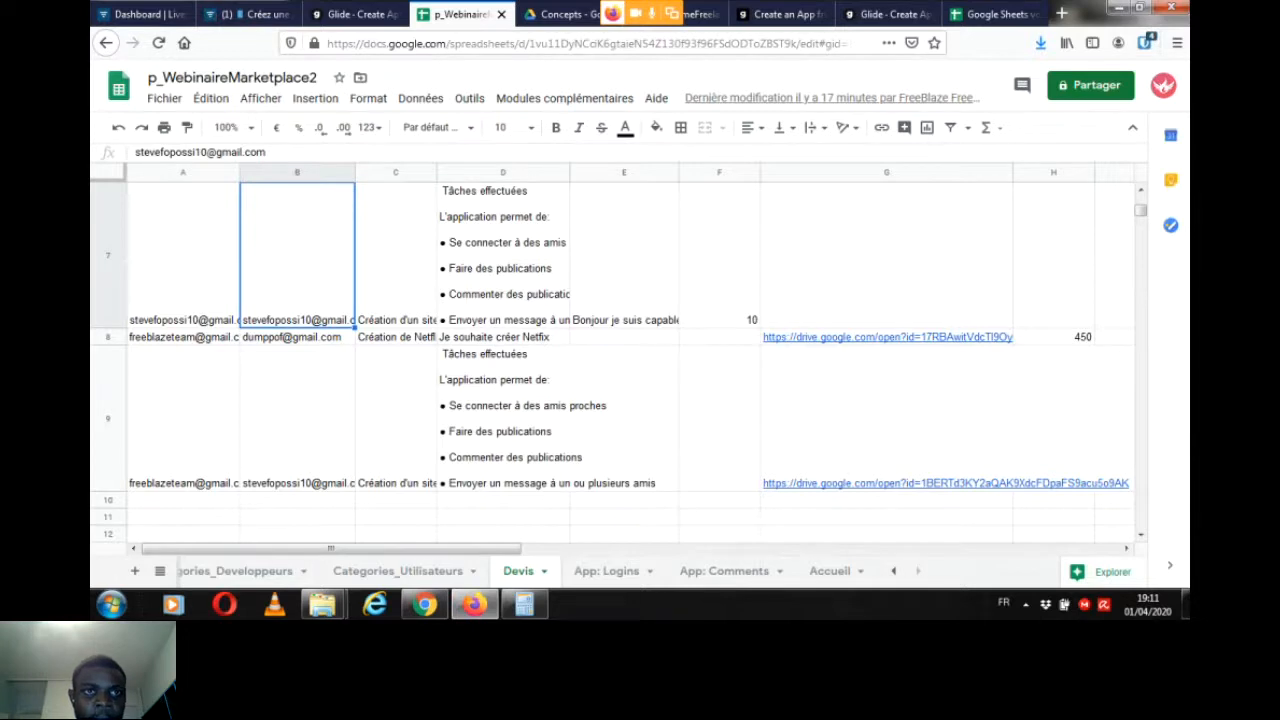
click(254, 14)
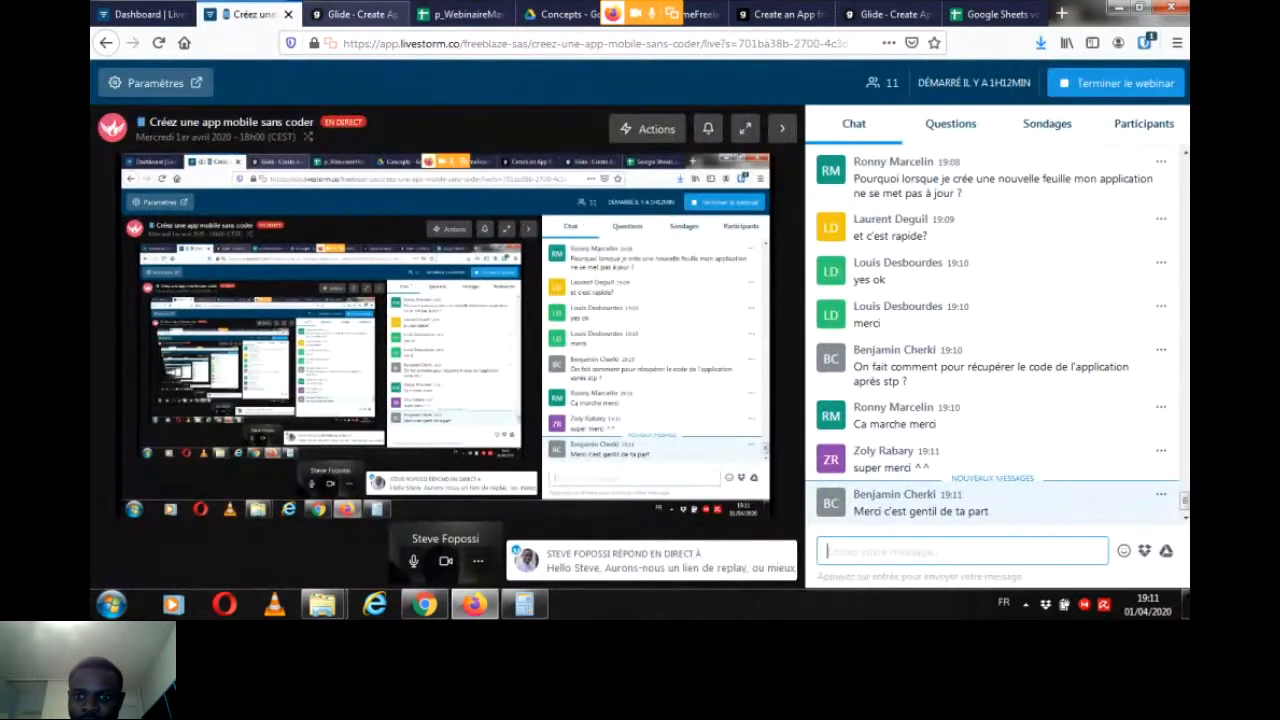
click(354, 14)
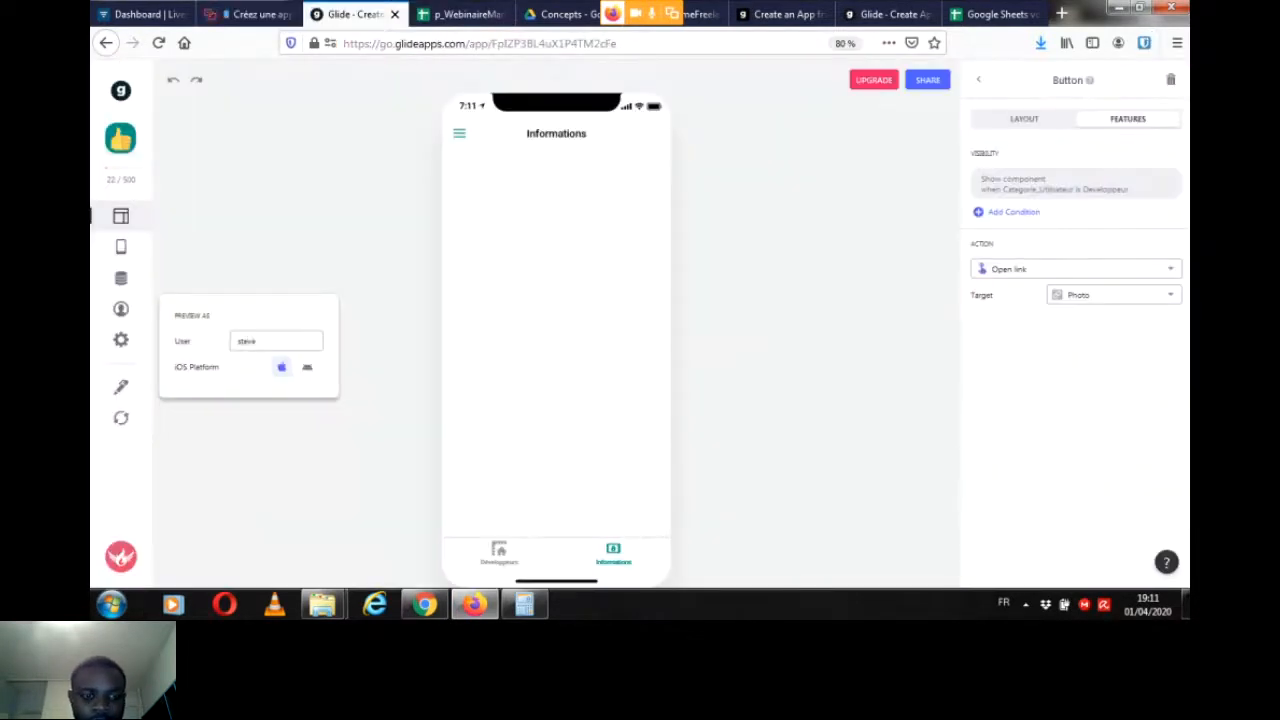
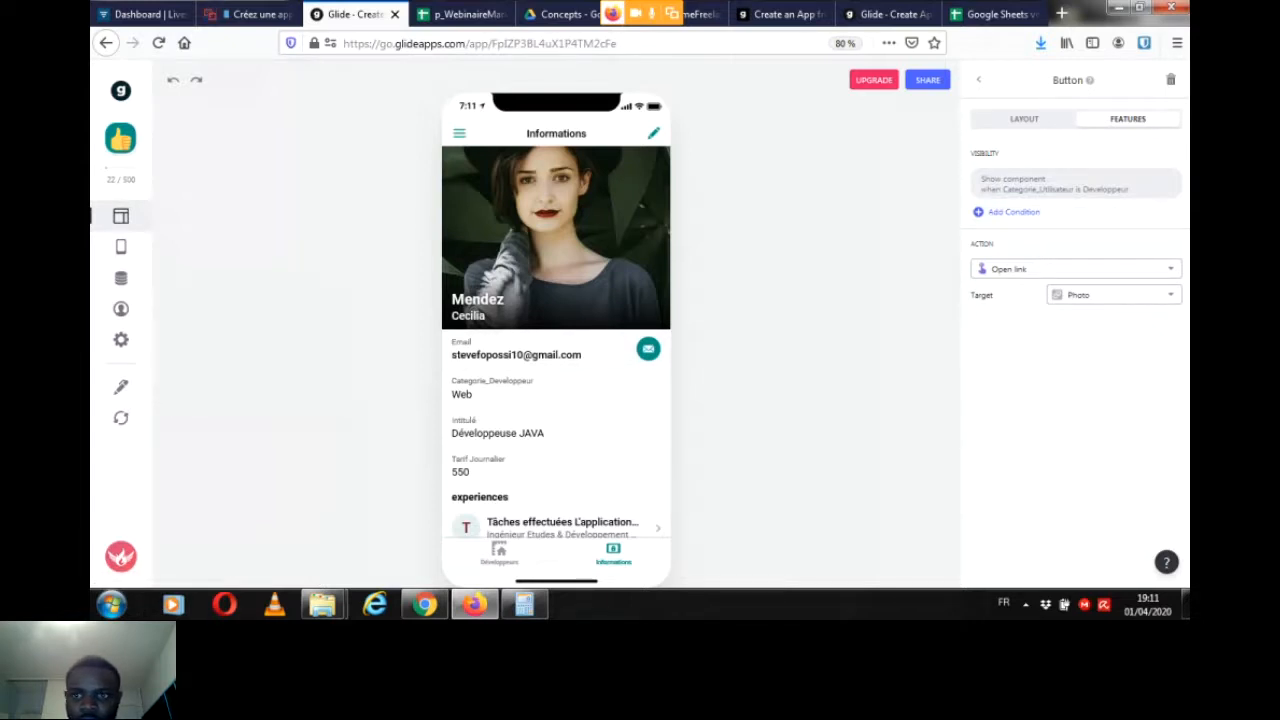
Step: Set the image of the "experiences" inline list to Logo_Entreprise and return to the component list
click(1024, 119)
click(978, 79)
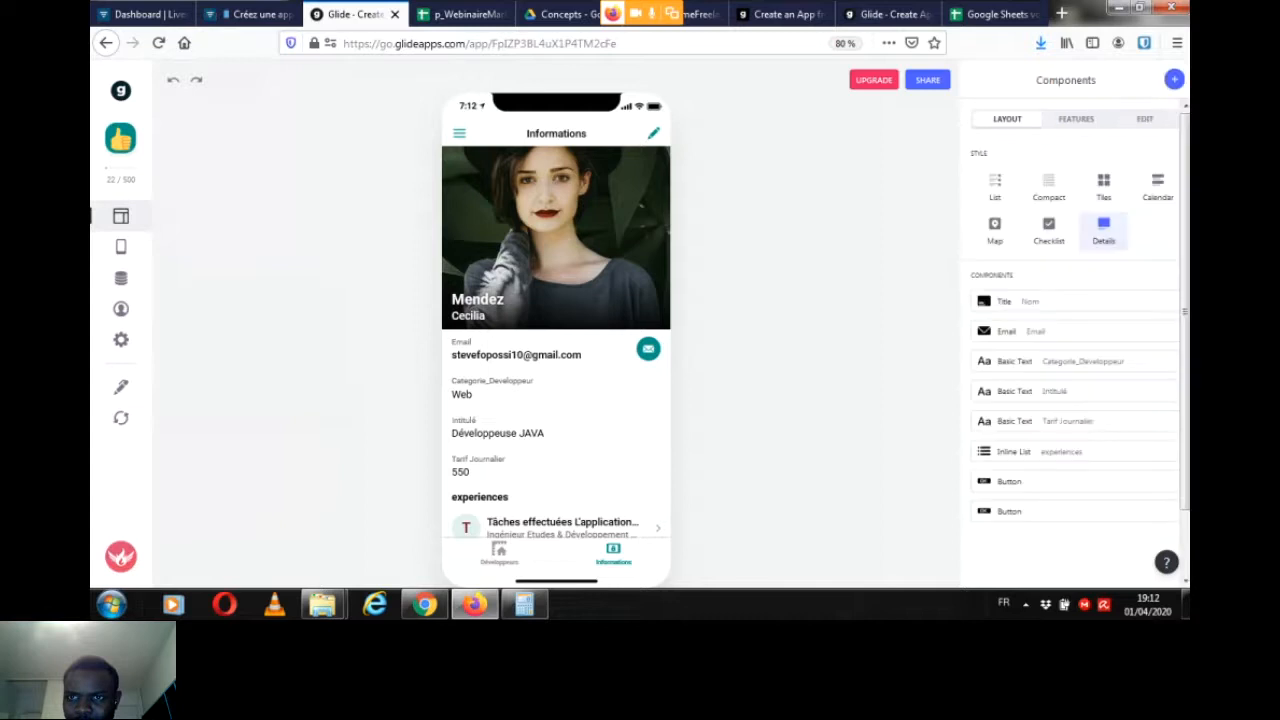
drag(1185, 311, 1185, 339)
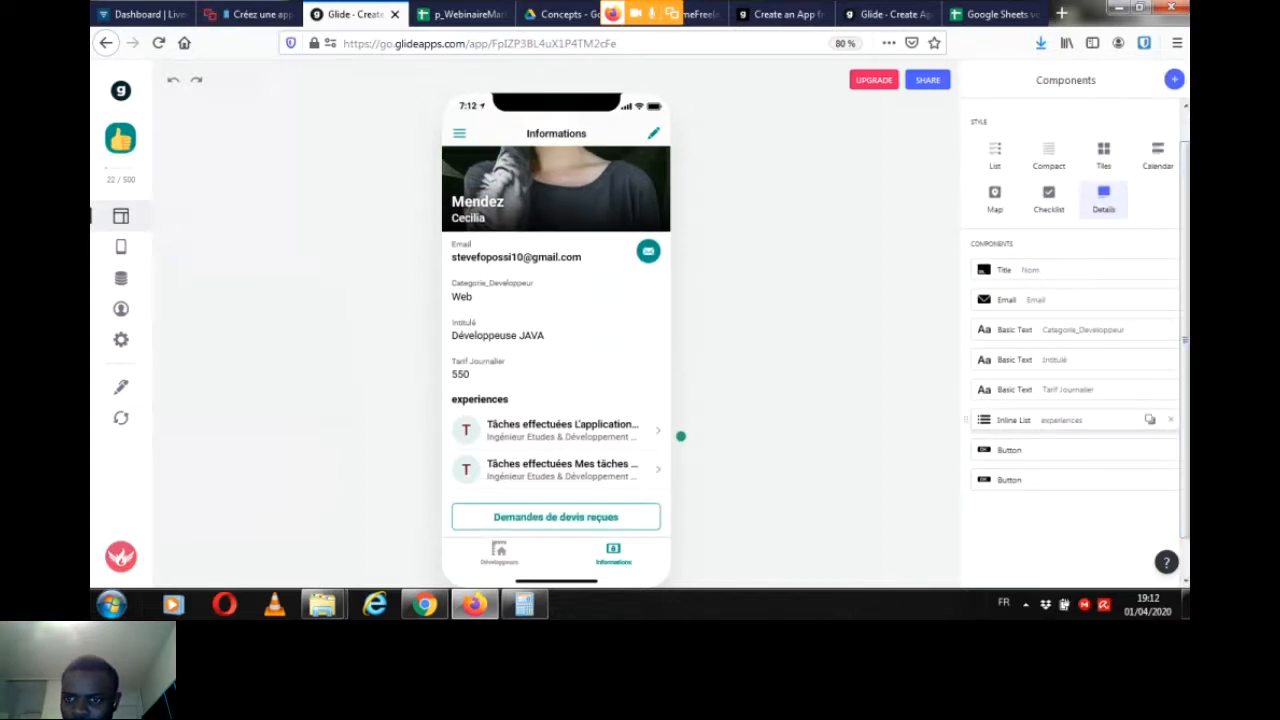
click(1013, 420)
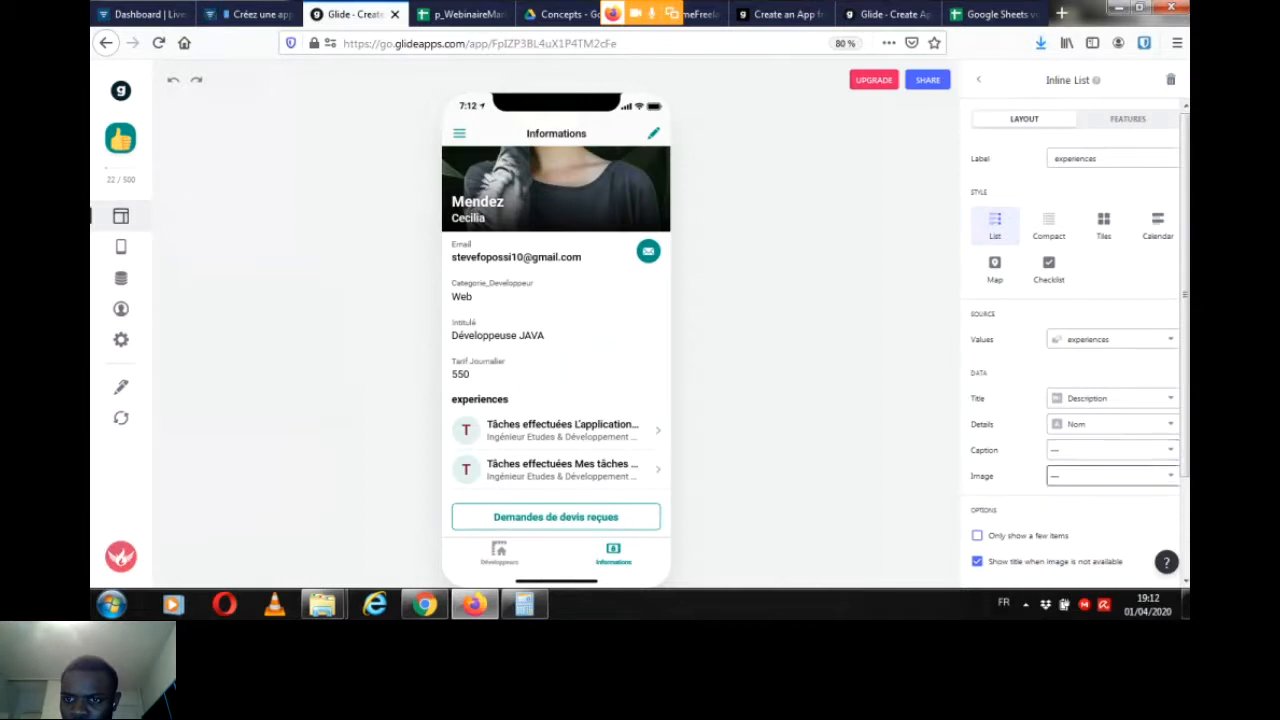
click(1110, 476)
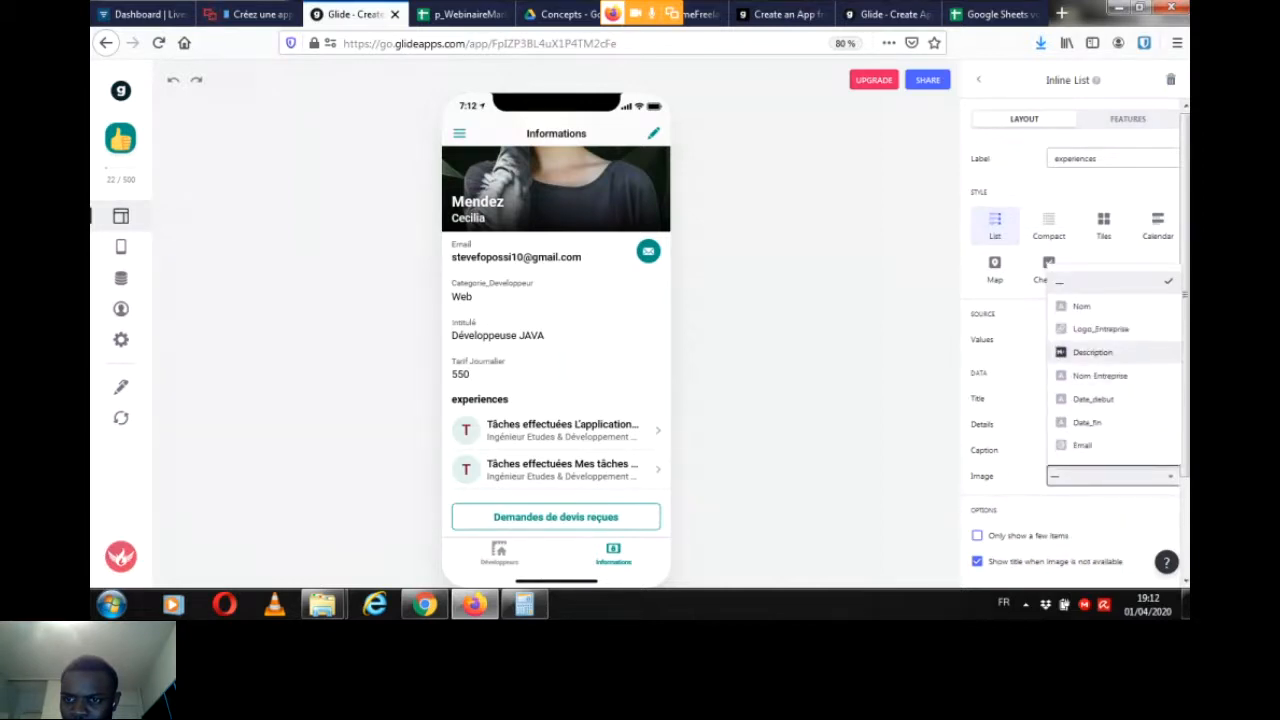
click(1100, 329)
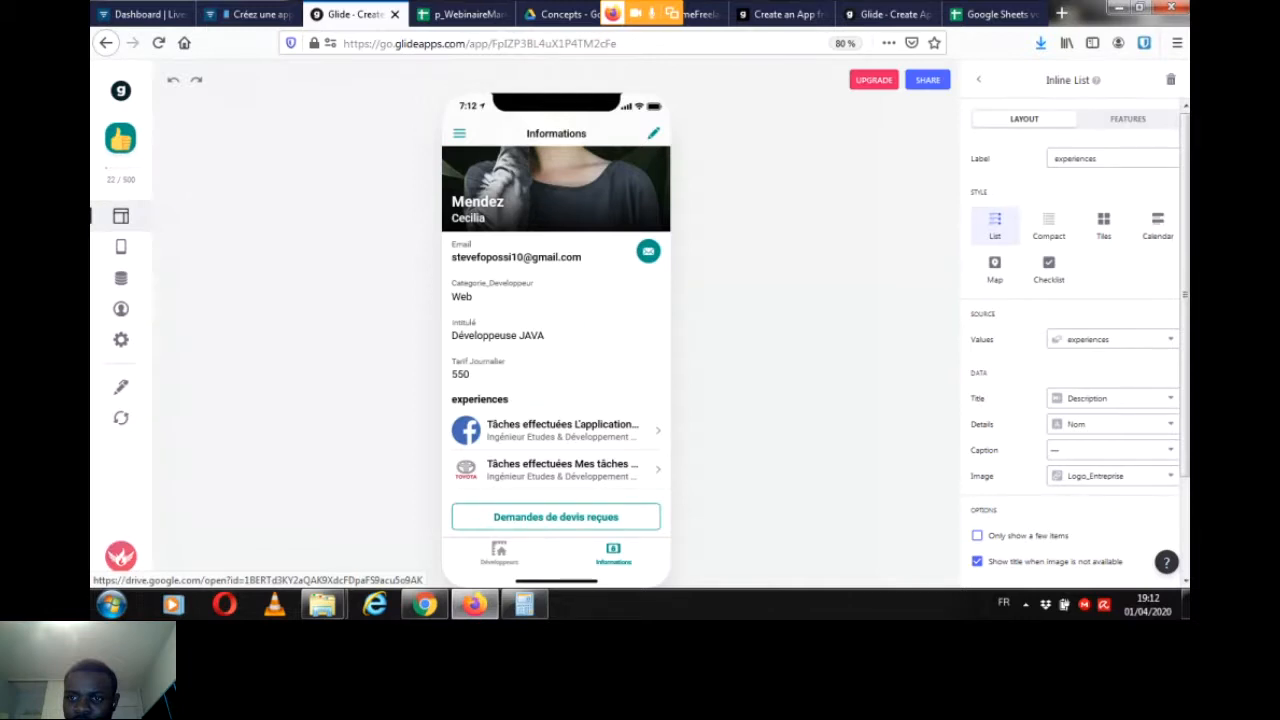
click(978, 79)
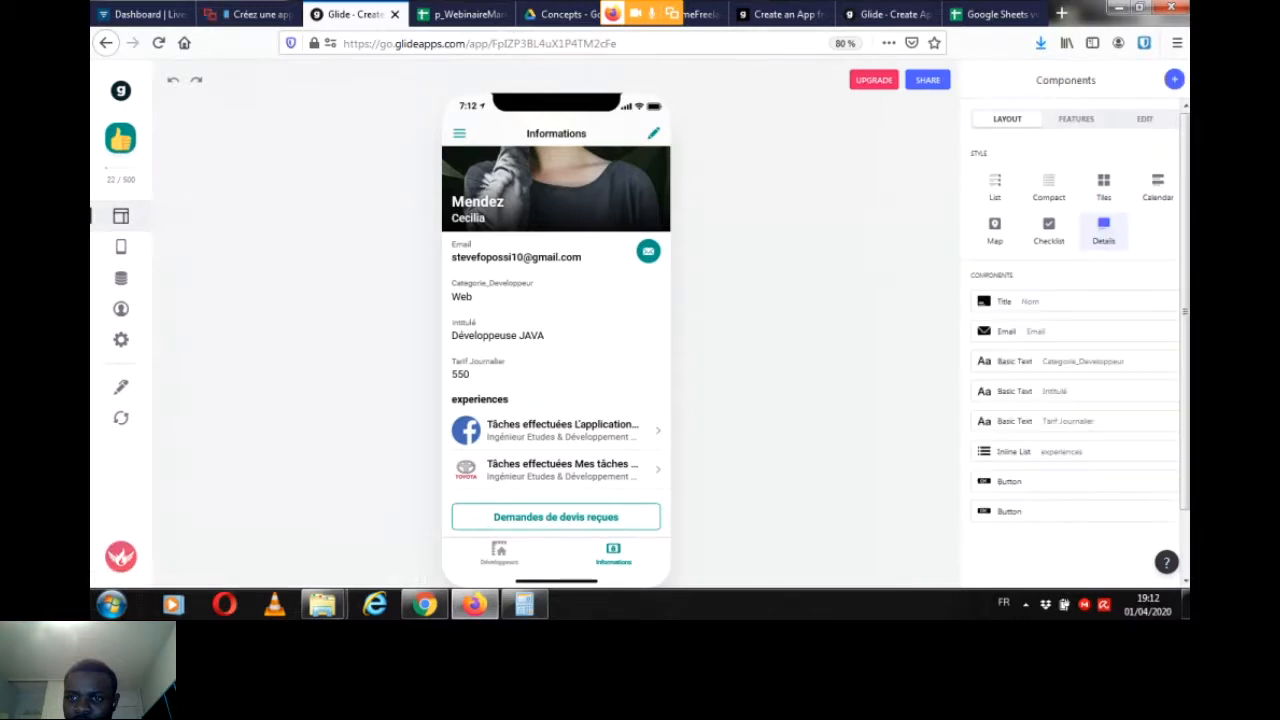
Step: Select the "Demandes de devis reçues" button, test its link in the preview, and close the page it opens
click(680, 517)
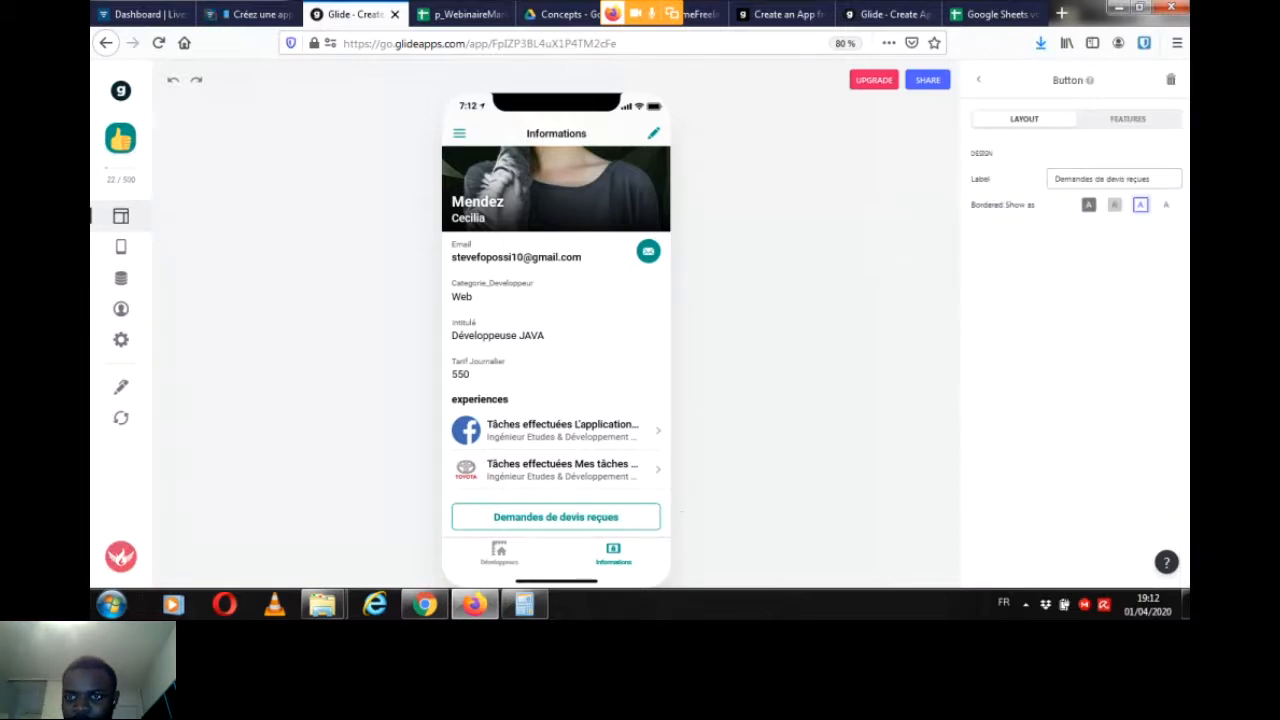
click(556, 517)
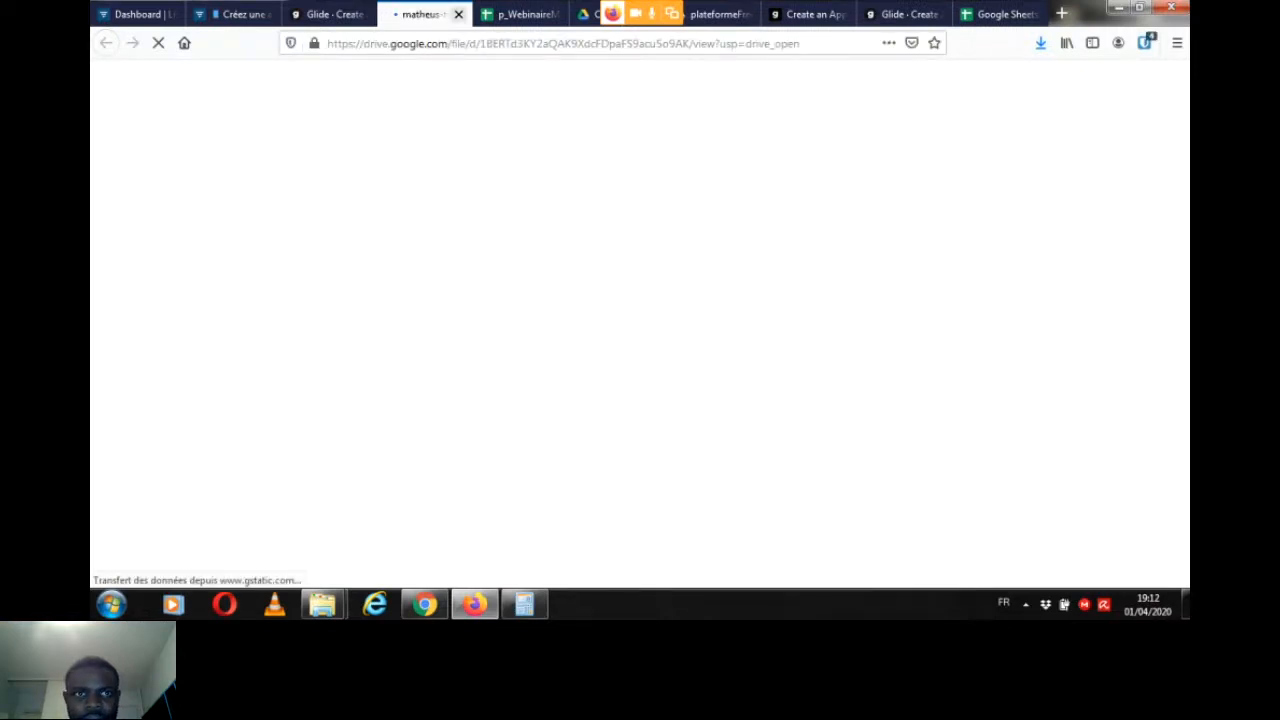
click(458, 14)
Step: Set the button's action to Link to screen, using the Devis sheet and the title "Demandes de devis reçues"
click(1128, 119)
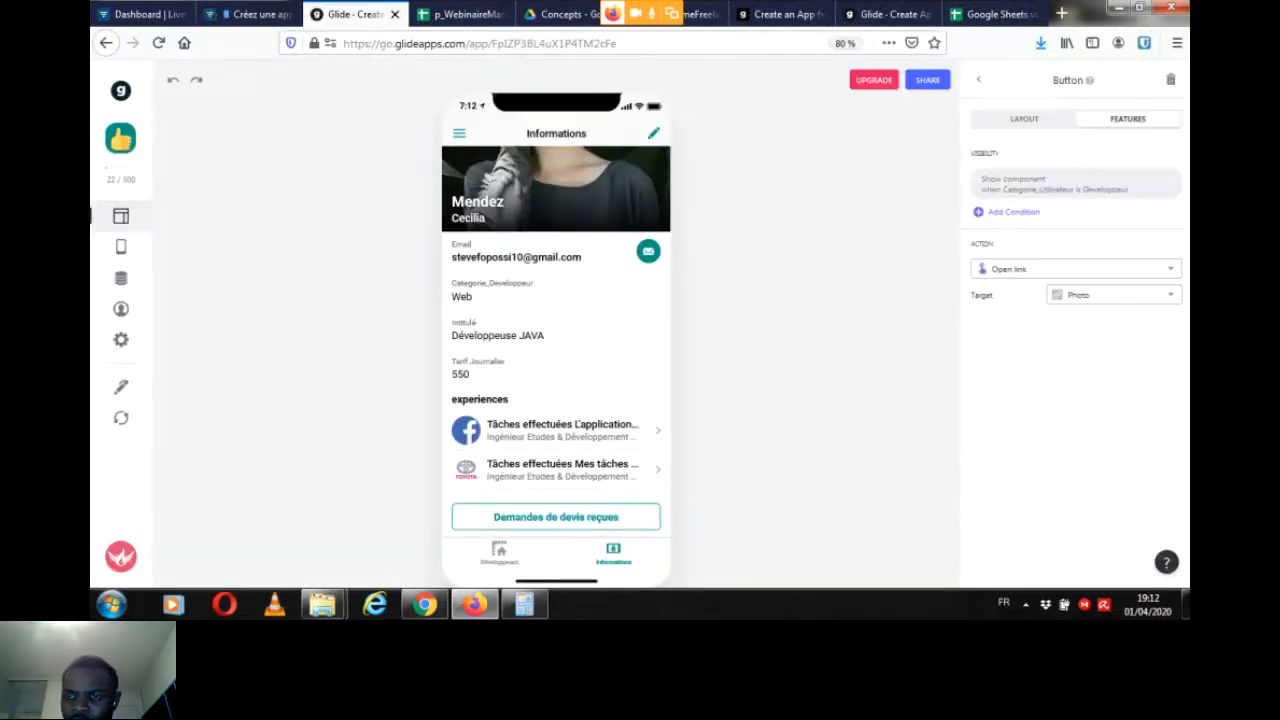
click(1075, 269)
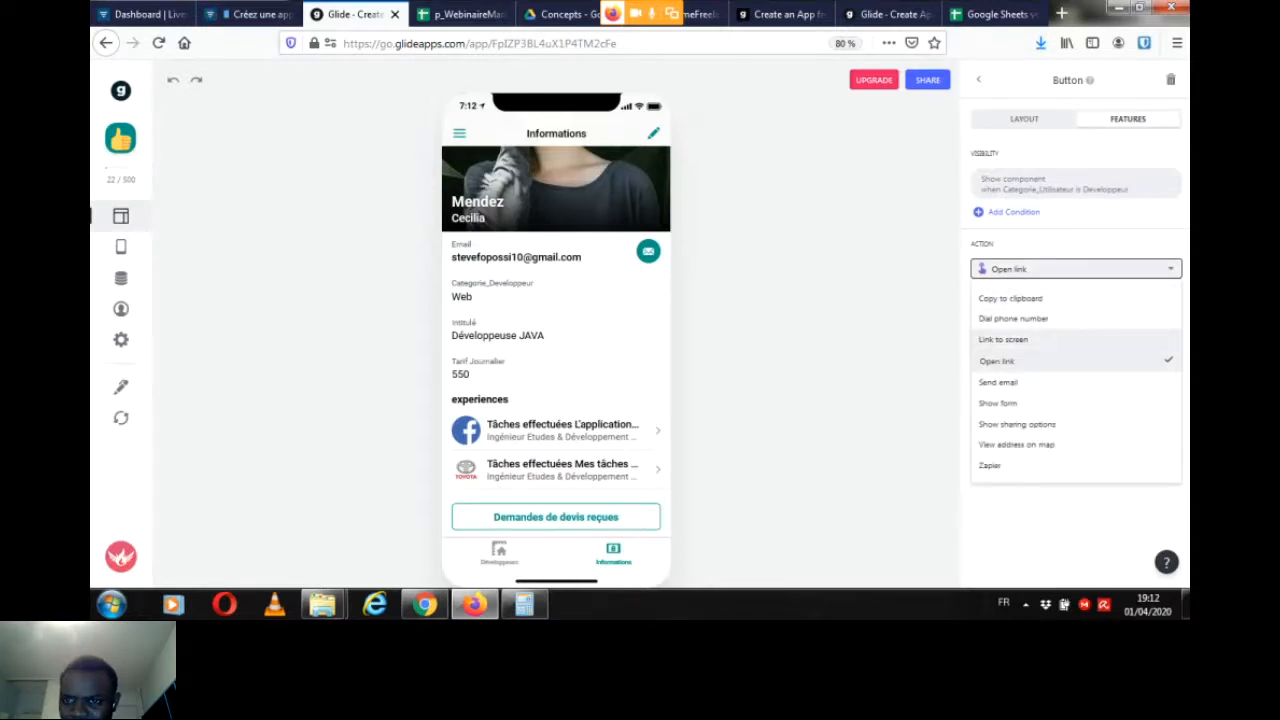
click(1003, 339)
click(1113, 321)
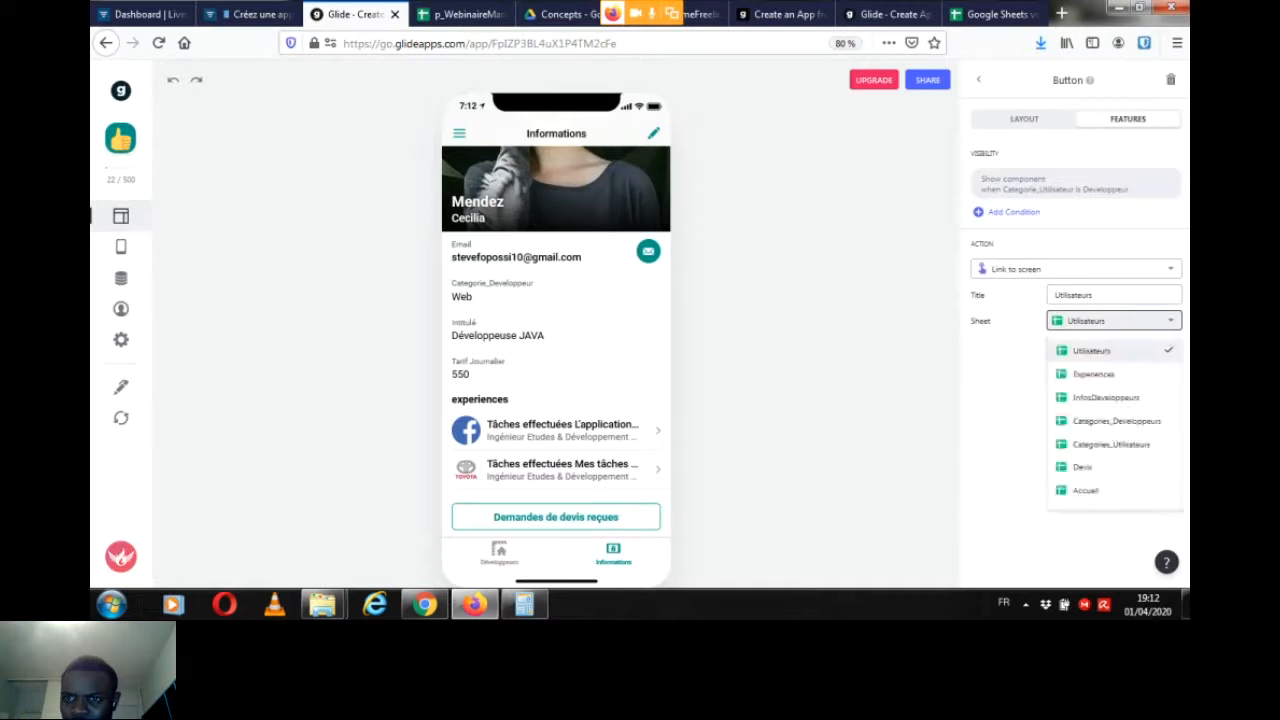
click(1083, 467)
key(ctrl+a)
text(D)
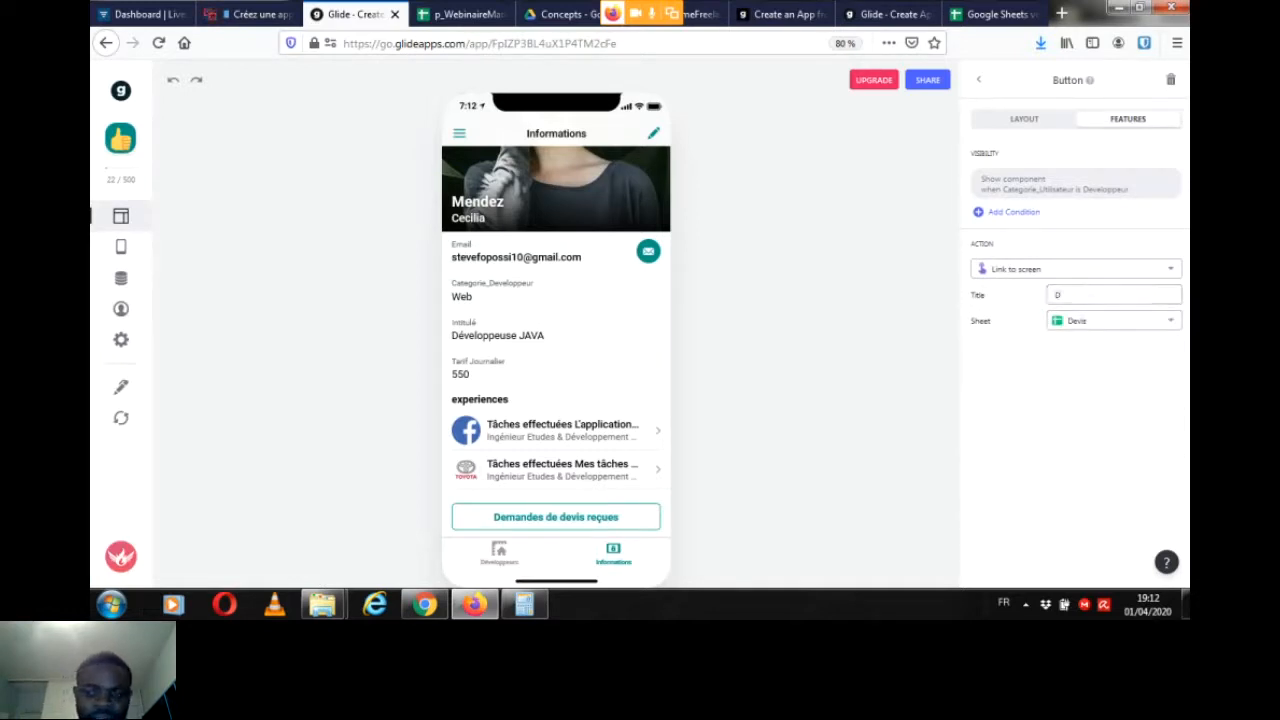
text(emandes d)
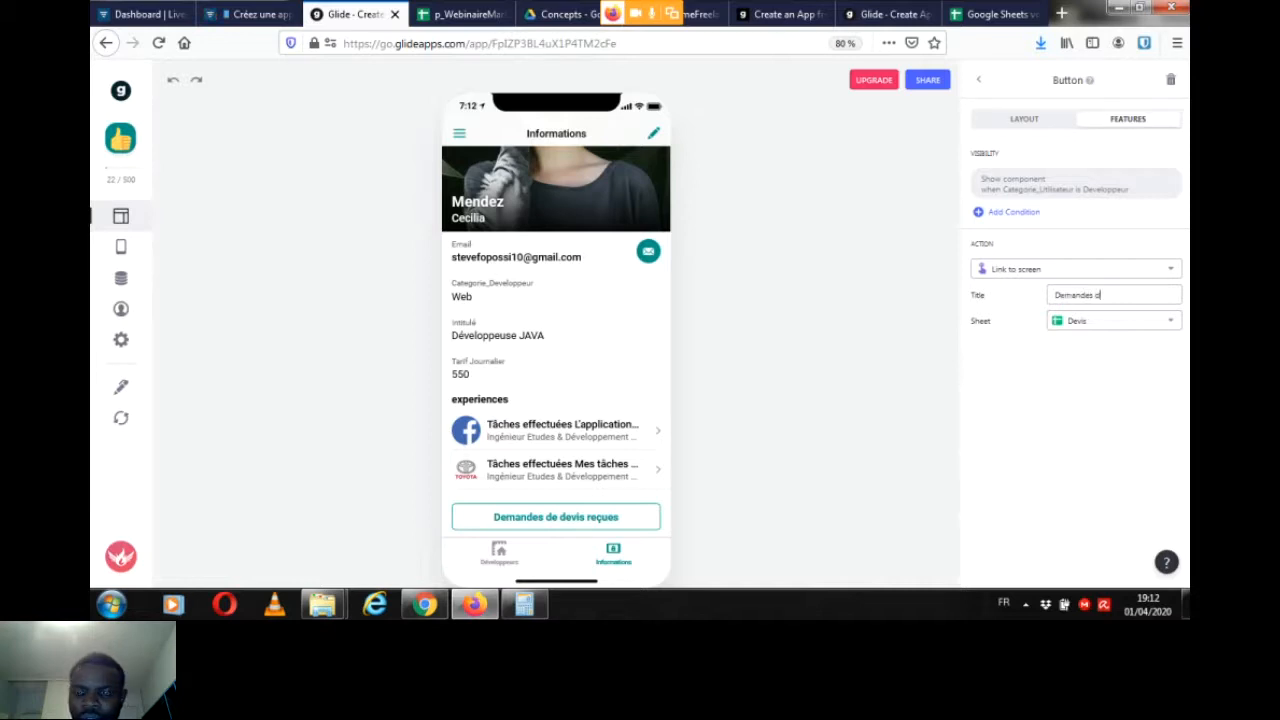
text(e devis re)
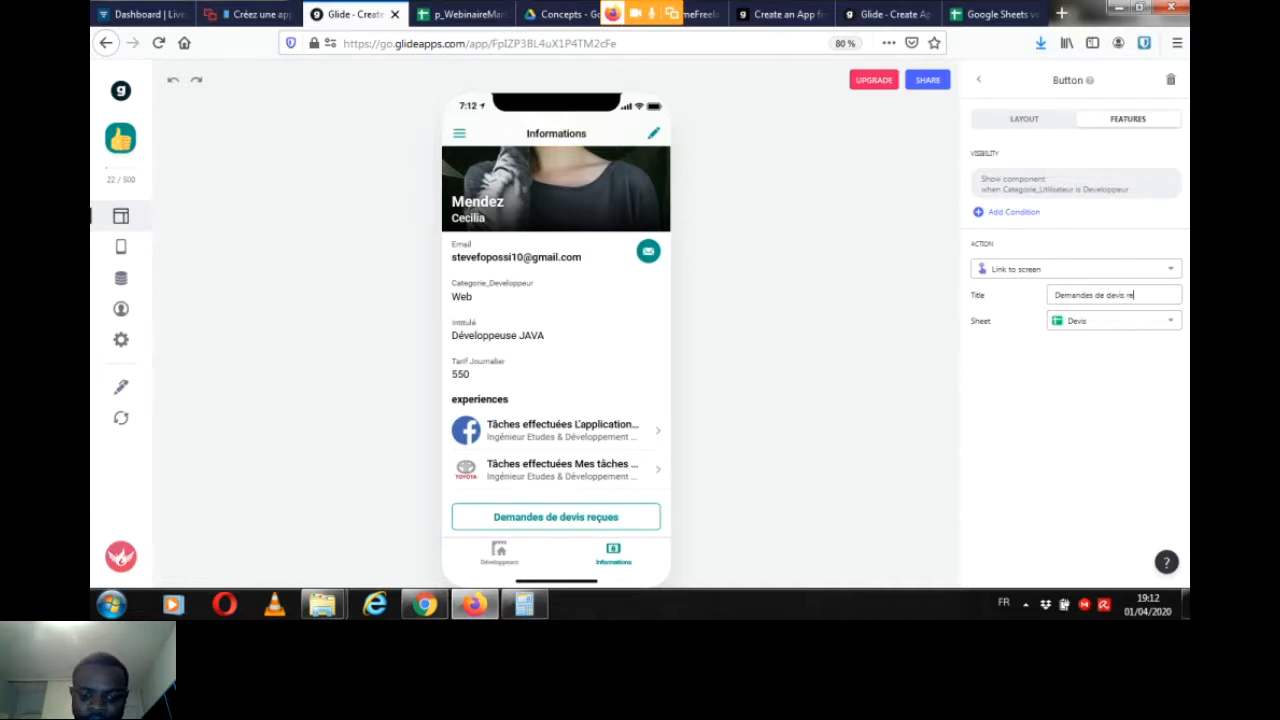
text(çues)
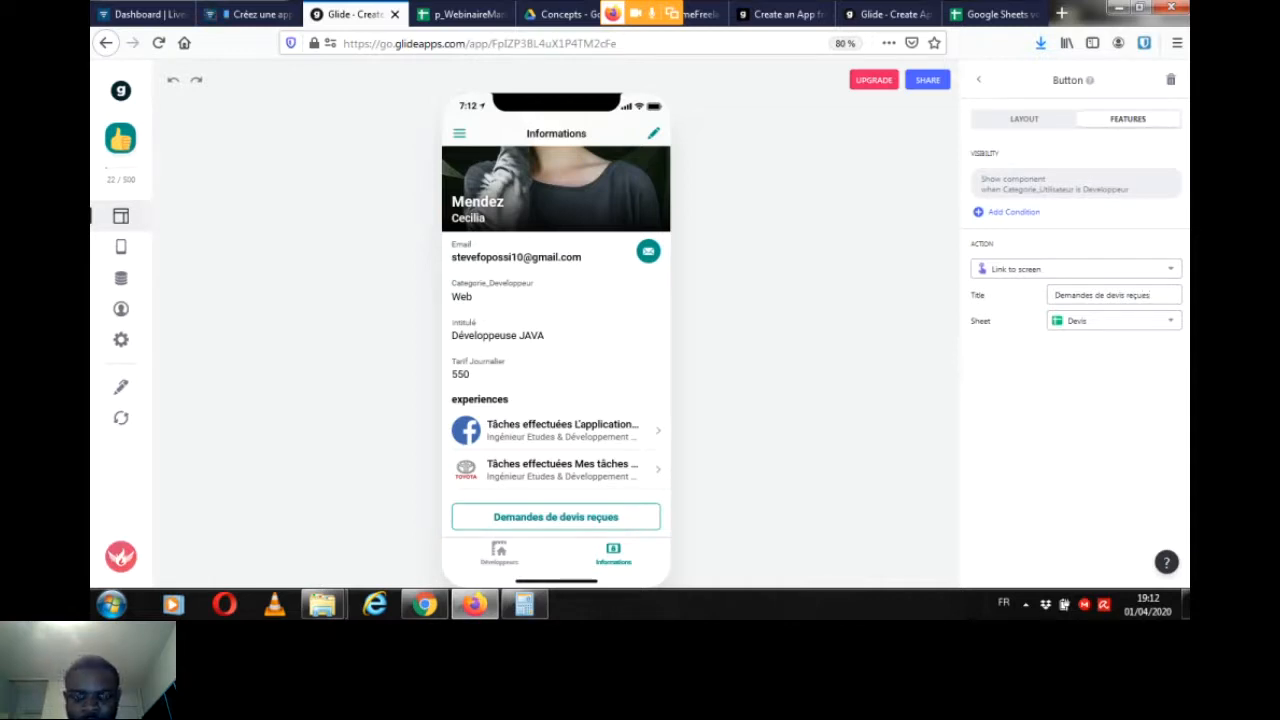
Step: Open the "Demandes de devis reçues" screen from the preview, set its list image to PhotoDeveloppeur, and add a filter
click(556, 517)
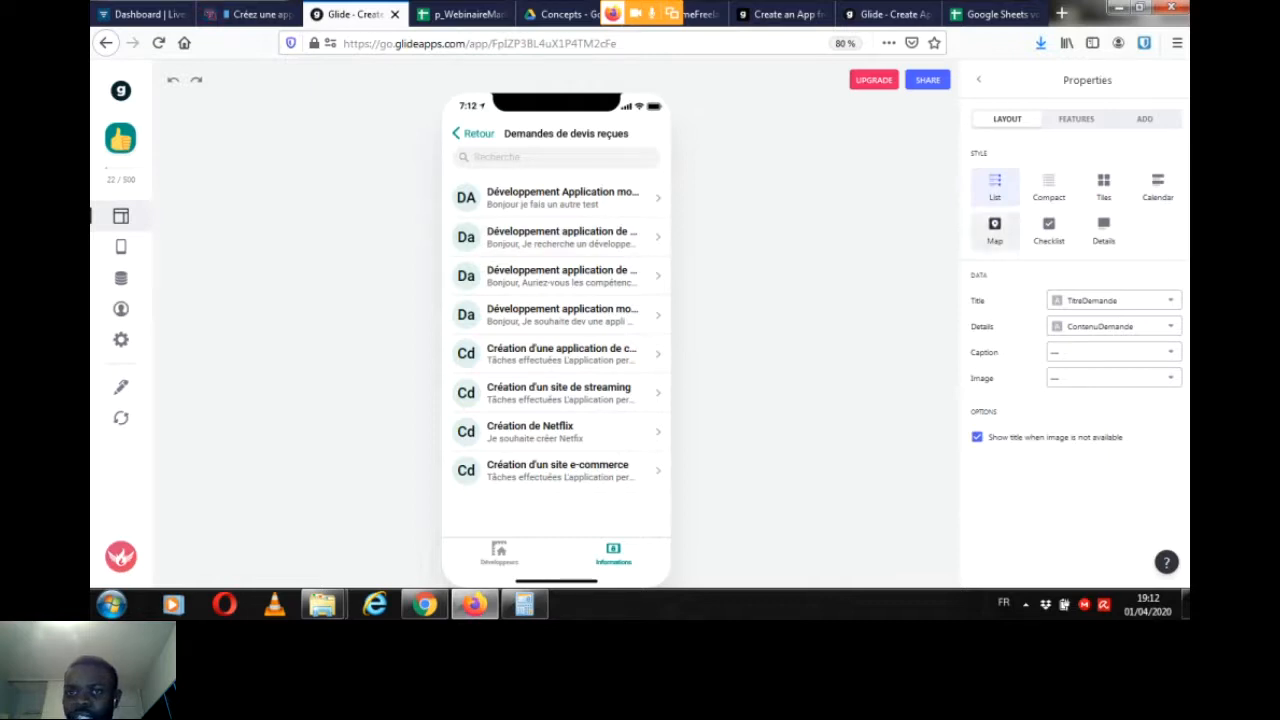
click(1113, 378)
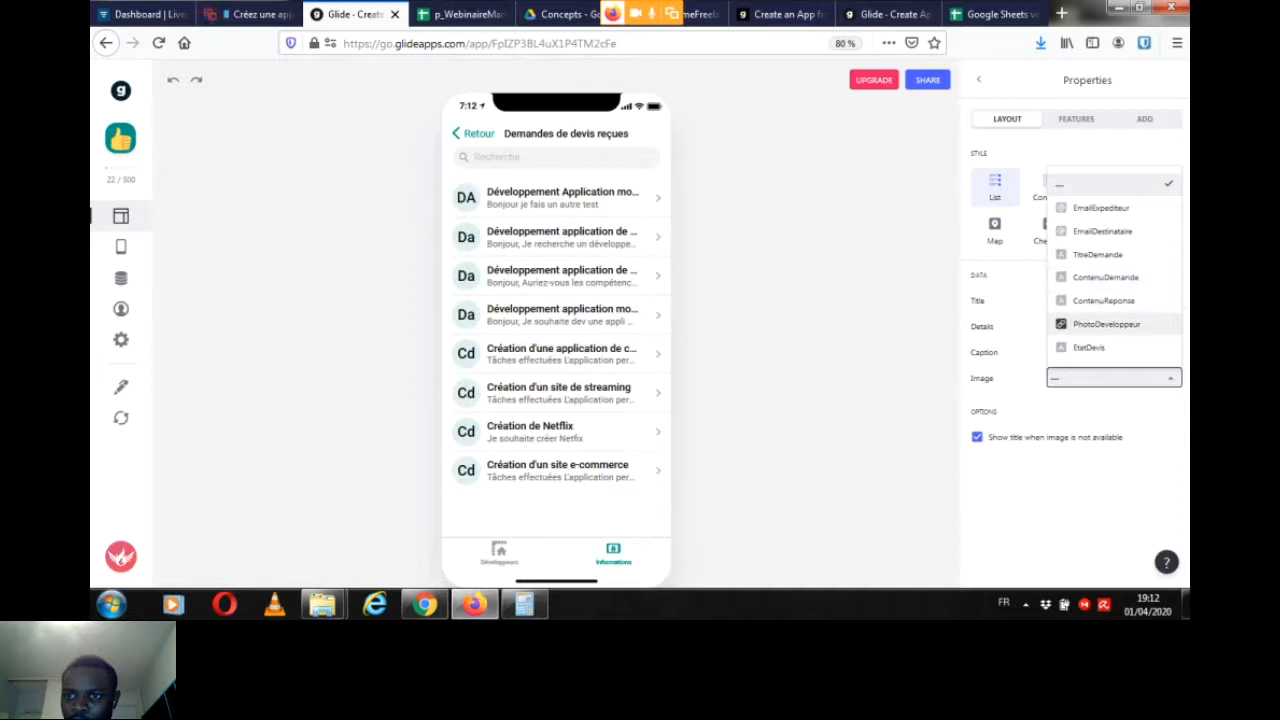
click(1106, 324)
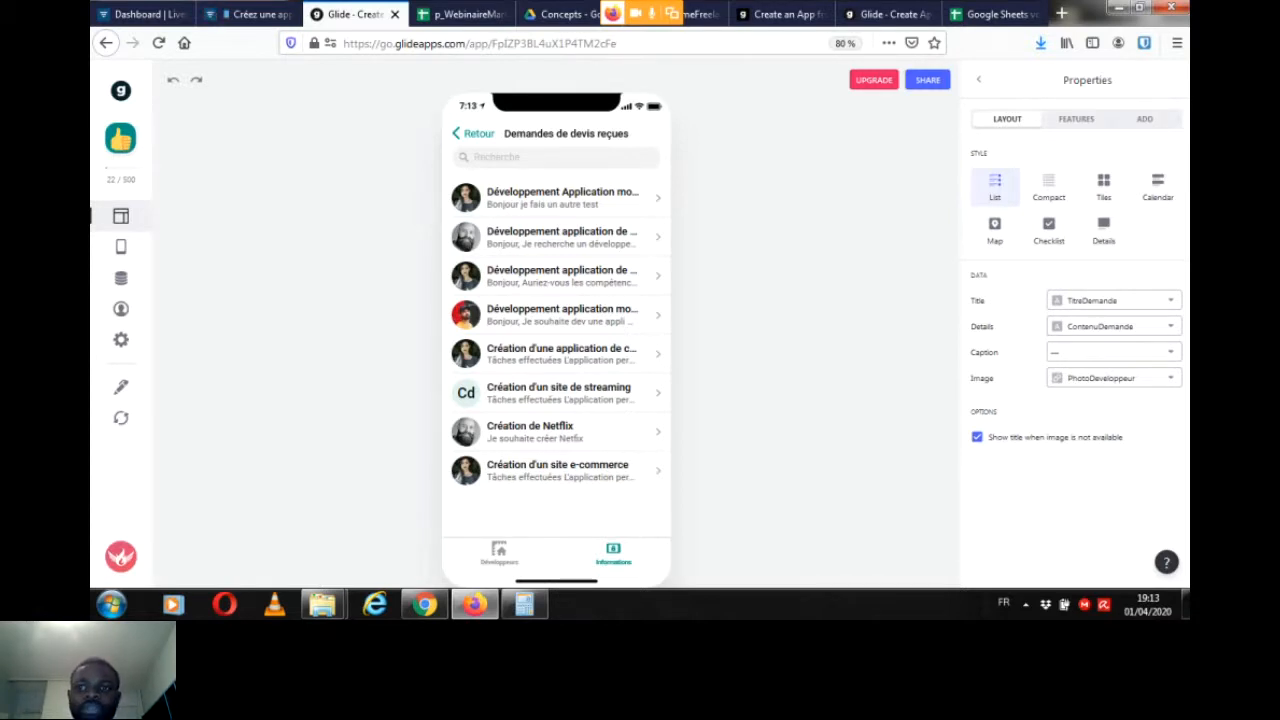
click(1076, 119)
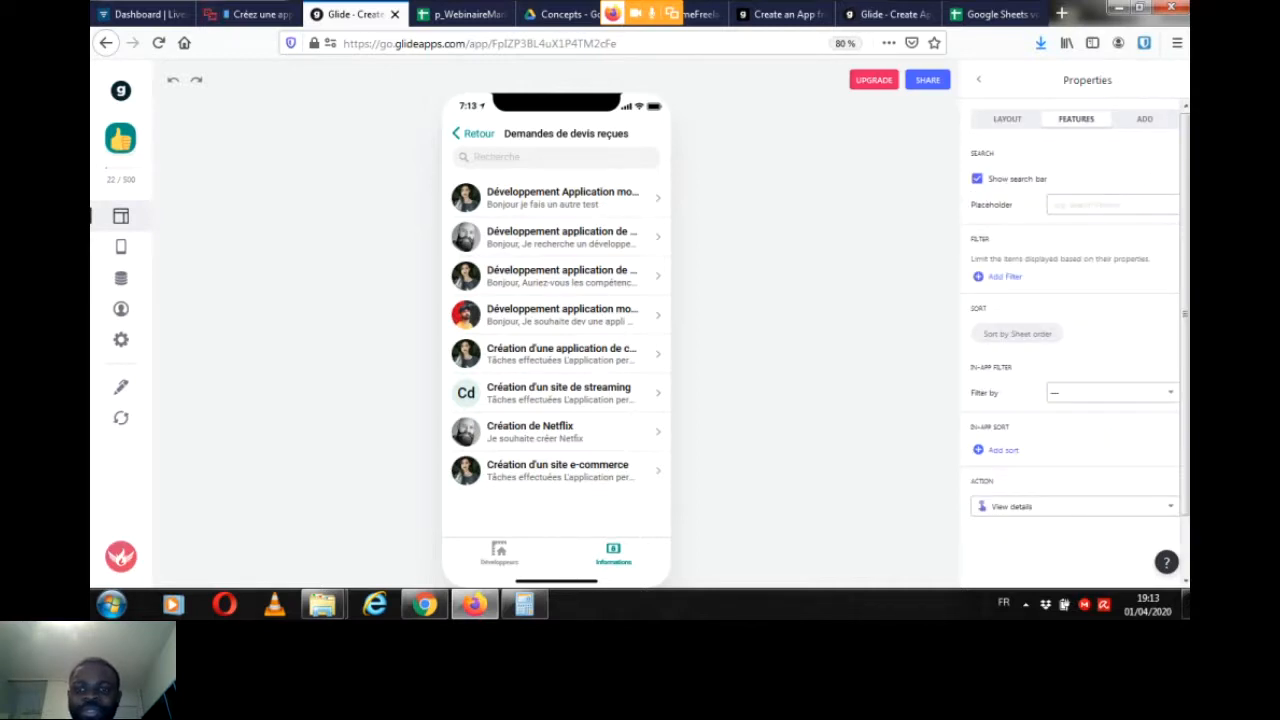
click(1004, 277)
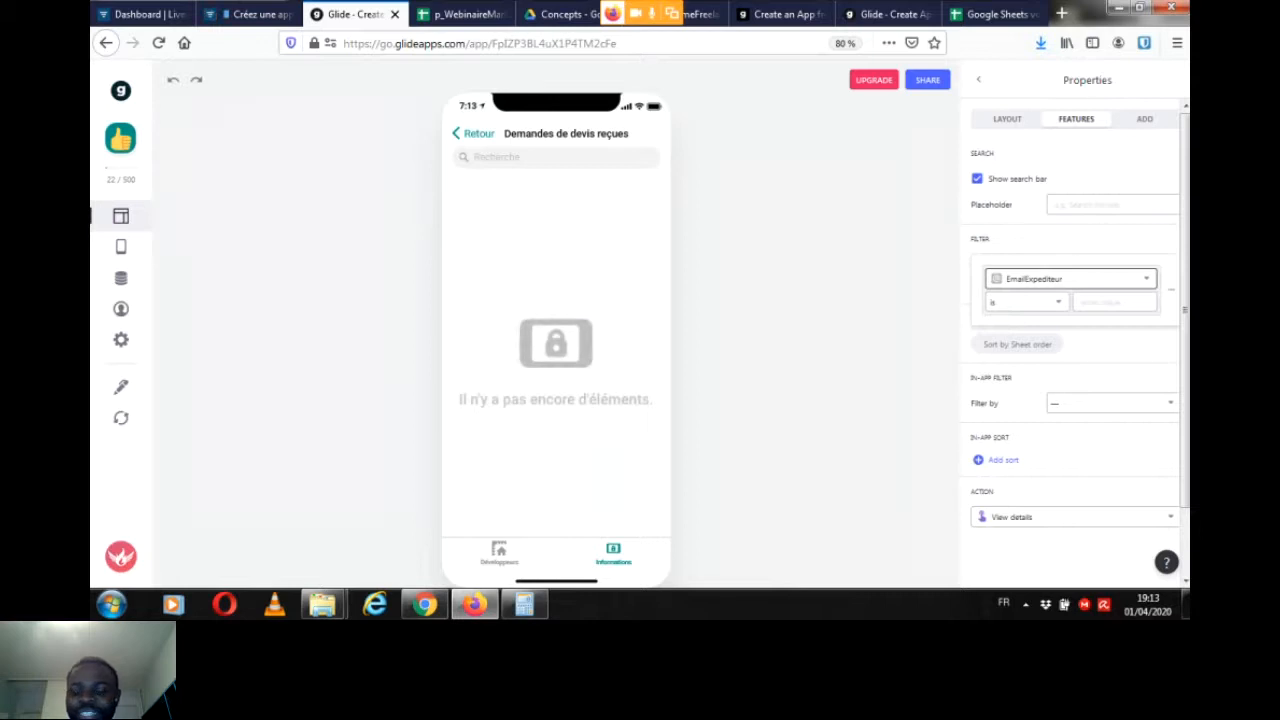
Step: Switch to Livestorm to read the participants' newest chat replies
click(252, 14)
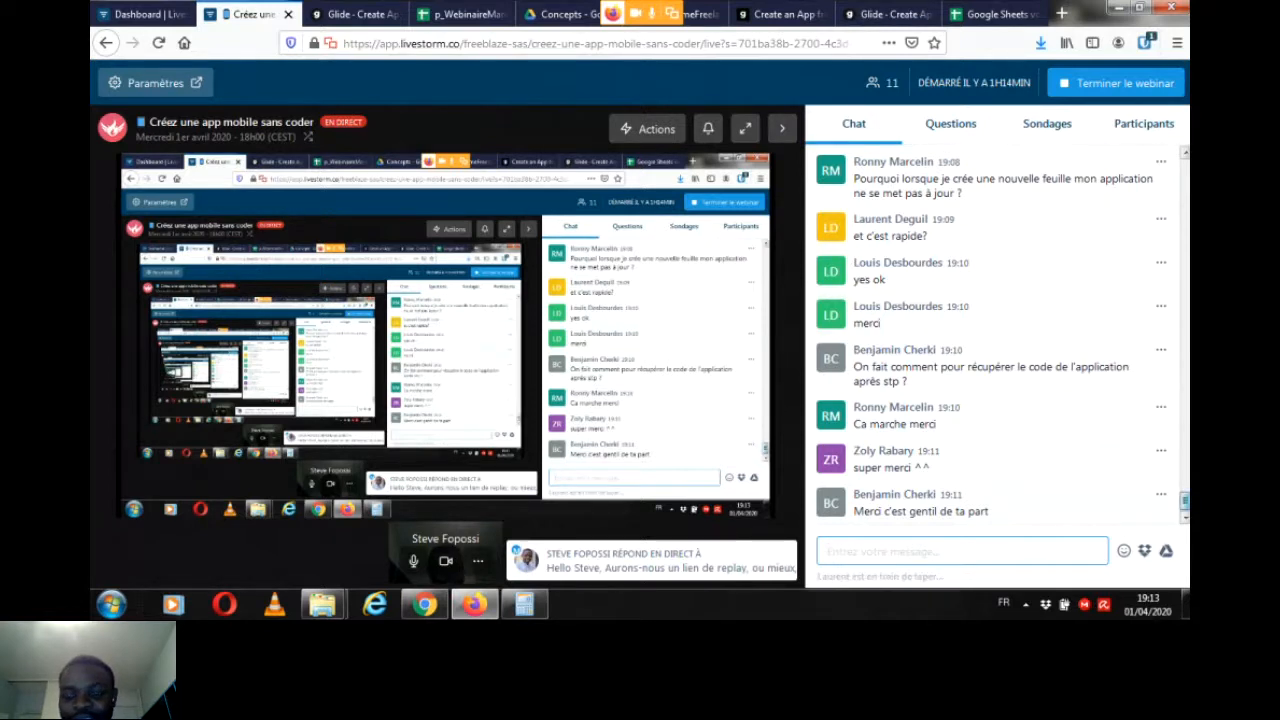
scroll(995, 340, up, 5)
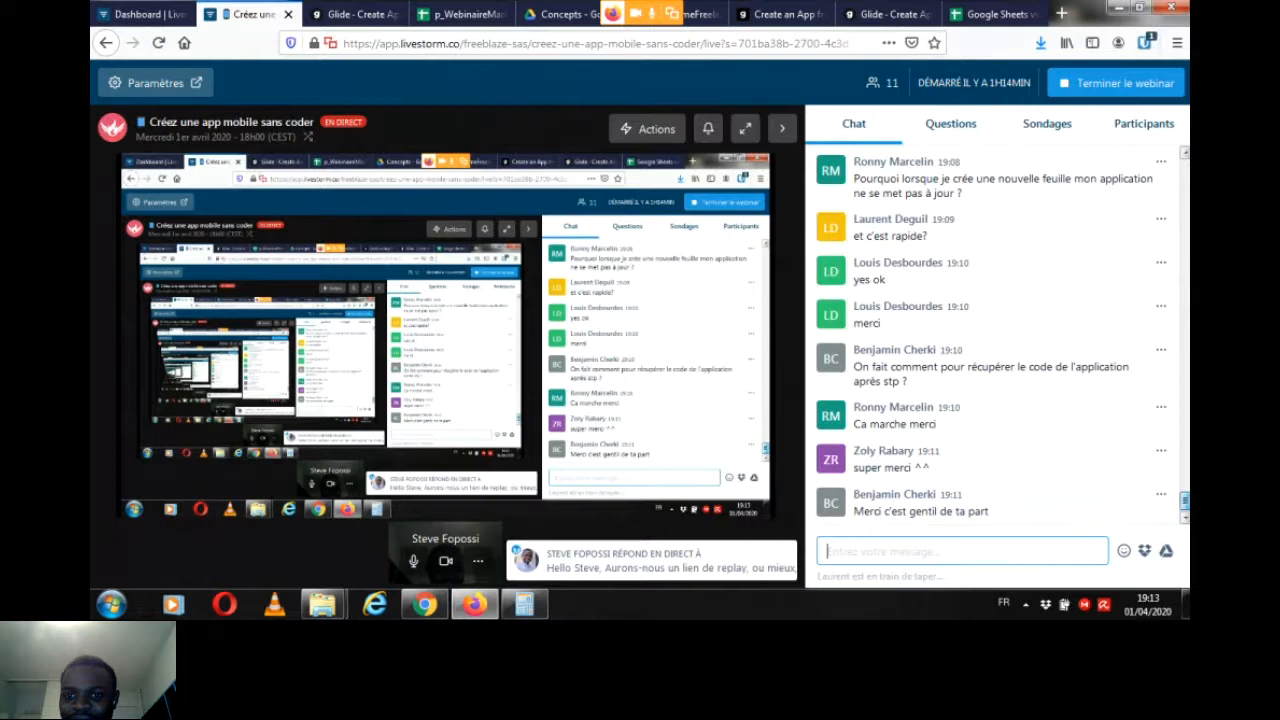
click(354, 14)
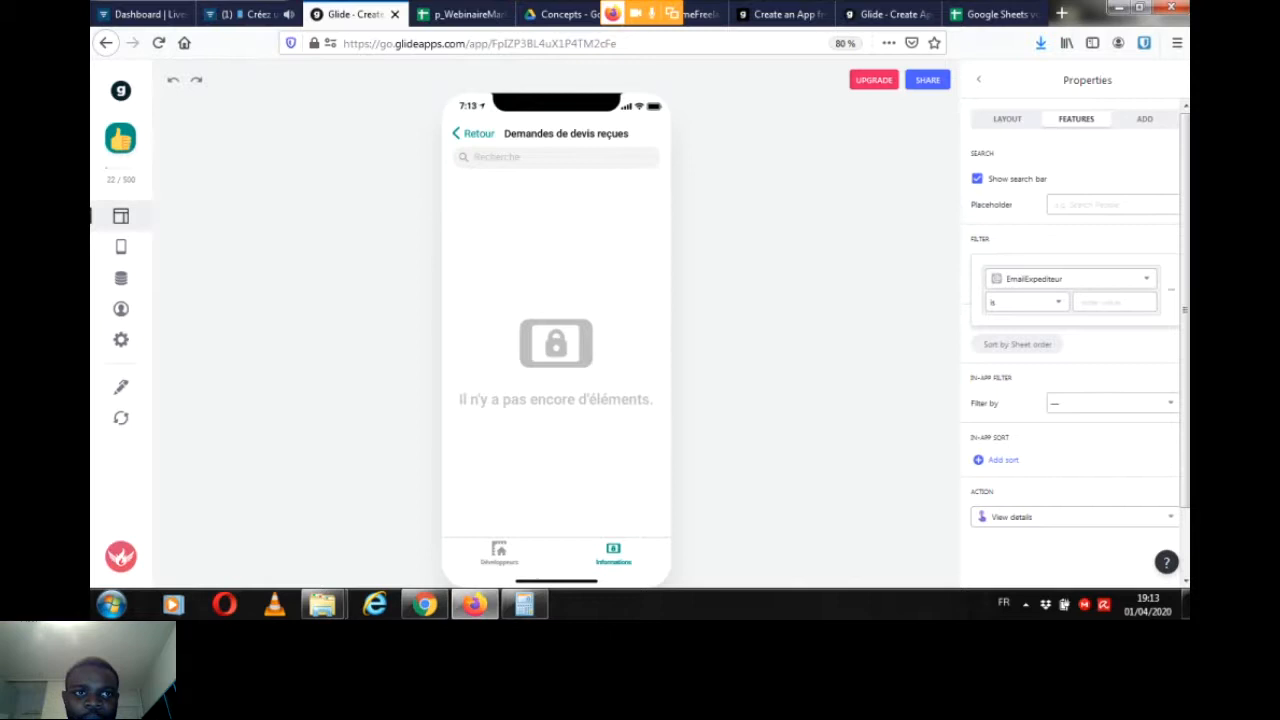
click(245, 14)
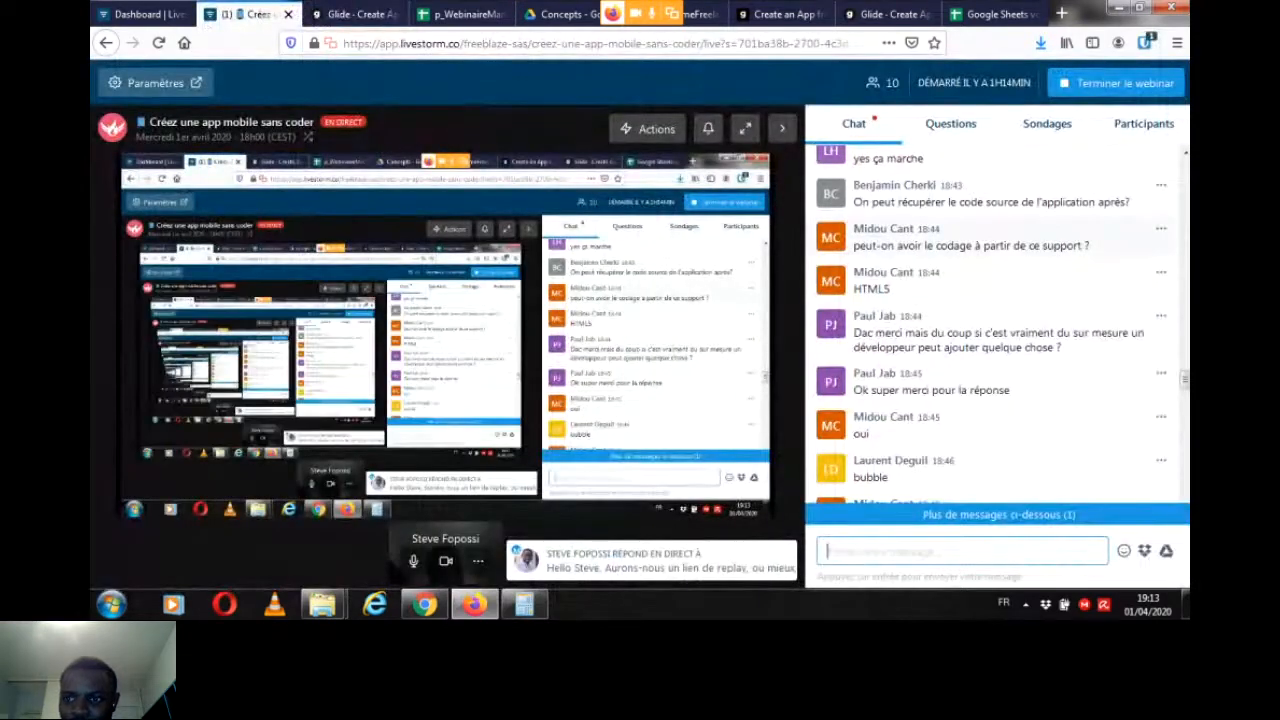
drag(1185, 379, 1185, 483)
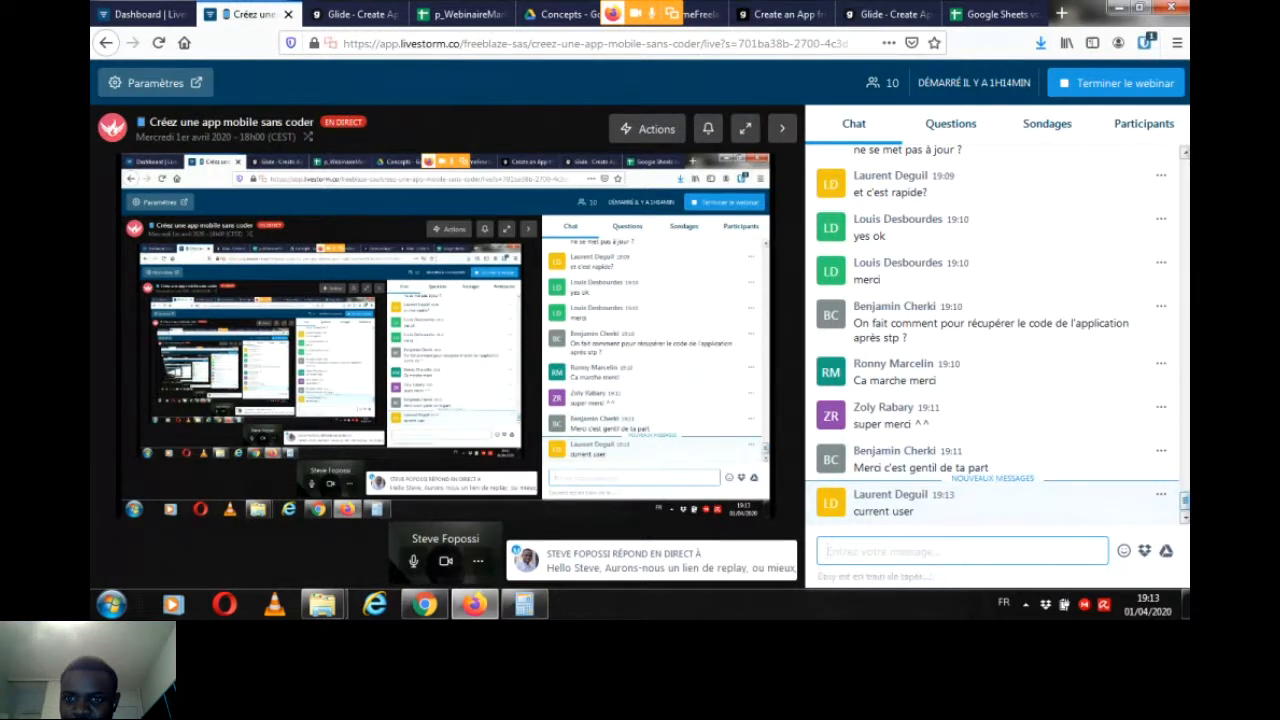
Step: Return to Glide, check the participants' chat suggestion, and filter the list so that EmailDestinataire is signed-in user
click(355, 14)
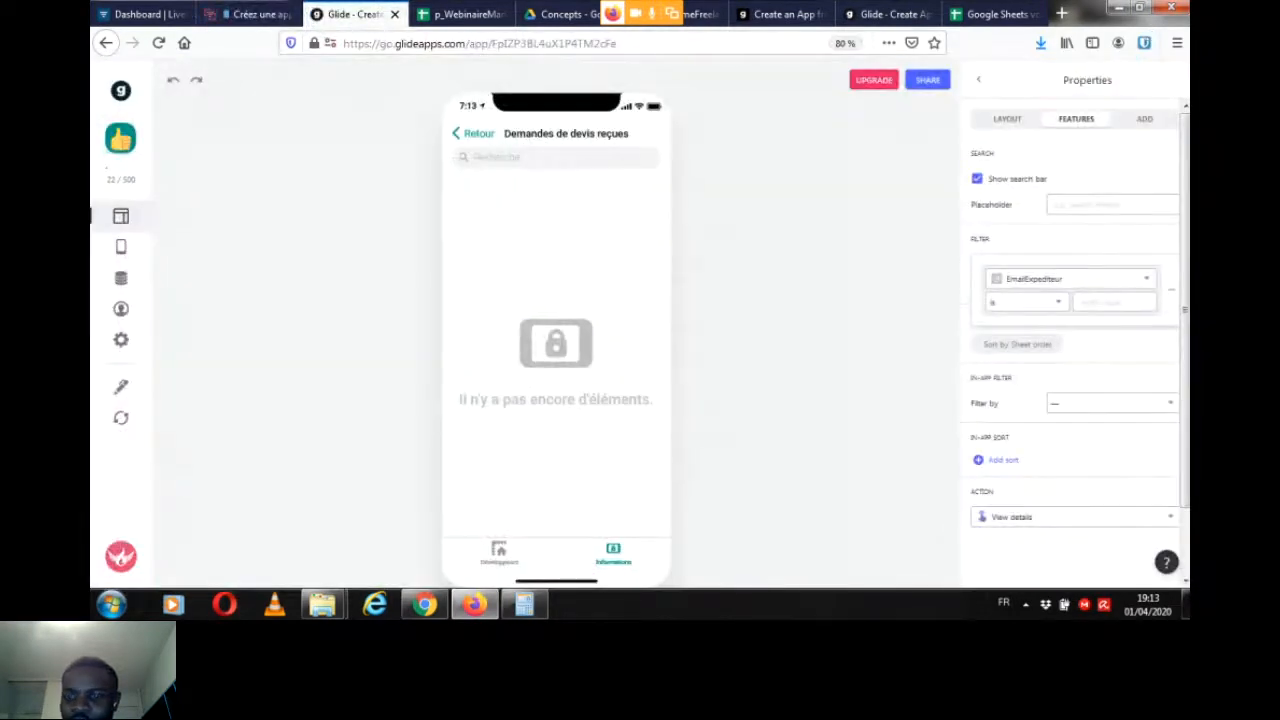
click(1070, 279)
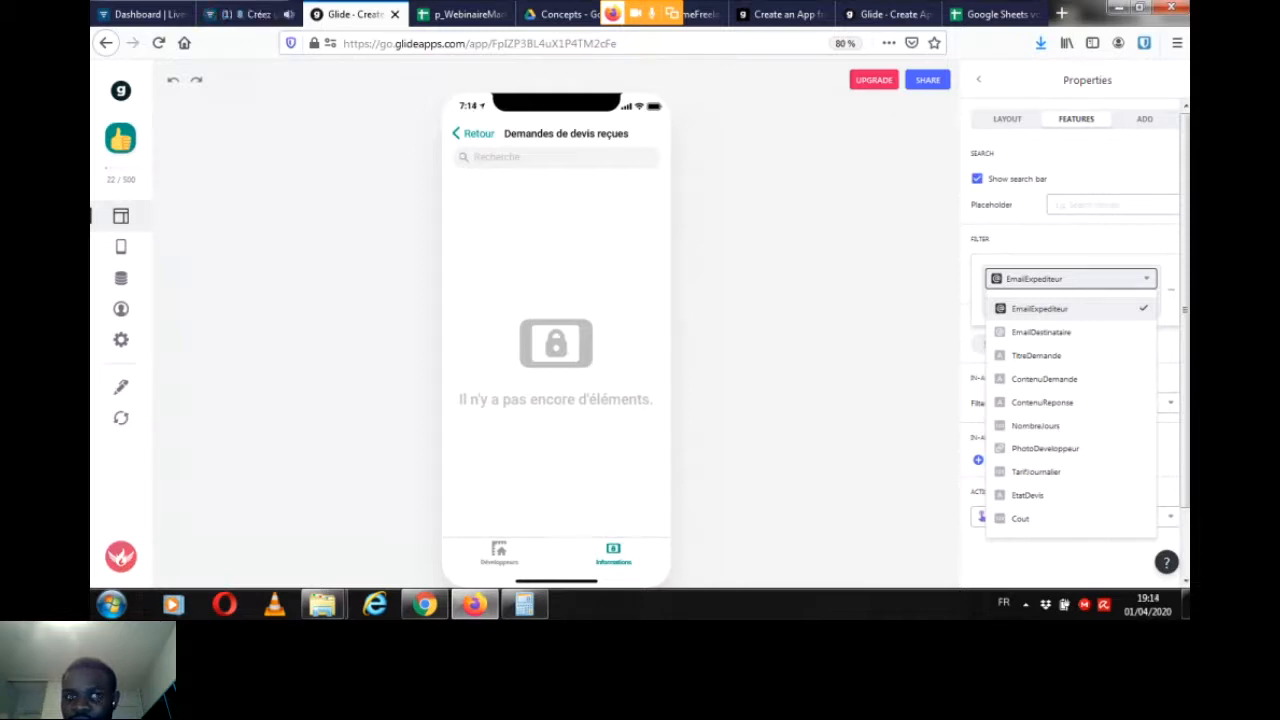
click(248, 14)
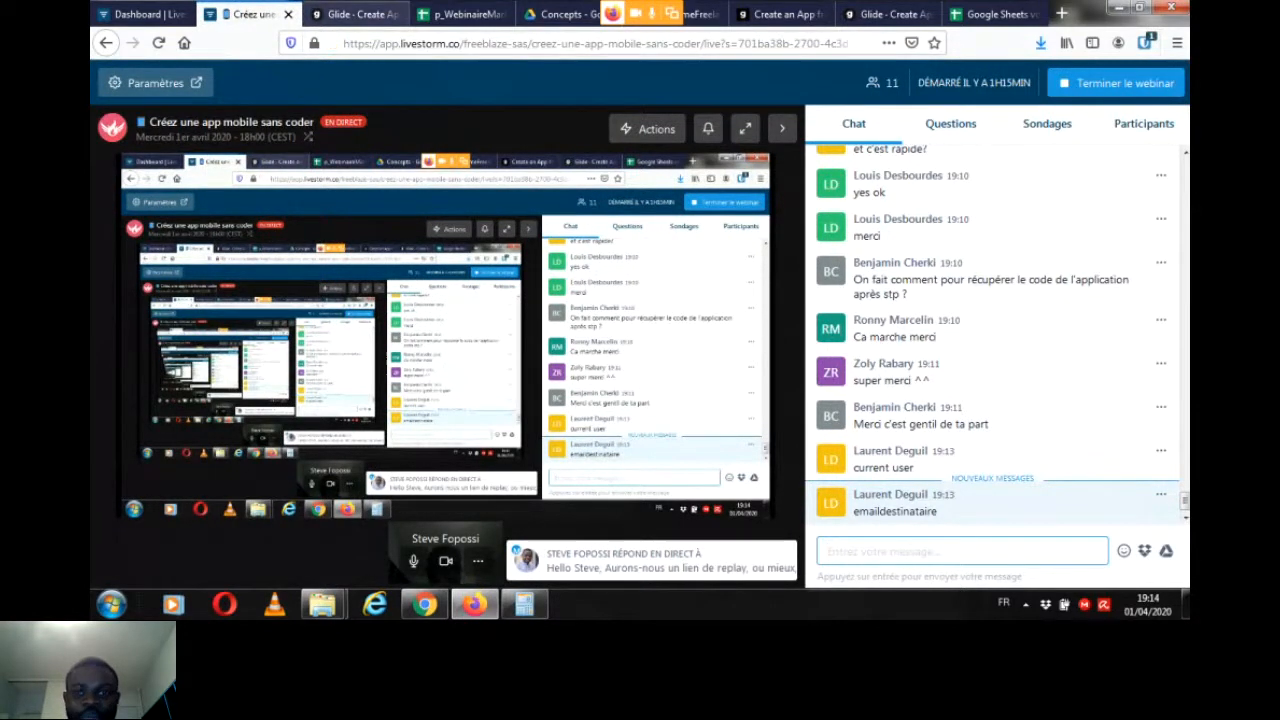
click(356, 14)
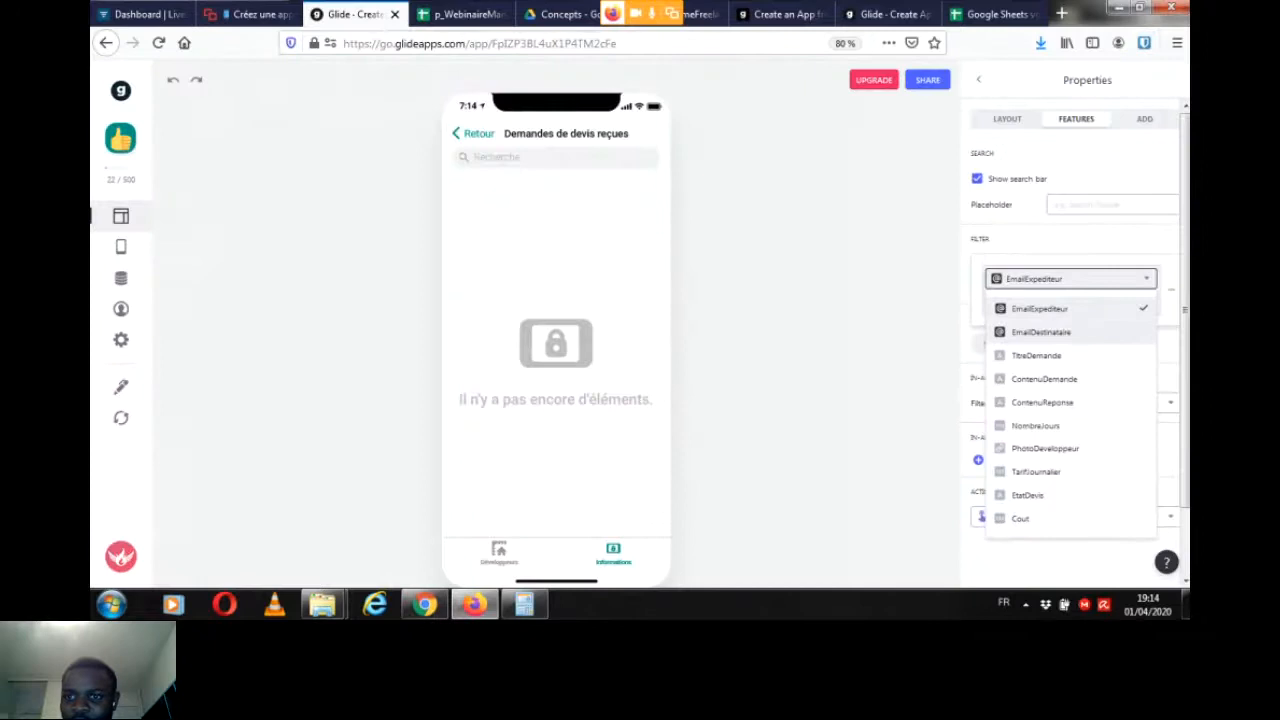
click(1040, 331)
click(1025, 301)
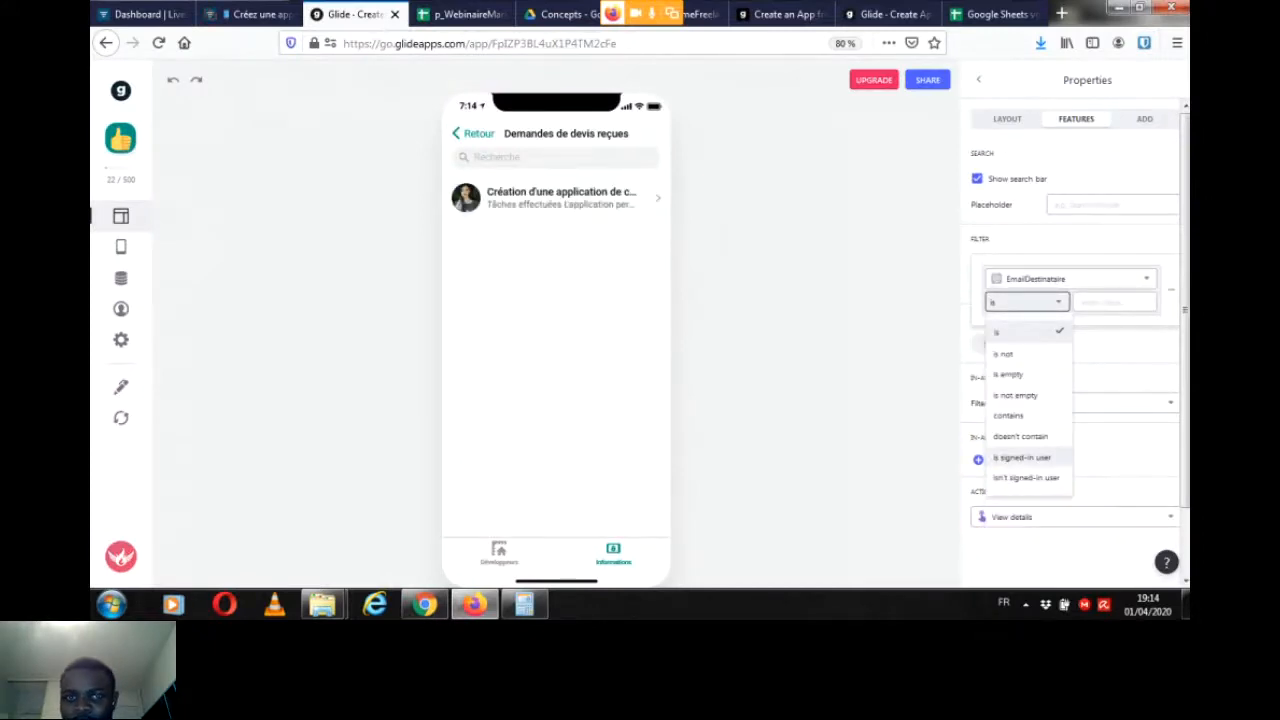
click(1021, 457)
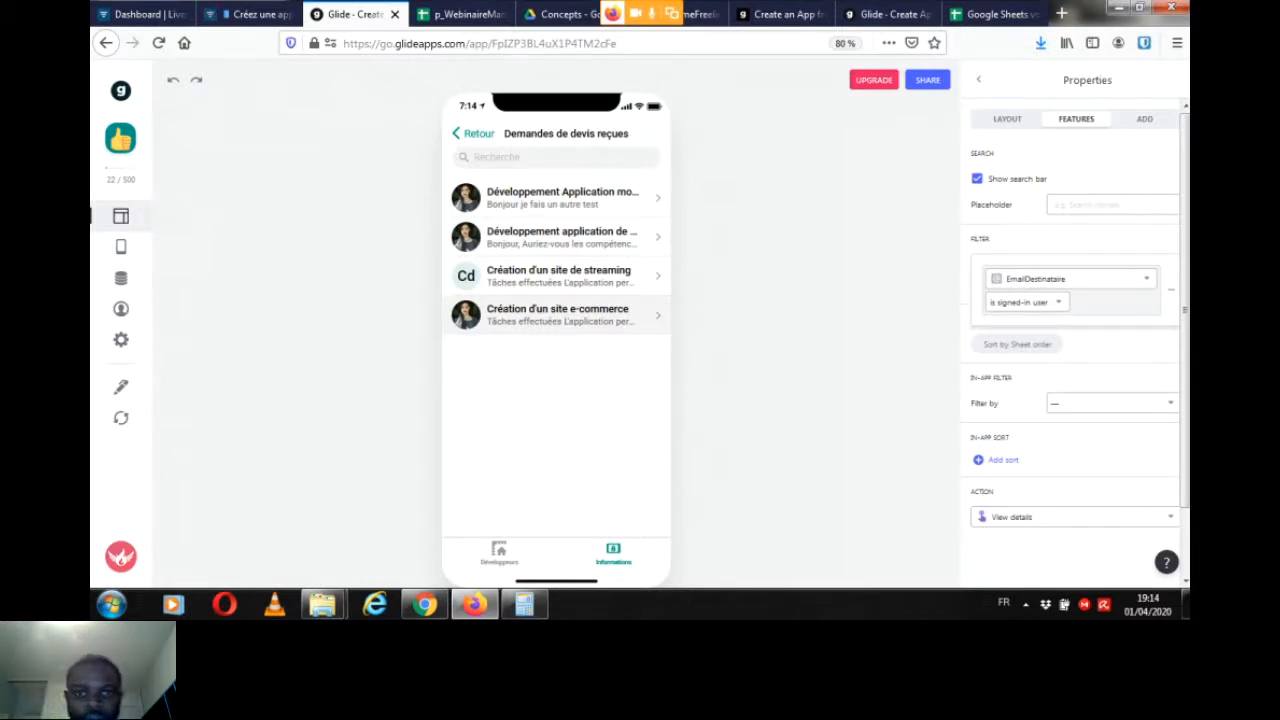
Step: Open the "Création d'un site e-commerce" request and add a Text Entry component linked to the ContenuReponse column
click(560, 314)
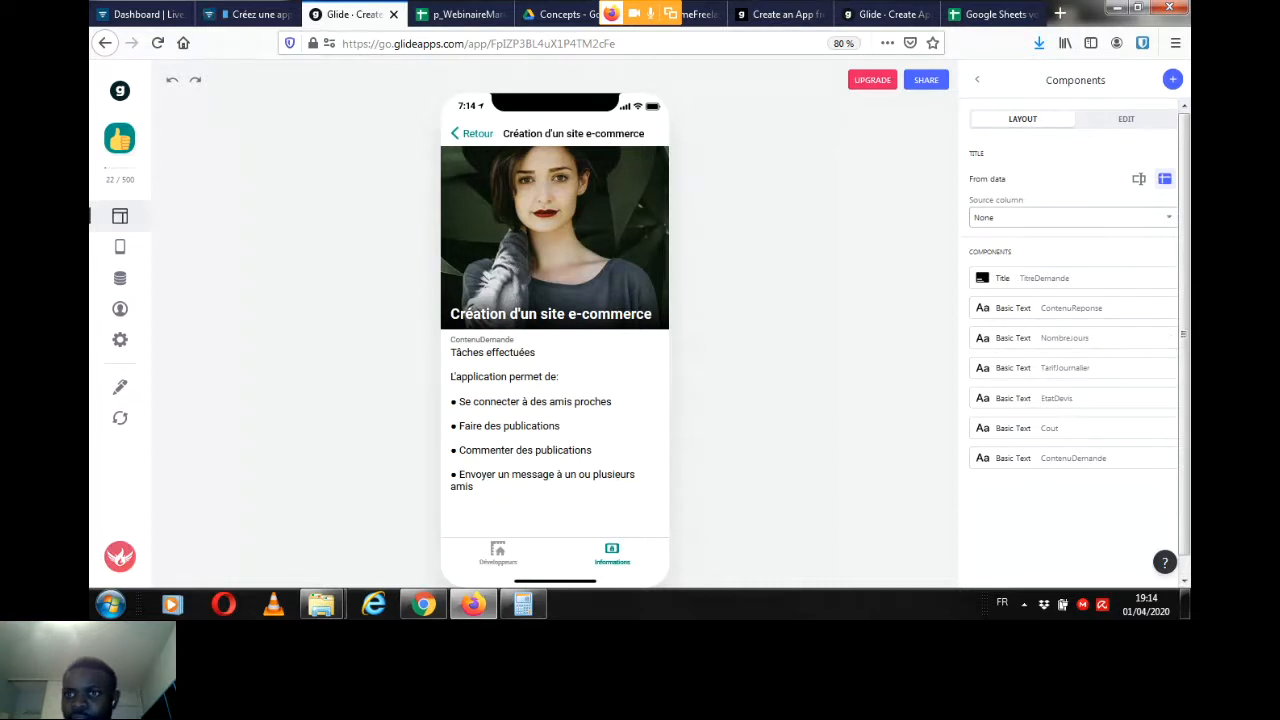
click(1173, 79)
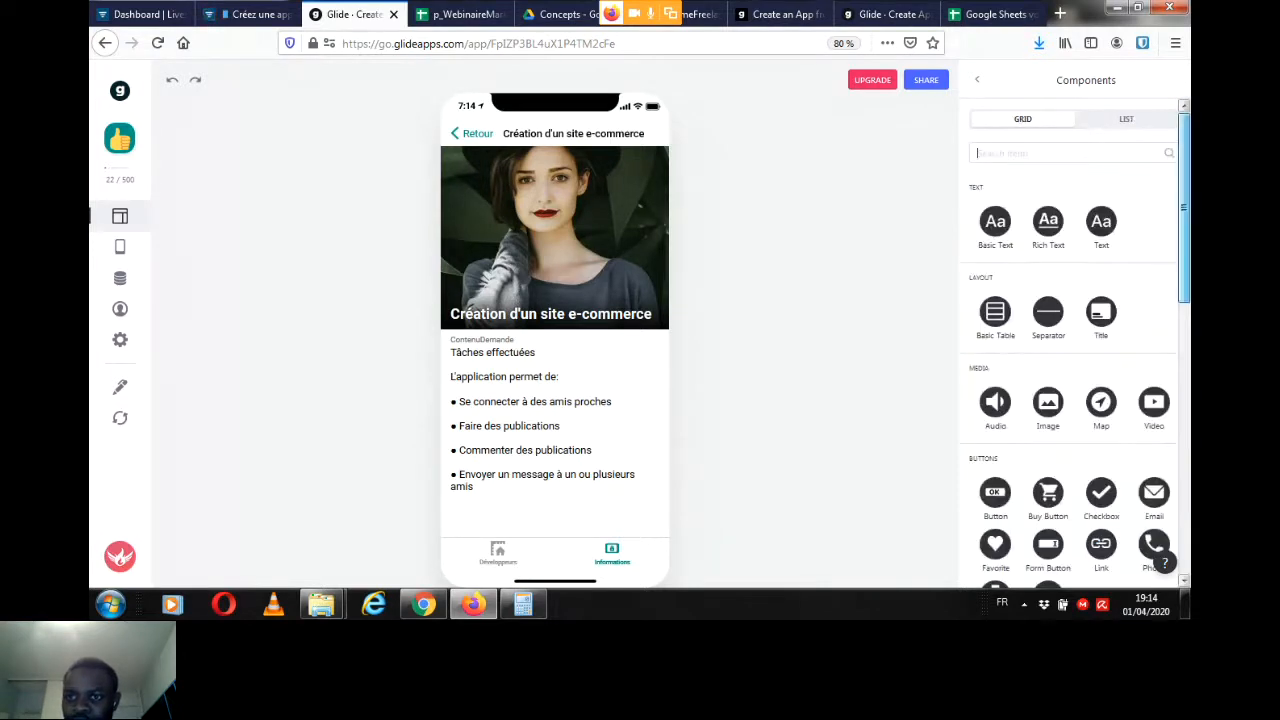
scroll(1075, 340, down, 4)
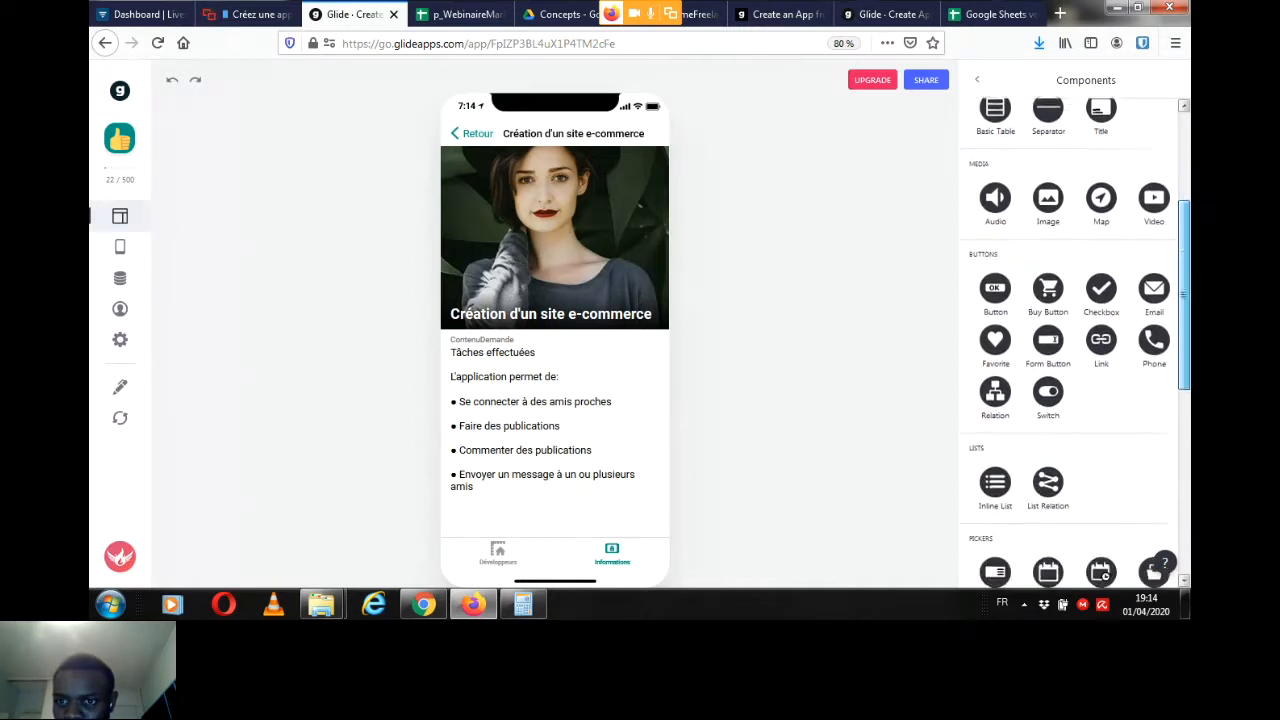
scroll(1075, 340, down, 5)
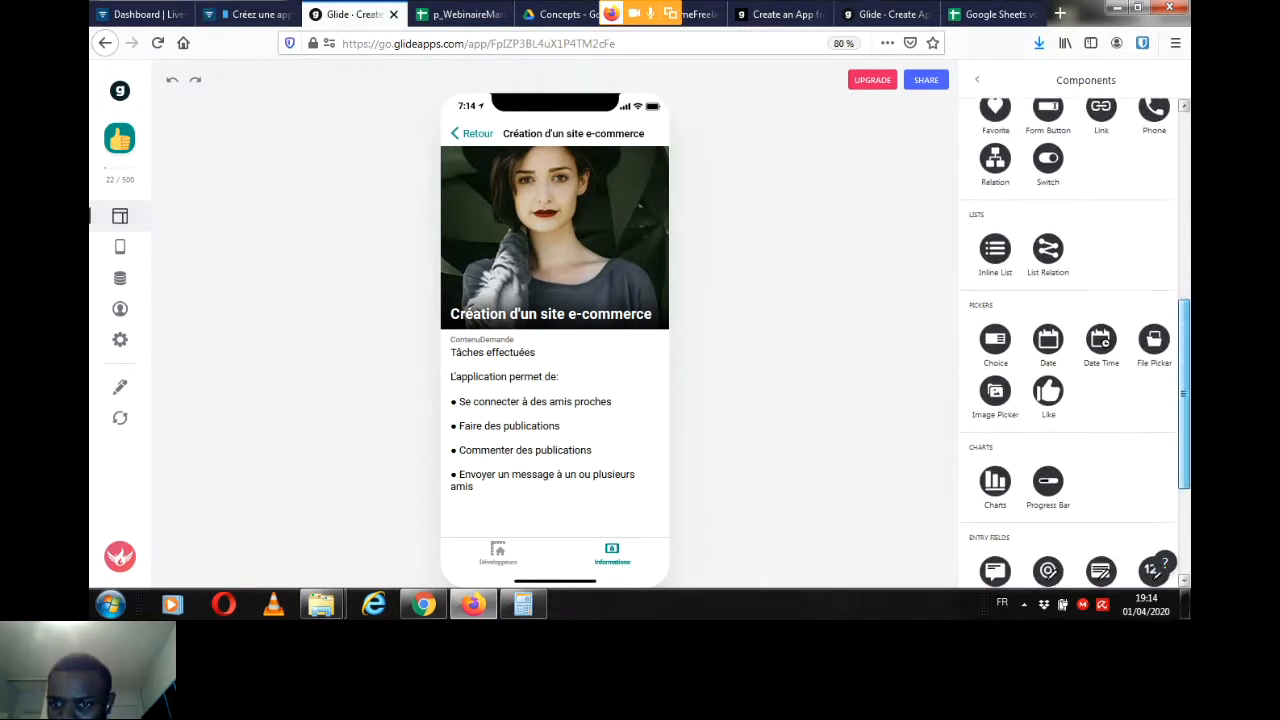
scroll(1075, 340, down, 4)
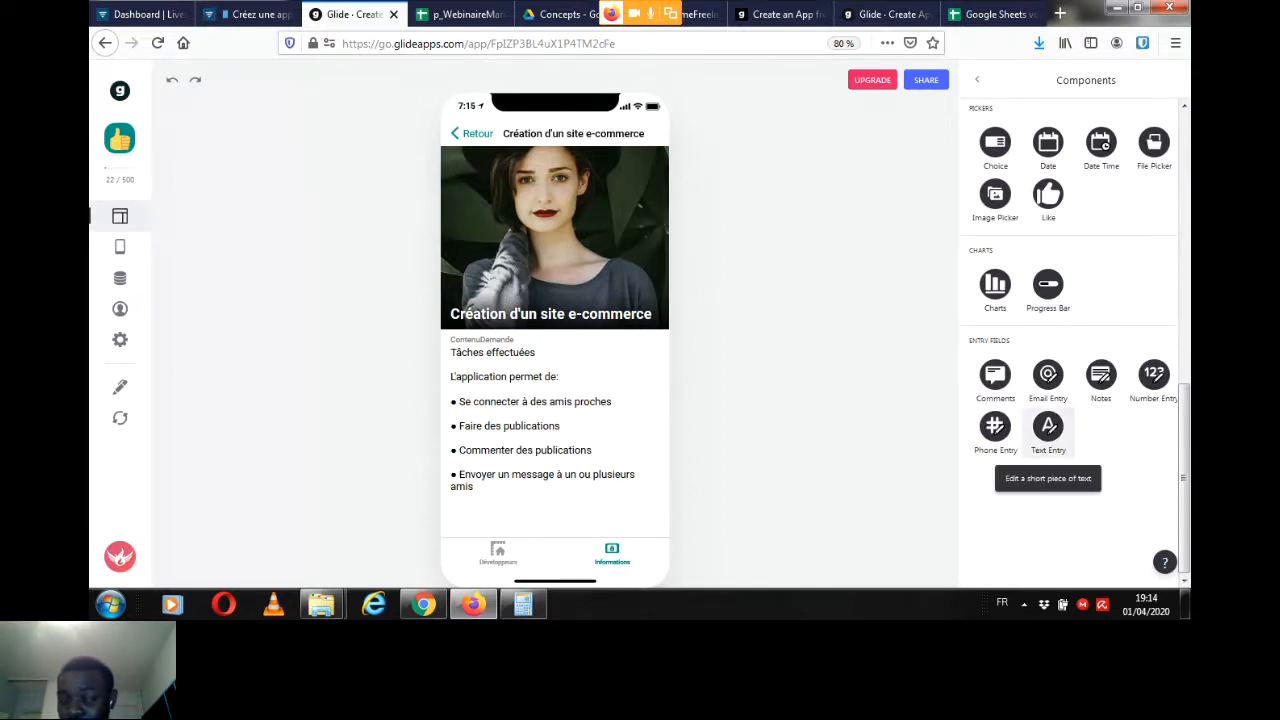
click(1048, 428)
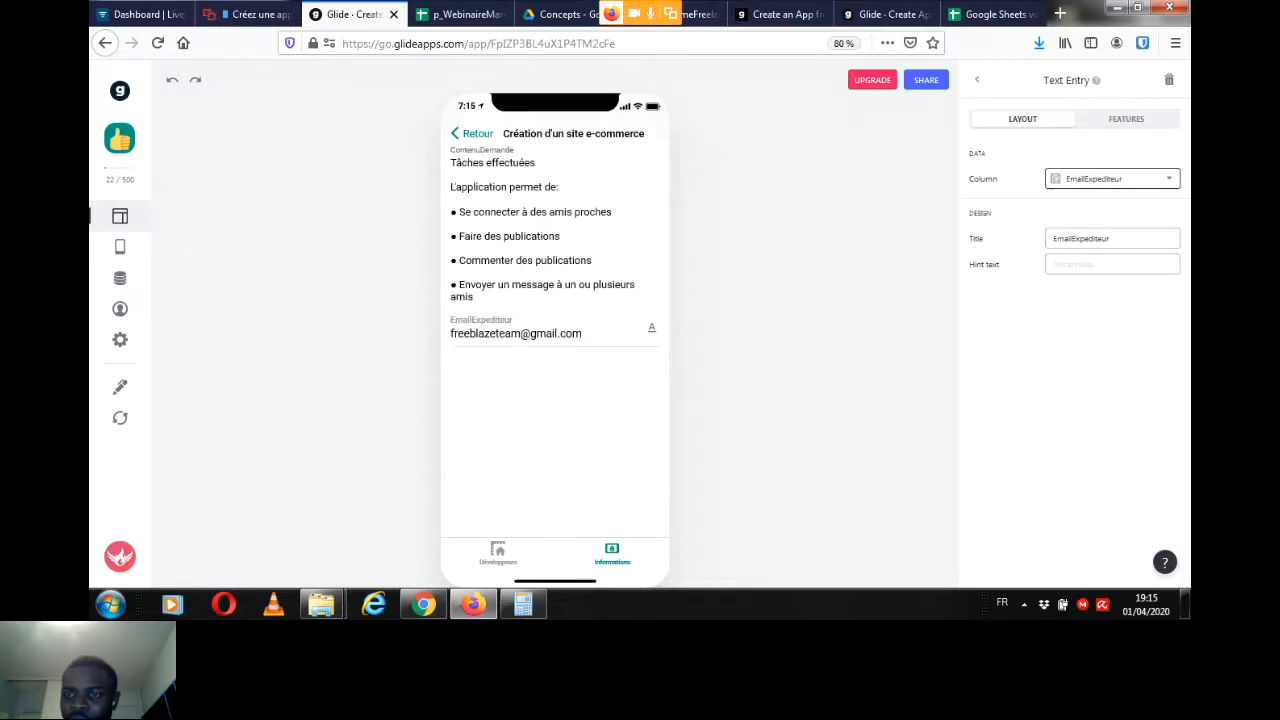
click(1110, 178)
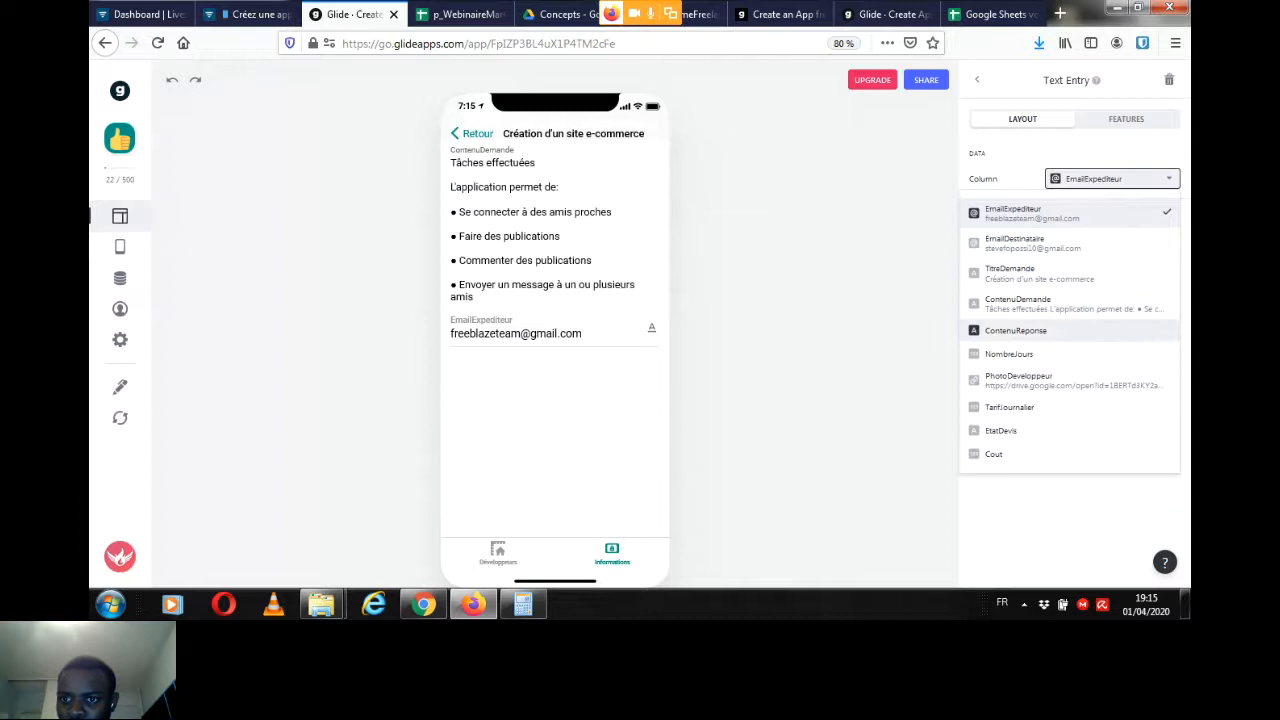
click(1015, 330)
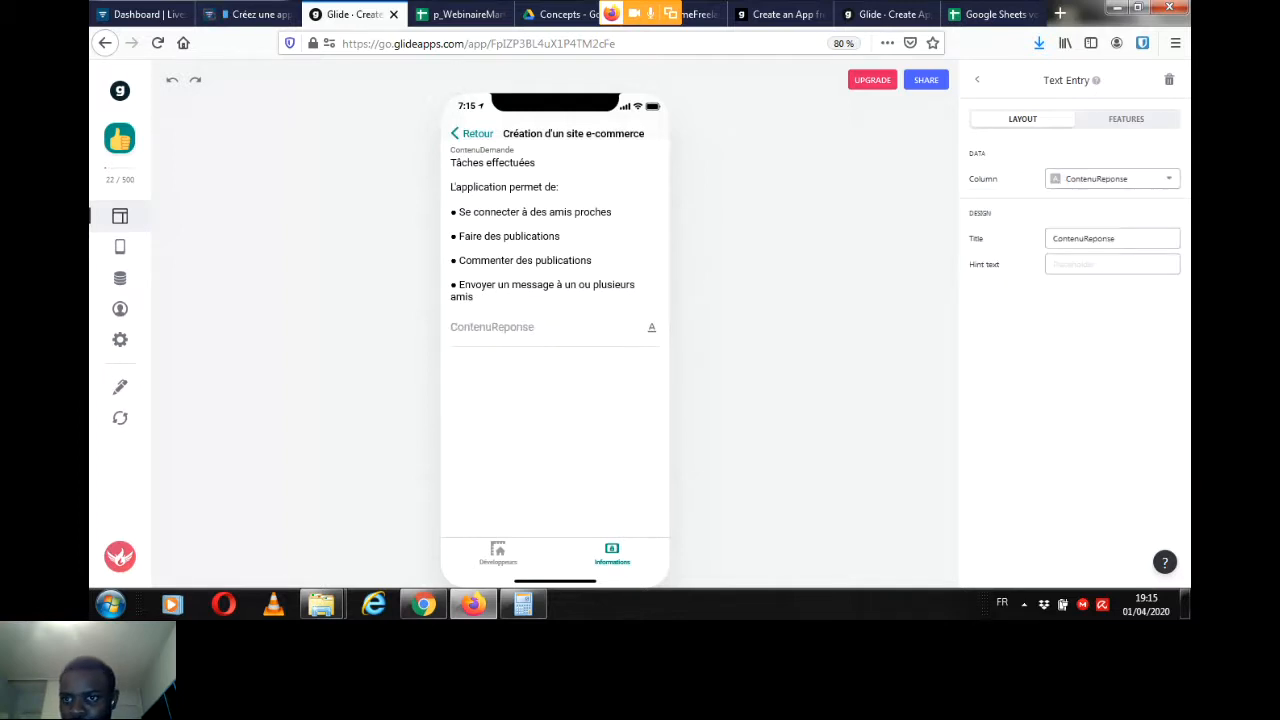
Step: Set the text entry's hint text to "Votre reponse" and return to the component list
click(1112, 264)
text(V)
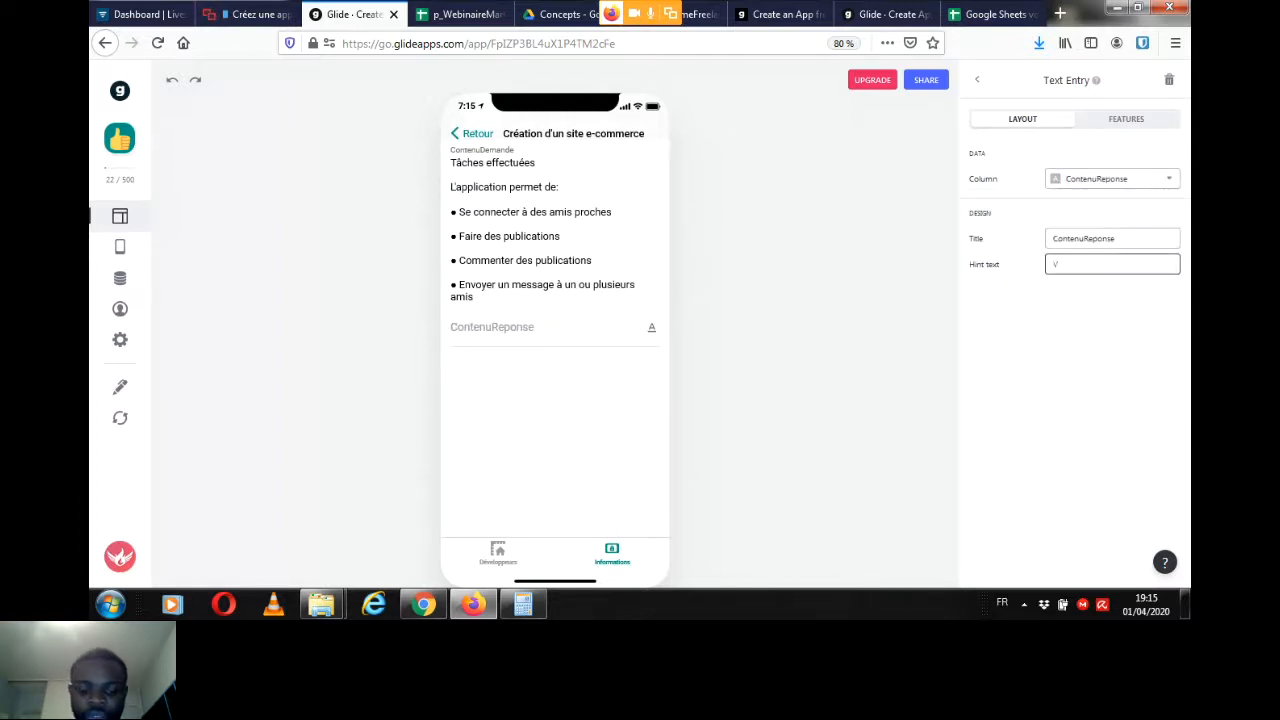
text(otre rep)
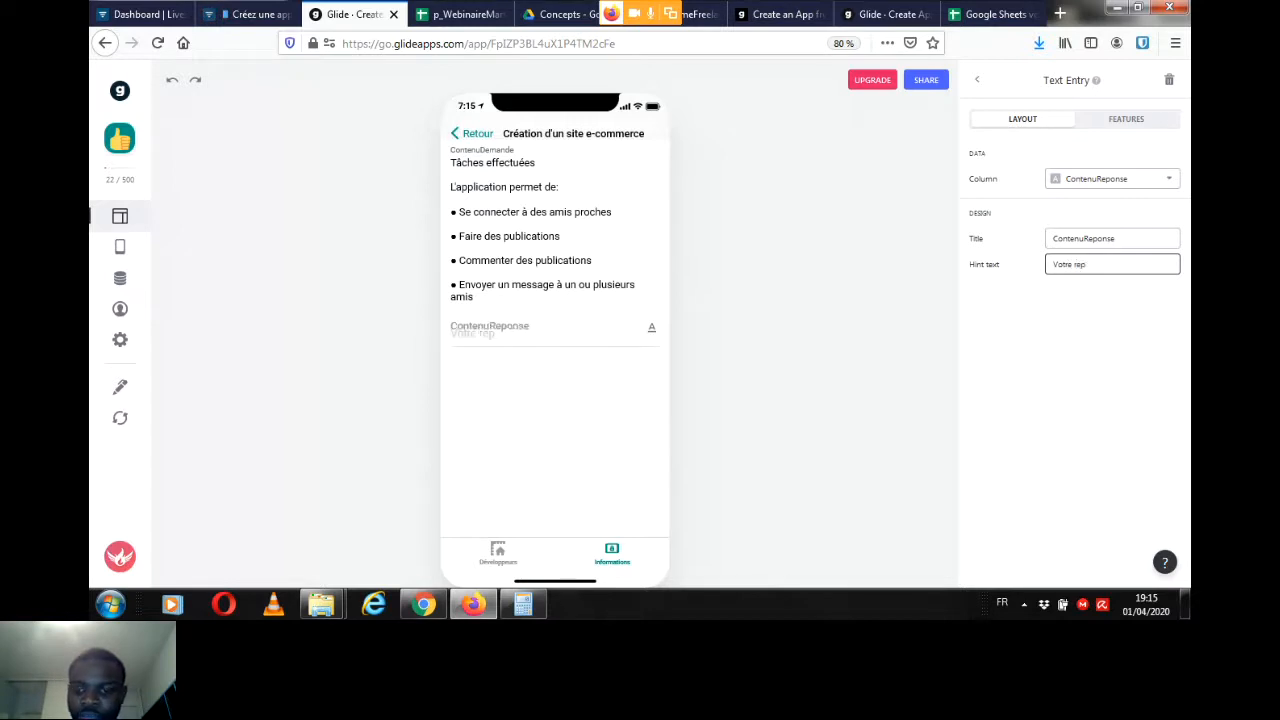
text(onse)
key(Tab)
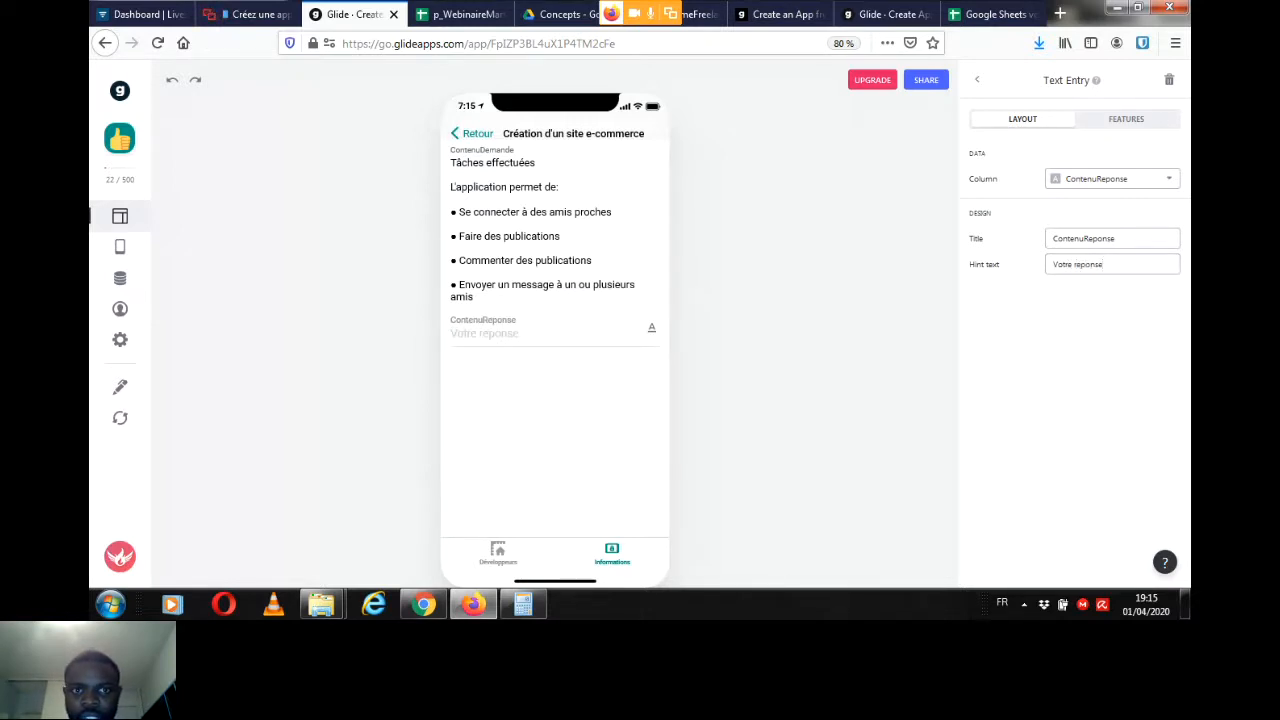
click(977, 79)
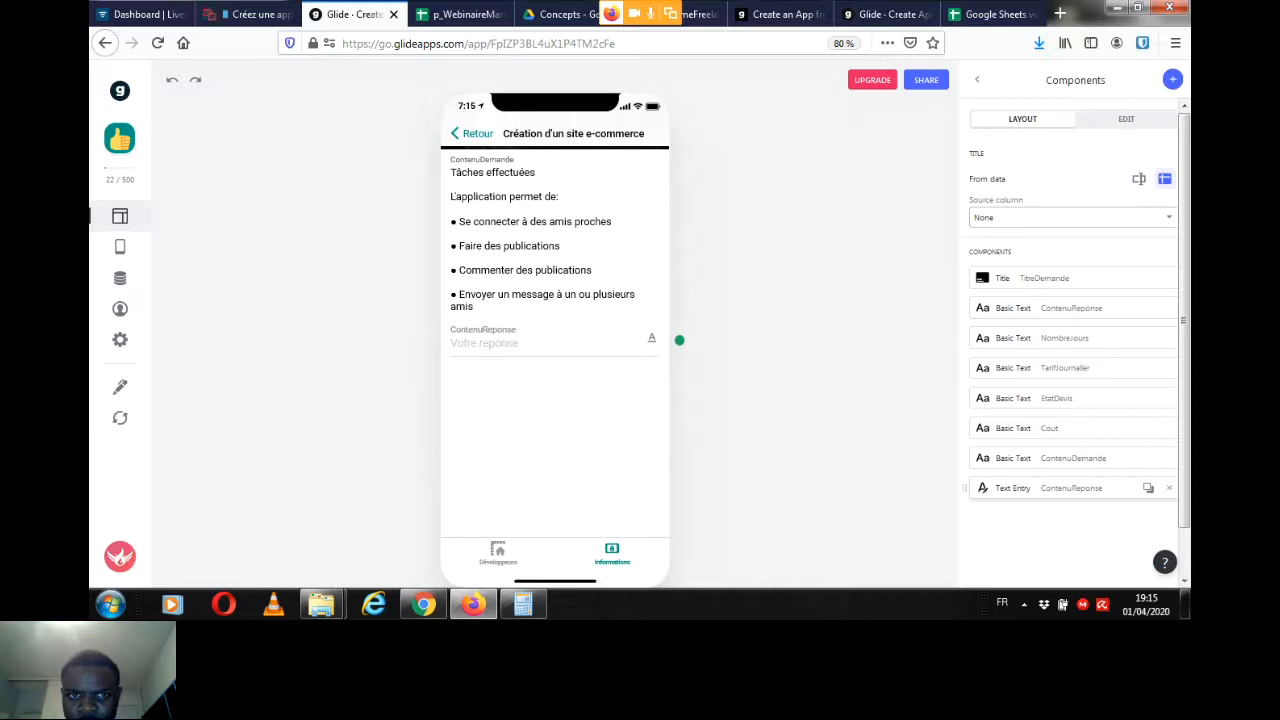
Step: Rename the ContenuReponse text entry's title as "Votre reponse" and close its settings
click(1070, 487)
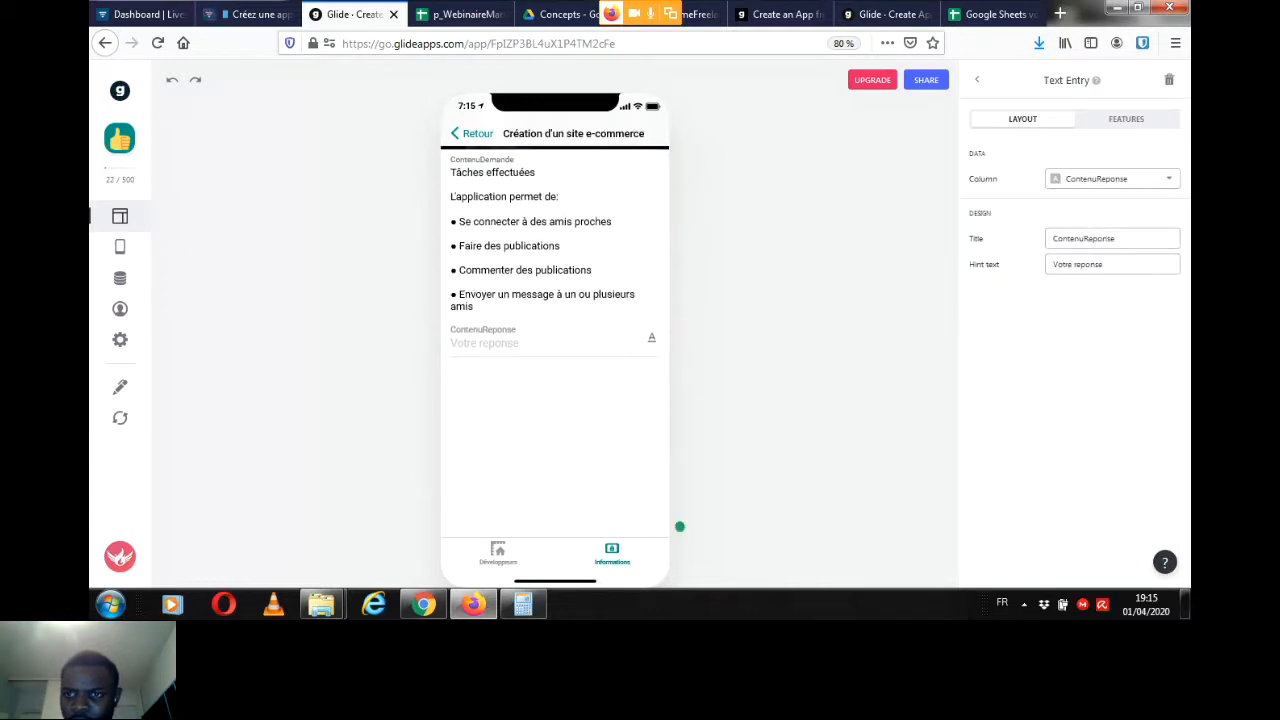
double_click(1114, 238)
key(BackSpace)
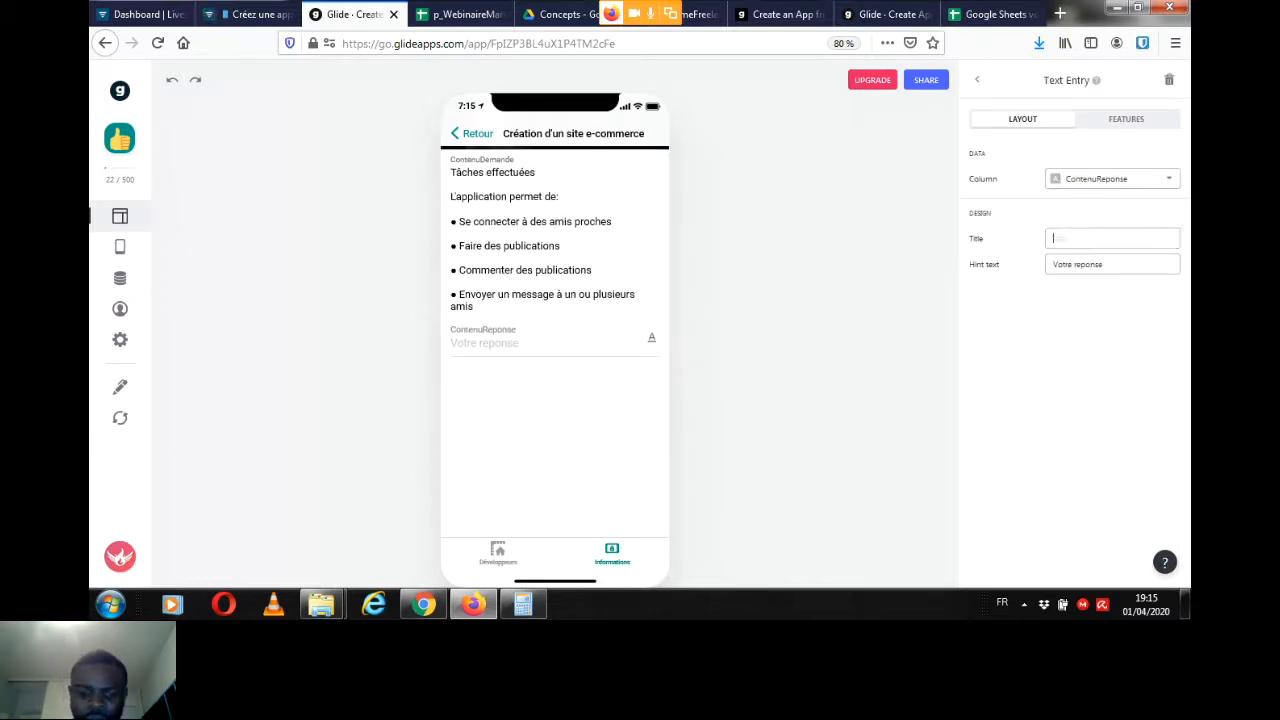
text(Votre reponse)
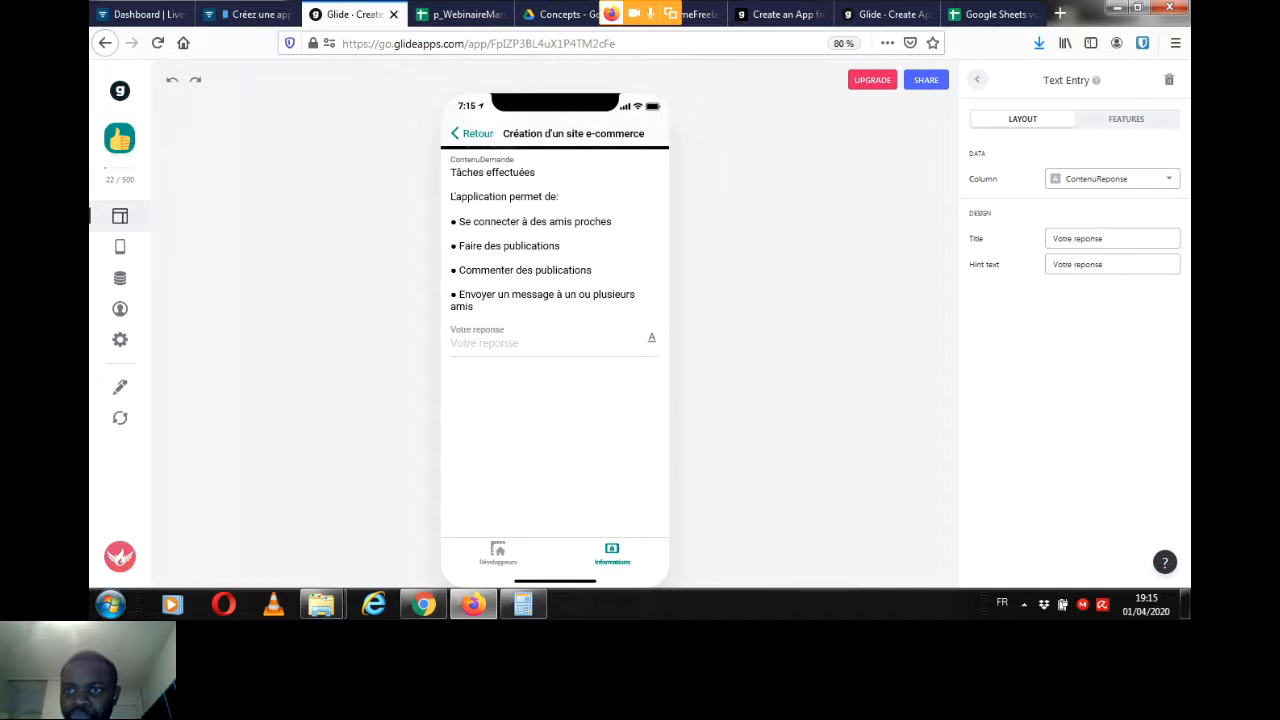
click(977, 80)
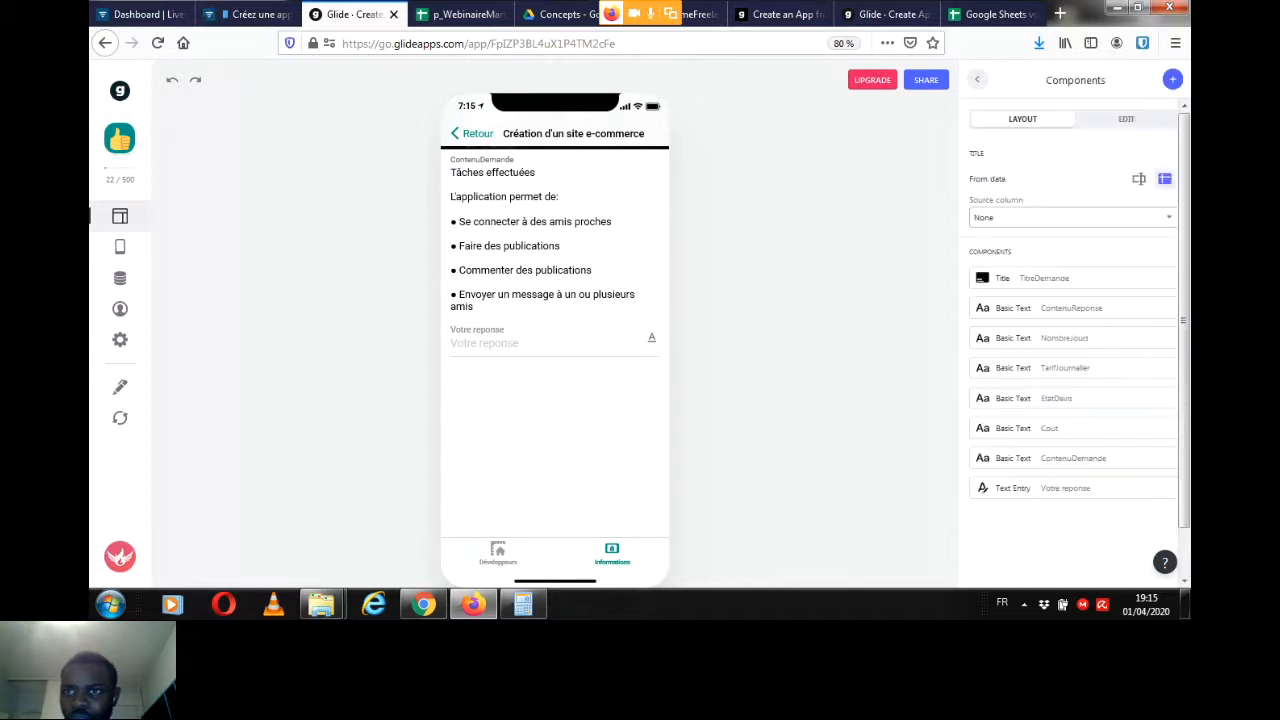
Step: Add a Number Entry component to the request's detail screen and link it to the NombreJours column
click(1173, 80)
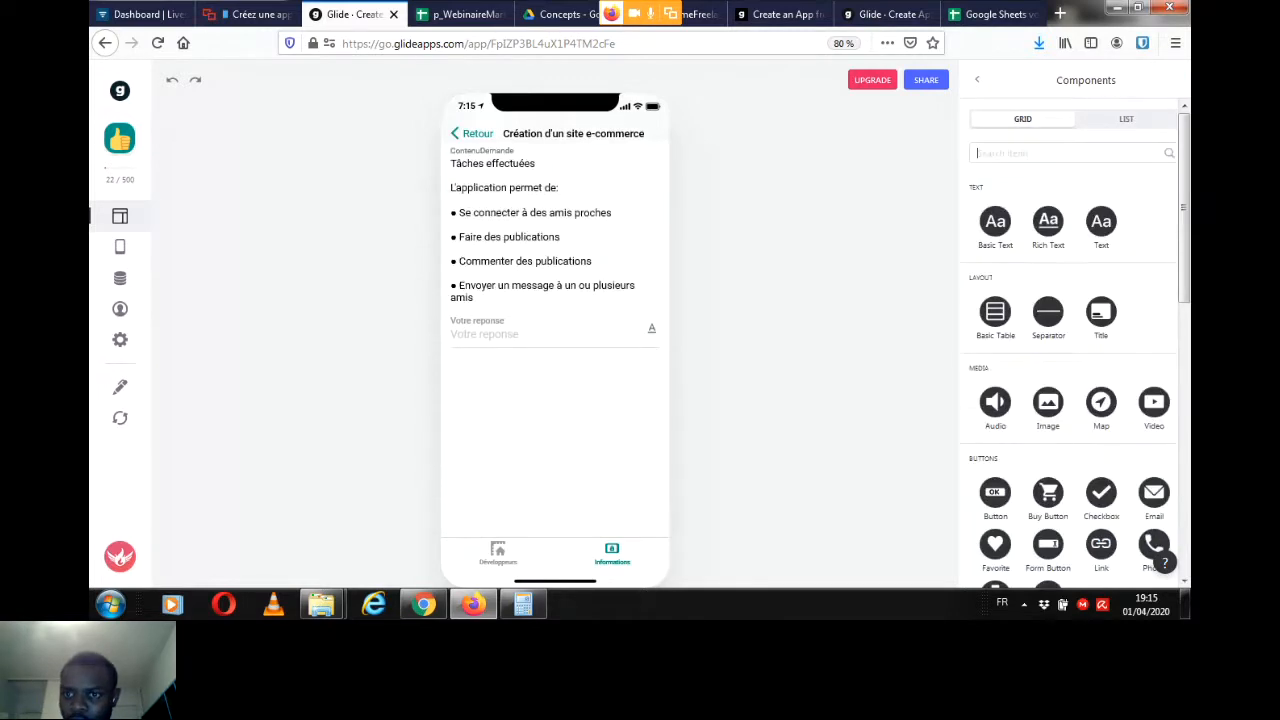
drag(1184, 212, 1184, 484)
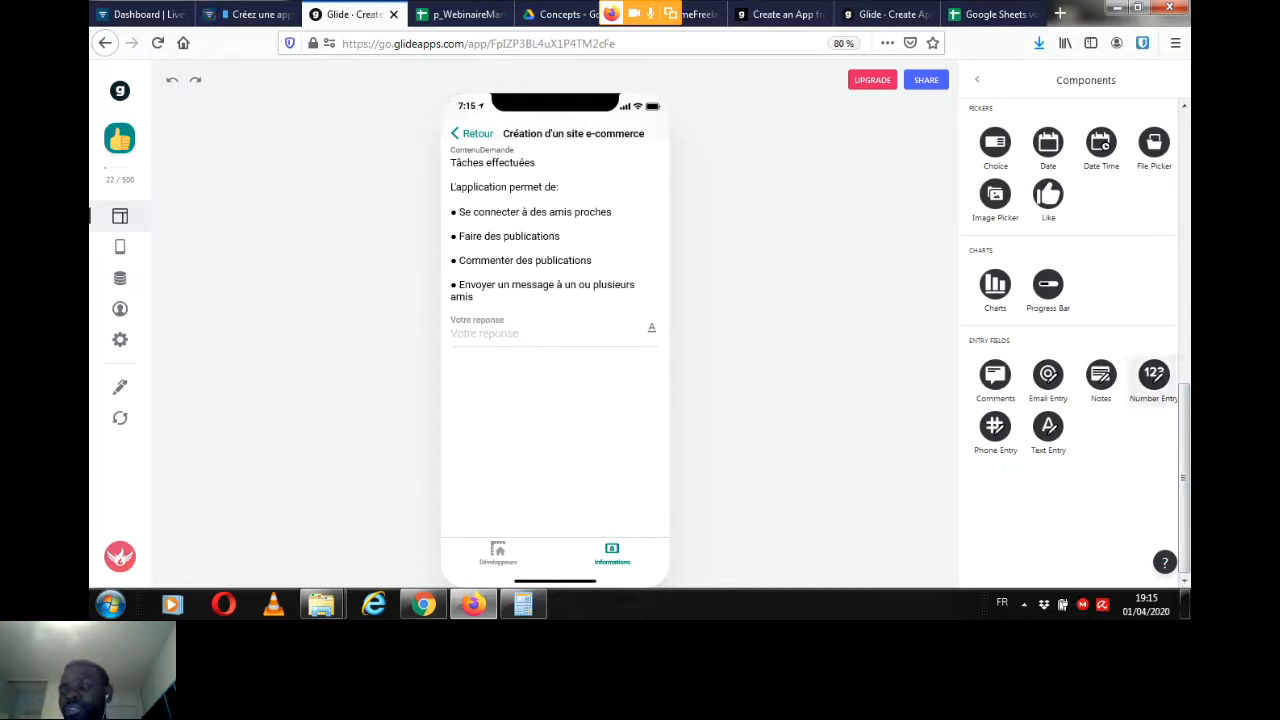
click(1154, 375)
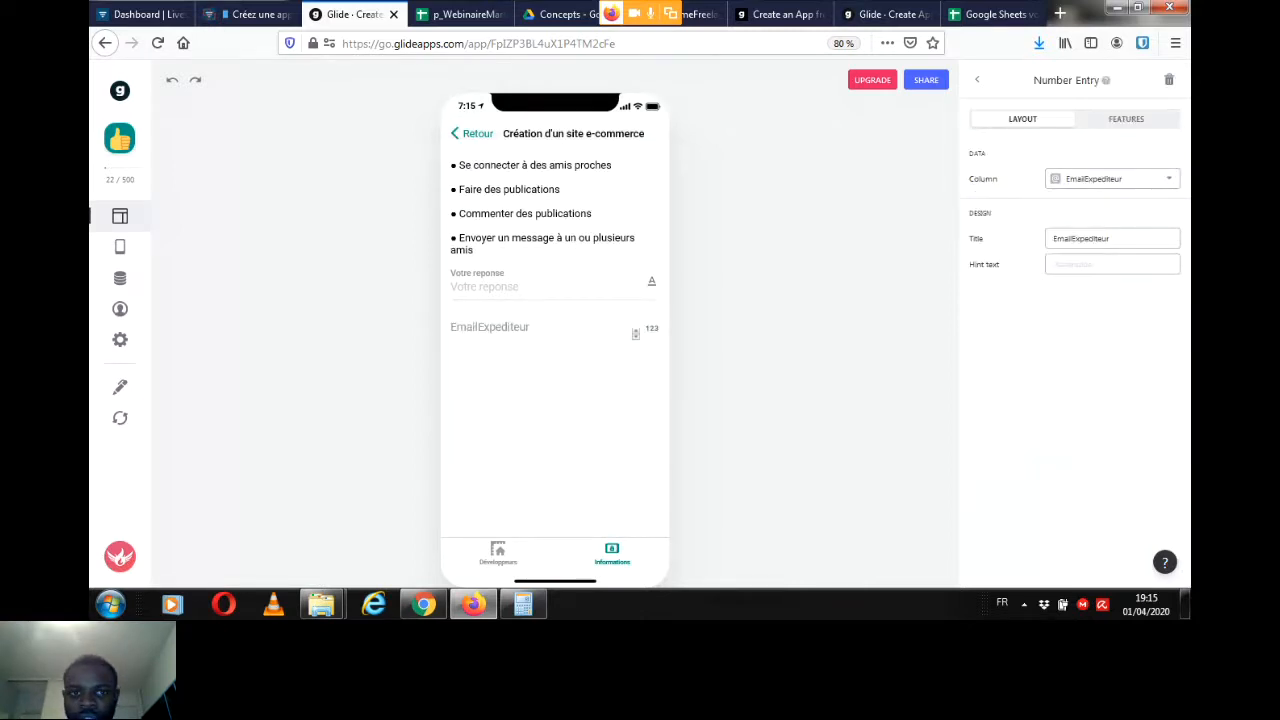
click(1110, 178)
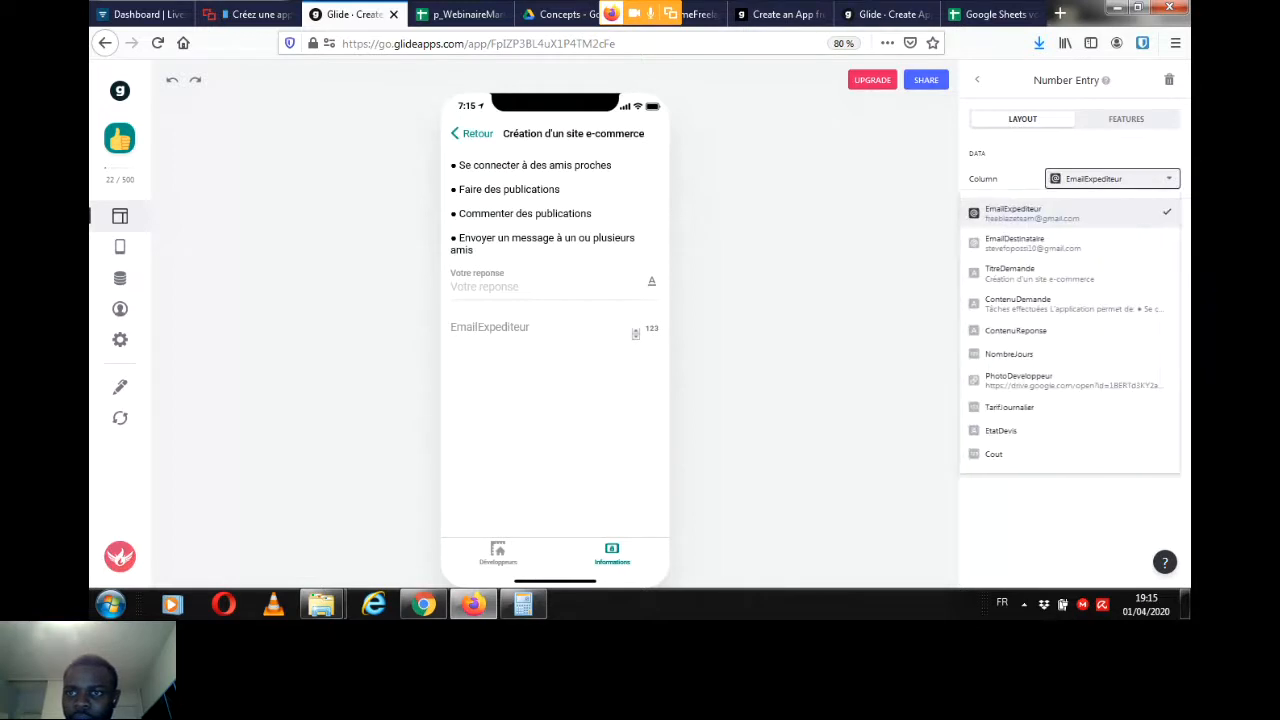
click(1009, 354)
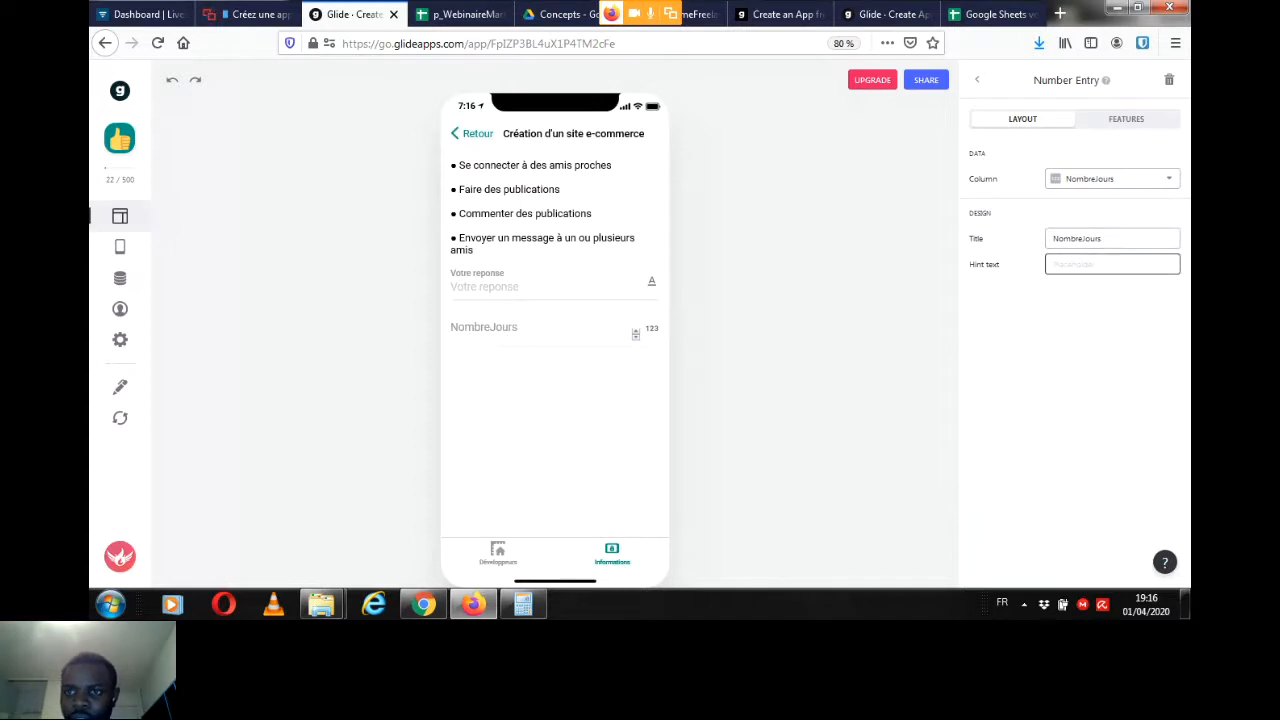
Step: Set the number entry's hint text to "Nombre de jours estimés" and return to the component list
text(No)
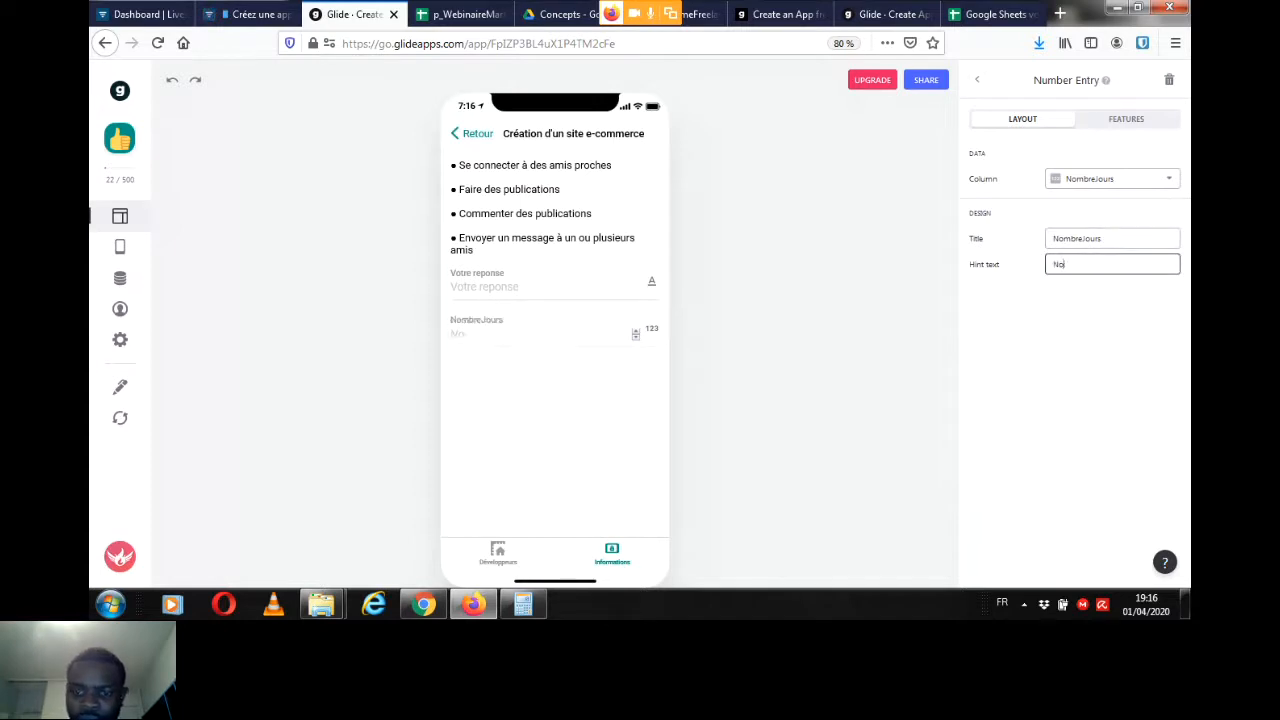
text(mbre de jou)
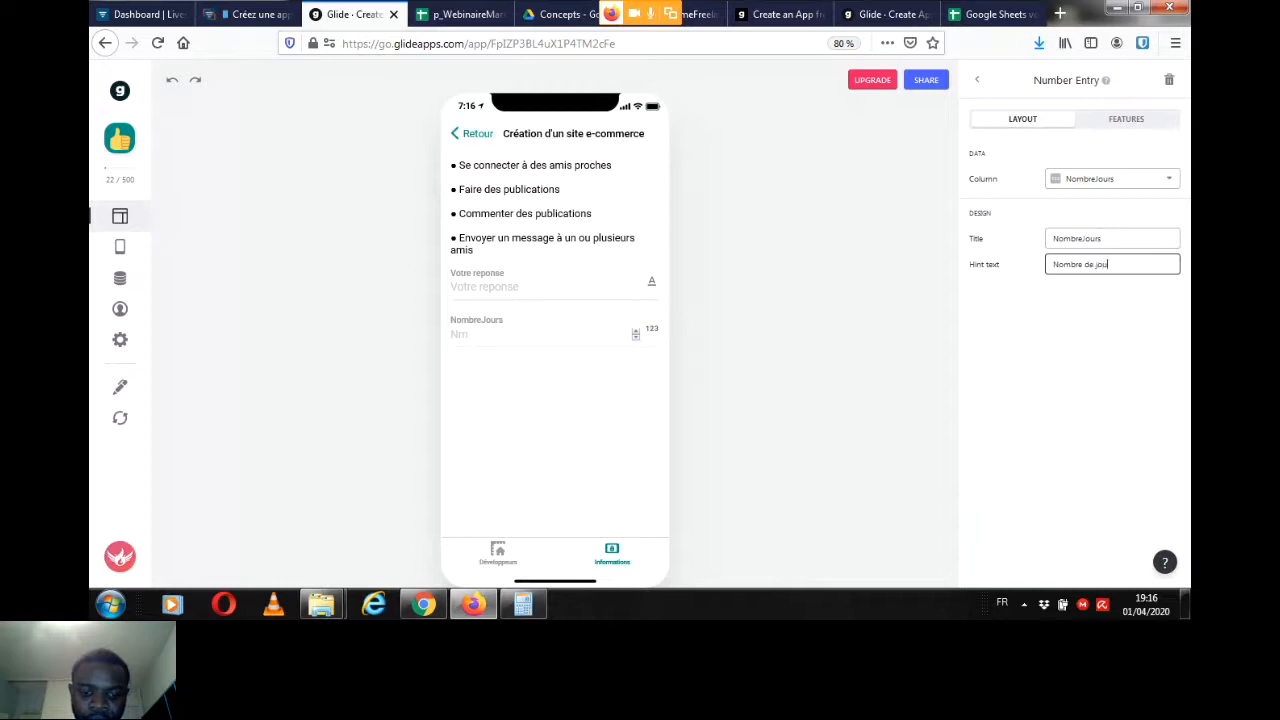
text(rs estimés)
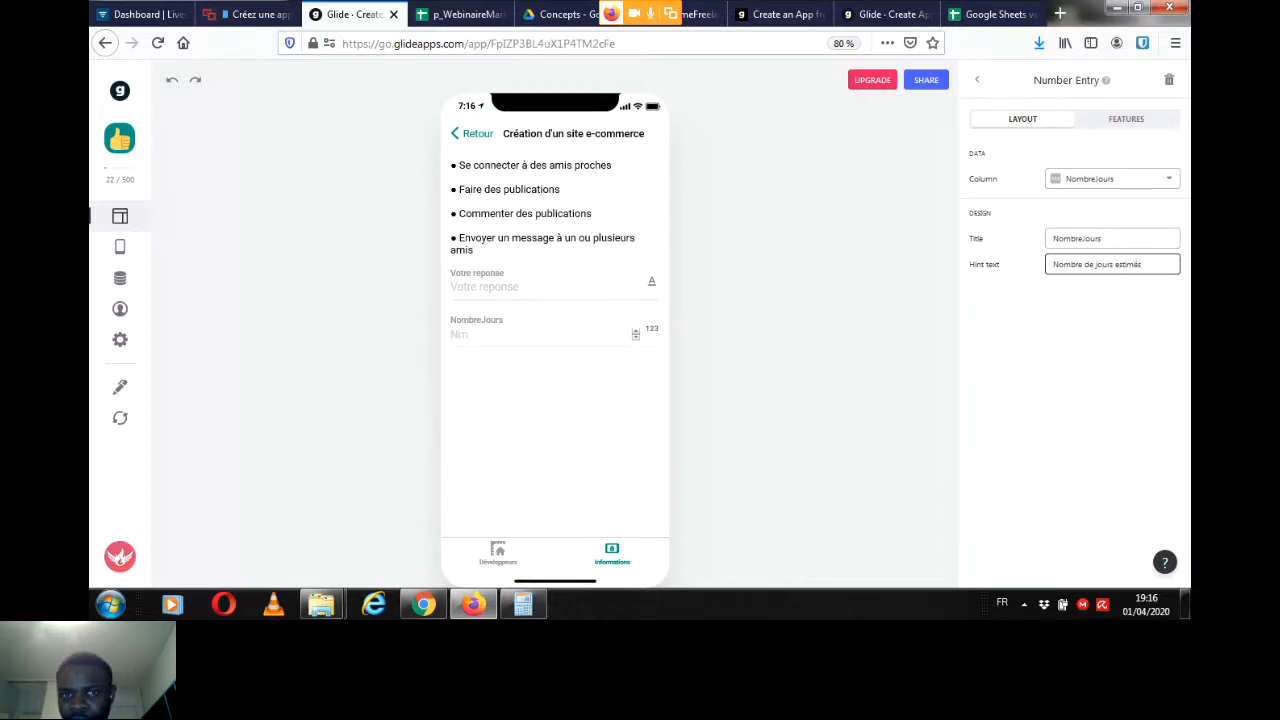
key(Tab)
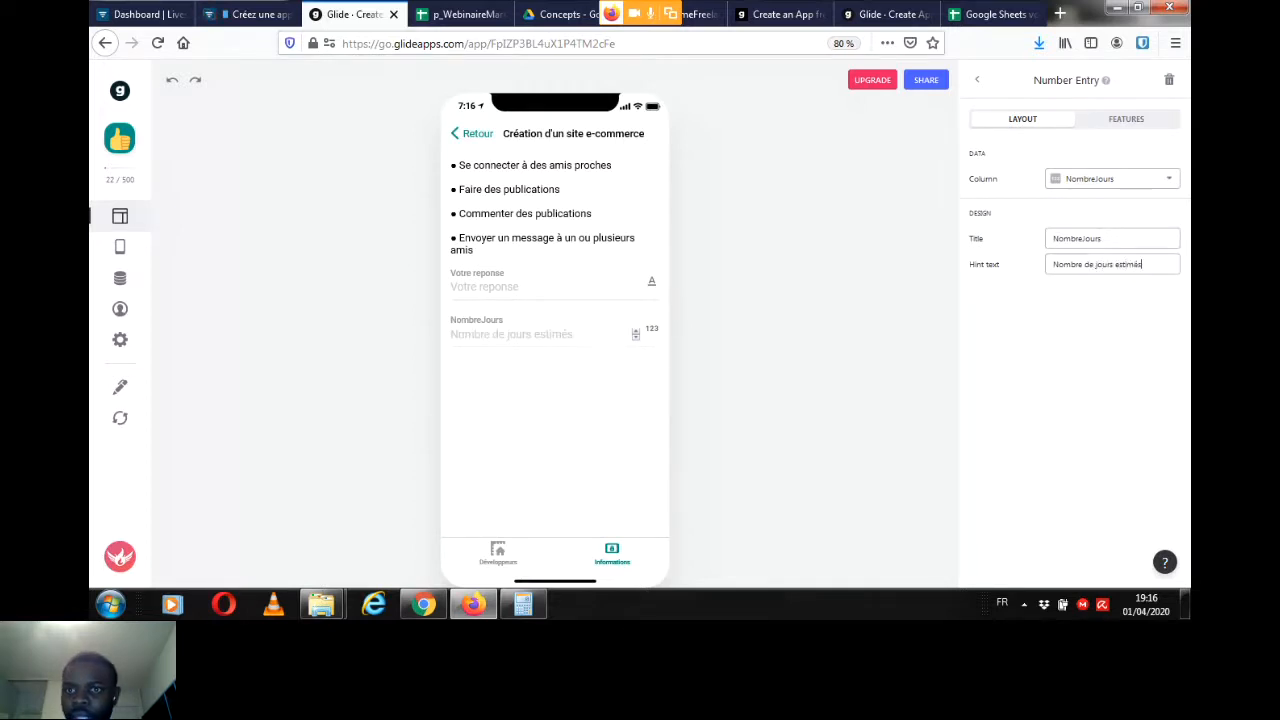
click(977, 80)
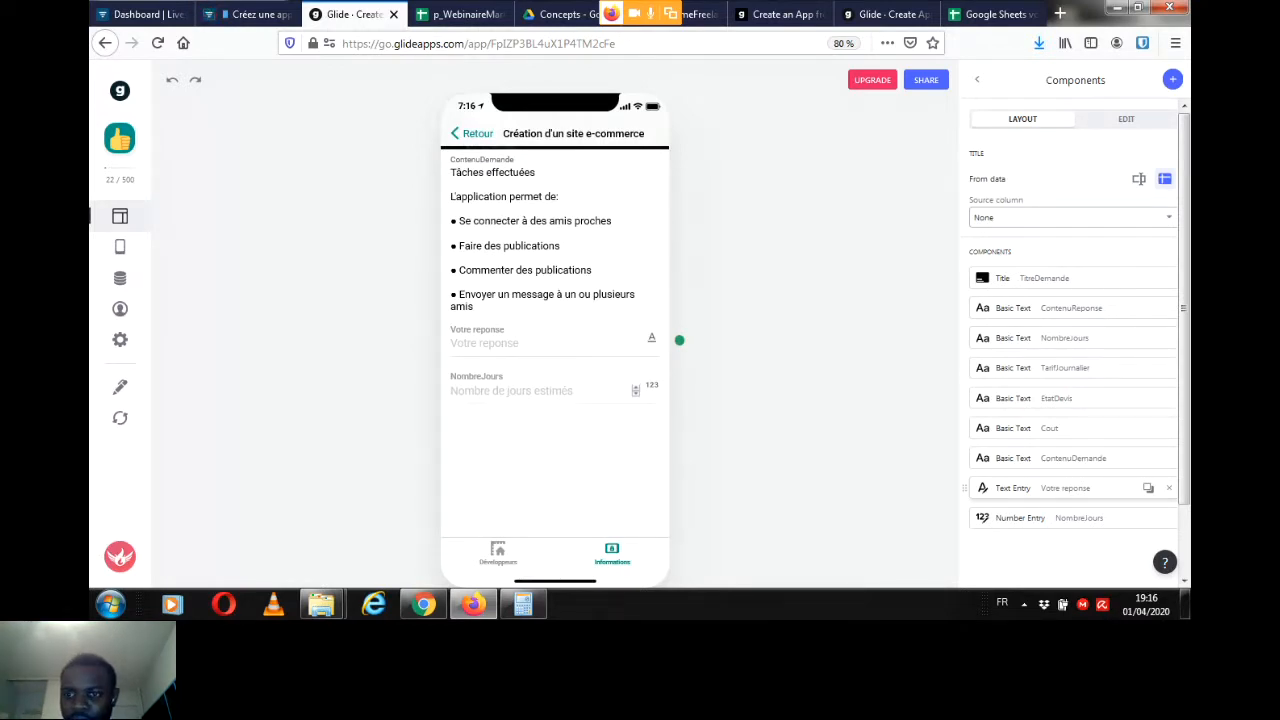
Step: Show the "Votre reponse" text entry only when EmailDestinataire is signed-in user, and return to the component list
click(679, 340)
click(1126, 119)
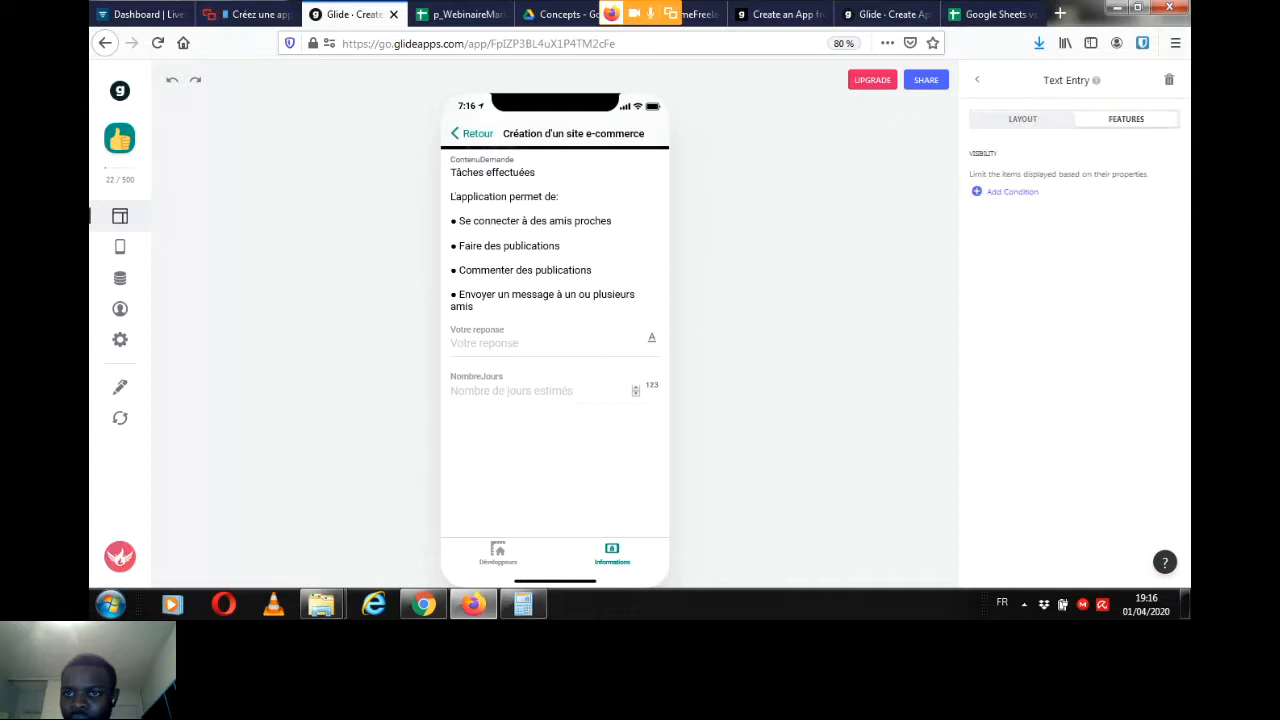
click(1010, 191)
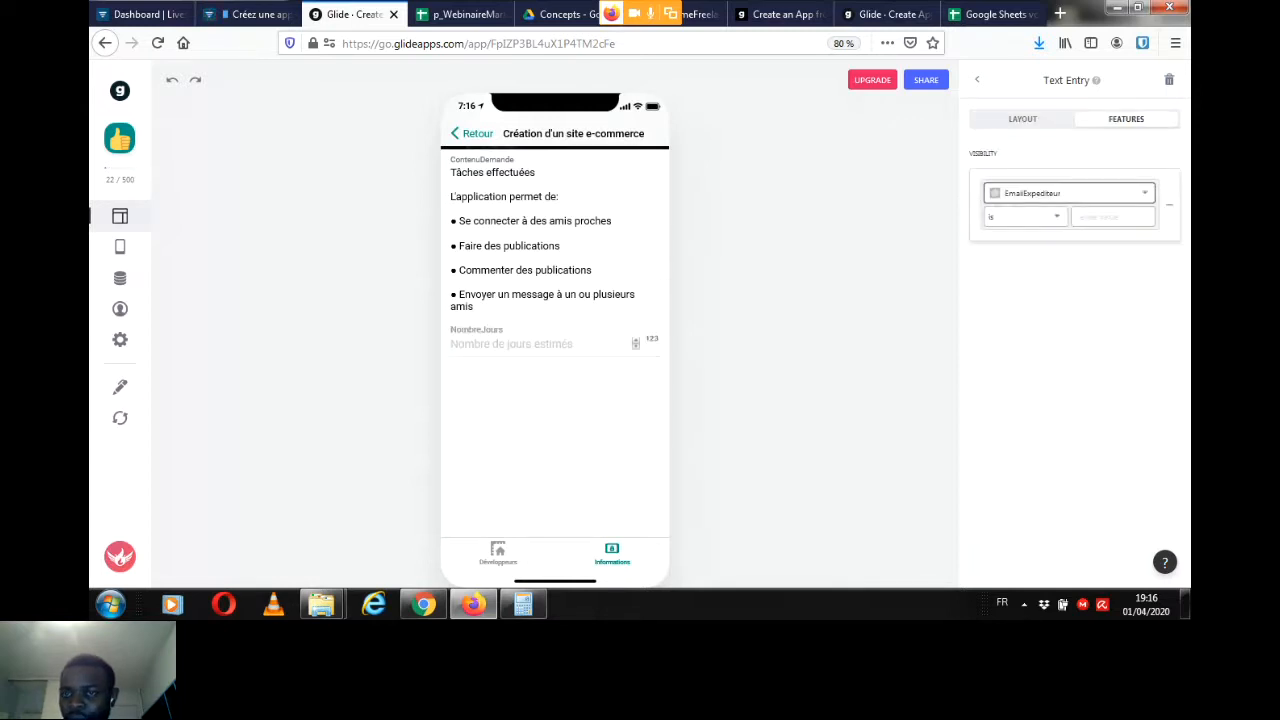
click(1068, 193)
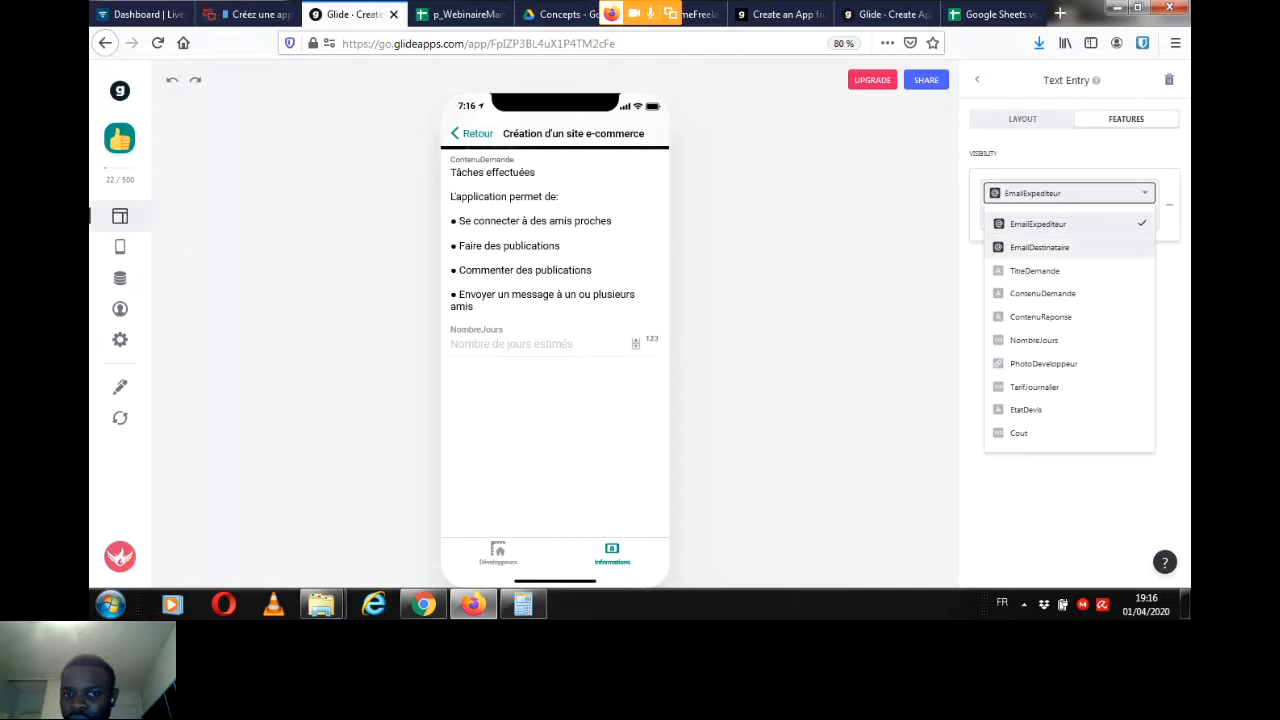
click(1039, 247)
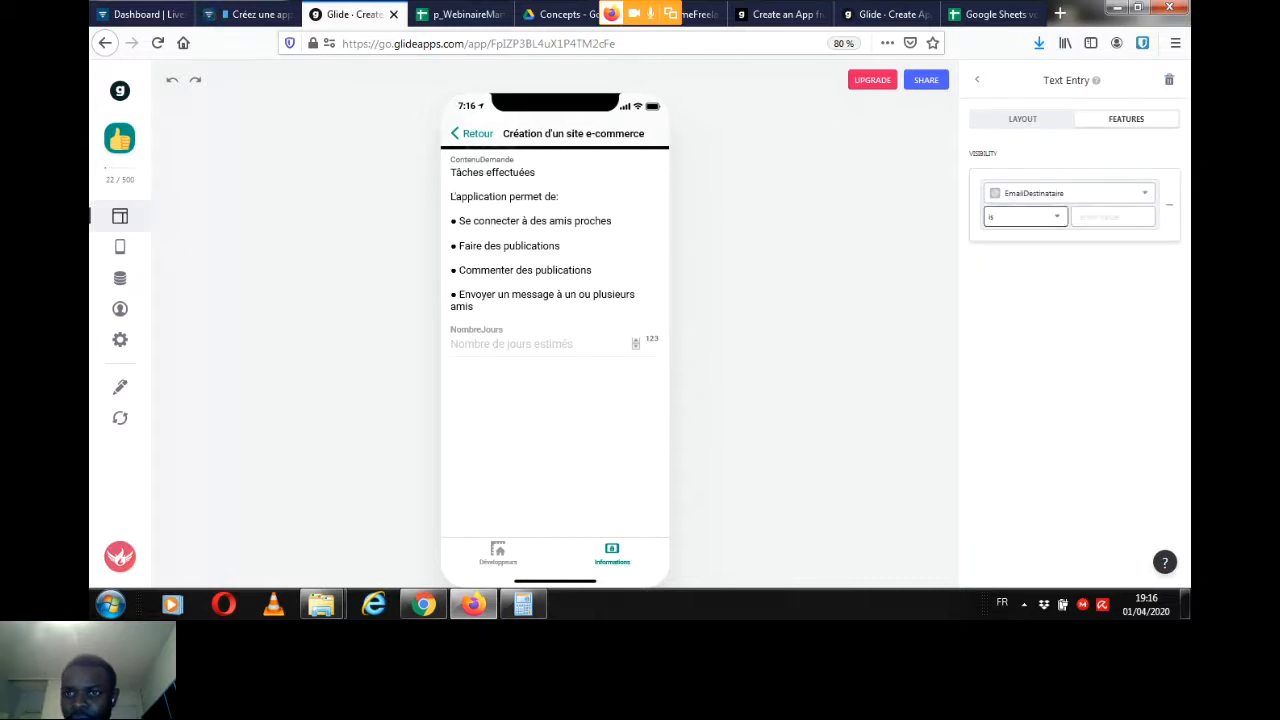
click(1025, 216)
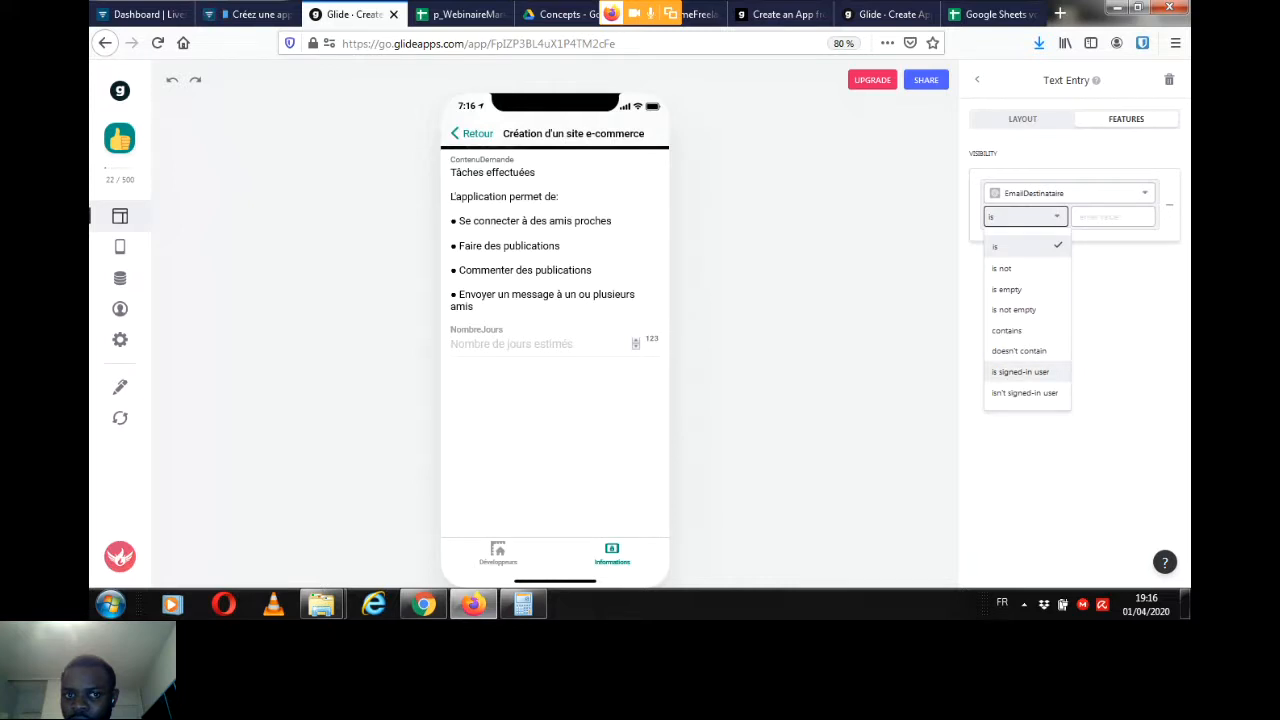
click(1020, 371)
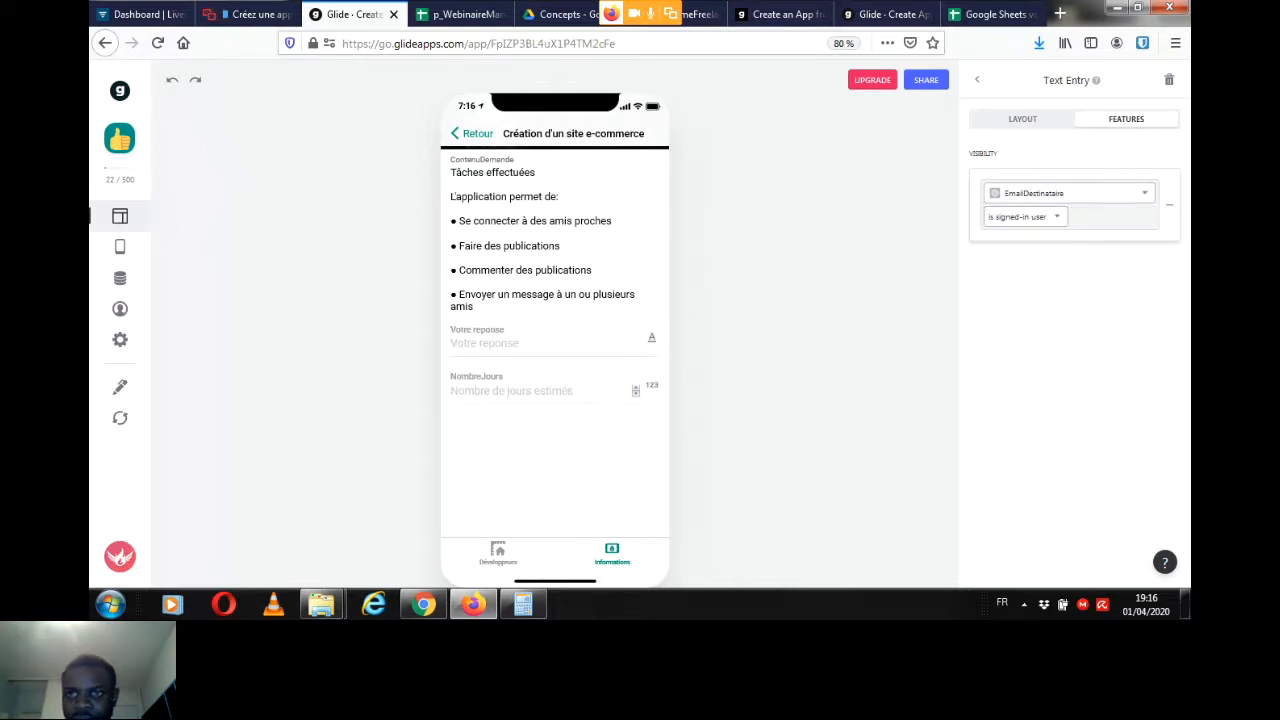
click(977, 79)
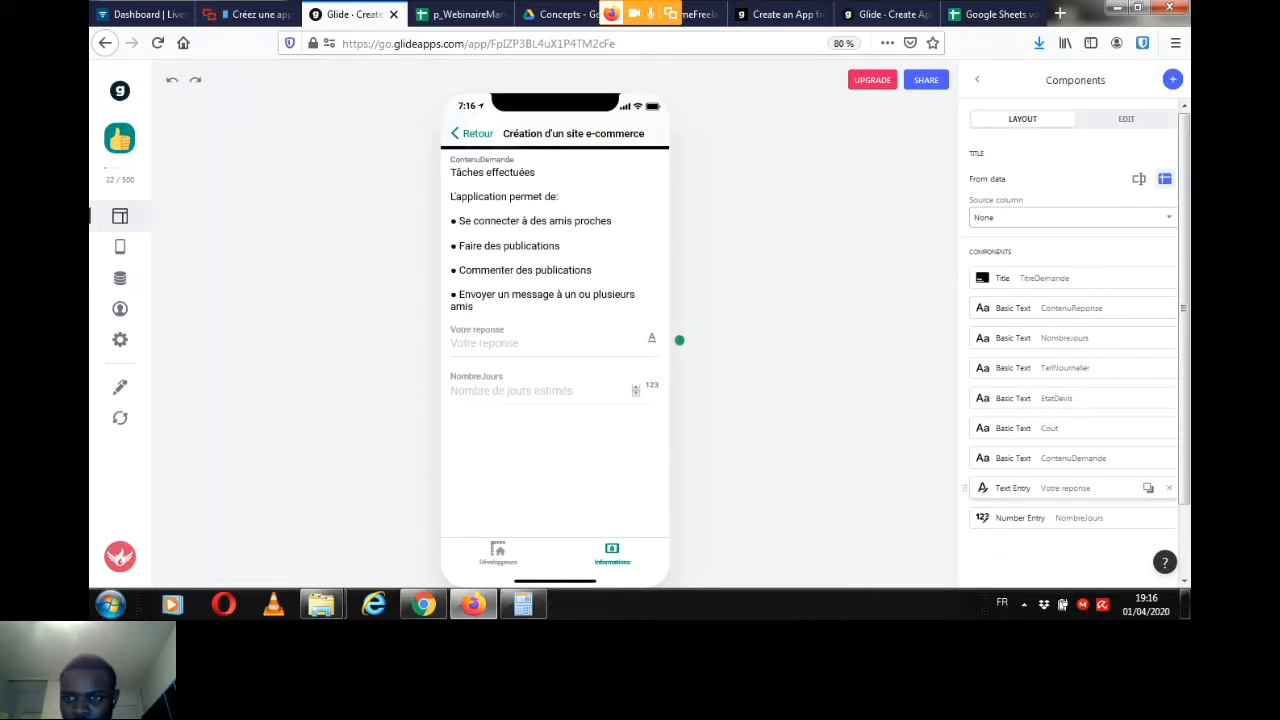
Step: Add a visibility condition to the NombreJours number entry so it shows only when EmailDestinataire is signed-in user
click(1020, 517)
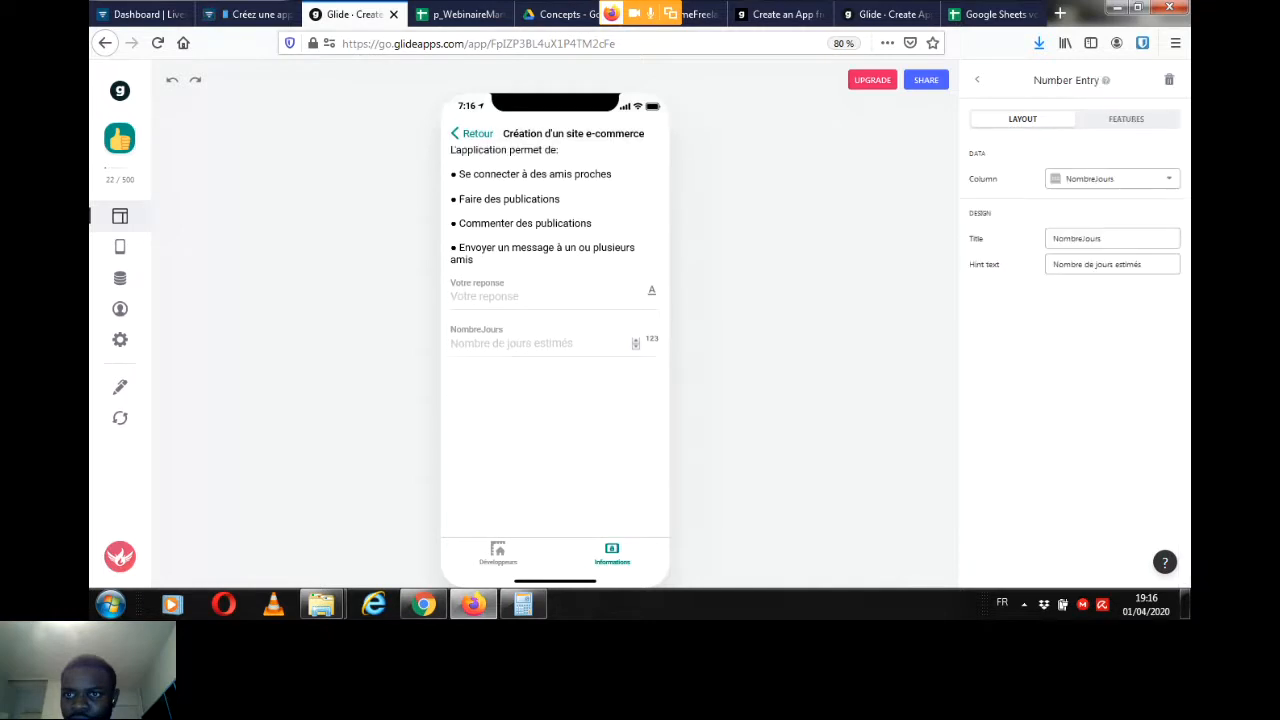
click(1126, 119)
click(1012, 192)
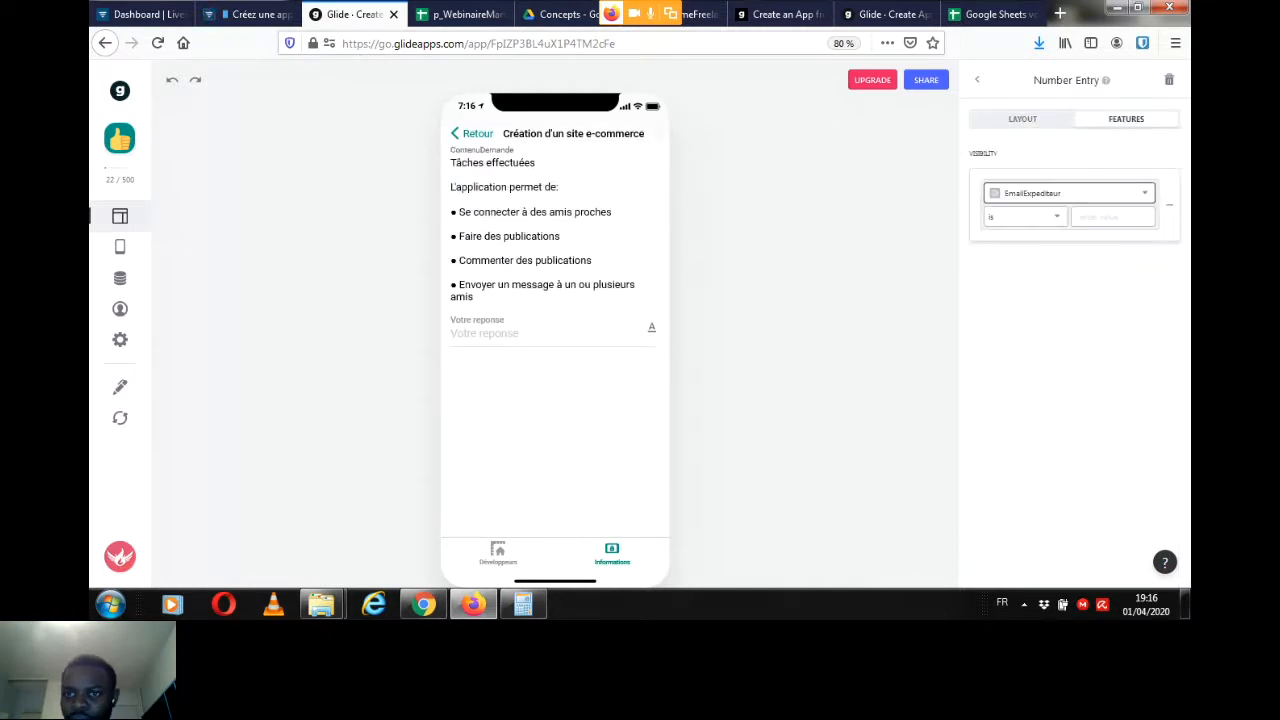
click(1069, 193)
click(1038, 246)
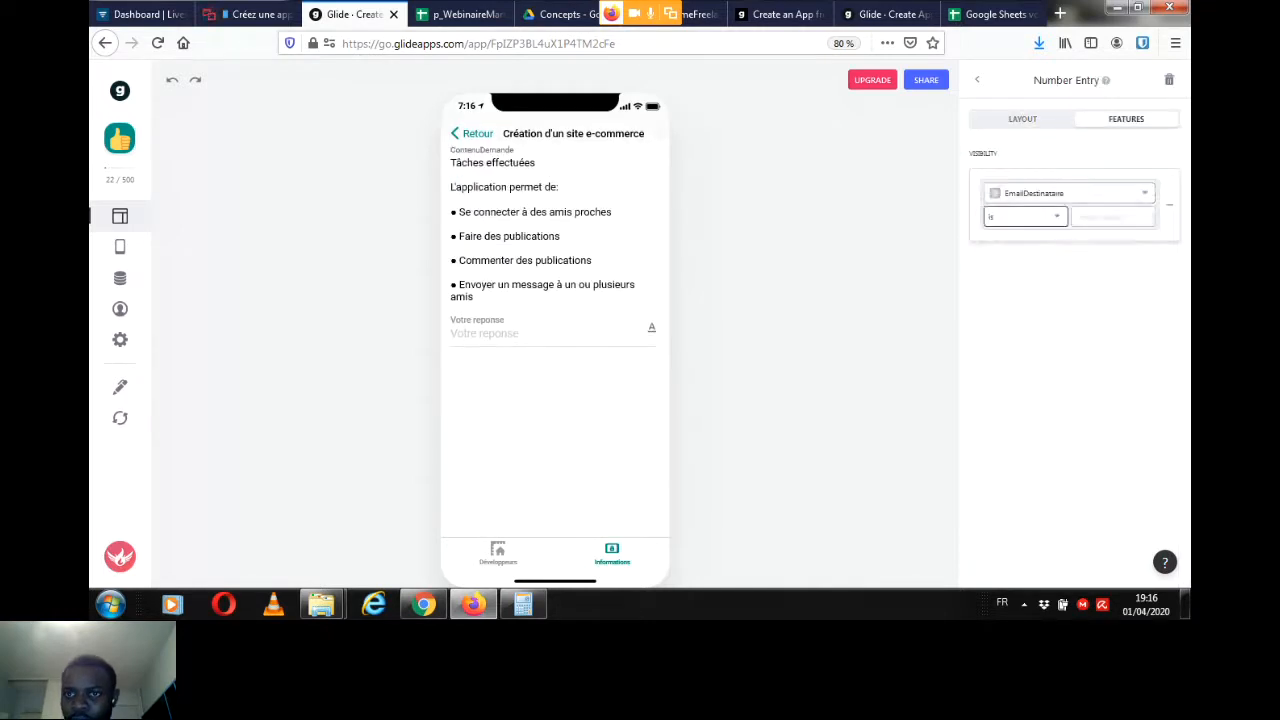
click(1025, 216)
click(1020, 371)
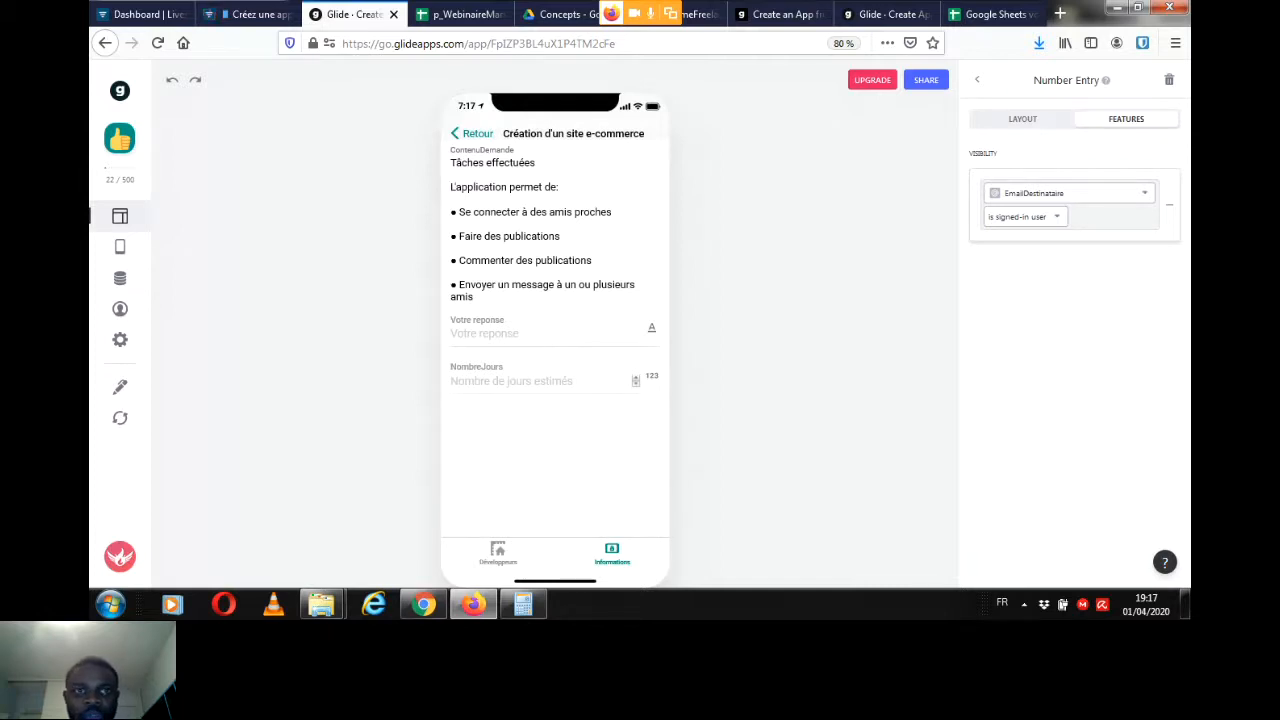
Step: Review the column headers of the Devis sheet in the p_WebinaireMarketplace2 spreadsheet, then return to the Glide editor
click(462, 14)
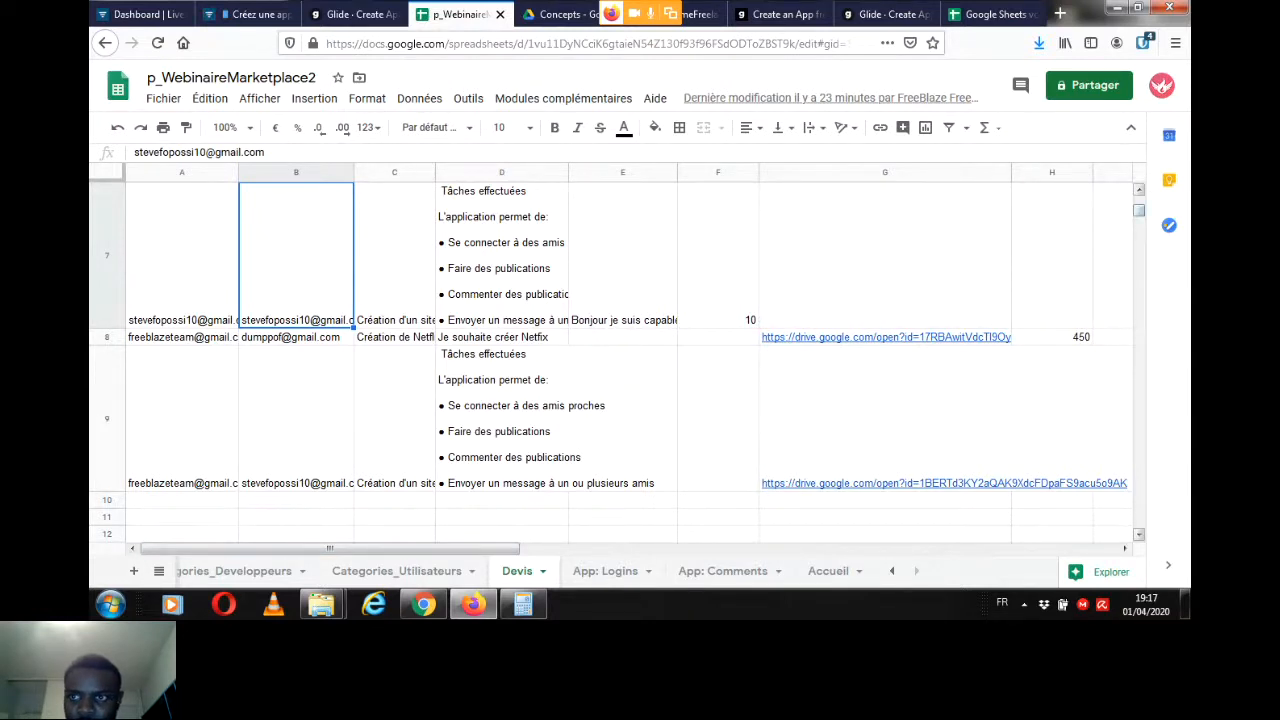
scroll(610, 360, up, 3)
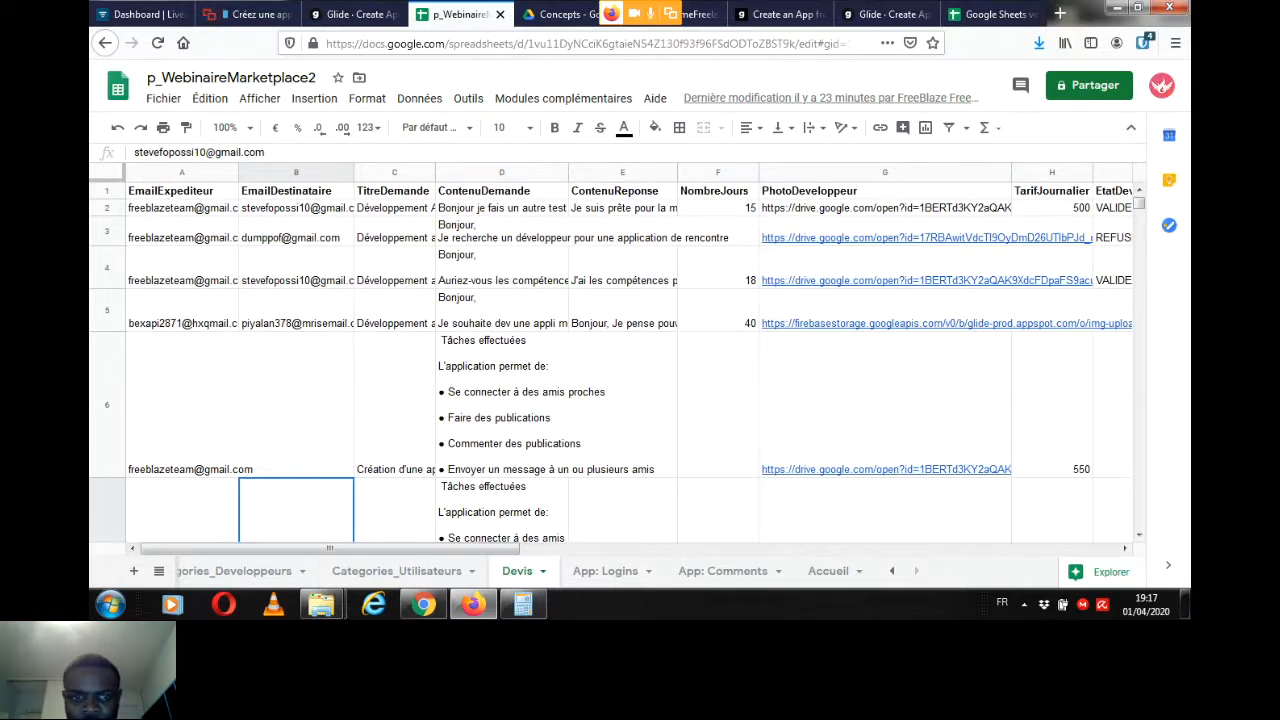
drag(330, 548, 421, 548)
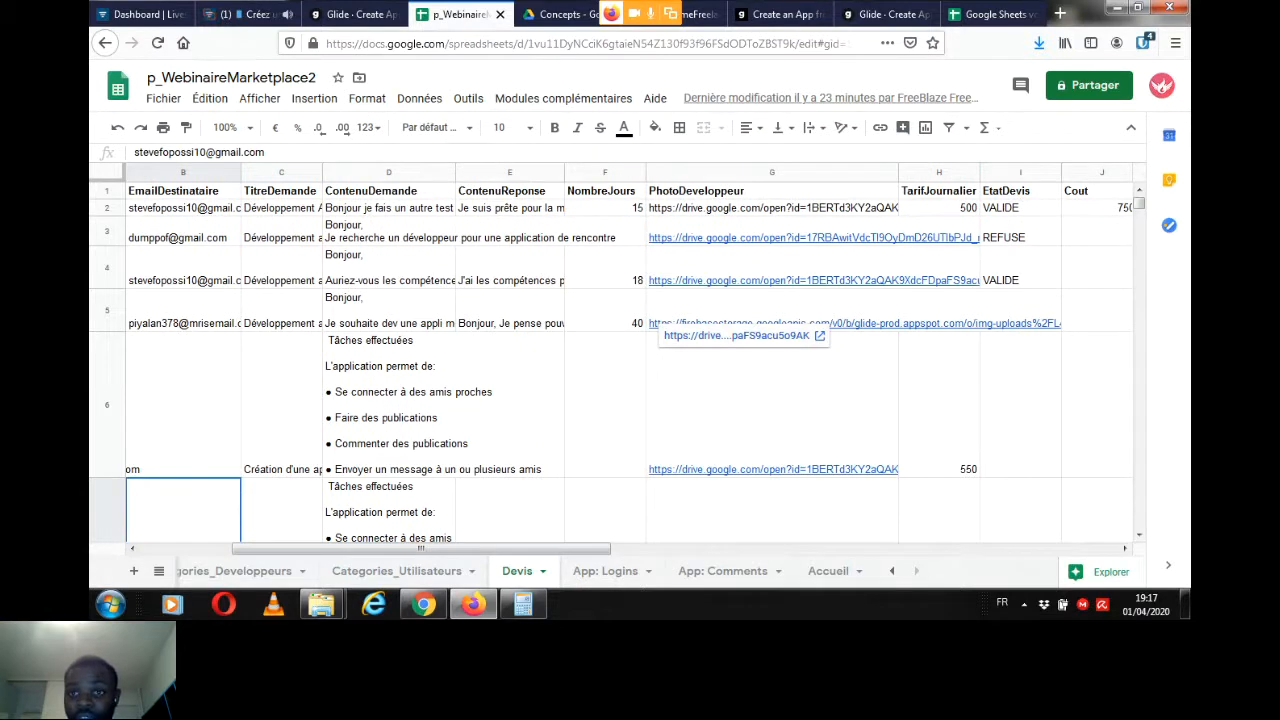
drag(421, 548, 330, 548)
click(355, 14)
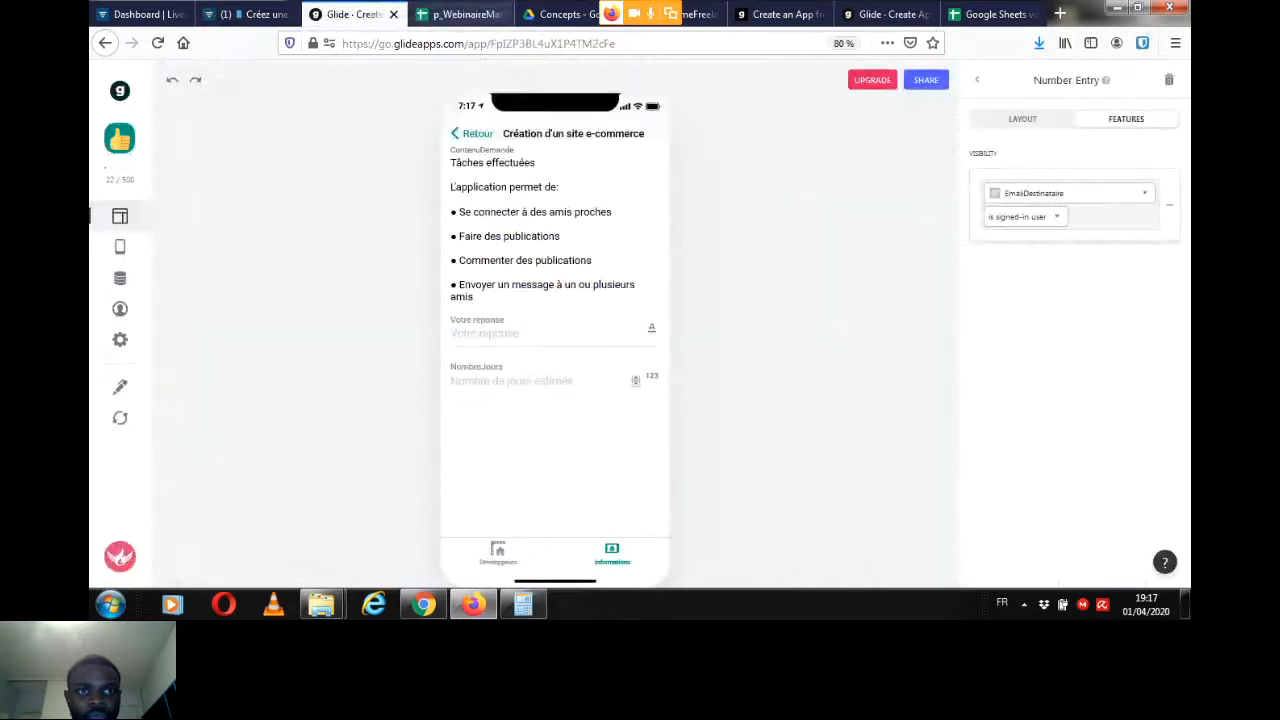
Step: Leave the number entry's settings and browse the component types that can be added to the request's detail screen
click(977, 80)
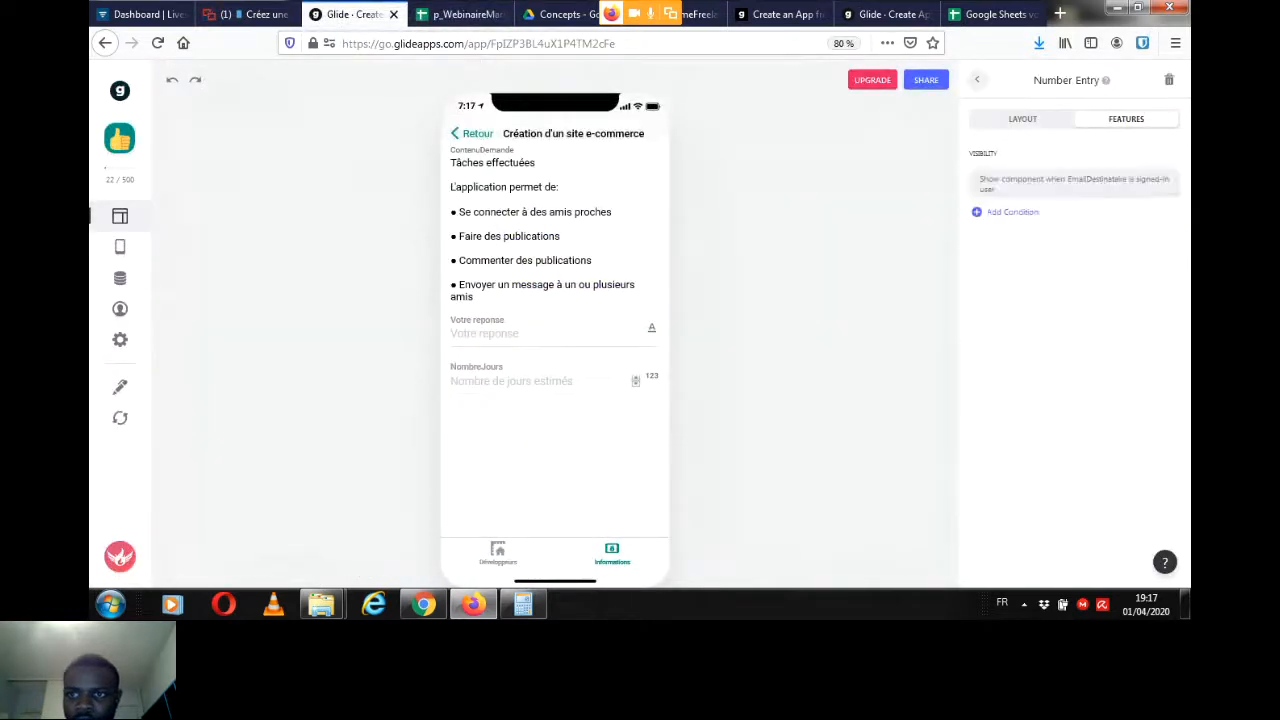
drag(1184, 308, 1184, 343)
click(1173, 80)
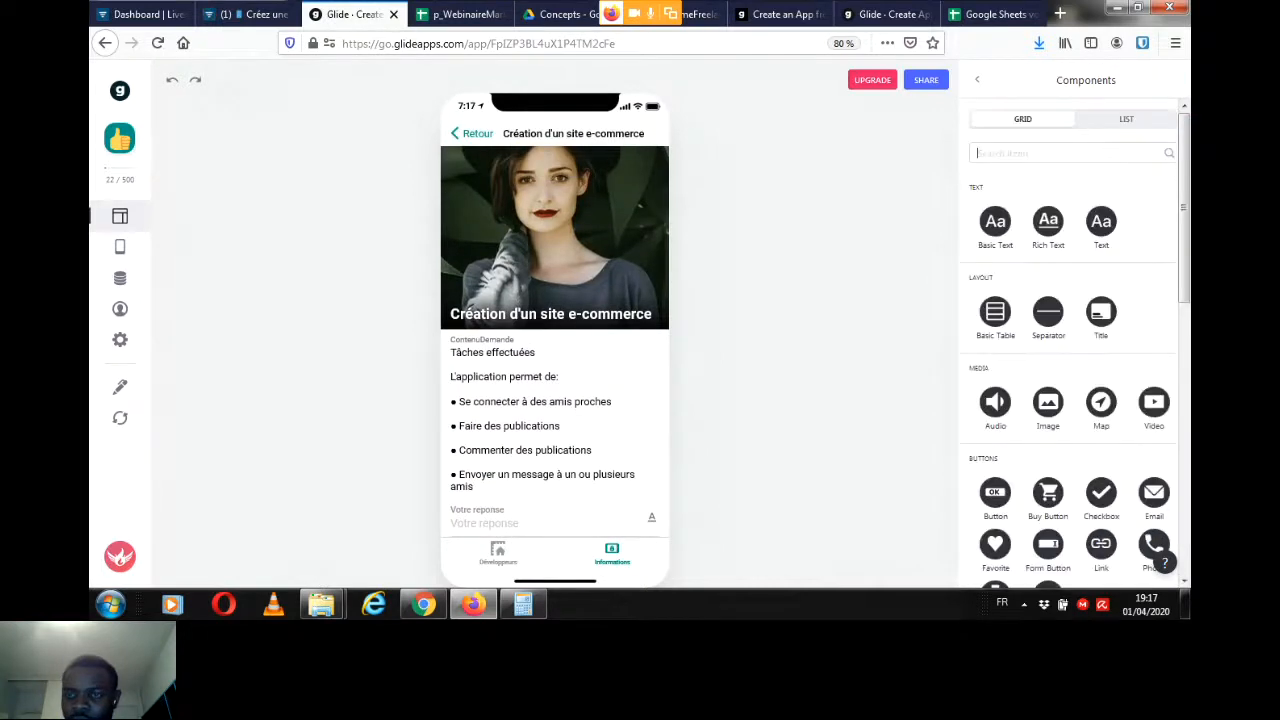
drag(1184, 207, 1184, 366)
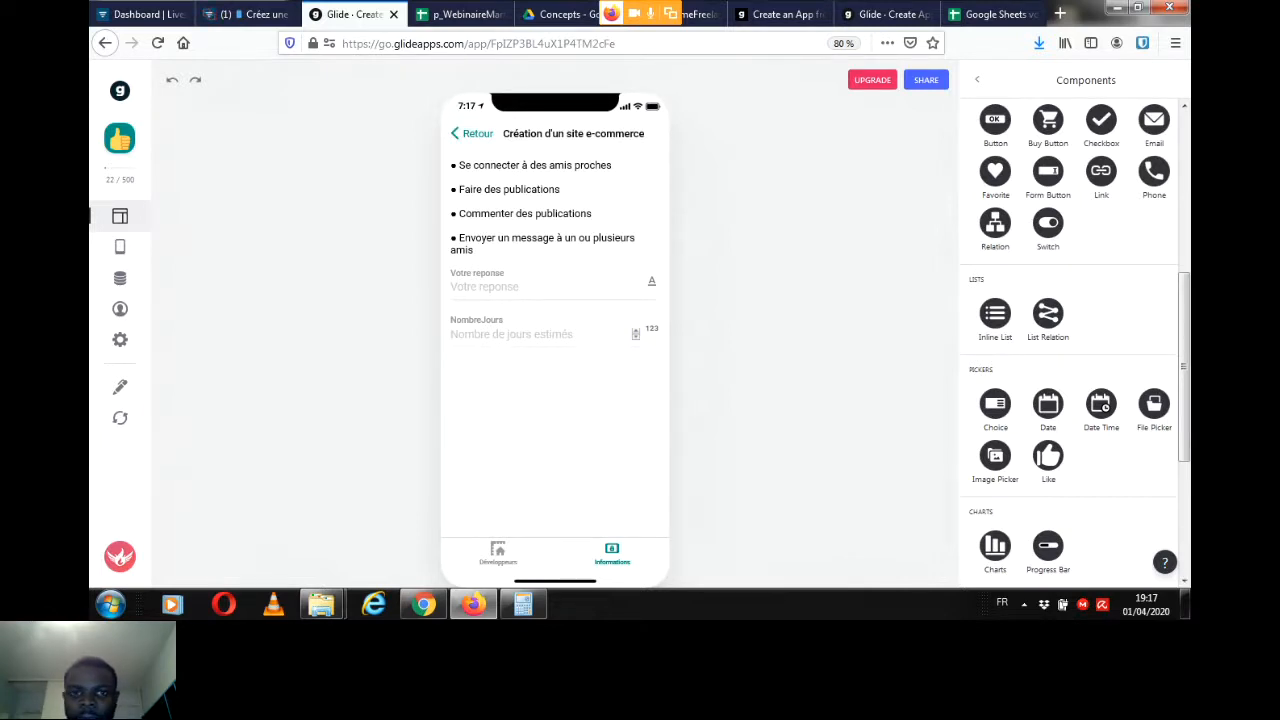
click(530, 287)
click(530, 334)
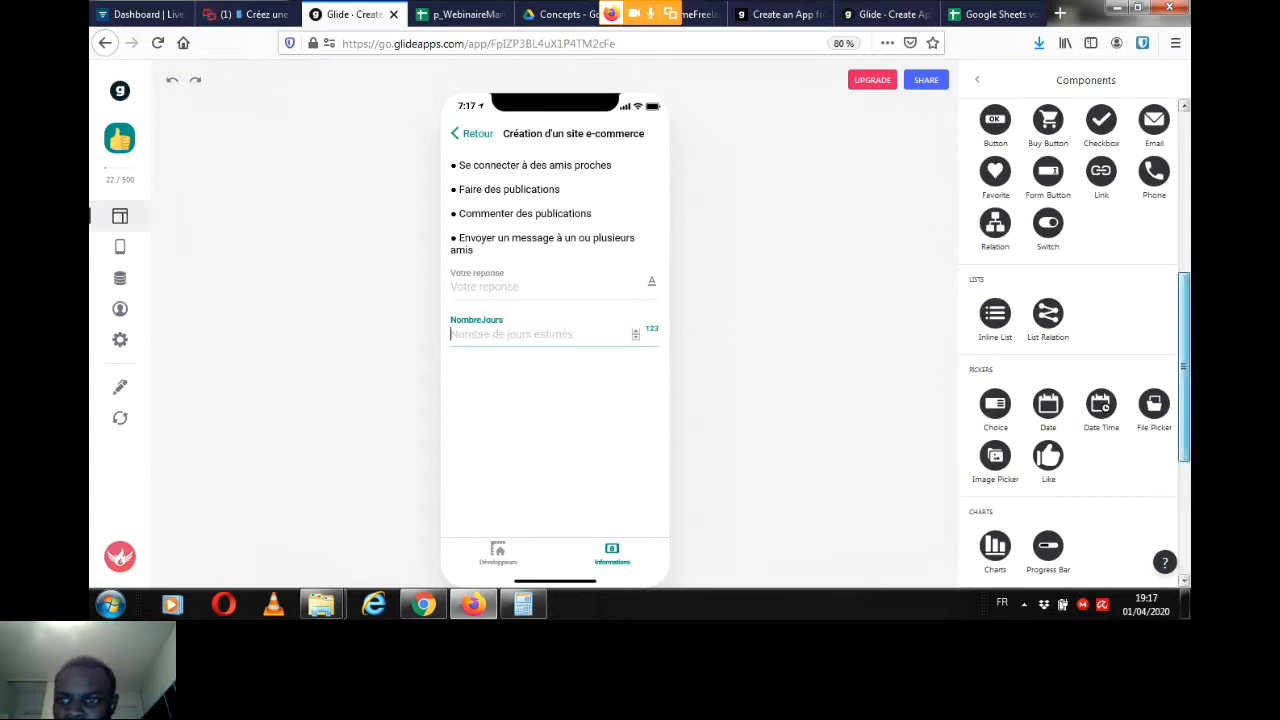
scroll(1183, 366, down, 3)
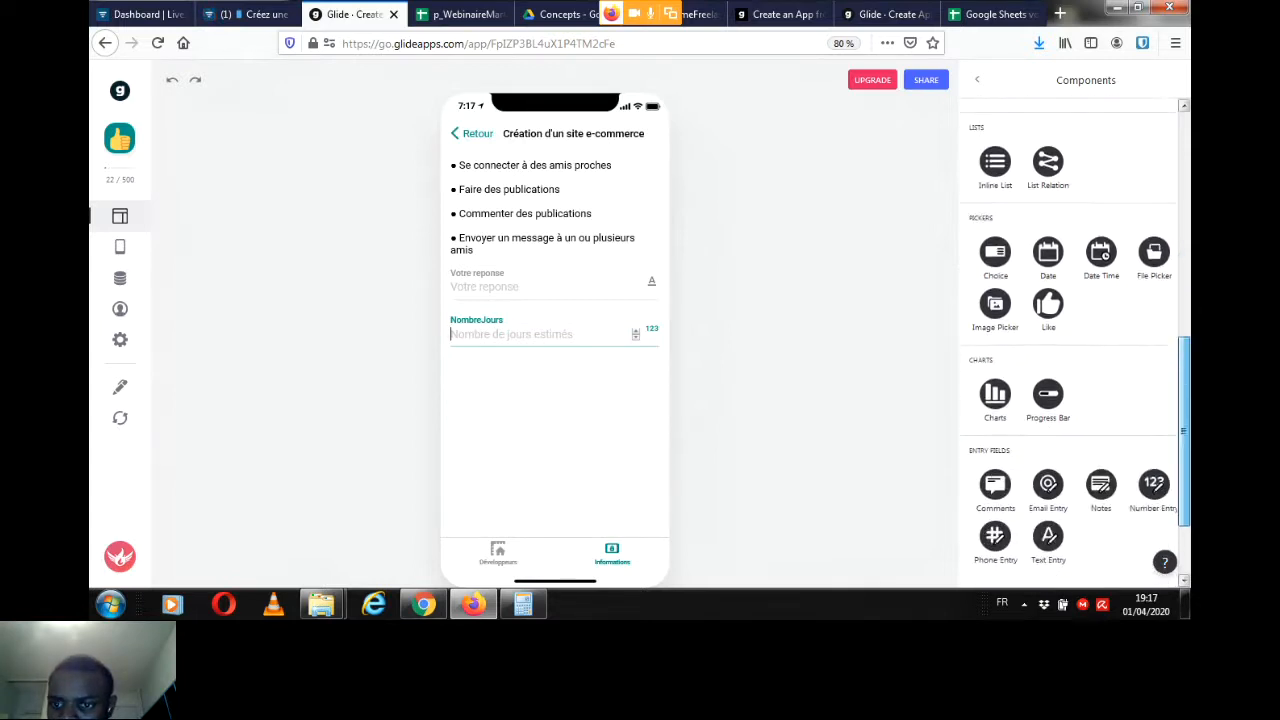
drag(1184, 431, 1184, 440)
scroll(1075, 340, up, 3)
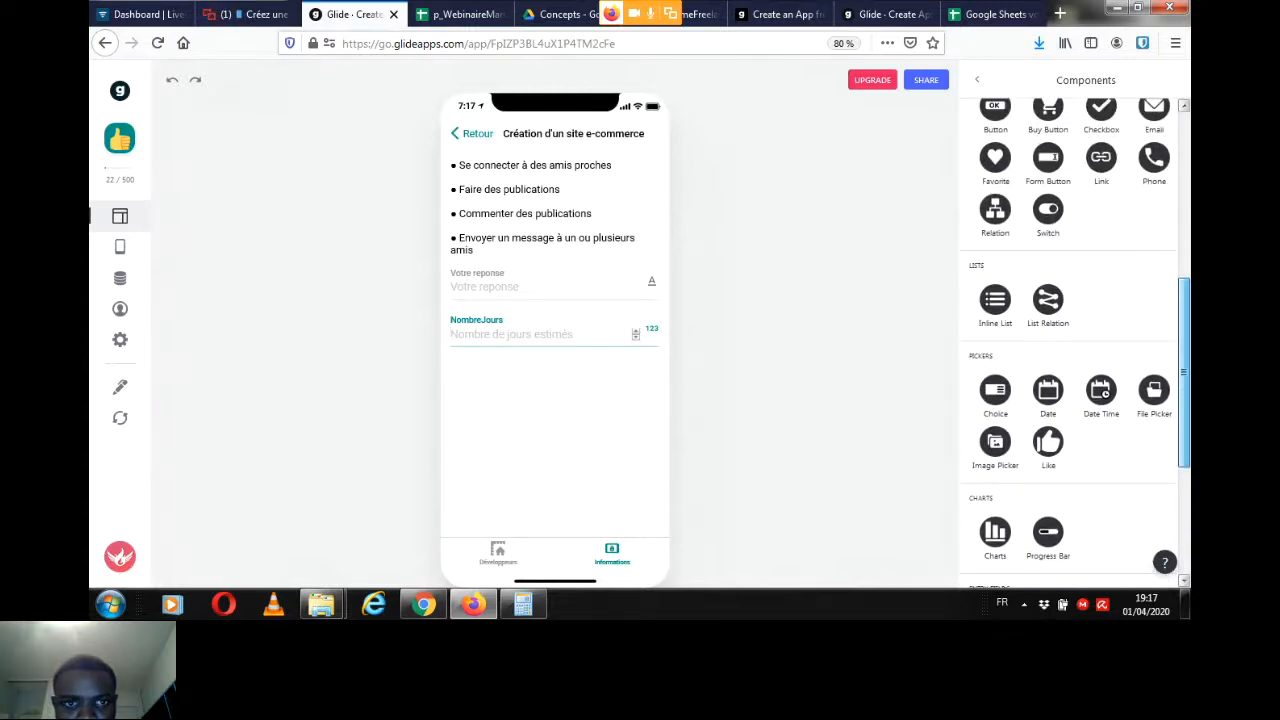
scroll(1075, 340, up, 3)
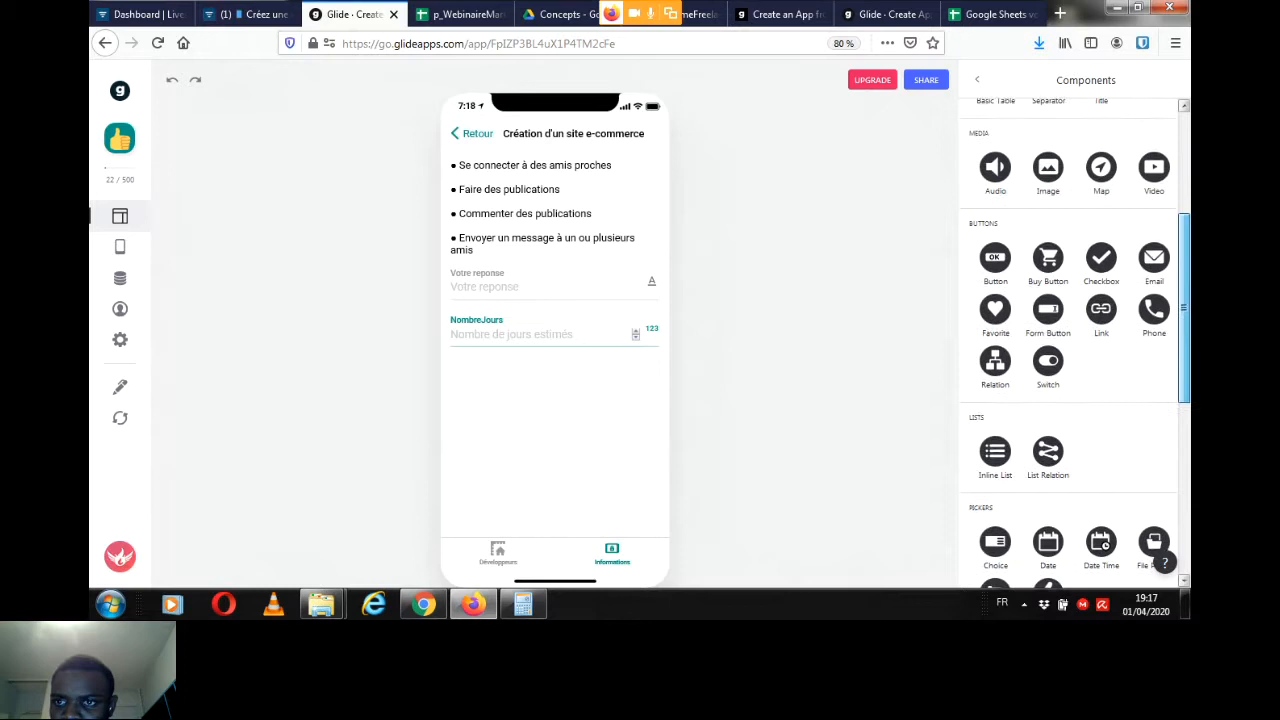
scroll(1075, 340, up, 2)
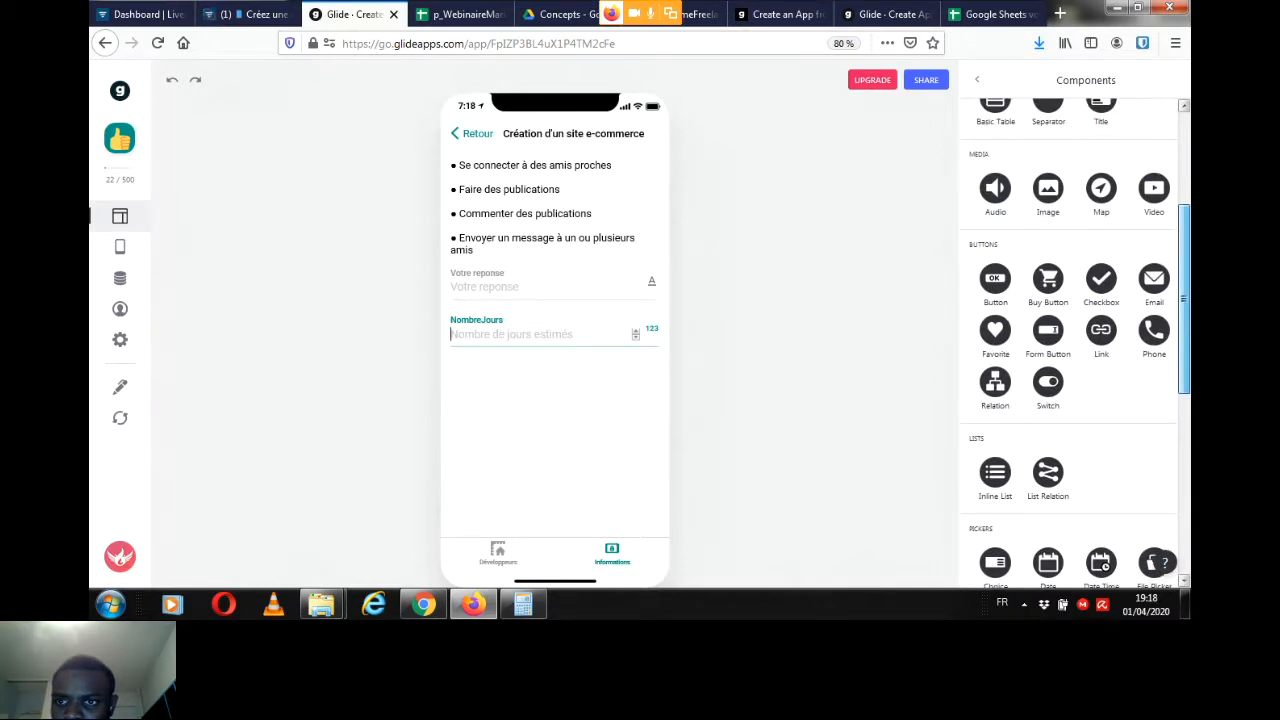
scroll(1075, 340, up, 3)
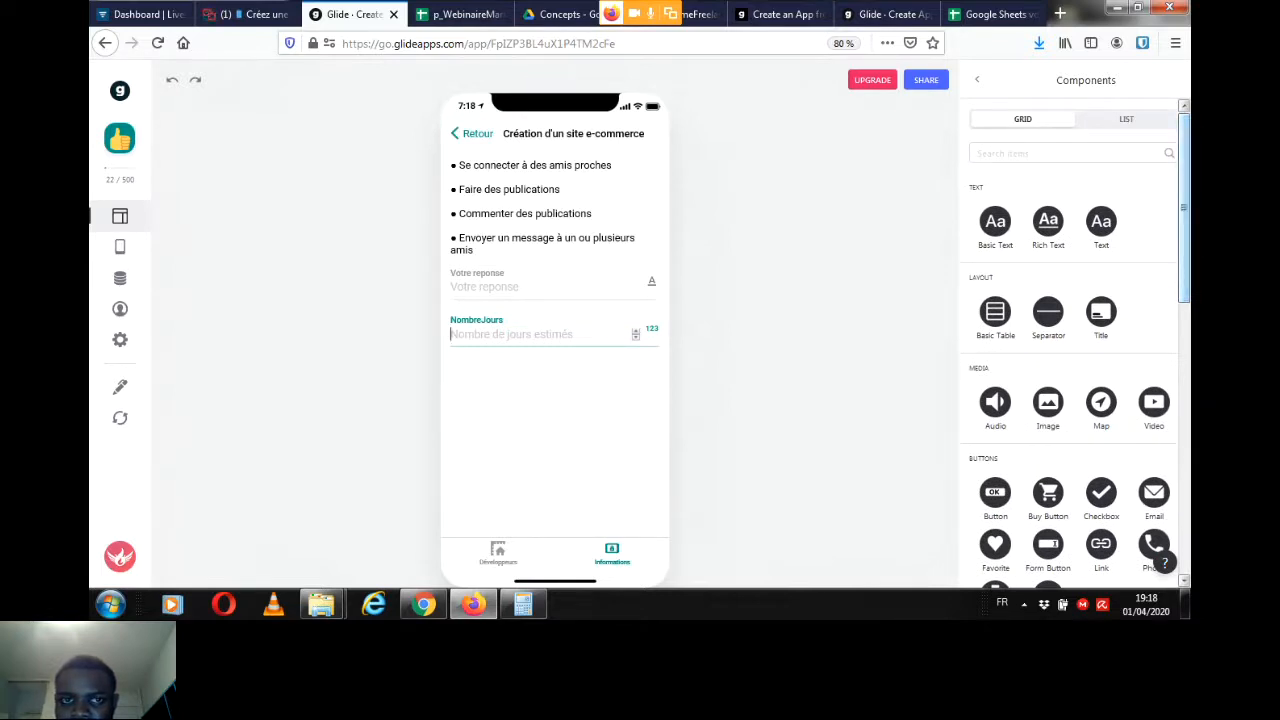
Step: Reopen the "Création d'un site e-commerce" request in the preview and go back to its component list
click(472, 134)
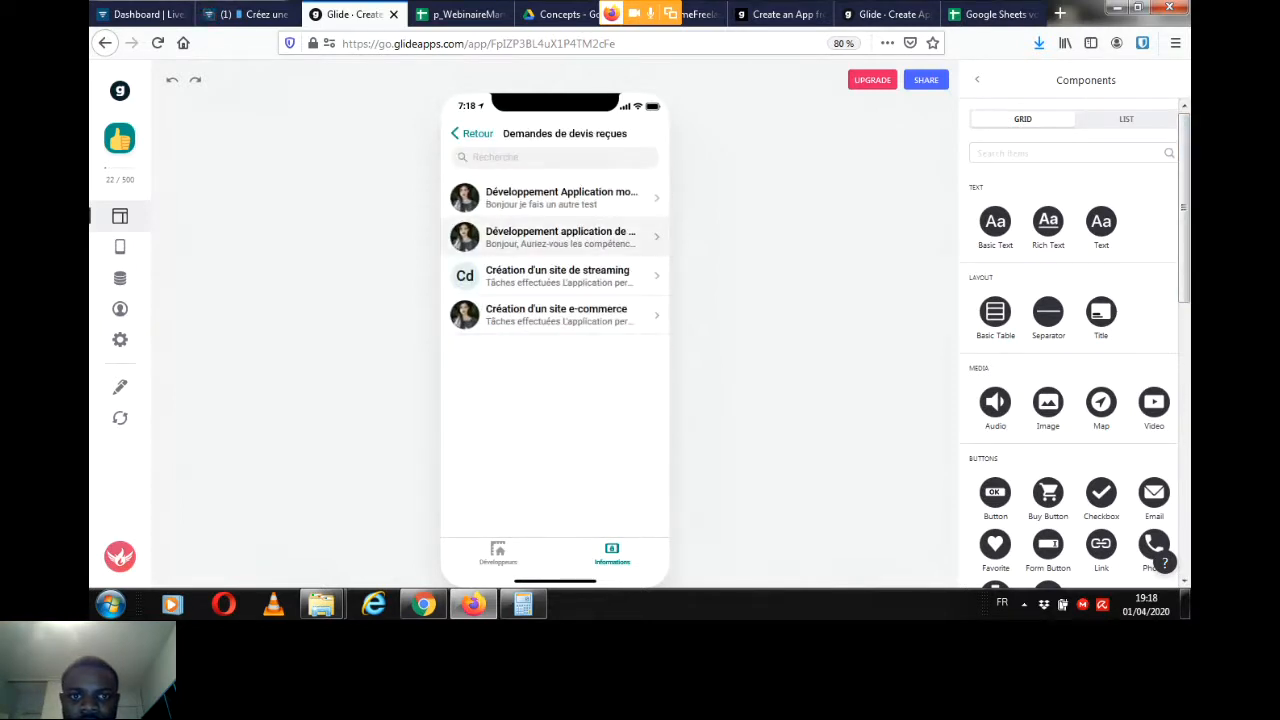
click(555, 314)
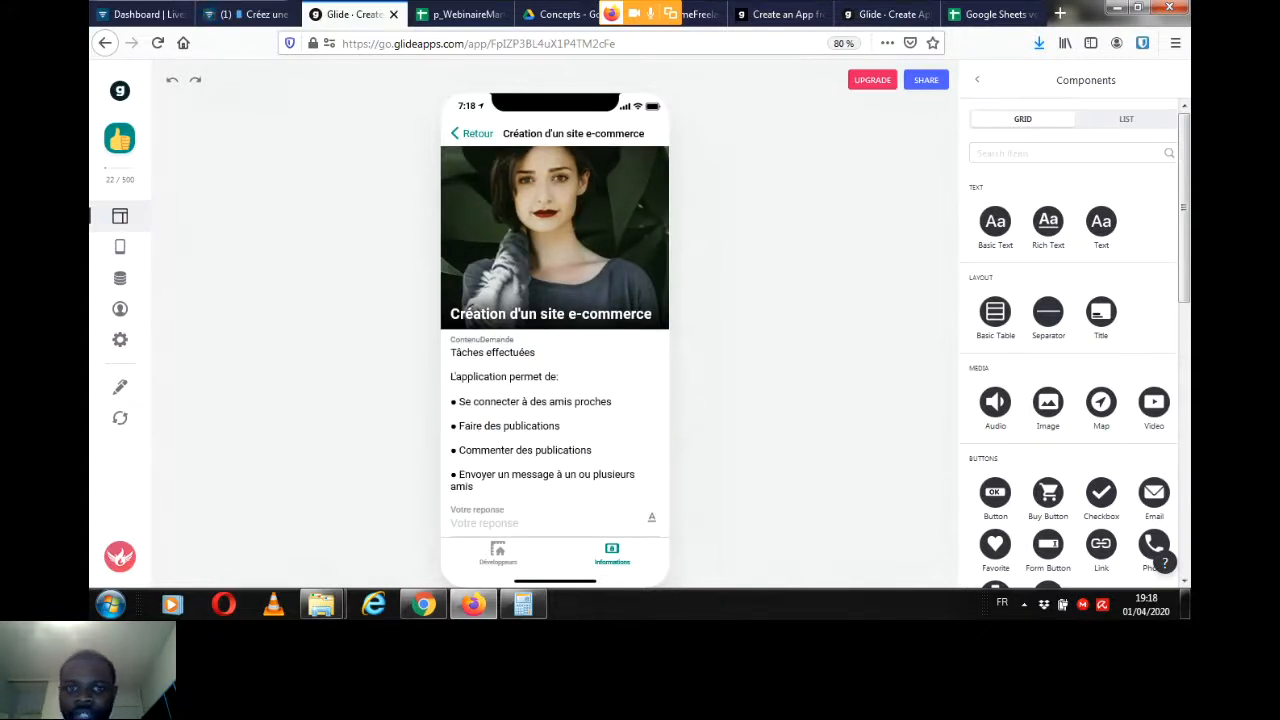
scroll(1070, 340, down, 2)
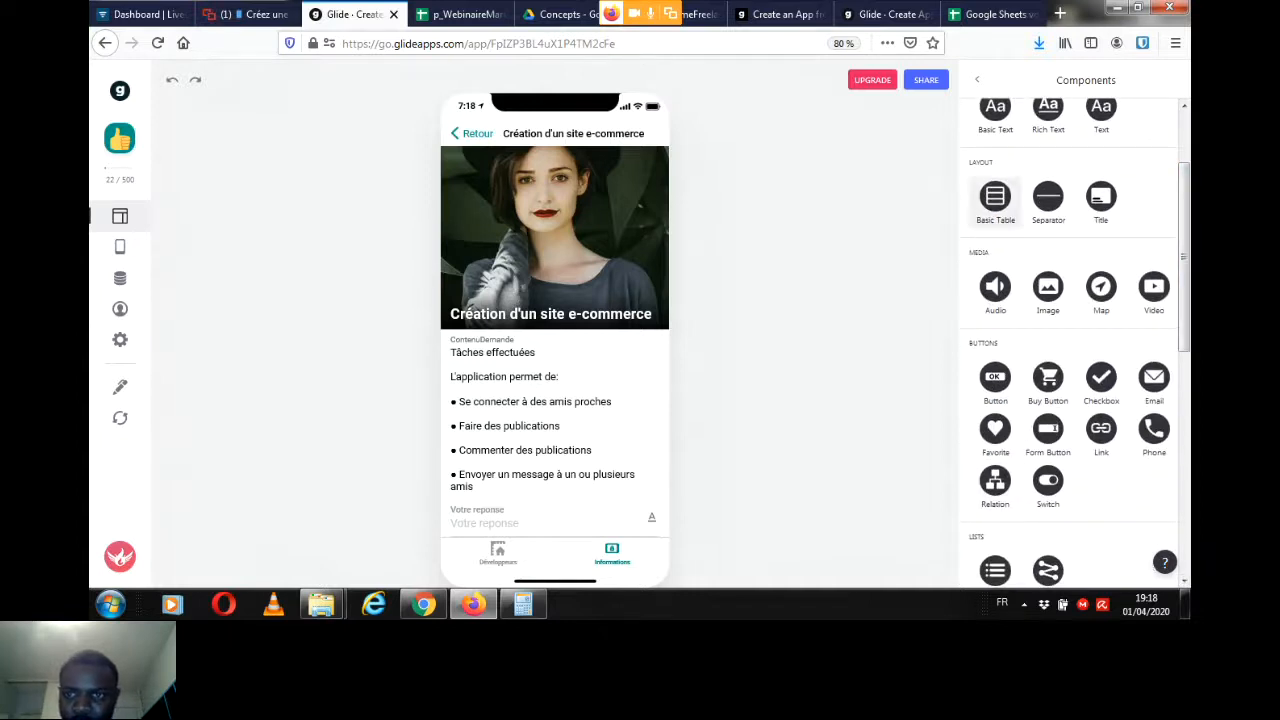
click(977, 80)
drag(1184, 236, 1184, 272)
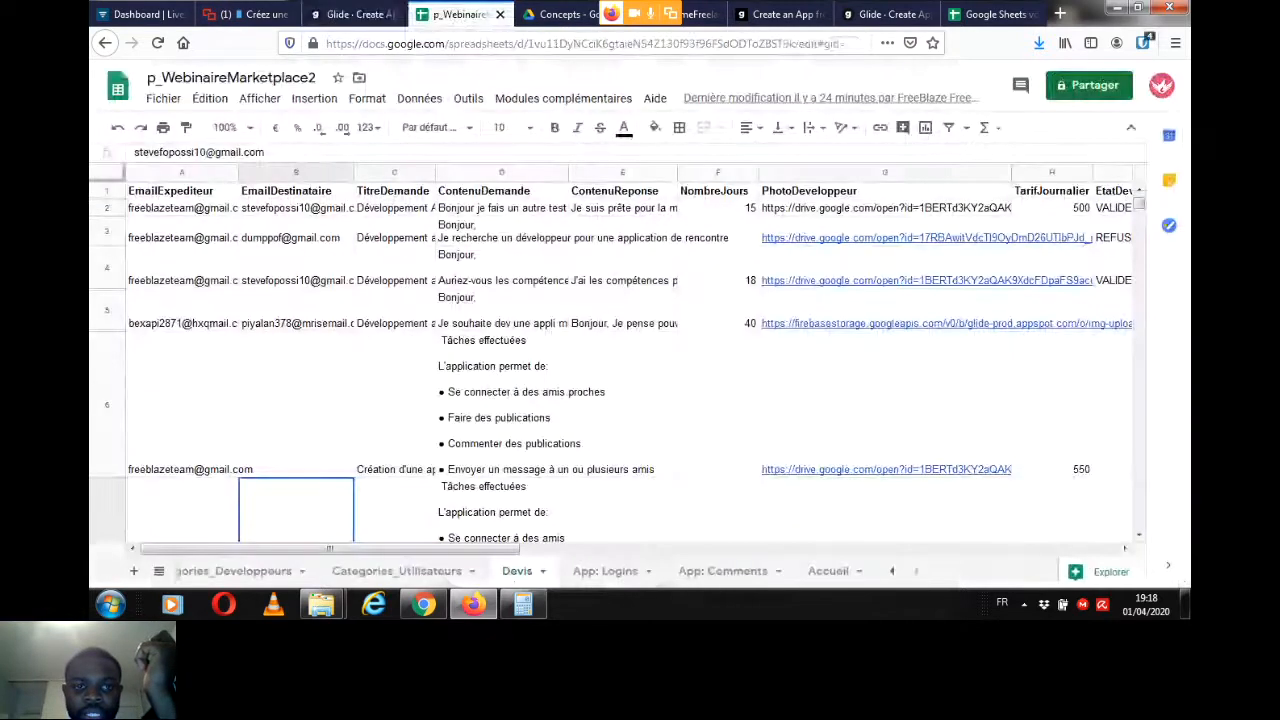
Step: Compare the Devis sheet's columns with the components listed for the request's detail screen in Glide
click(462, 14)
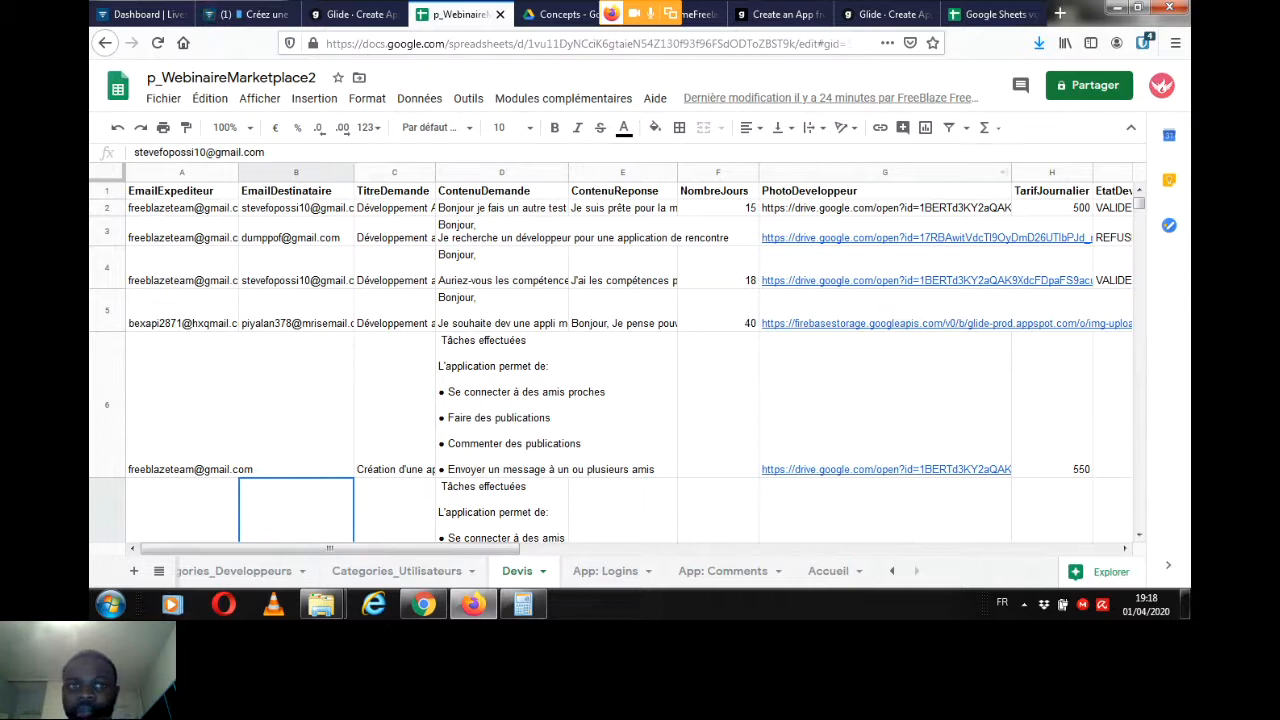
click(352, 14)
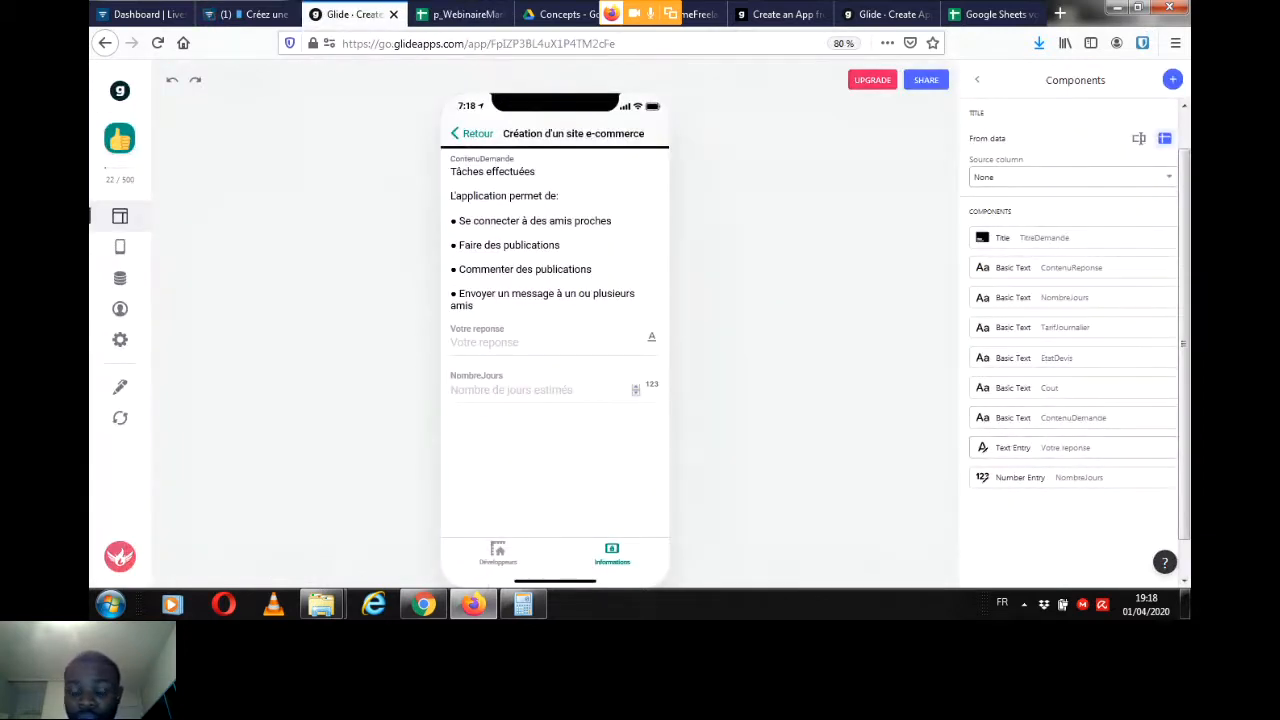
drag(1184, 335, 1184, 313)
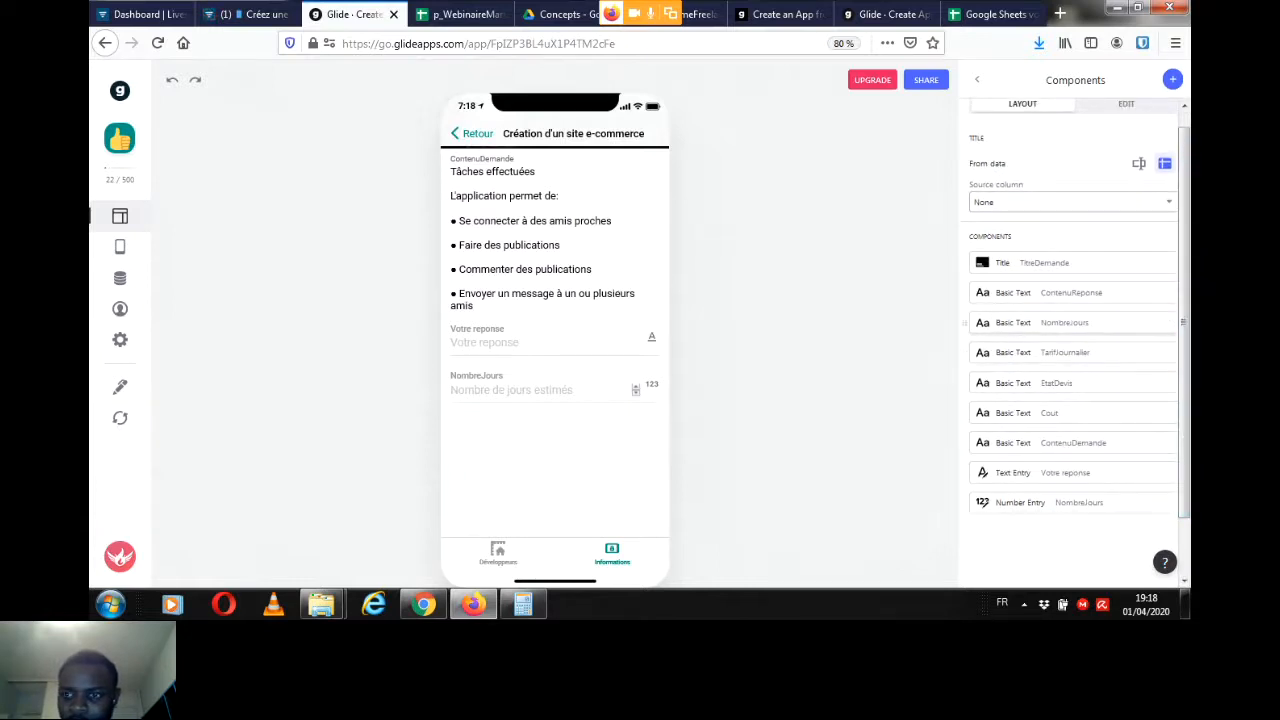
drag(1184, 322, 1184, 312)
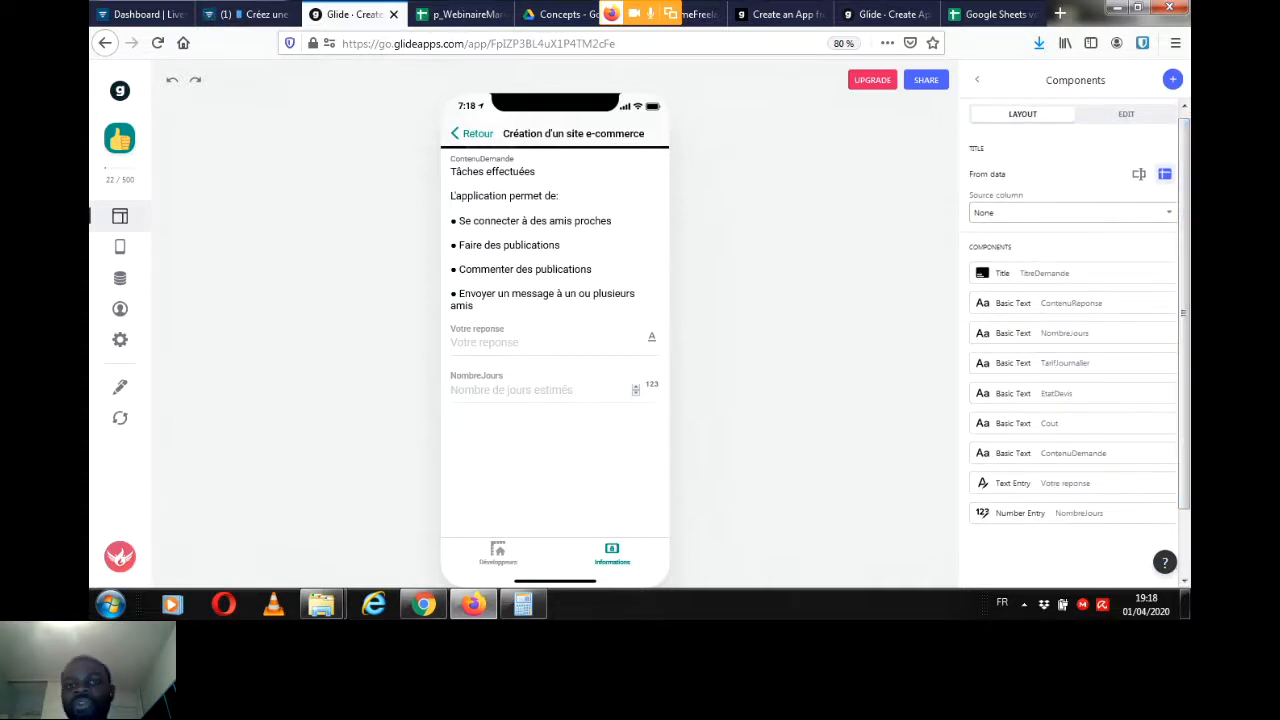
Step: Go back to the received requests, dismiss the antivirus alert, and reopen the "Création d'un site e-commerce" request at its entry fields
click(472, 133)
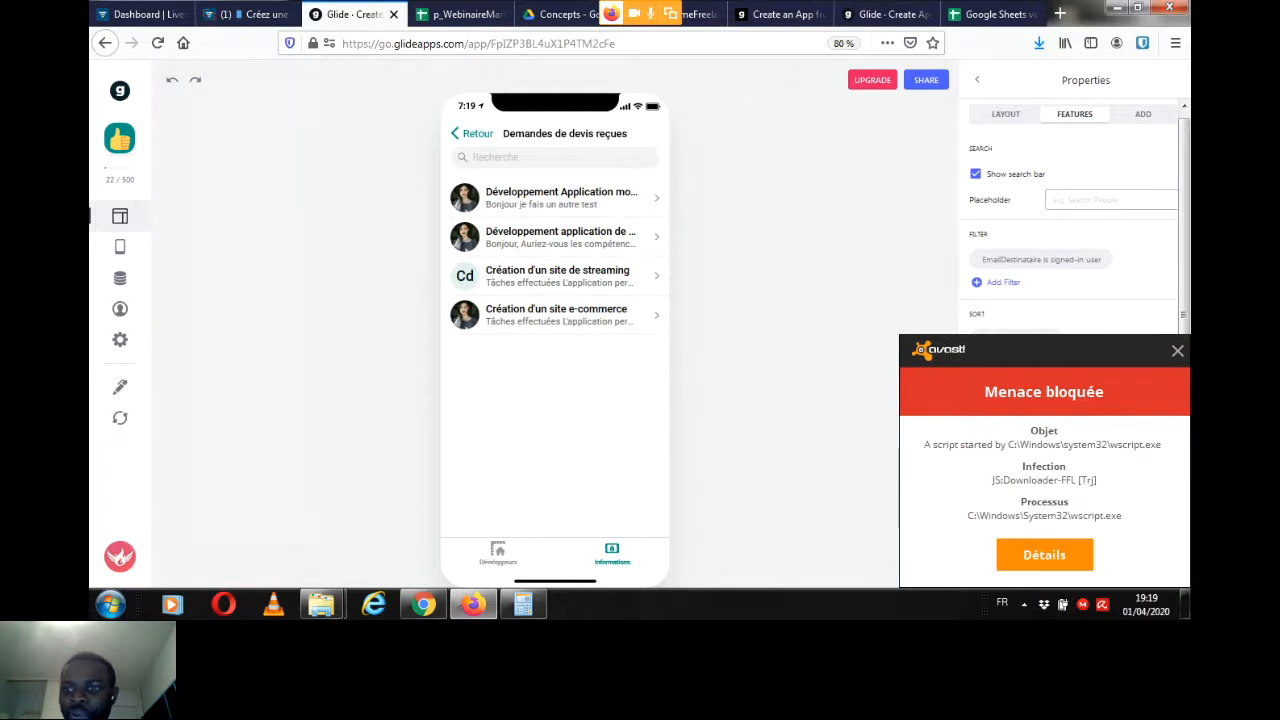
click(1177, 350)
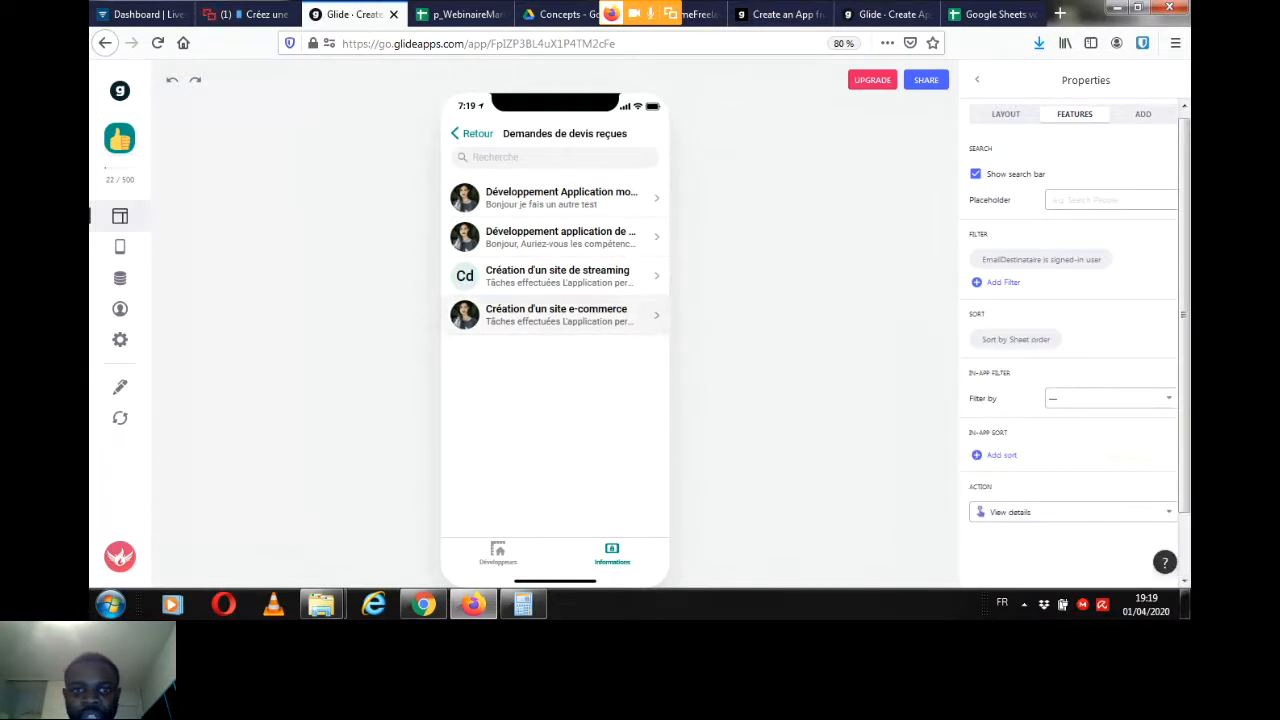
click(556, 314)
scroll(679, 336, down, 3)
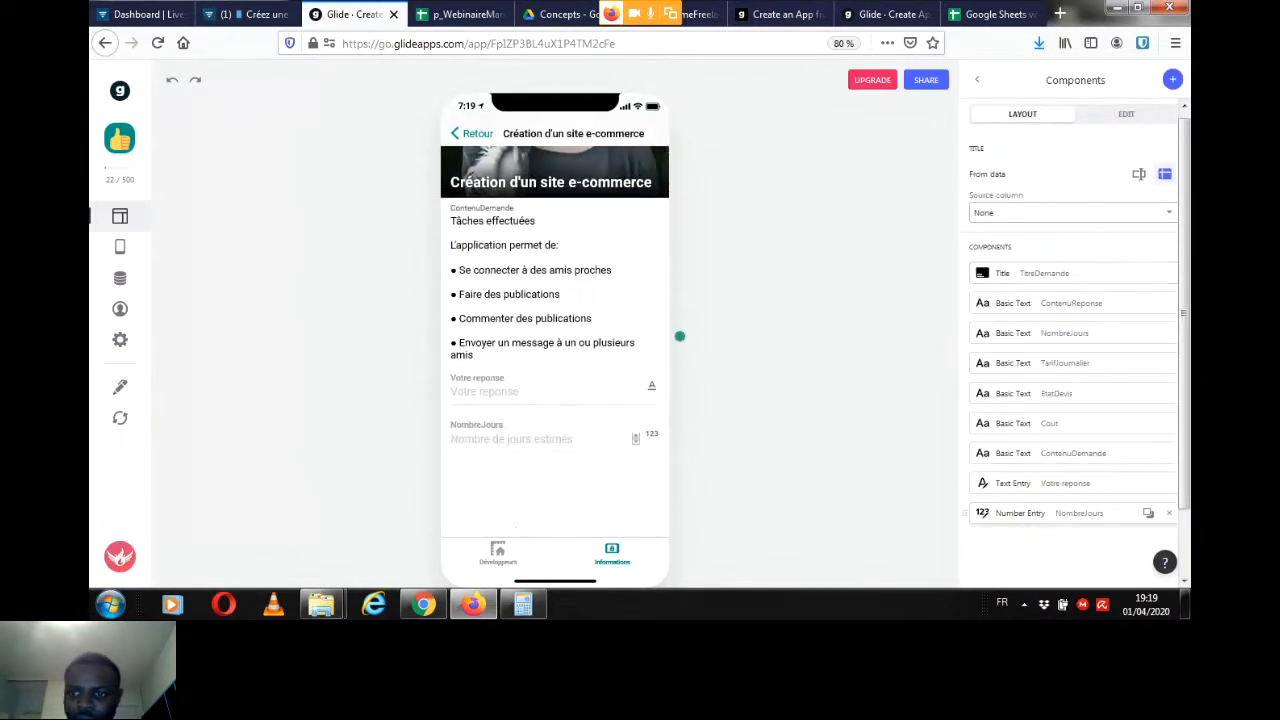
Step: Answer the request with "Bonjour, Oui j'ai les compétences pour réaliser votre projet" and 20 as the estimated number of days
click(520, 297)
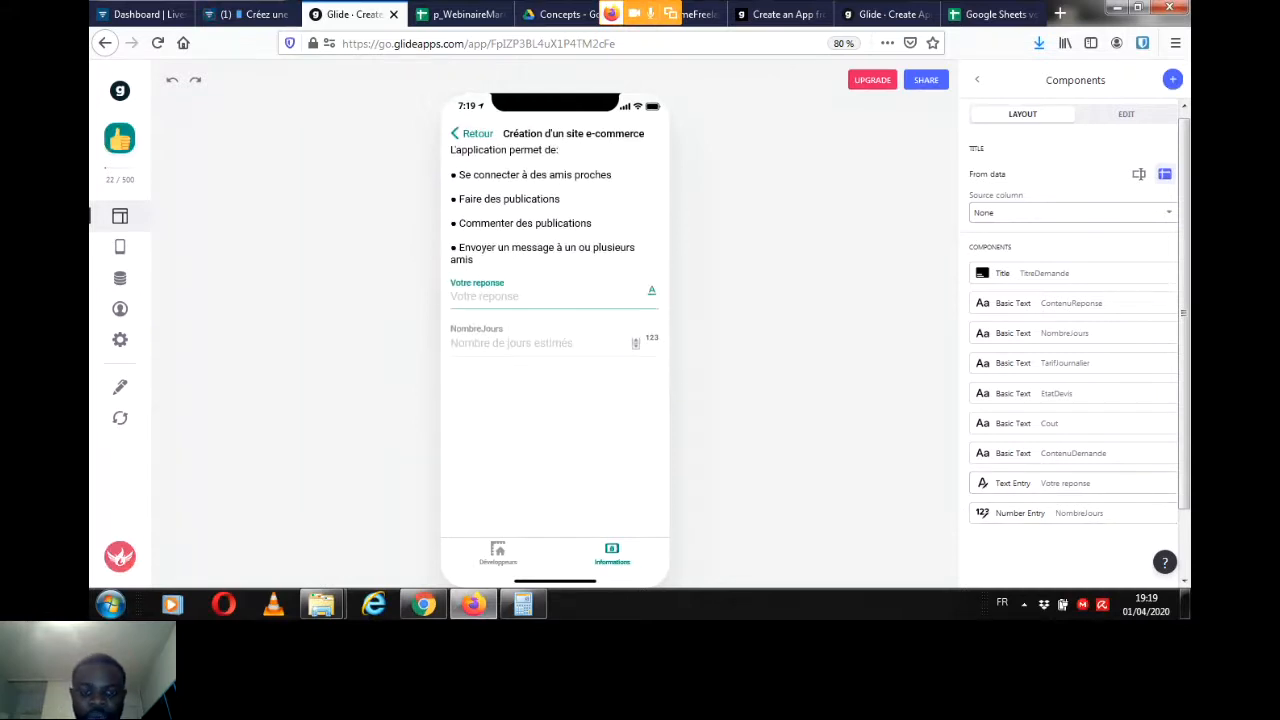
text(Bonjour, Oui j'ai les compétences pour)
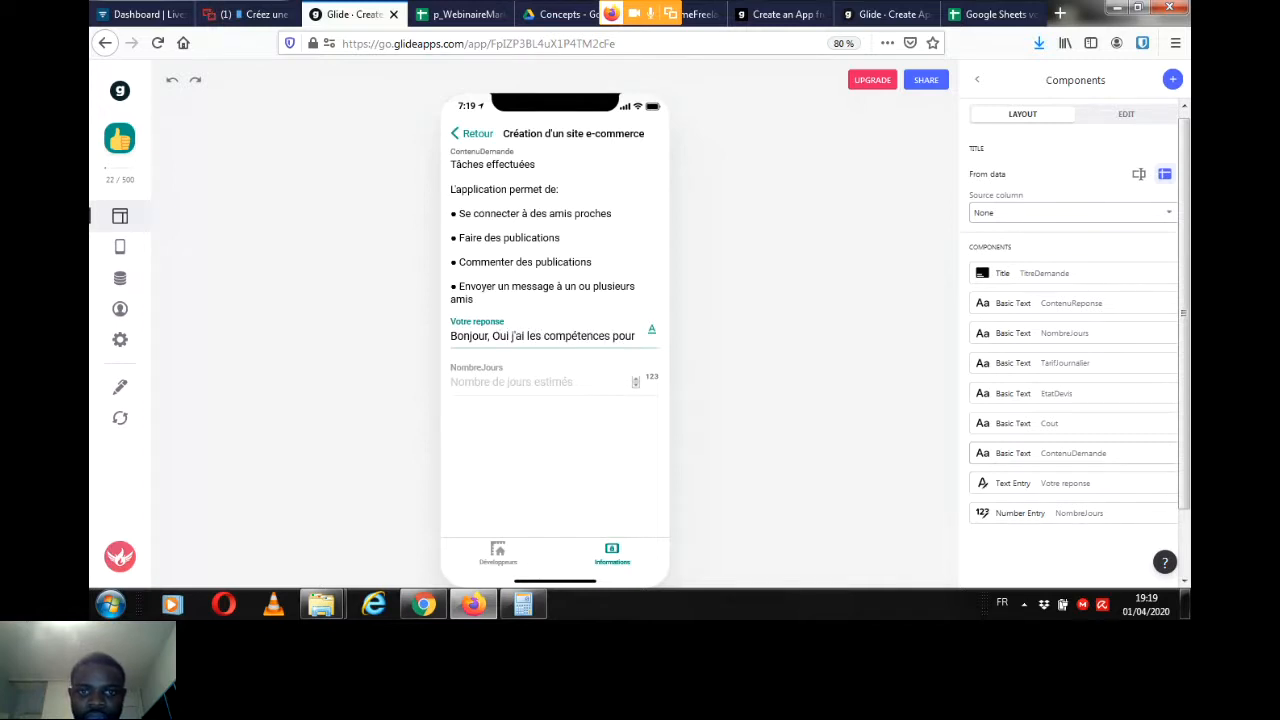
text( ré)
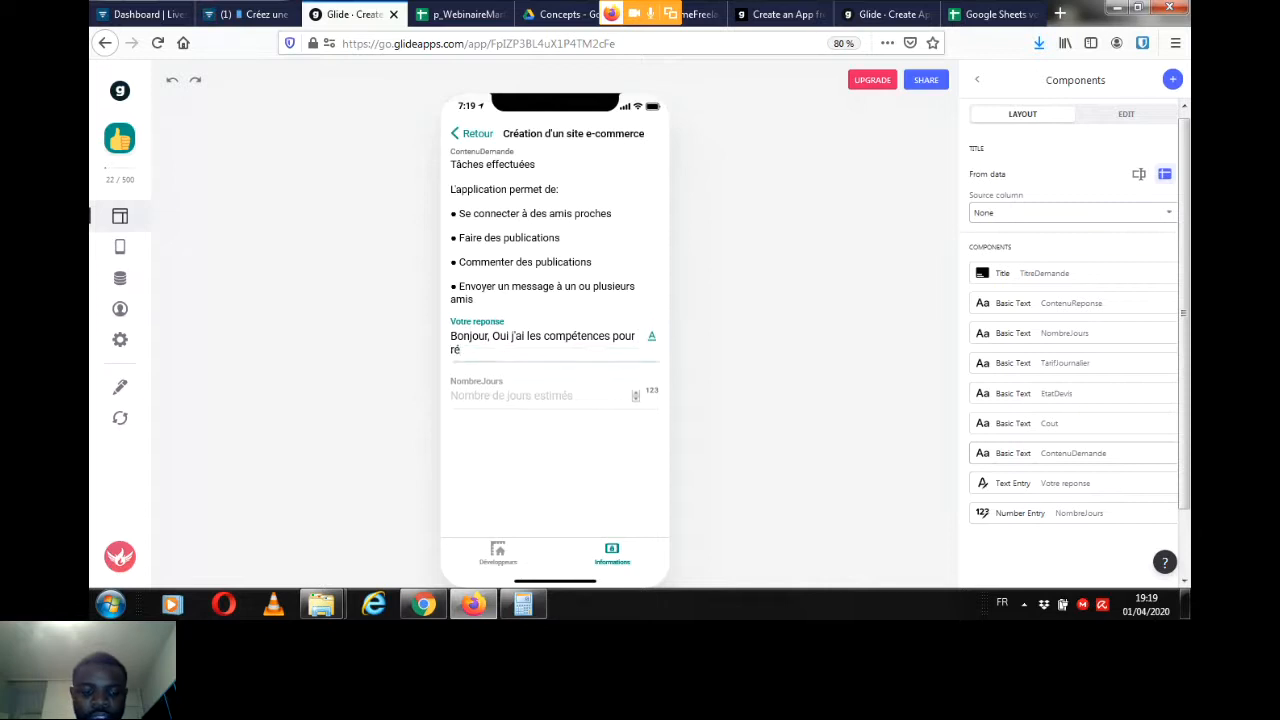
text(aliser votre projet)
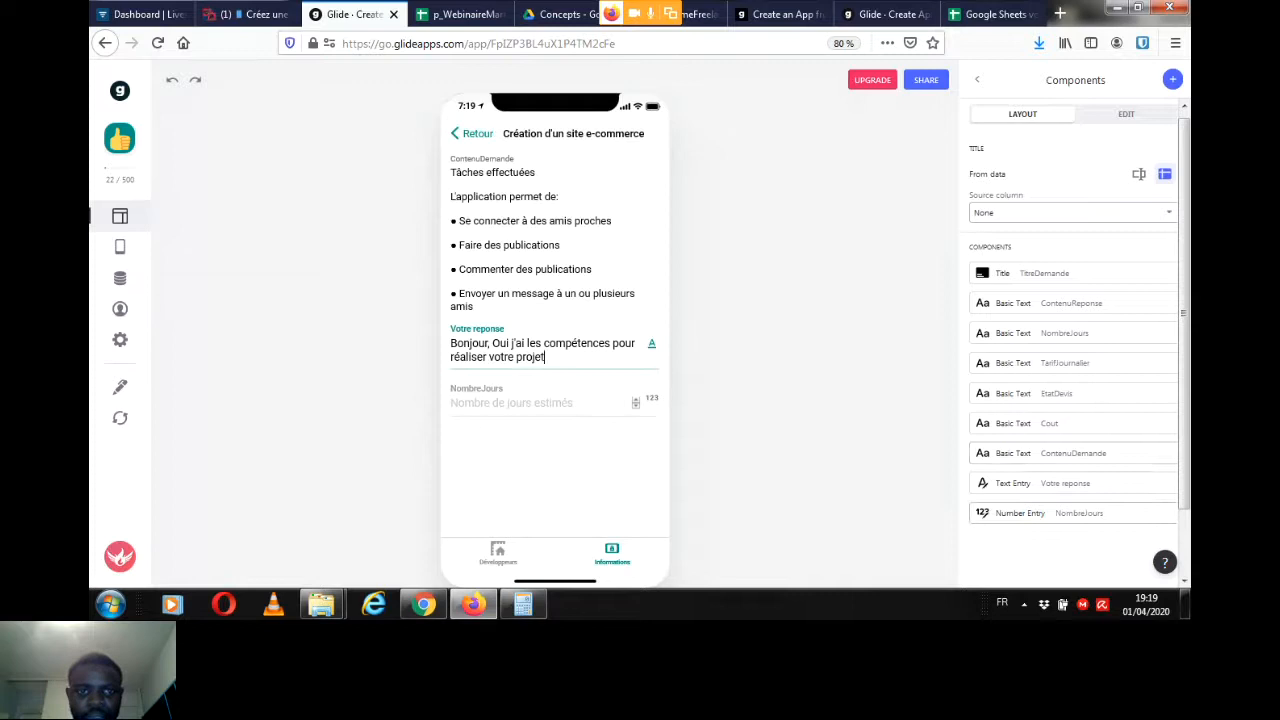
click(511, 403)
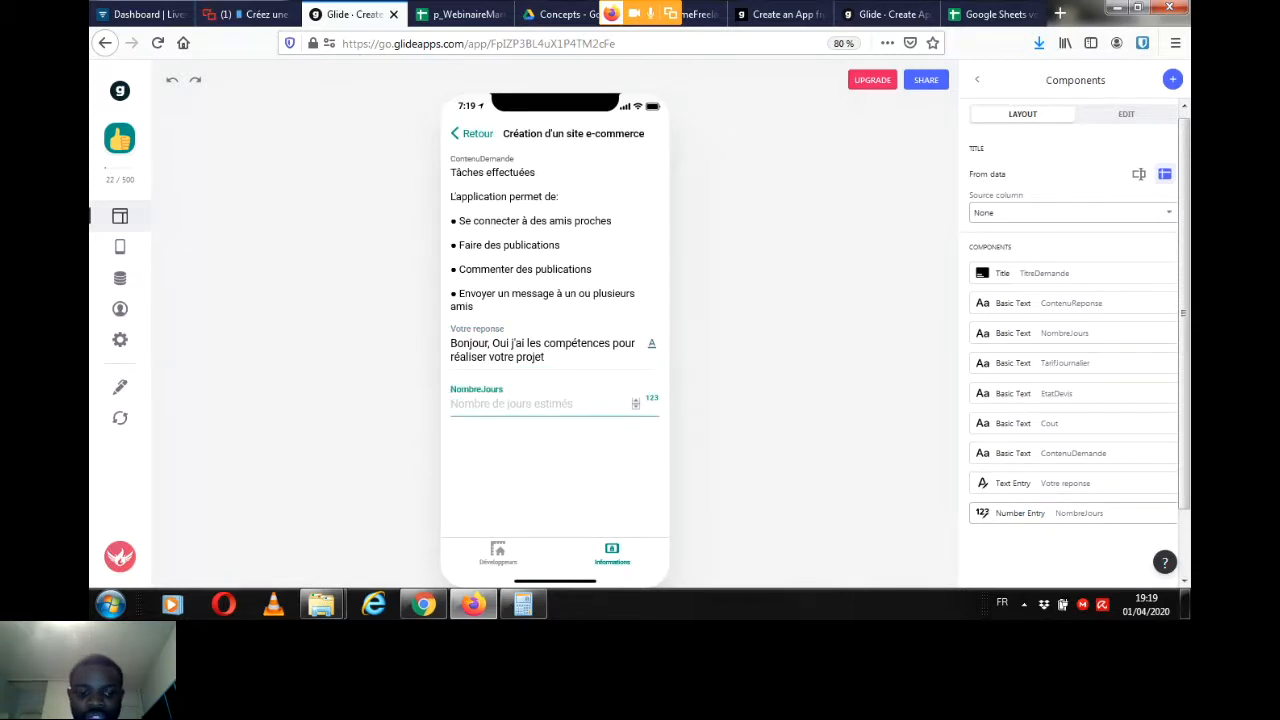
text(20)
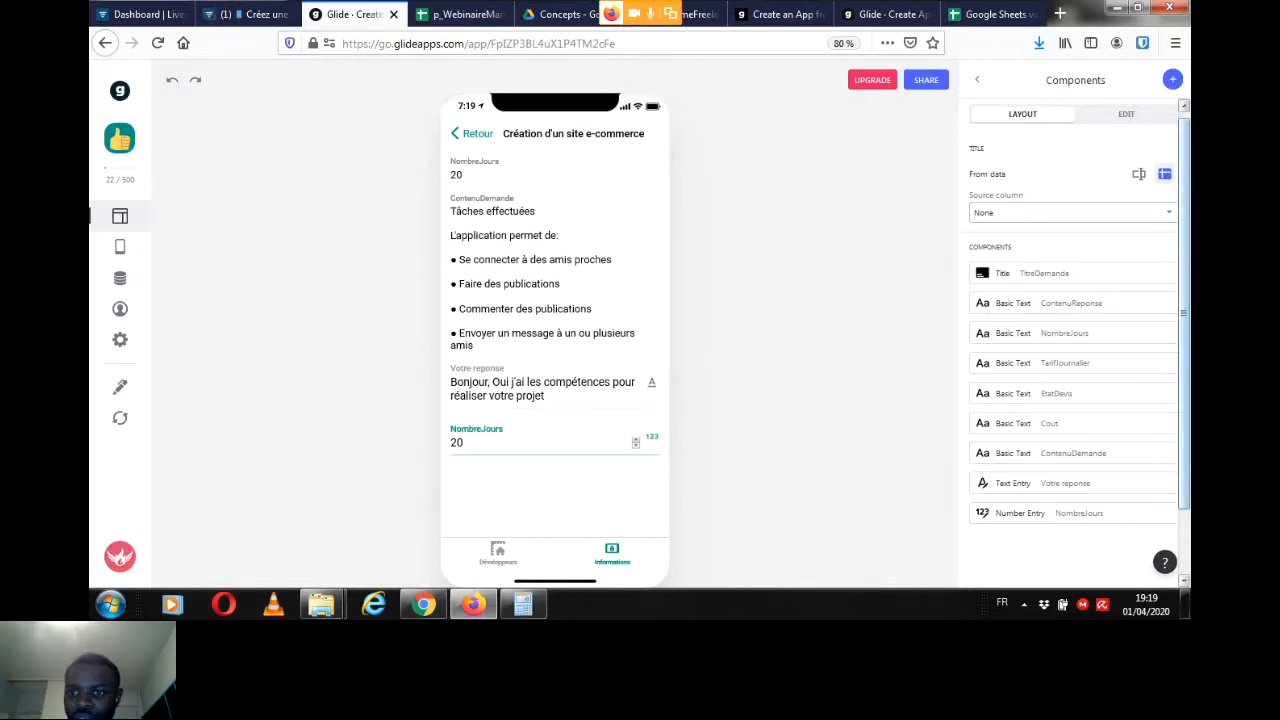
Step: Add a Button component labelled "Envoyer mon offre" to the request's detail screen and go back to the component list
click(1173, 80)
drag(1185, 205, 1185, 287)
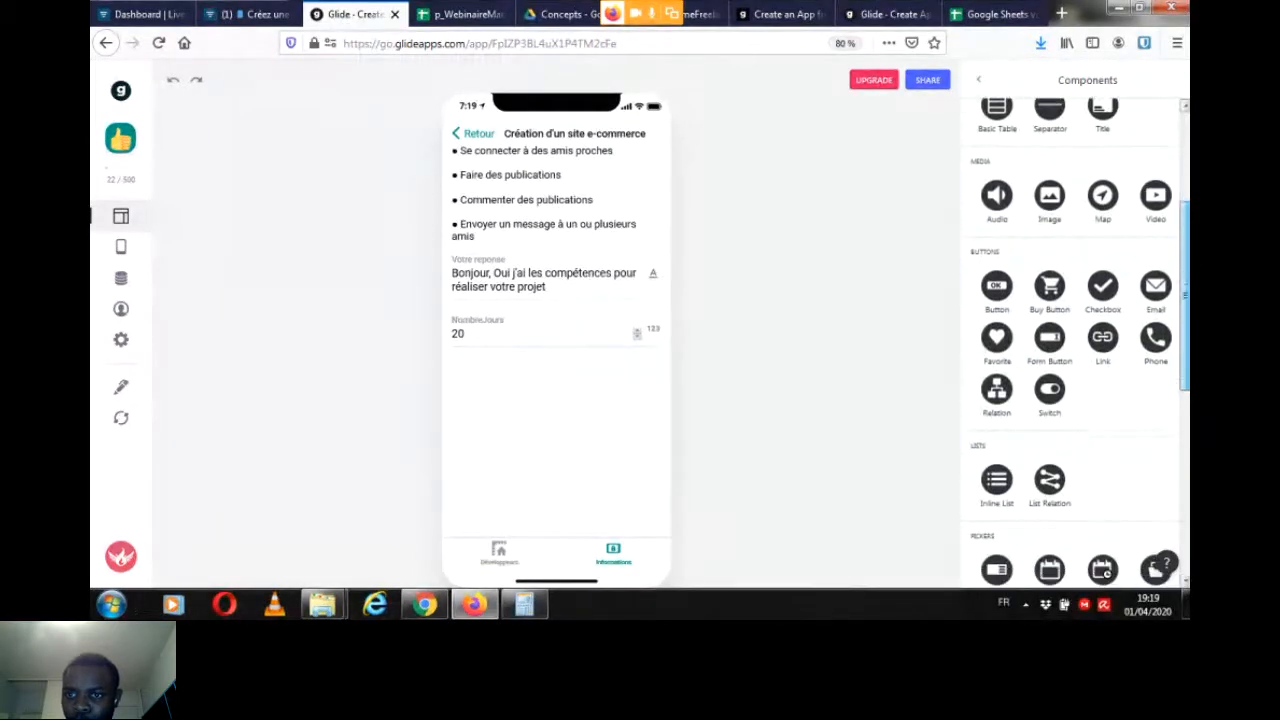
click(996, 286)
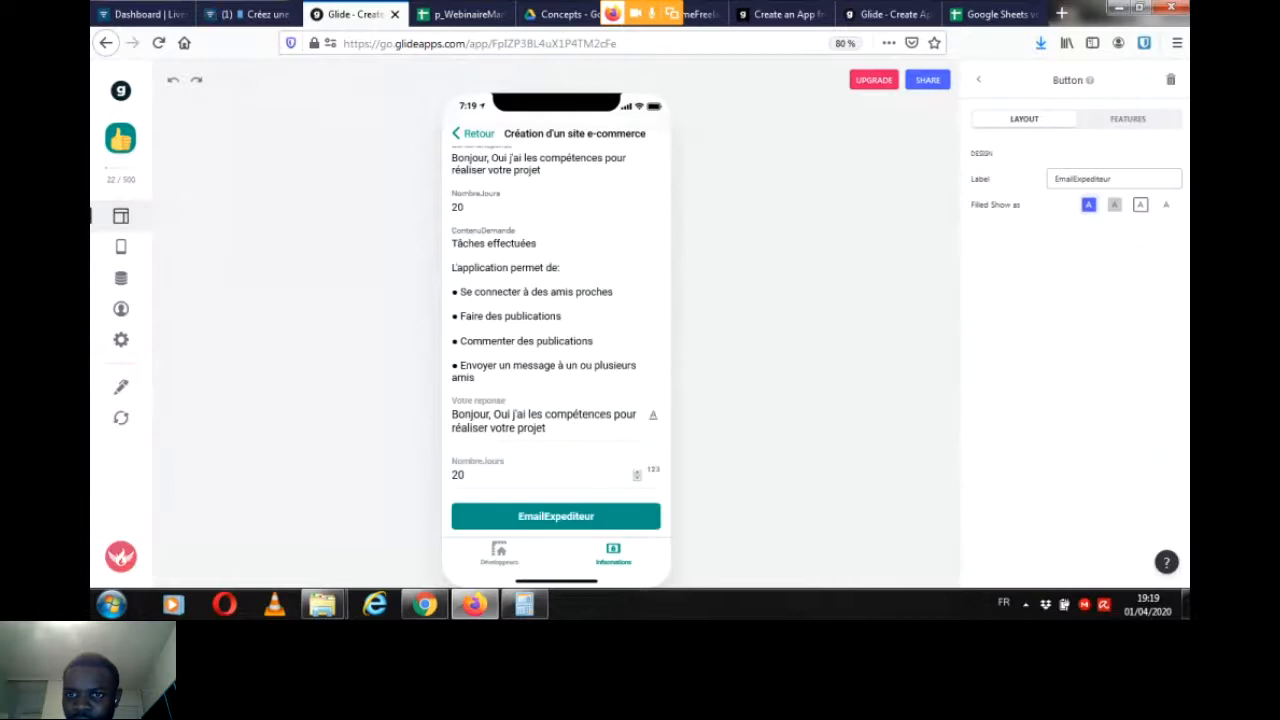
text(E)
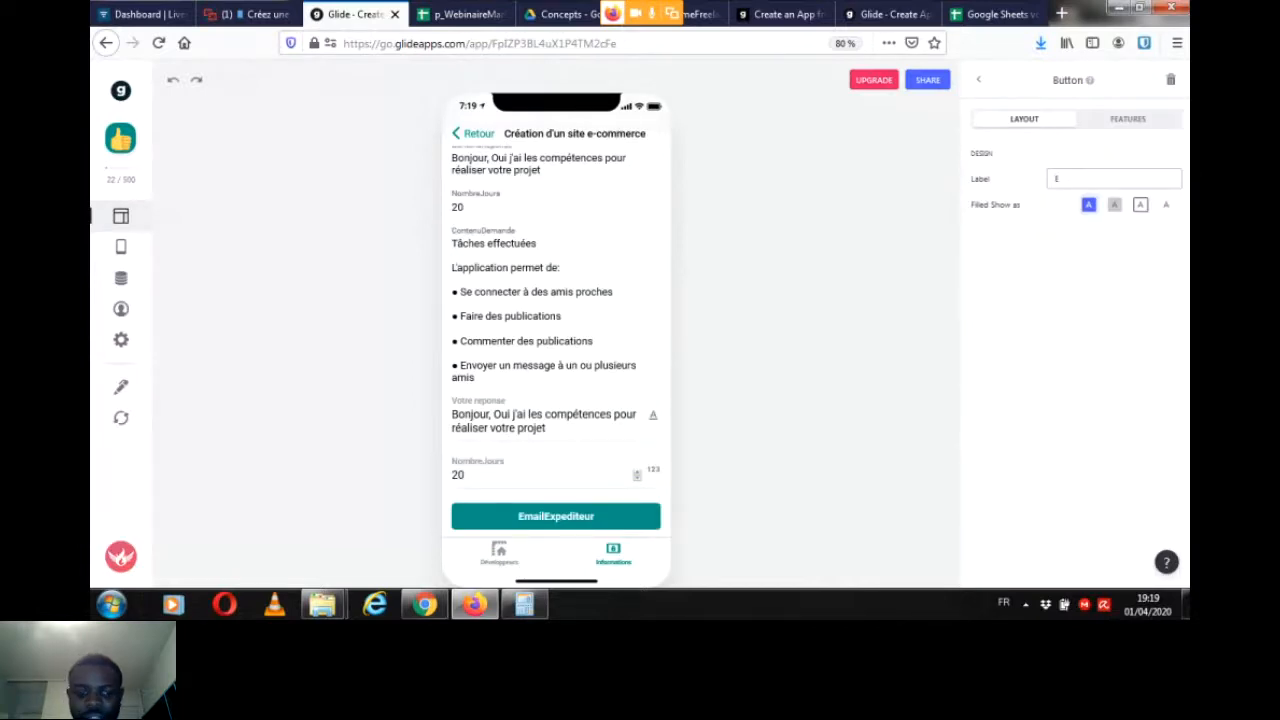
text(nvoyer mon offre)
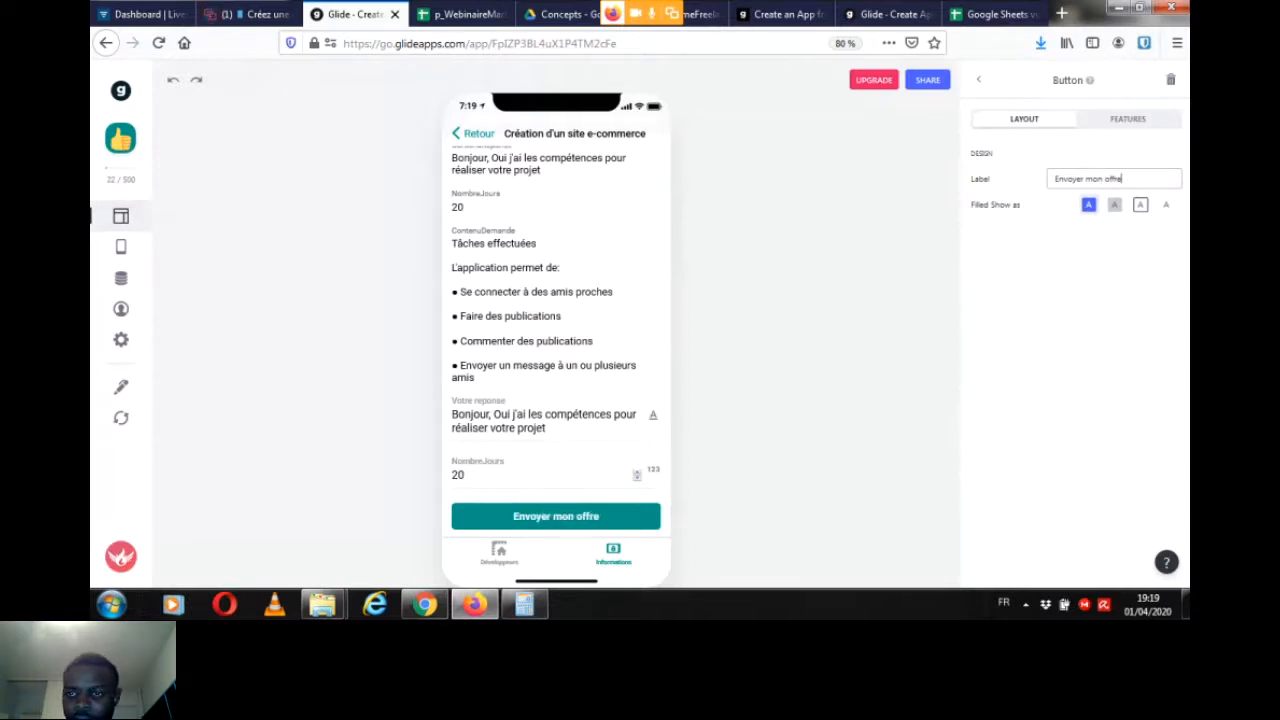
click(978, 79)
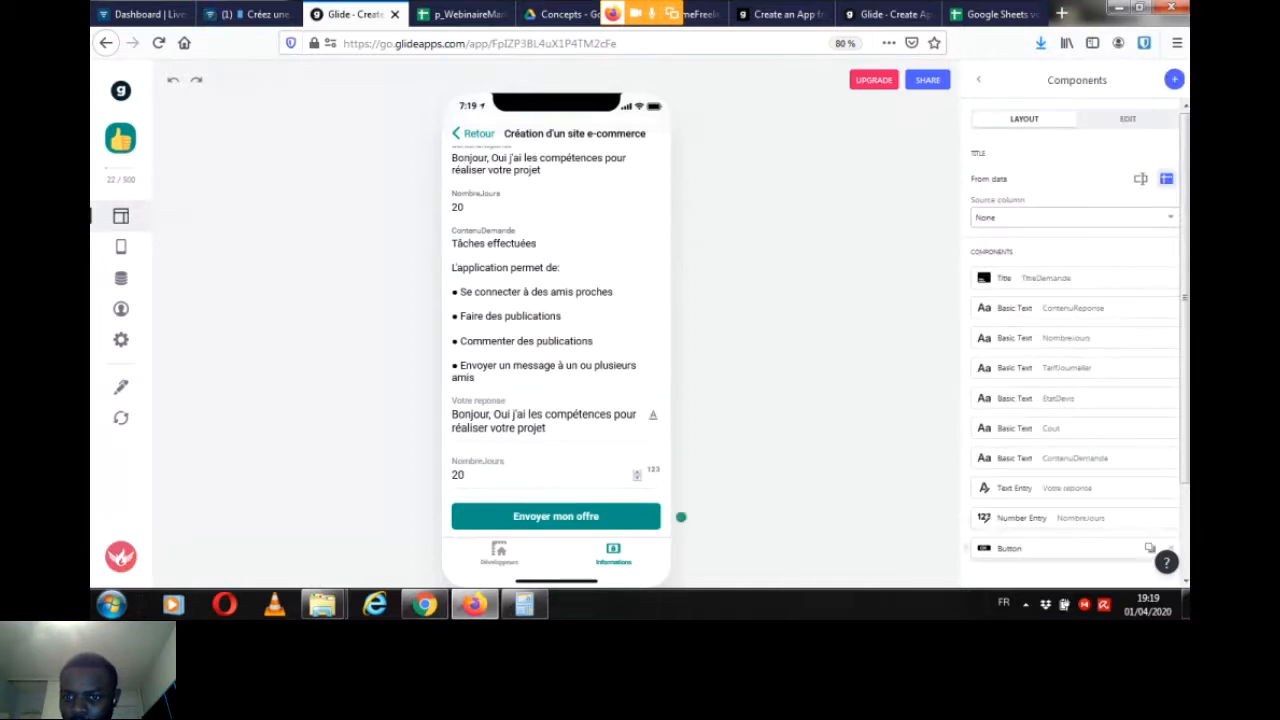
Step: Set the action of the "Envoyer mon offre" button to Link to screen
click(1050, 548)
click(1127, 118)
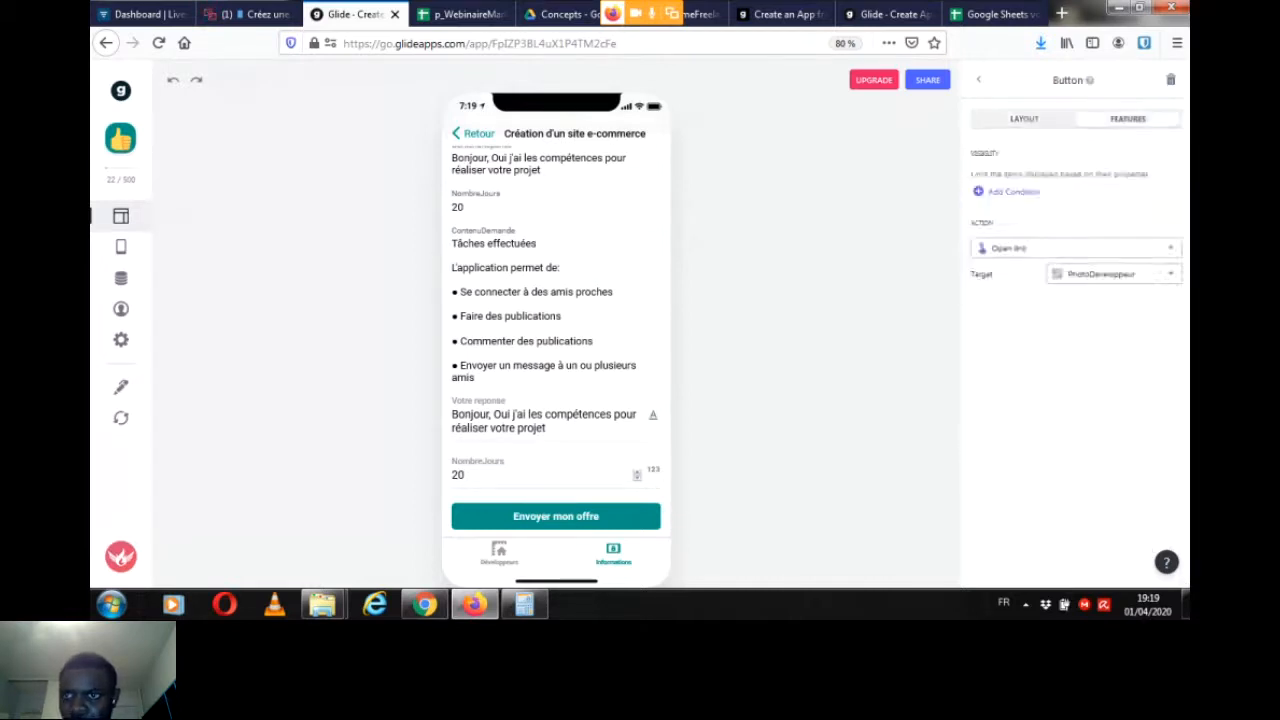
click(1075, 248)
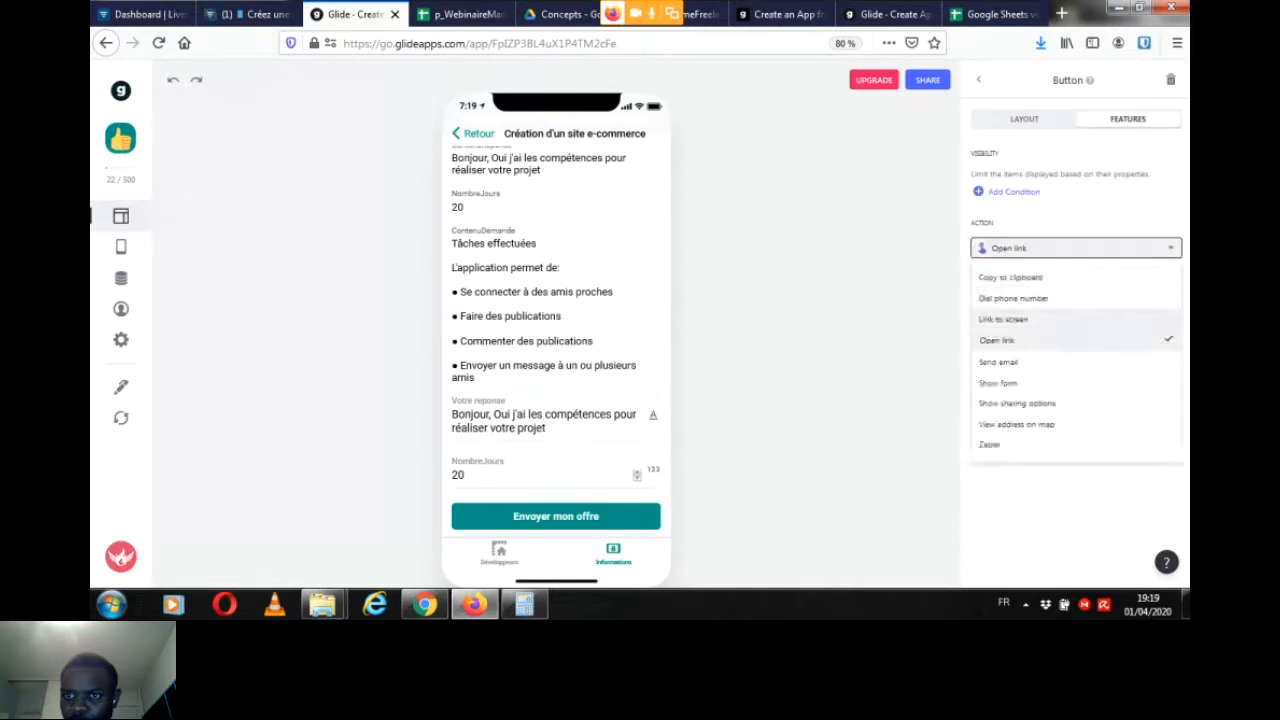
click(1003, 319)
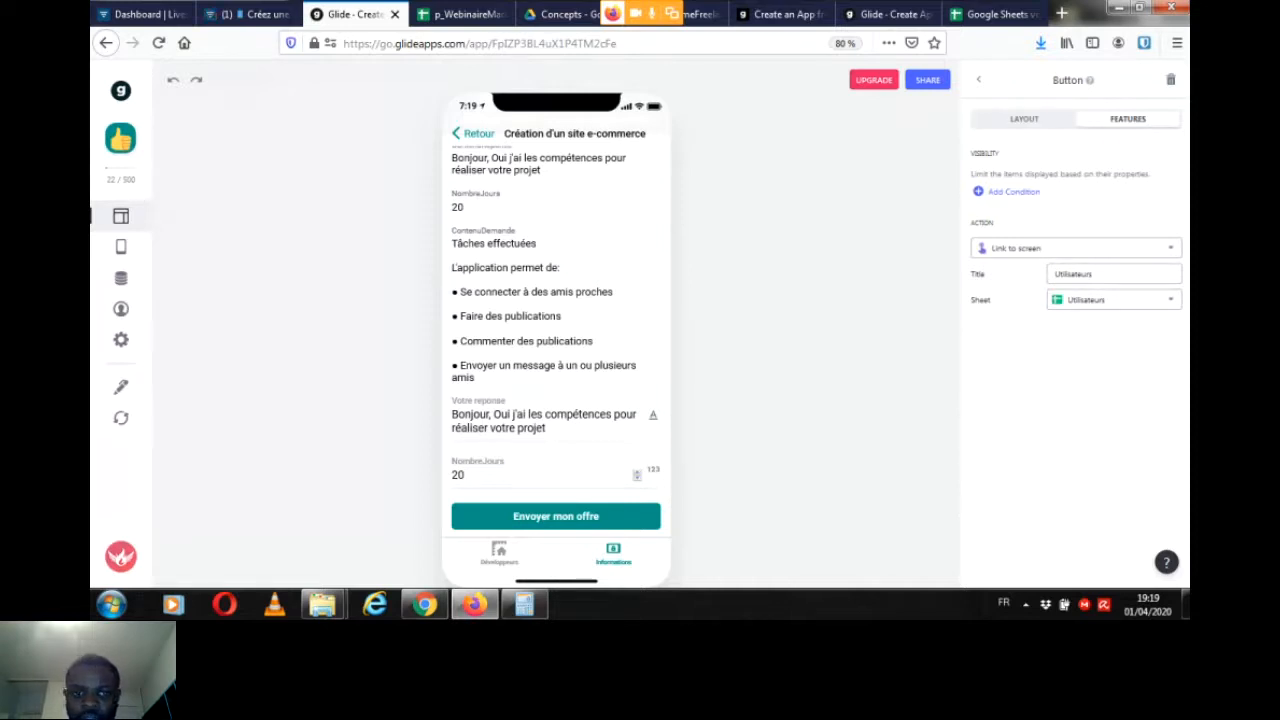
Step: Open the screen linked from "Envoyer mon offre" and filter its Utilisateurs list to entries whose Categorie_Utilisateur is Developpeur
click(556, 516)
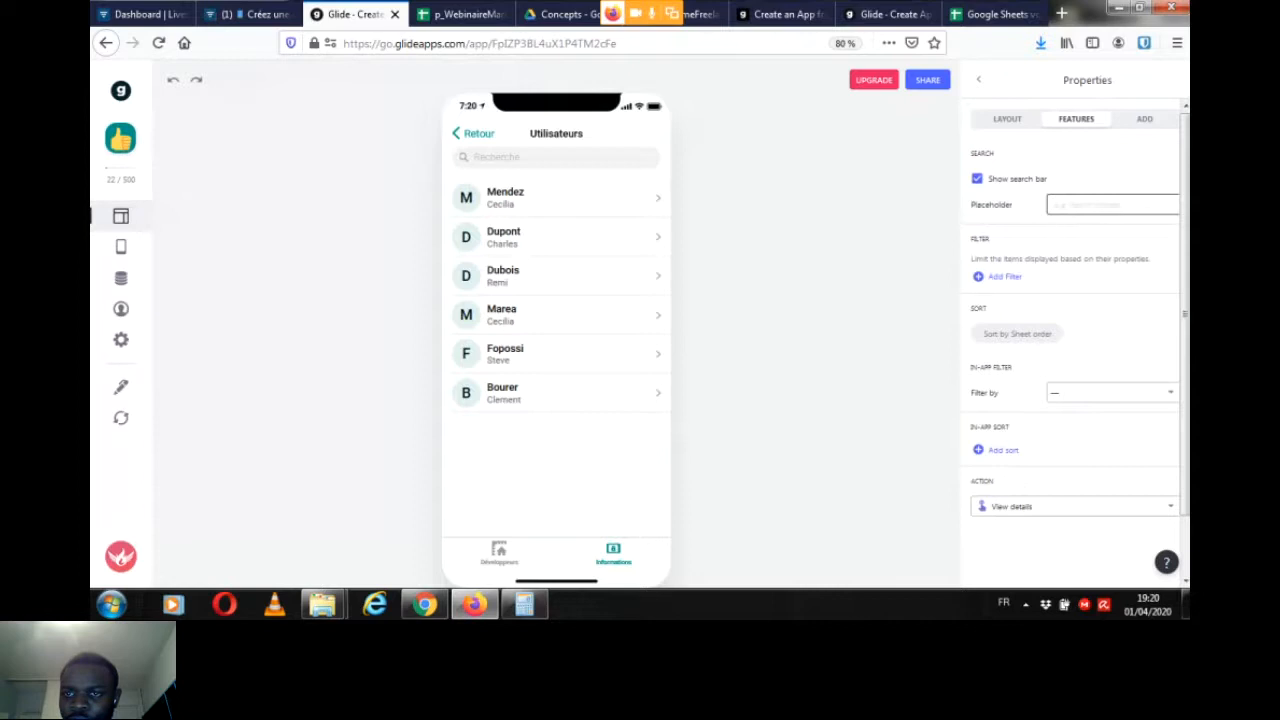
click(1004, 277)
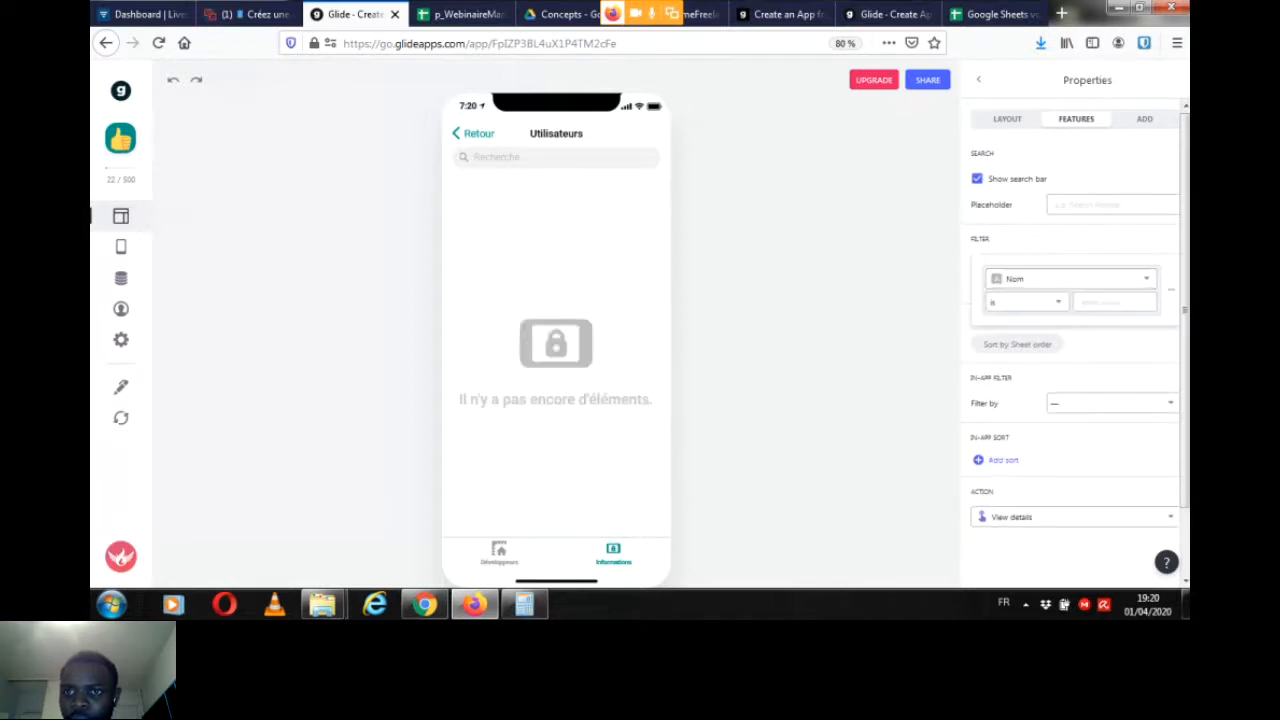
click(1070, 278)
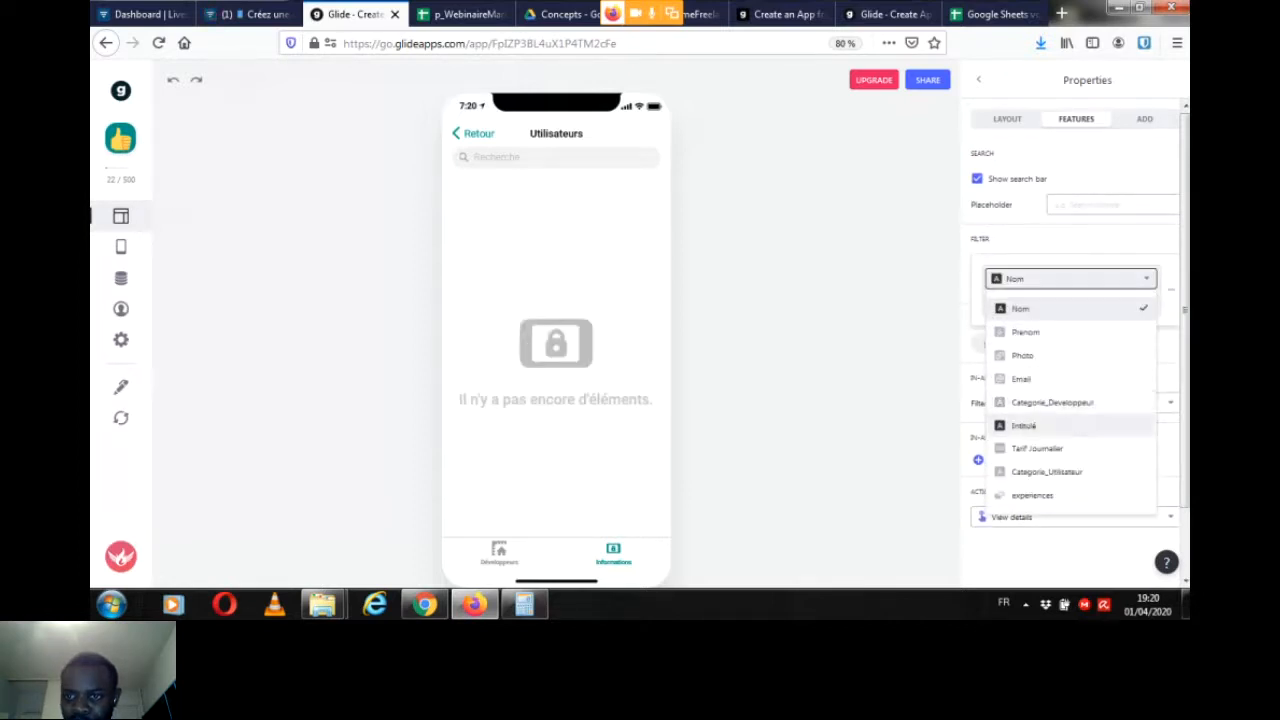
click(1046, 471)
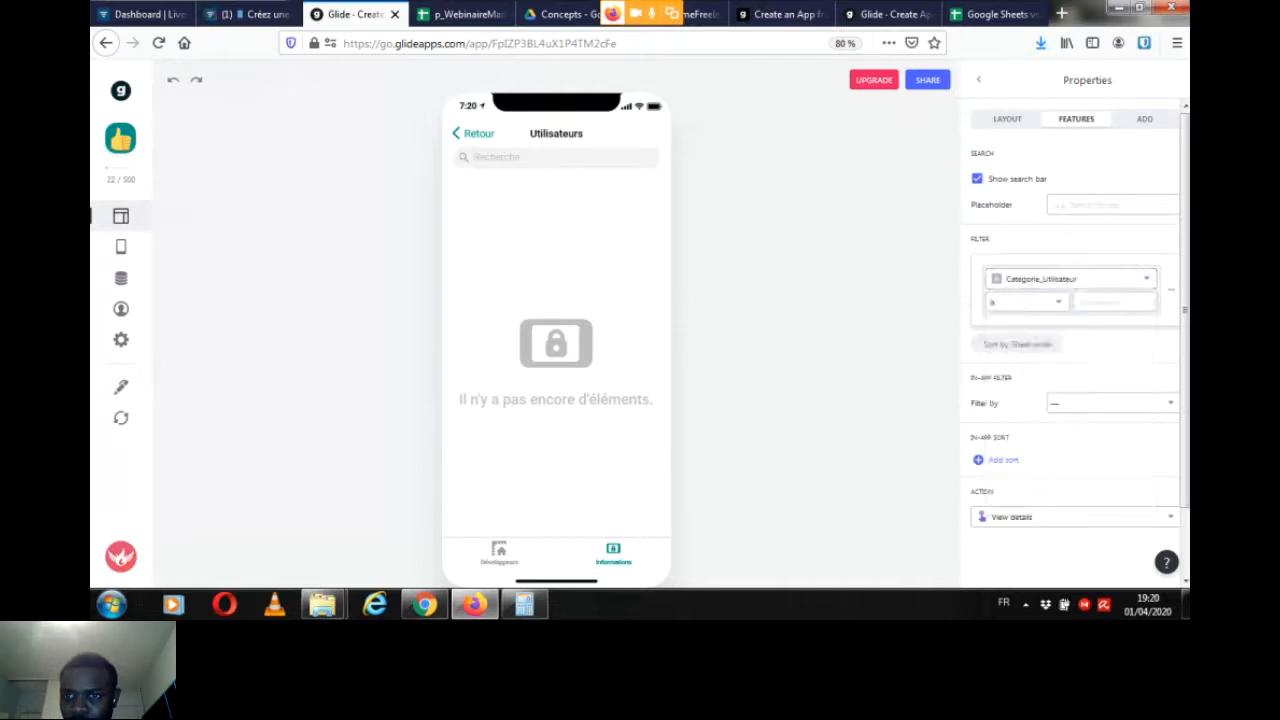
click(1025, 301)
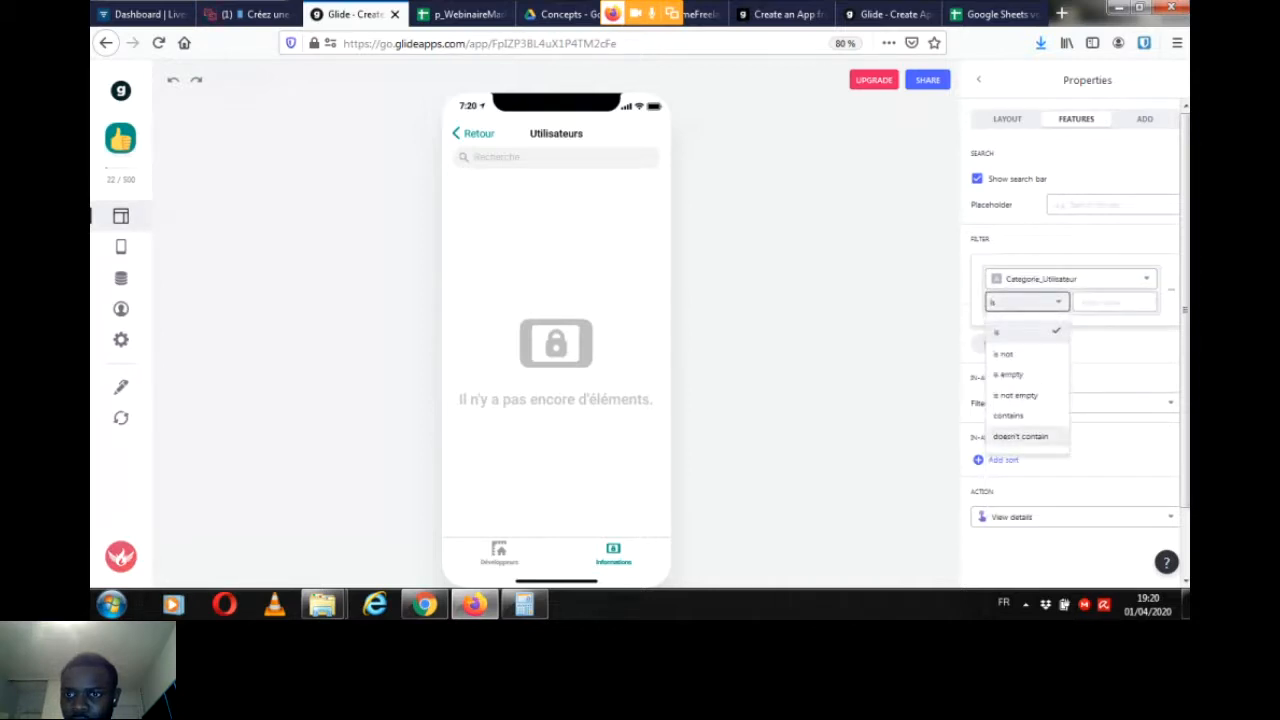
click(1114, 302)
text(D)
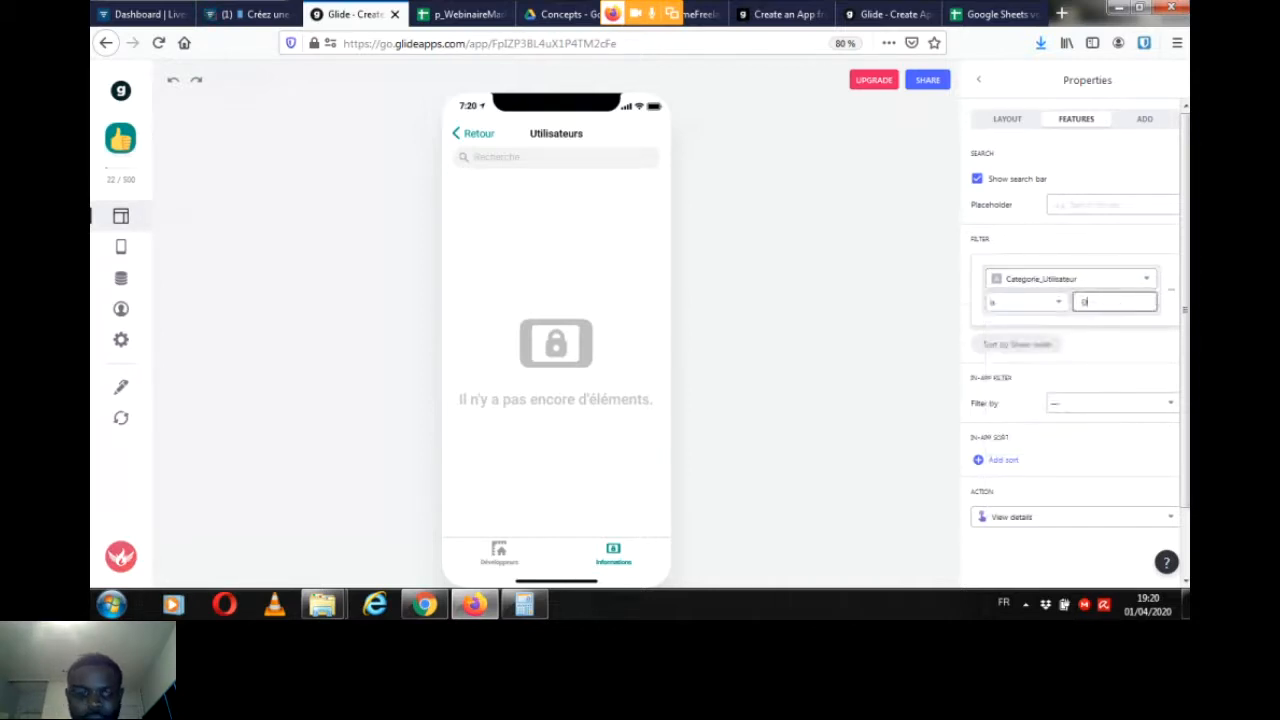
text(eveloppeur)
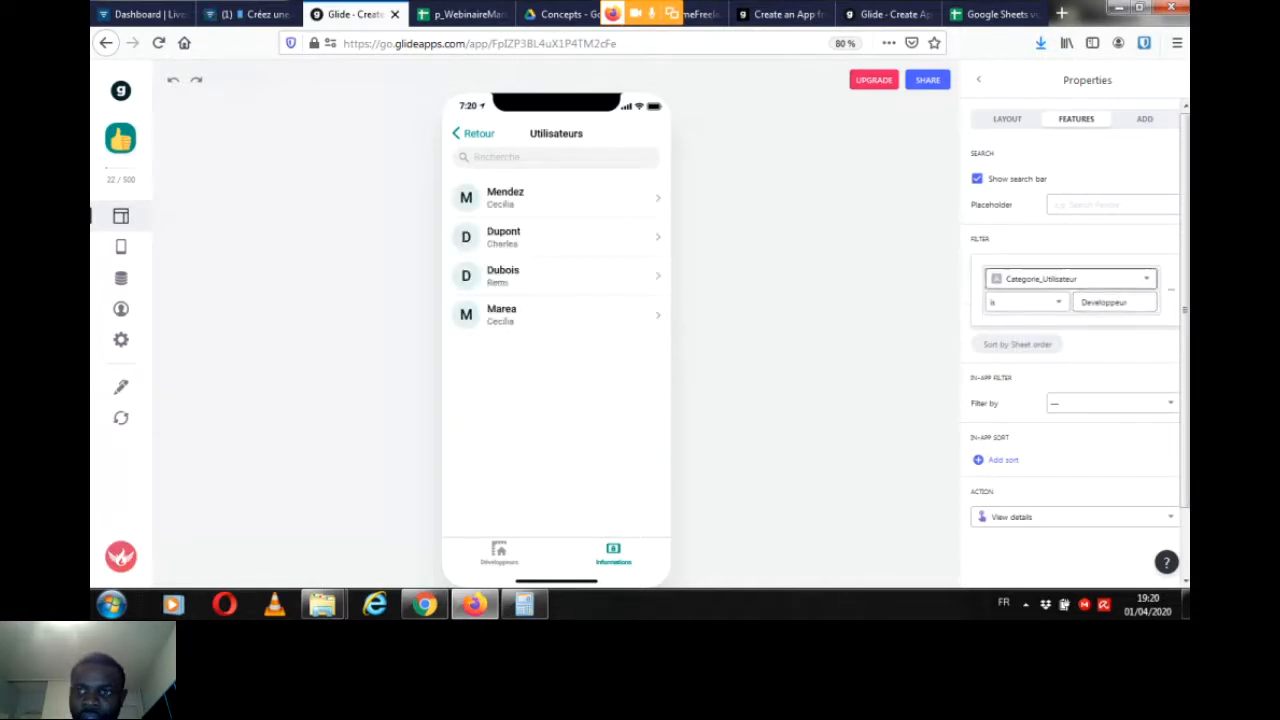
Step: Return to the request and test the "Envoyer mon offre" button again, ending on the filtered Utilisateurs list
click(979, 80)
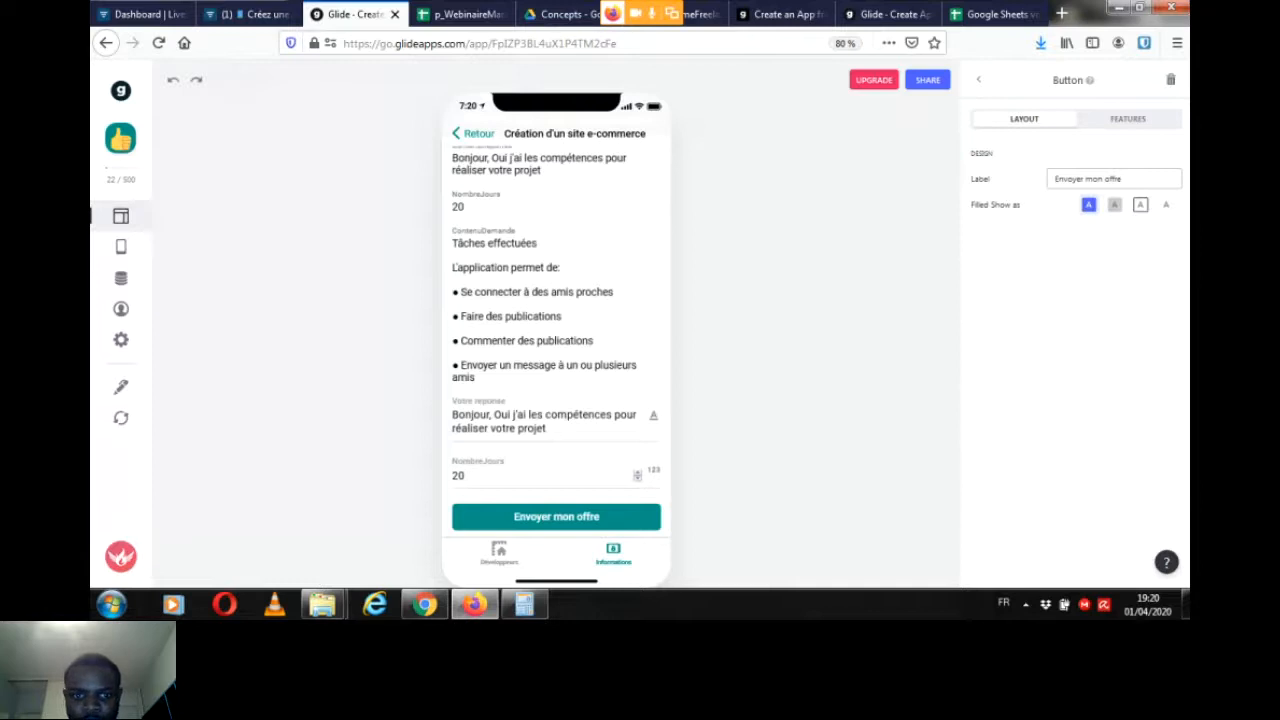
click(556, 517)
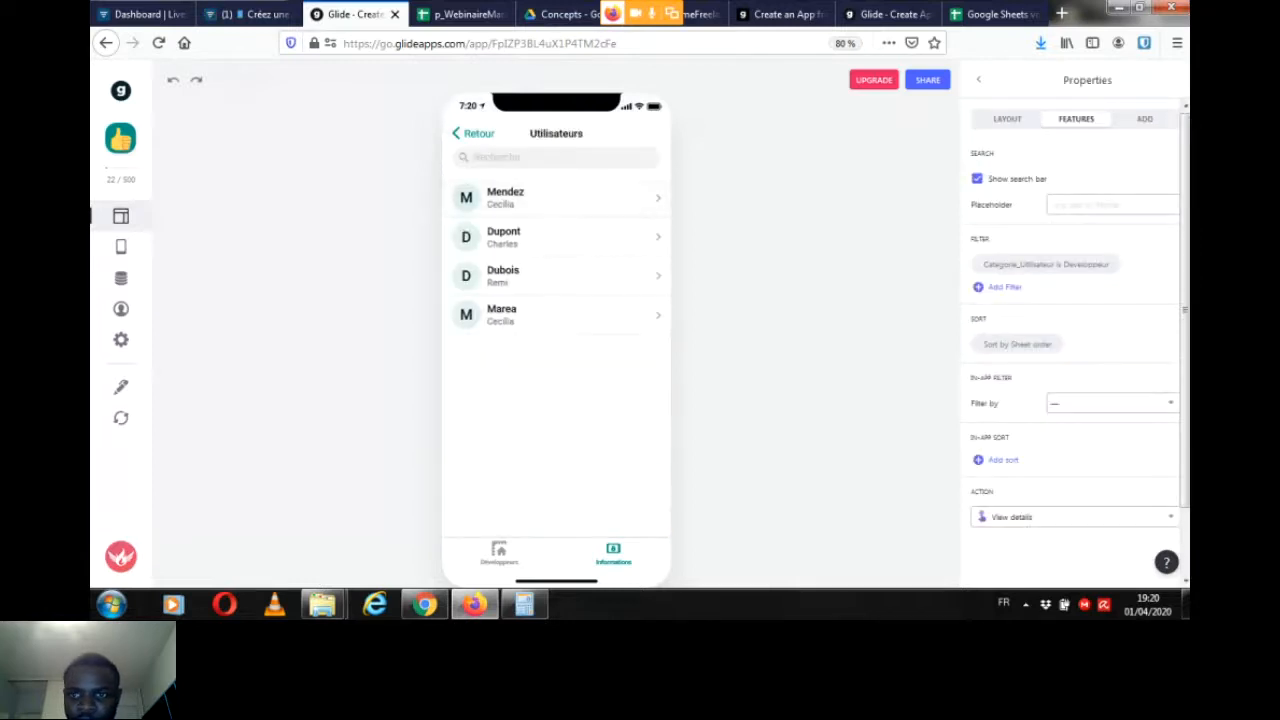
click(979, 80)
click(556, 517)
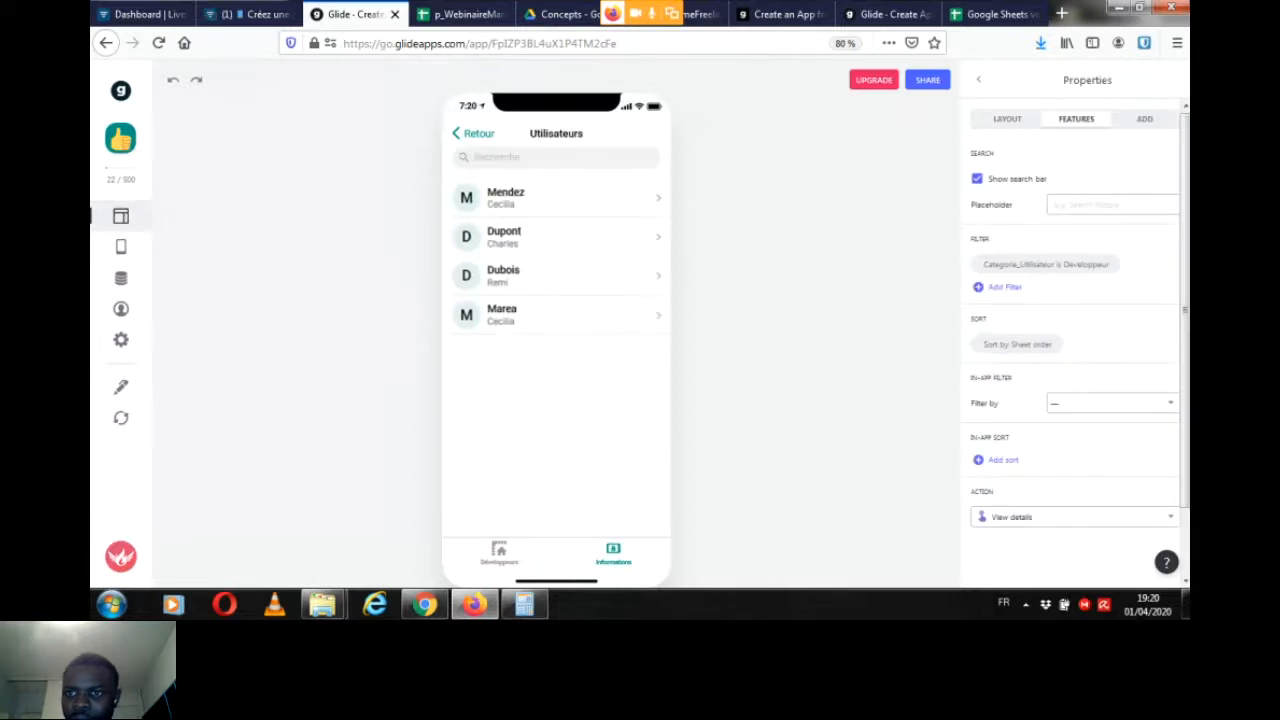
Step: Use the Photo column as the image of the Utilisateurs list items
click(1007, 119)
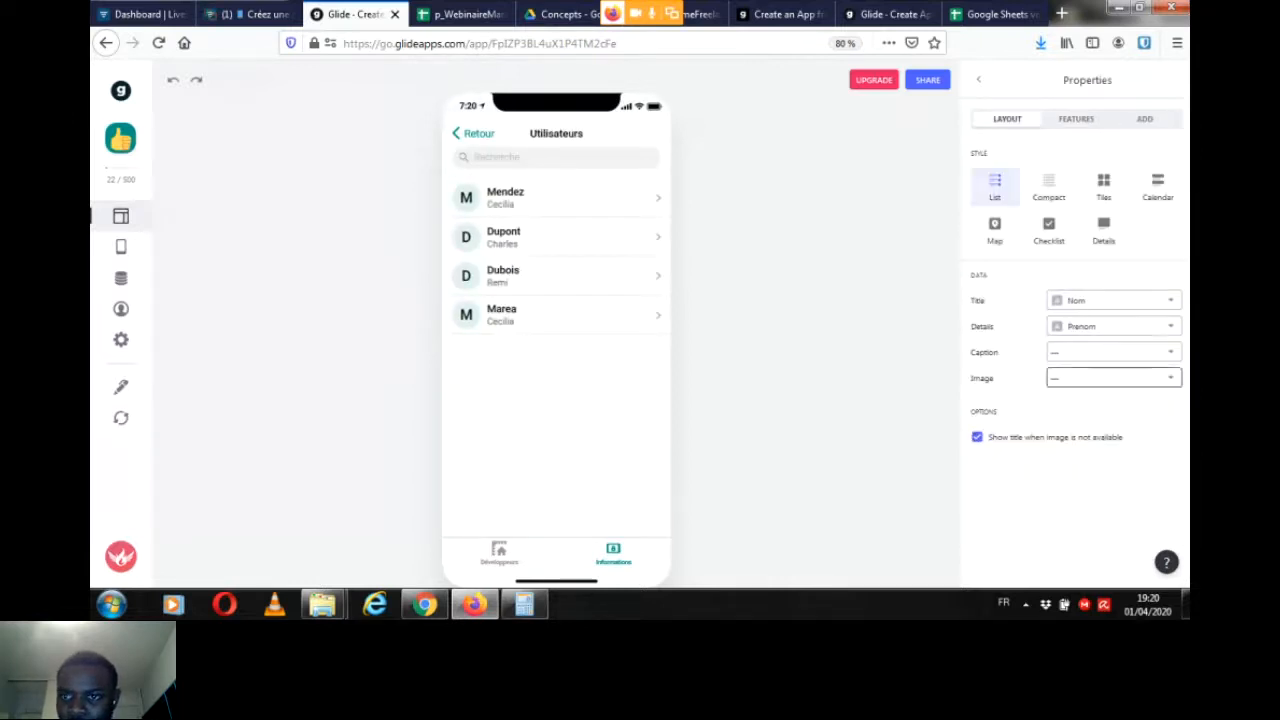
click(1113, 378)
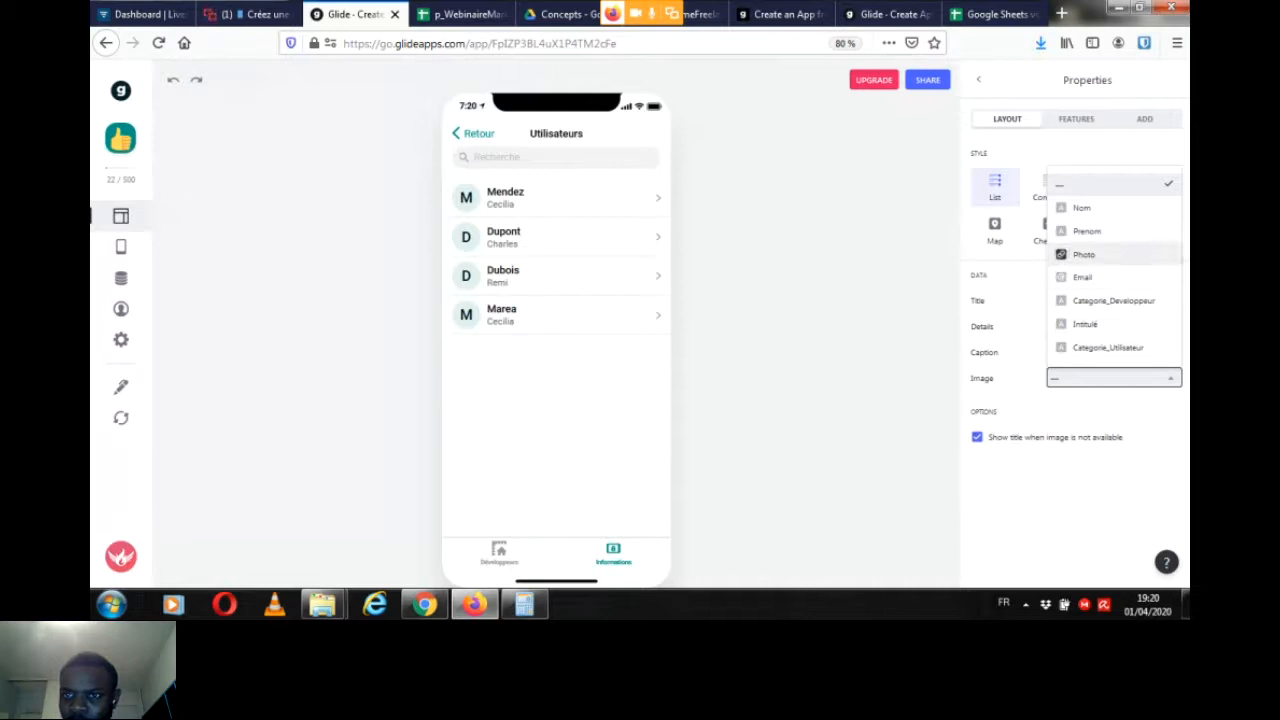
click(1084, 254)
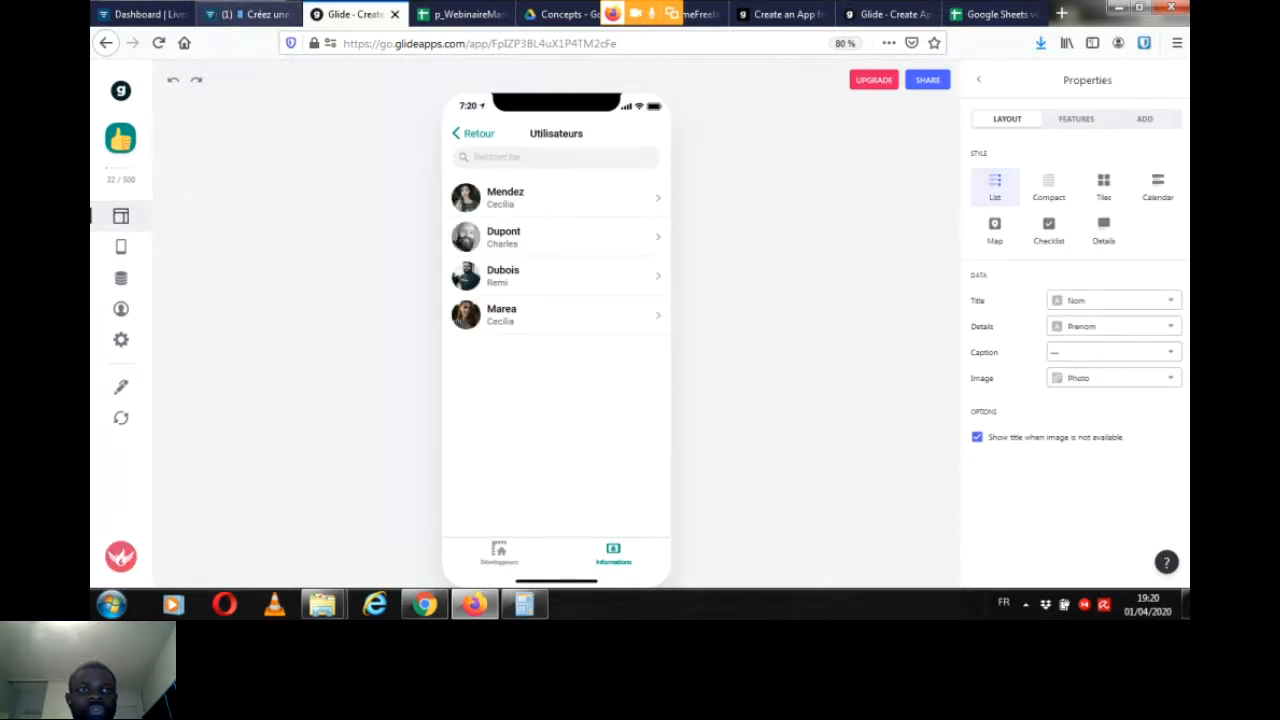
Step: Check the participants' new chat messages in the Livestorm webinar and return to the Glide app editor
click(248, 14)
click(962, 551)
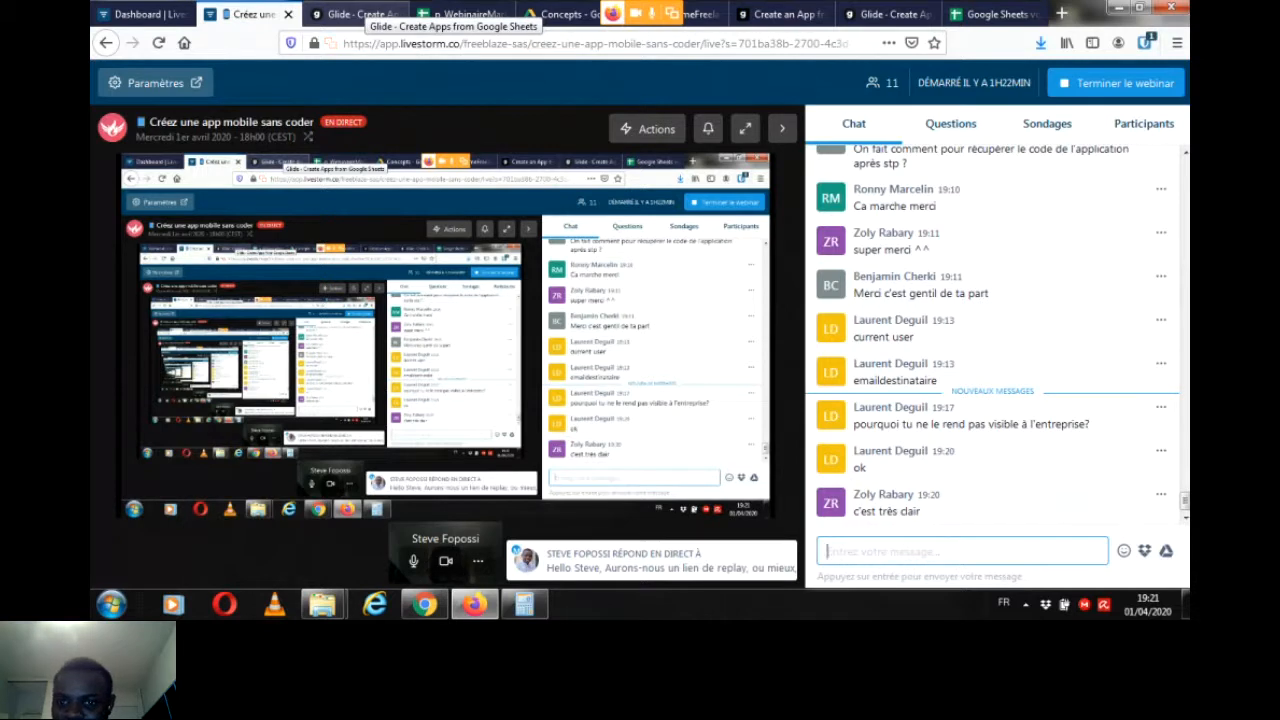
click(355, 14)
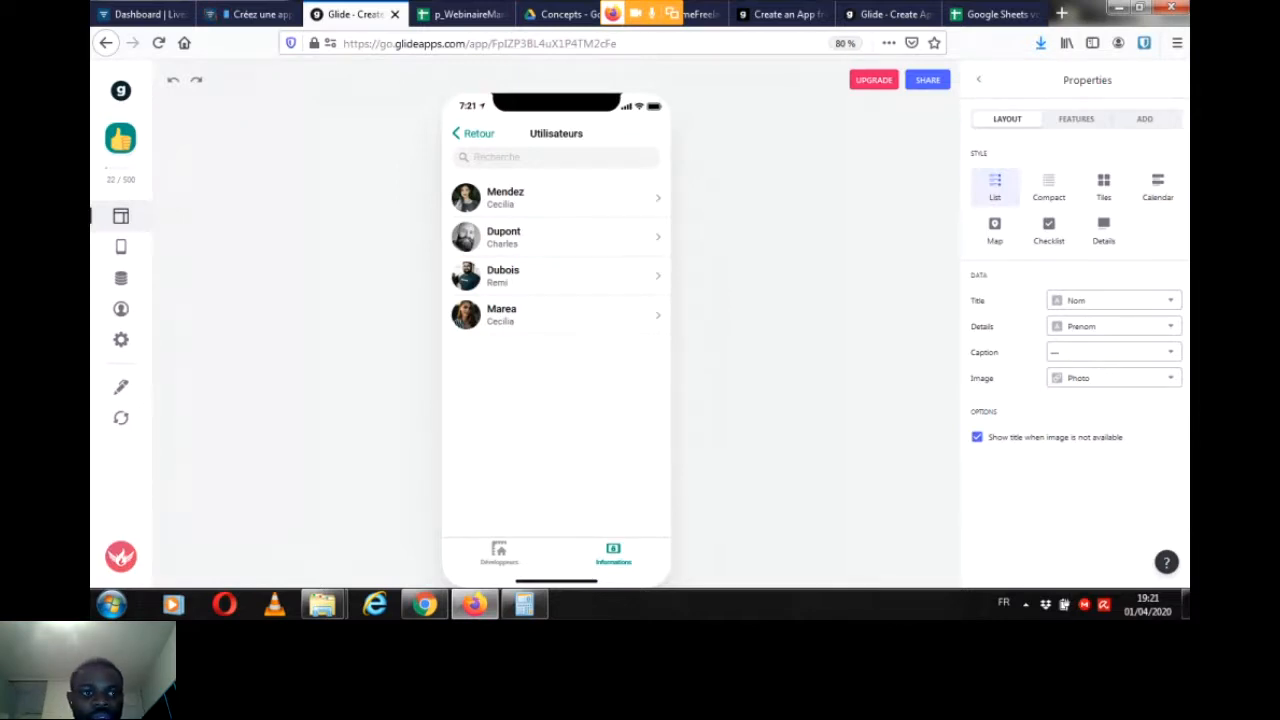
Step: Clear the e-mail of the user the app is previewed as
mouse_move(121, 387)
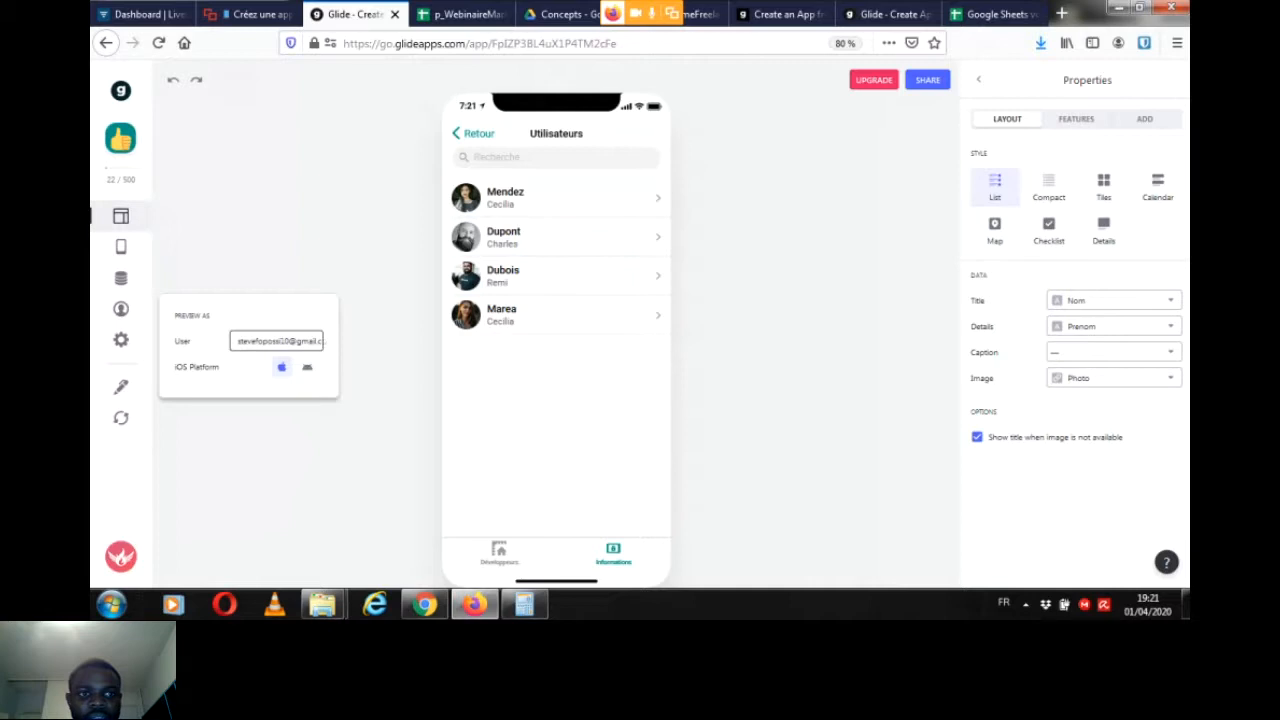
triple_click(276, 341)
key(BackSpace)
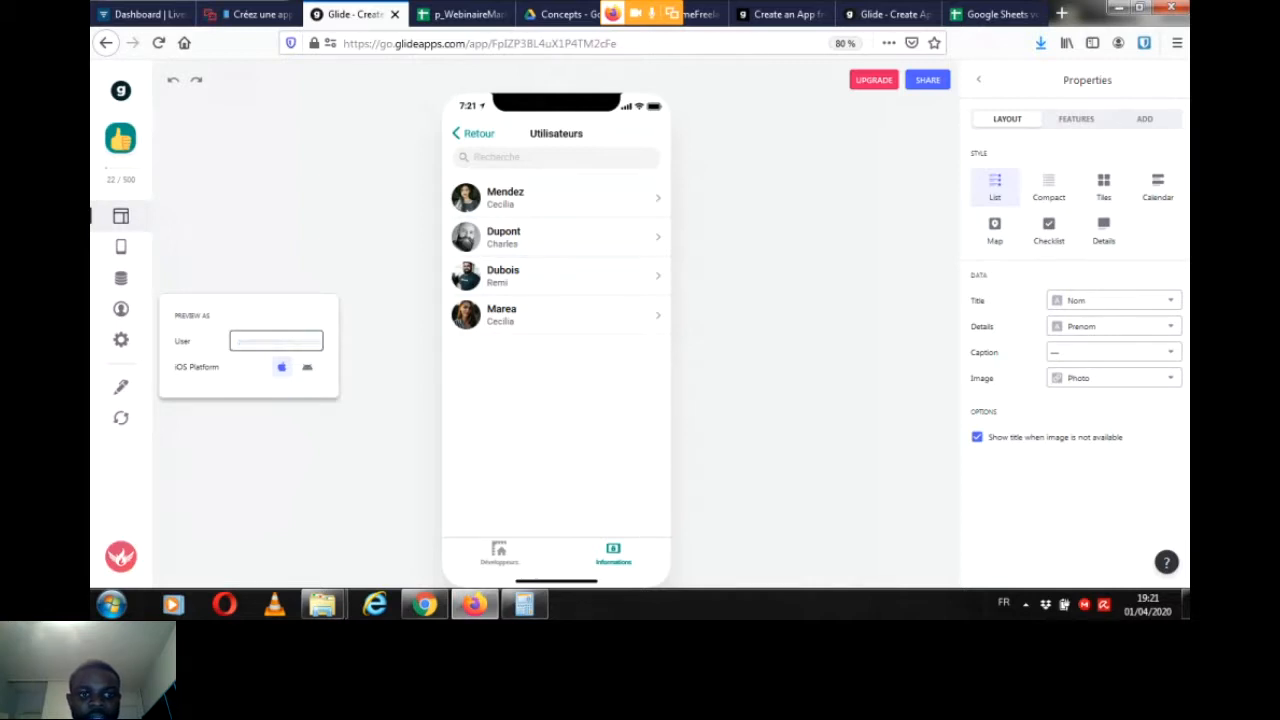
Step: Look at the Développeurs tab, then go back through the linked screens to the profile on the Informations tab
click(499, 553)
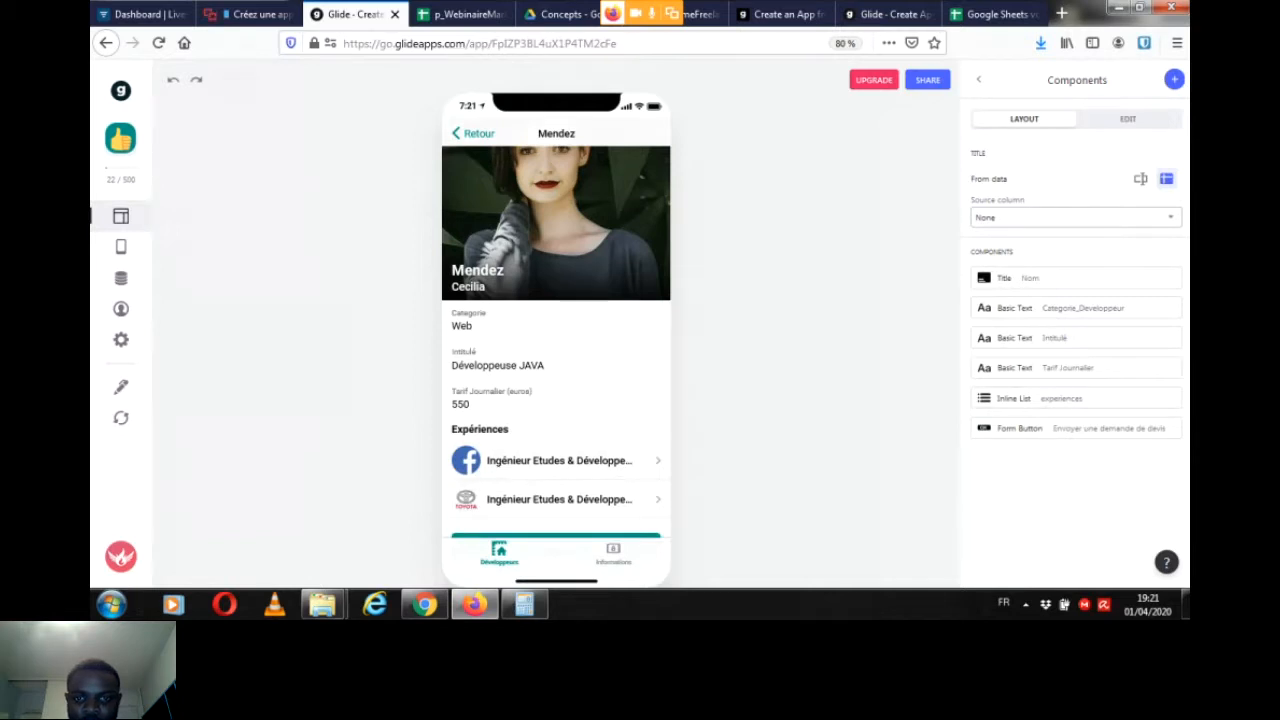
click(613, 553)
click(474, 133)
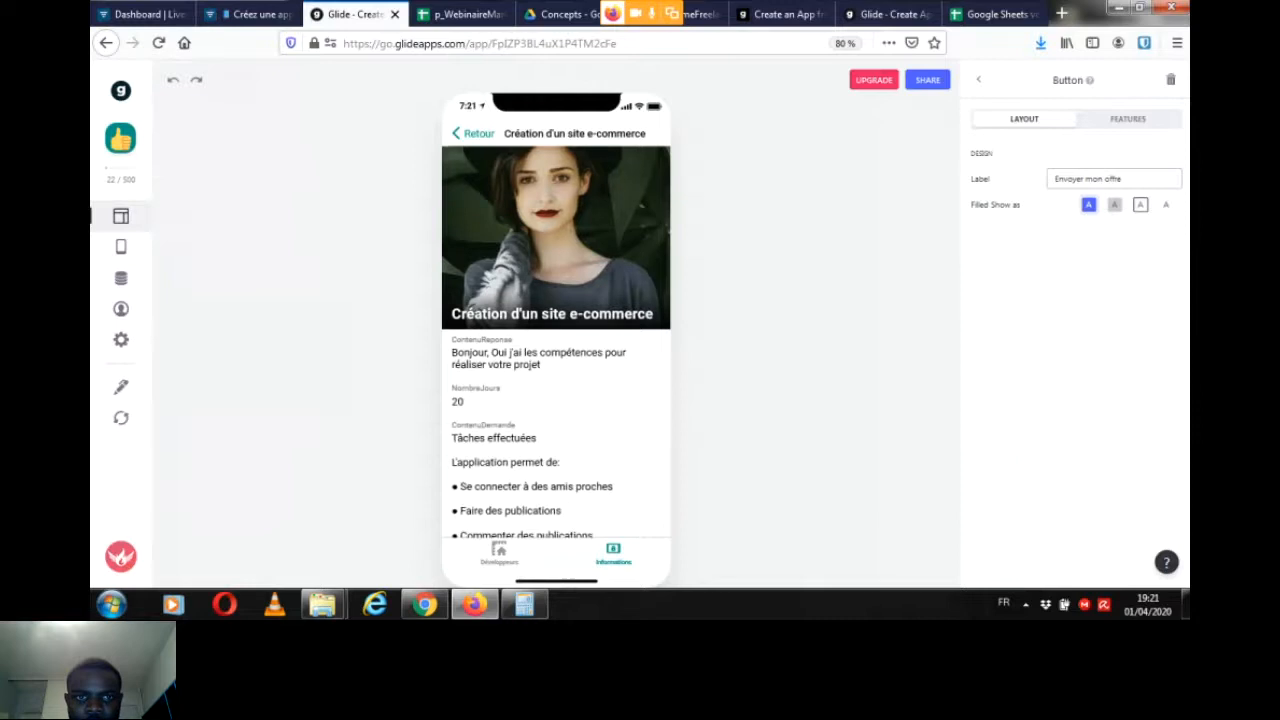
click(474, 133)
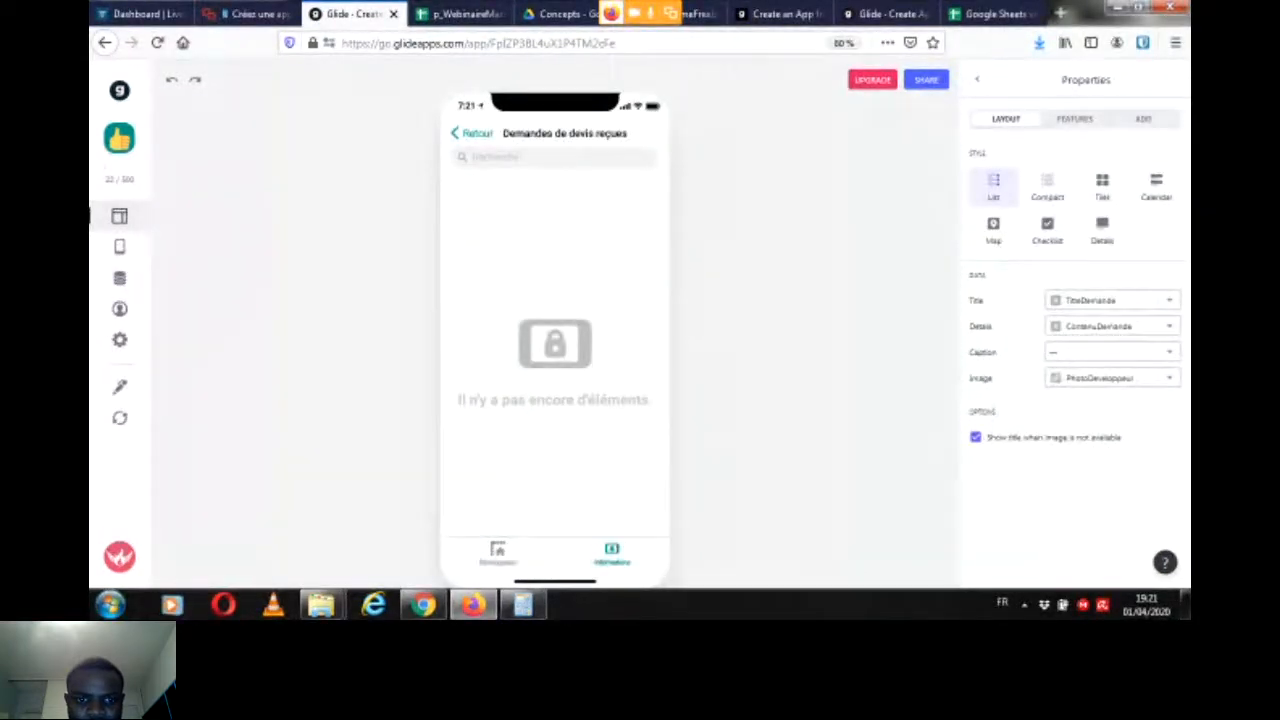
click(474, 133)
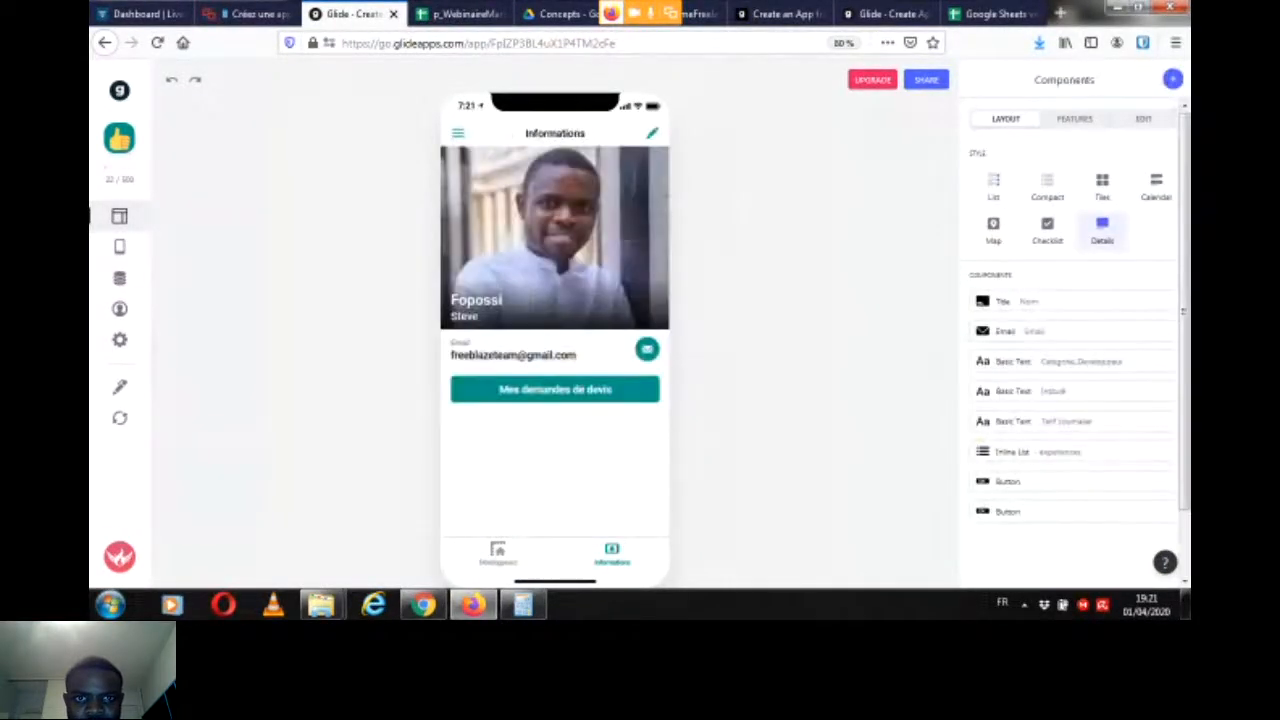
Step: Open the "Création d'un site e-commerce" request from Mes demandes de devis and show its list of components
click(555, 389)
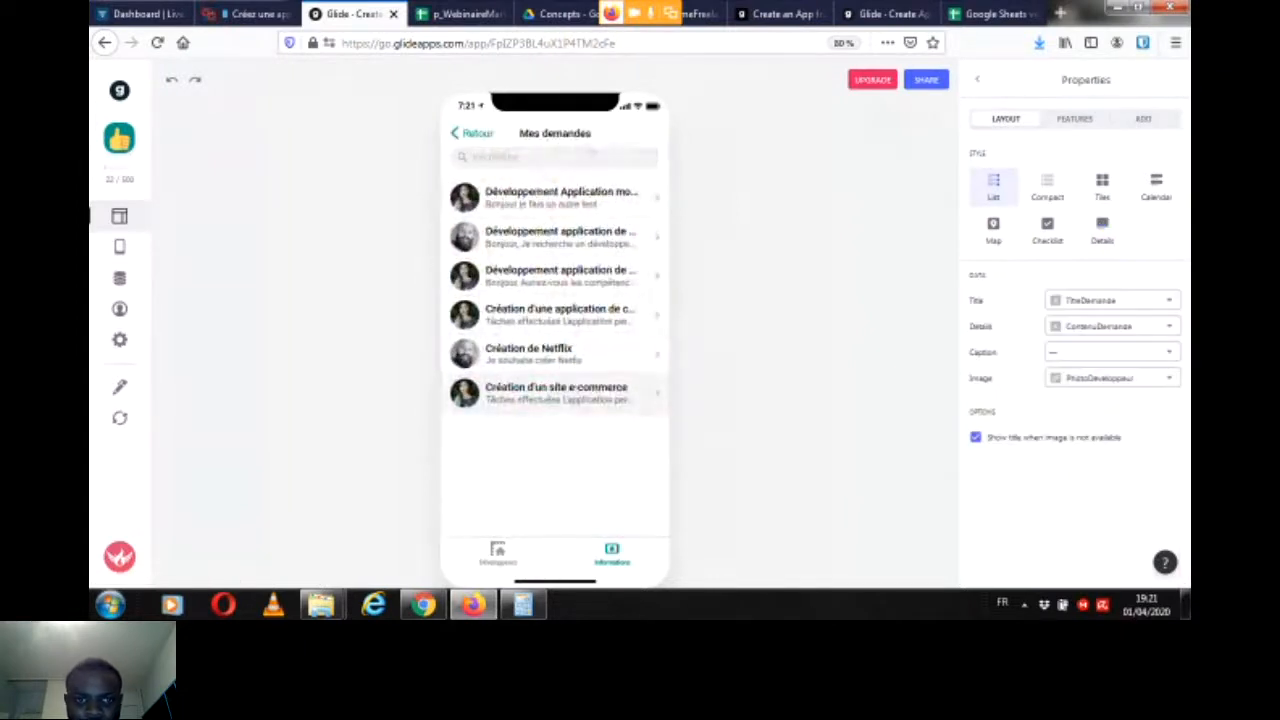
click(556, 392)
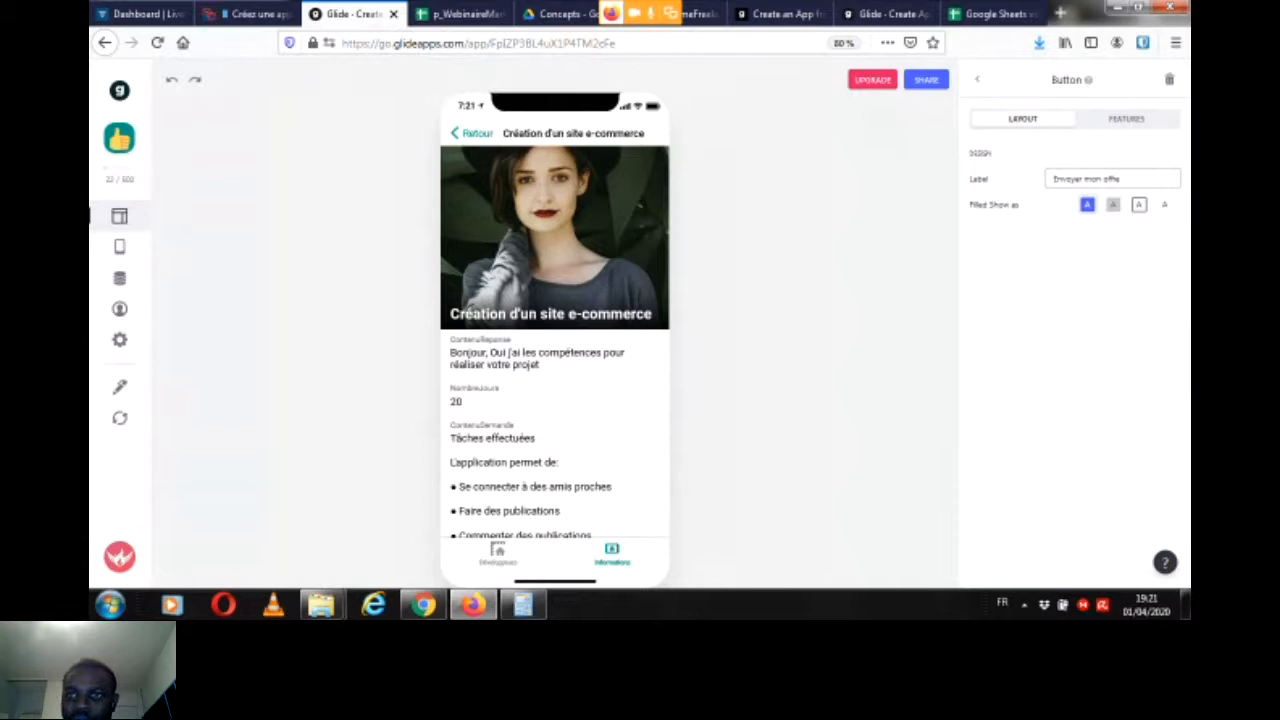
click(977, 79)
scroll(1075, 440, down, 2)
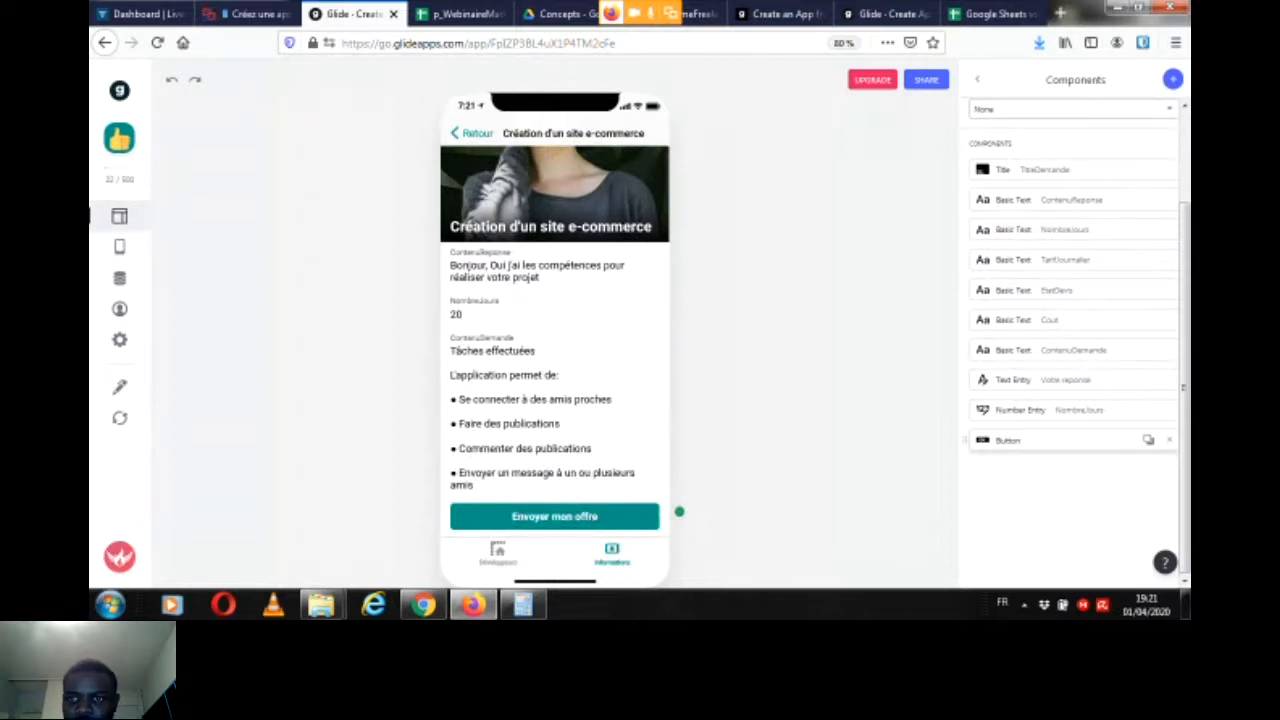
Step: Add a visibility condition to the Envoyer mon offre button so it shows only when EmailDestinataire is signed-in user
click(1050, 440)
click(1126, 119)
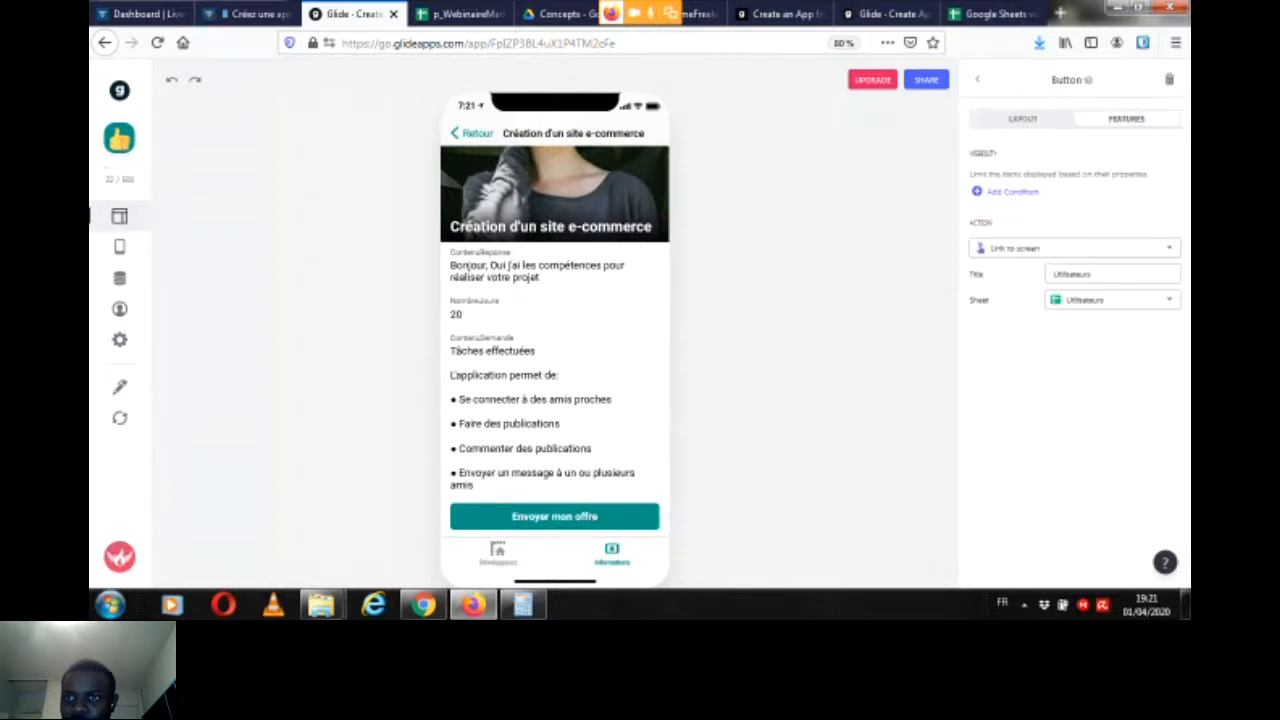
click(1012, 192)
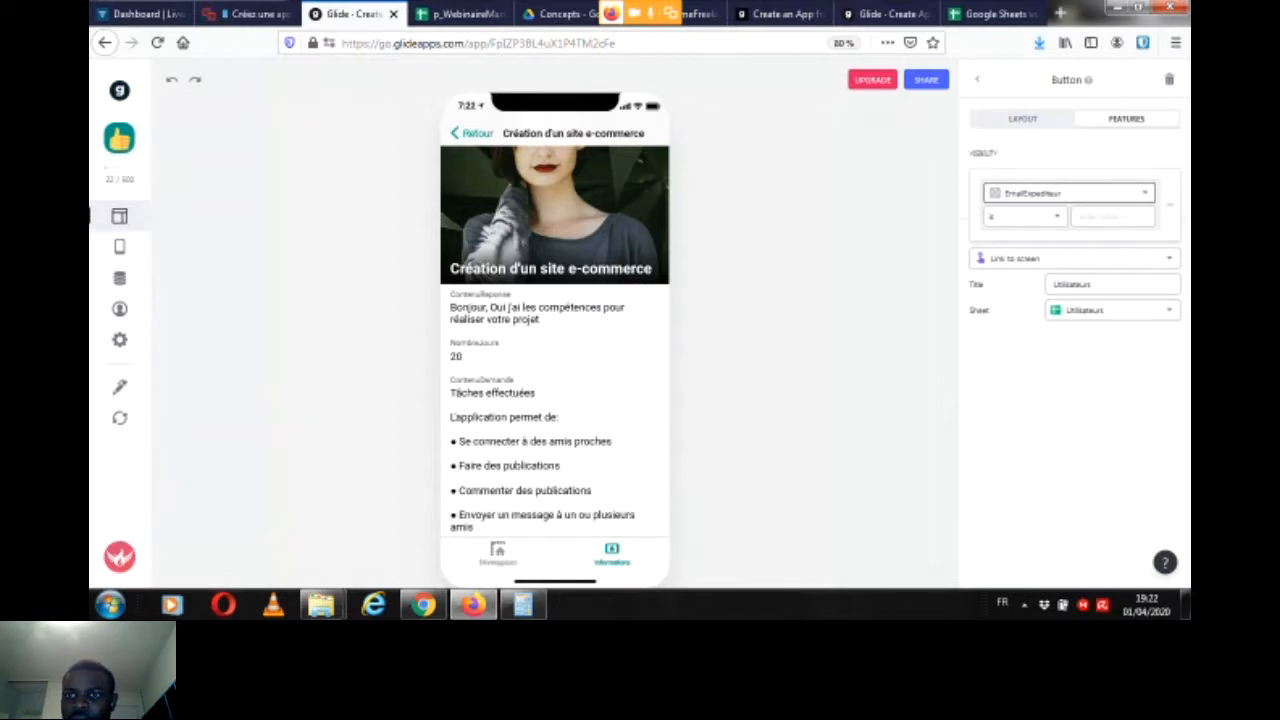
click(1068, 193)
click(1040, 247)
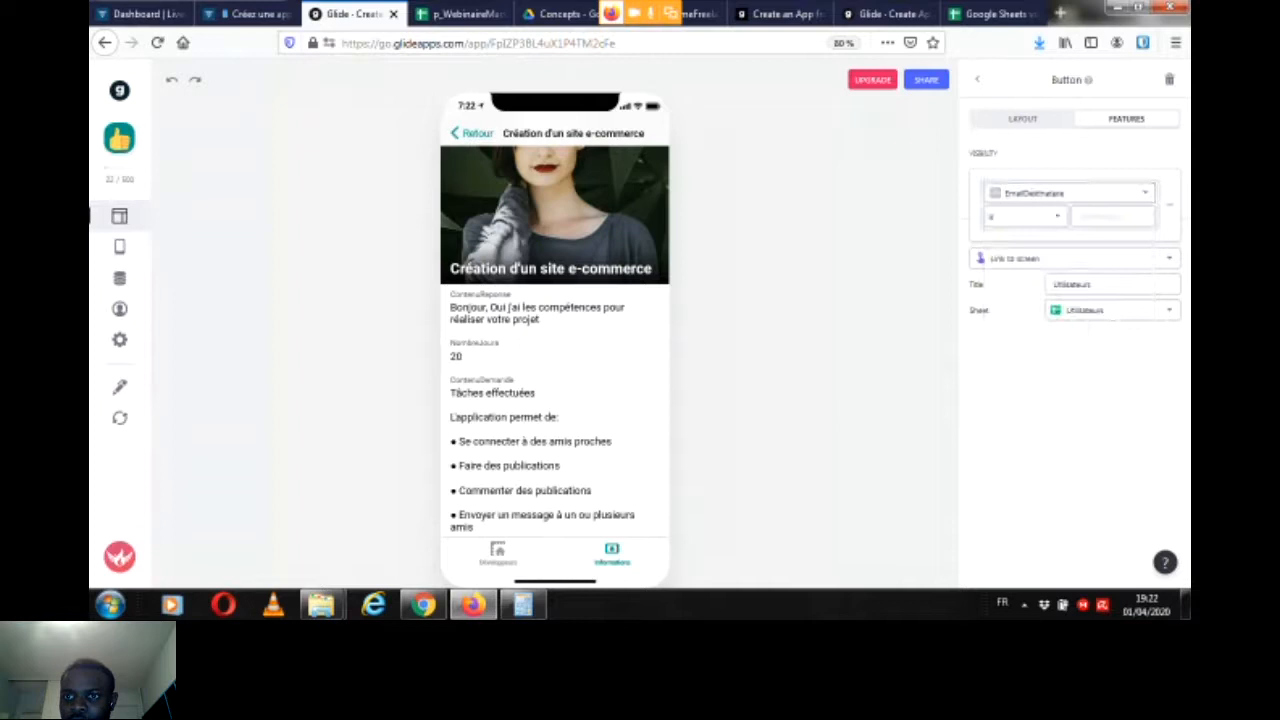
click(1024, 216)
click(1020, 371)
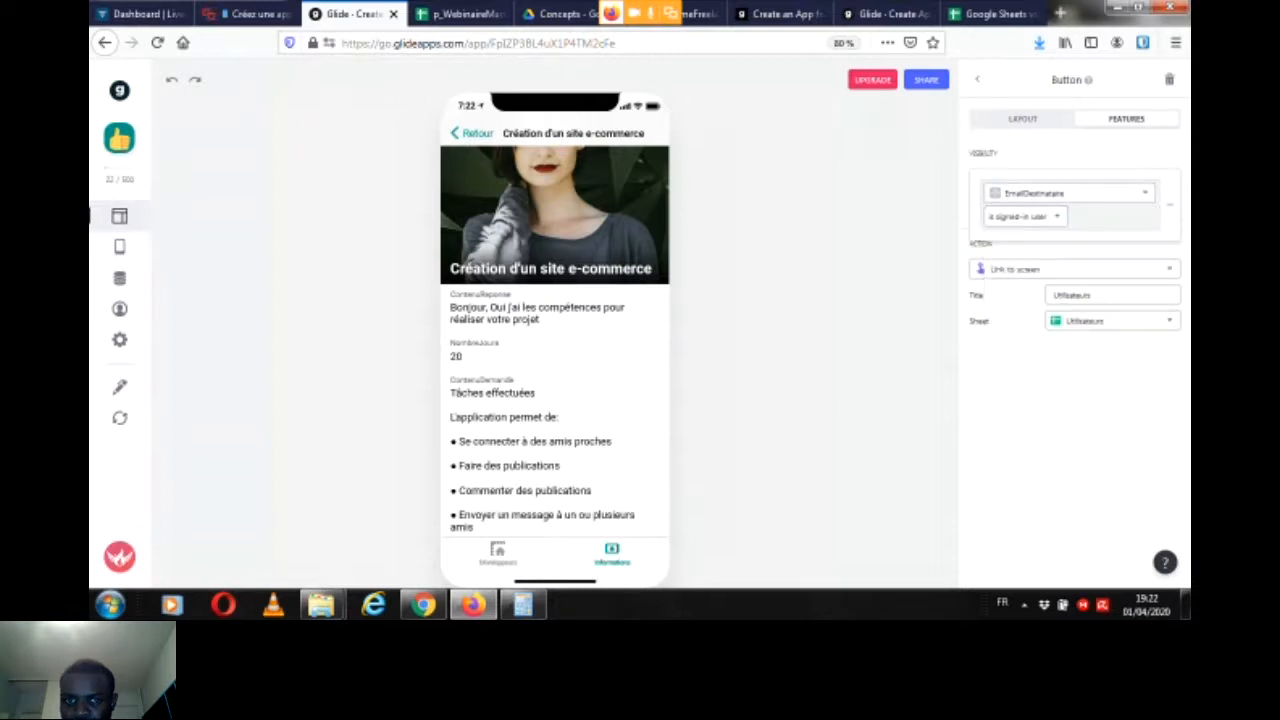
click(977, 79)
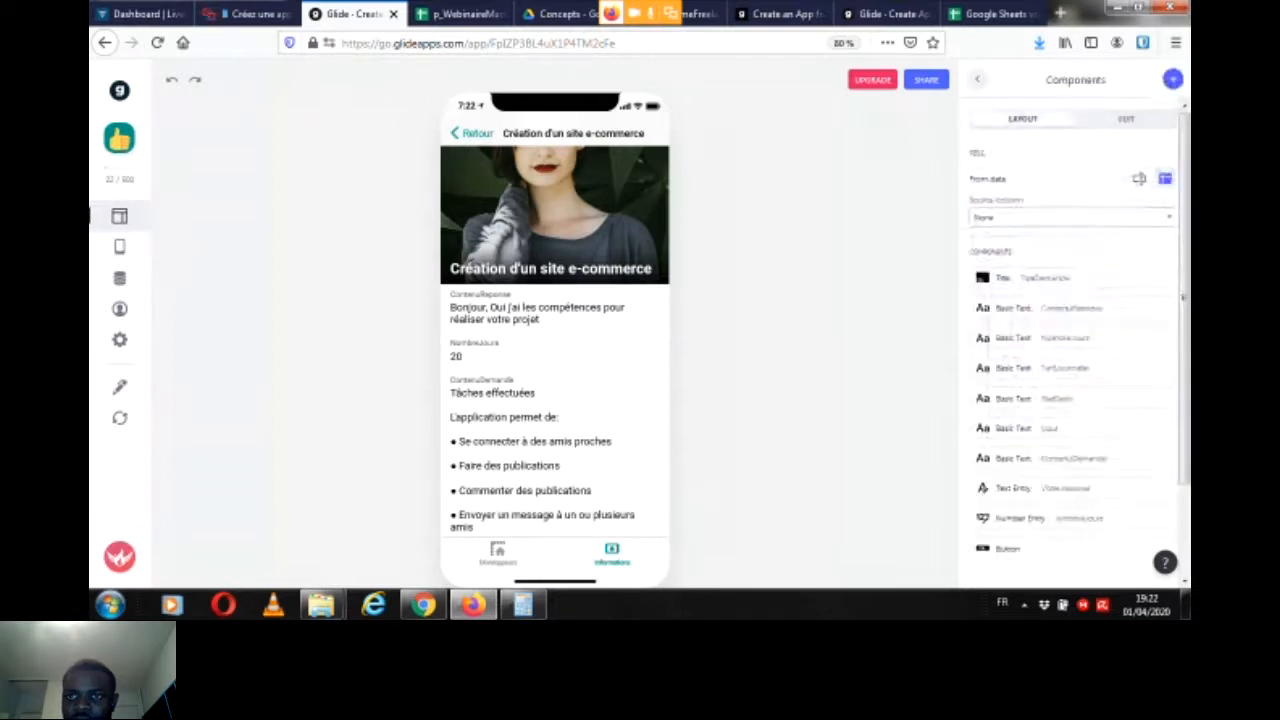
Step: Switch to the p_WebinaireMarketplace2 spreadsheet in Google Sheets and examine the quote requests in the Devis sheet
scroll(1075, 340, down, 2)
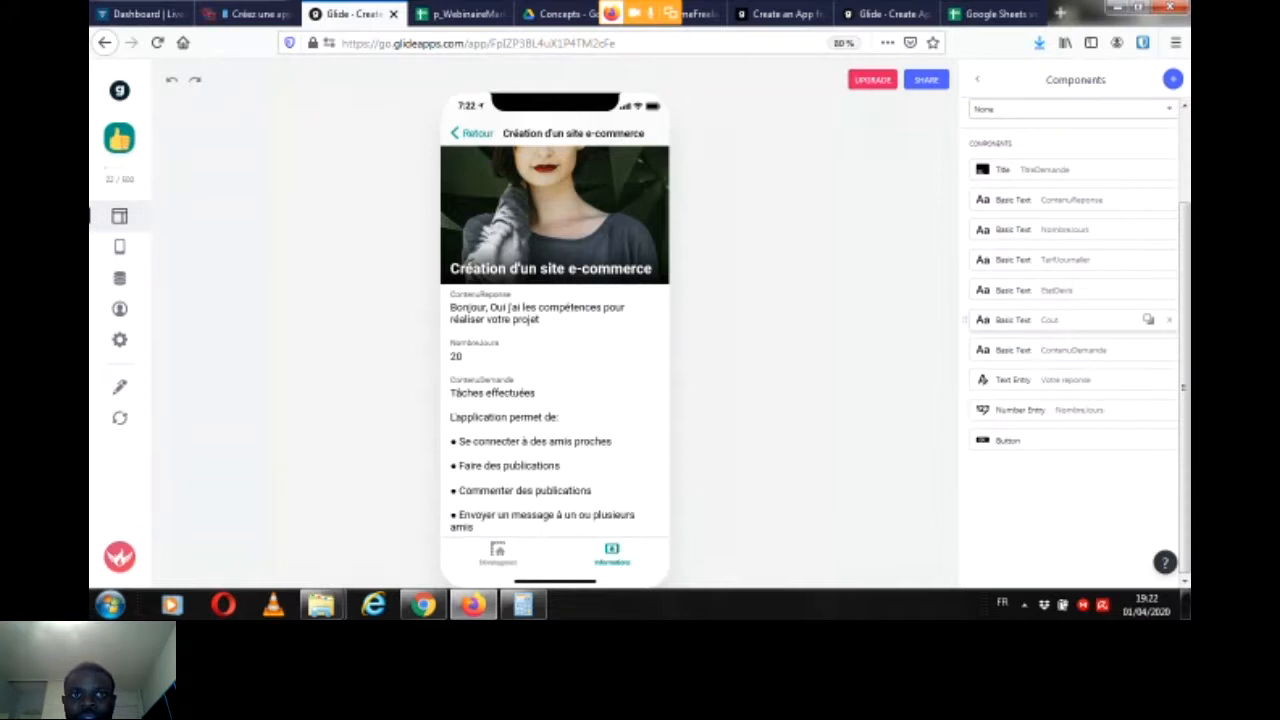
click(455, 14)
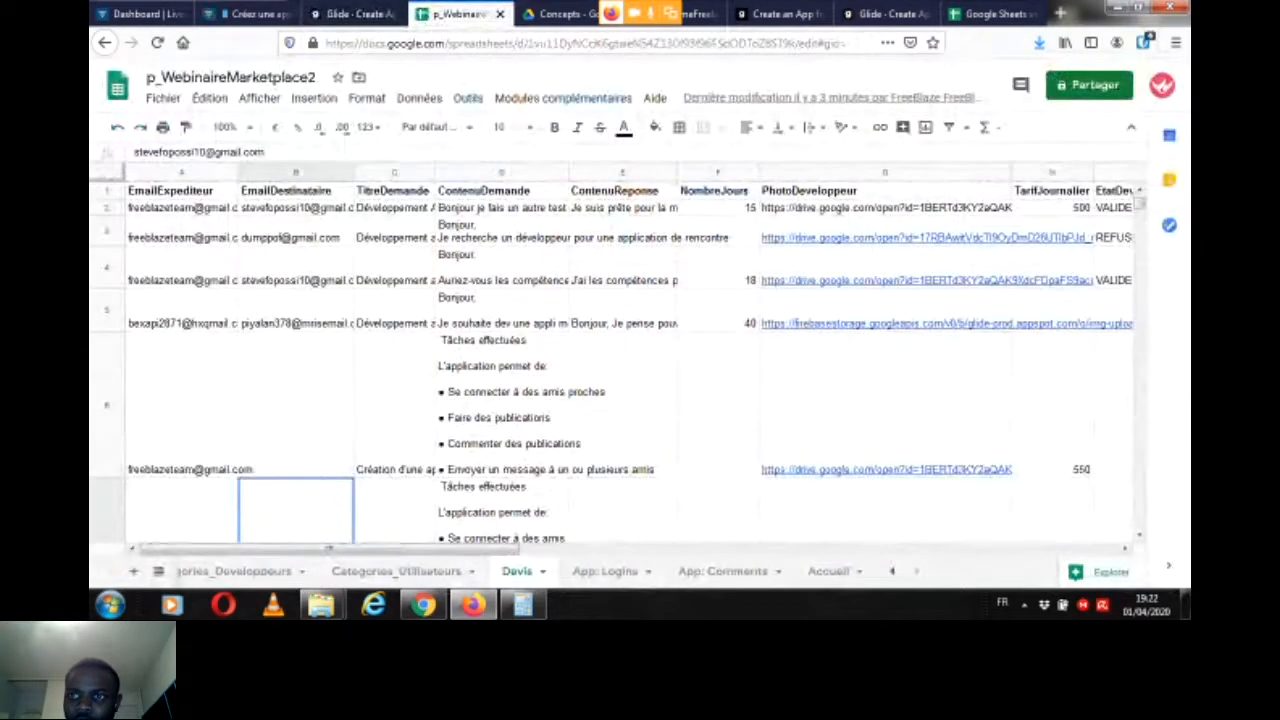
scroll(620, 360, down, 3)
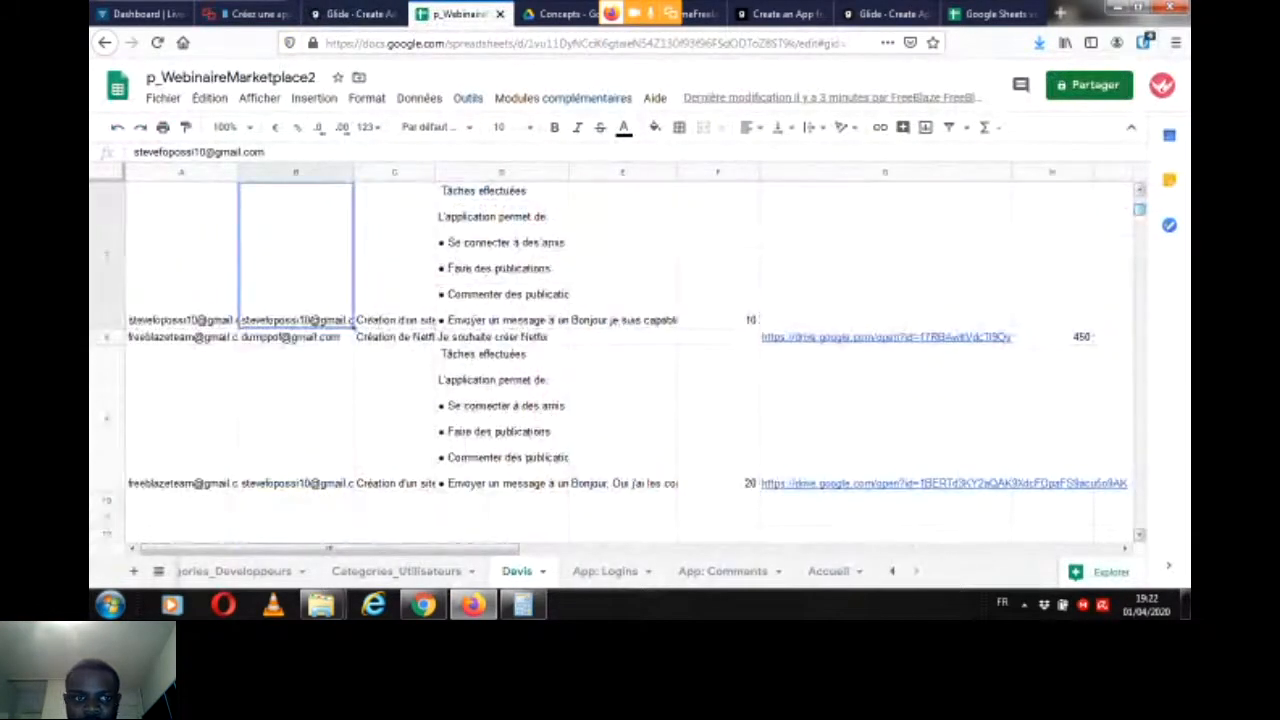
mouse_move(330, 548)
mouse_down()
mouse_move(520, 548)
mouse_move(330, 548)
mouse_up()
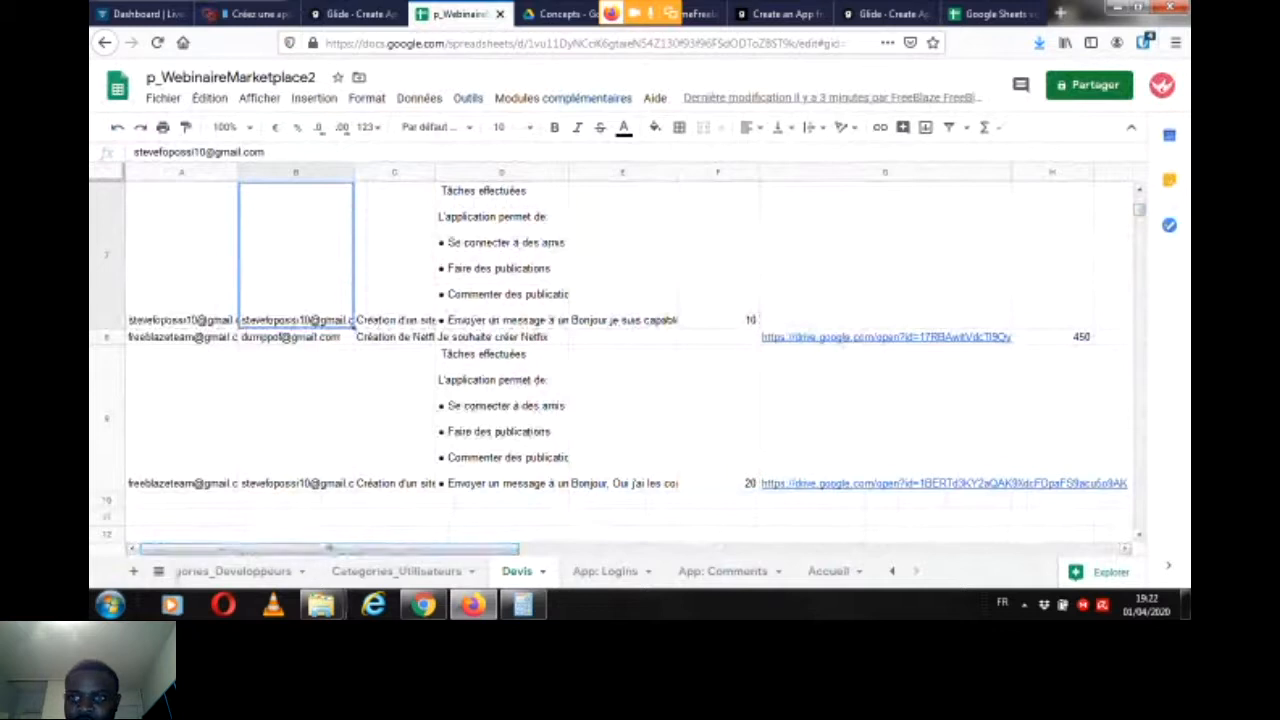
scroll(610, 360, up, 3)
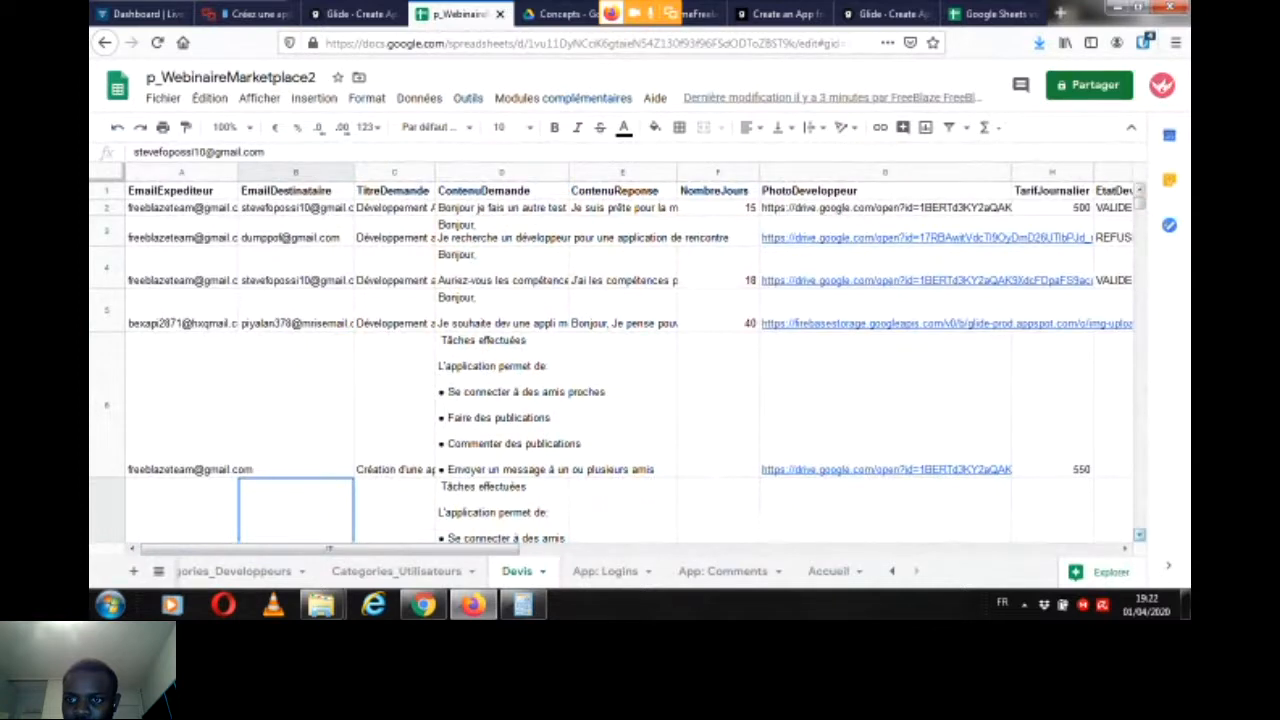
scroll(610, 360, down, 5)
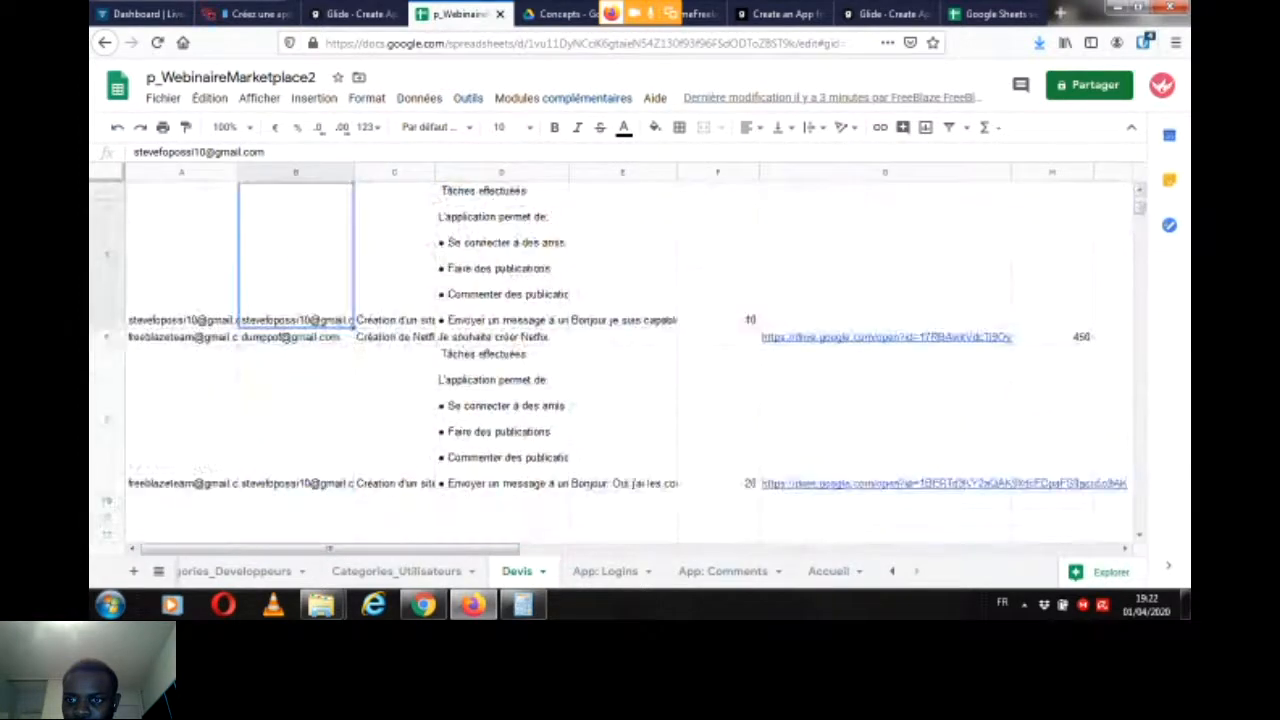
Step: Find the missing daily rate for the request in row 9 of Devis by consulting the developers' rates in the Utilisateurs sheet
click(1052, 420)
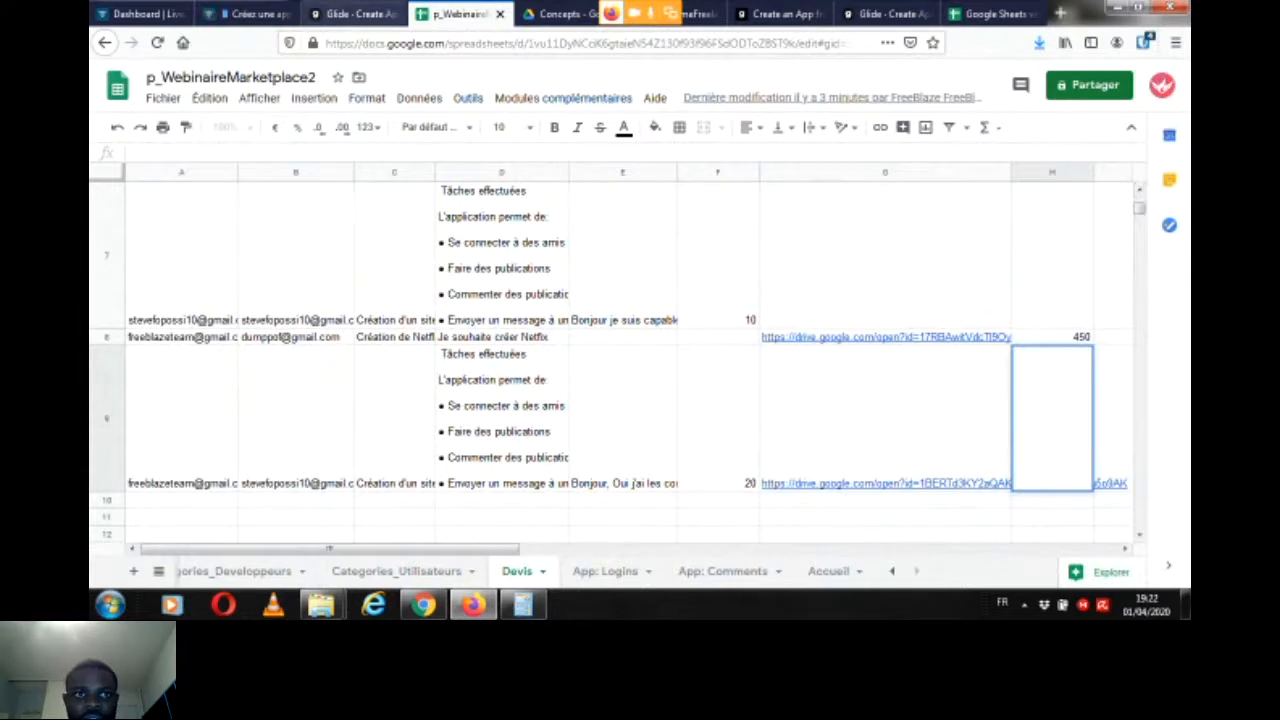
click(355, 14)
click(460, 14)
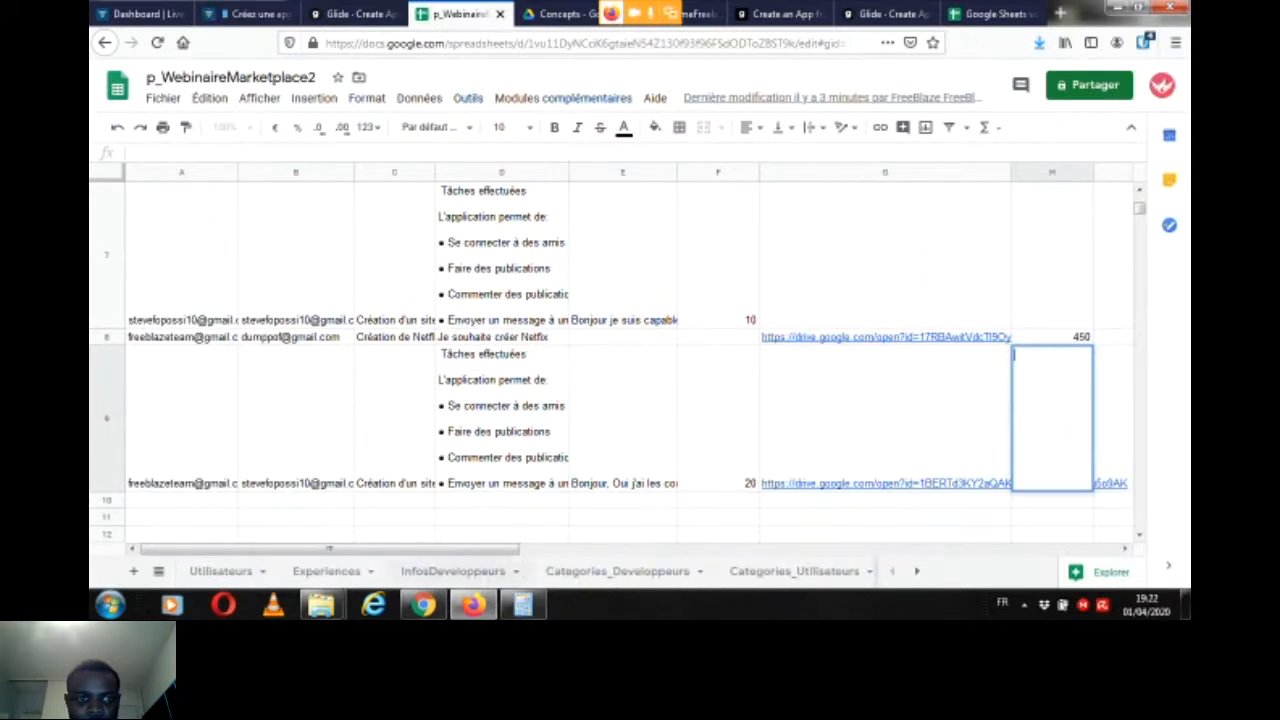
click(221, 571)
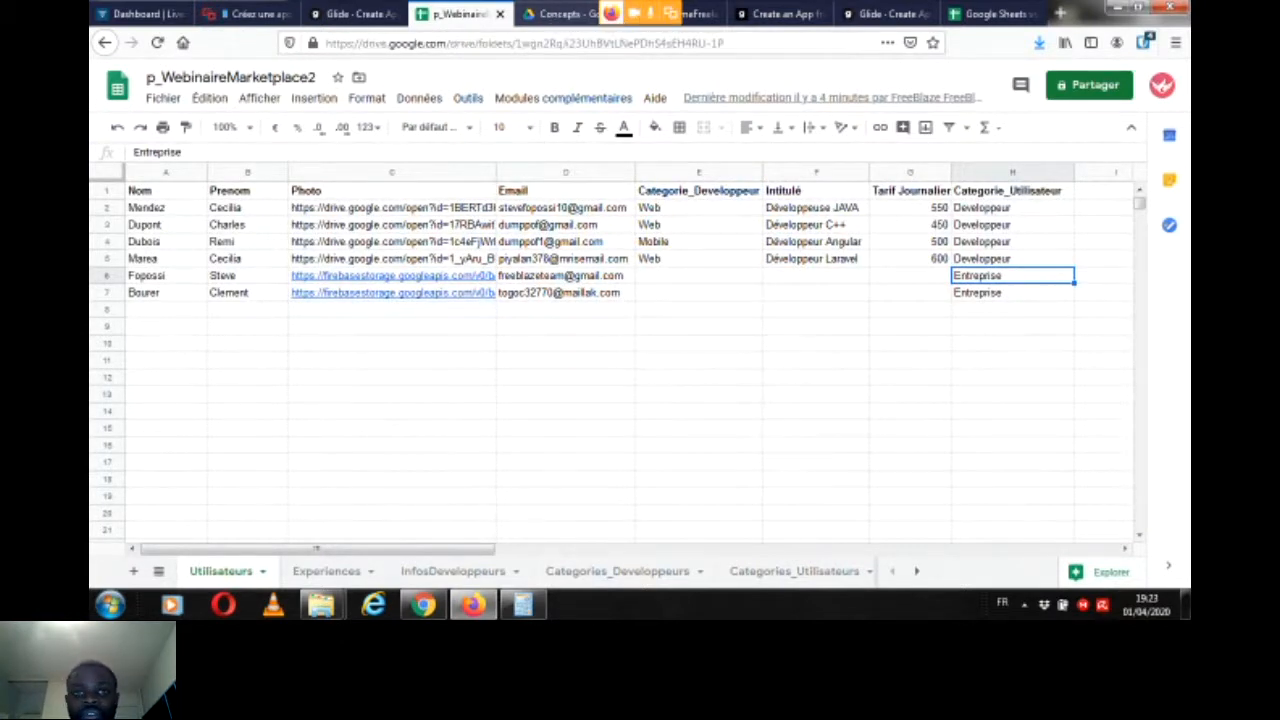
click(565, 14)
click(460, 14)
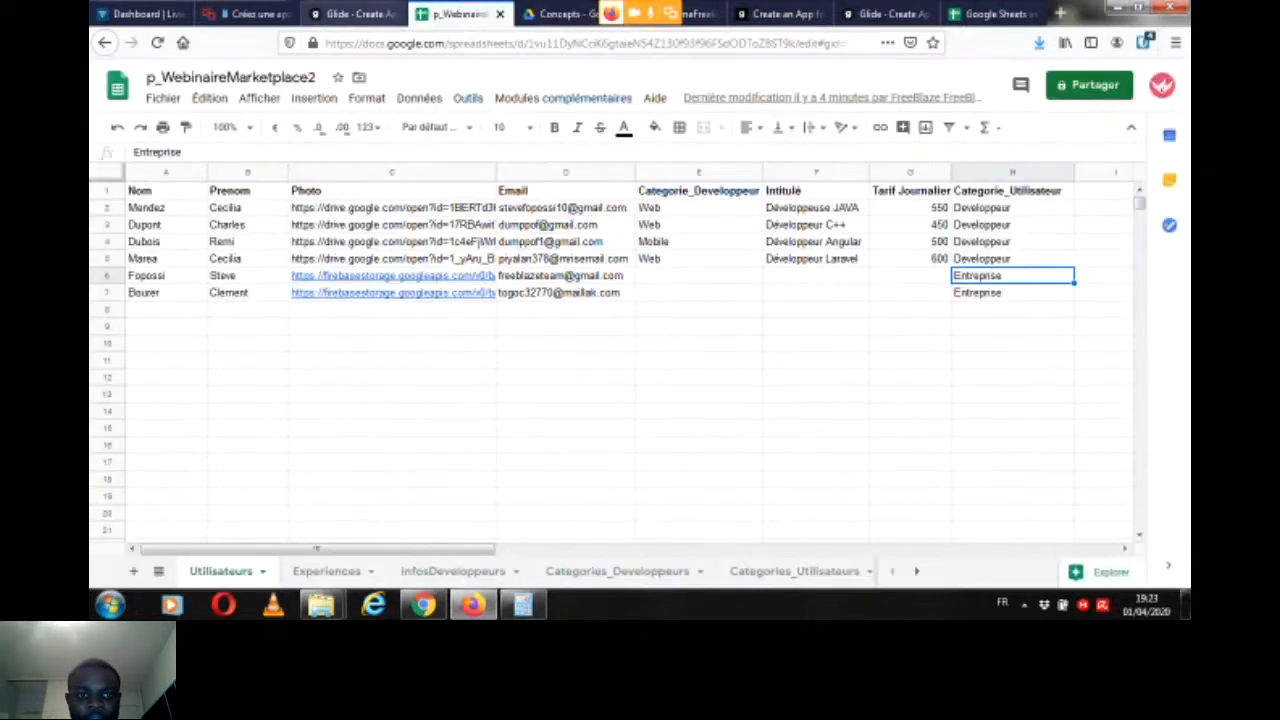
Step: Enter 550 as the TarifJournalier of the quote request in row 9 of the Devis sheet
click(917, 571)
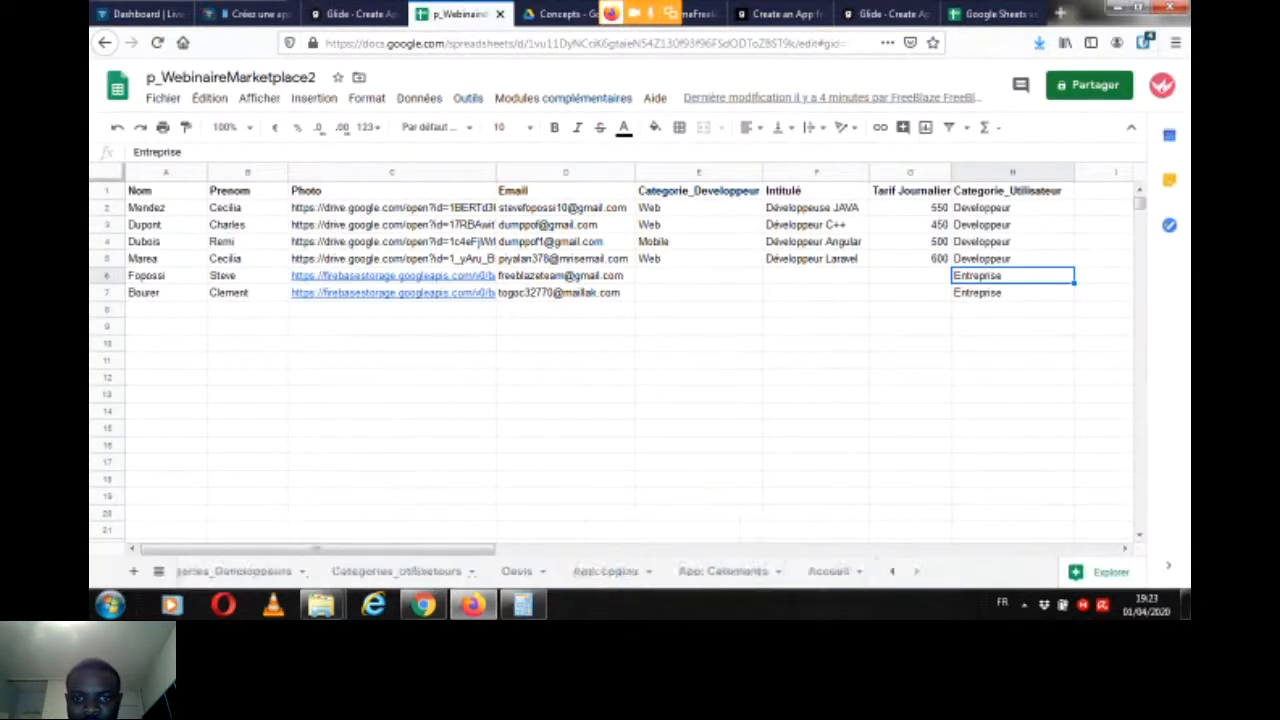
click(517, 571)
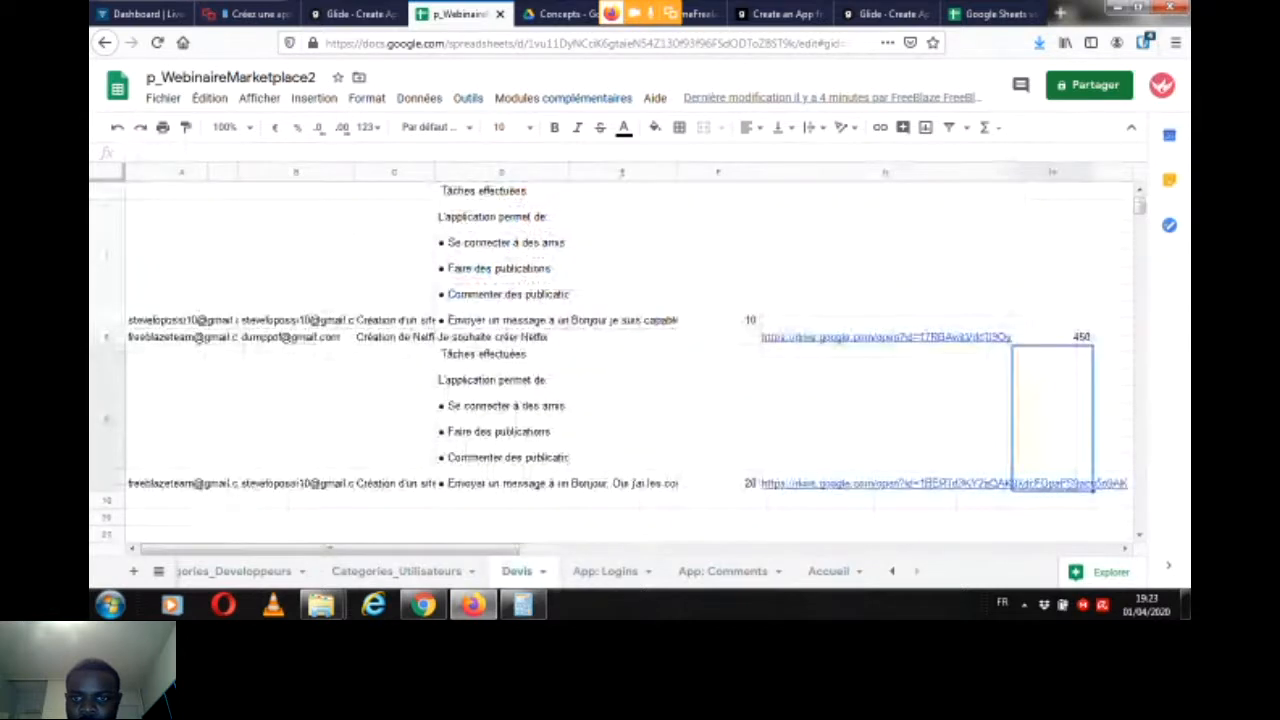
text(55)
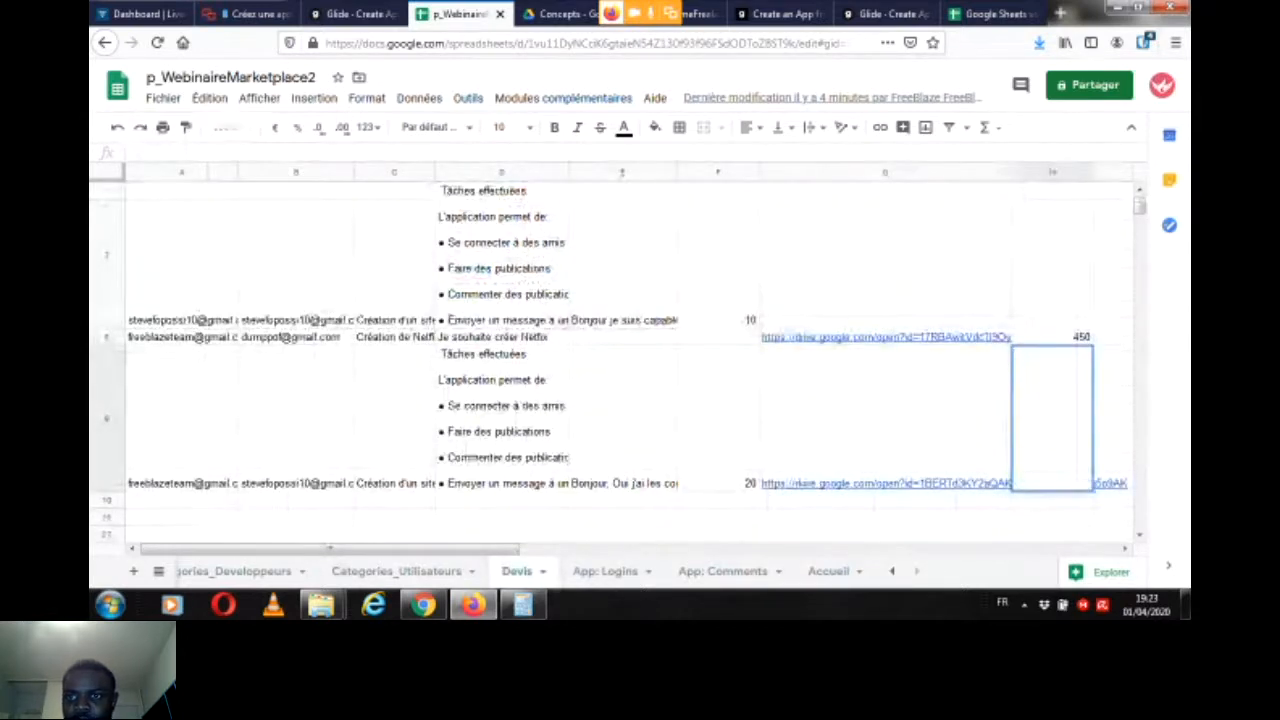
text(0)
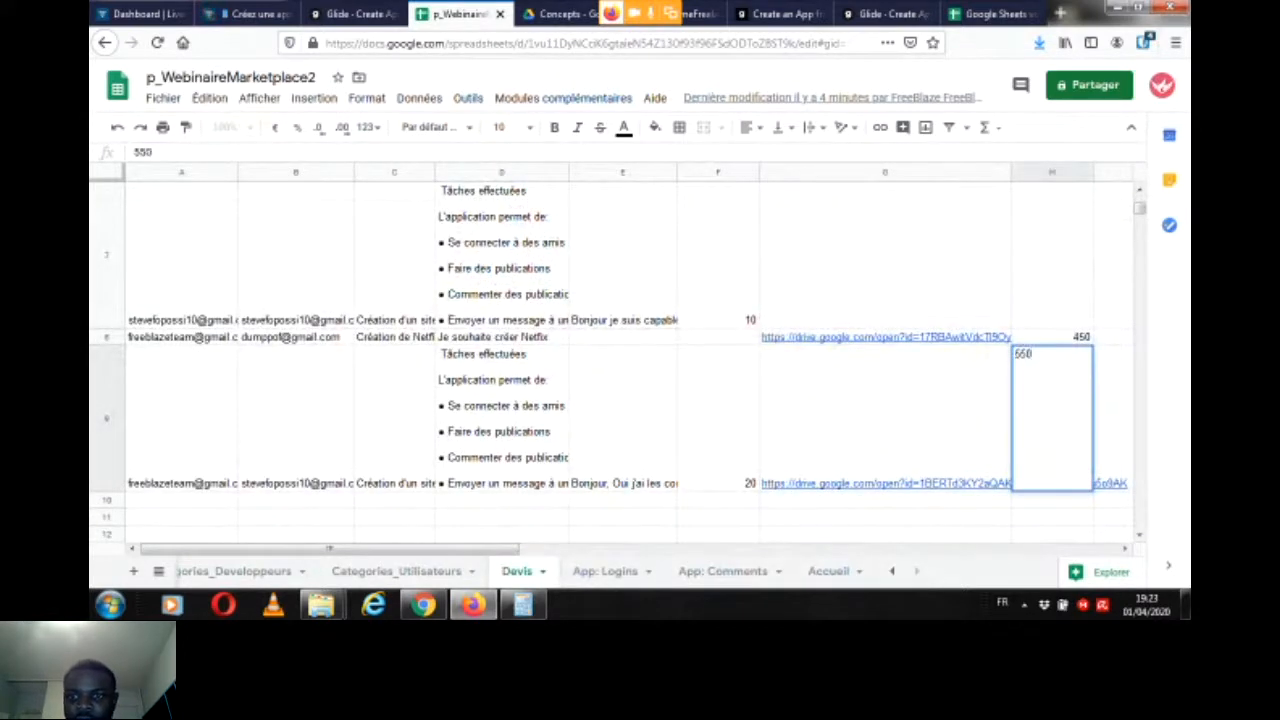
key(Return)
Step: Examine the Cout column of the Devis sheet and show the formula behind the cost in J2
drag(330, 548, 454, 548)
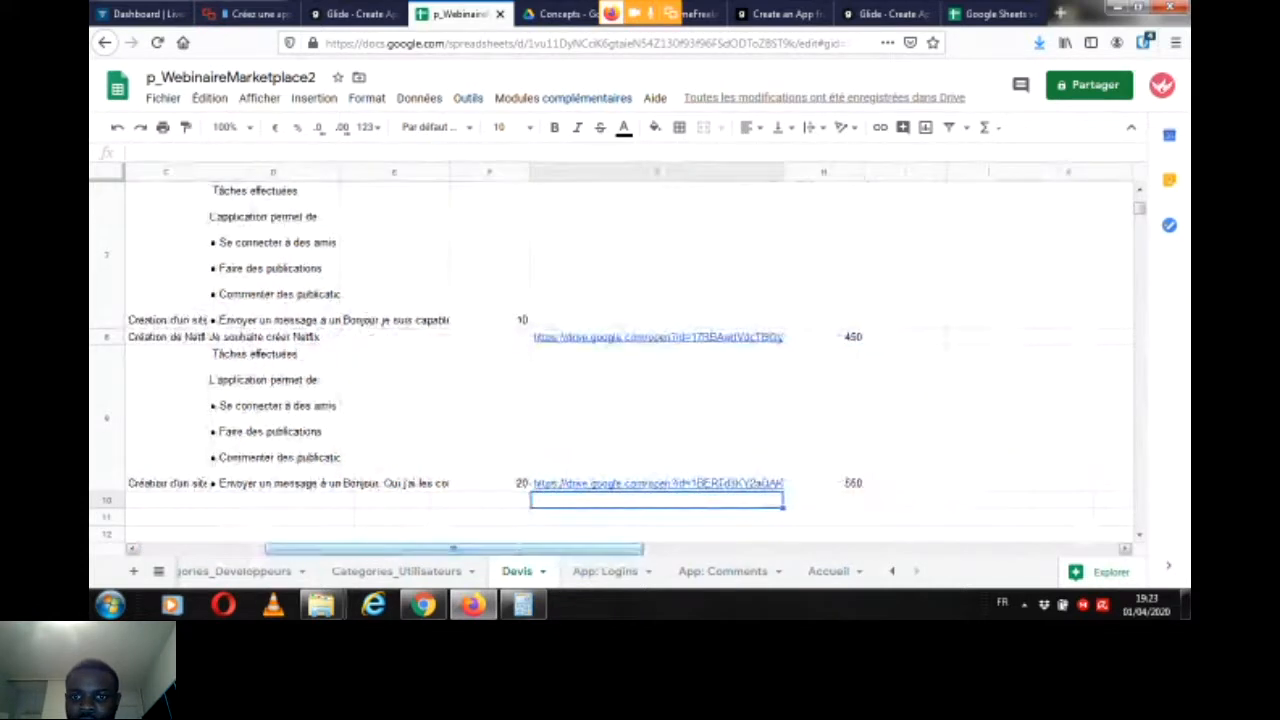
key(Down)
key(Down)
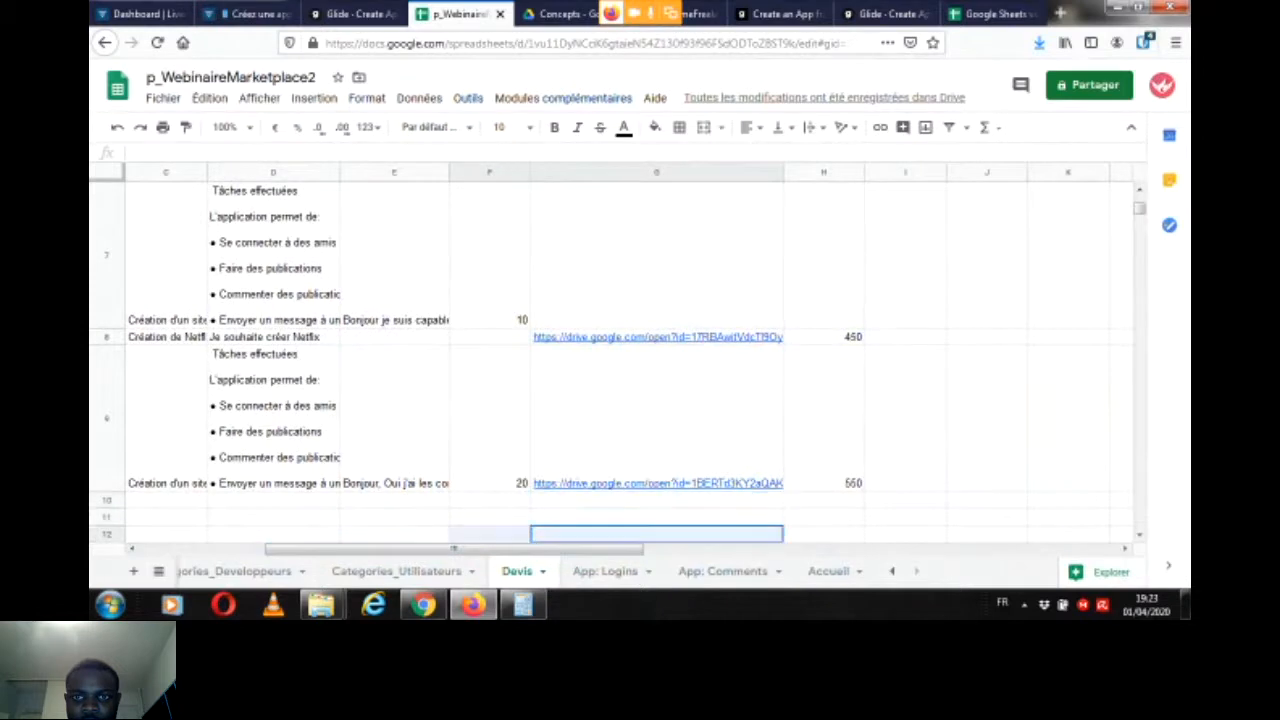
key(shift+Left)
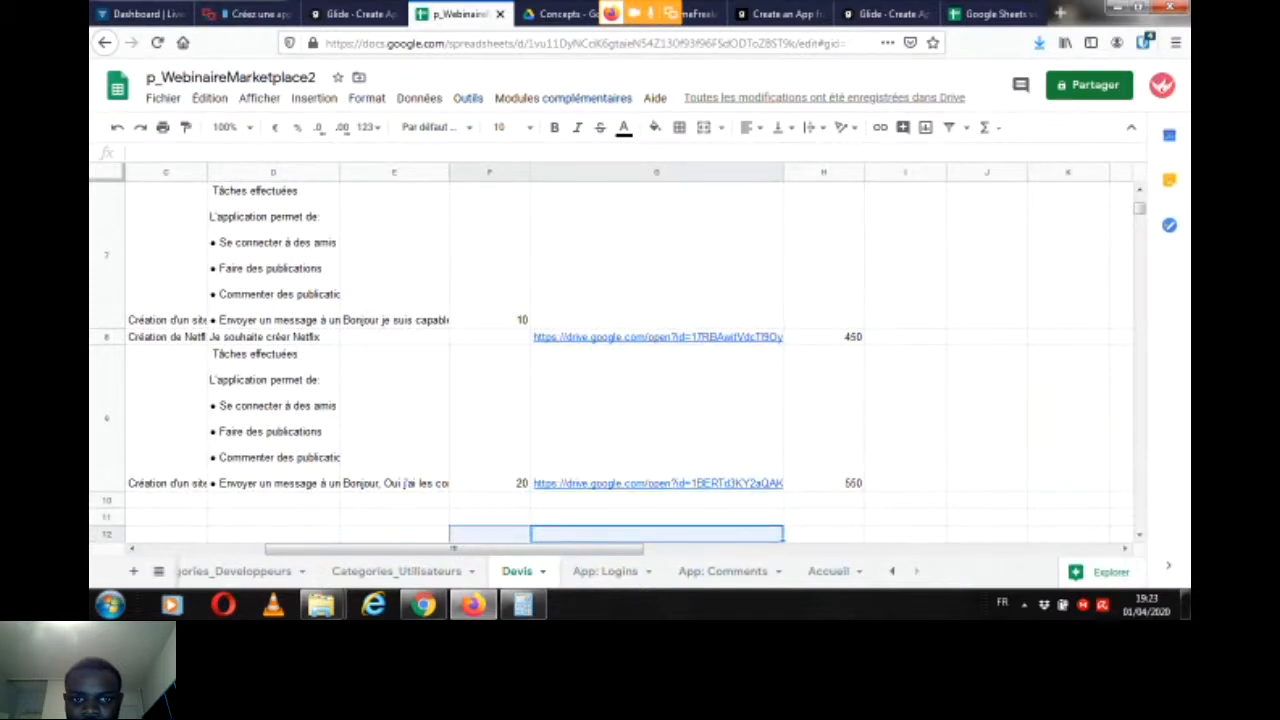
drag(1139, 209, 1139, 202)
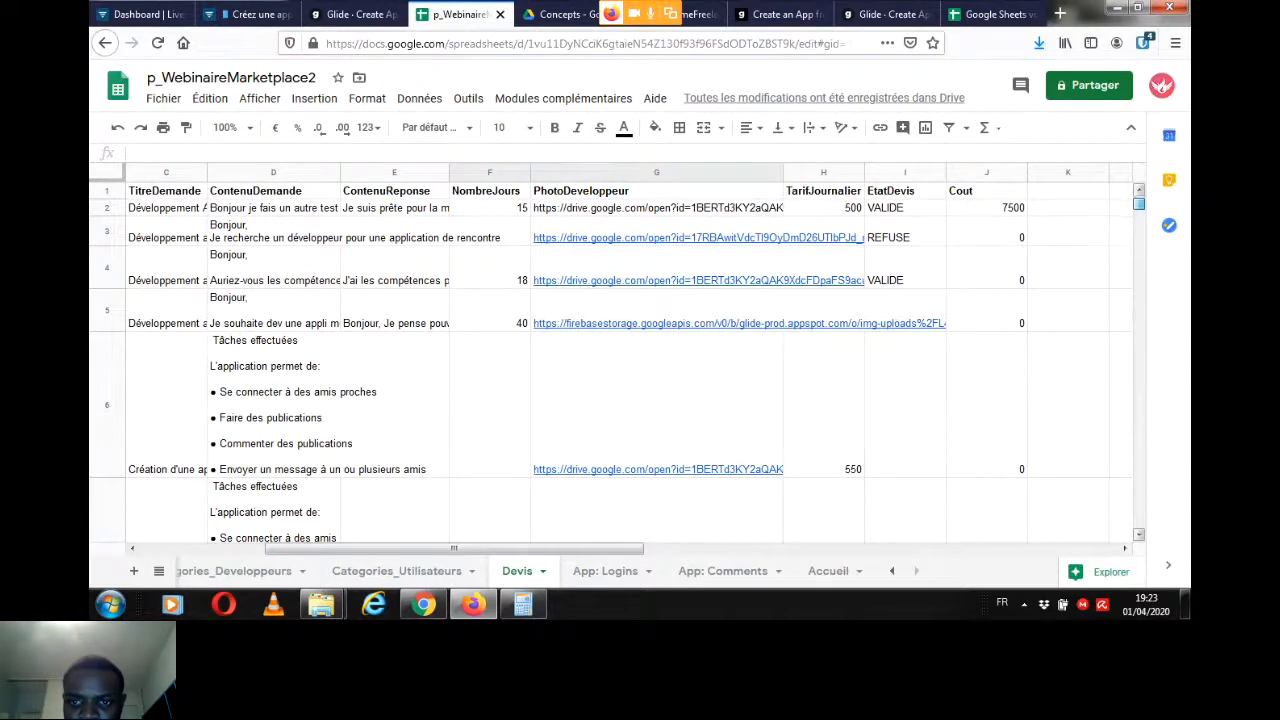
scroll(620, 360, down, 5)
scroll(620, 360, up, 6)
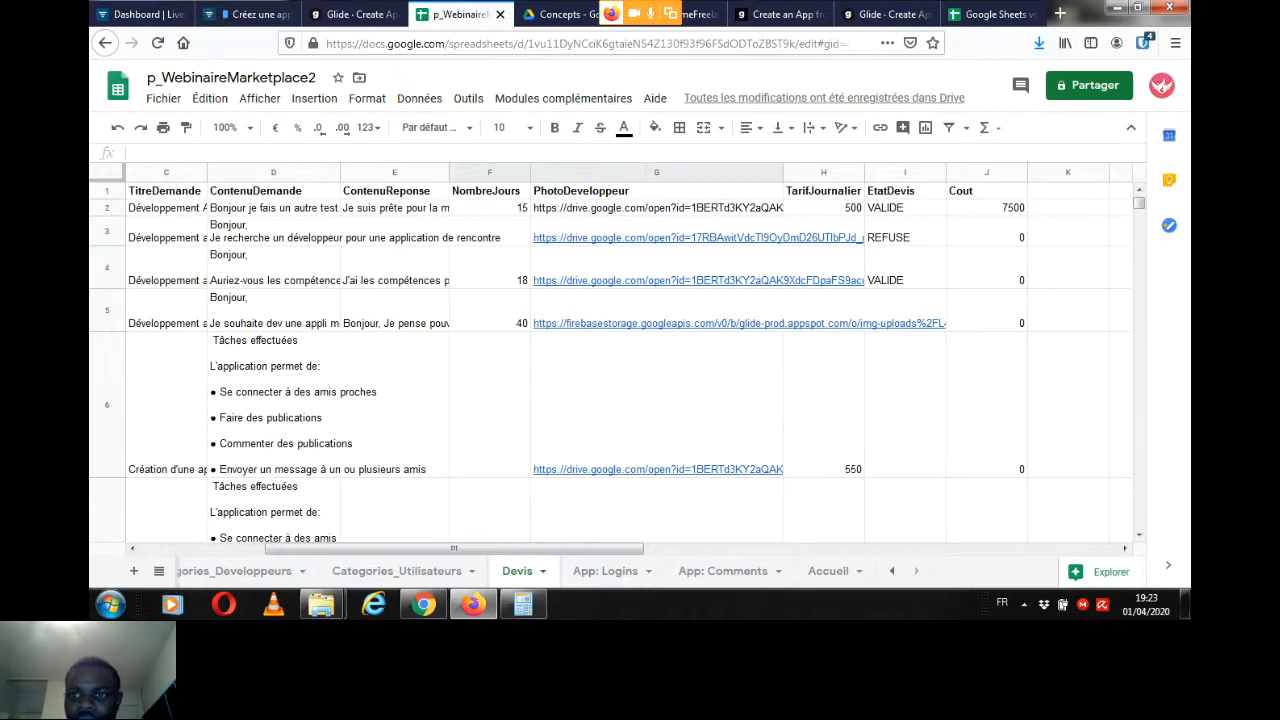
click(986, 311)
double_click(986, 208)
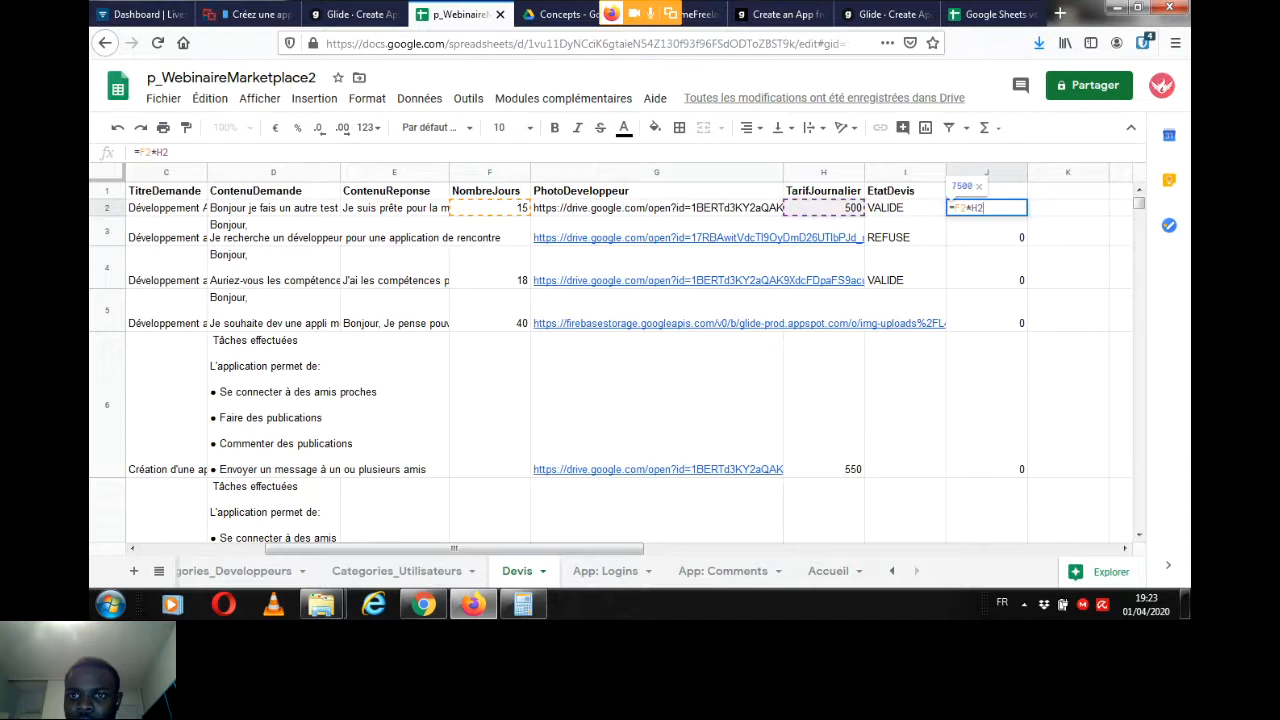
Step: Check the Livestorm webinar chat for new messages and return to the request screen in the Glide editor
click(355, 14)
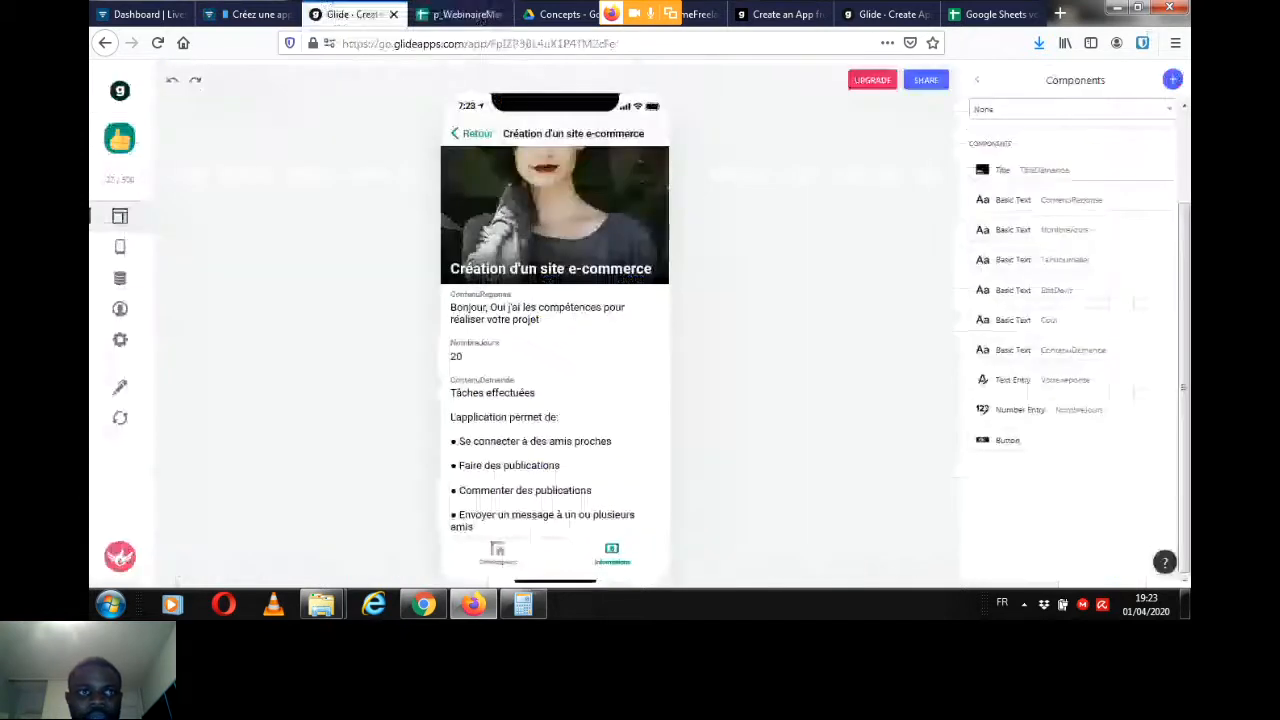
click(248, 14)
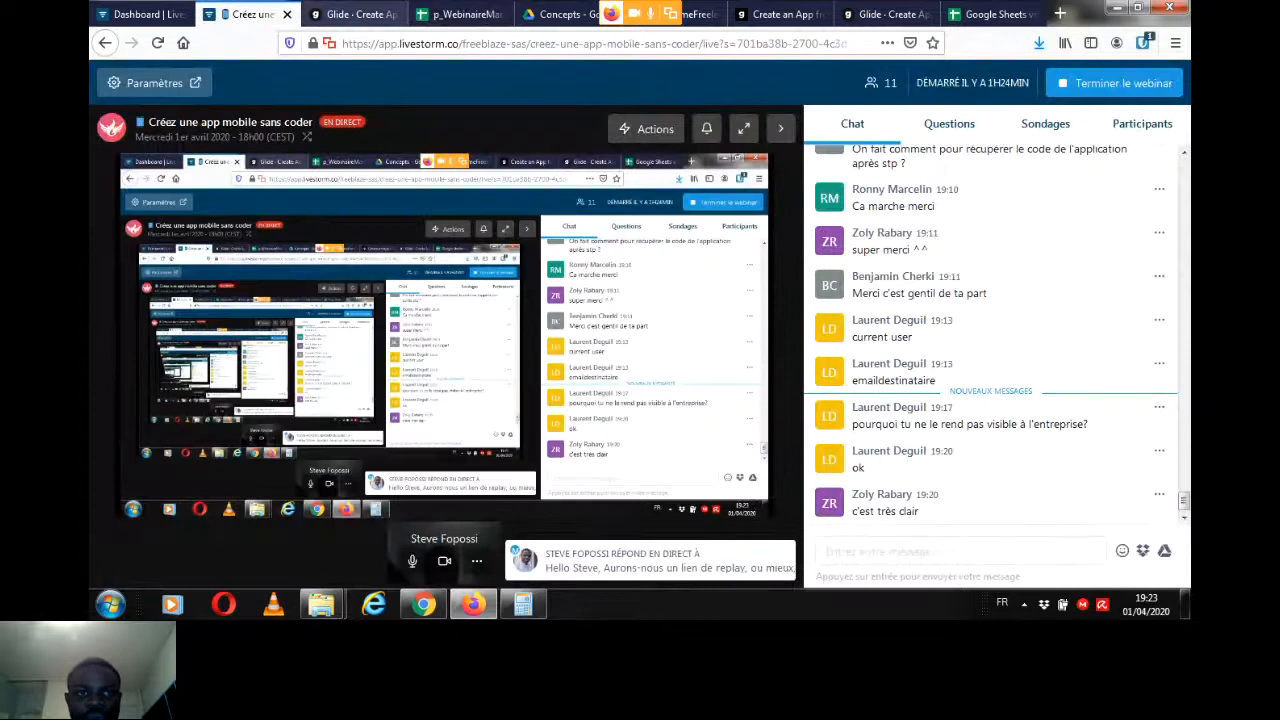
click(350, 14)
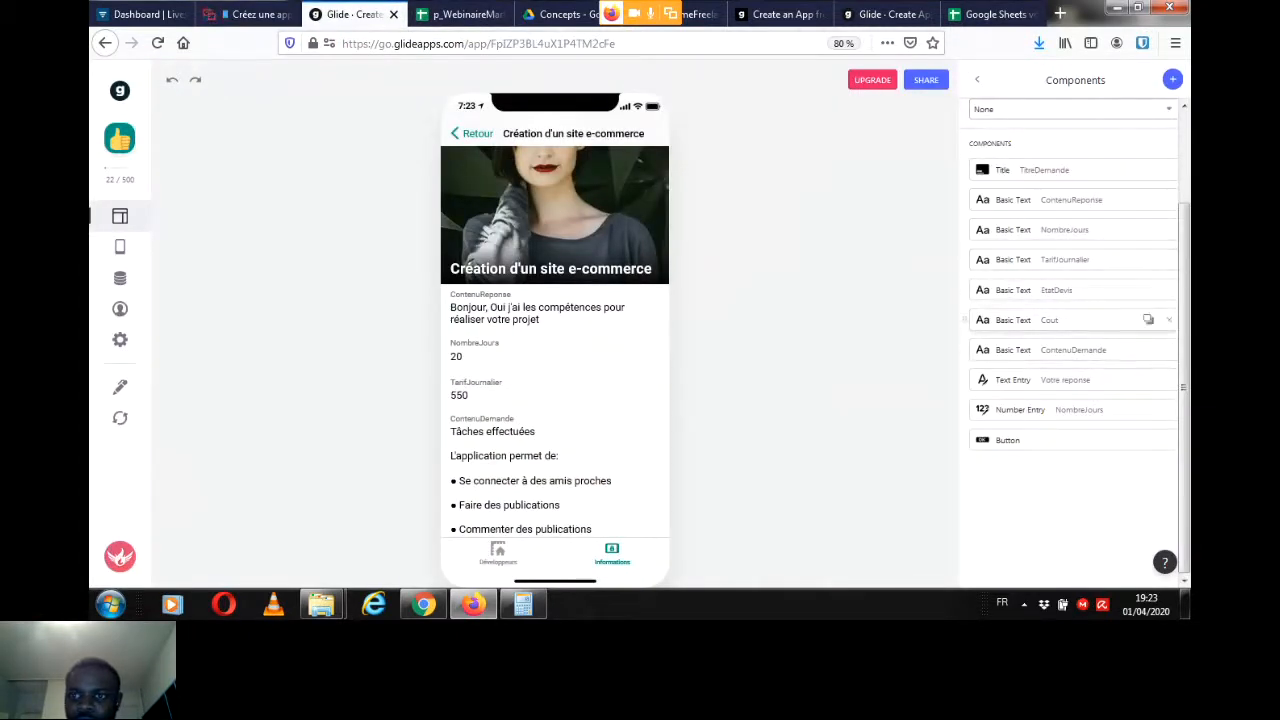
Step: Return to the Devis spreadsheet, leave the J2 formula and select the TarifJournalier cell in row 9
click(462, 14)
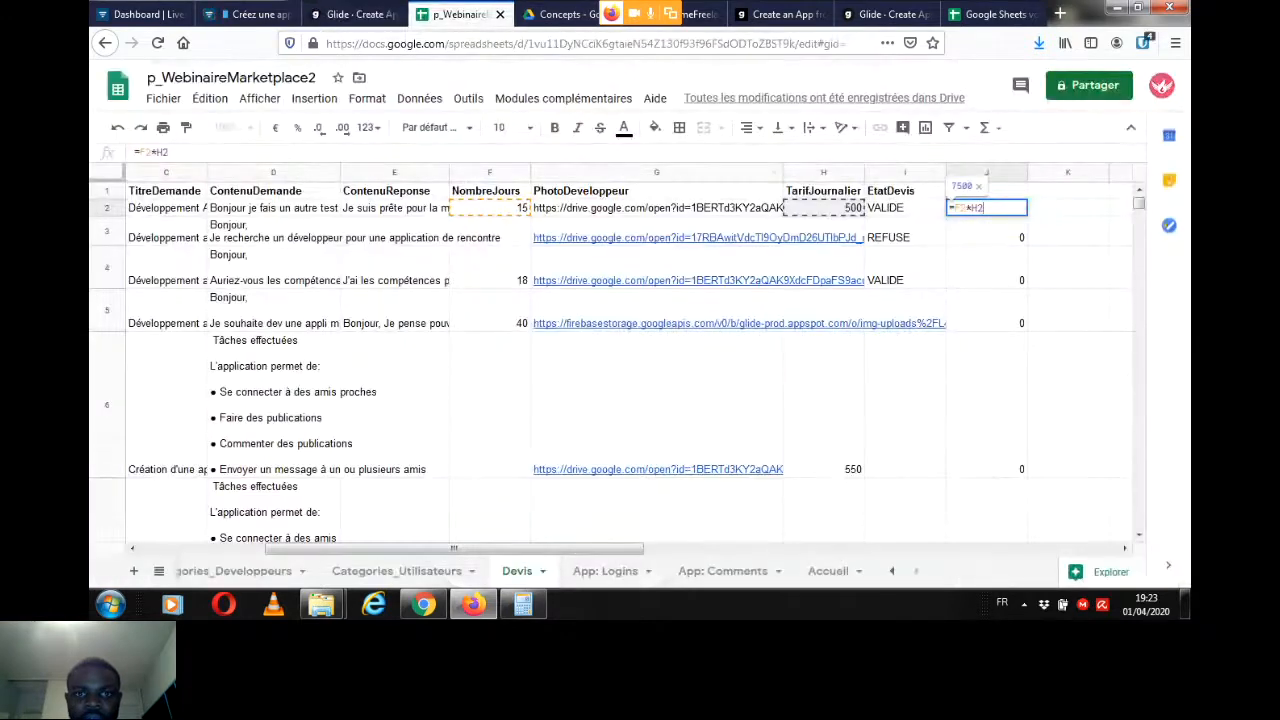
click(657, 405)
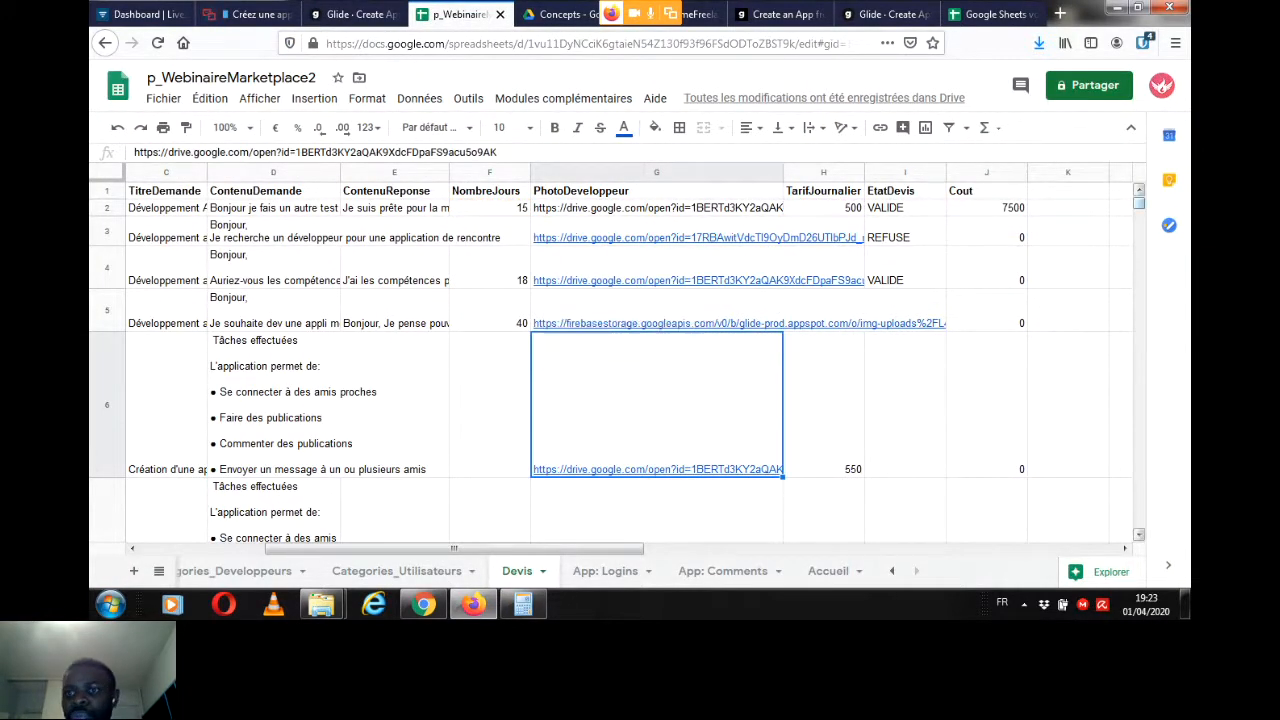
scroll(630, 360, down, 2)
scroll(630, 360, down, 3)
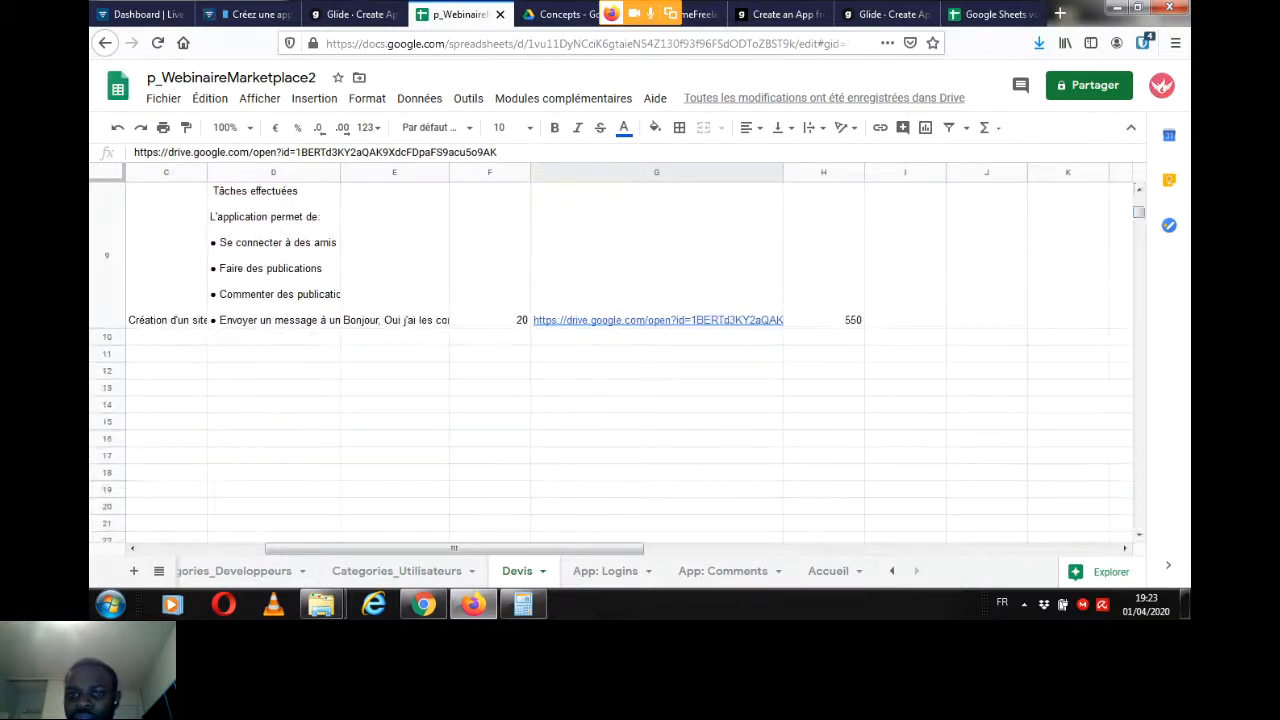
click(824, 285)
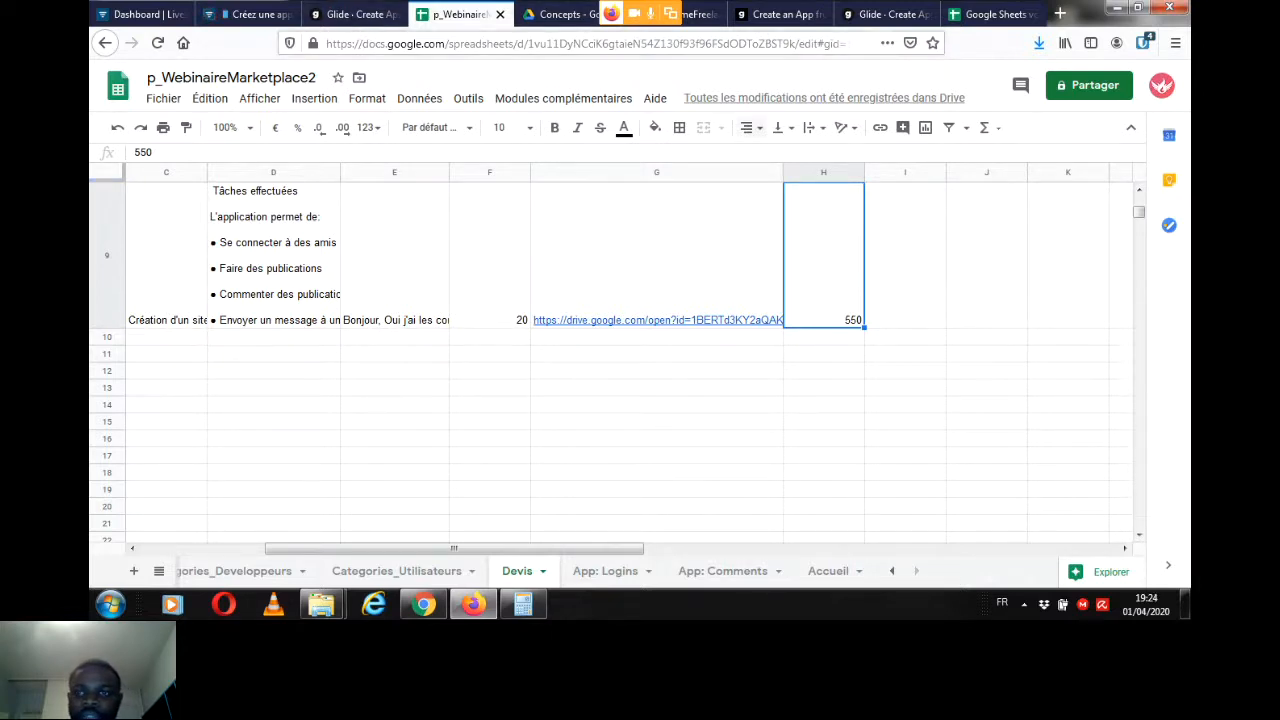
Step: Enter the formula =F9*H9 in the Cout cell J9 of the Devis sheet
double_click(986, 256)
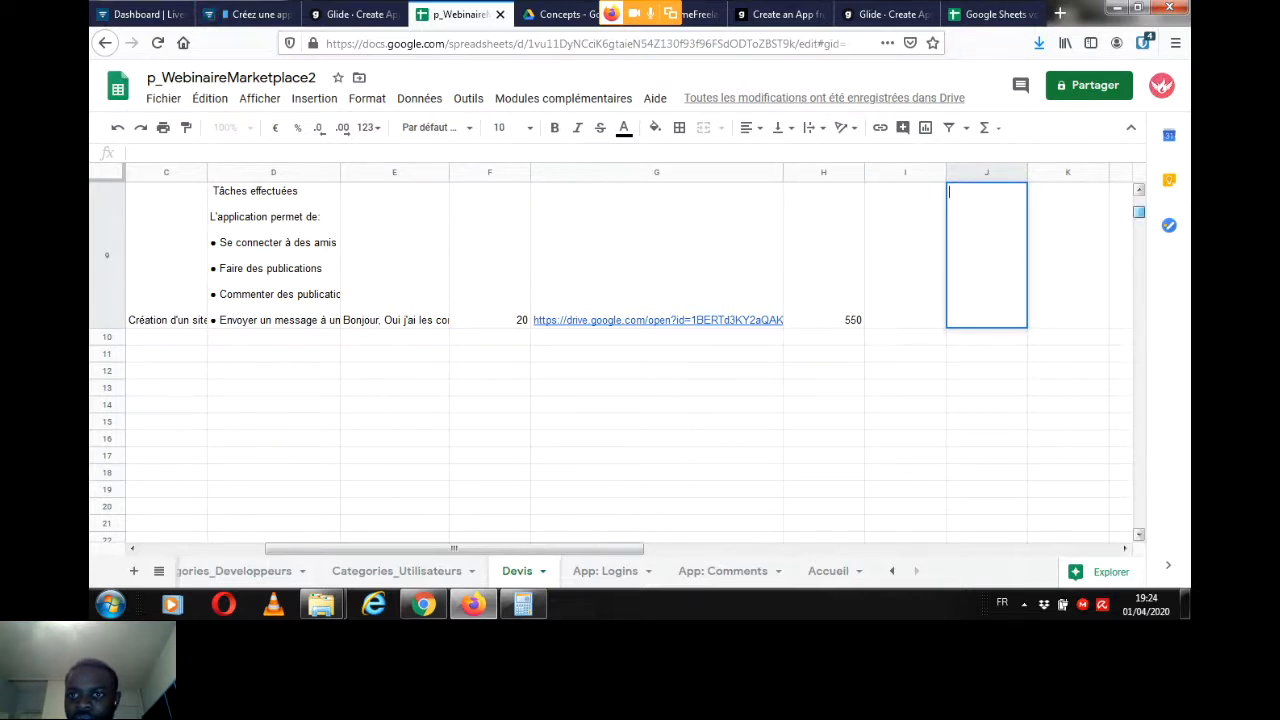
scroll(1139, 211, up, 2)
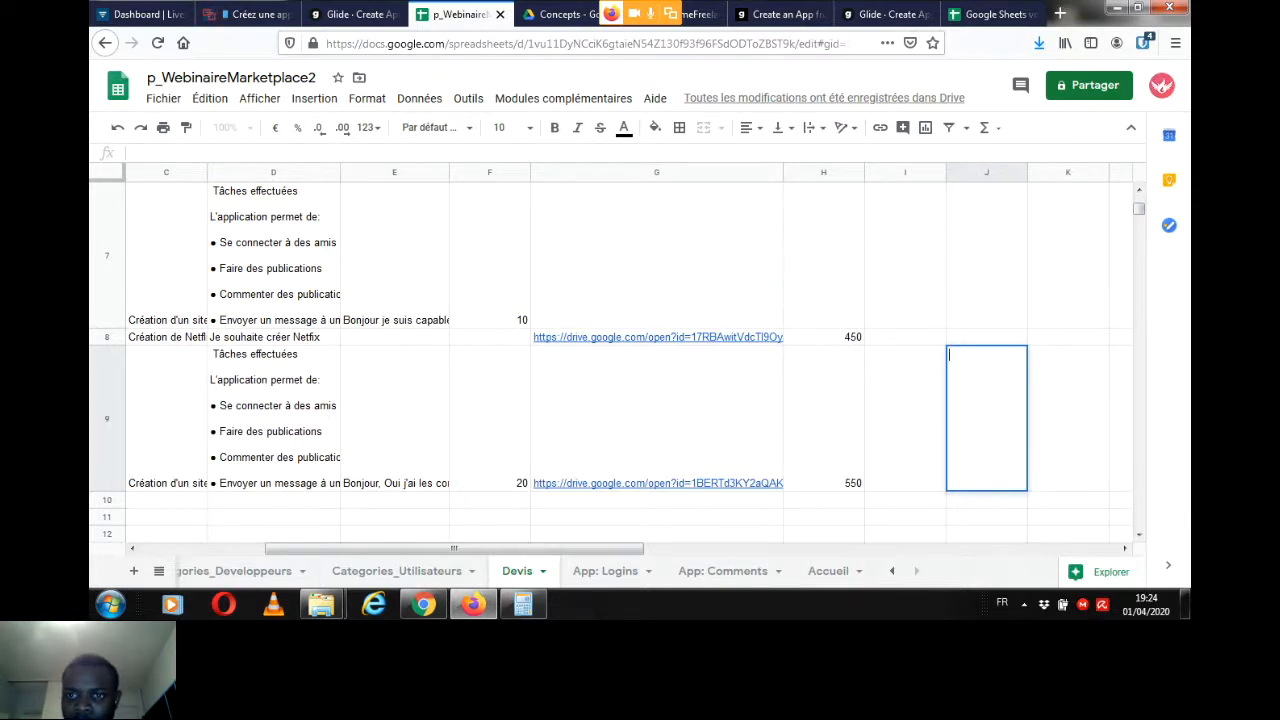
text(+)
key(BackSpace)
text(=)
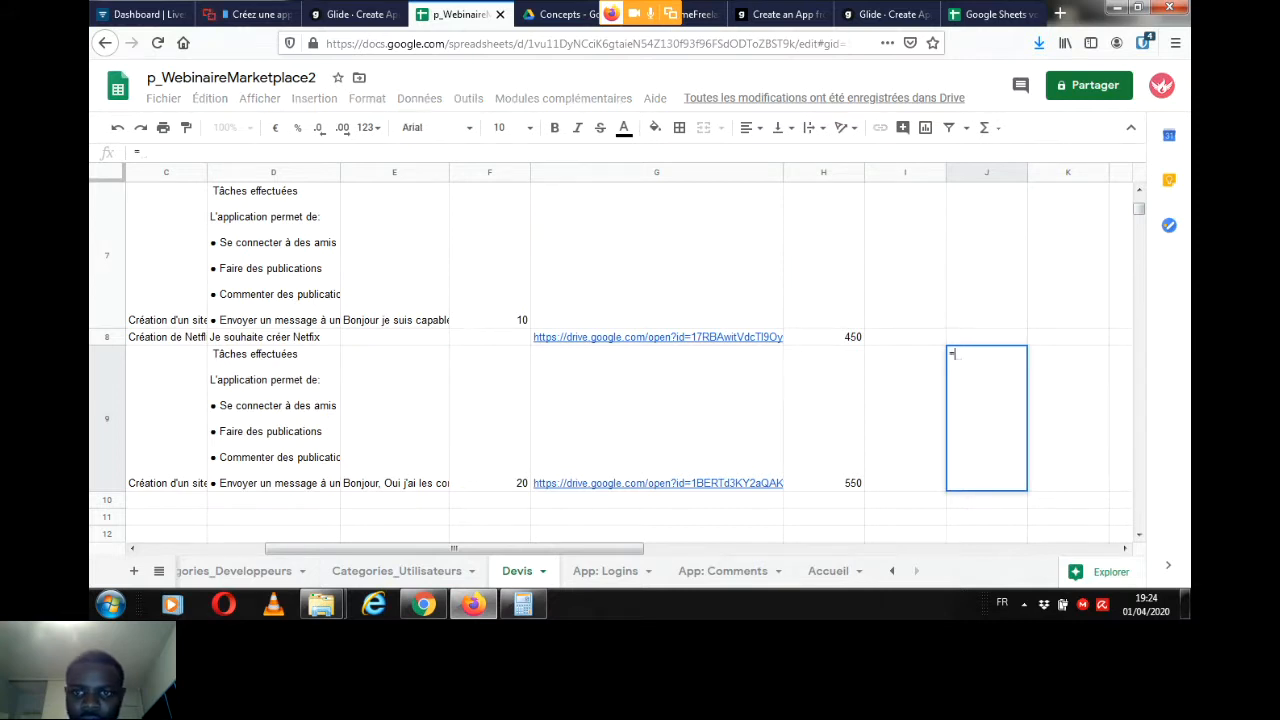
text(F9)
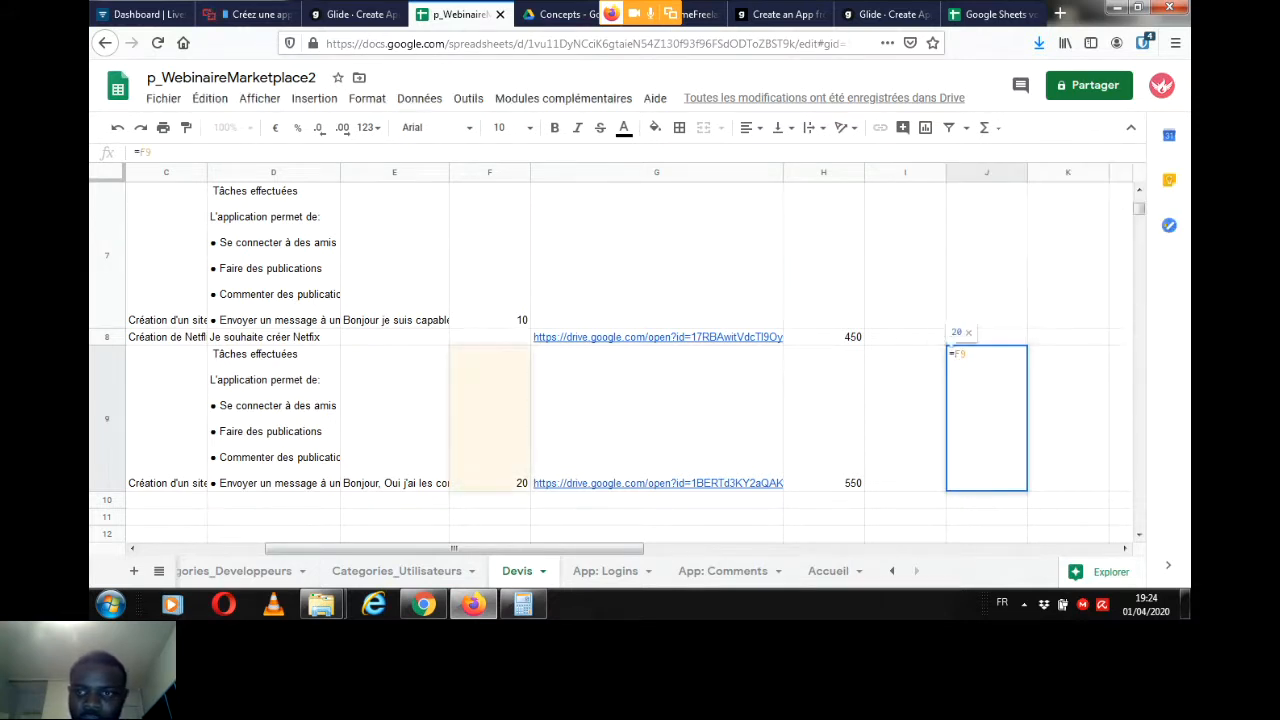
text(*)
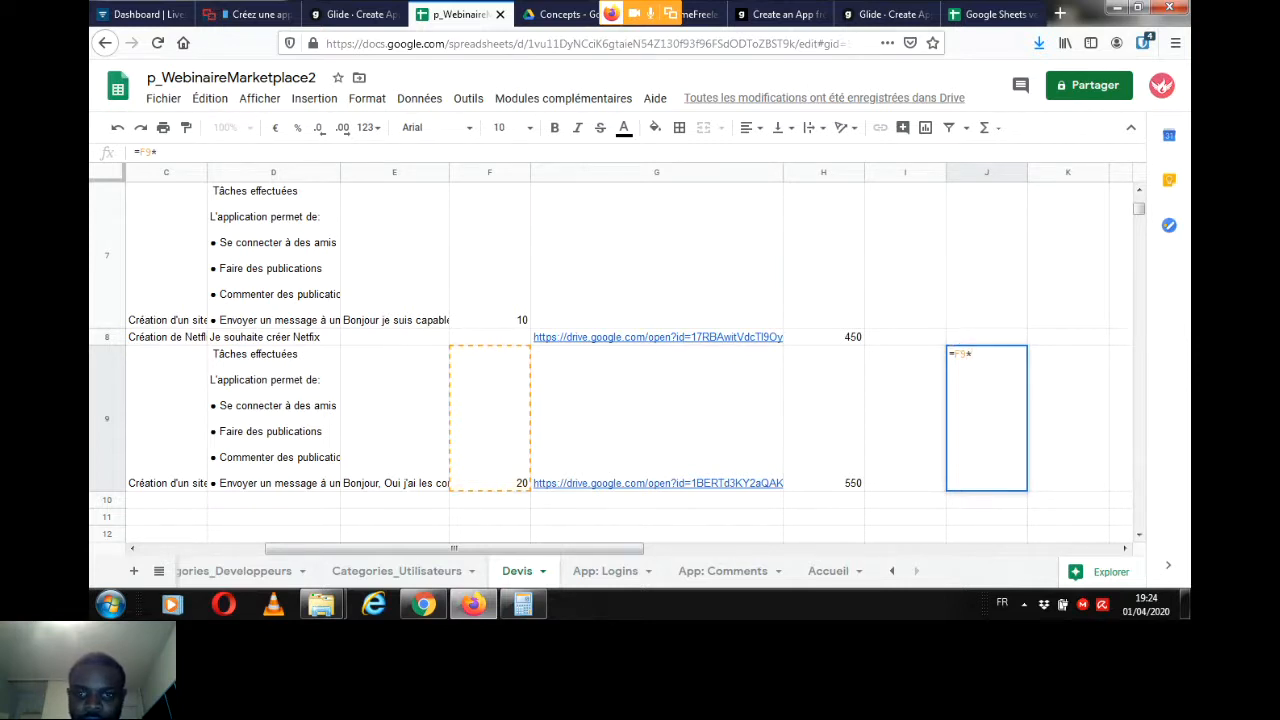
text(H9)
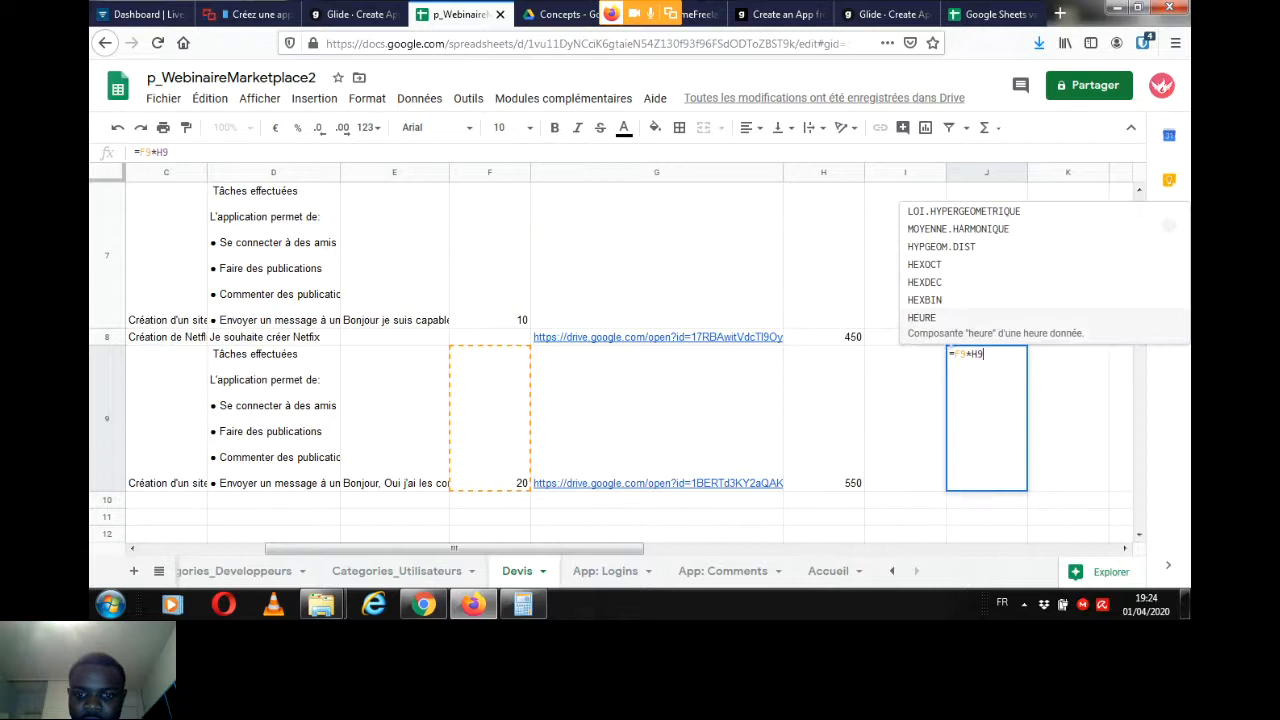
key(Tab)
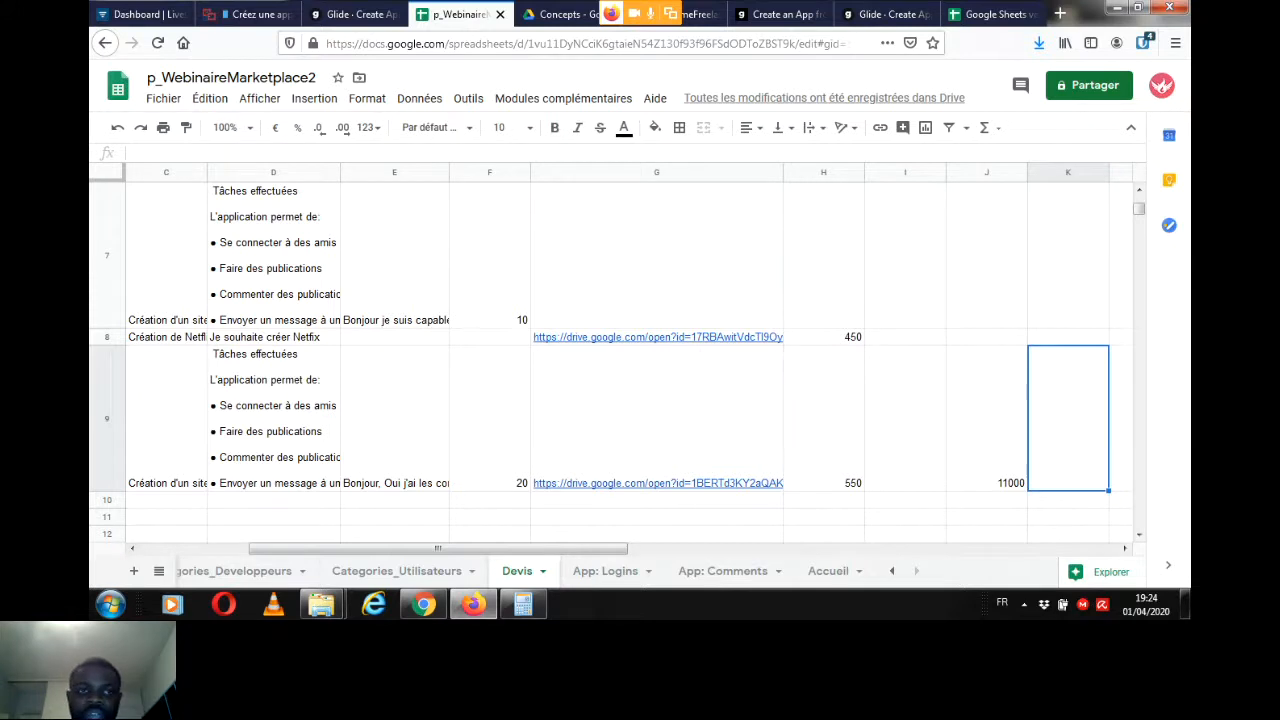
Step: Check the Livestorm webinar chat, return to Glide and open the Devis table in its data editor
click(250, 14)
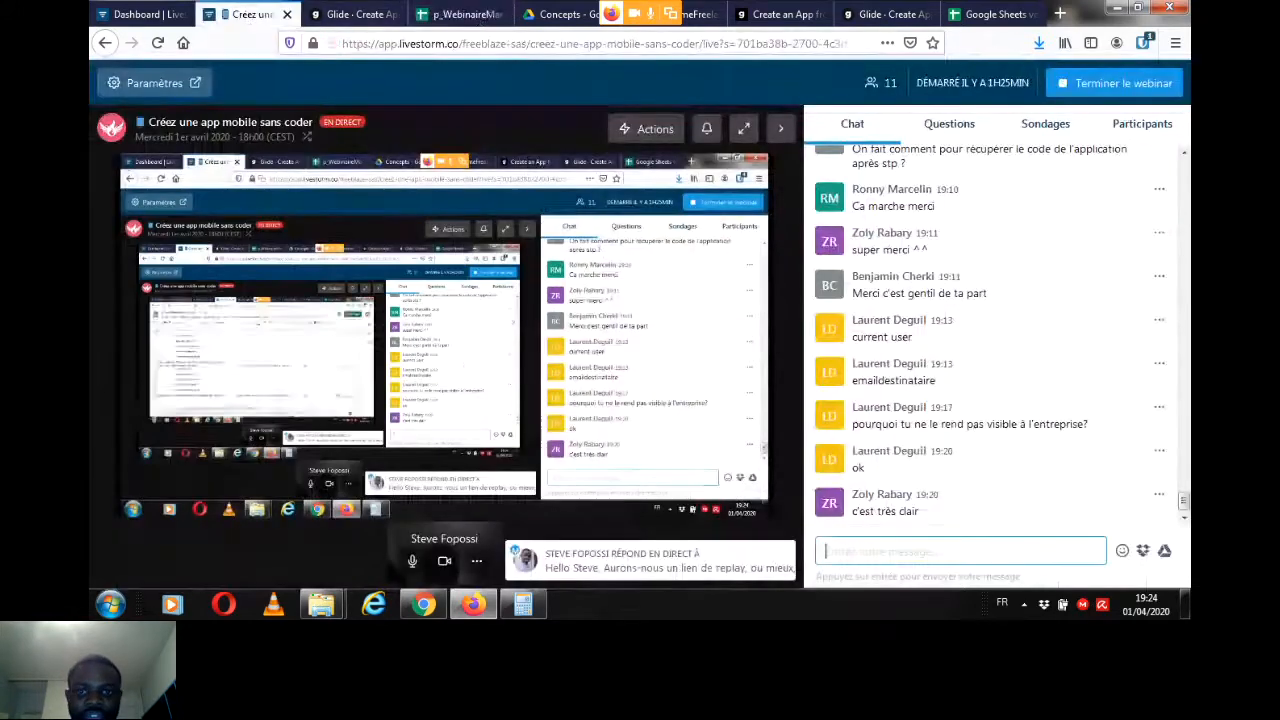
click(355, 14)
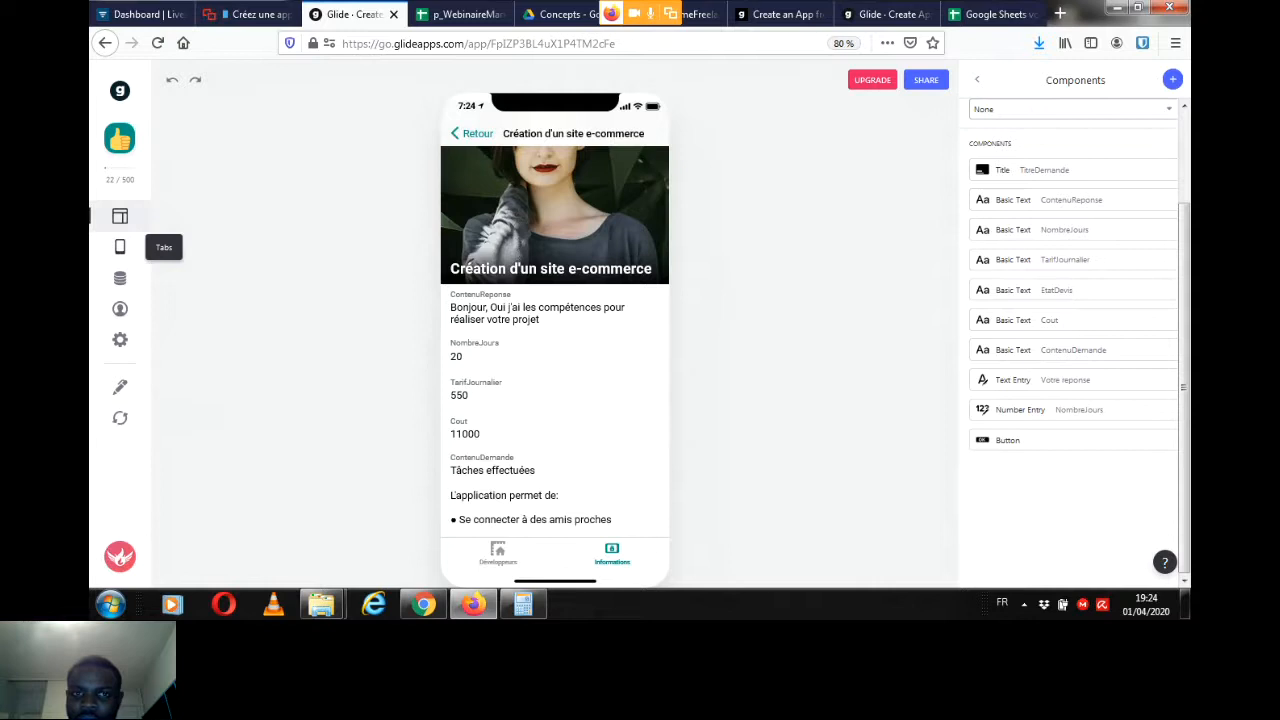
click(120, 278)
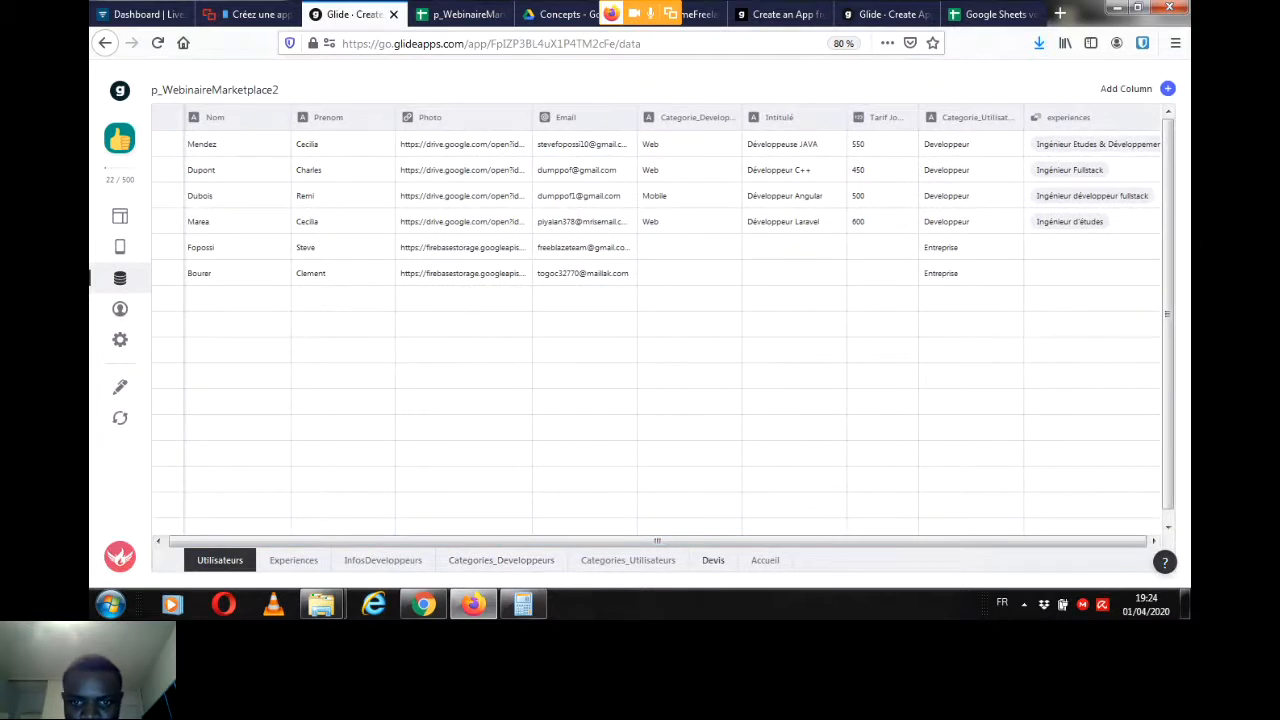
click(713, 560)
drag(713, 541, 716, 541)
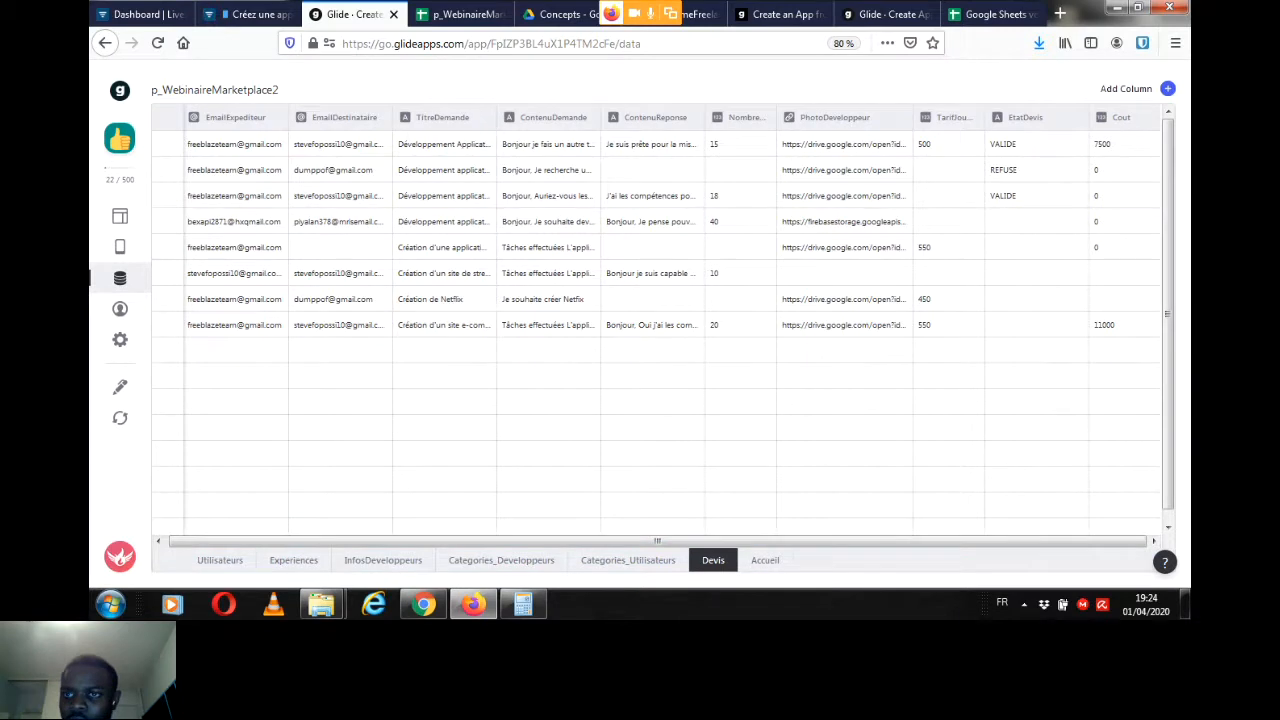
Step: Add a column labelled coutDev to the Devis table with Math as its column type
click(1167, 89)
key(ctrl+a)
text(cout)
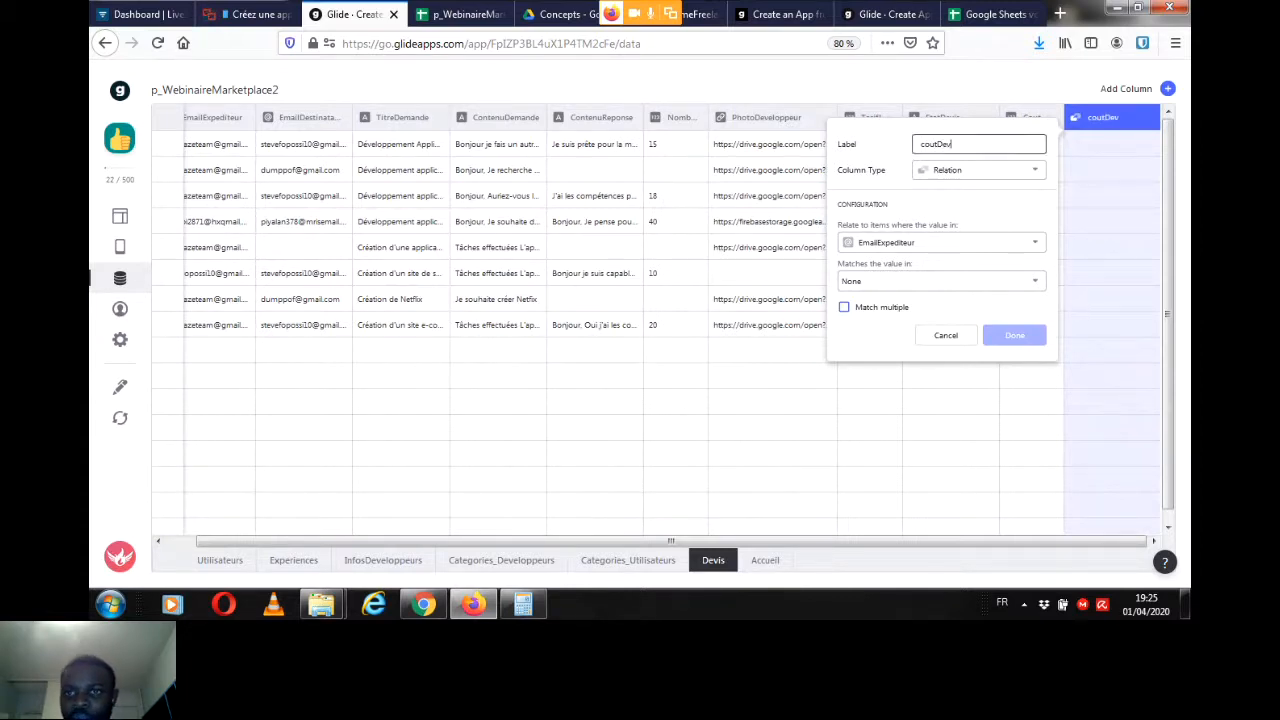
click(979, 170)
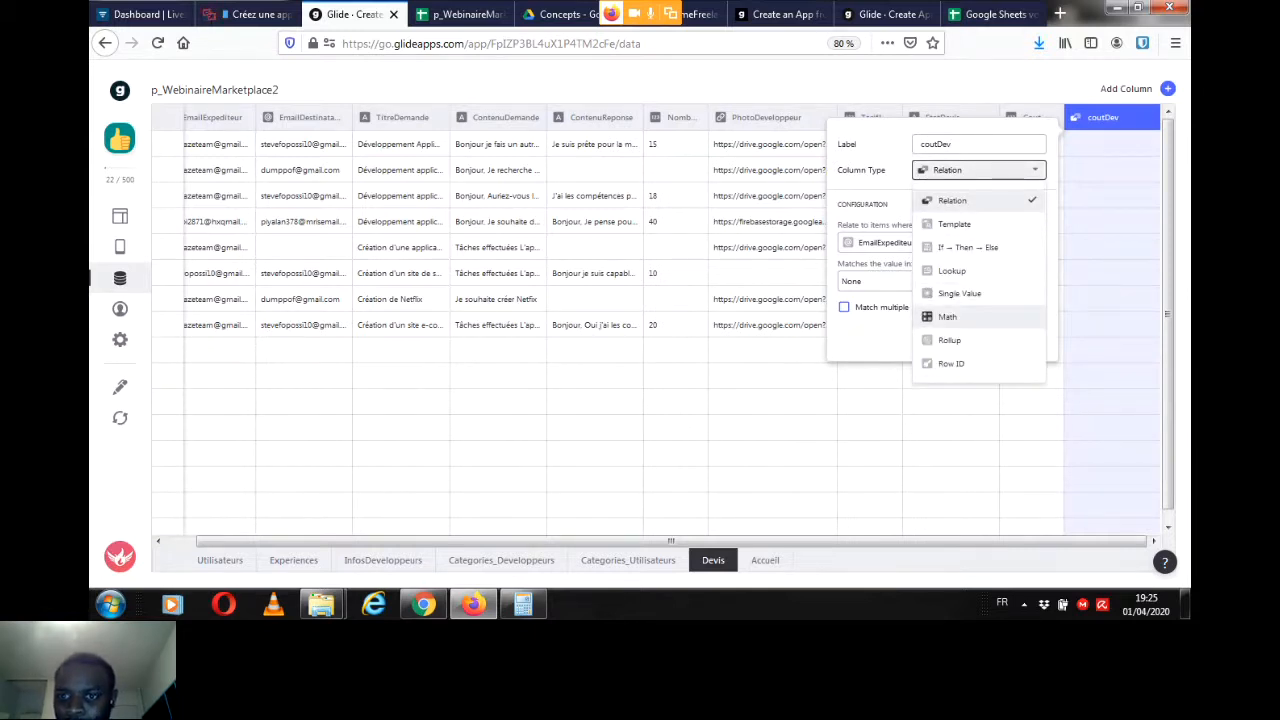
click(947, 316)
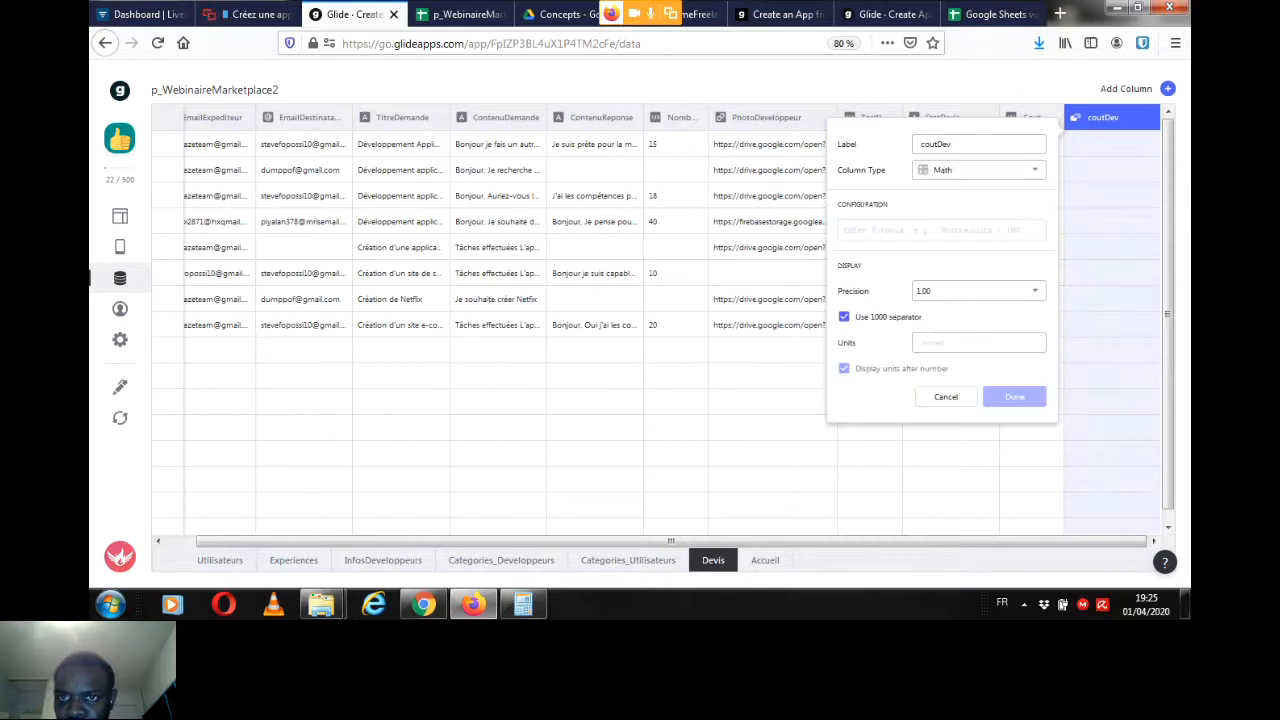
Step: Set the coutDev formula to NombreJours*TarifJournalier and save the column
click(941, 230)
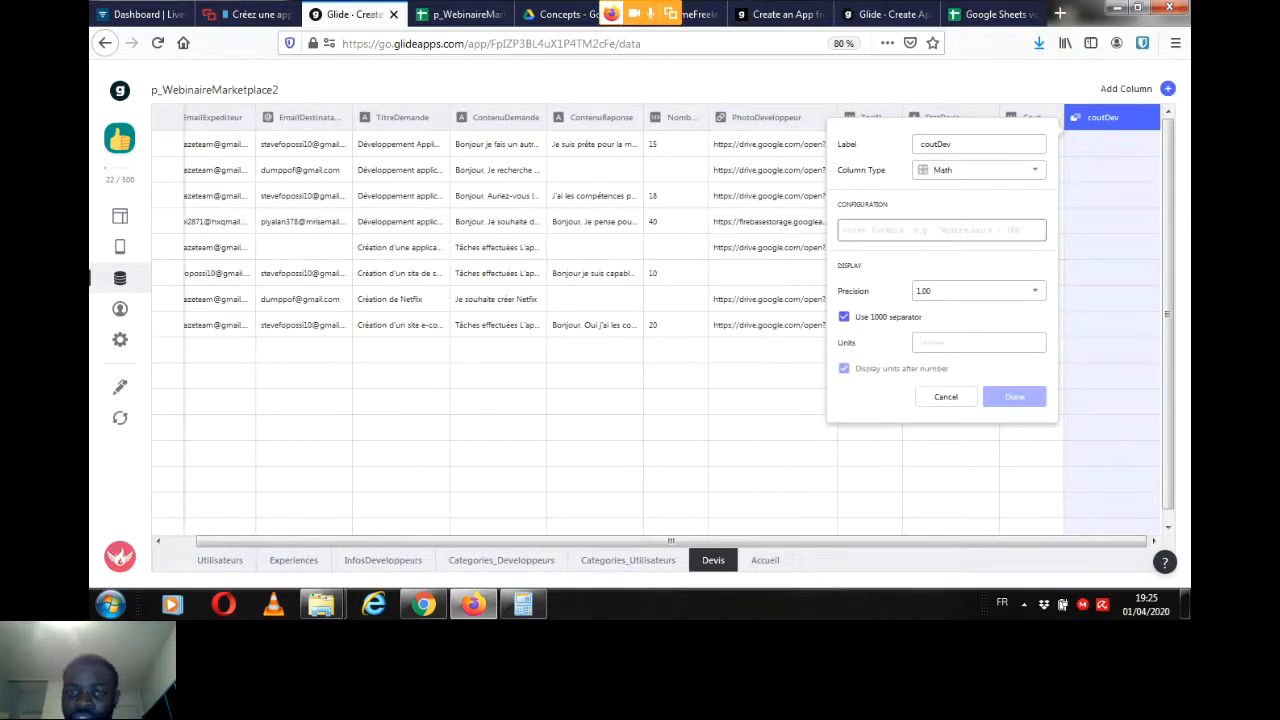
text(NombreJours*)
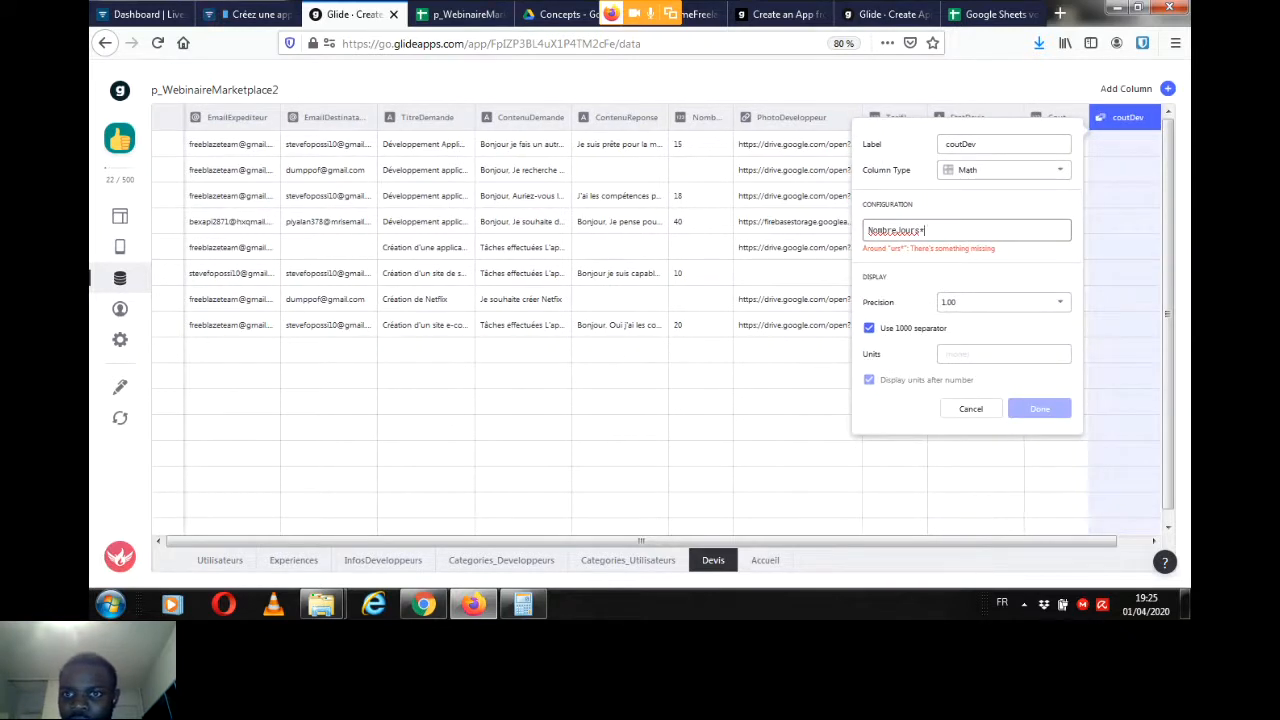
text(Tar)
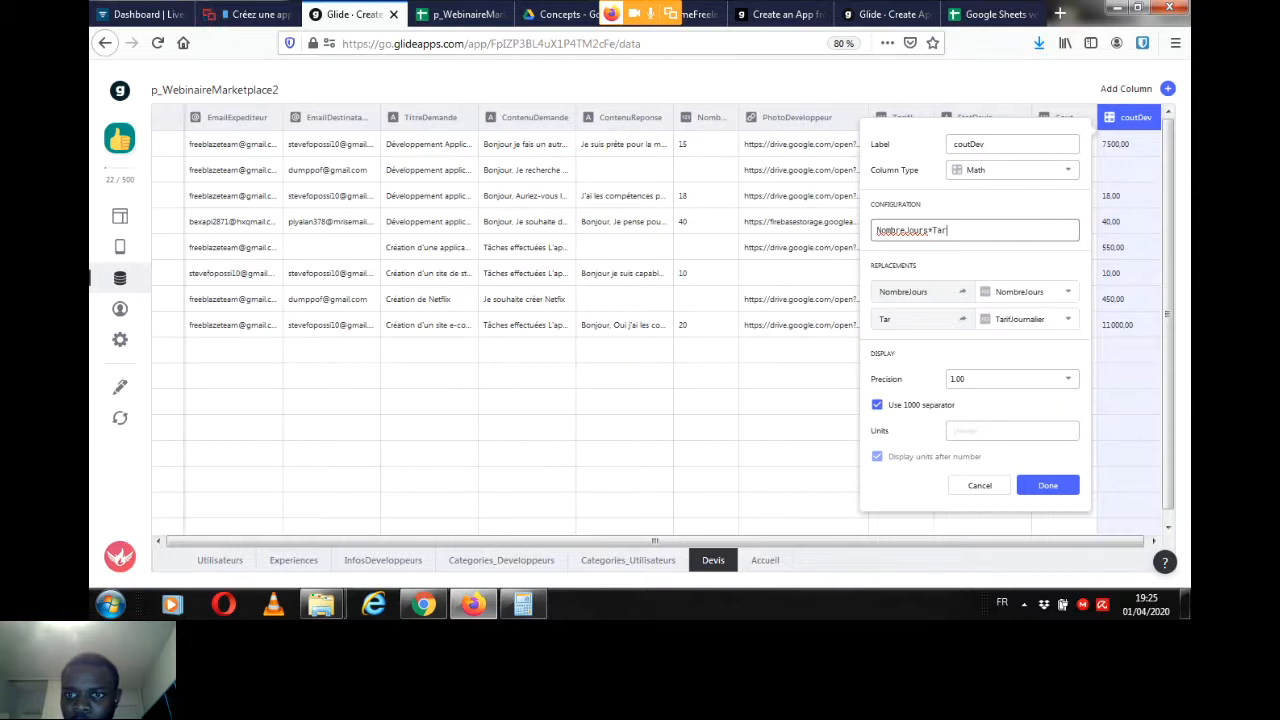
text(ifJournalier)
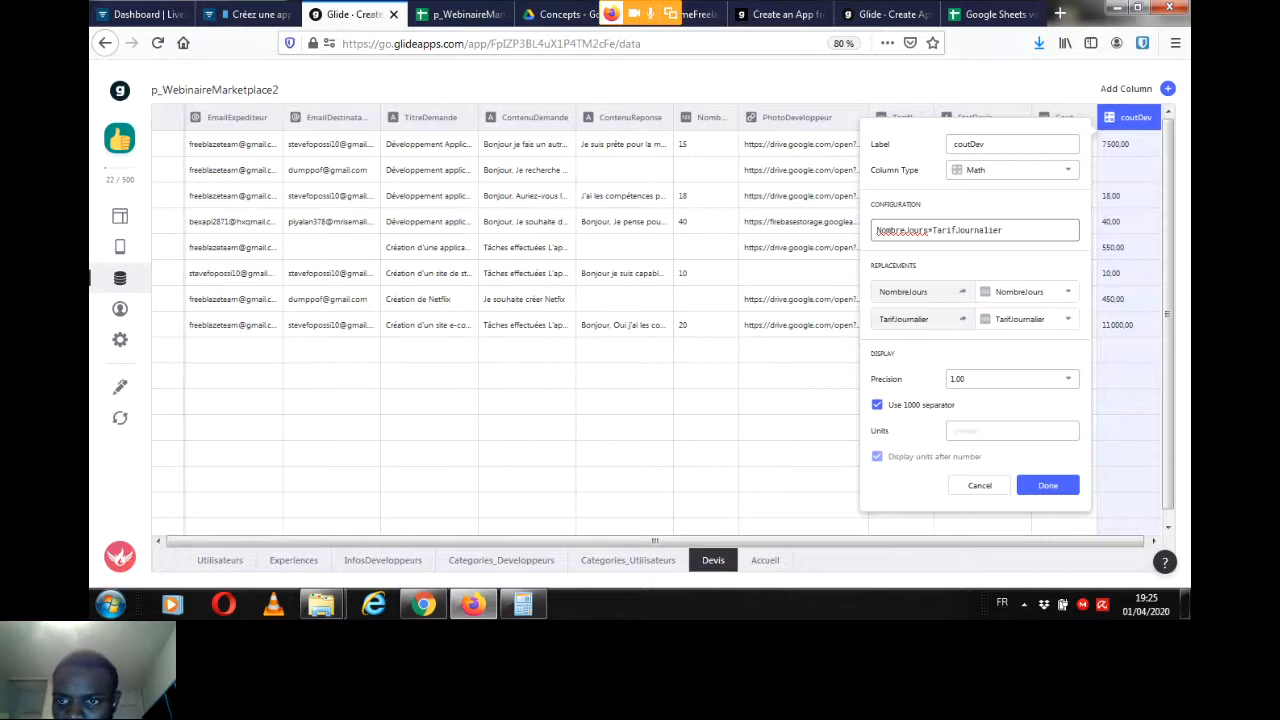
key(Return)
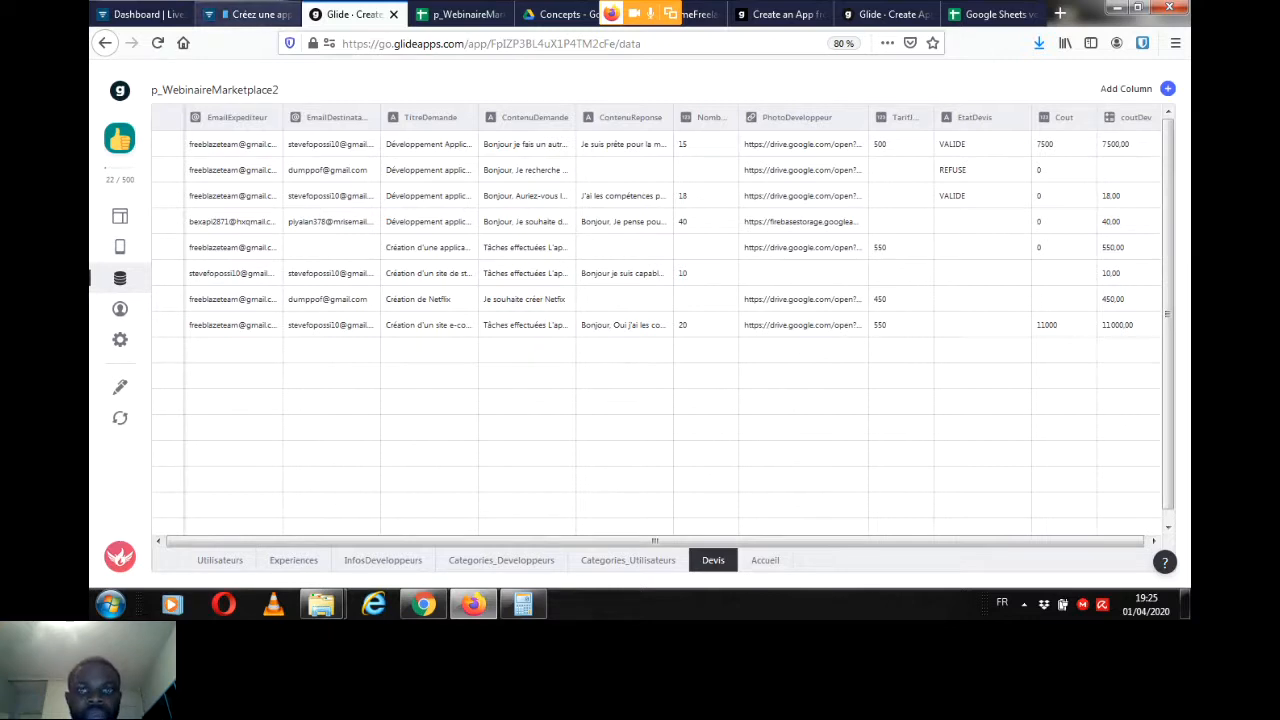
Step: Check the Livestorm chat, return to Glide's screen layout editor and review the e-commerce request details
click(250, 14)
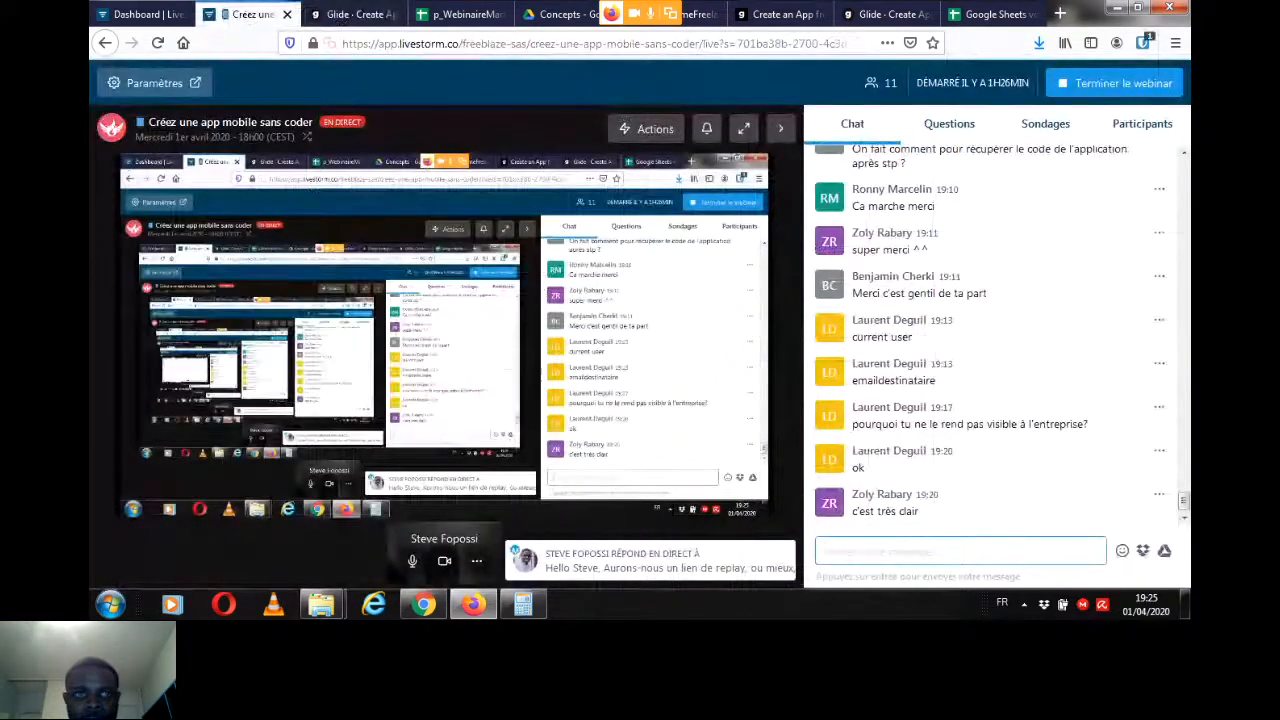
click(352, 14)
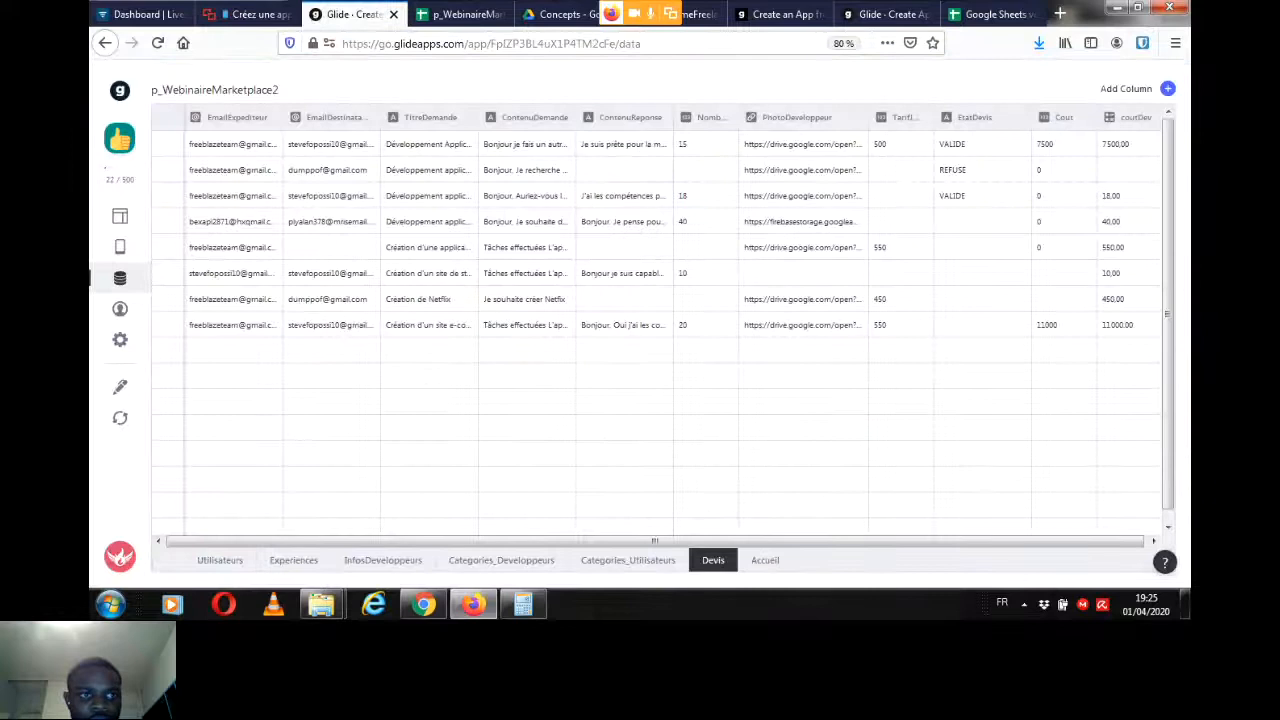
click(120, 216)
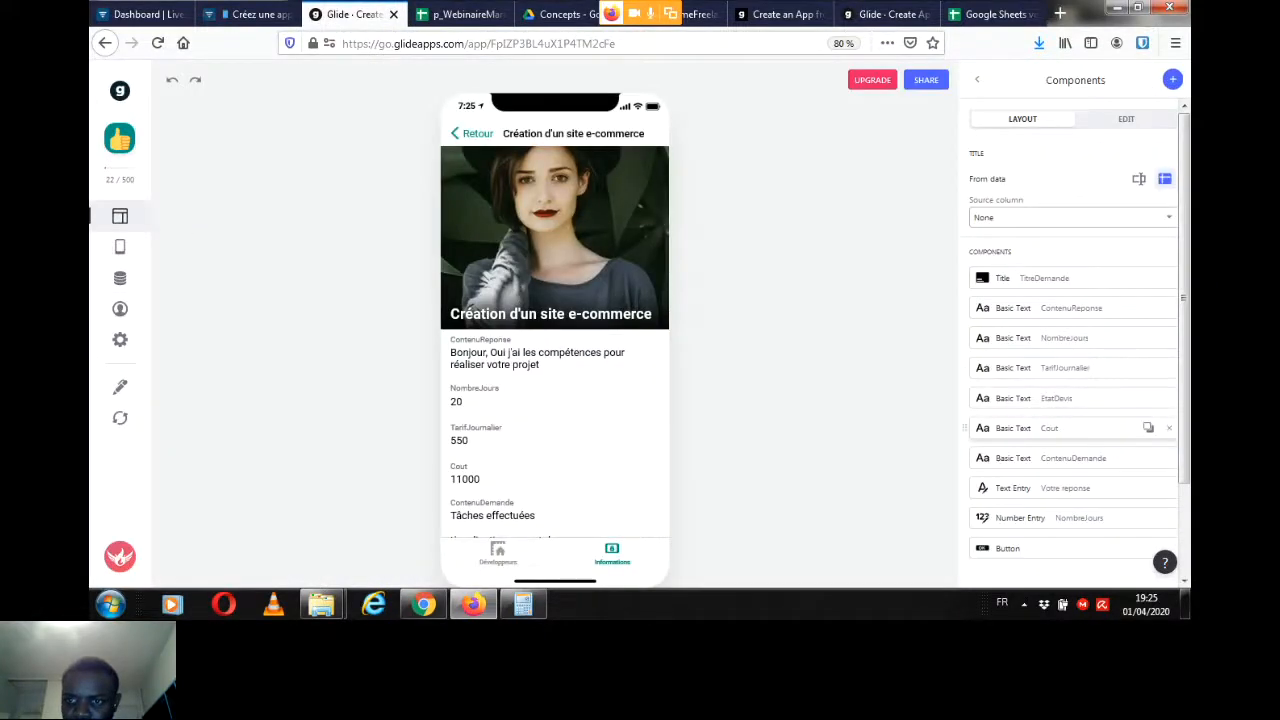
scroll(600, 342, down, 1)
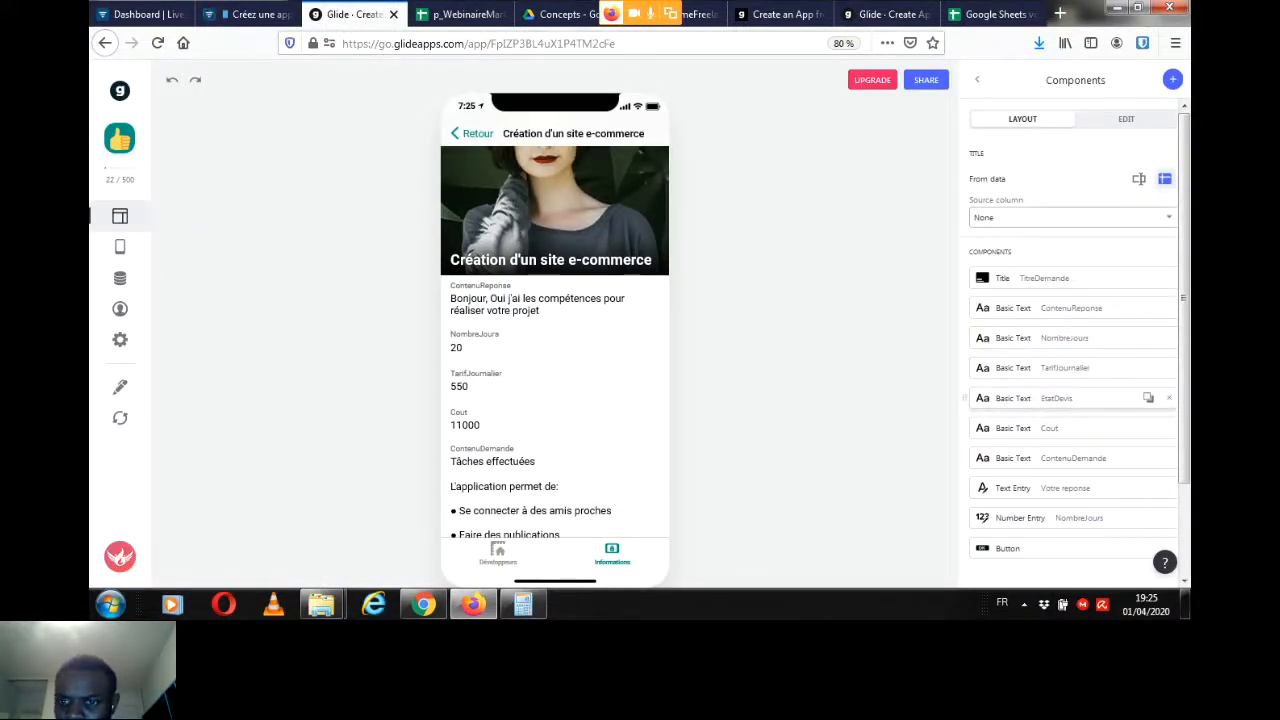
scroll(555, 340, down, 2)
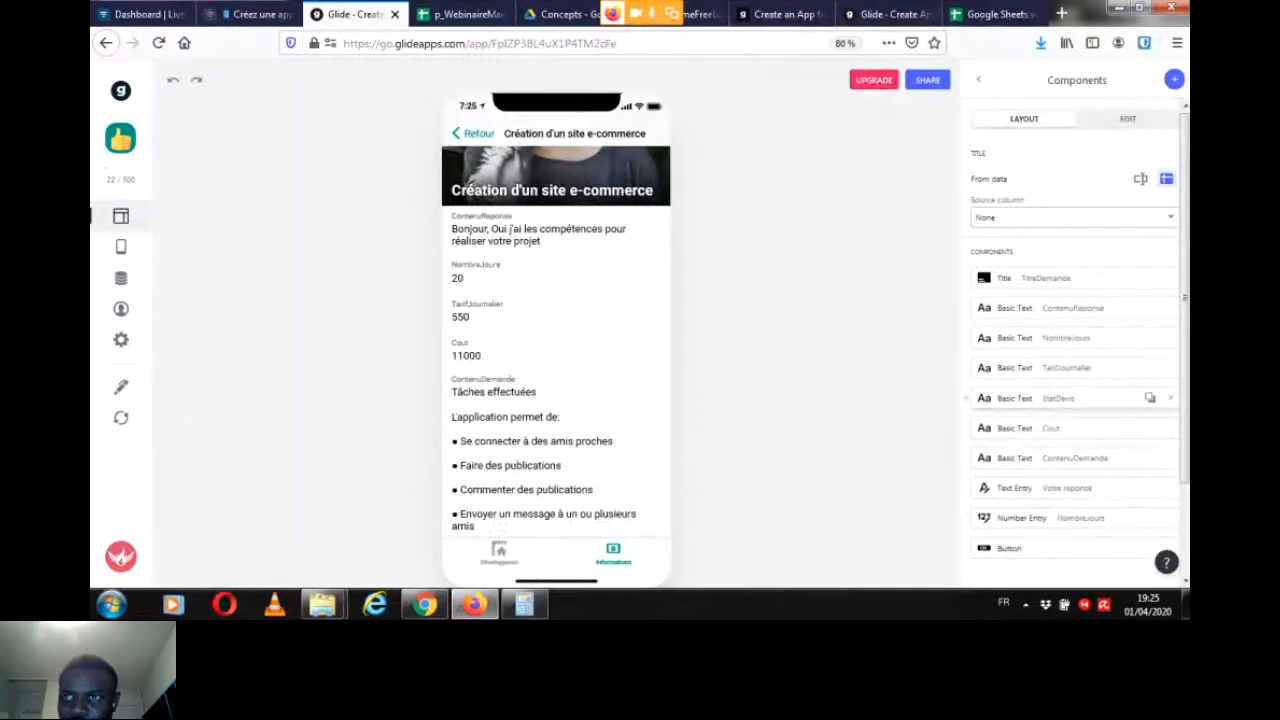
Step: Try a Basic Text component on the request screen to show coutDev among its data columns, and remove it
click(1174, 79)
mouse_move(1185, 180)
mouse_down()
mouse_move(1185, 202)
mouse_move(1185, 185)
mouse_up()
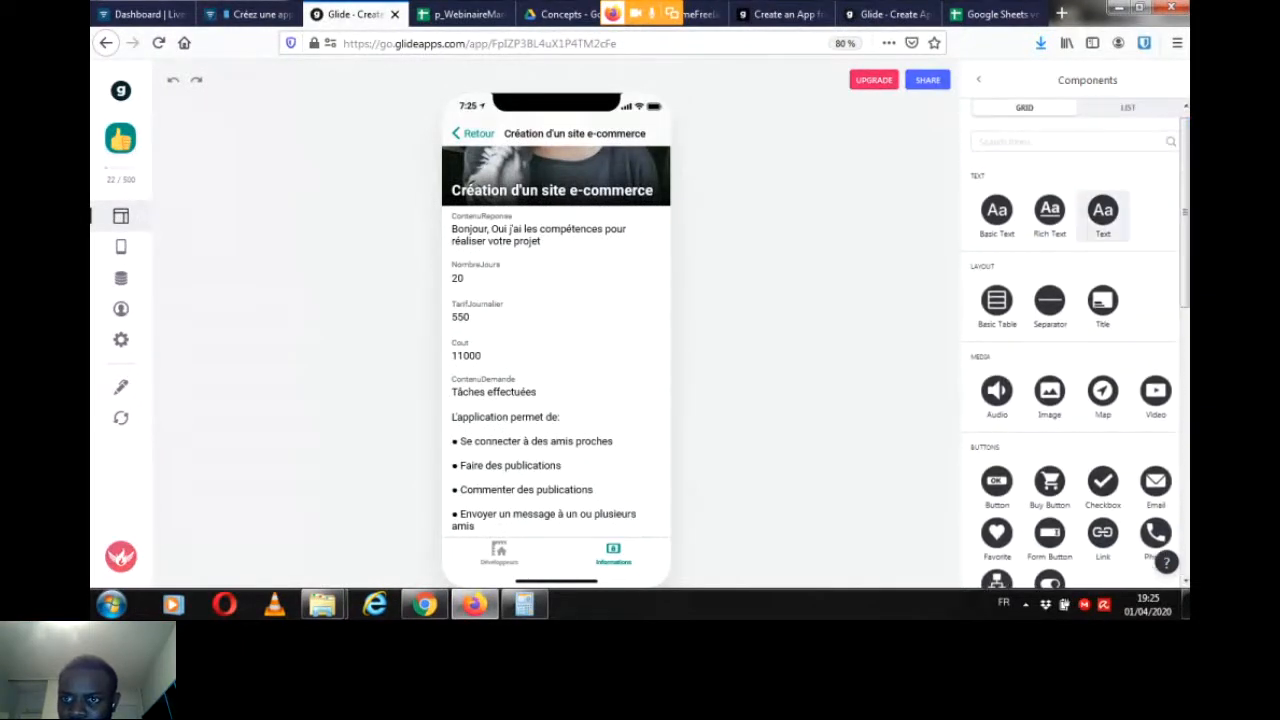
scroll(1075, 300, down, 1)
scroll(1000, 240, down, 1)
scroll(1000, 240, up, 3)
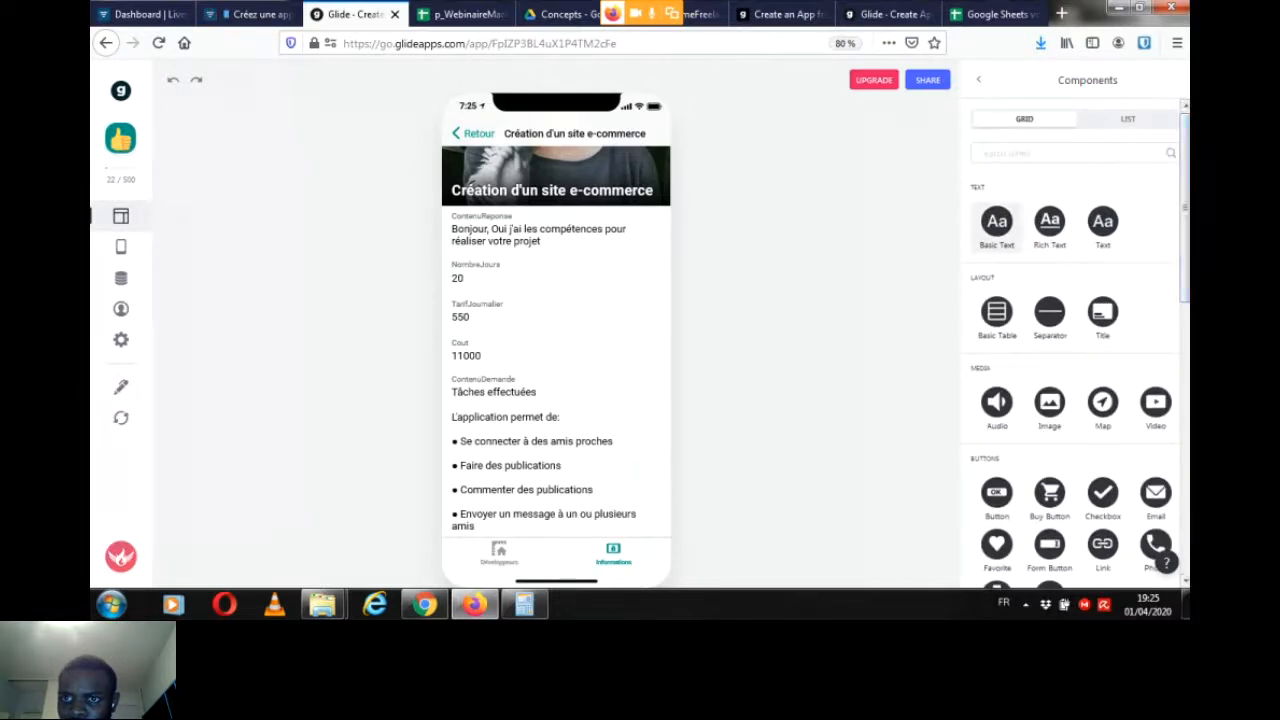
click(996, 222)
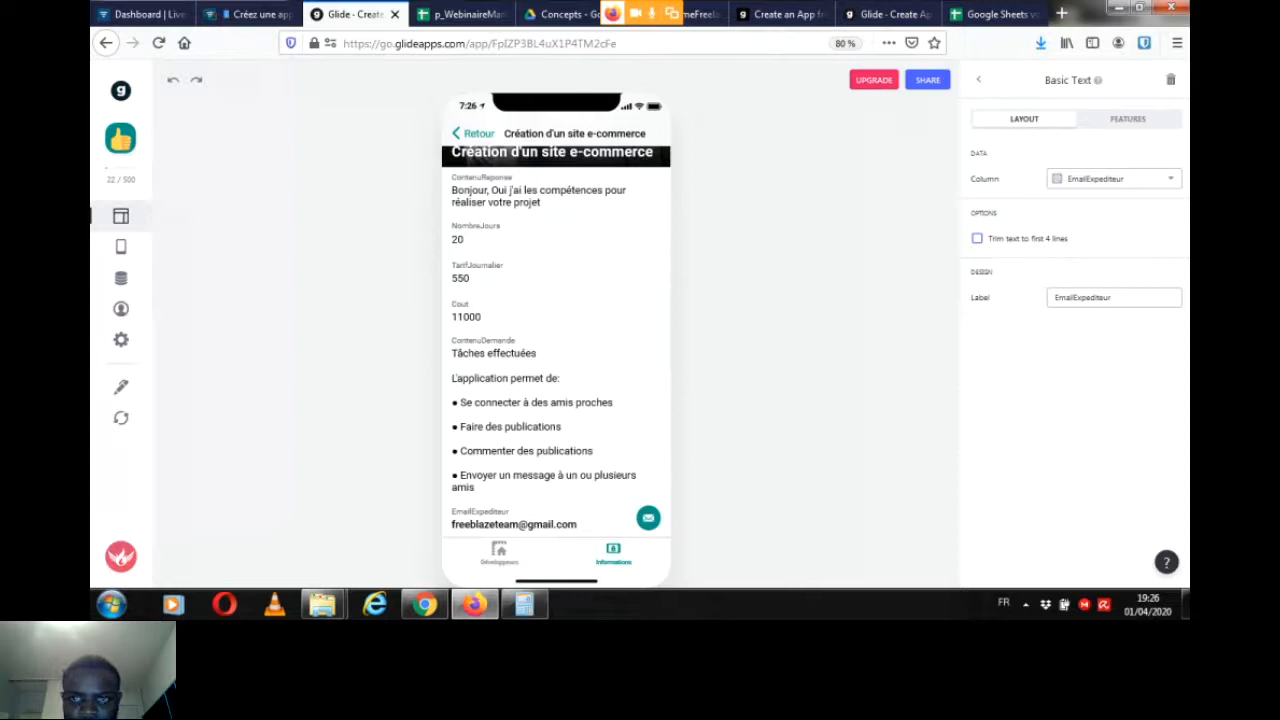
click(1113, 178)
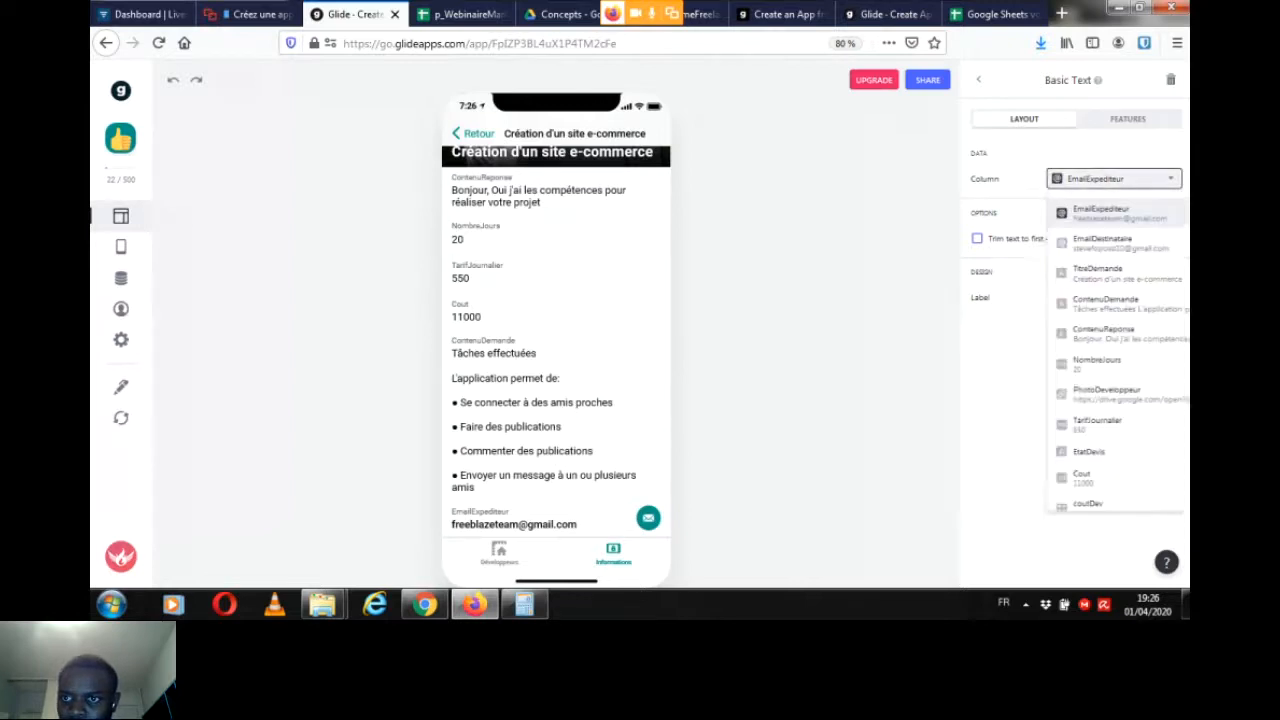
scroll(1060, 350, down, 1)
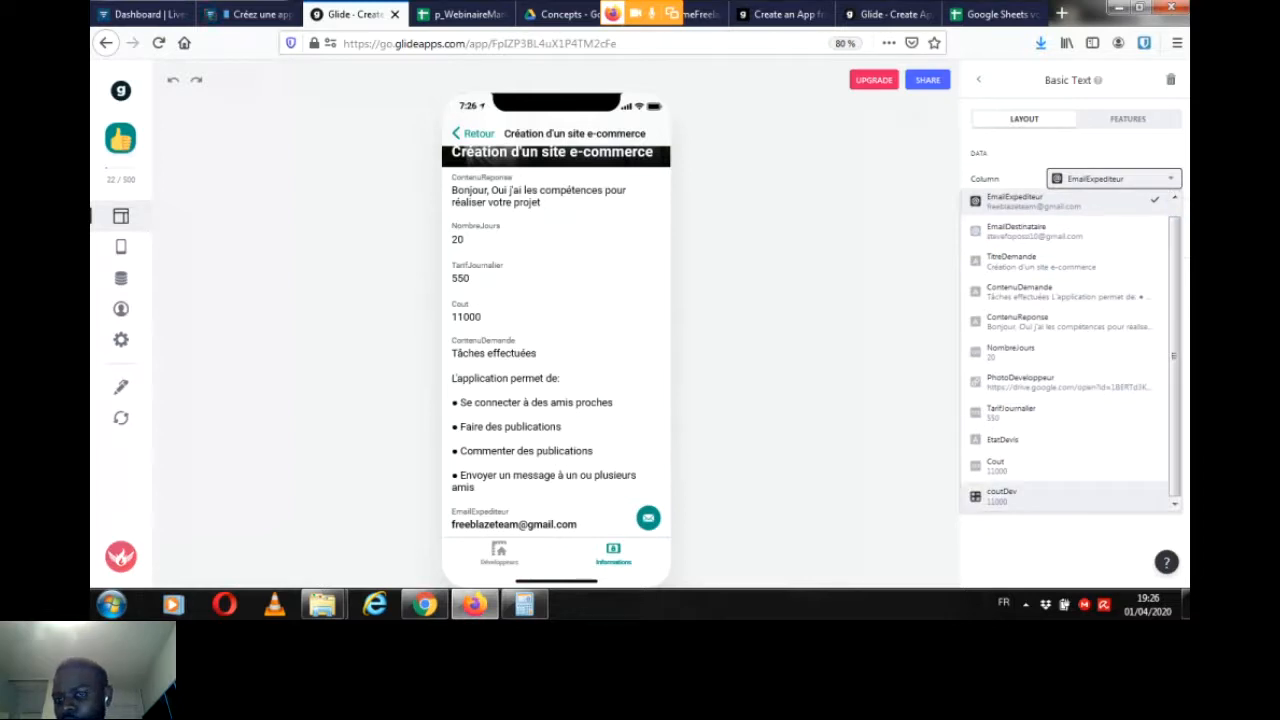
click(1060, 545)
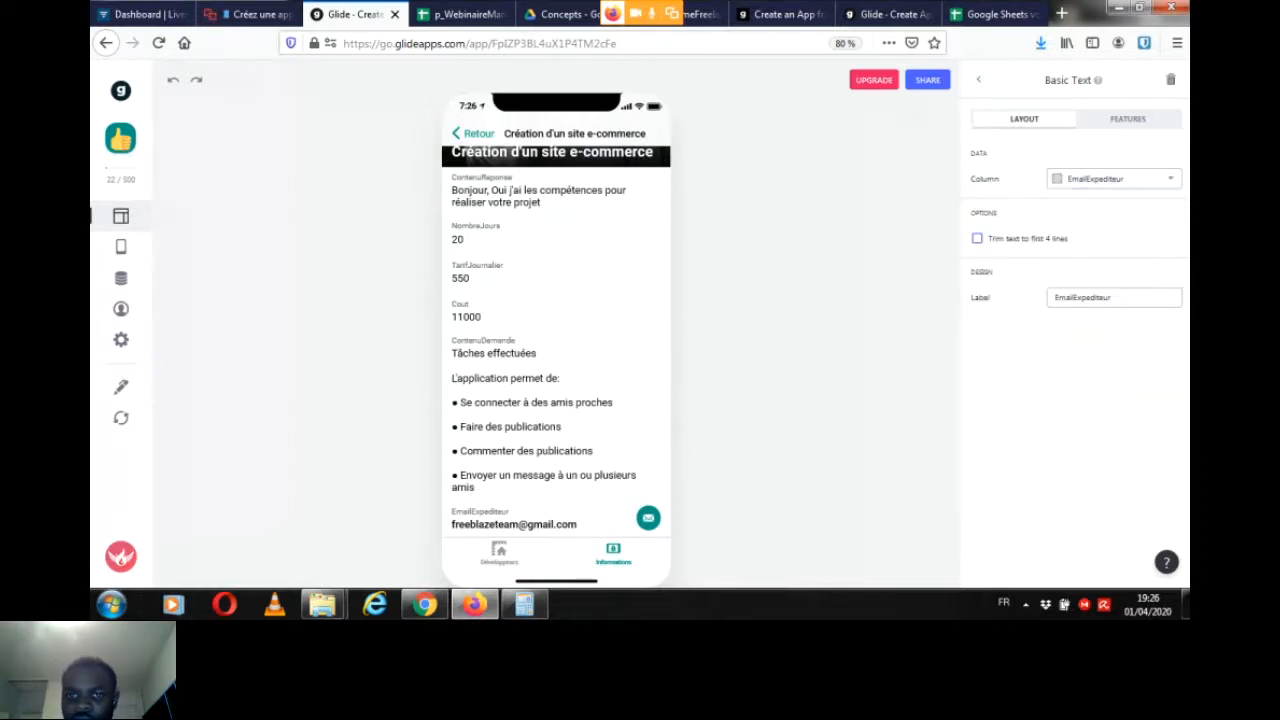
click(1171, 80)
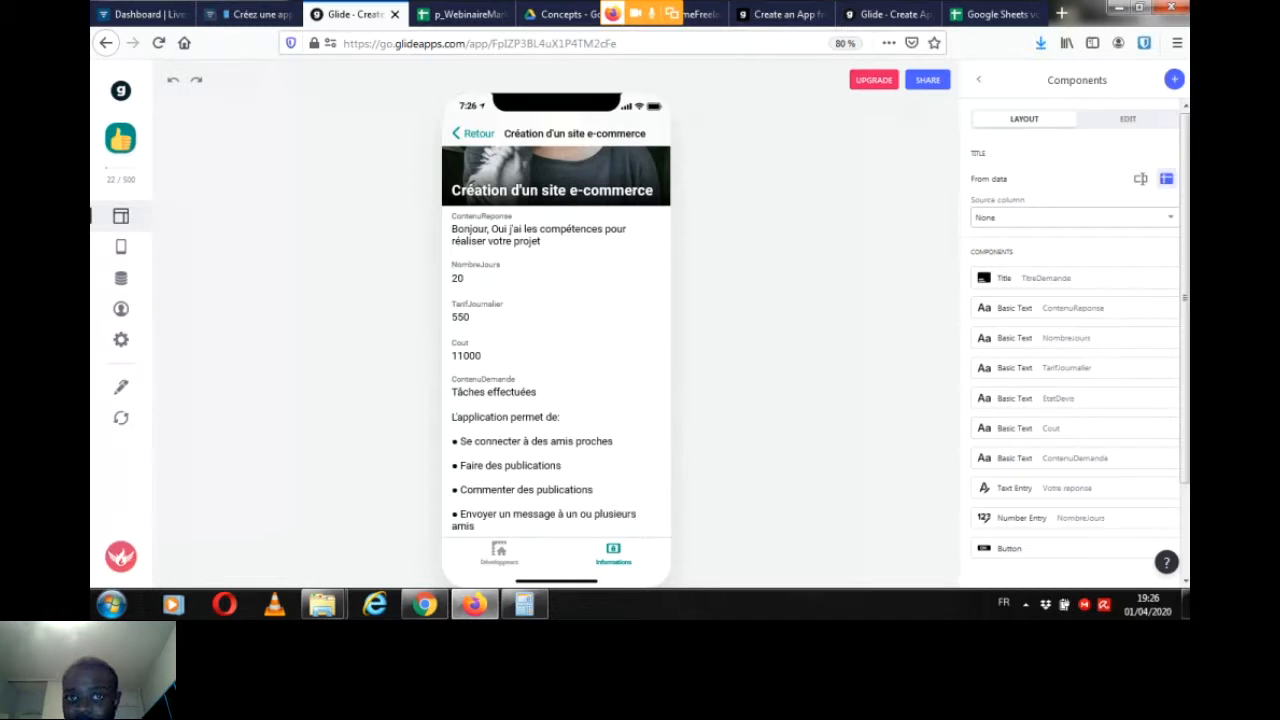
Step: Go back to the Mes demandes list, check the Livestorm chat and reopen the "Création d'un site e-commerce" request in Glide
click(473, 133)
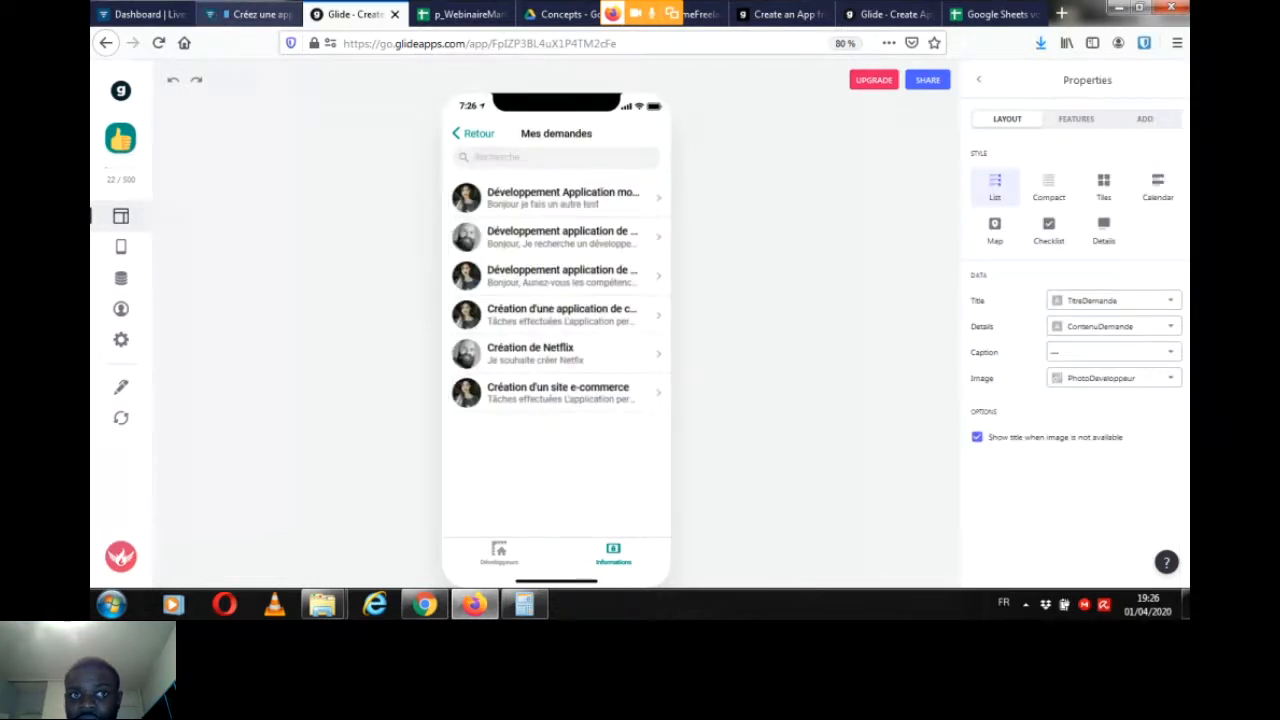
click(252, 14)
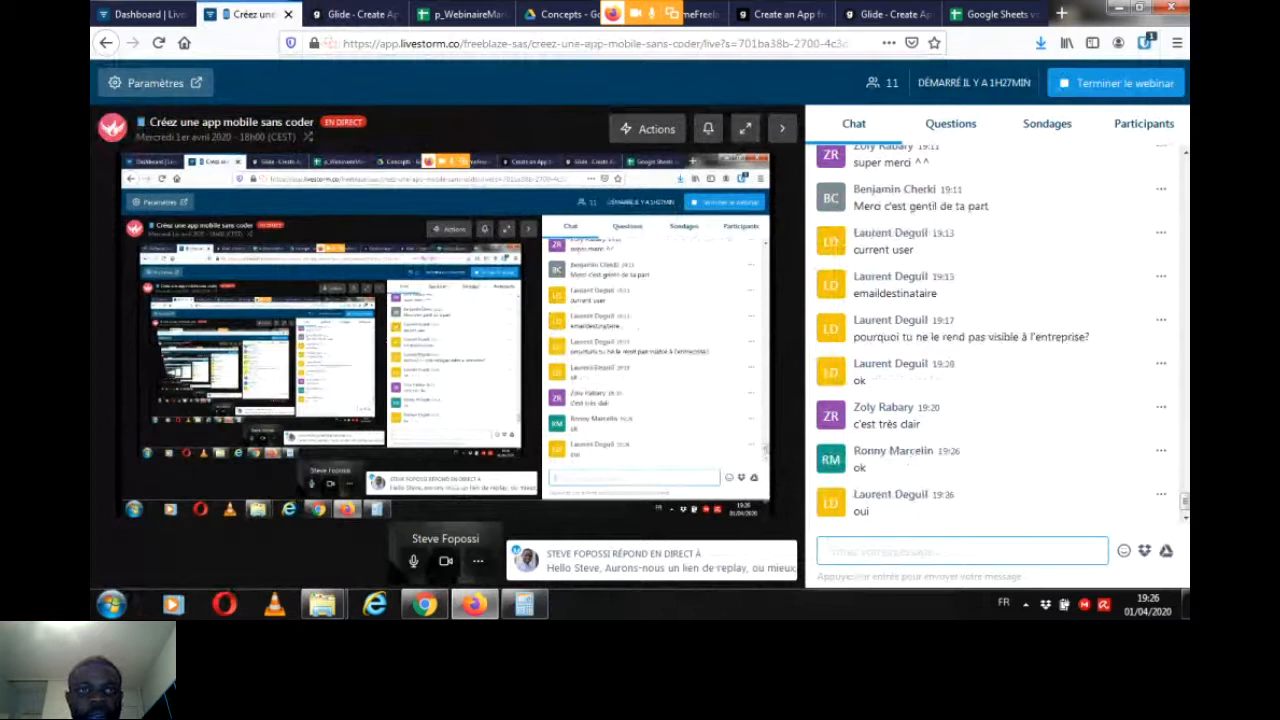
click(354, 14)
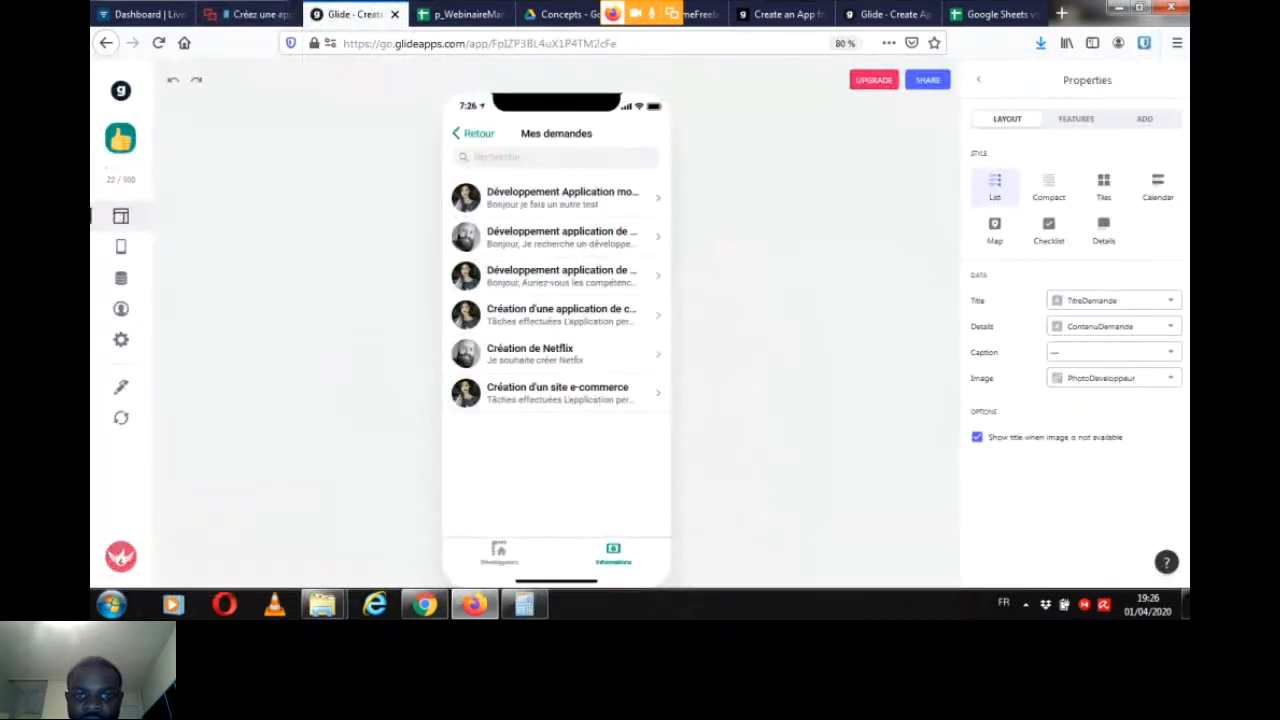
click(560, 393)
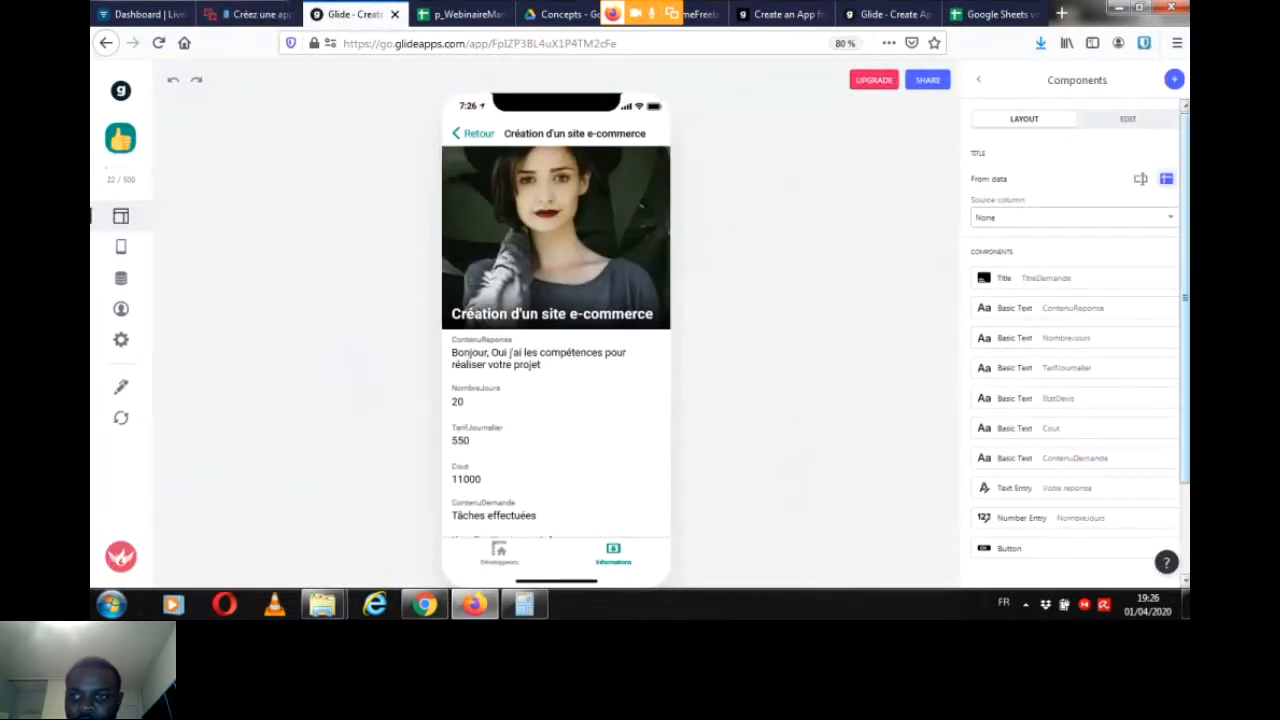
Step: Add a Buy Button component to the e-commerce request screen after checking its existing offer button
scroll(1075, 450, down, 1)
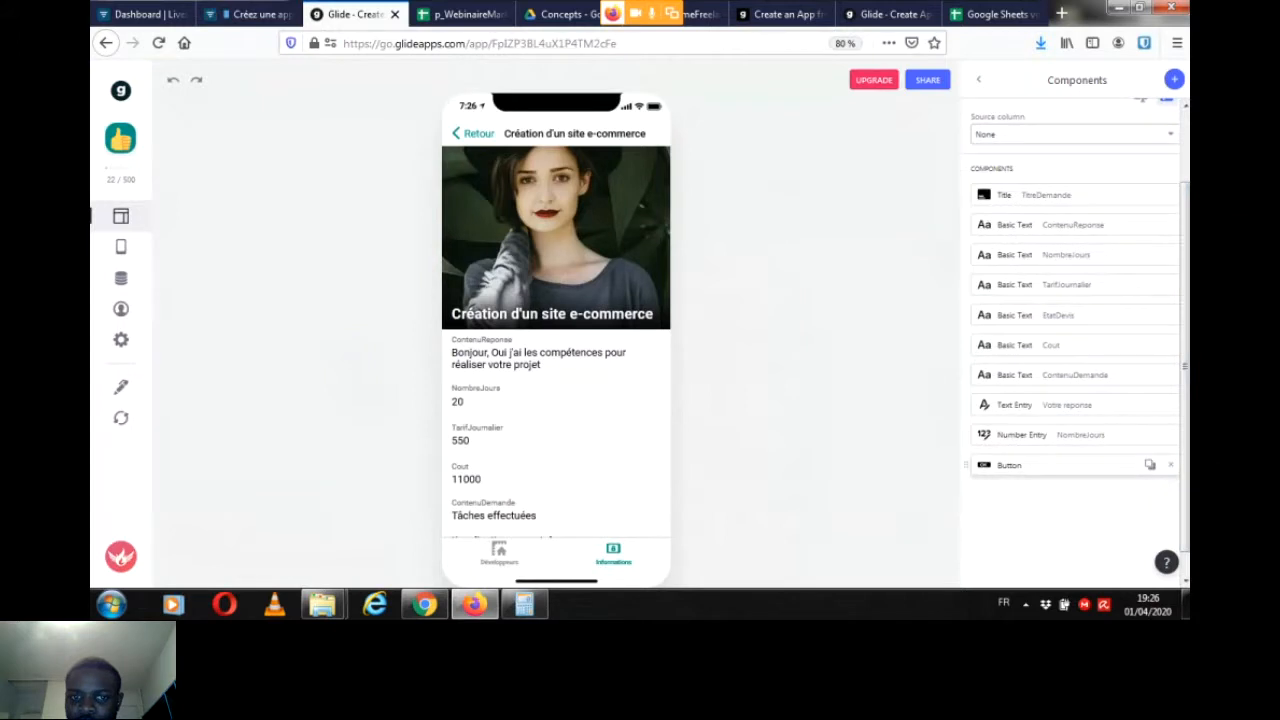
click(1040, 465)
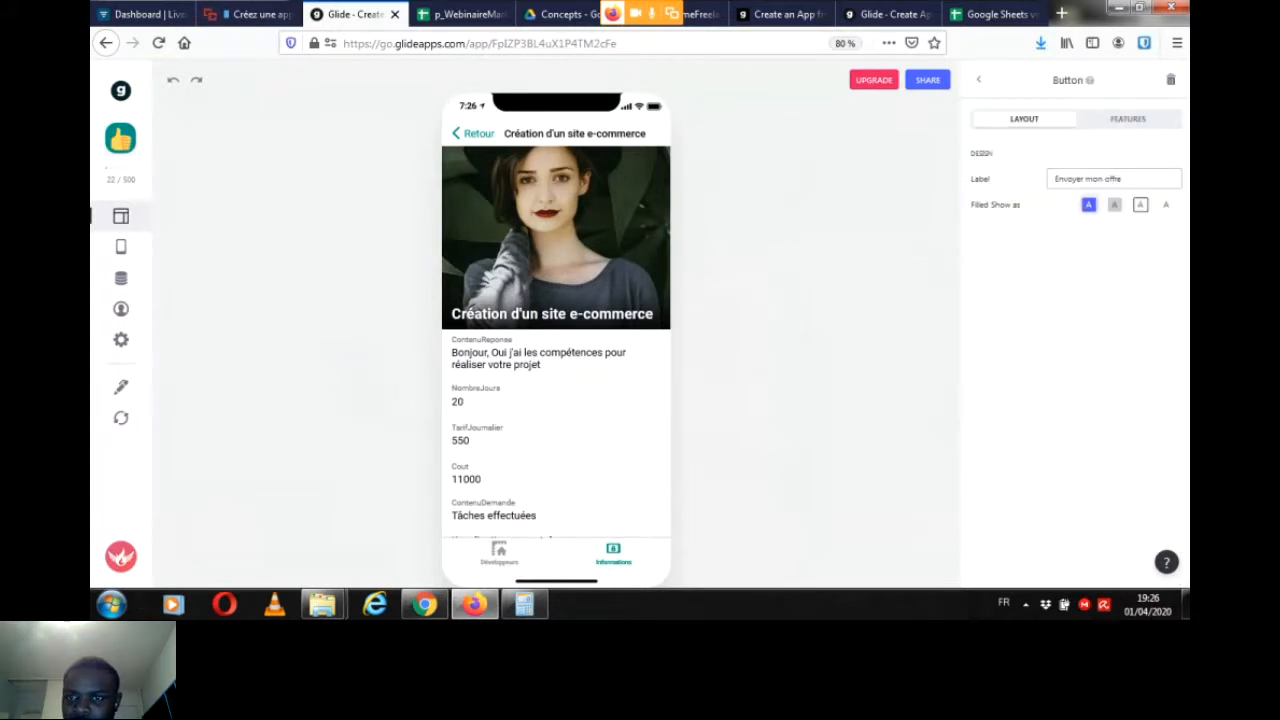
click(978, 79)
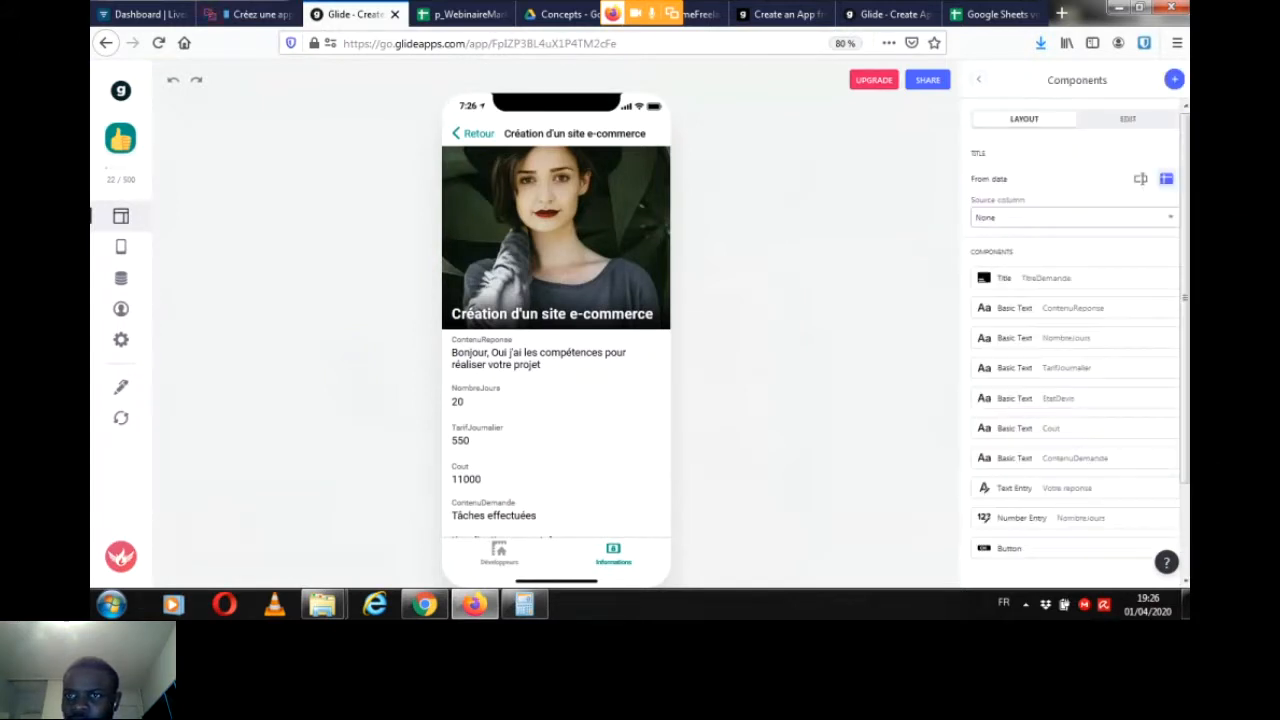
click(1174, 79)
scroll(556, 340, down, 2)
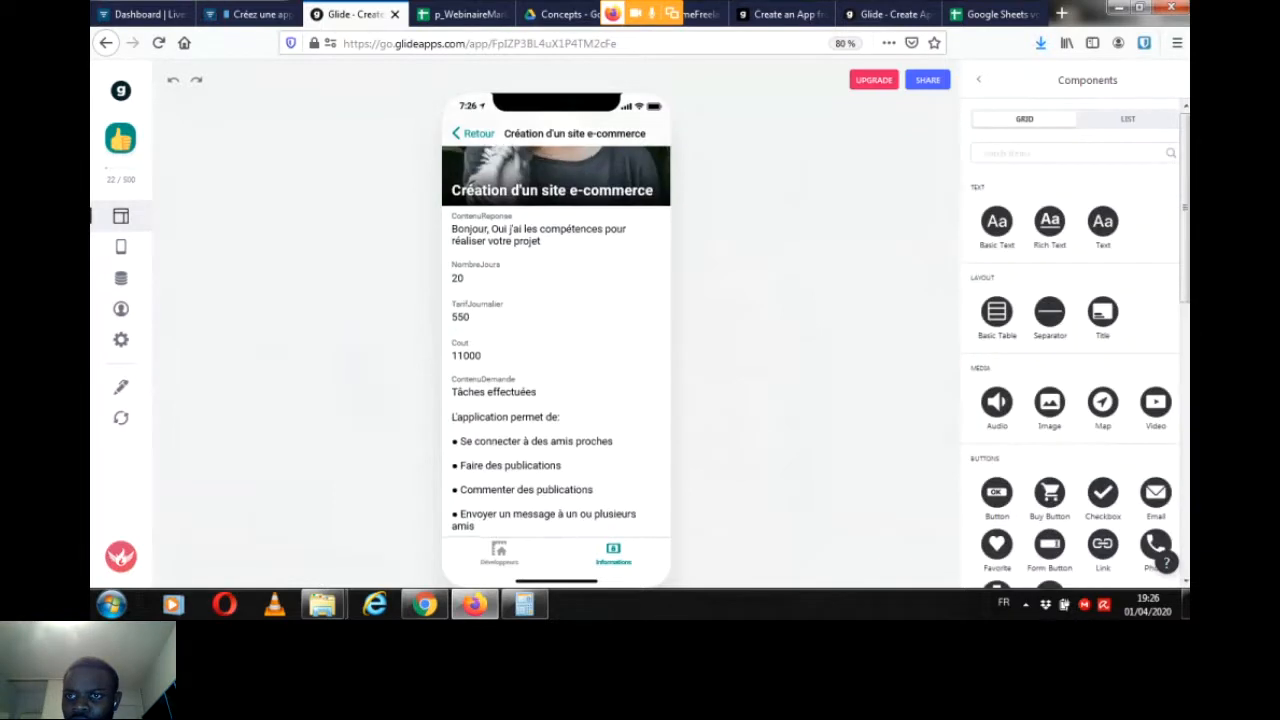
scroll(1075, 340, down, 3)
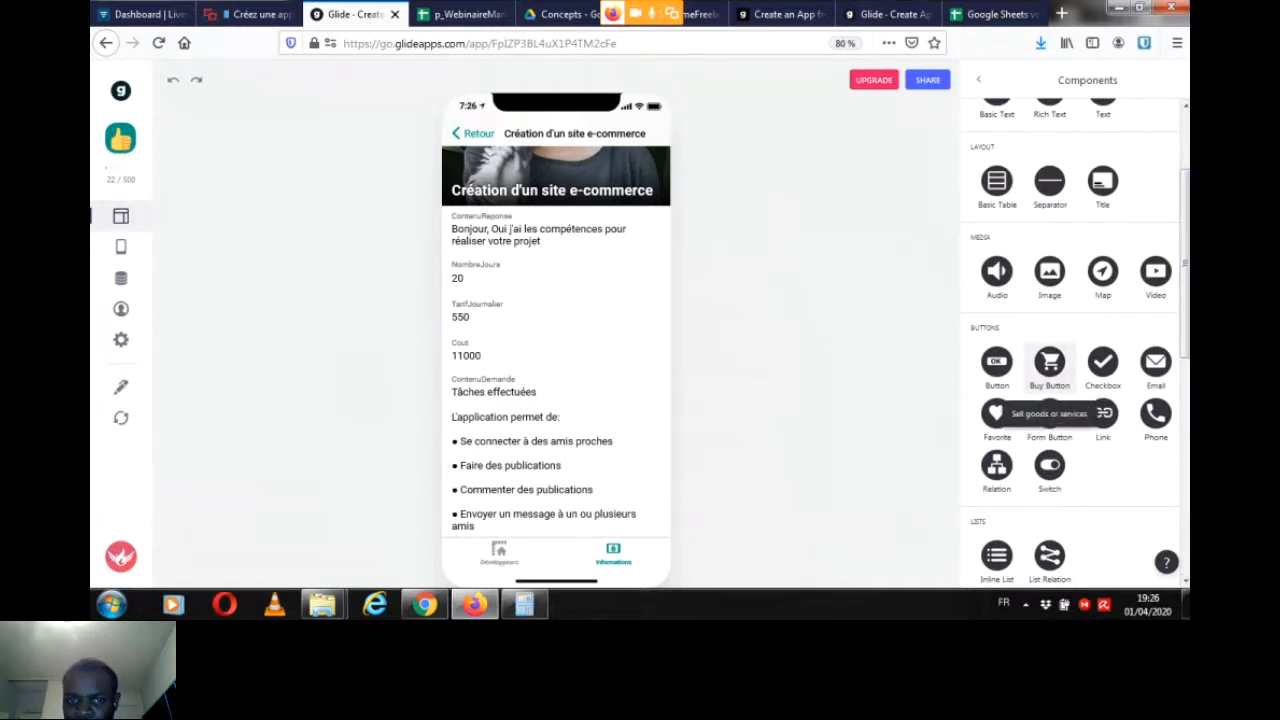
click(1049, 363)
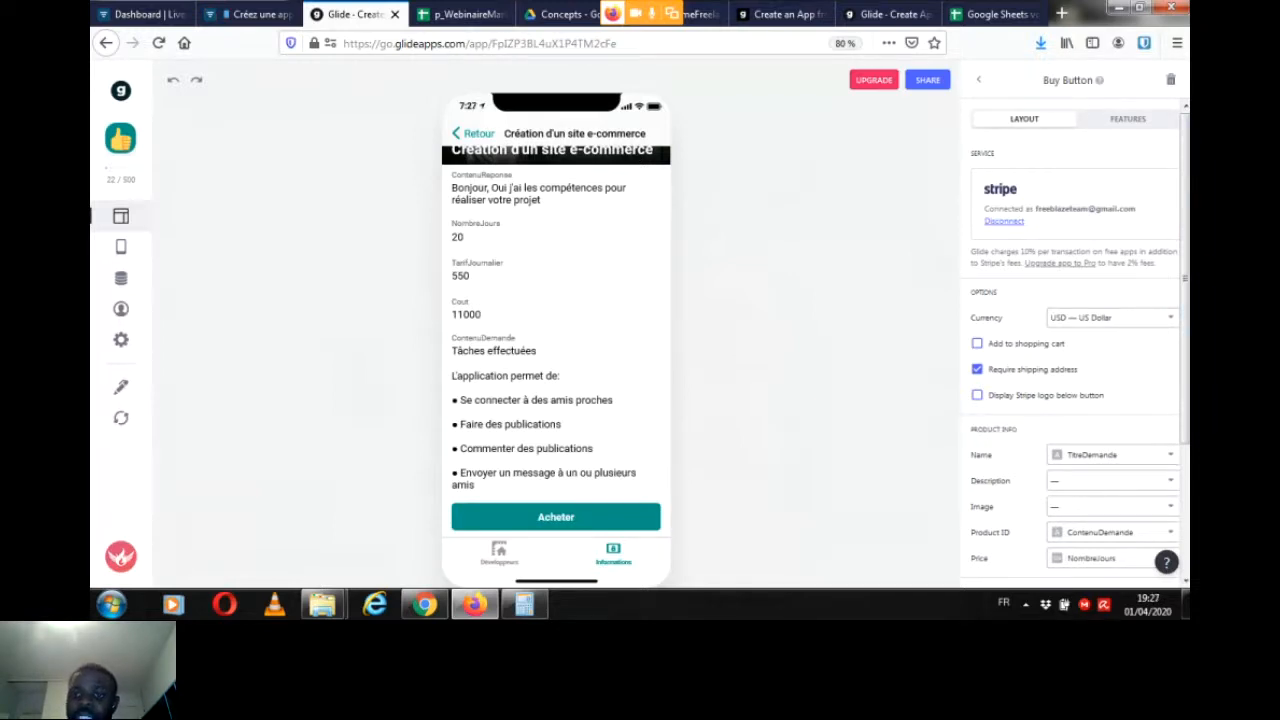
Step: Set the Buy Button's payment currency to EUR — Euro
scroll(1075, 340, down, 1)
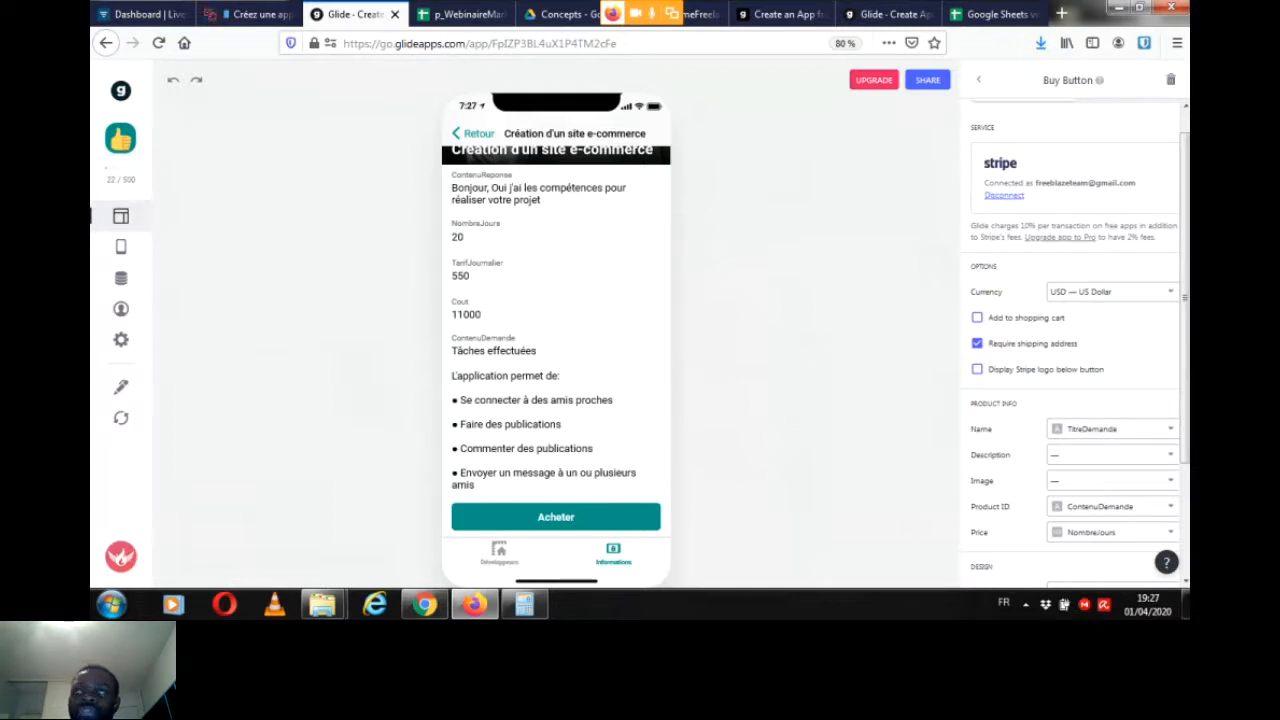
scroll(1110, 231, down, 1)
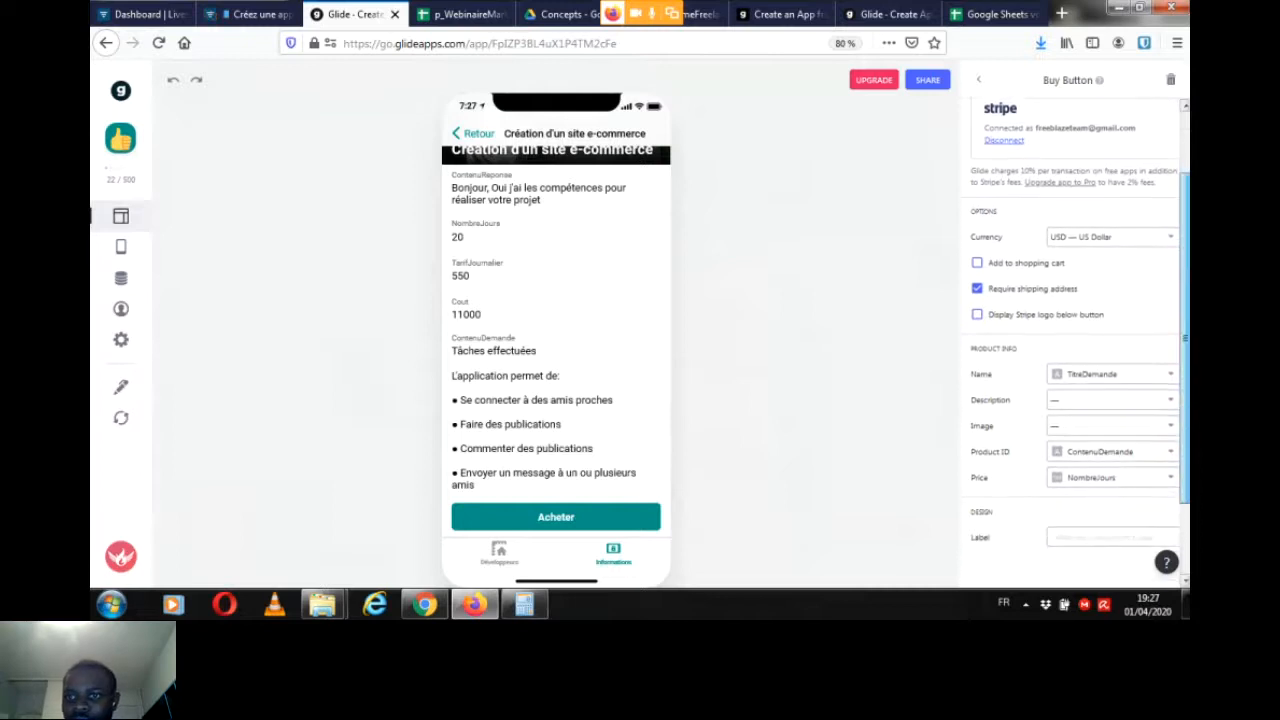
click(1110, 231)
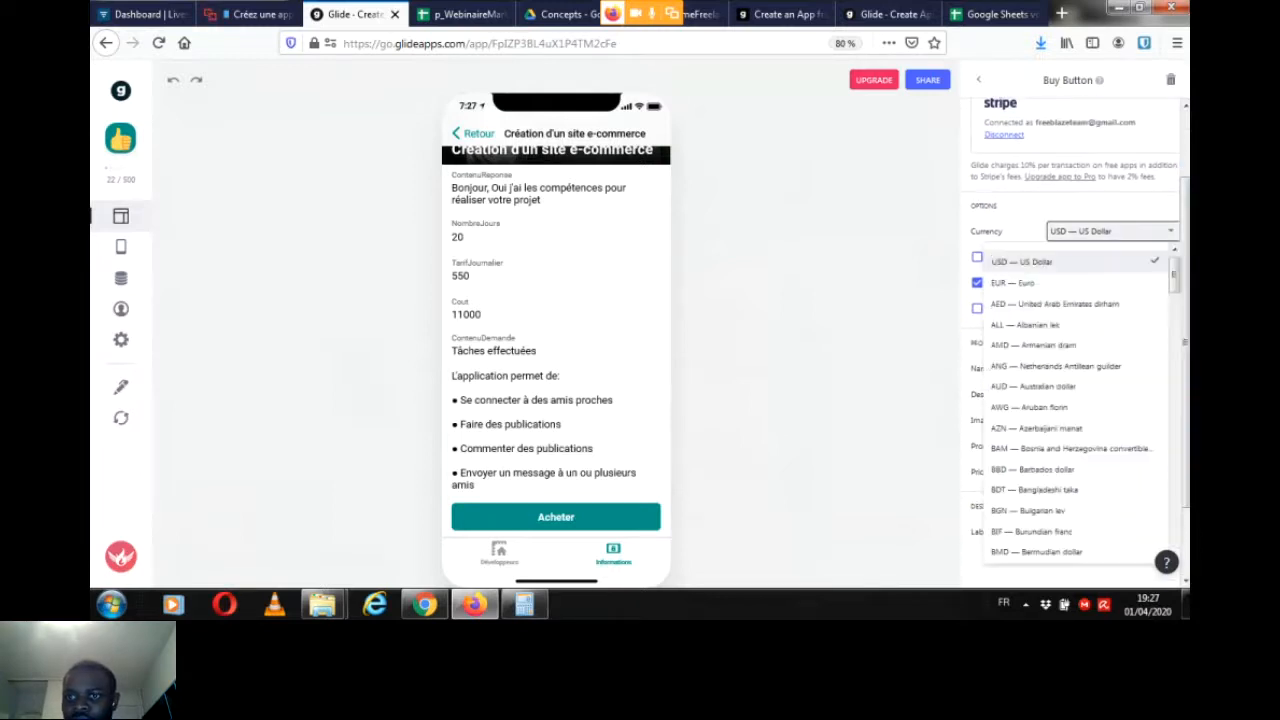
click(1012, 283)
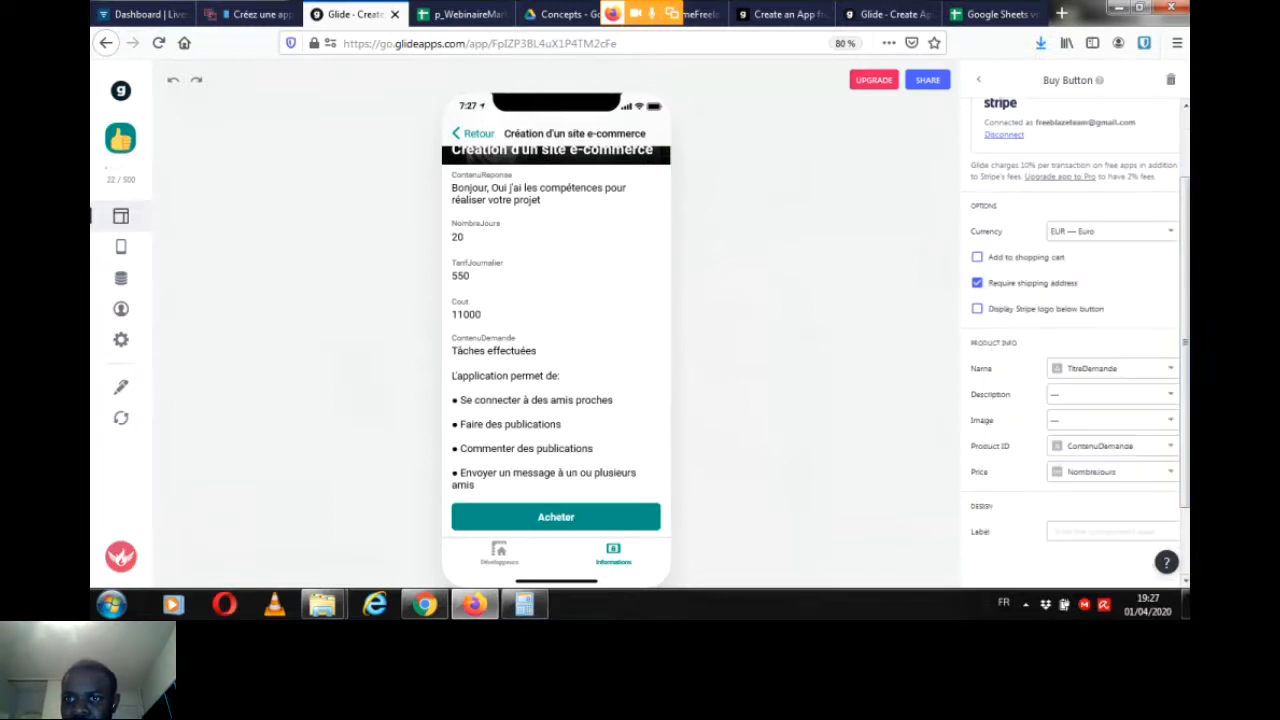
Step: Label the Buy Button "Valider ce devis"
scroll(1075, 330, down, 1)
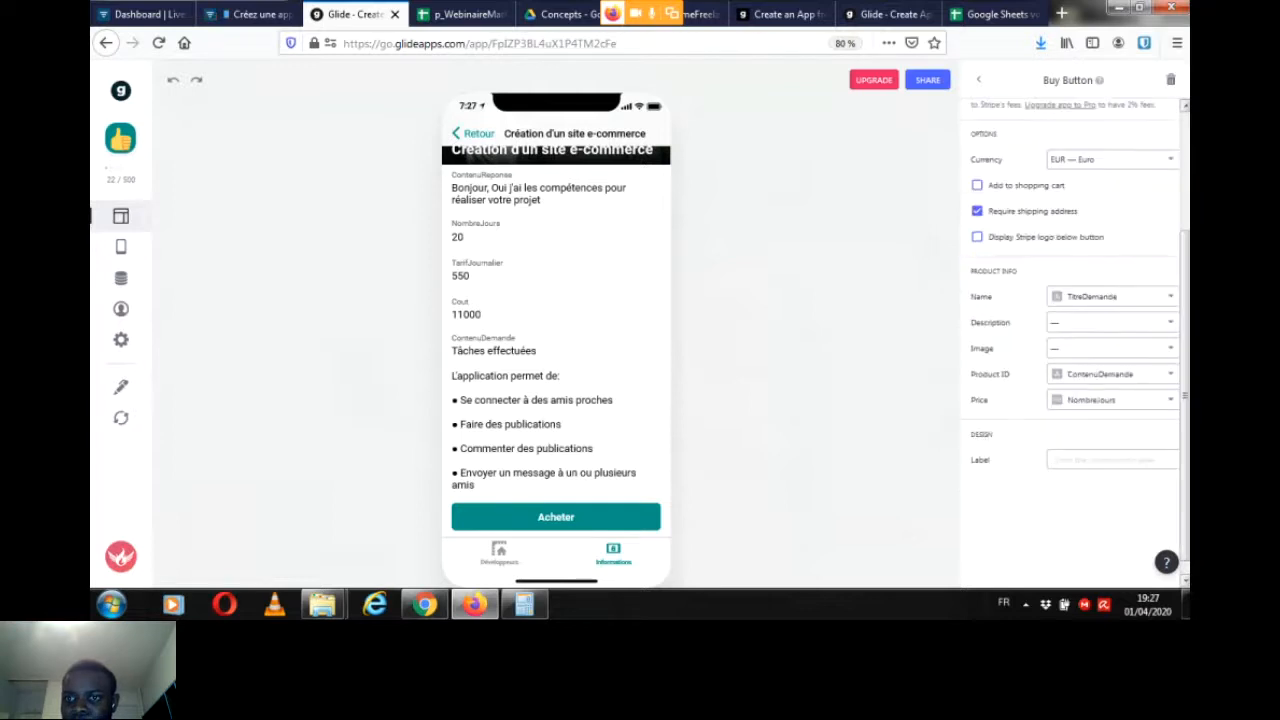
click(1112, 460)
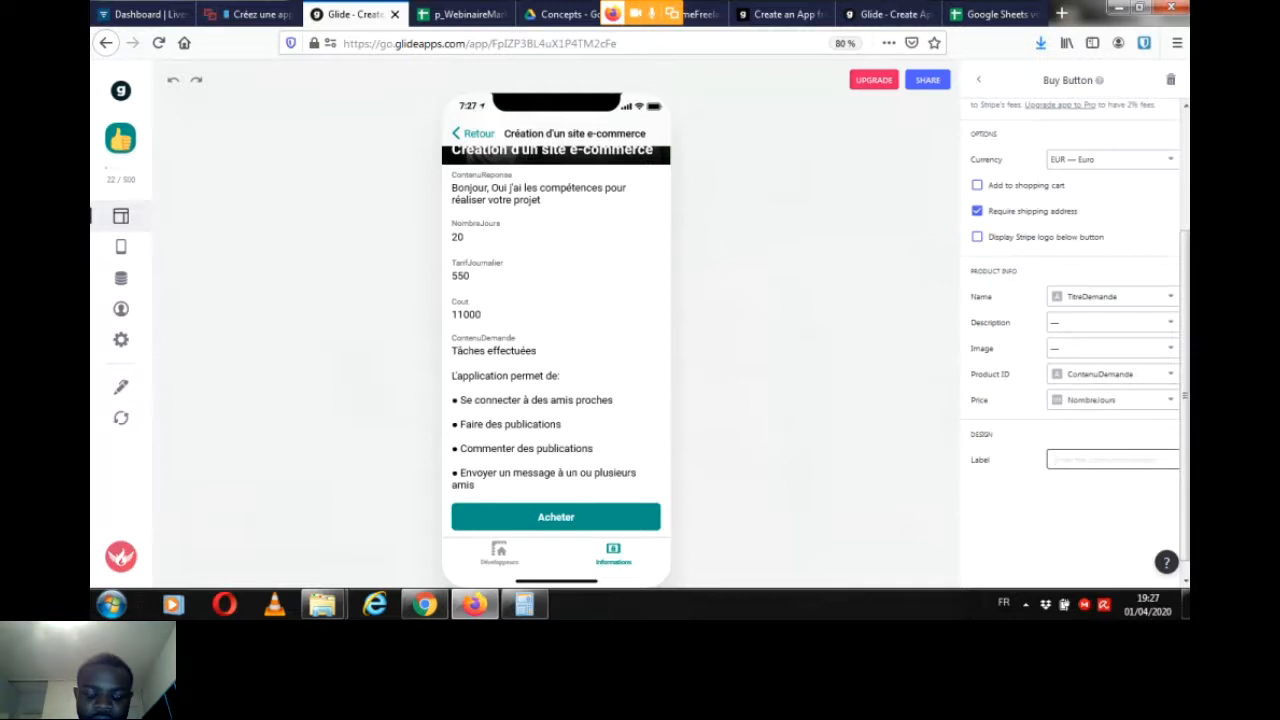
text(Valid)
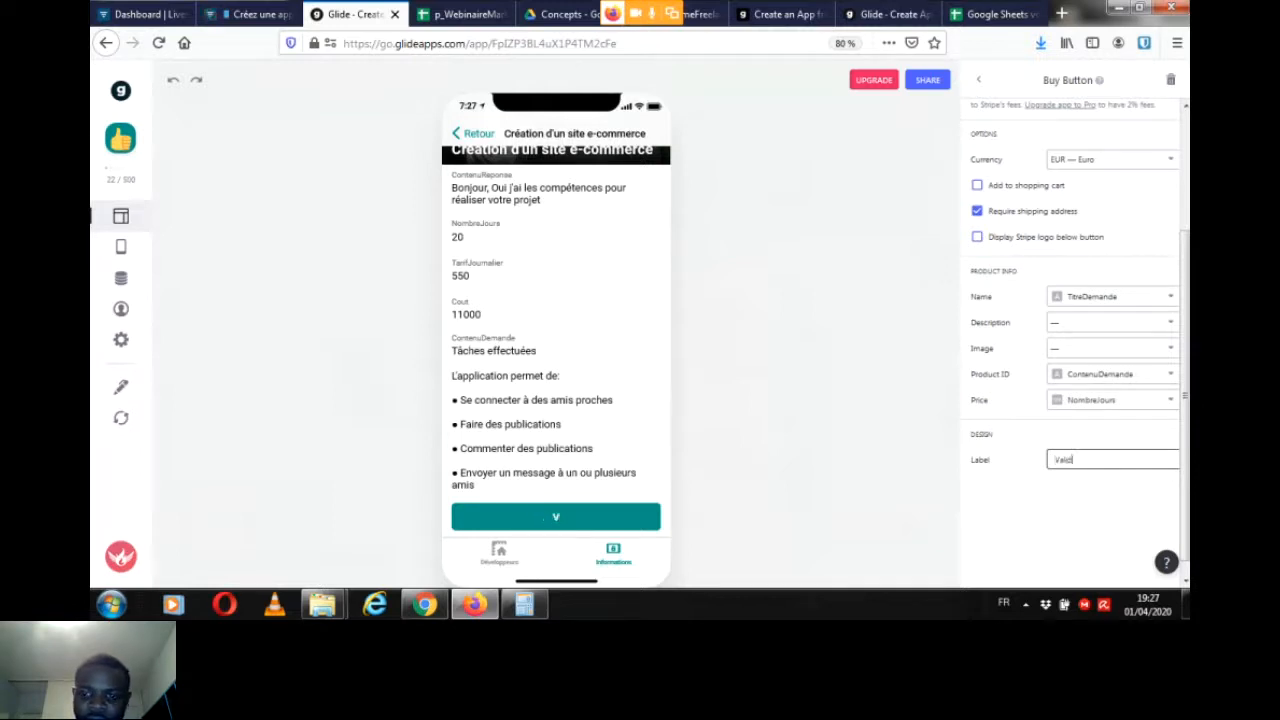
text(er ce devis)
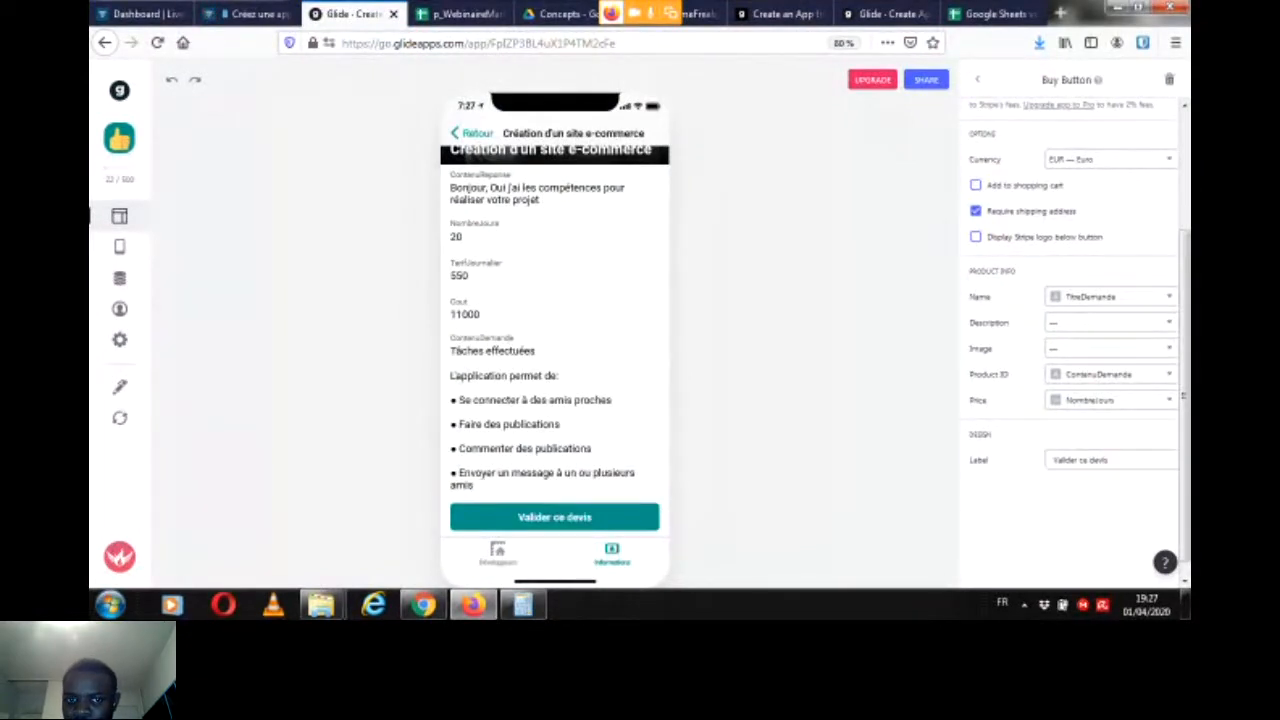
Step: Use the Cout column as the Buy Button's price
scroll(1183, 396, up, 1)
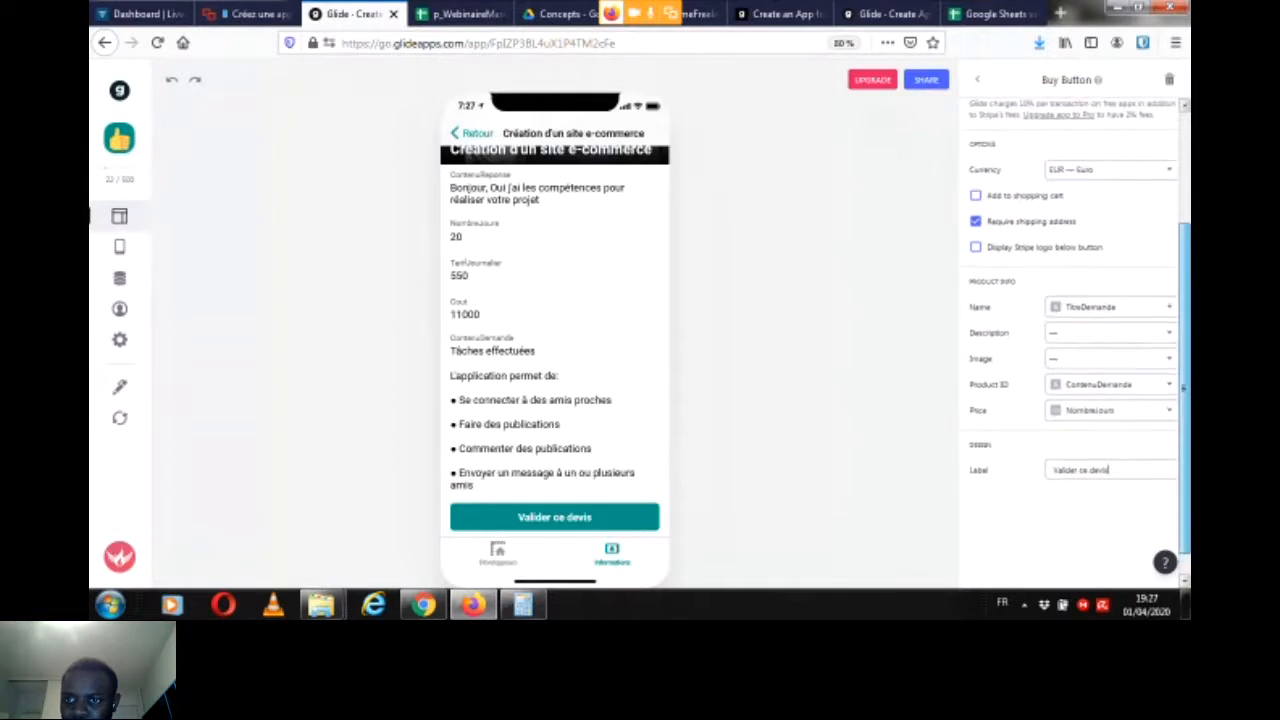
click(1110, 421)
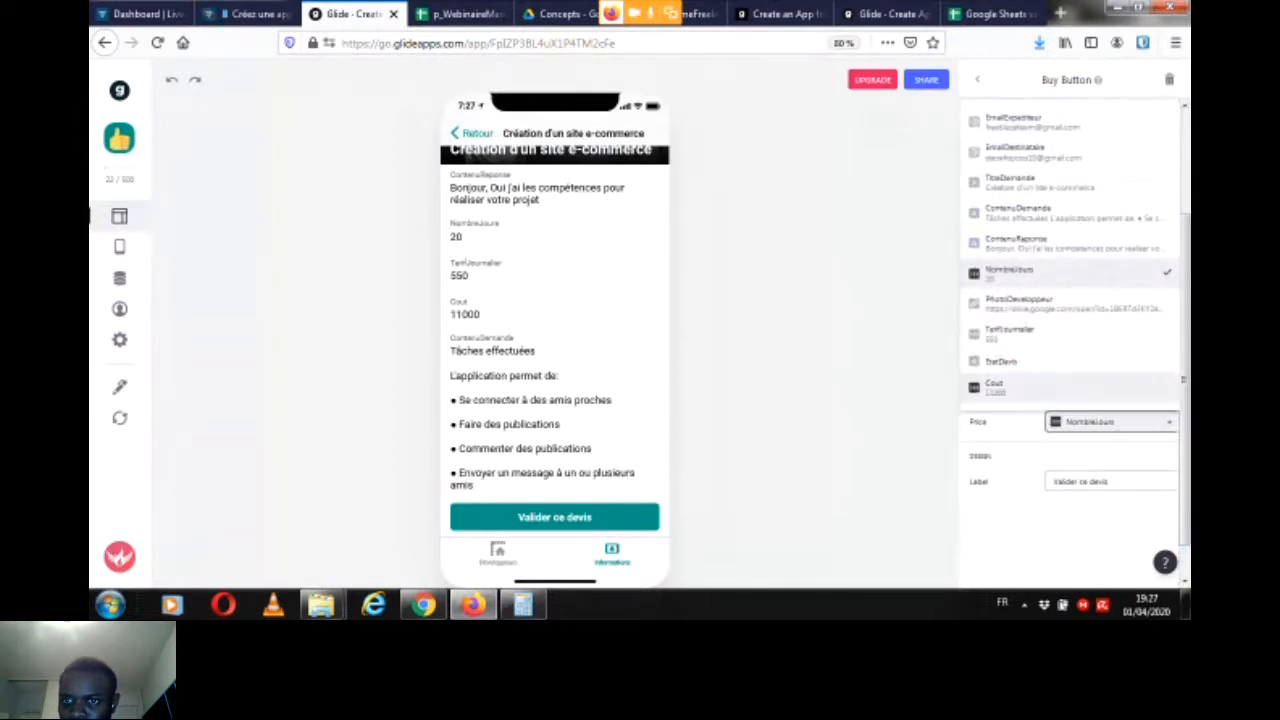
click(1040, 386)
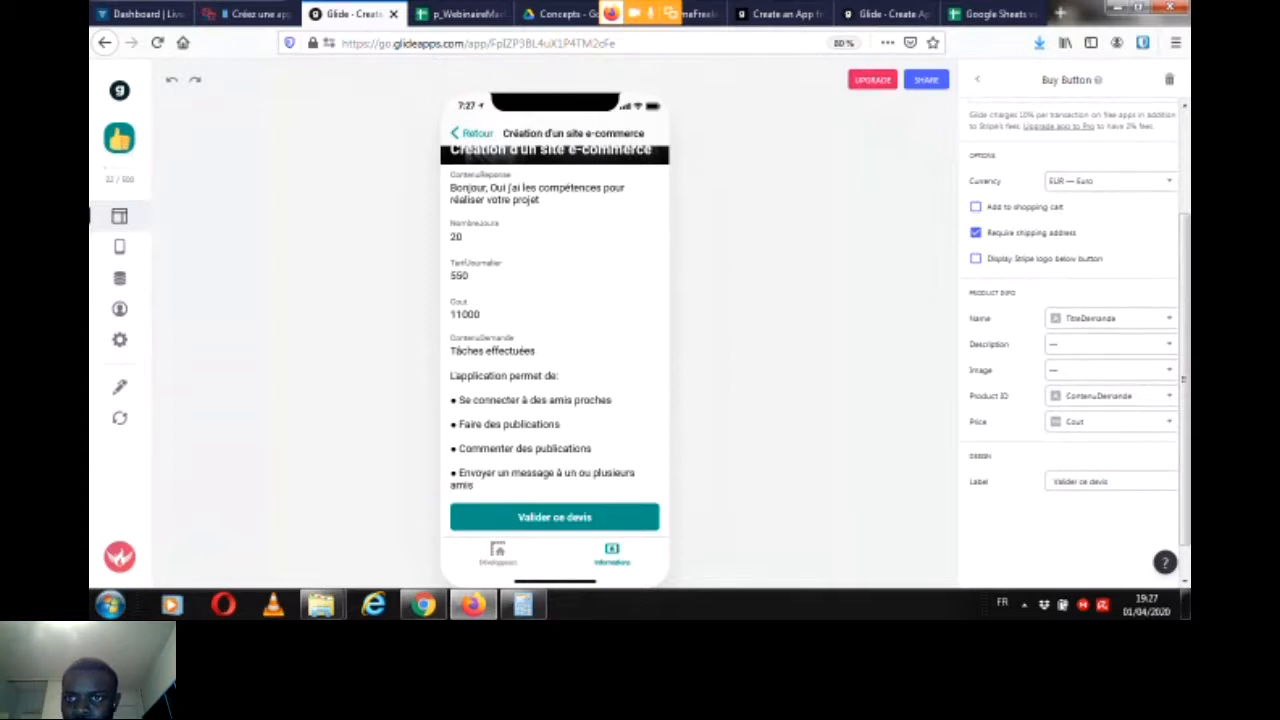
Step: Return to the component list and move the ContenuDemande text directly below the title, above ContenuReponse
click(977, 79)
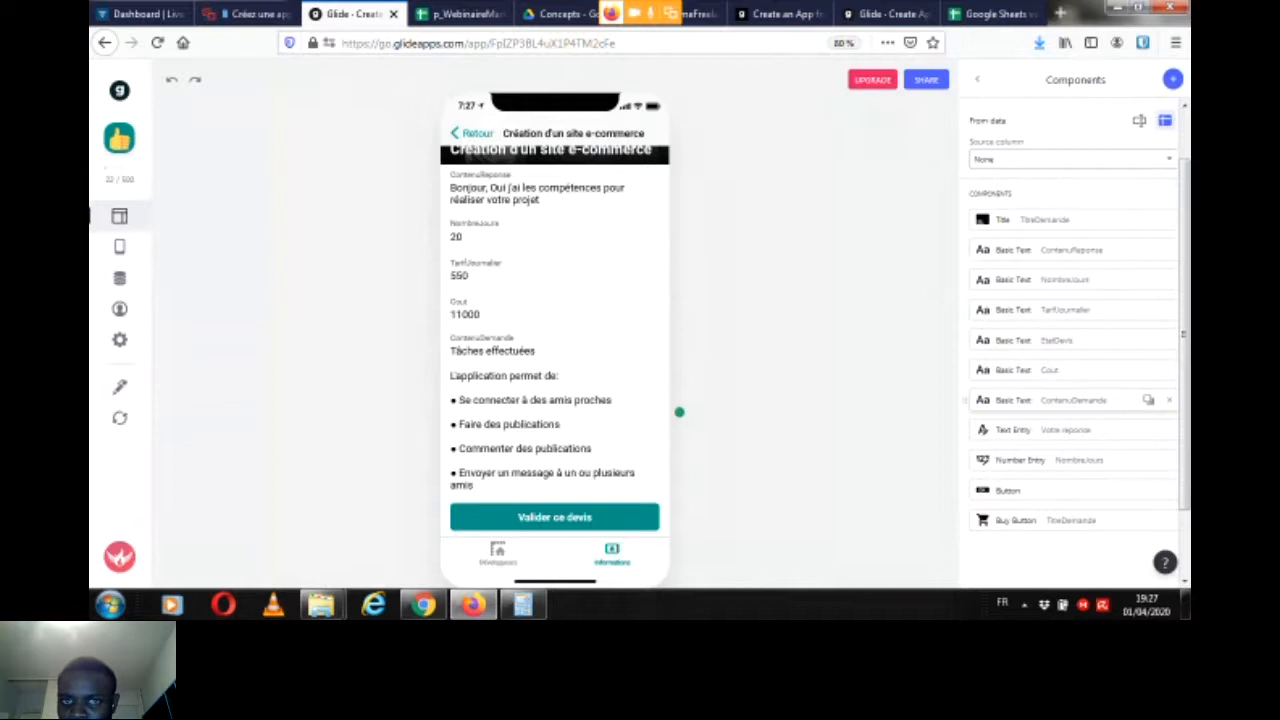
drag(966, 400, 966, 249)
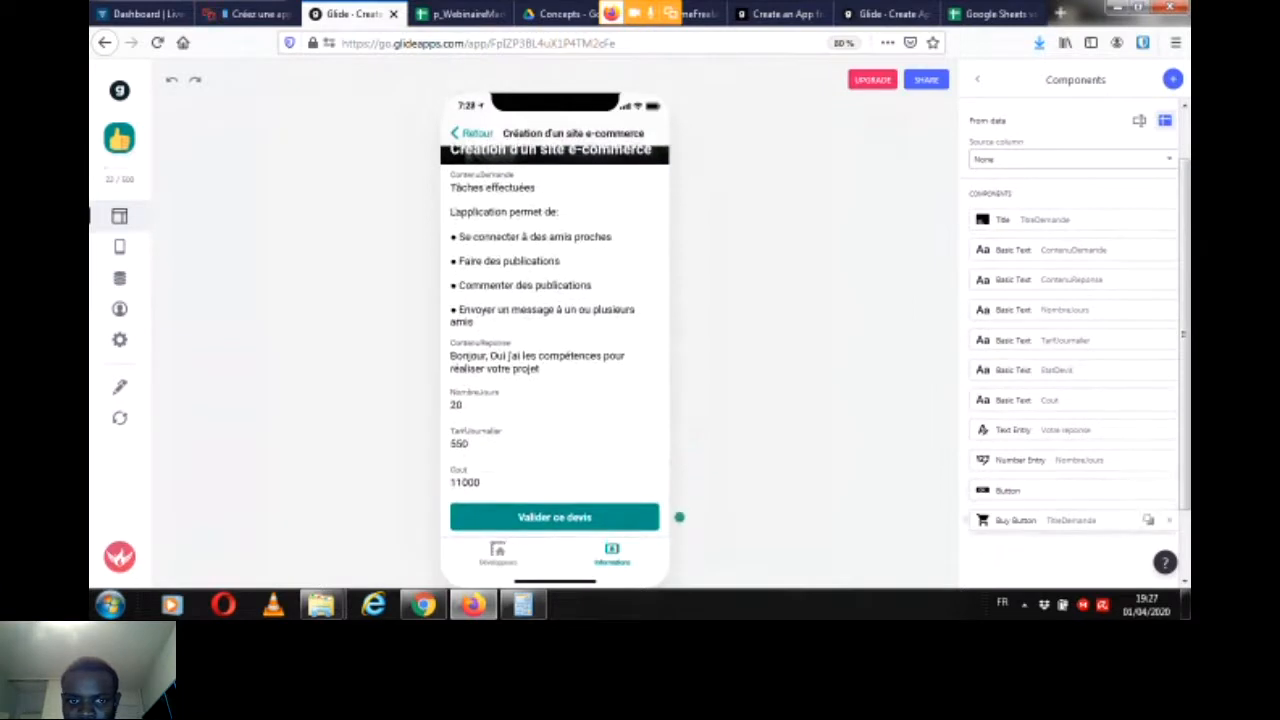
Step: Preview the checkout form of the "Valider ce devis" button, cancel it, check the Livestorm chat and return to Glide
click(554, 517)
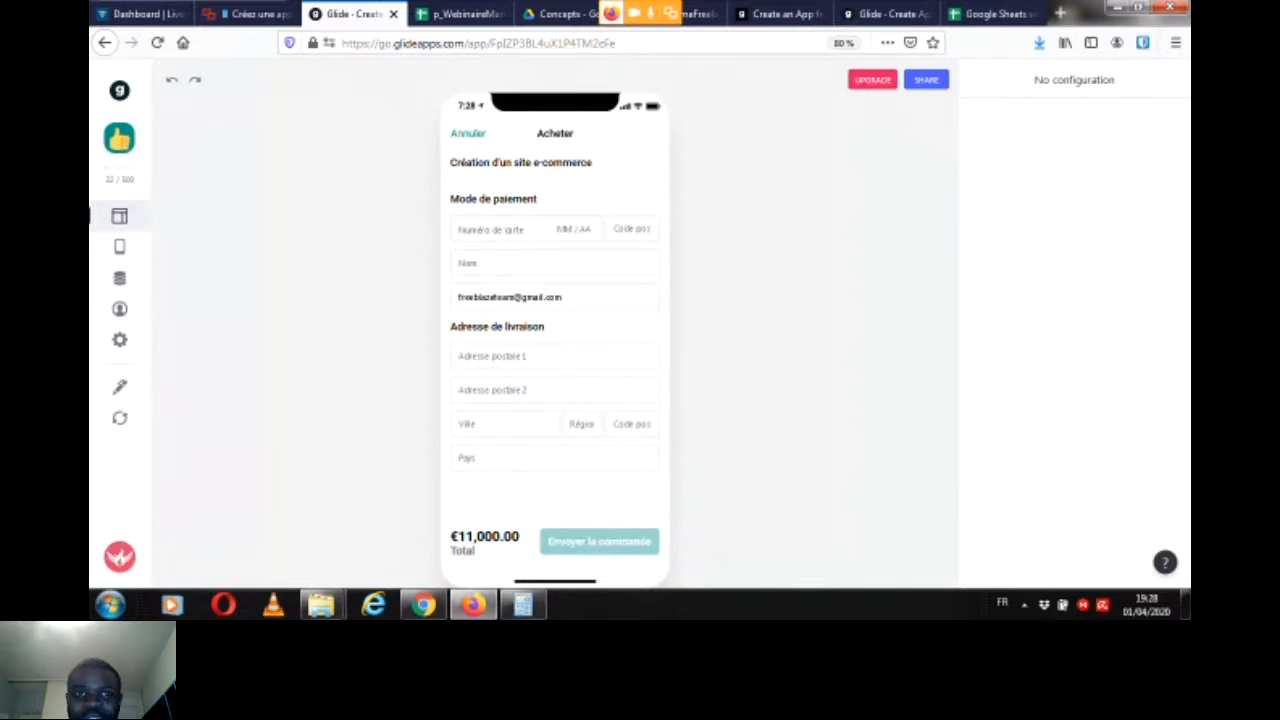
click(468, 133)
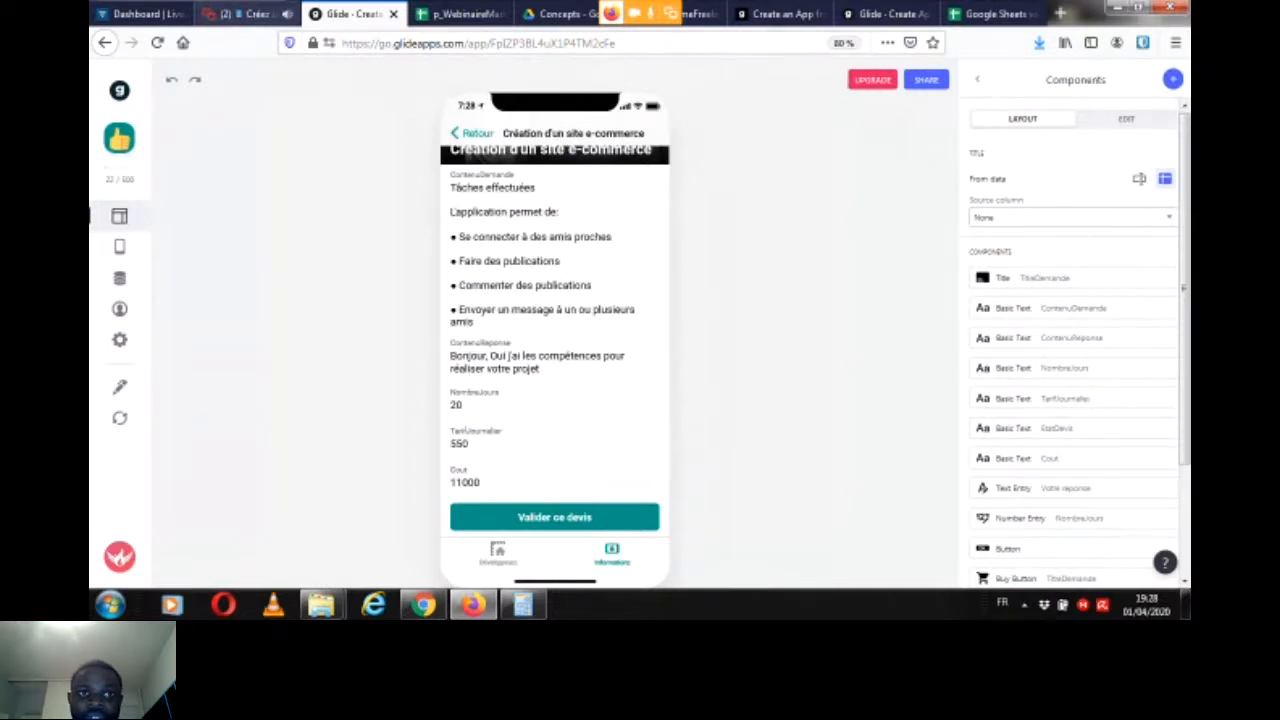
click(240, 14)
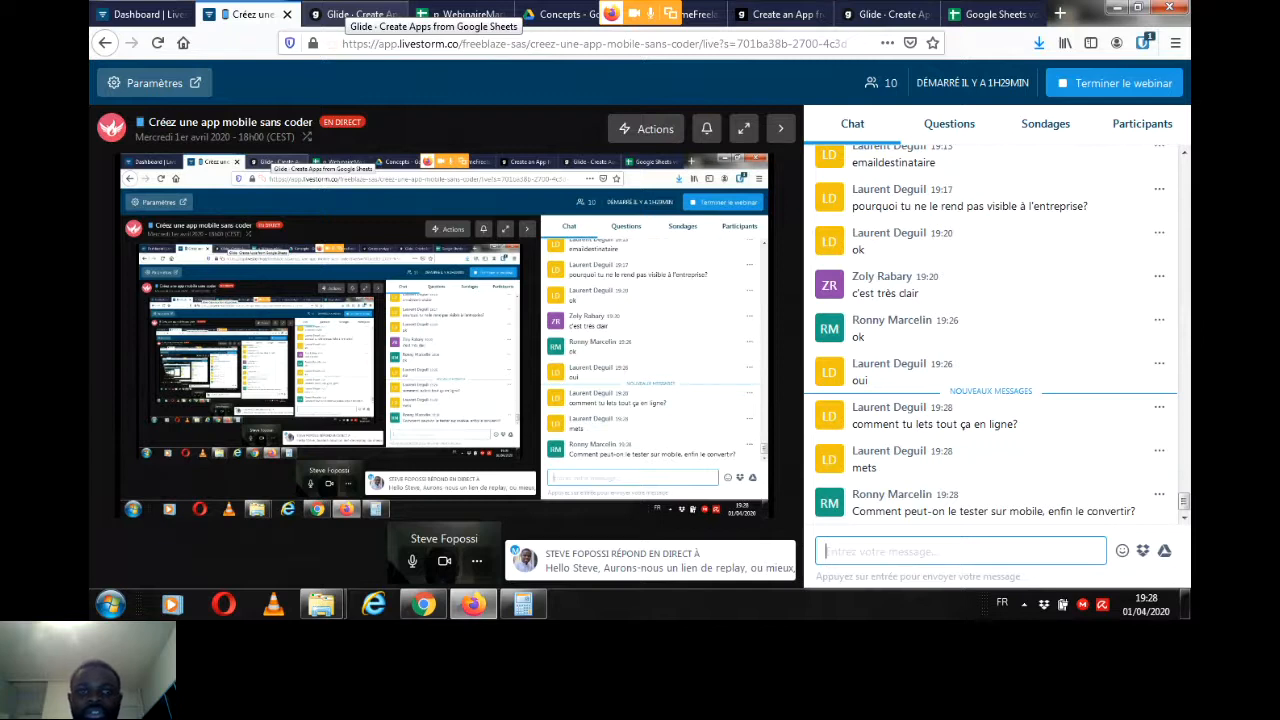
click(340, 14)
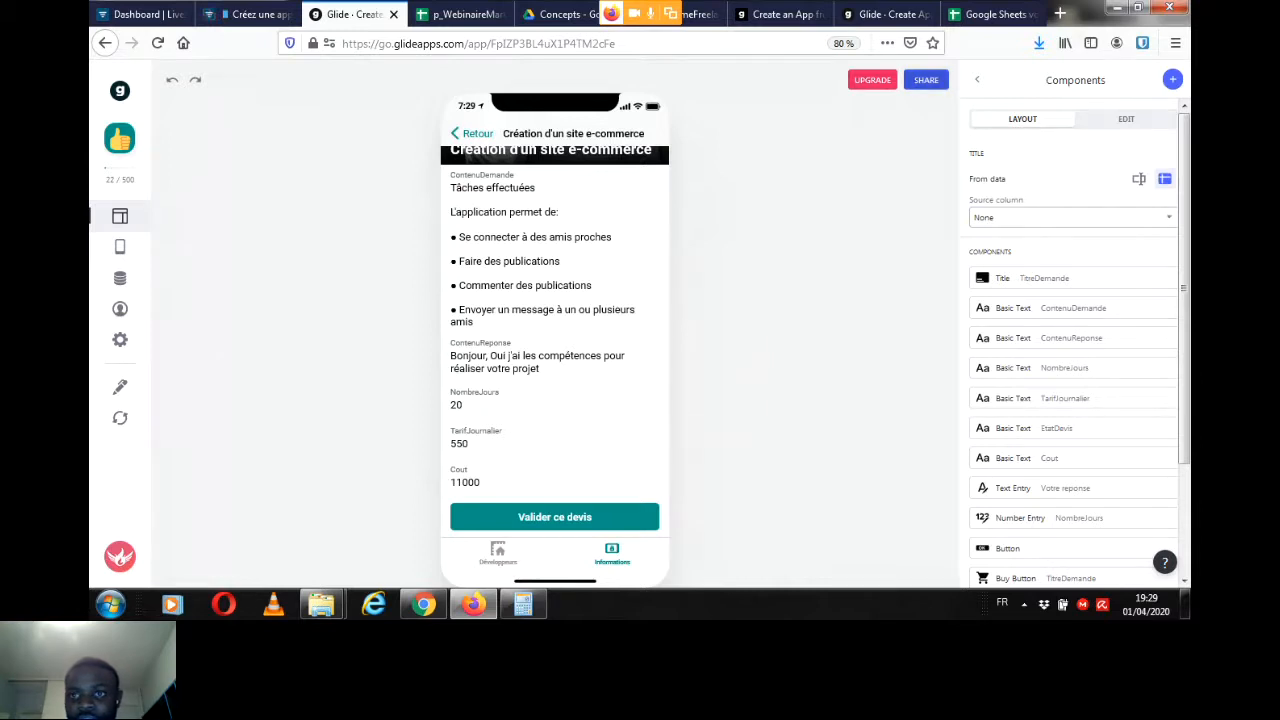
Step: Publish the app and copy its share link
click(926, 80)
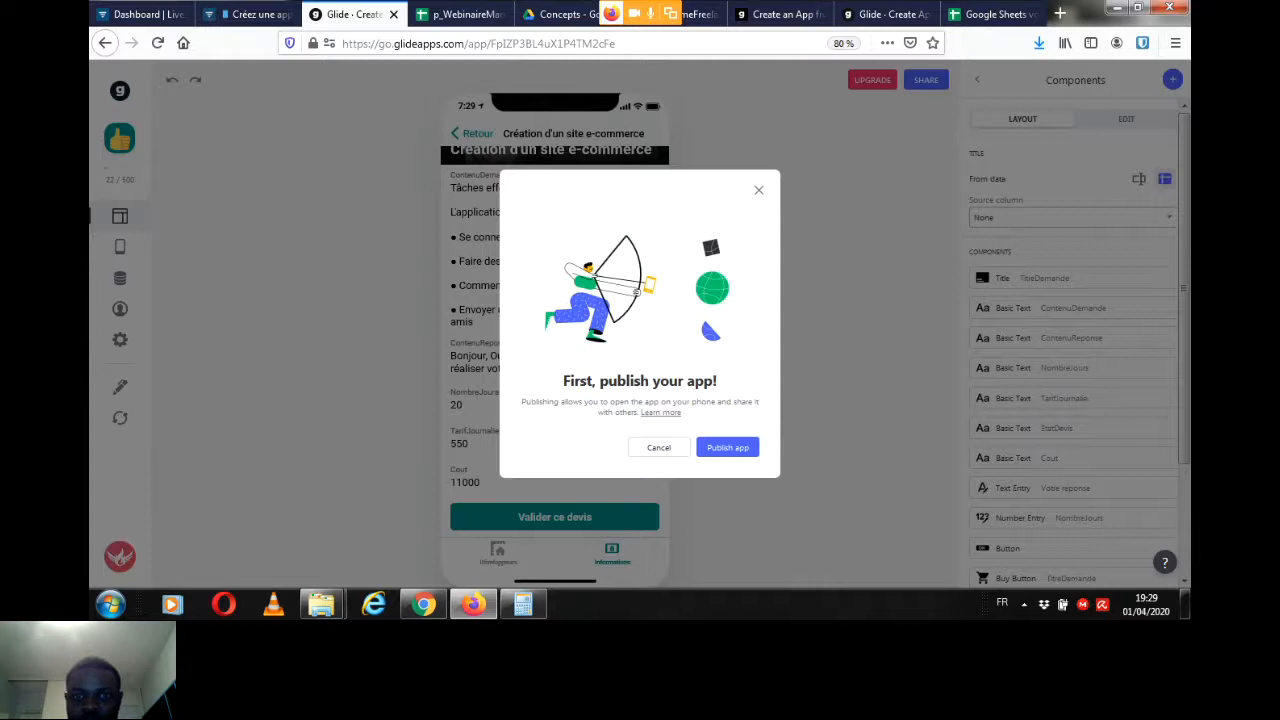
click(728, 448)
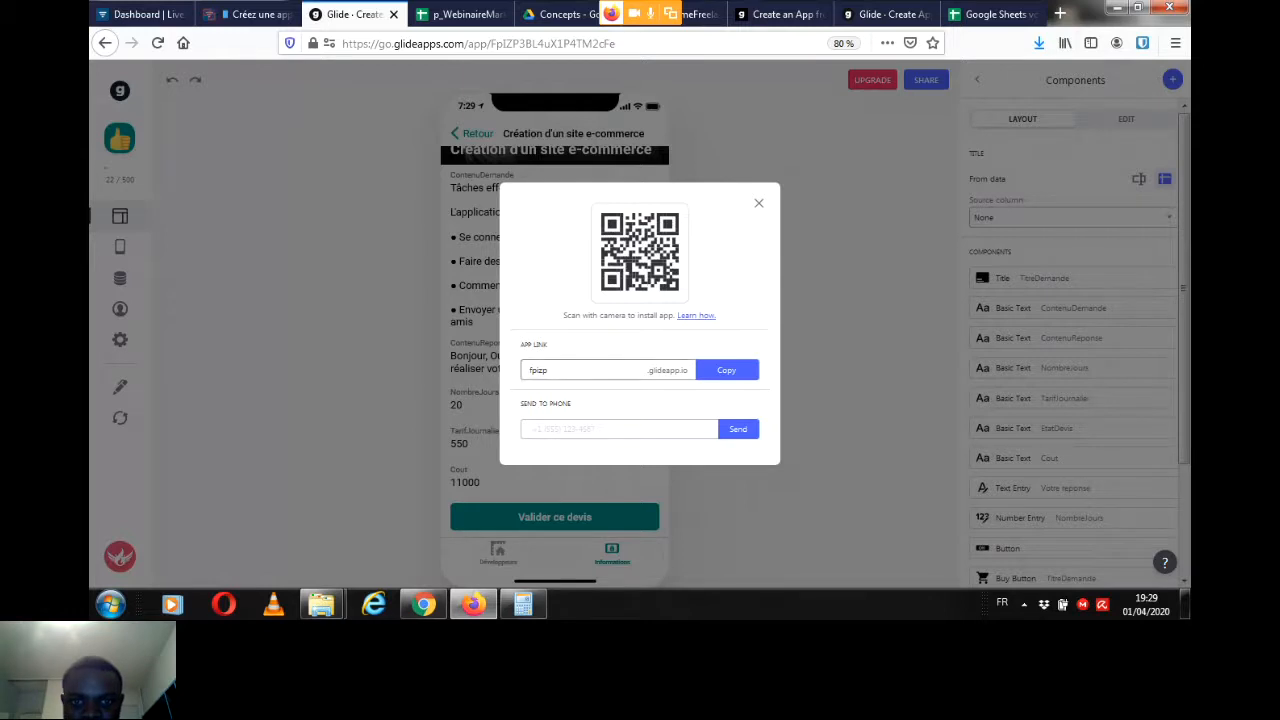
click(726, 370)
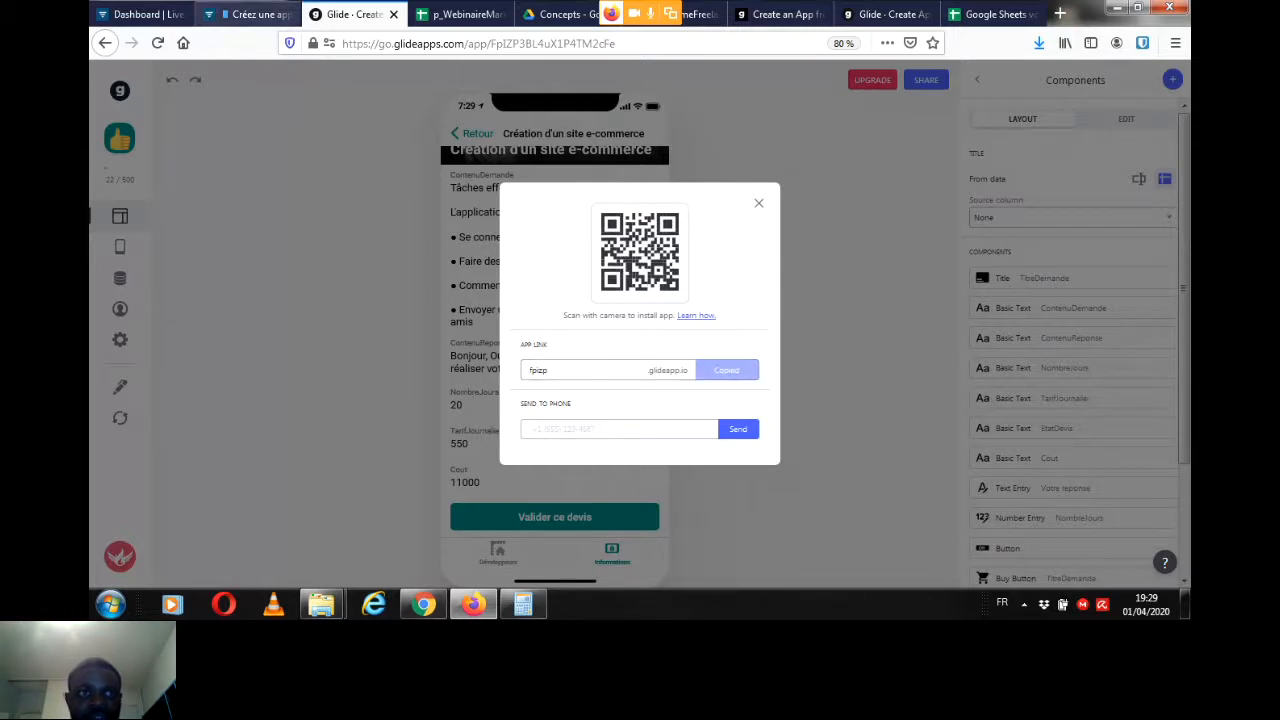
Step: Switch to the Livestorm webinar and post the app link fpizp.glideapp.io in the chat
click(256, 14)
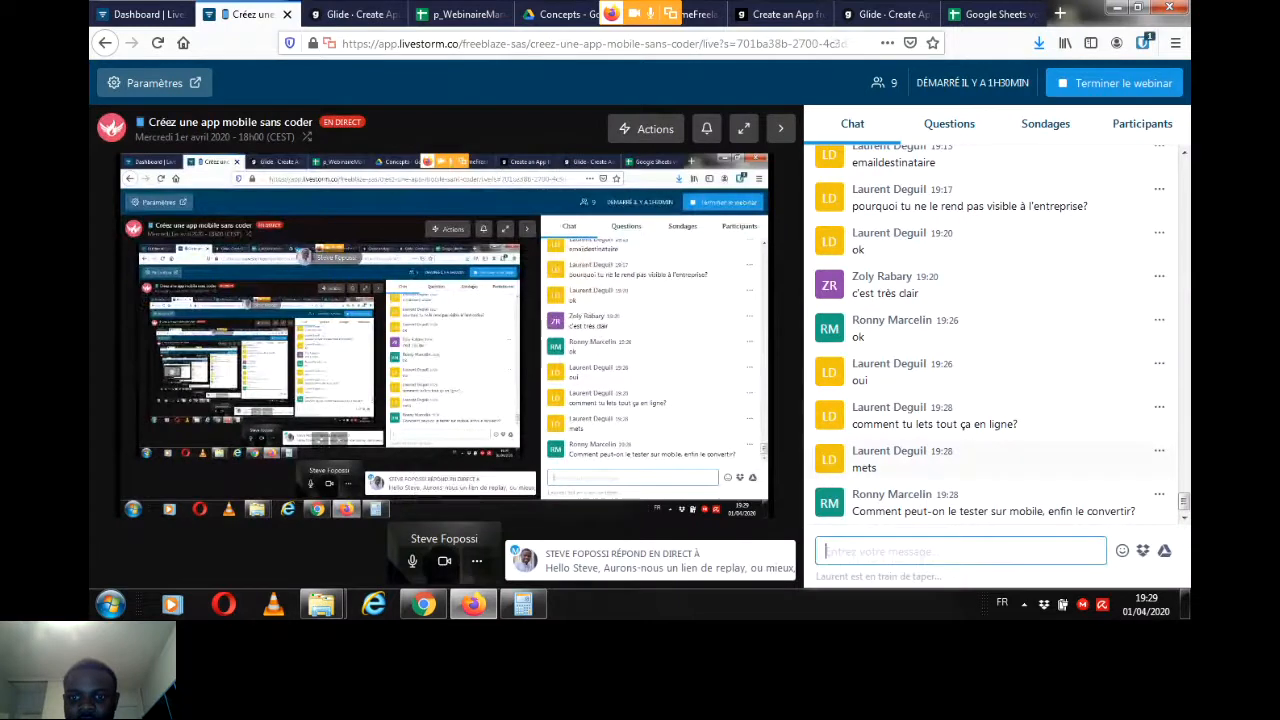
key(ctrl+v)
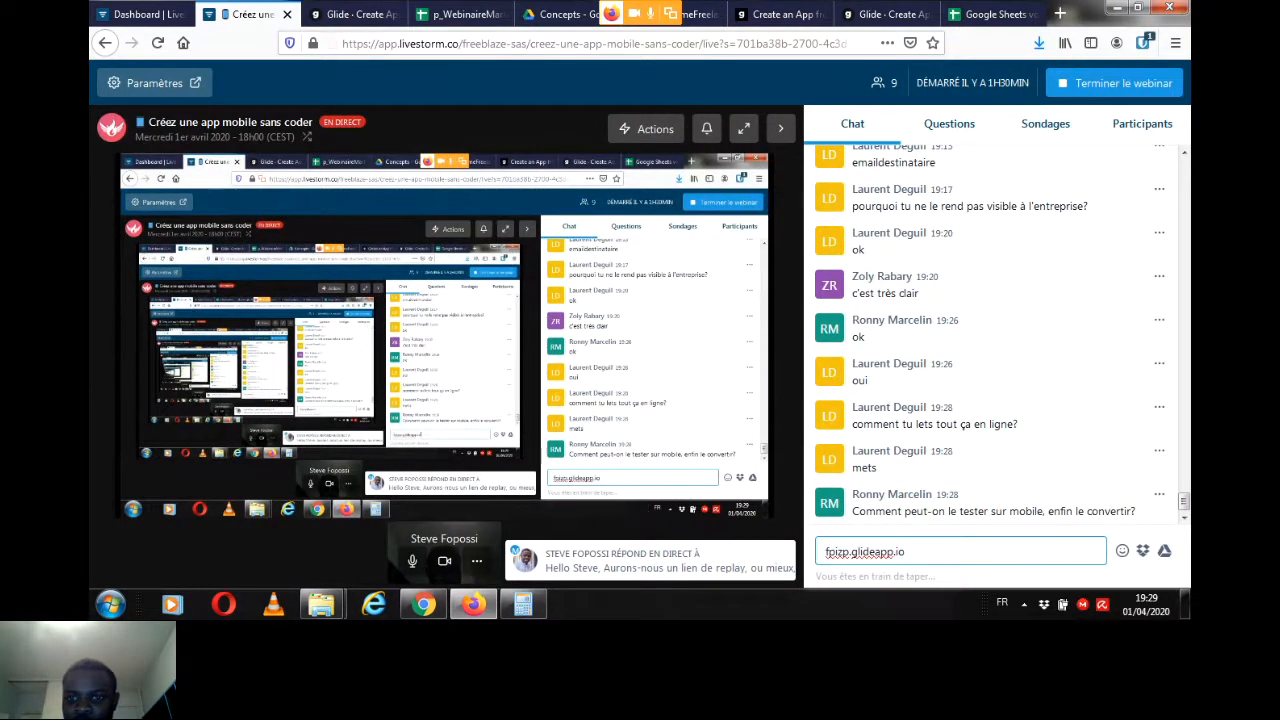
key(Return)
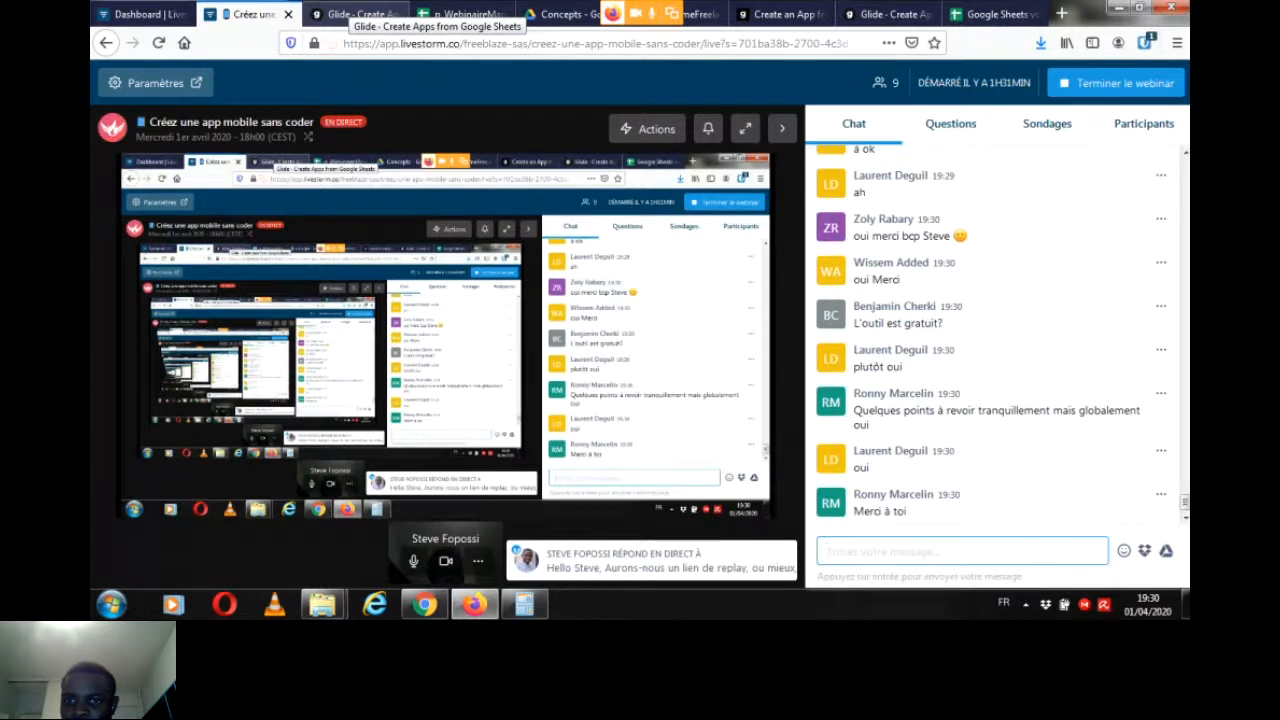
Step: Return to Glide, close the sharing dialog and review the "Envoyer mon offre" button's action choices, keeping Link to screen
click(355, 14)
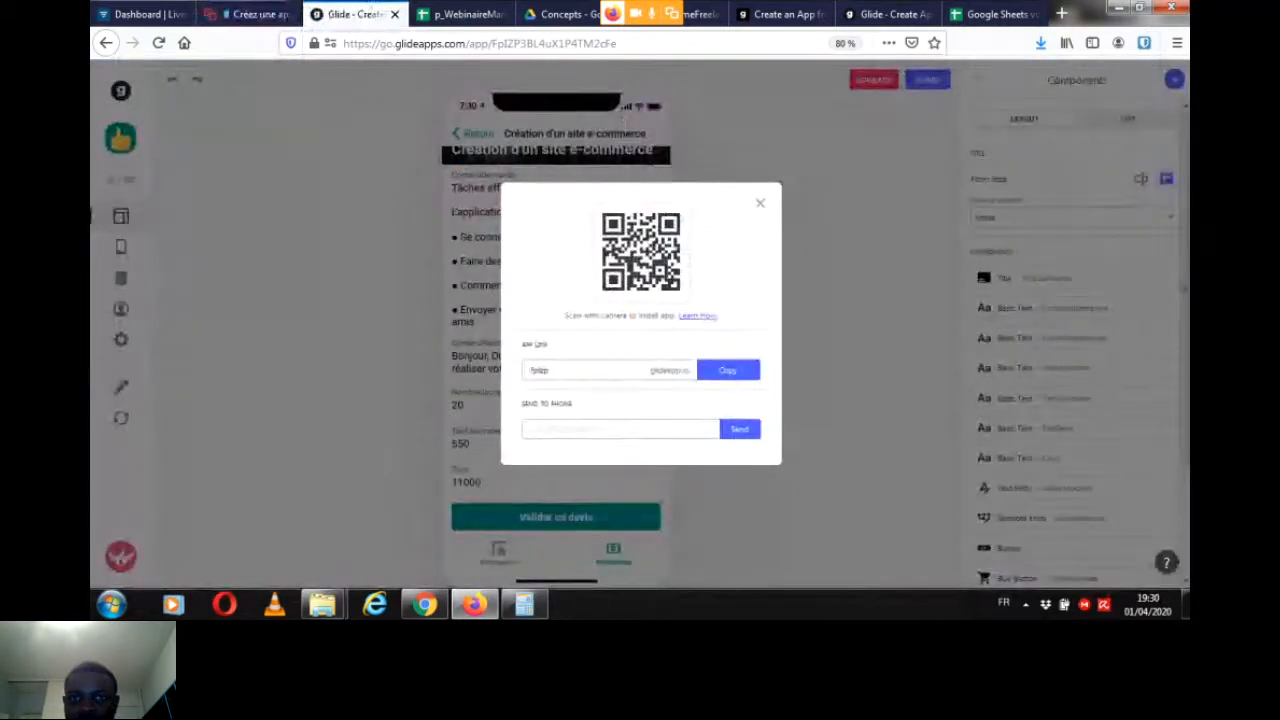
click(760, 203)
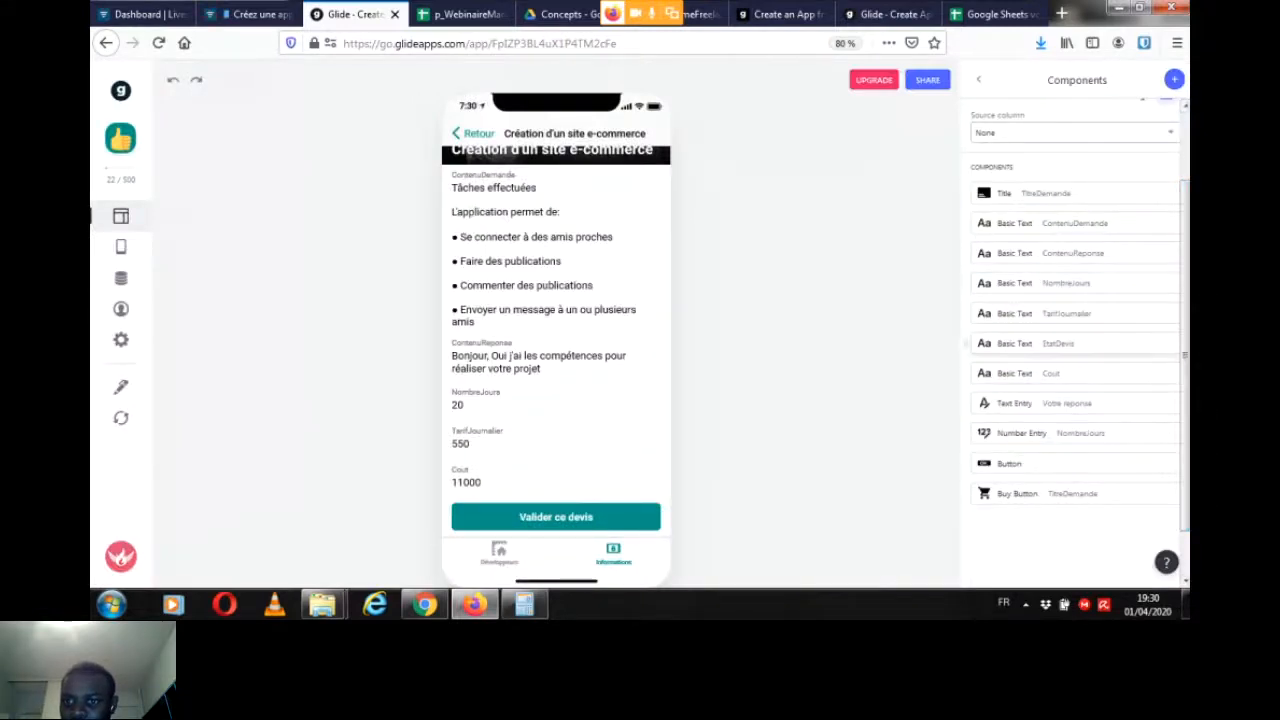
click(1010, 548)
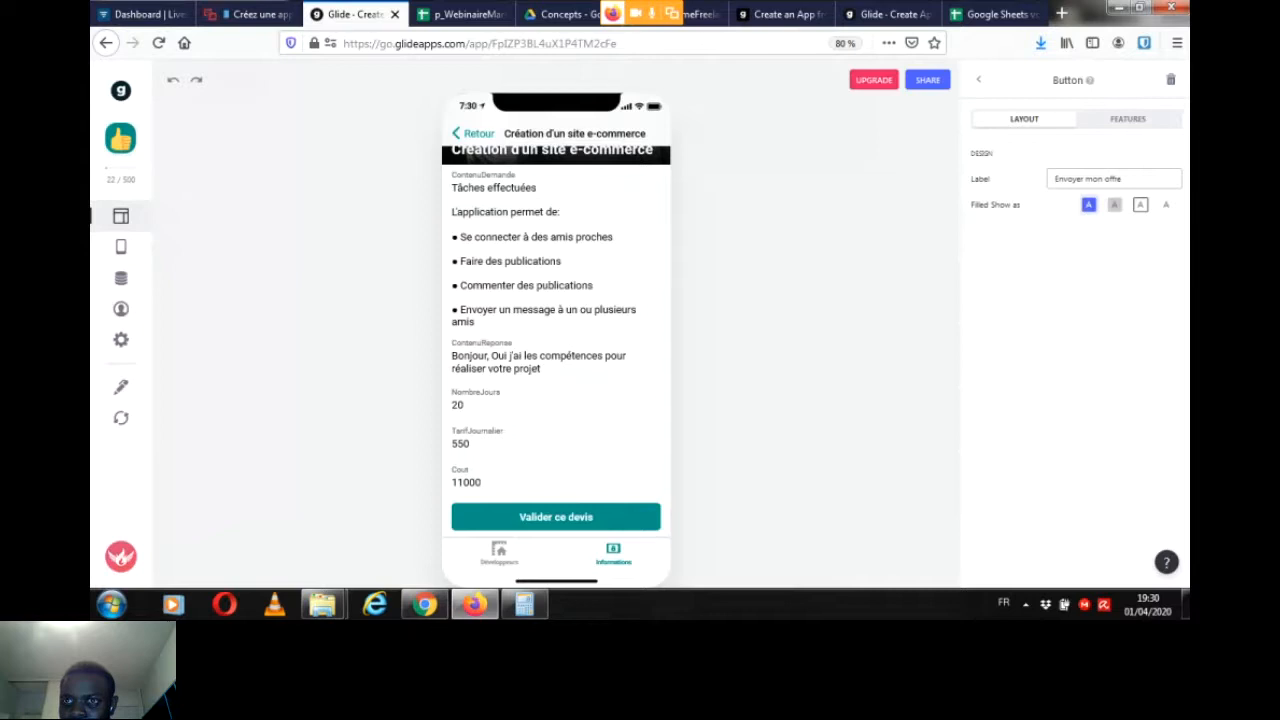
click(1128, 119)
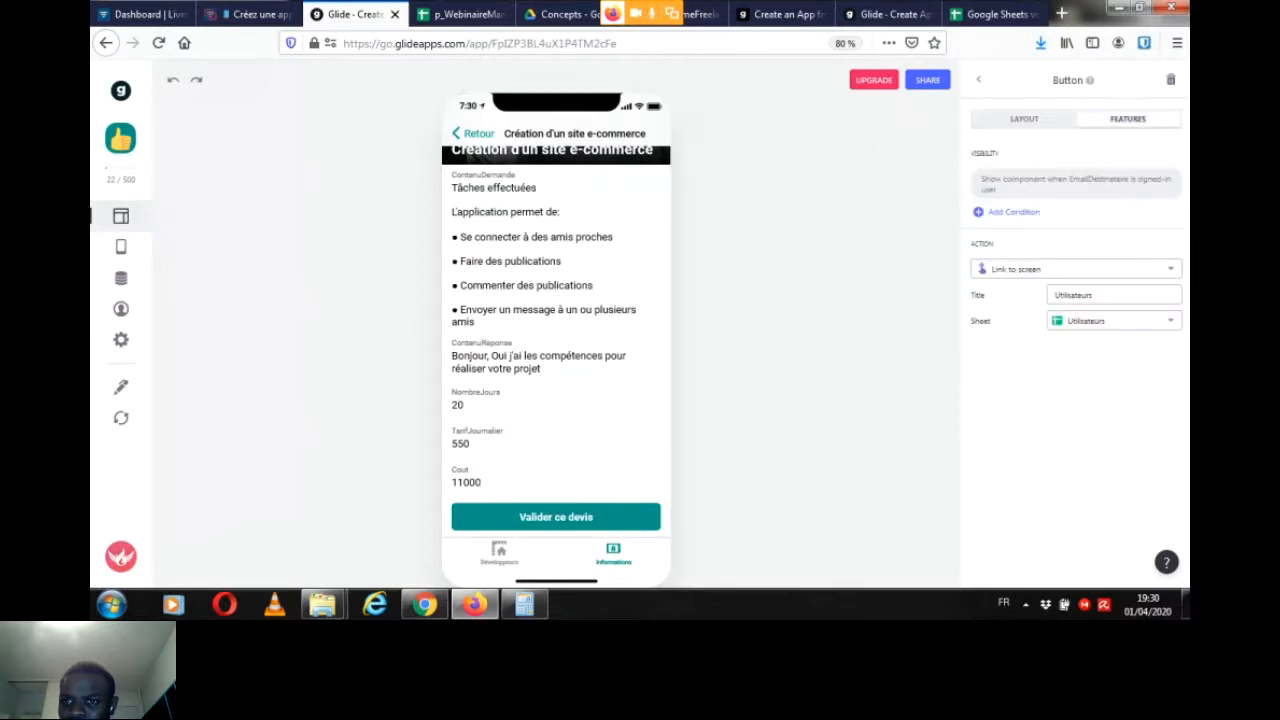
click(1075, 269)
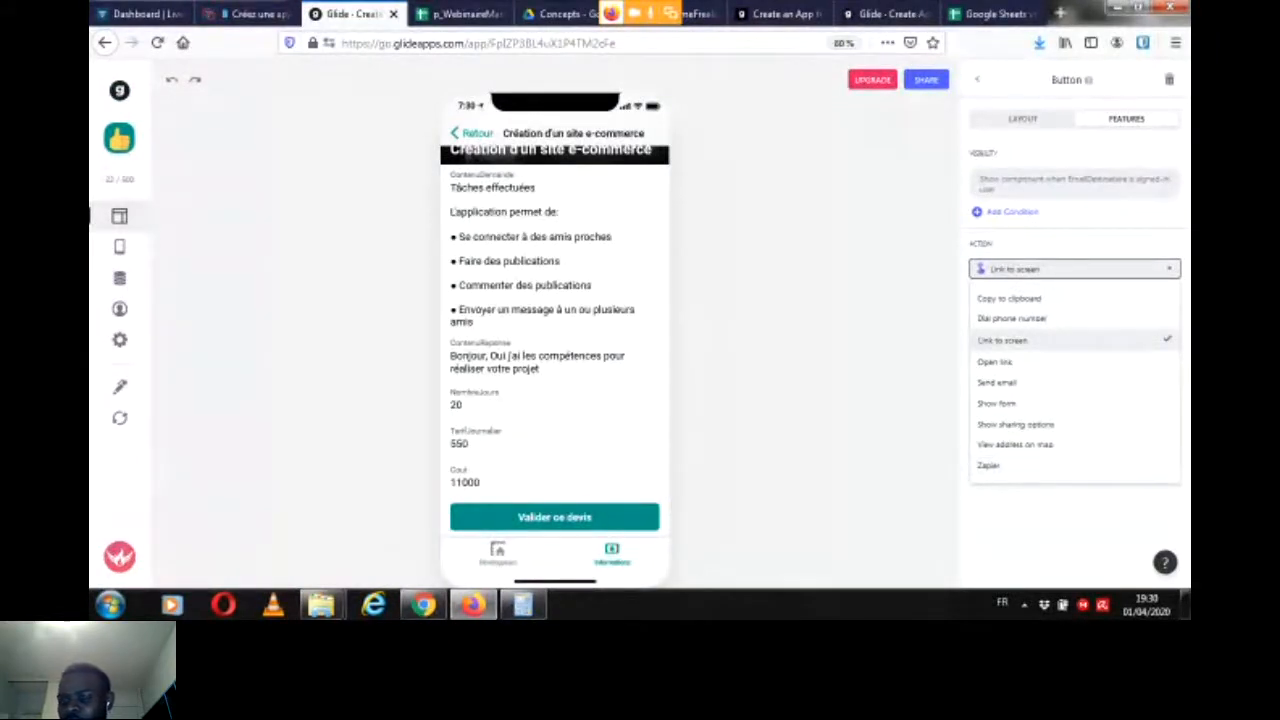
click(1075, 340)
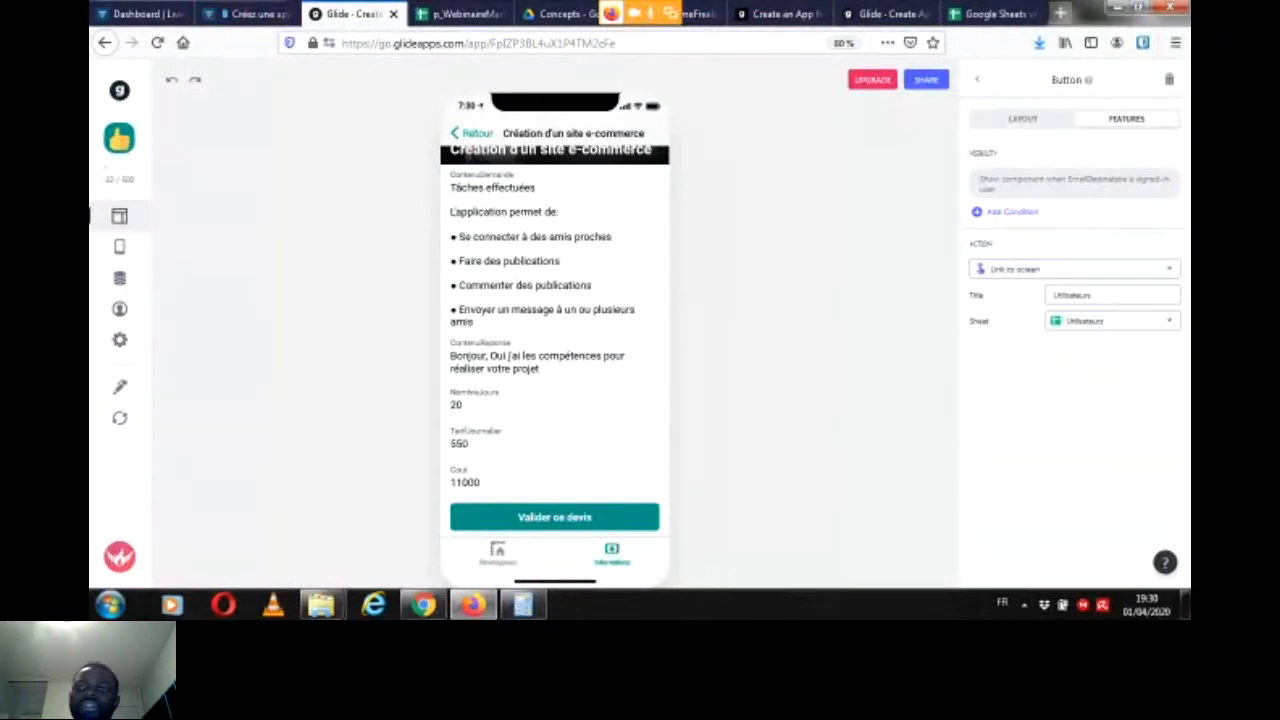
Step: Search the web for Zapier in a new browser tab and open the Zapier home page
key(ctrl+t)
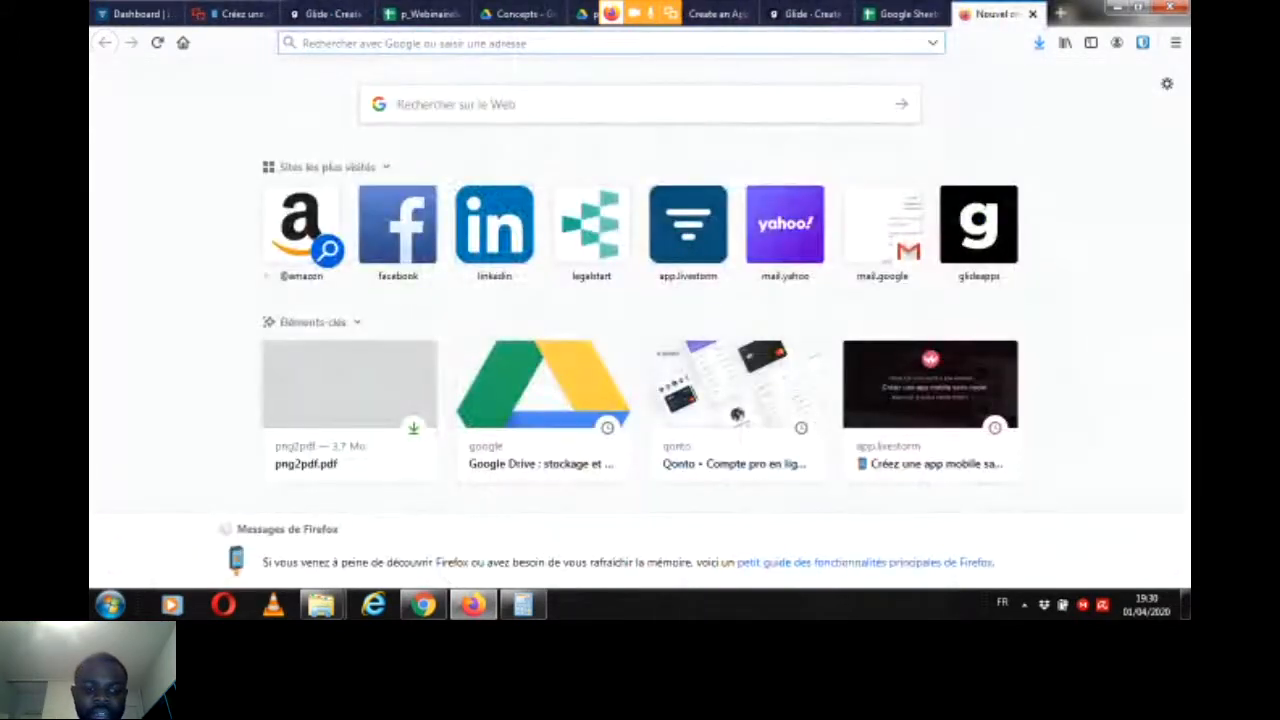
text(Zapi)
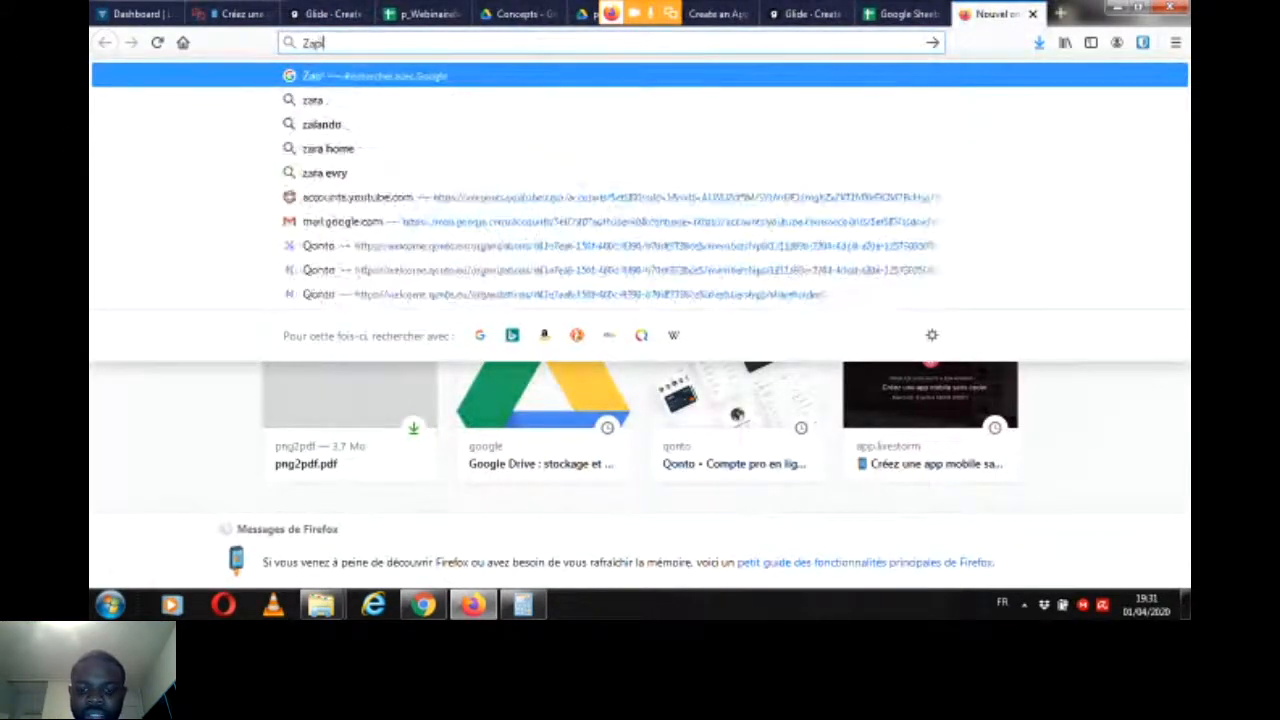
text(er)
key(Return)
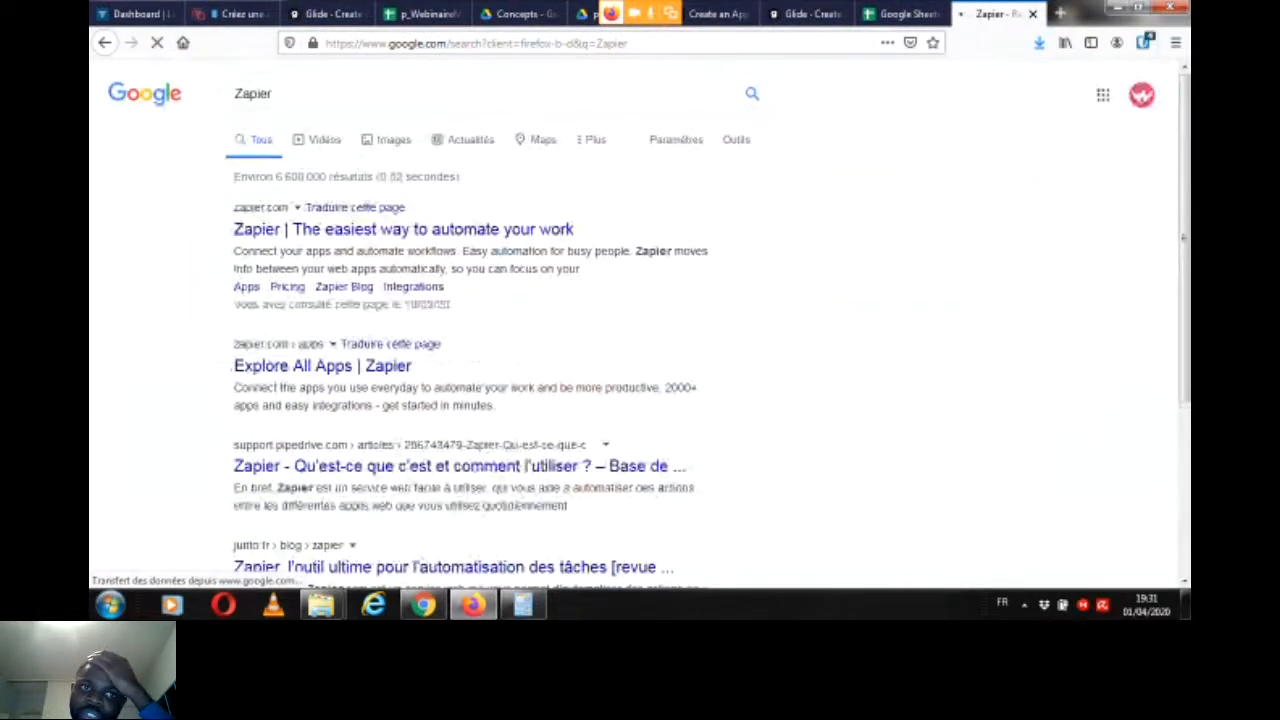
click(403, 230)
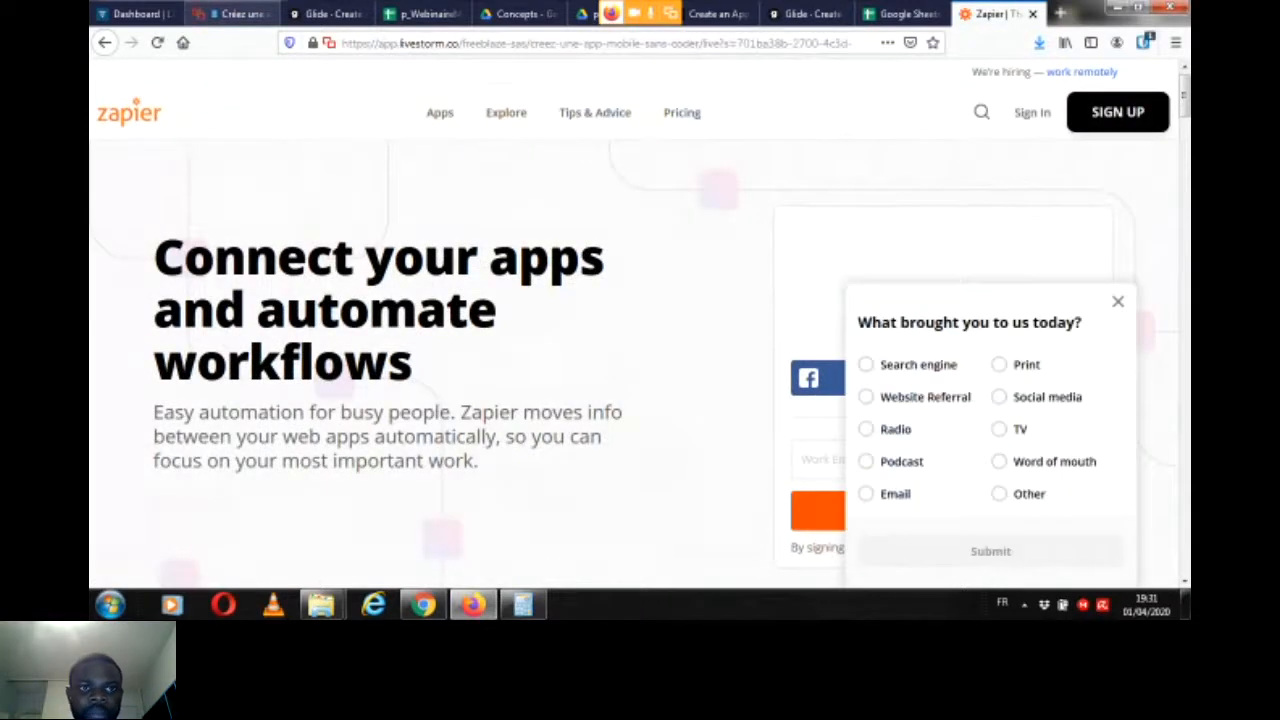
Step: Check the Livestorm webinar chat and open the LinkedIn website in a new browser tab
click(232, 14)
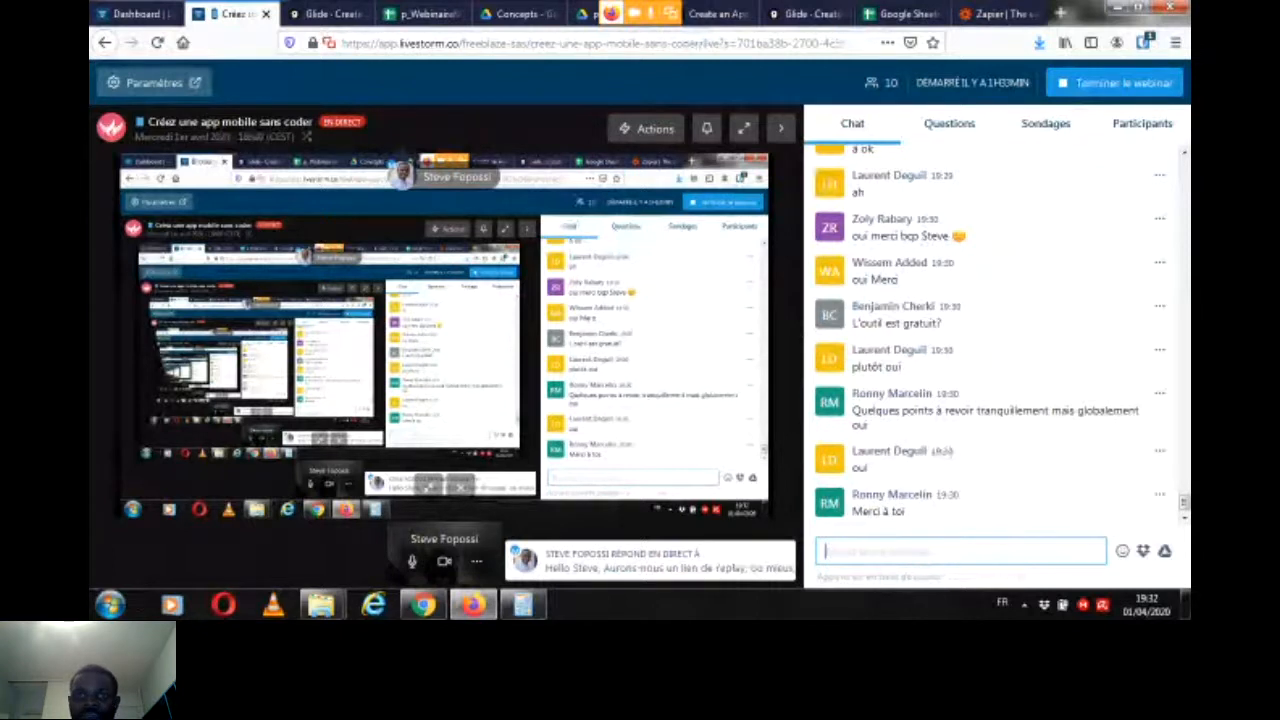
key(ctrl+t)
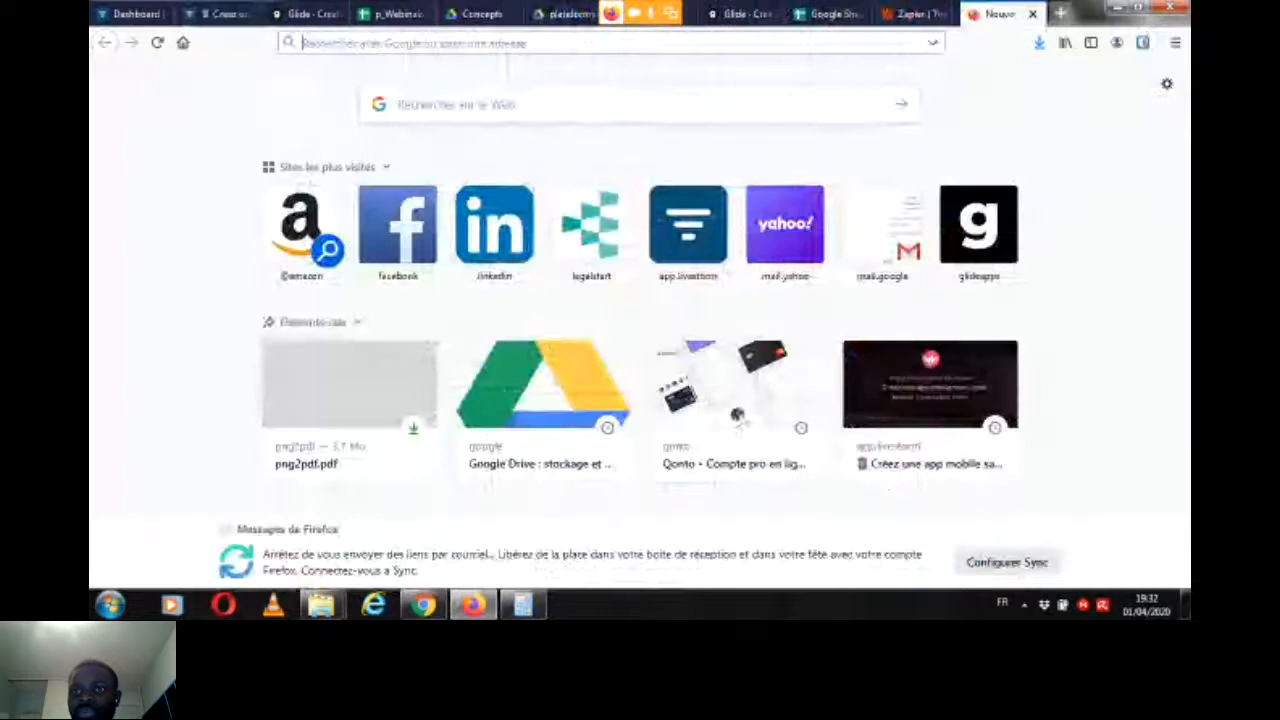
text(li)
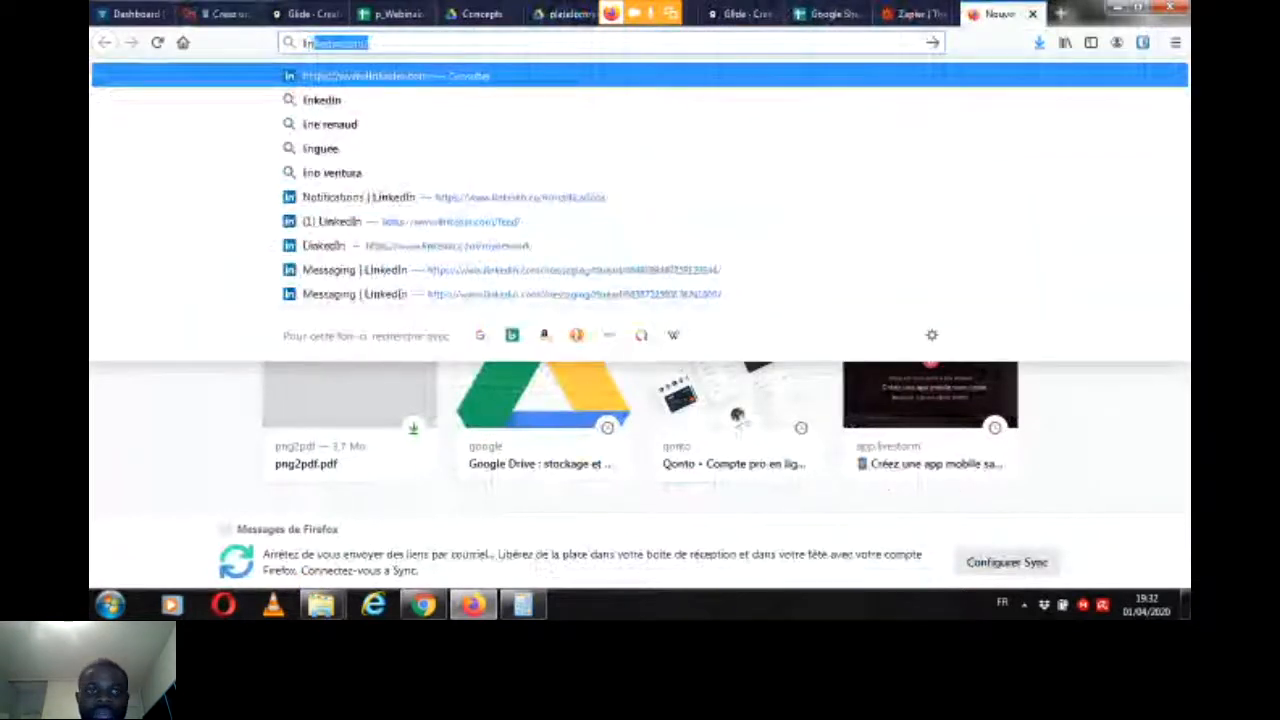
key(Return)
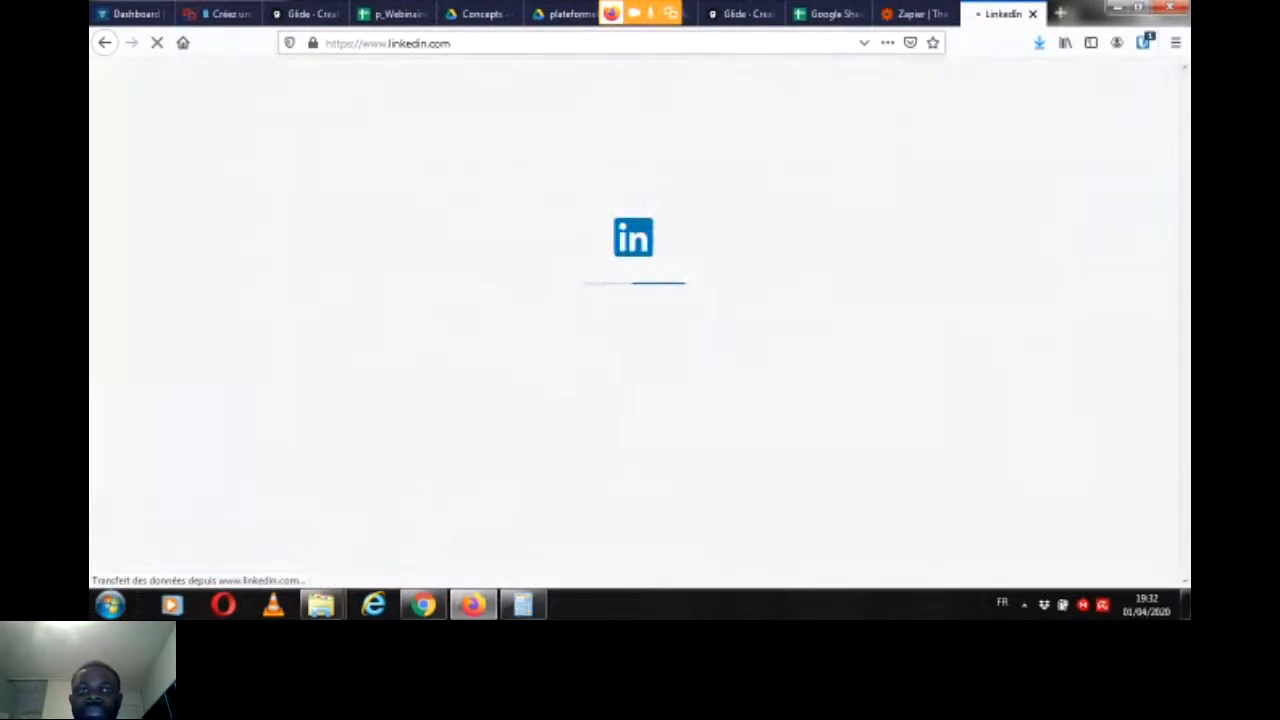
Step: Return to the Livestorm webinar and open the presenter's audio, video and screen-sharing options
click(914, 14)
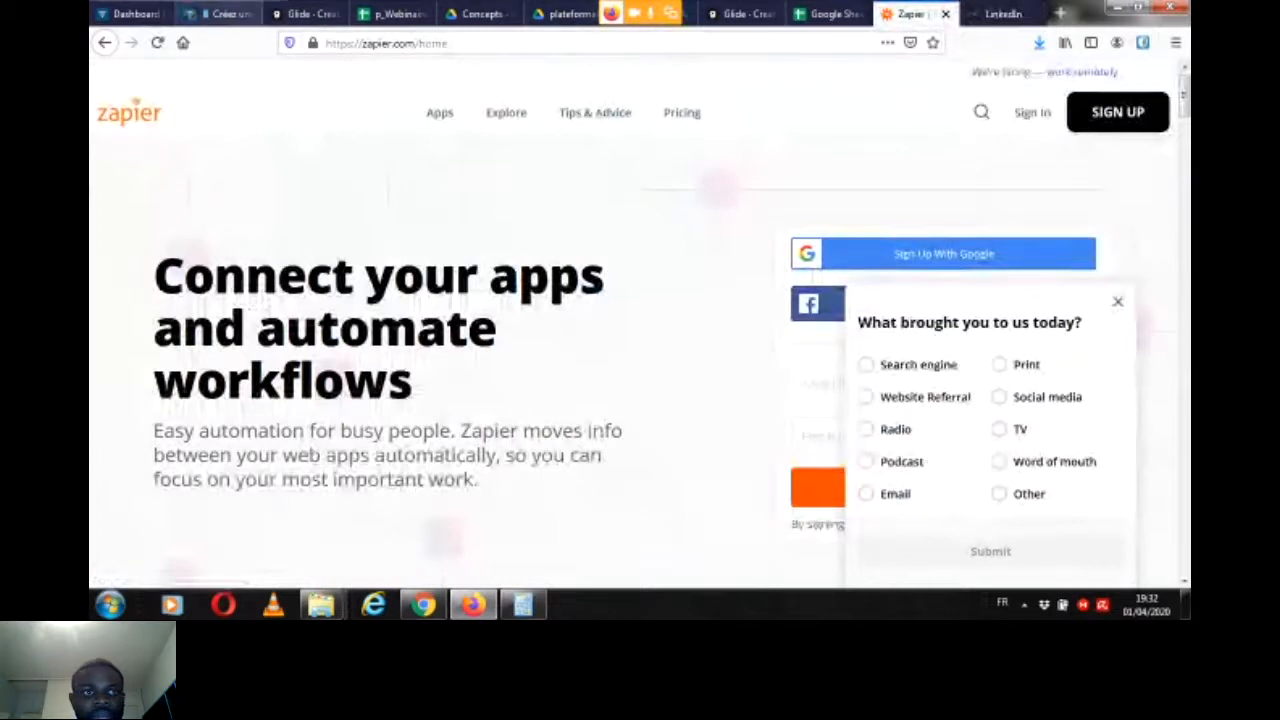
click(220, 14)
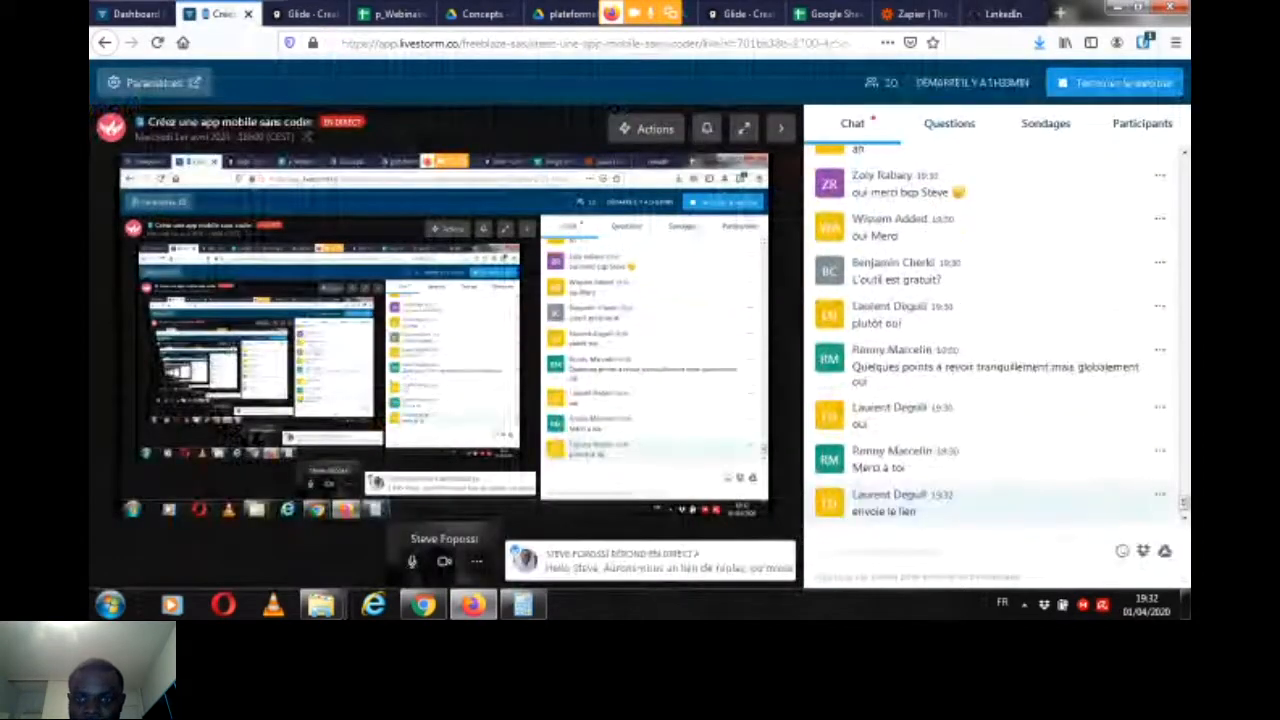
click(477, 562)
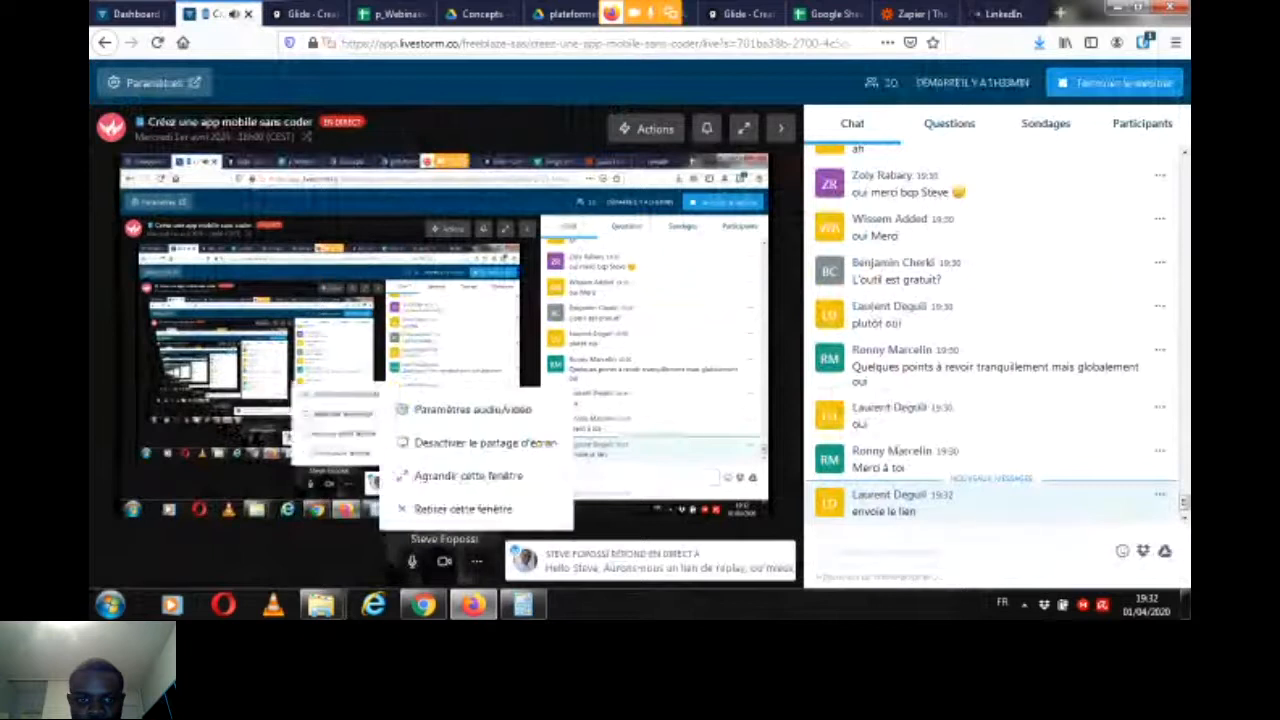